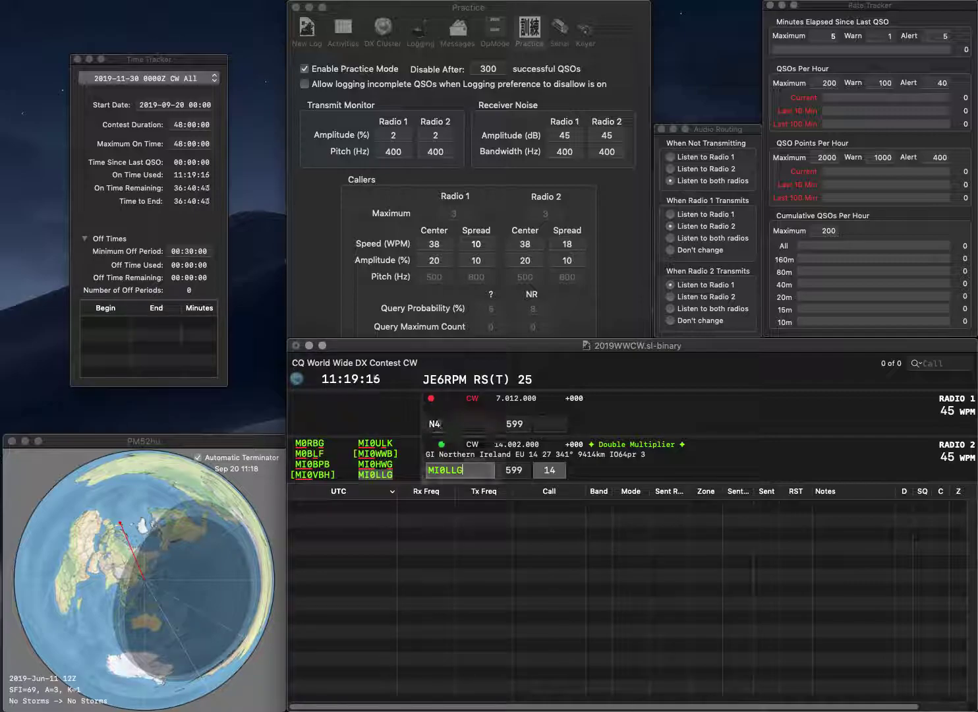
key(BackSpace)
text(S8T)
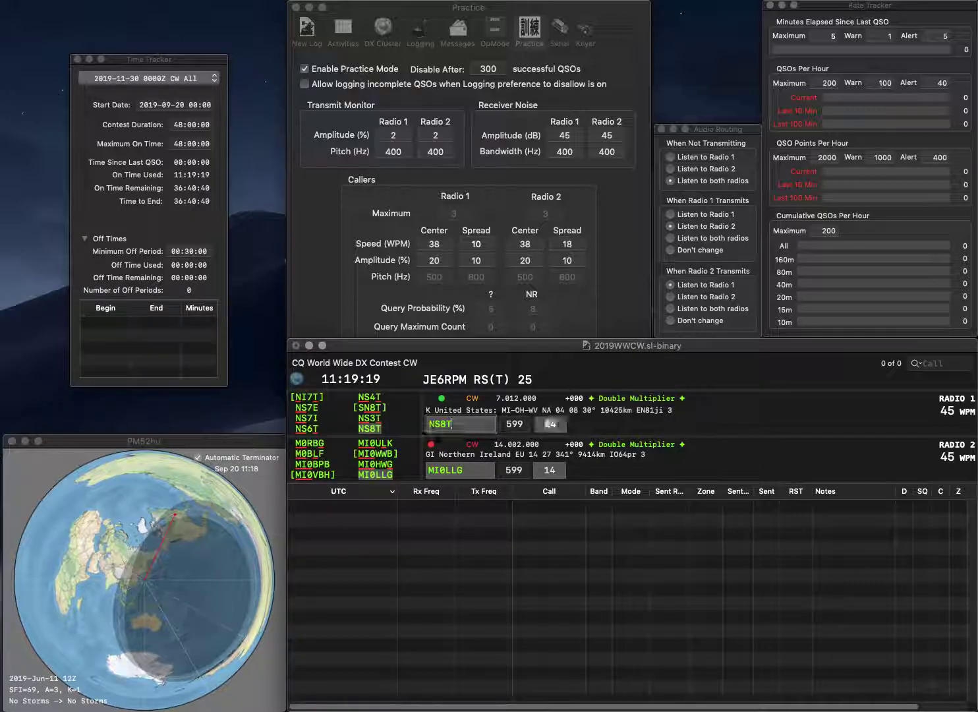
key(Return)
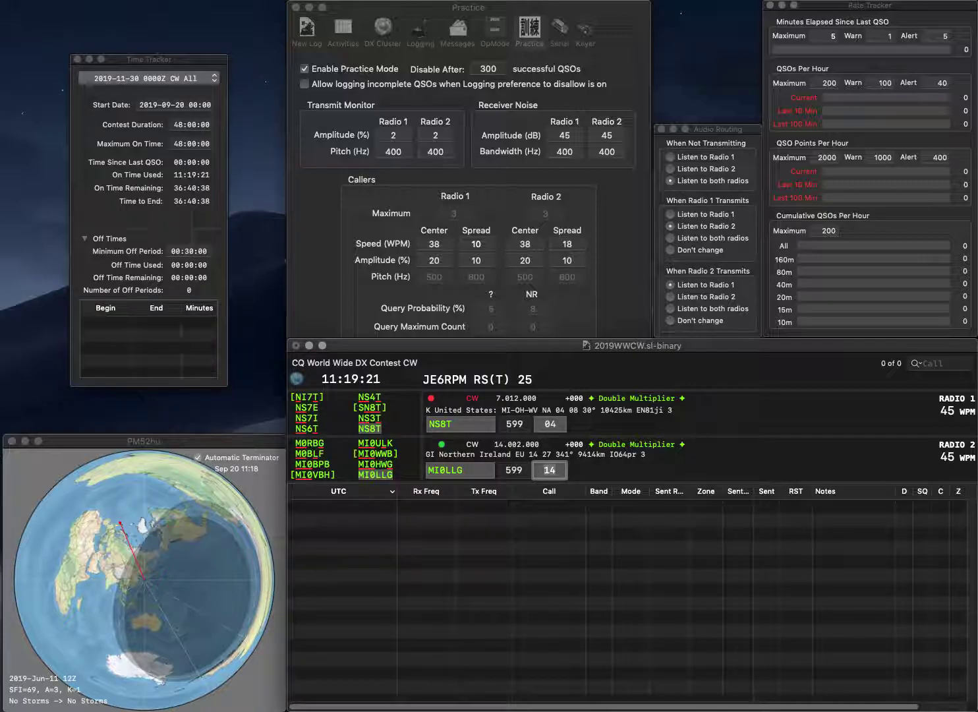
key(Return)
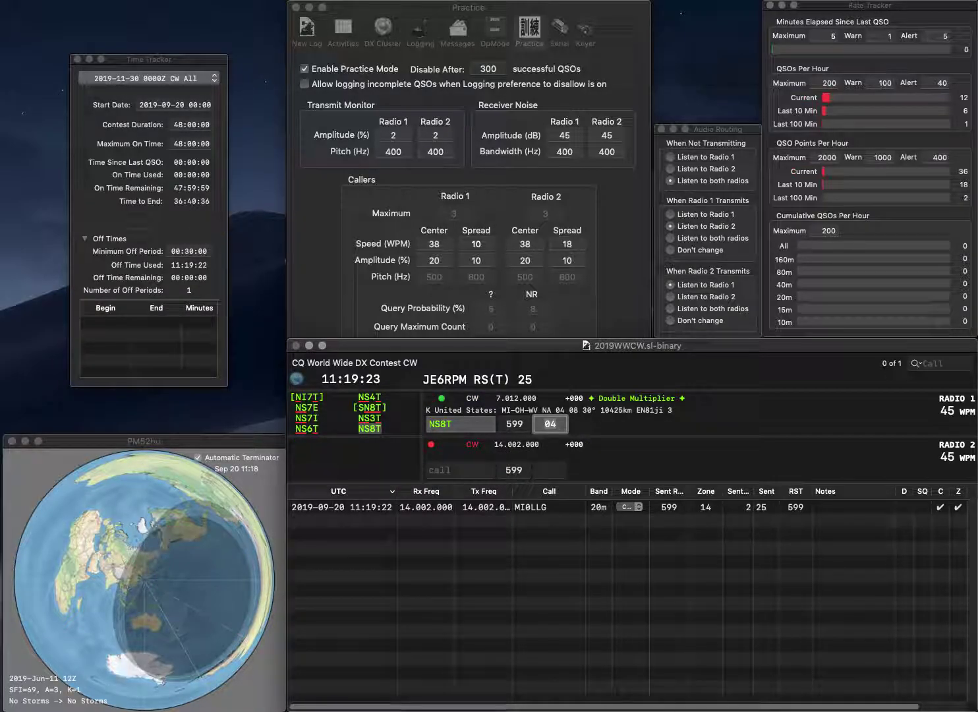
key(Return)
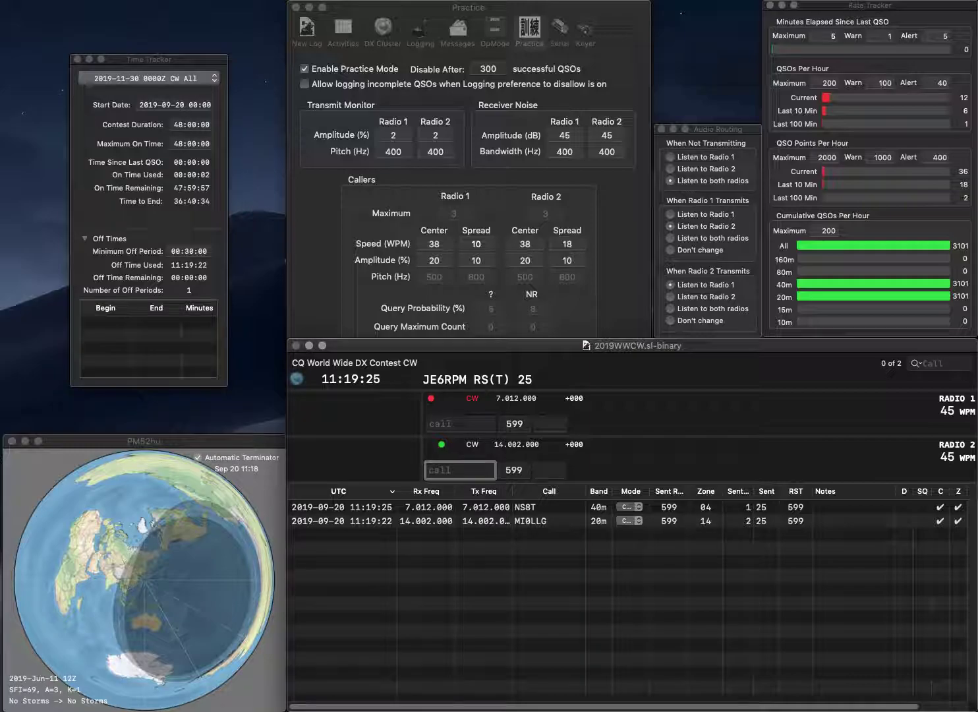
text(IK4X)
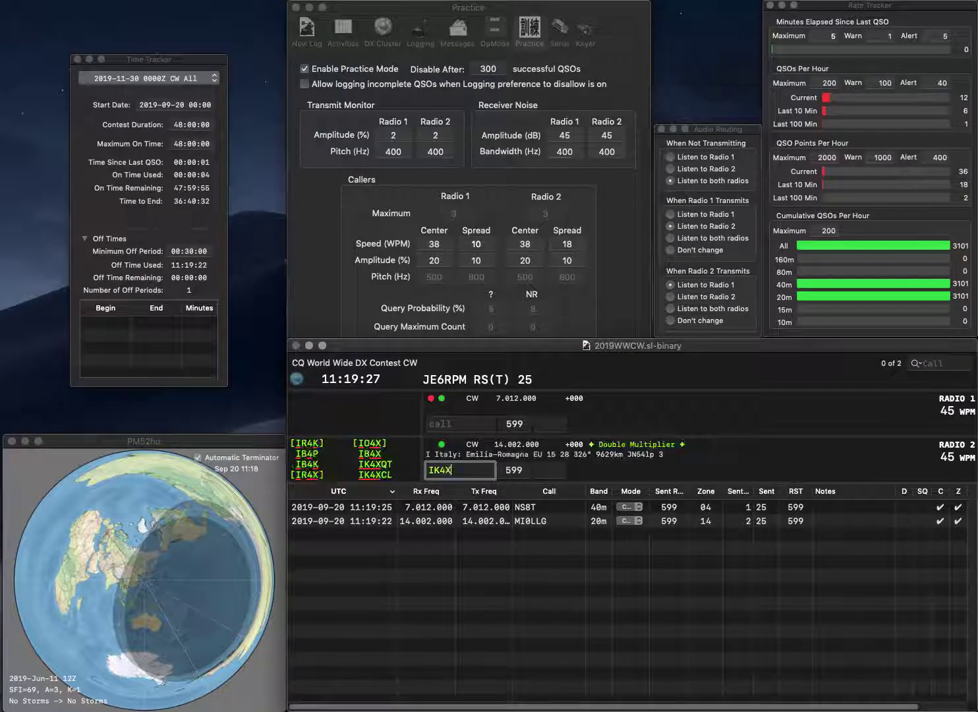
text(QE)
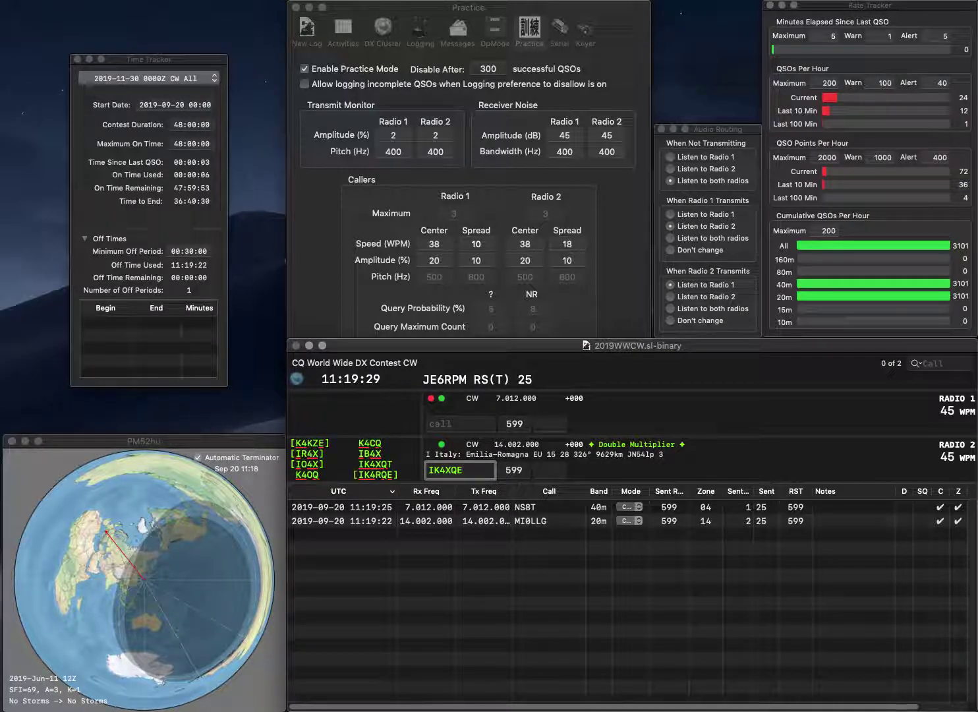
key(Return)
text(B4UJ)
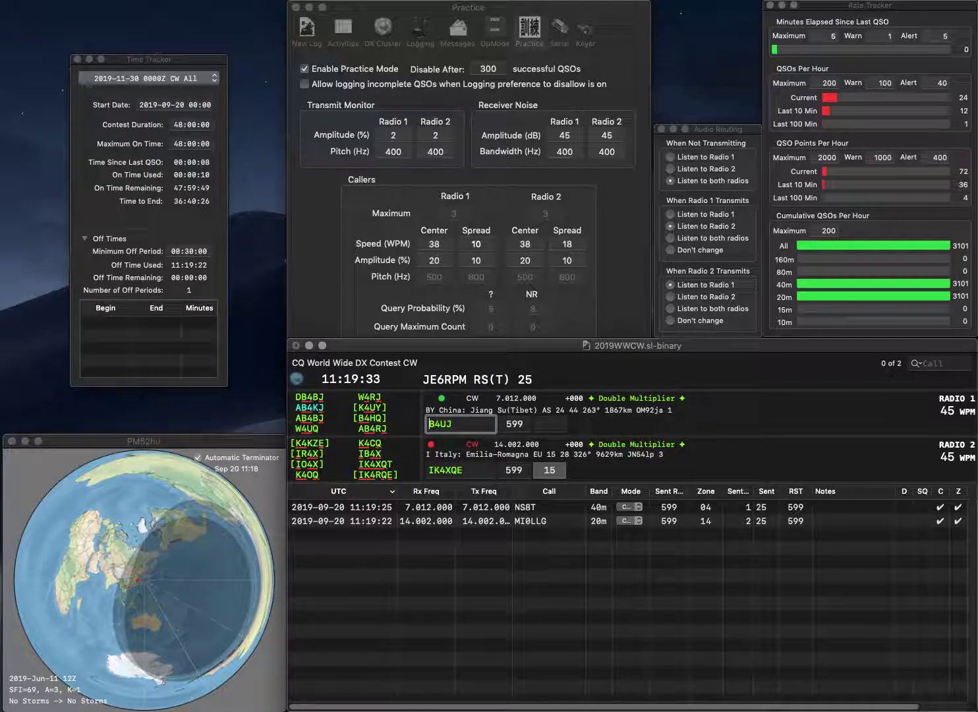
key(Return)
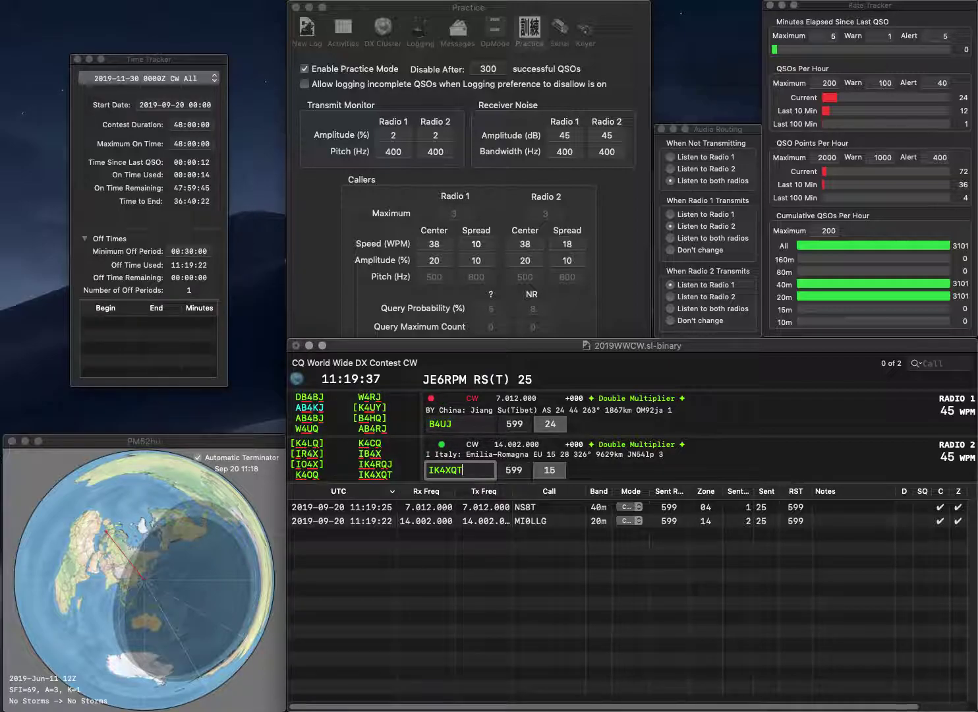
key(Return)
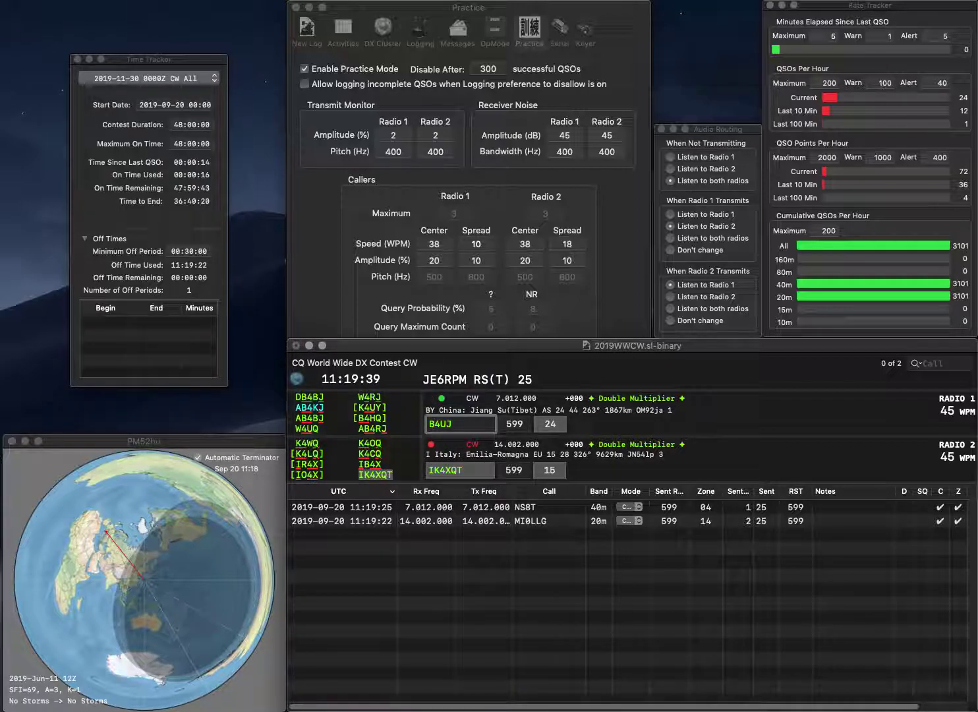
text(D)
key(Return)
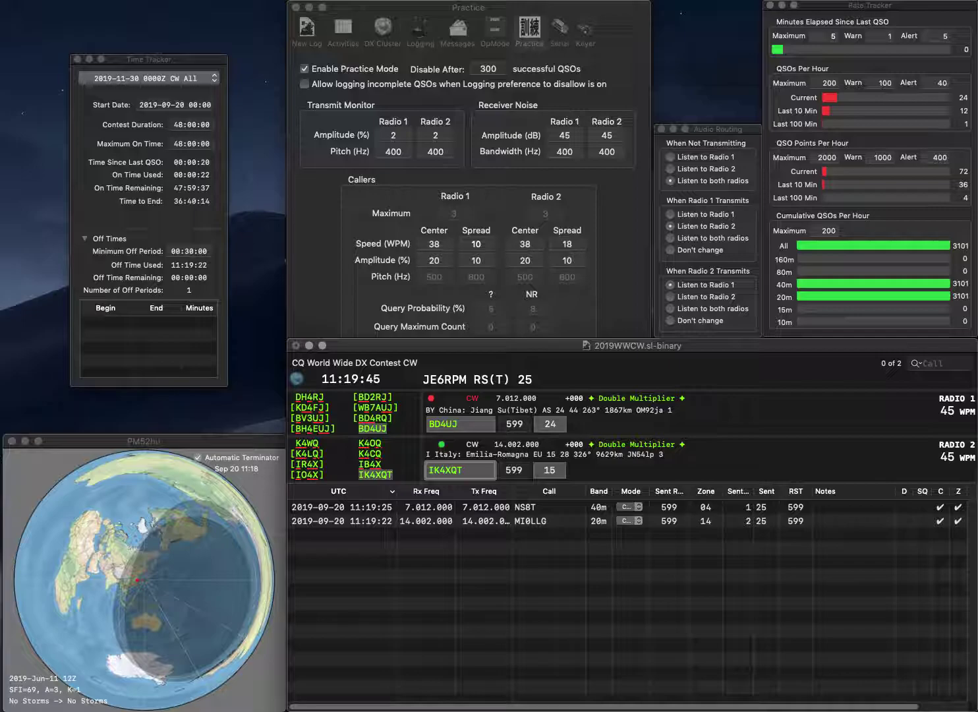
key(Return)
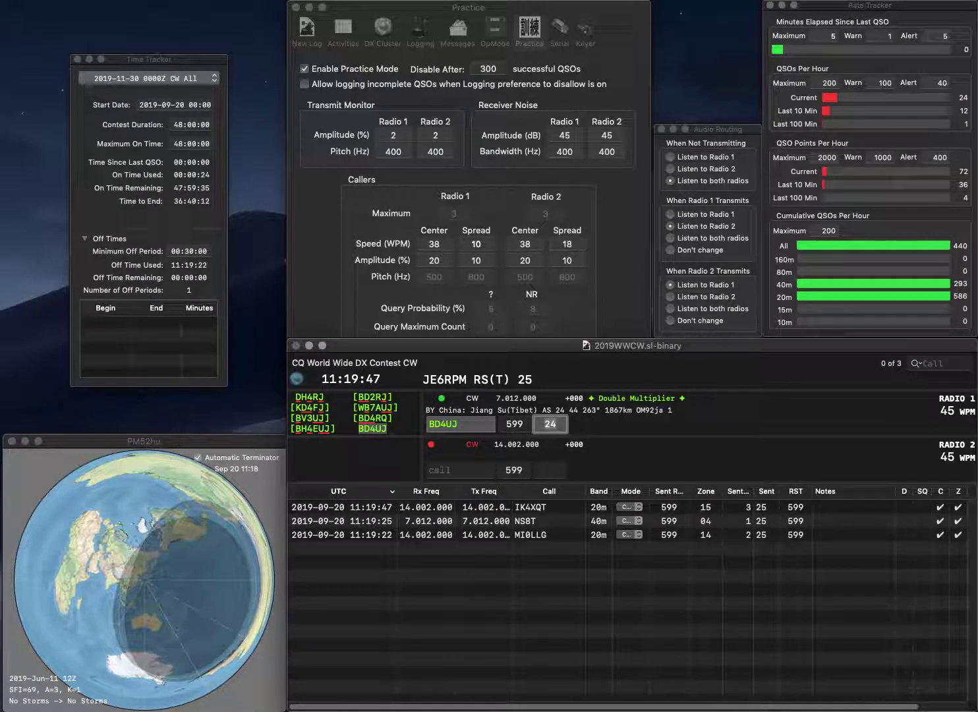
key(Return)
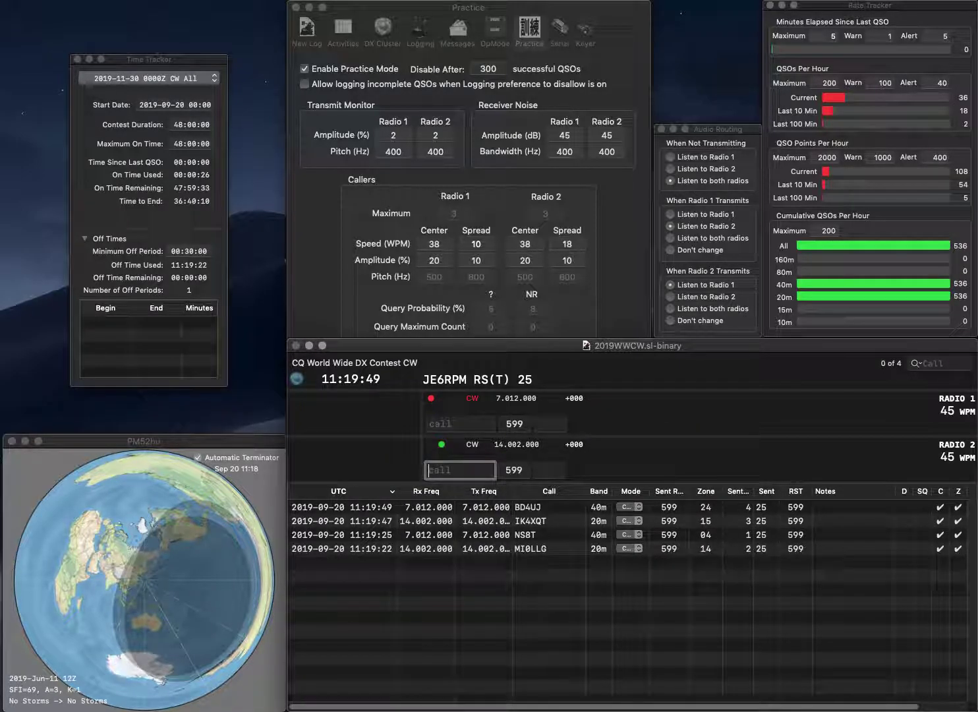
text(JR0RBY)
key(Return)
text(ZZZ)
key(BackSpace)
key(BackSpace)
key(BackSpace)
click(459, 471)
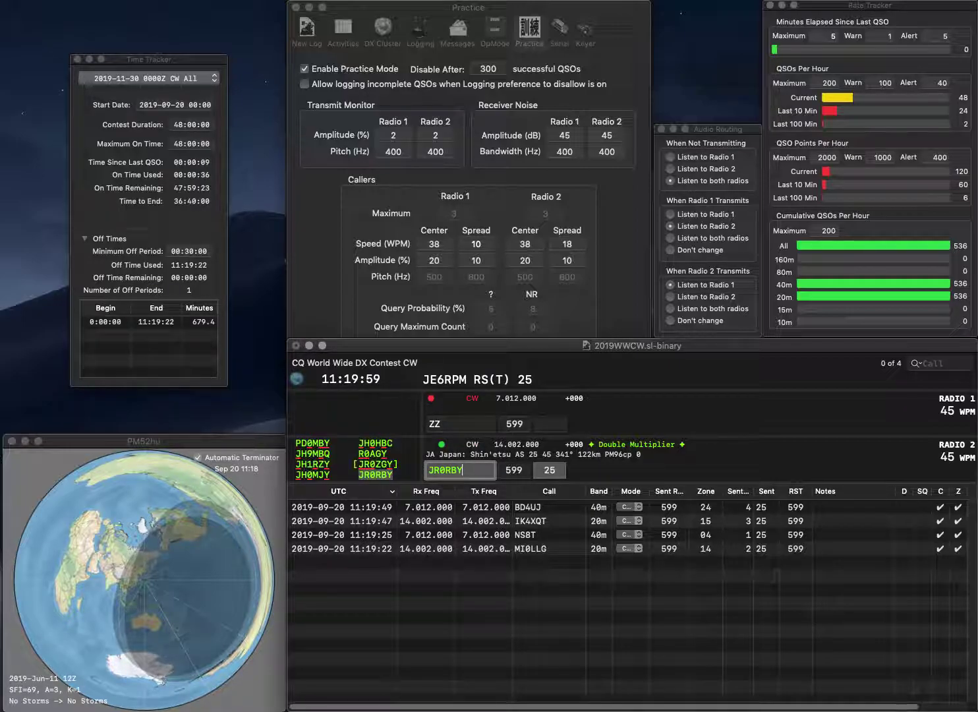
key(Return)
text(K4P)
key(Return)
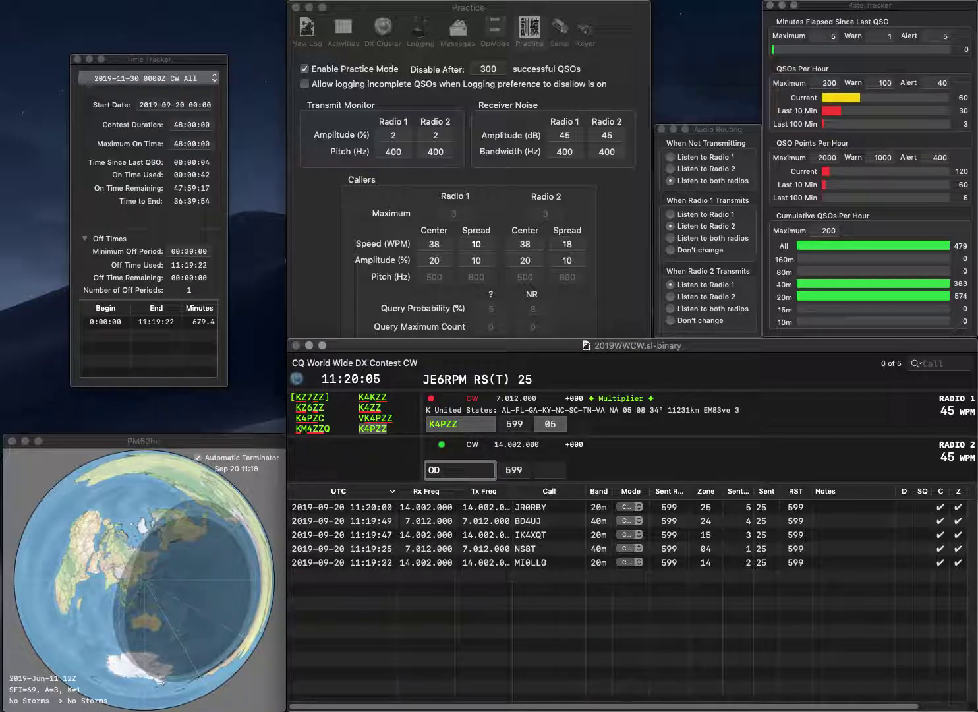
key(Return)
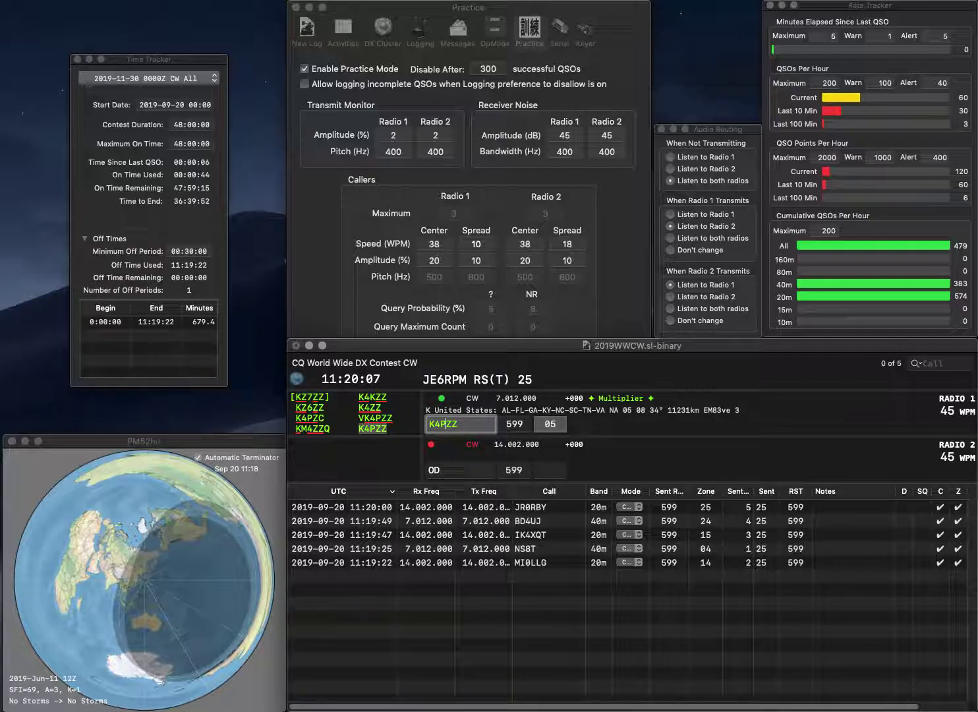
key(Return)
key(BackSpace)
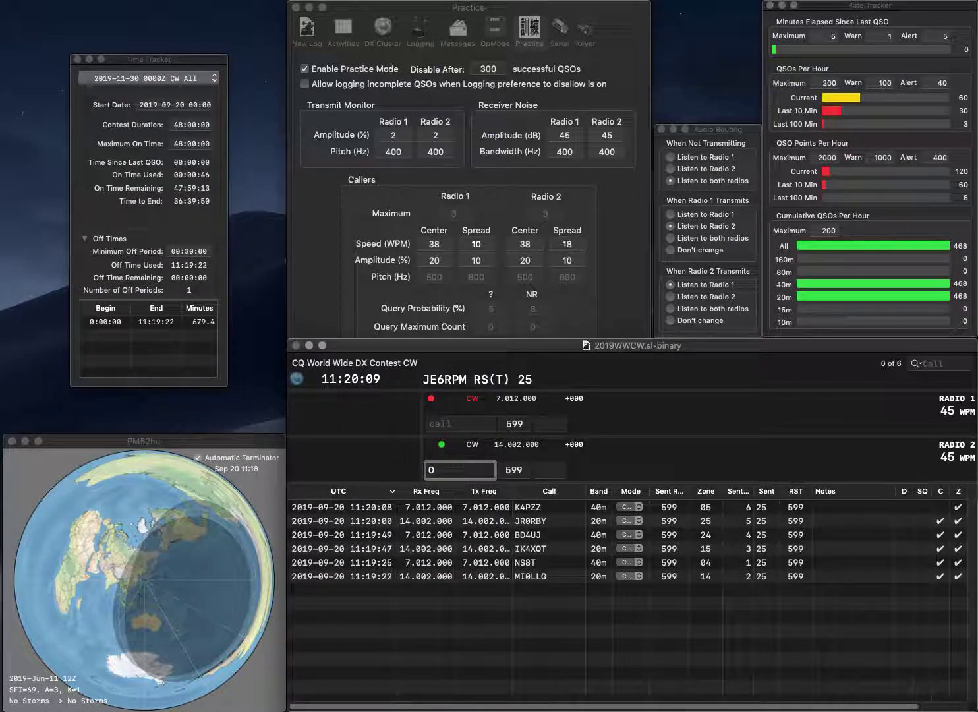
text(5ZZ)
key(Return)
text(SP4TXI)
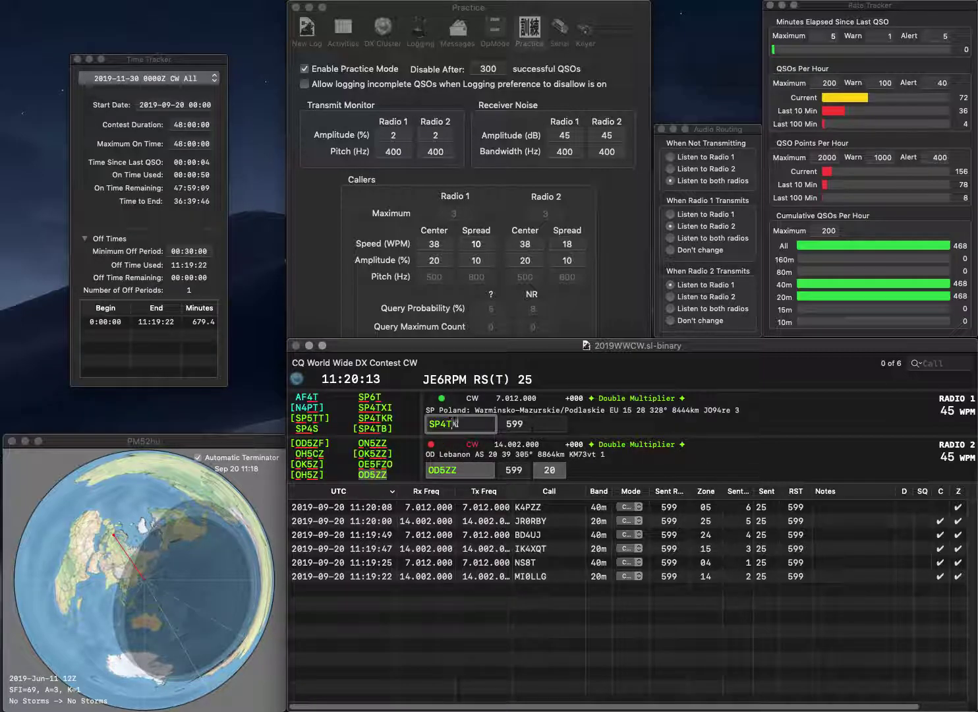
key(Return)
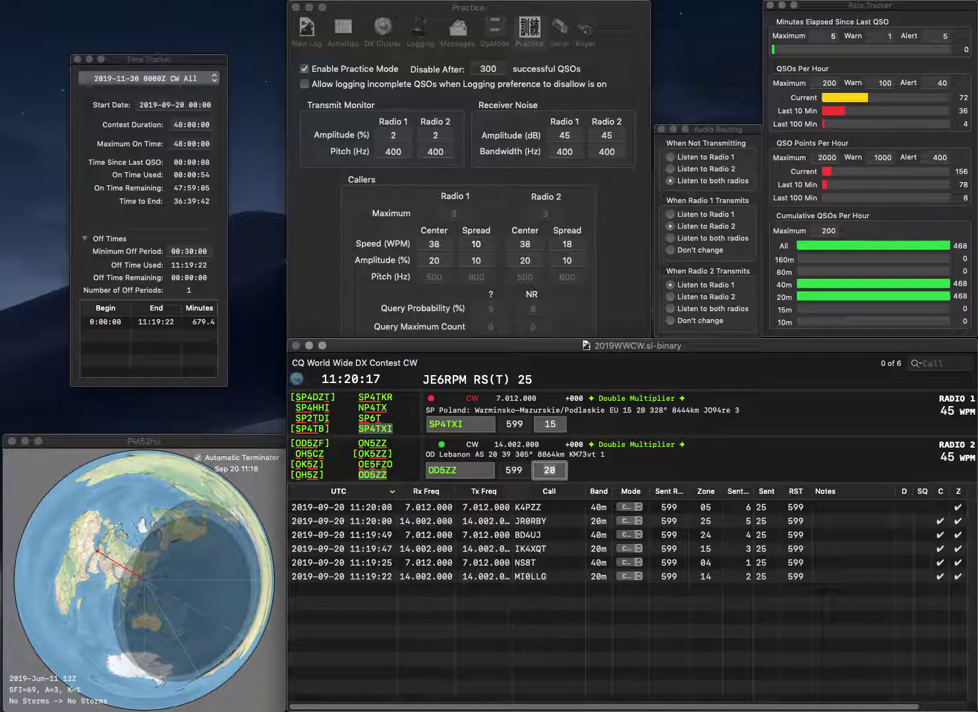
key(Return)
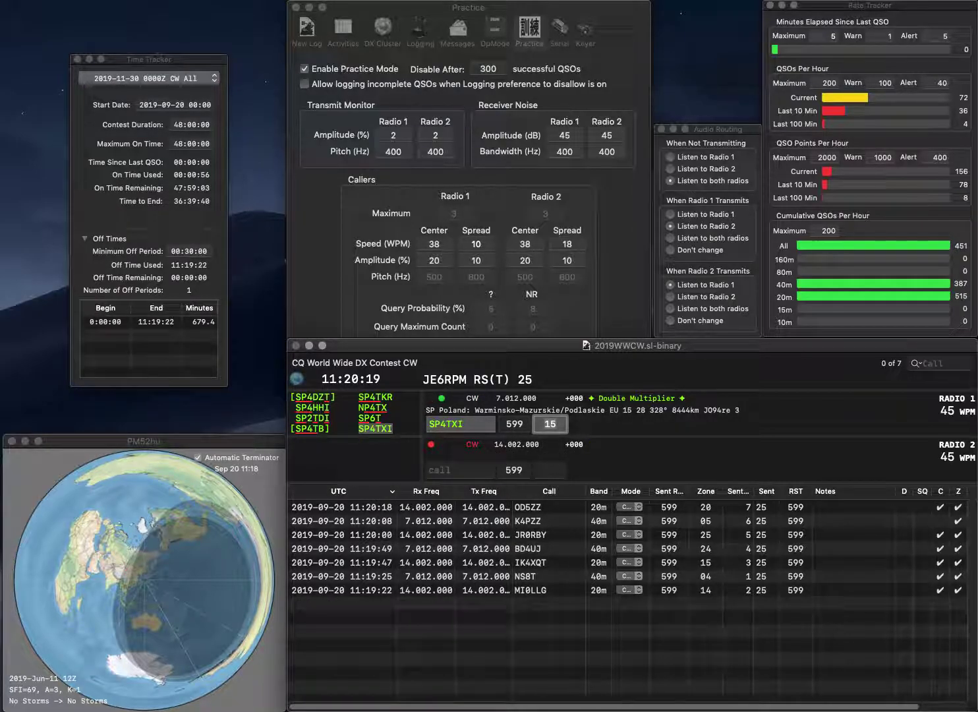
key(Return)
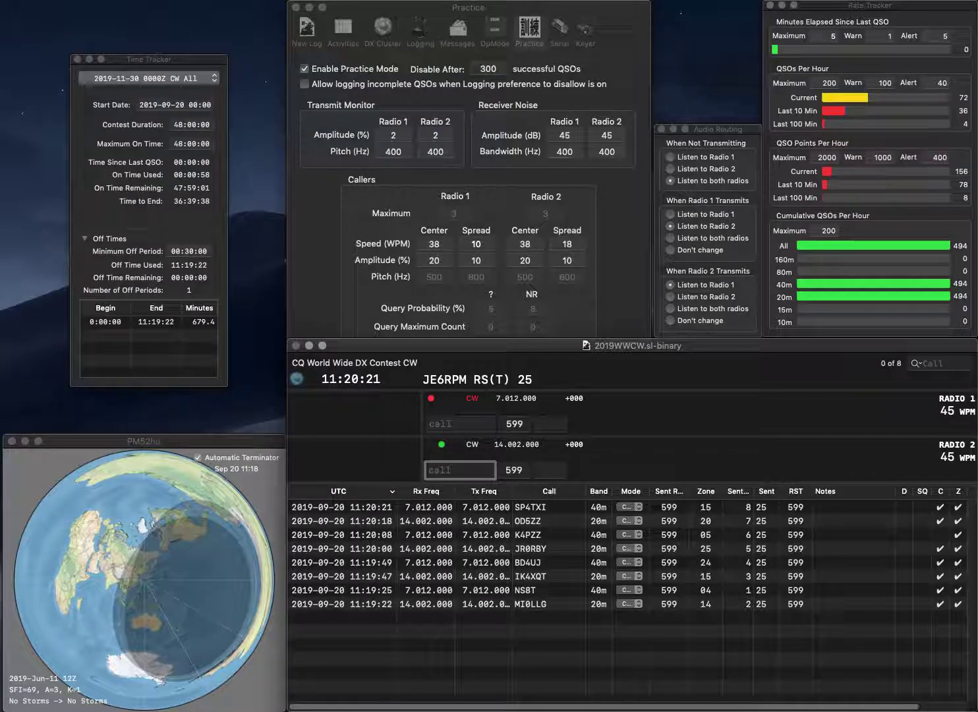
Enter HG8C on Radio 2 and VE1LV on Radio 1, and log both contacts
text(8C)
key(Return)
text(VE1LV)
key(Return)
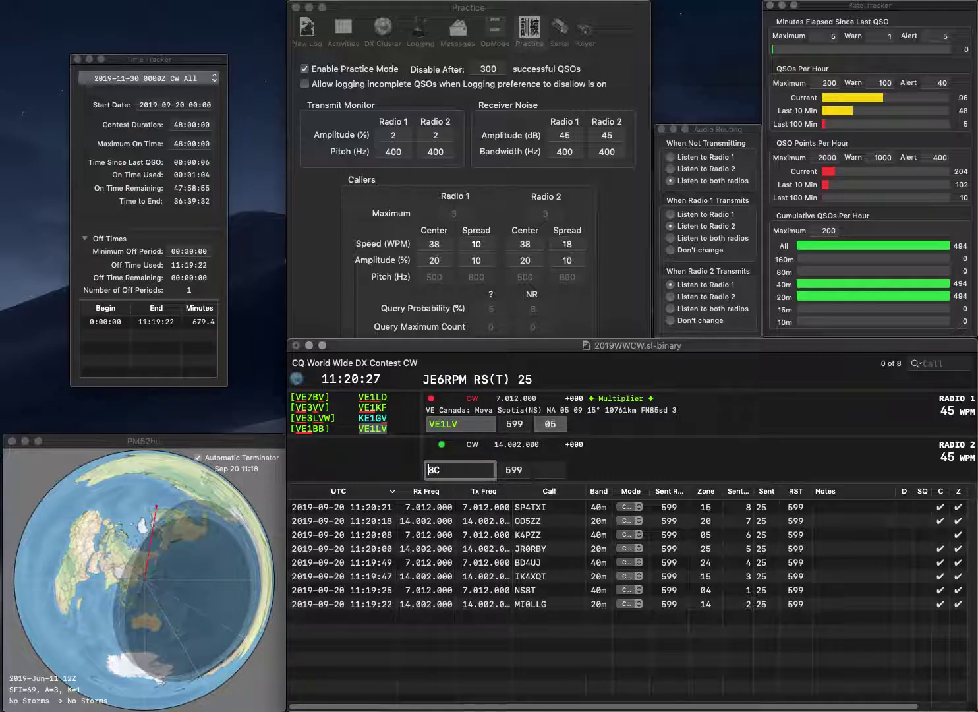
text(HG)
key(Return)
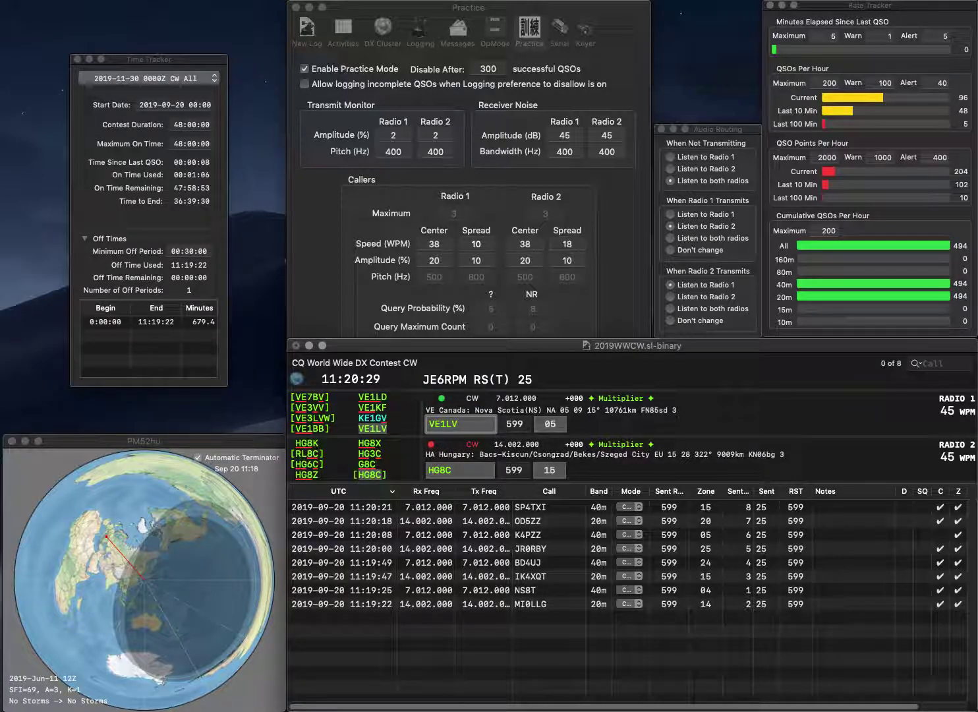
key(Return)
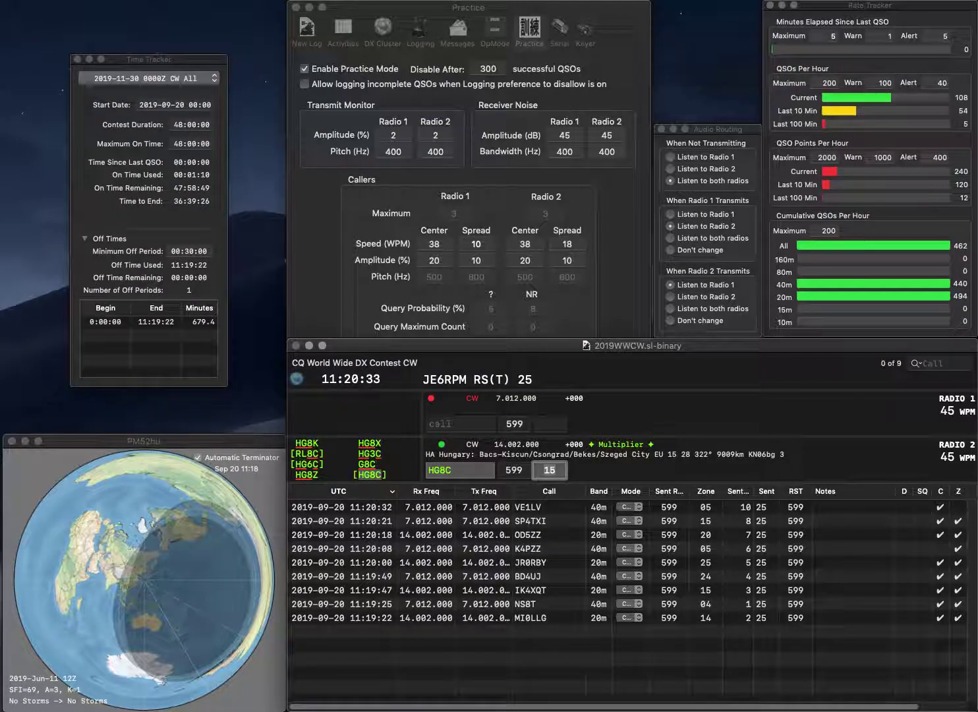
key(Return)
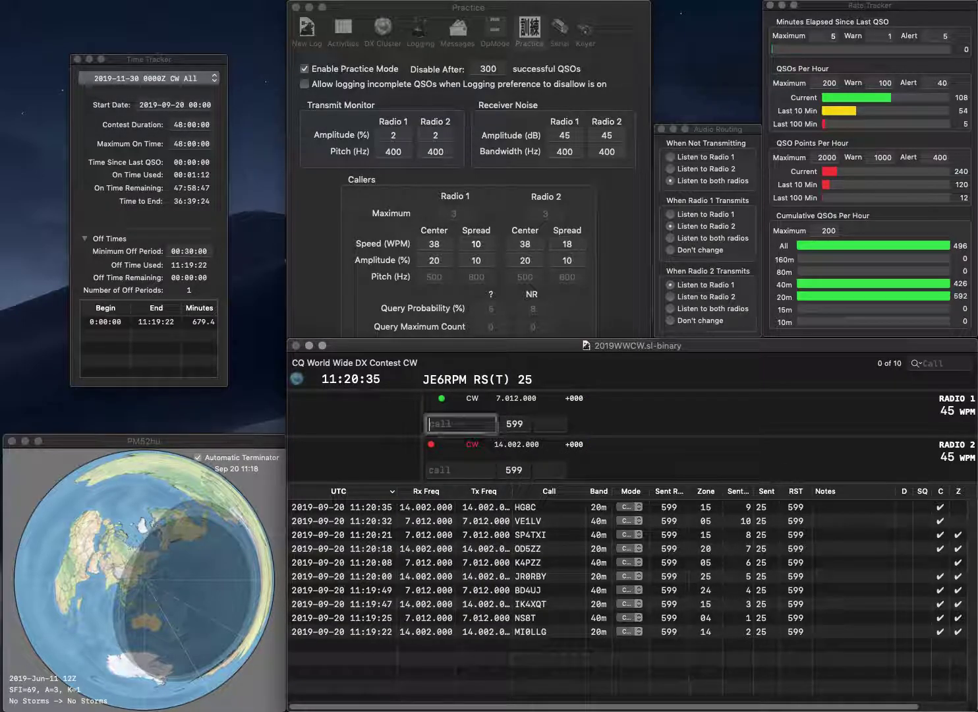
text(MW0)
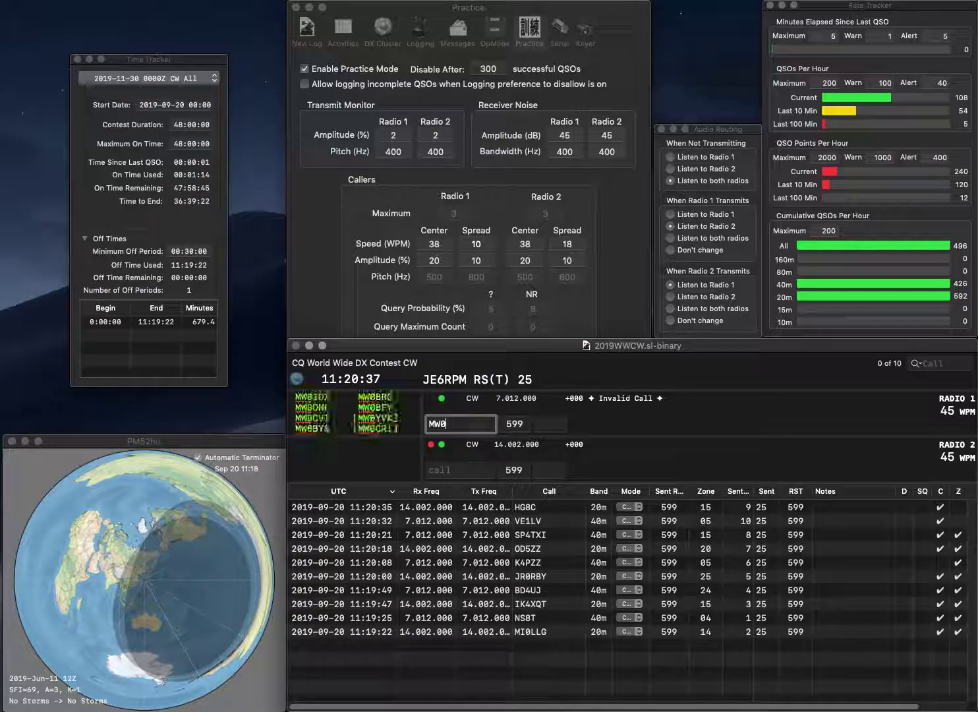
text(BYS)
key(Return)
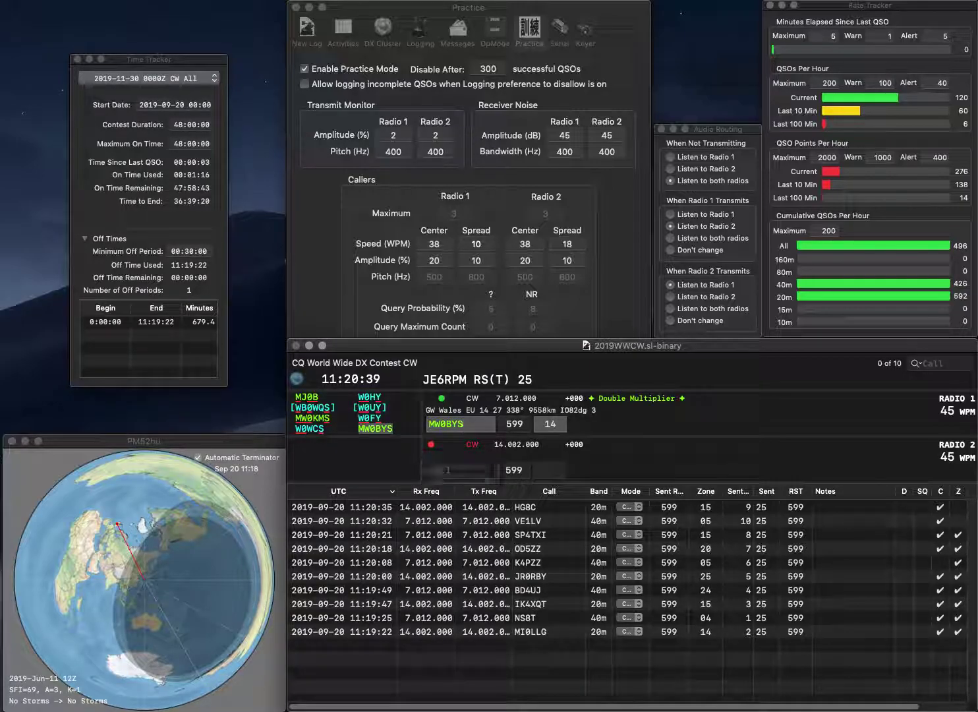
text(DA0)
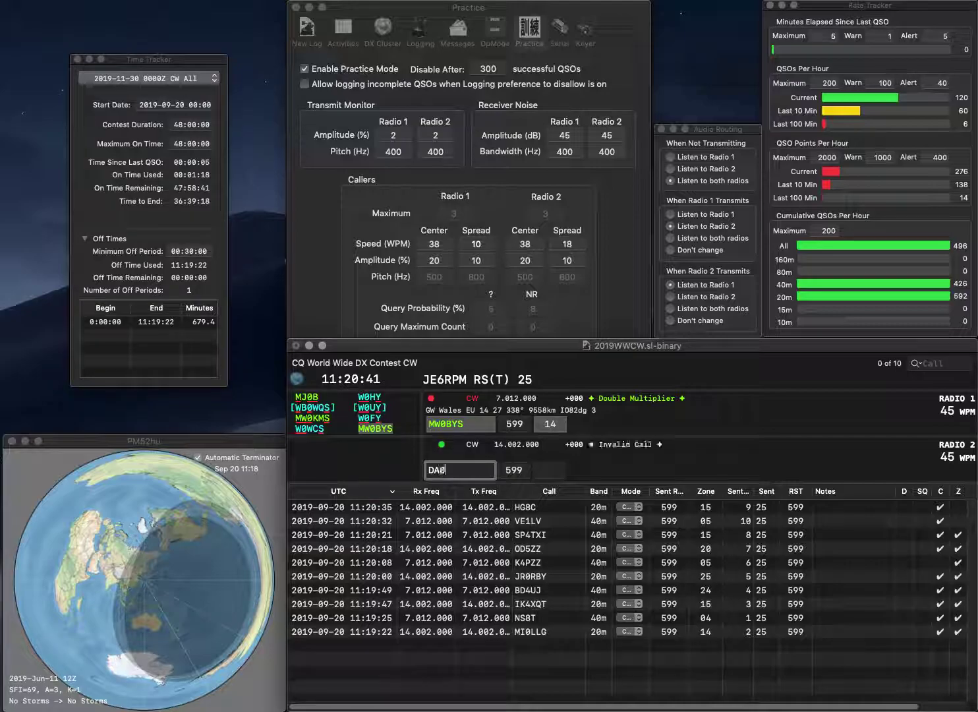
text(N)
key(Return)
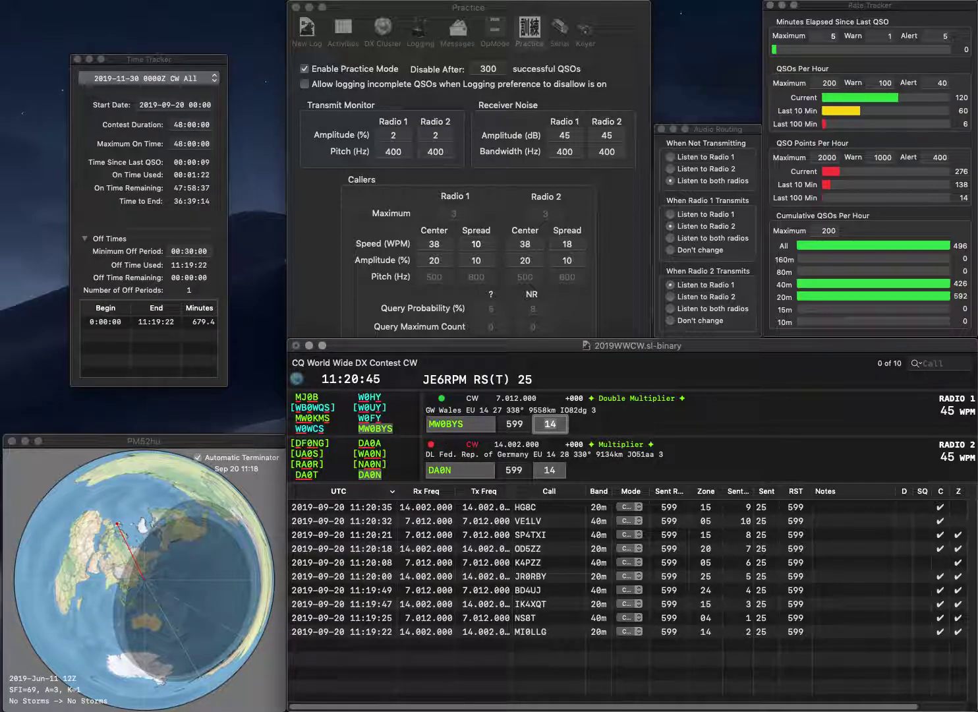
key(Return)
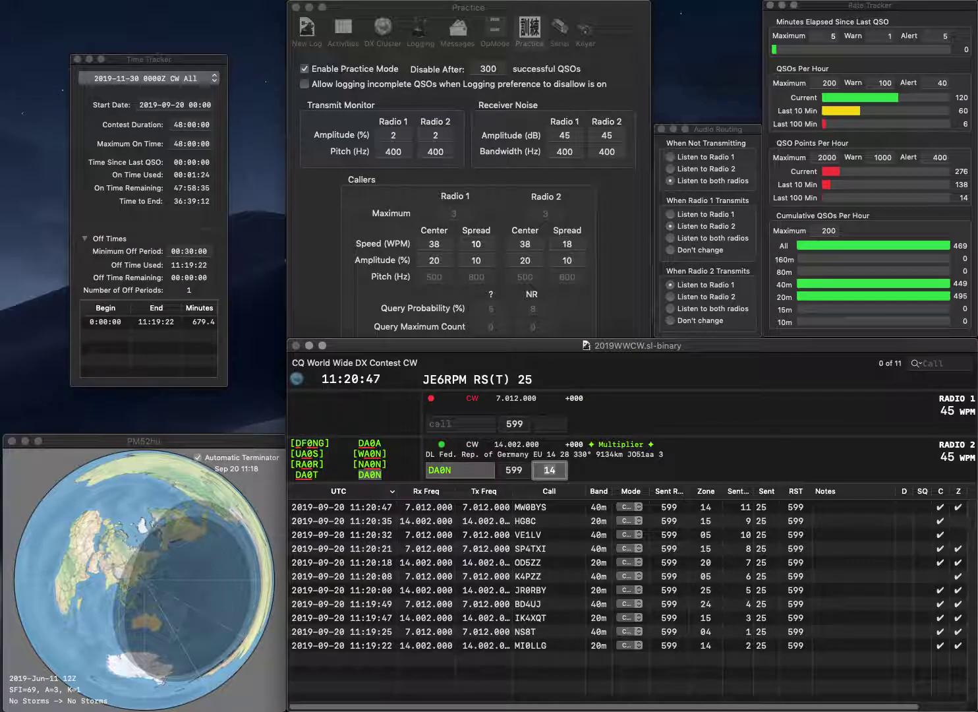
key(Return)
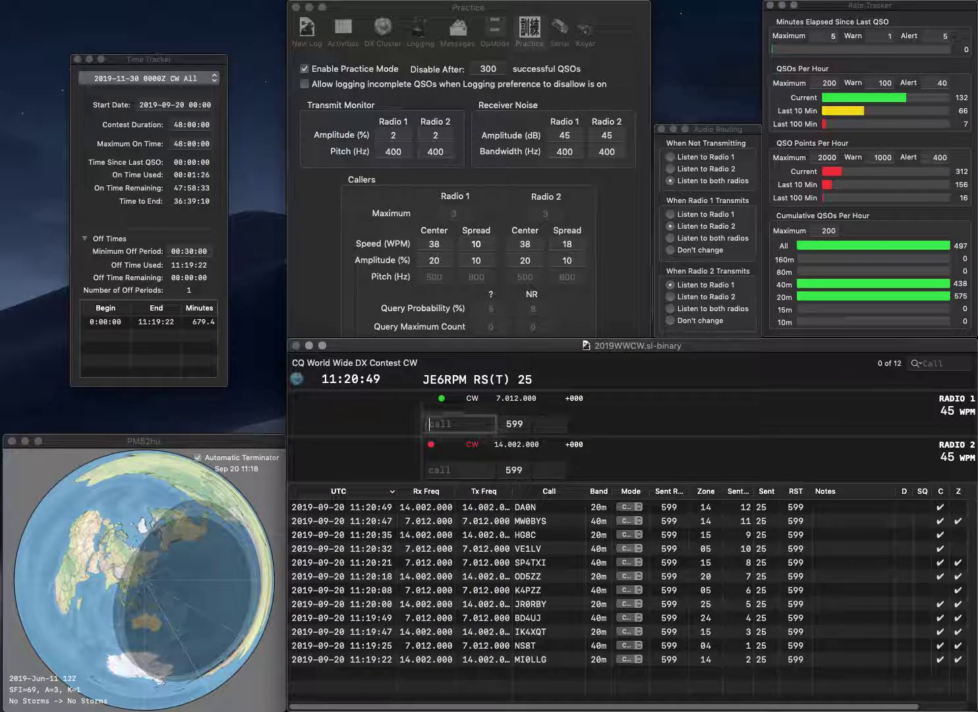
Enter the partial call ON on Radio 2, then enter HL4CCM on Radio 1 and send its exchange
key(Return)
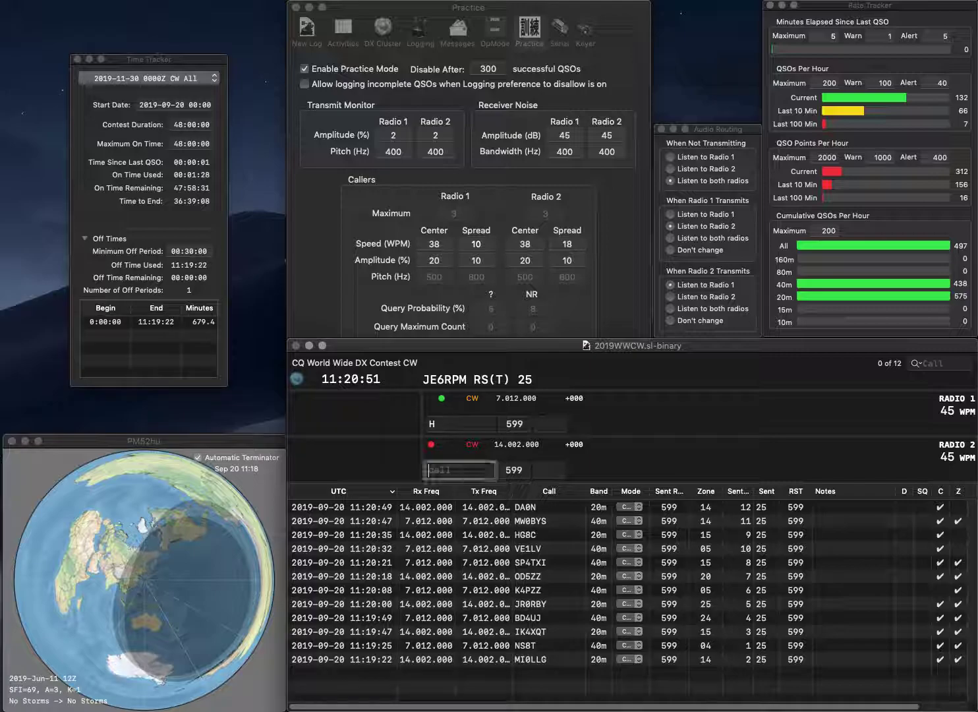
text(ON)
key(grave)
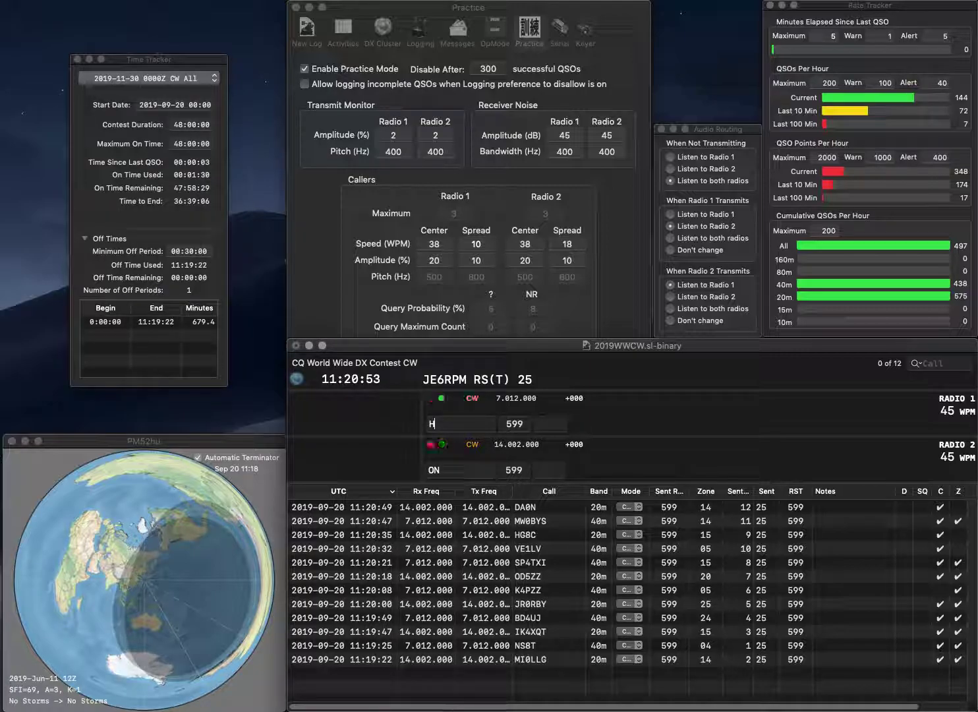
text(L4CCM)
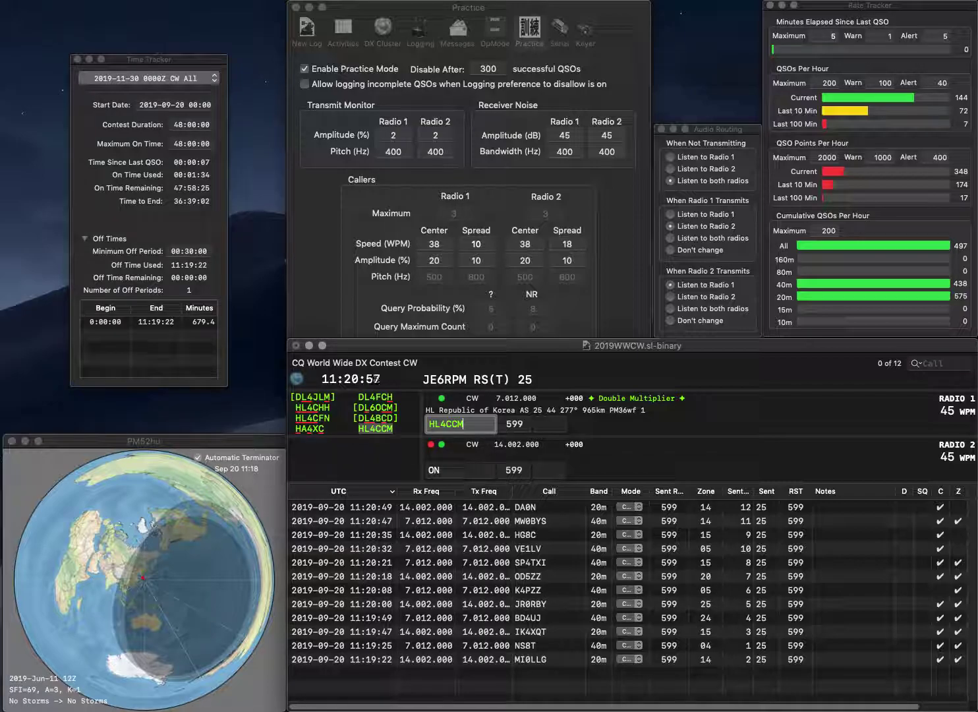
key(Return)
key(grave)
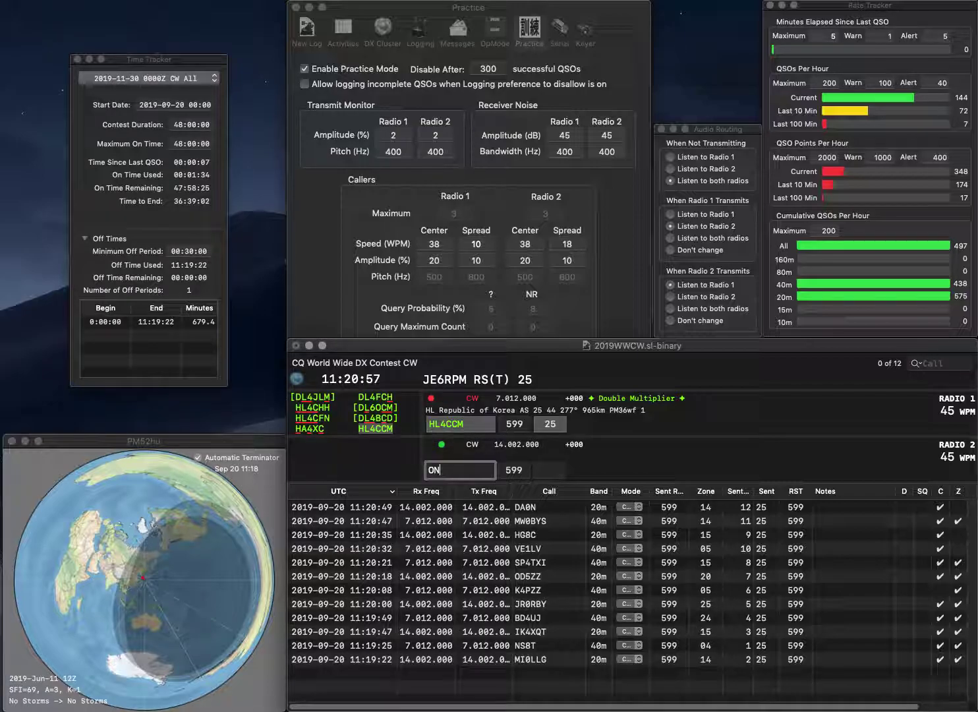
text(PH)
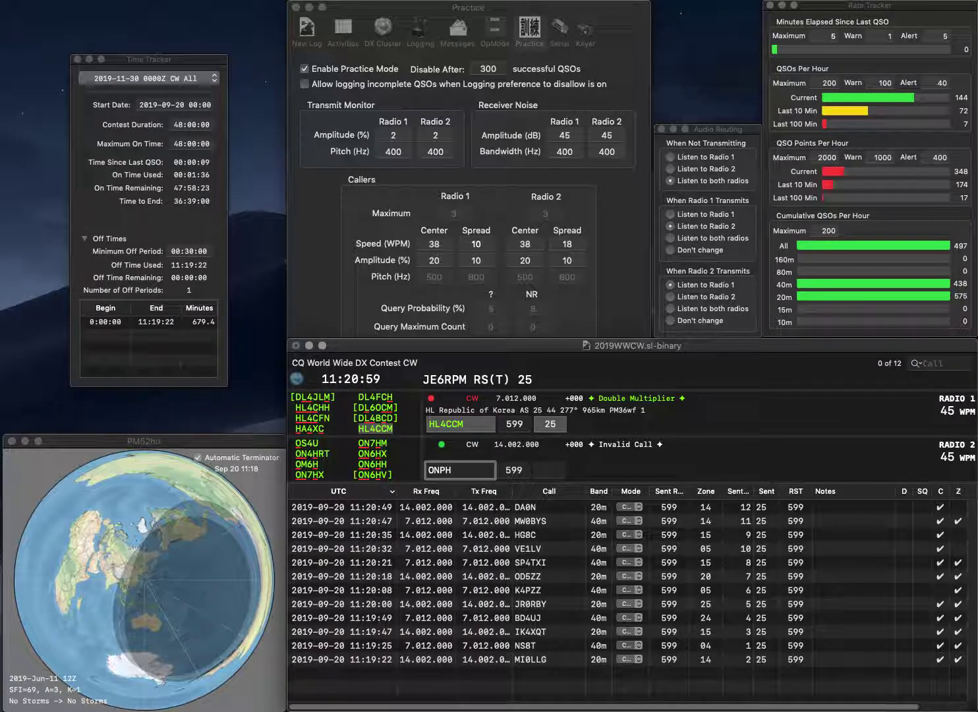
text(6)
key(Return)
key(Tab)
key(grave)
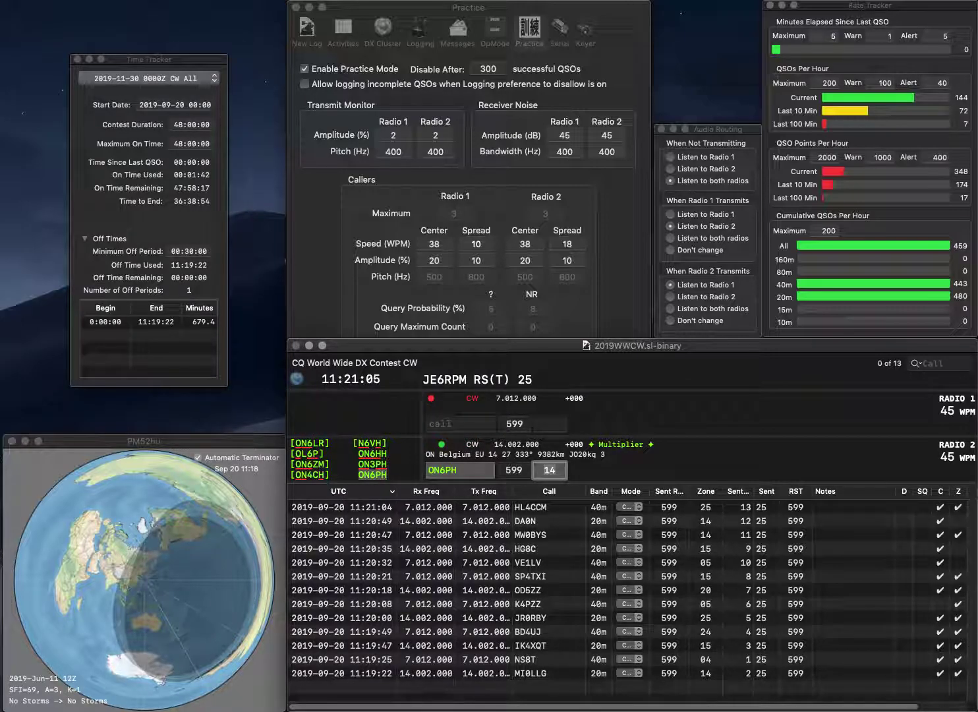
key(Return)
text(K1LO)
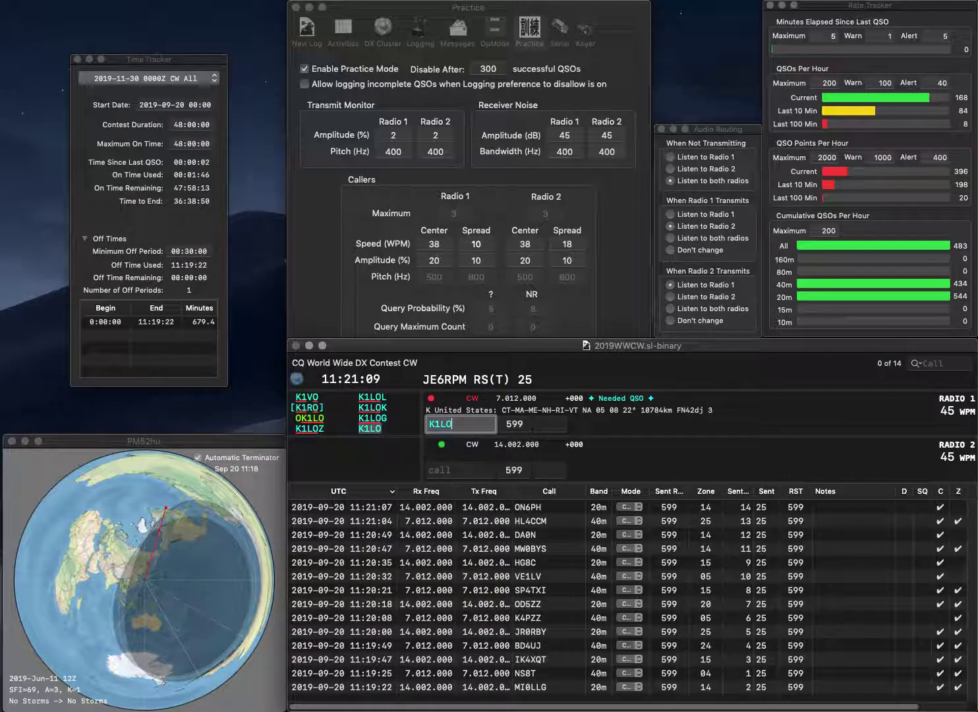
key(Return)
text(KD0MLR)
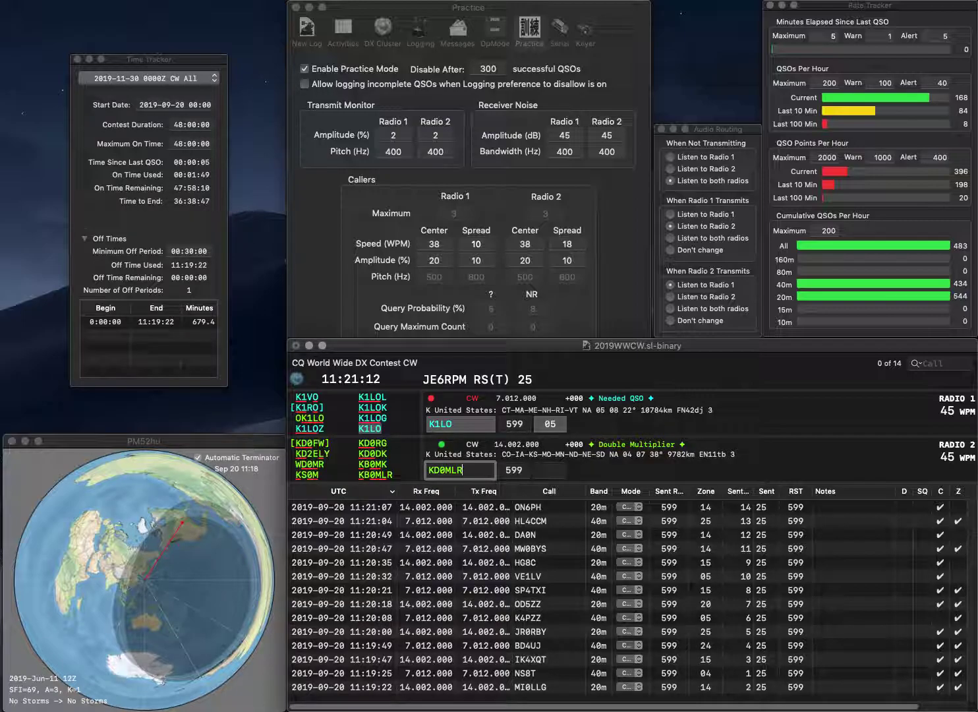
key(Return)
key(Tab)
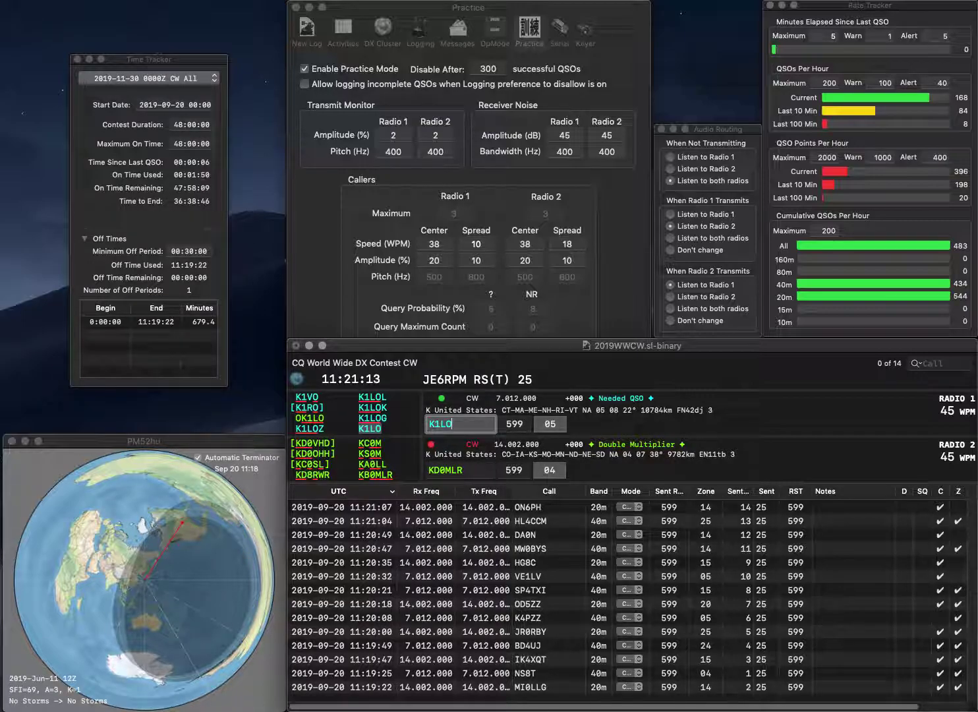
key(shift+Tab)
key(shift+Tab)
key(Home)
key(Right)
key(Delete)
text(B)
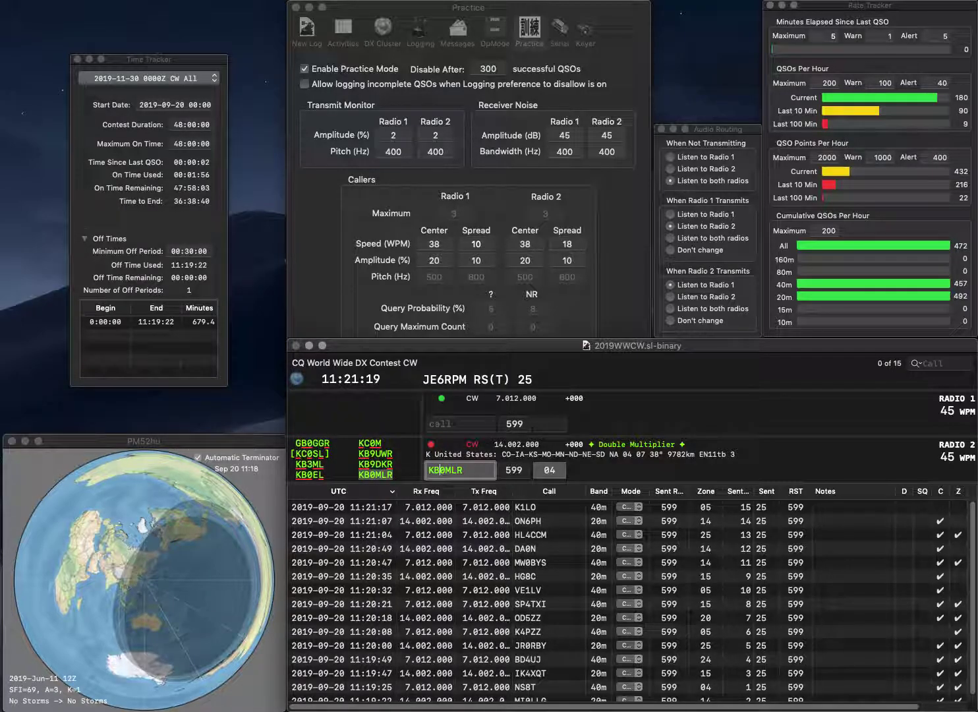
key(shift+Tab)
text(DL8MV)
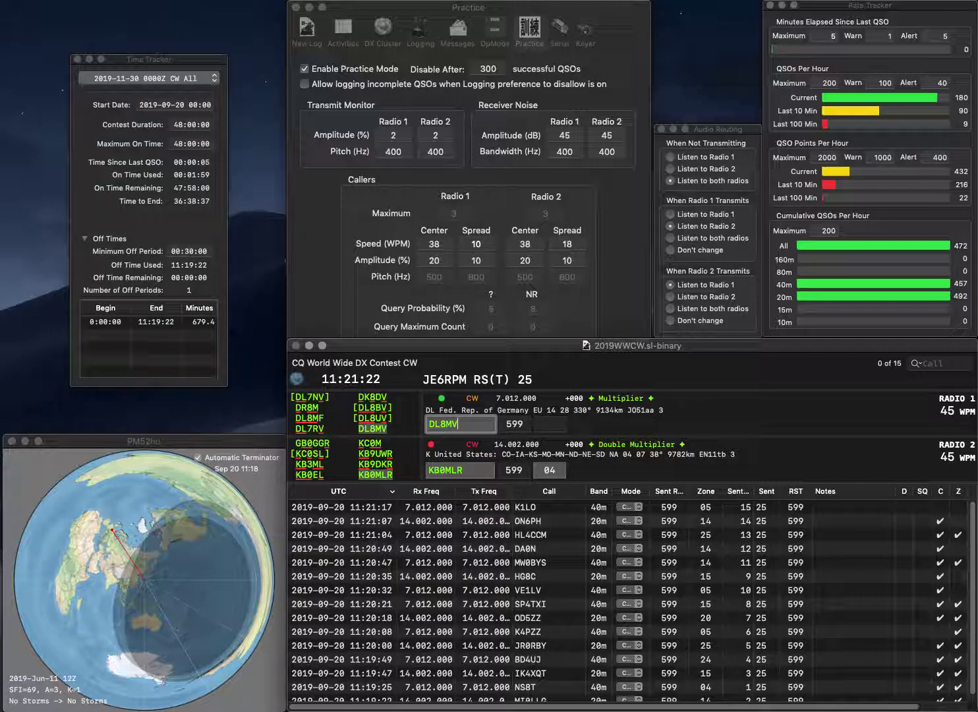
key(Return)
key(Return)
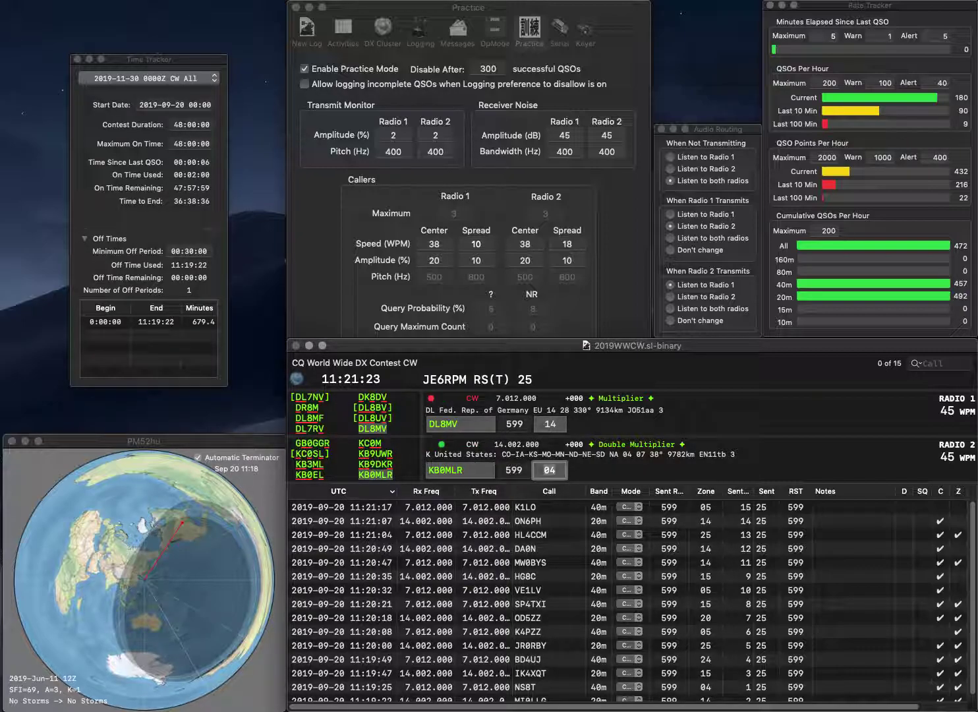
key(Return)
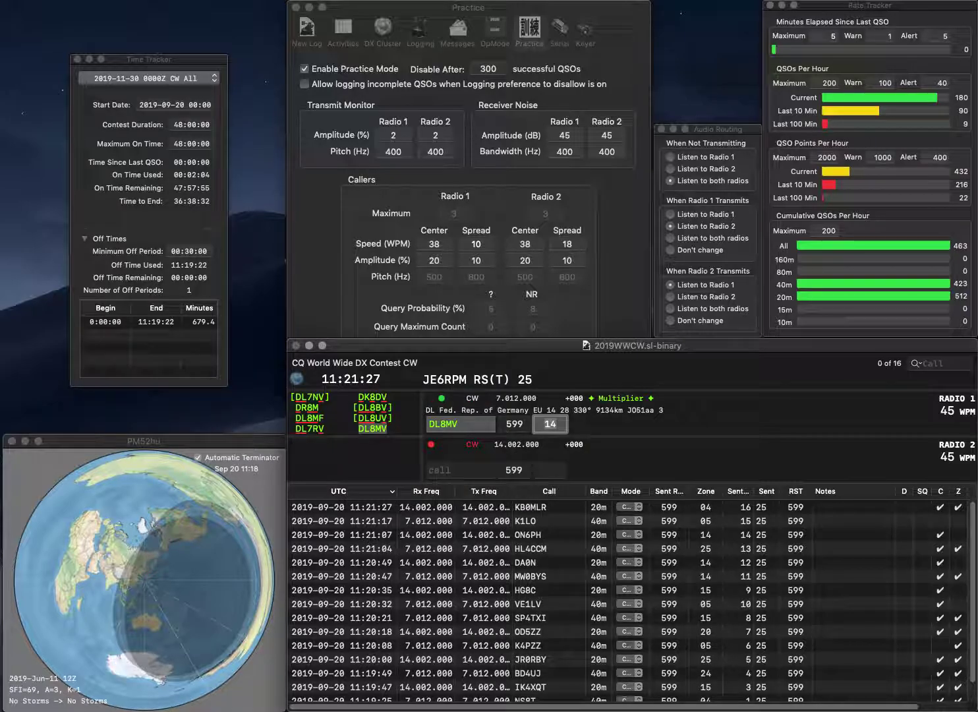
key(Tab)
key(Tab)
key(Return)
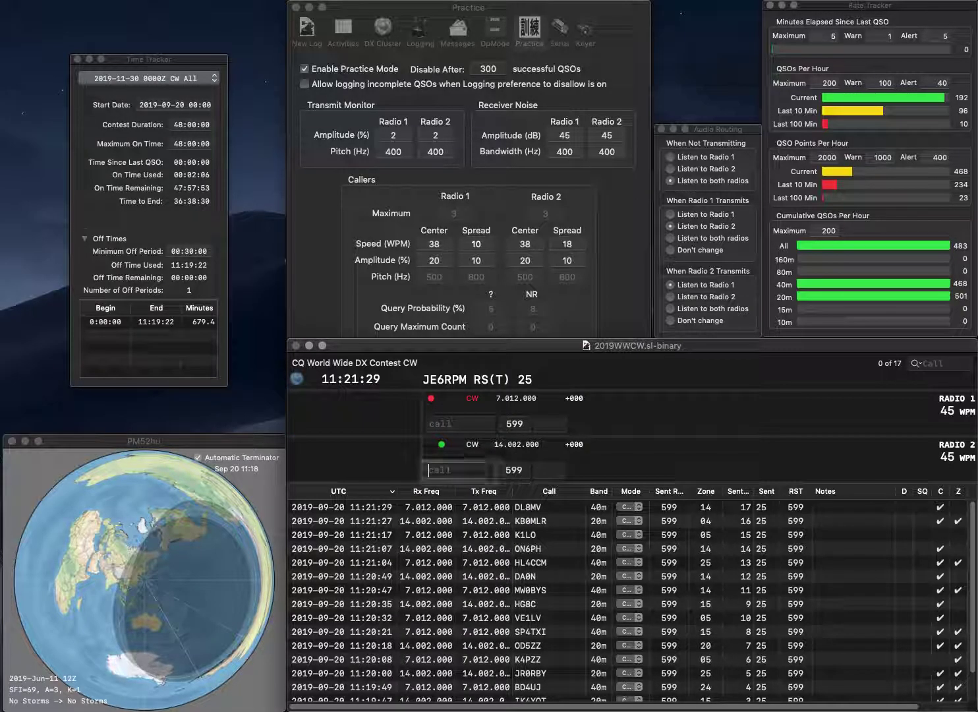
text(W7DN)
key(Return)
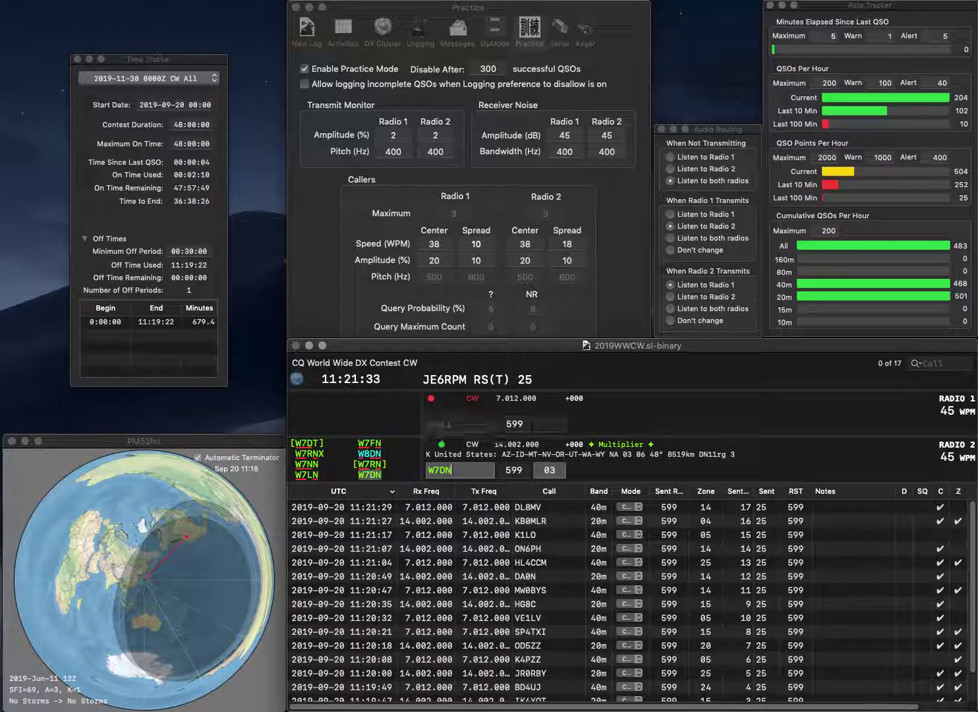
text(LPQ)
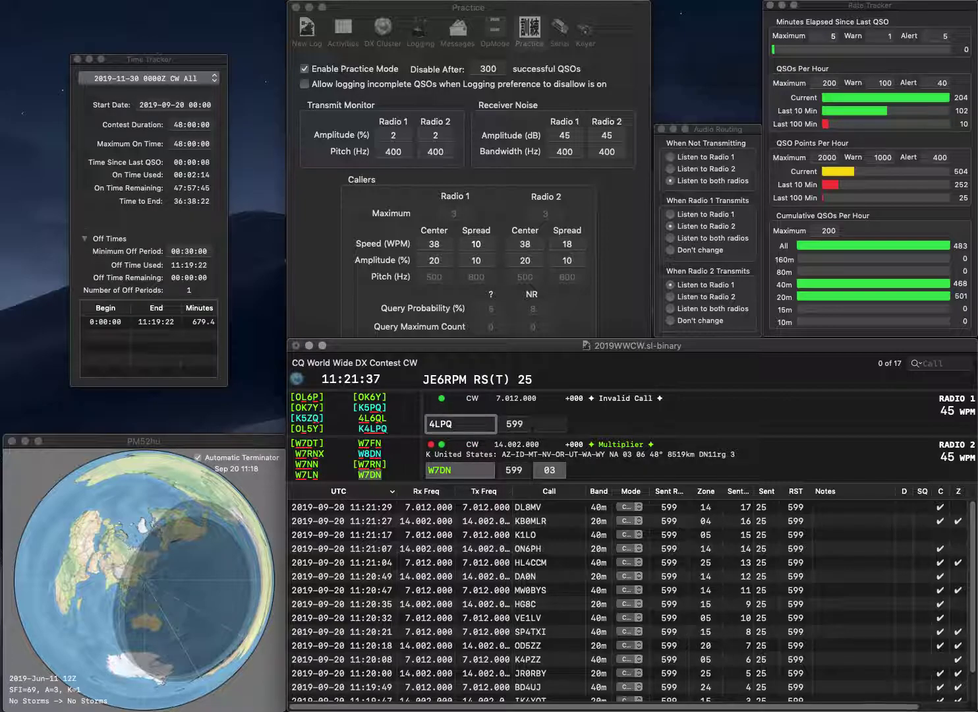
key(Return)
key(Up)
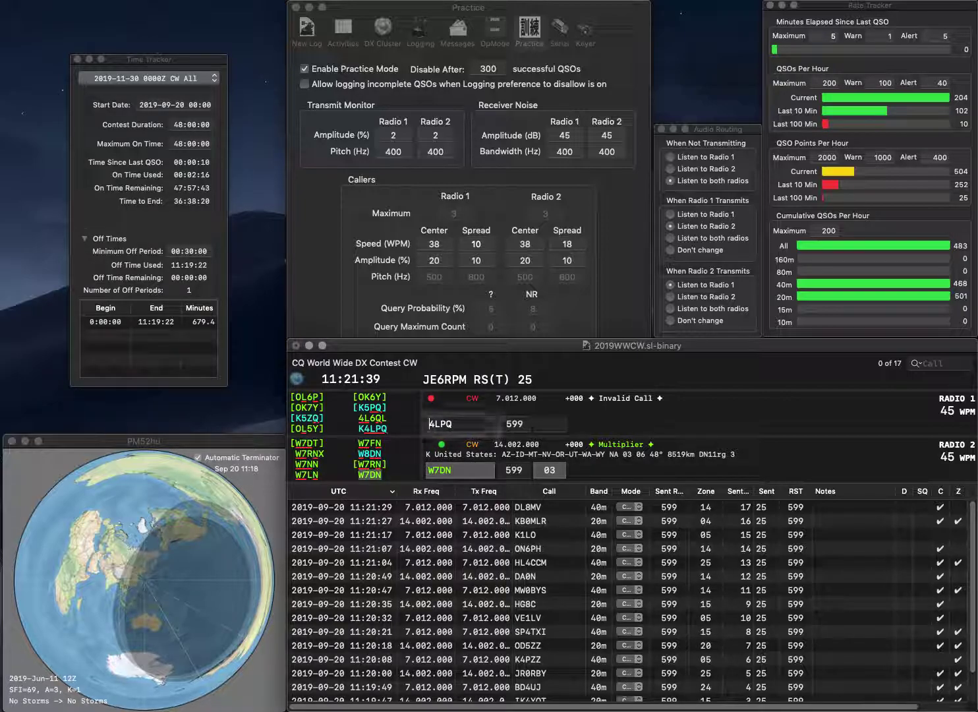
key(Return)
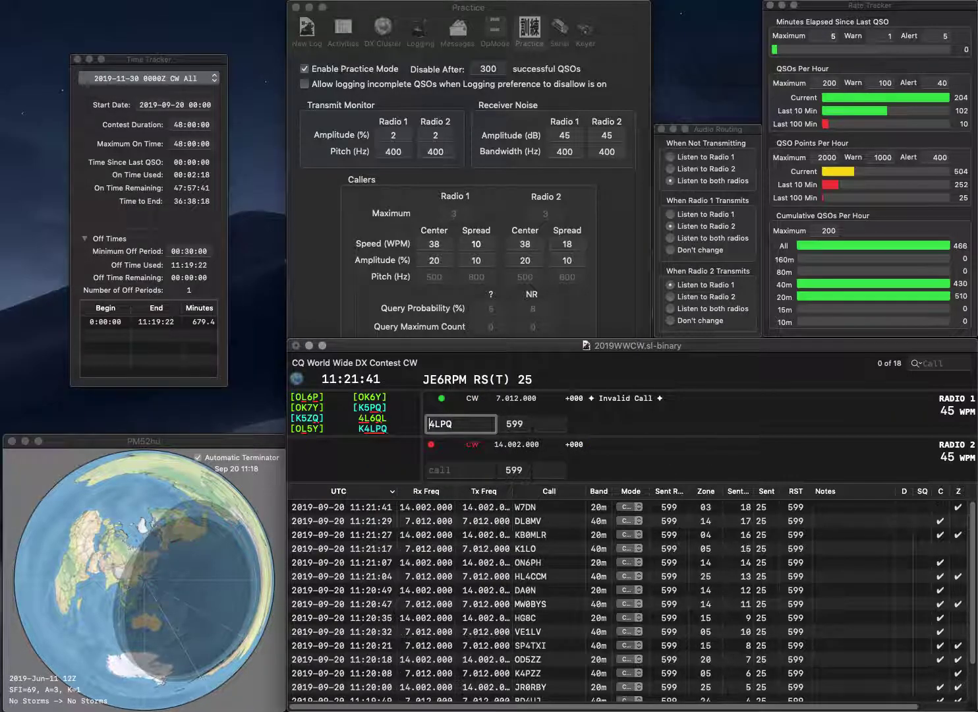
text(K)
key(Return)
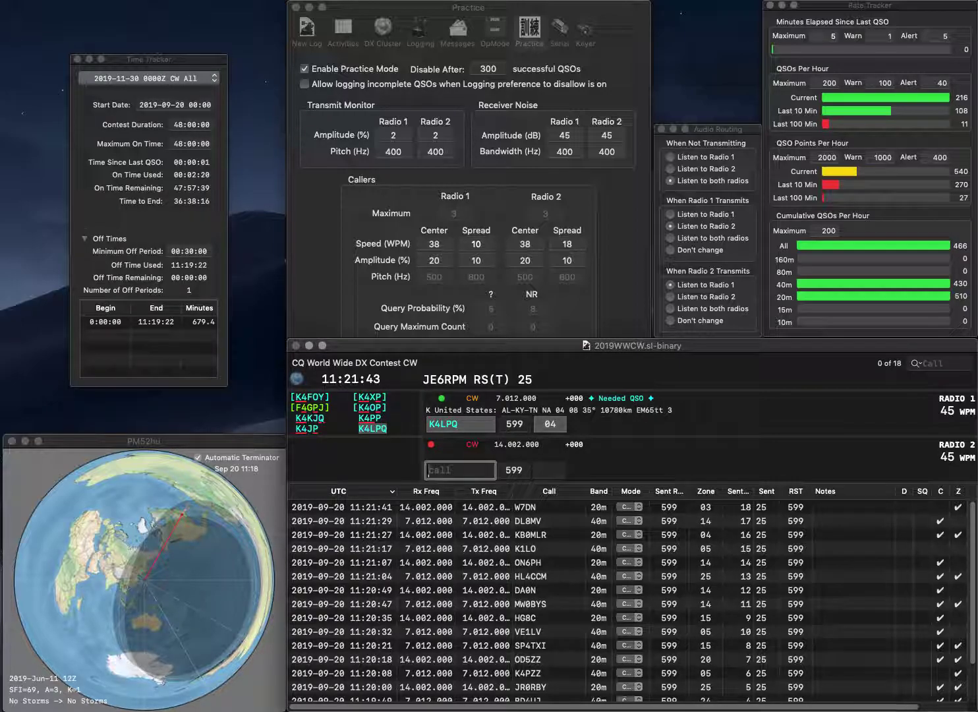
text(N4)
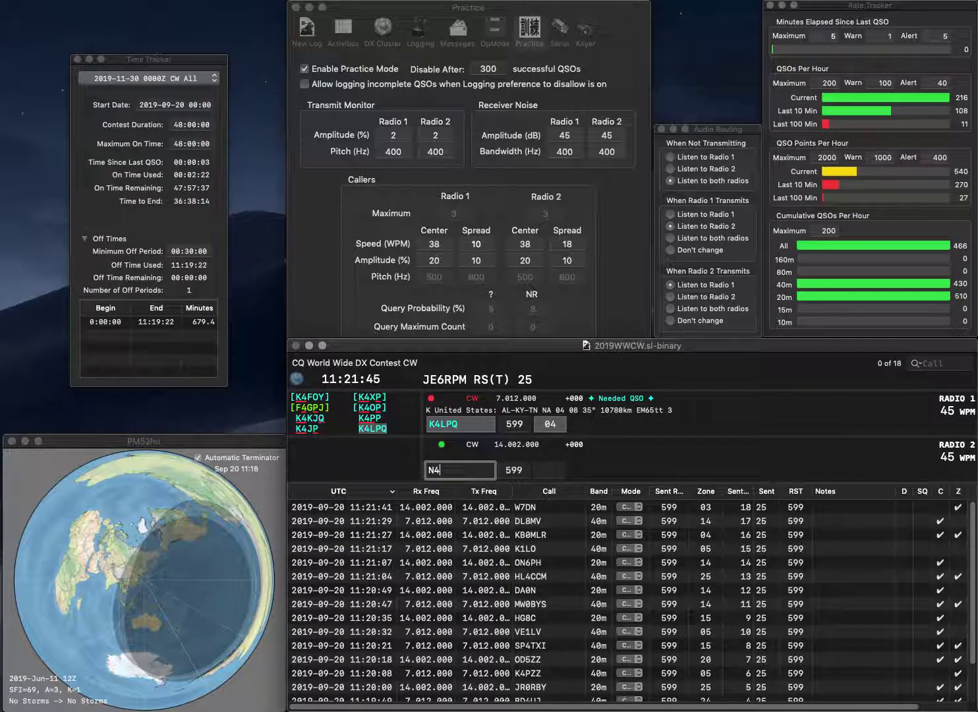
text(OVQ)
key(Return)
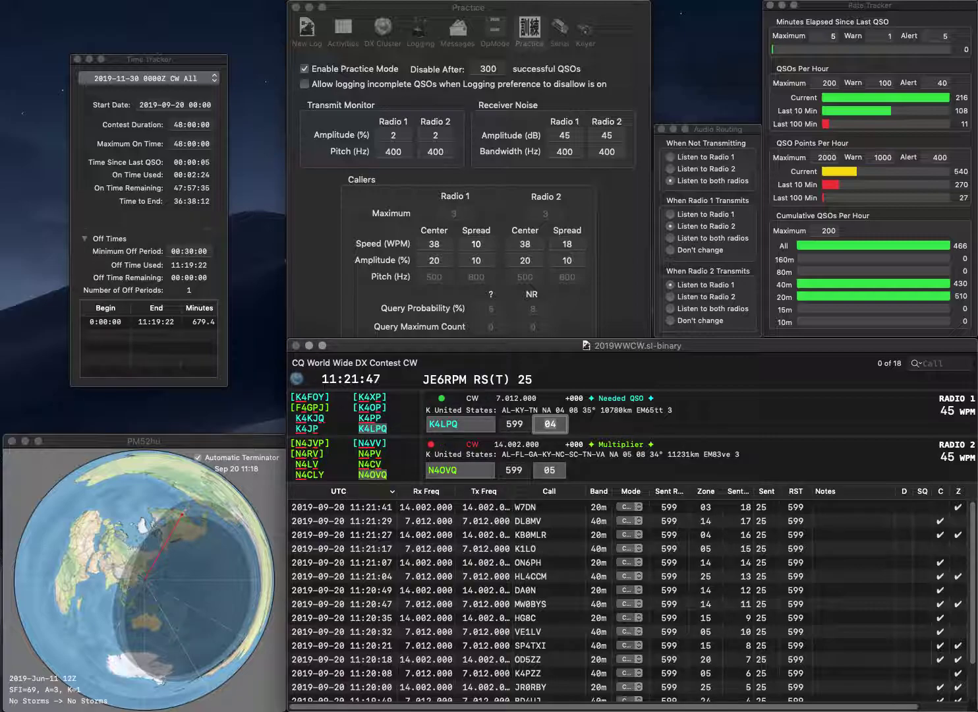
key(Return)
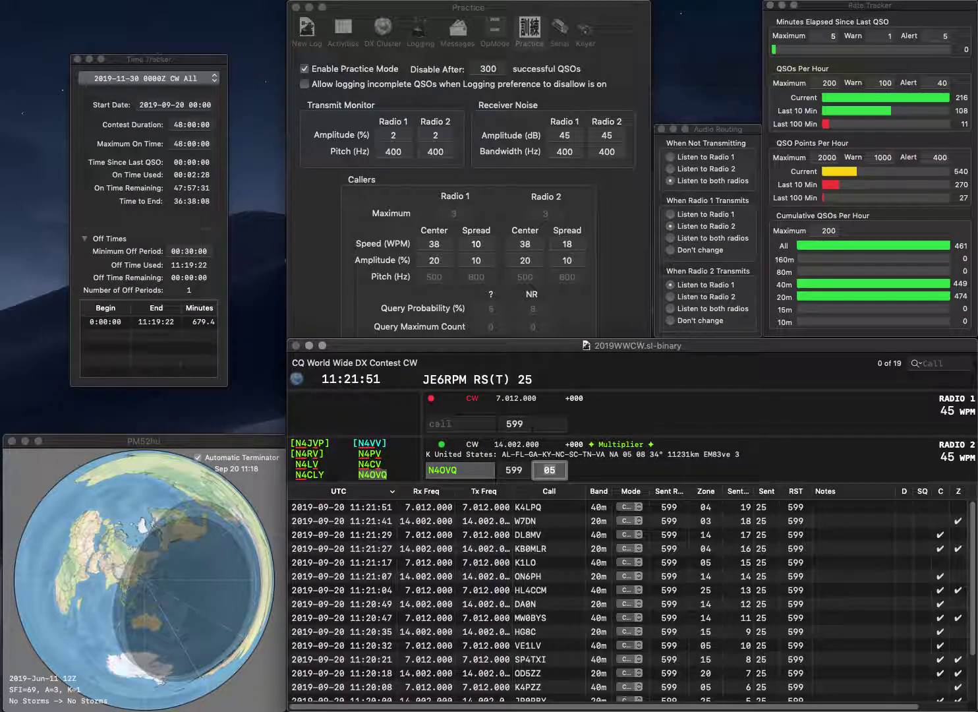
key(Return)
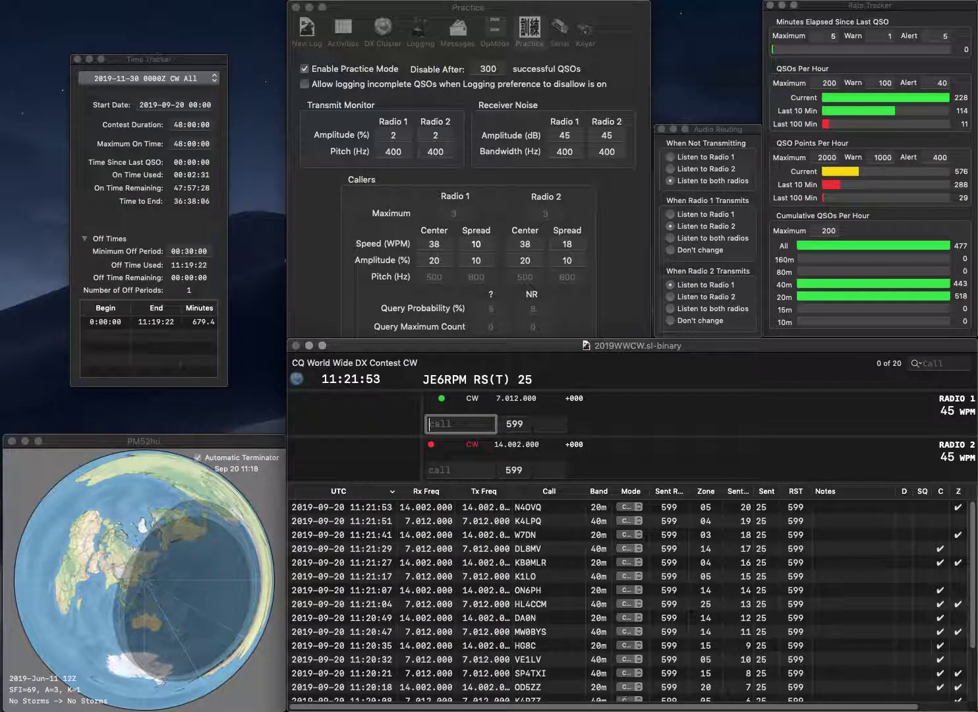
text(HB9F)
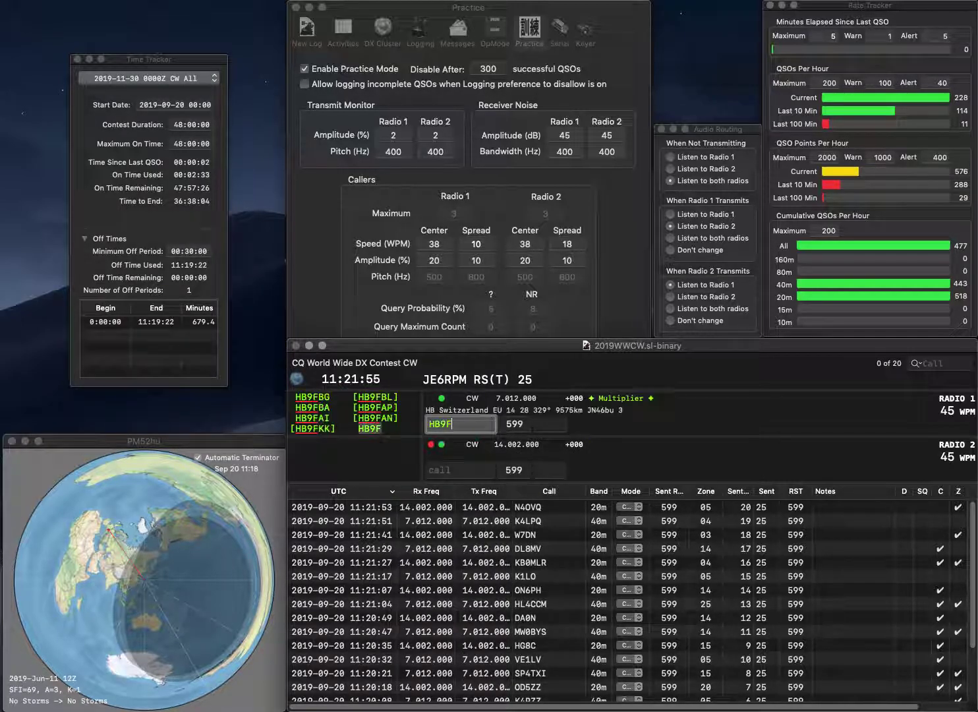
text(UV)
key(Return)
text(2)
text(4P)
key(Left)
key(Left)
key(Left)
text(W)
key(Return)
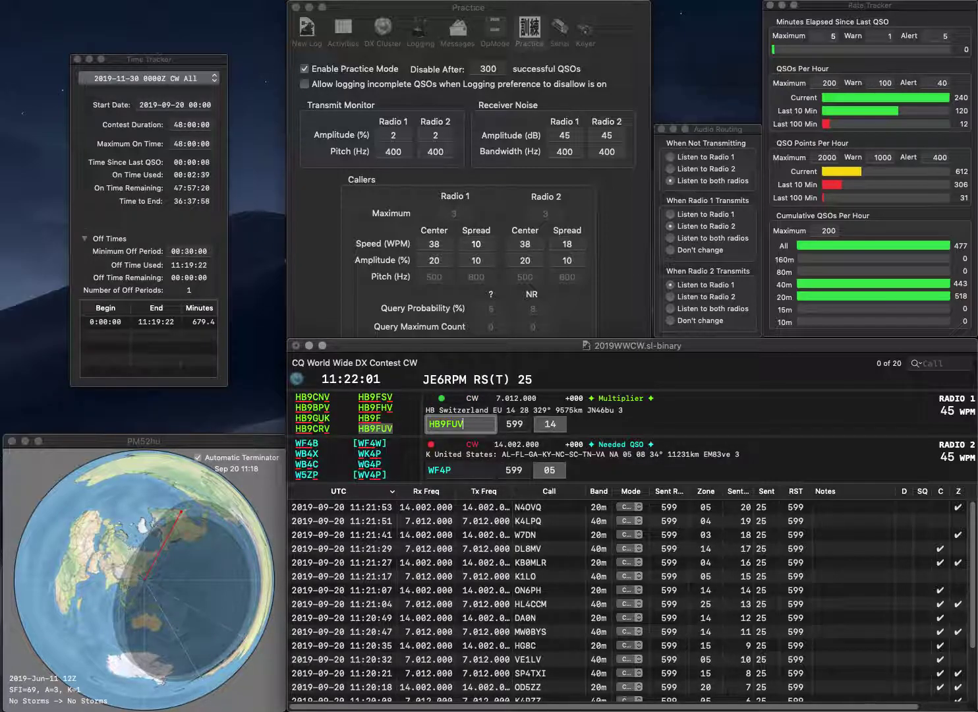
key(Return)
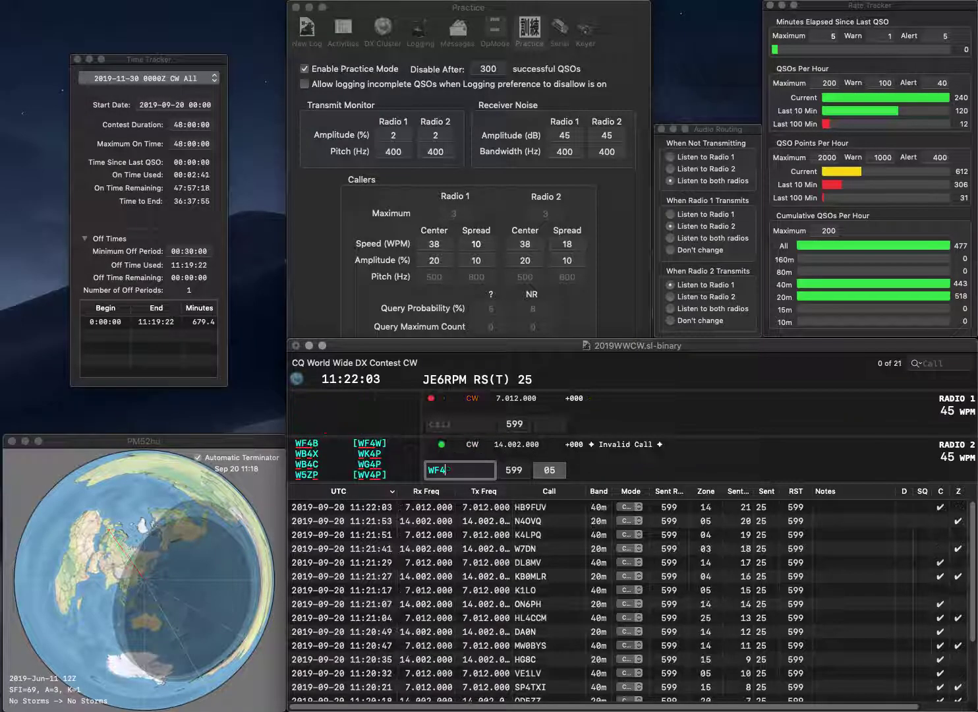
key(BackSpace)
key(BackSpace)
text(4FP)
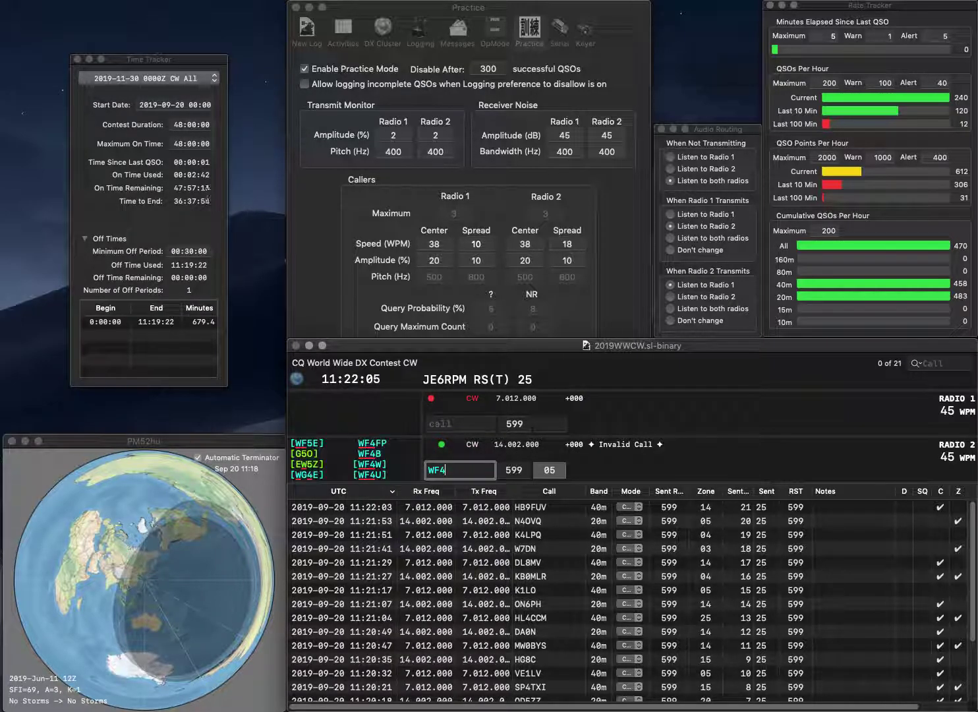
Enter KB1WEA on Radio 1, and log both WF4FP on Radio 2 and KB1WEA on Radio 1
text(KB1)
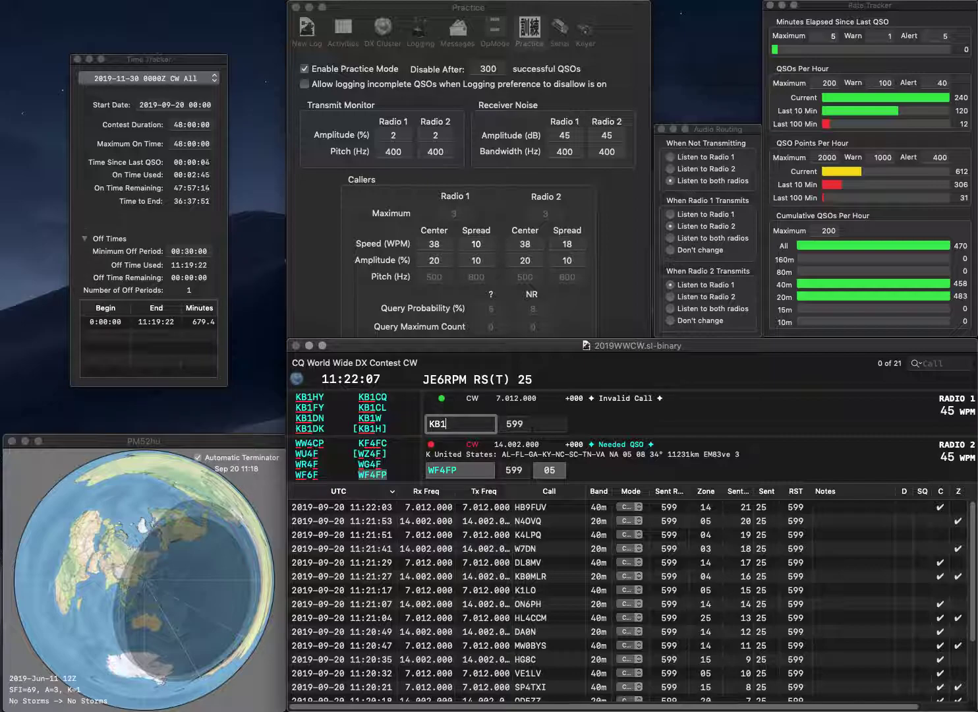
text(WEA)
key(Return)
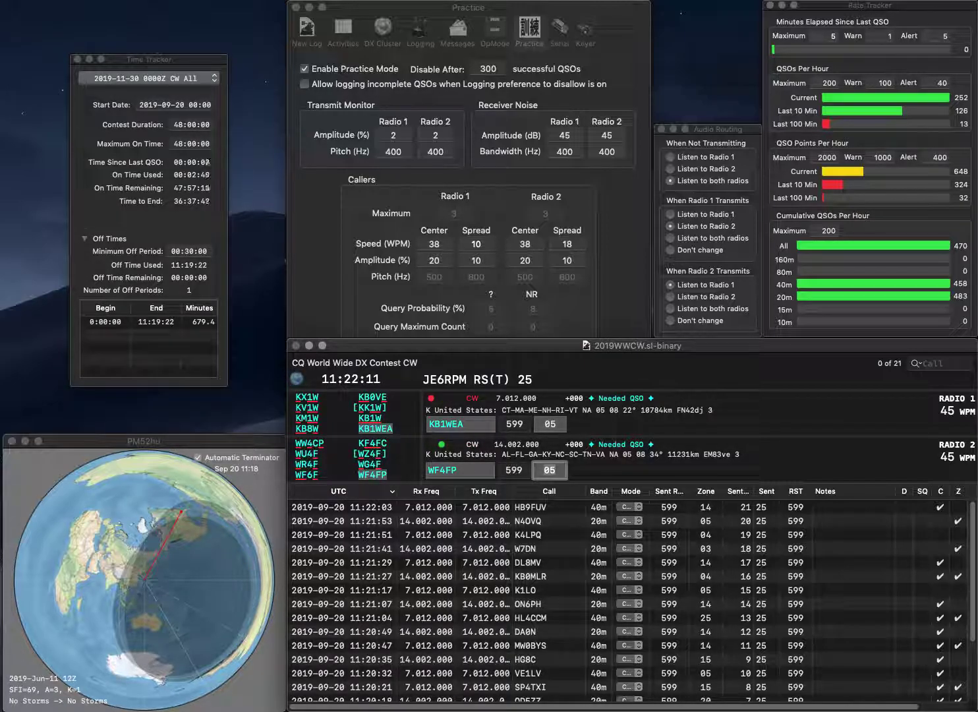
key(Return)
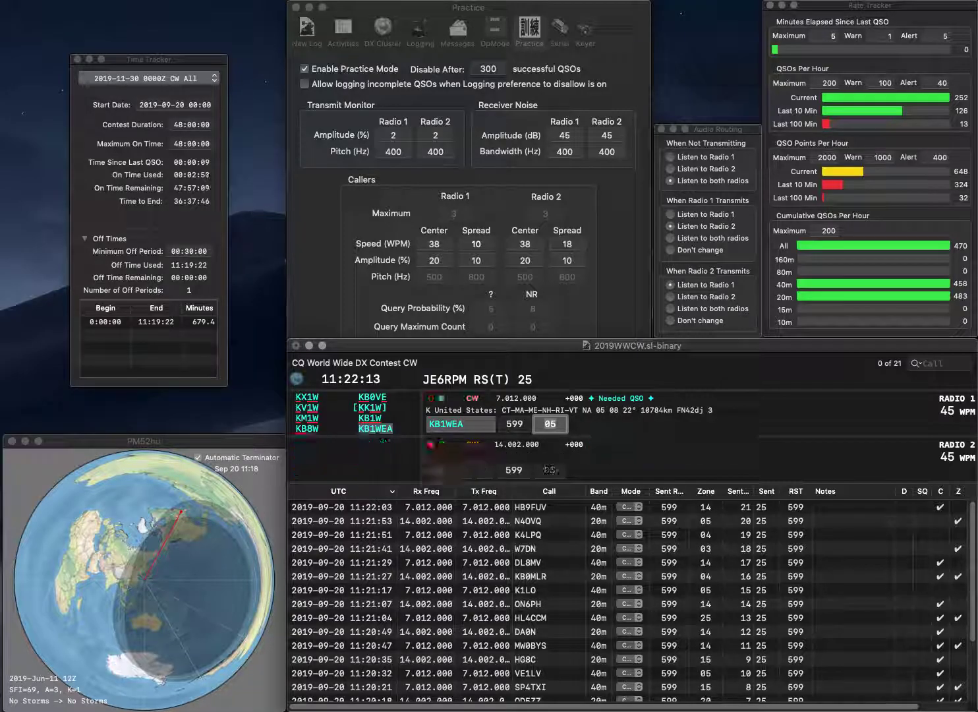
key(Return)
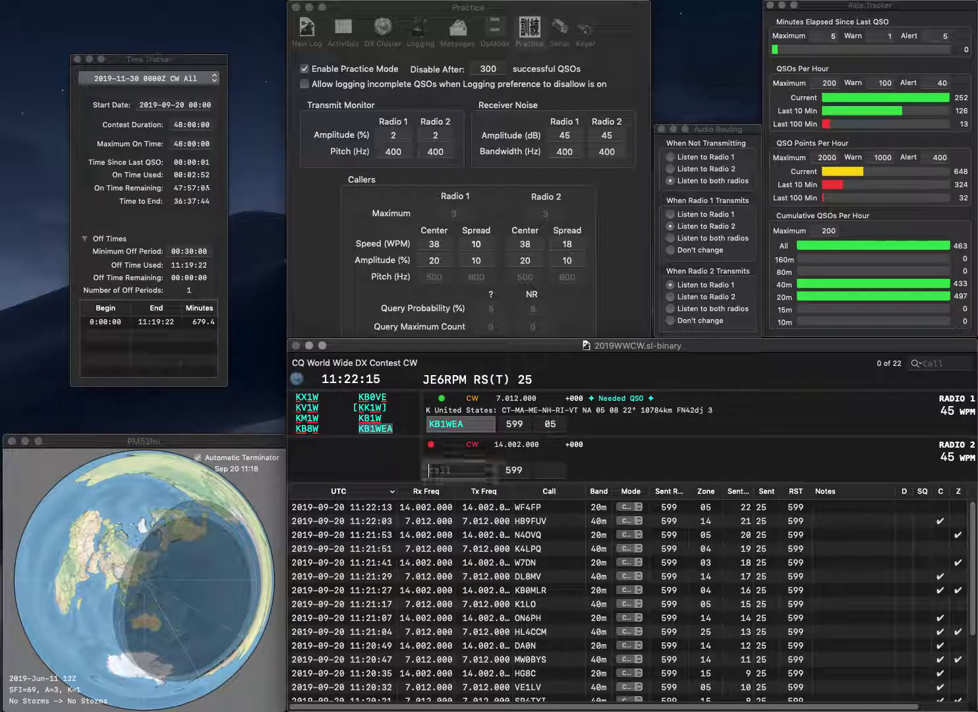
text(K6)
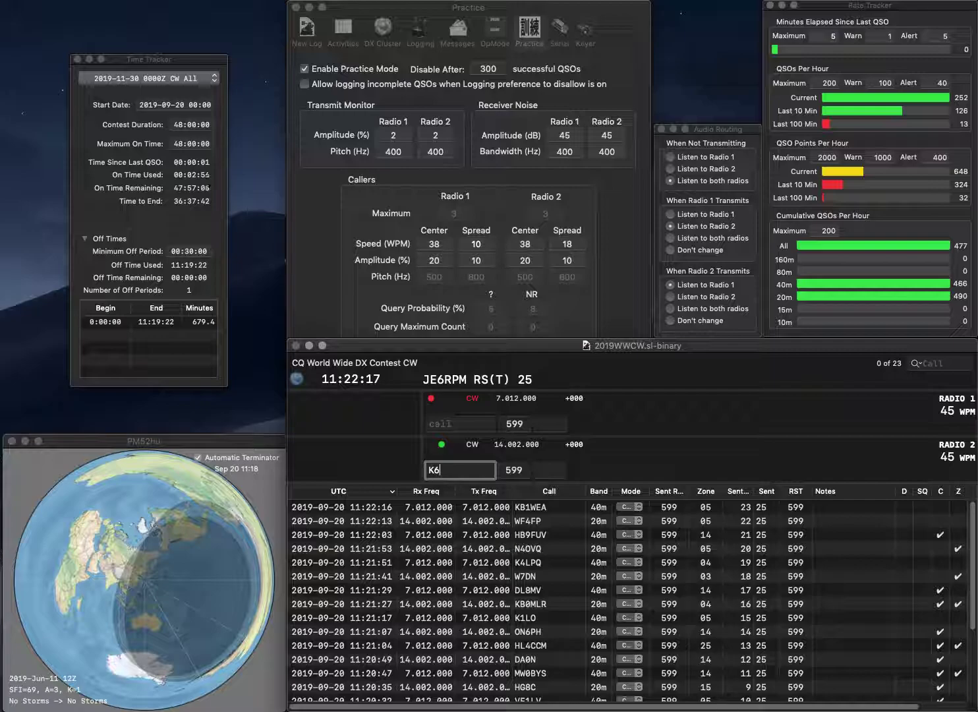
text(UNR)
key(Return)
text(SM6DZV)
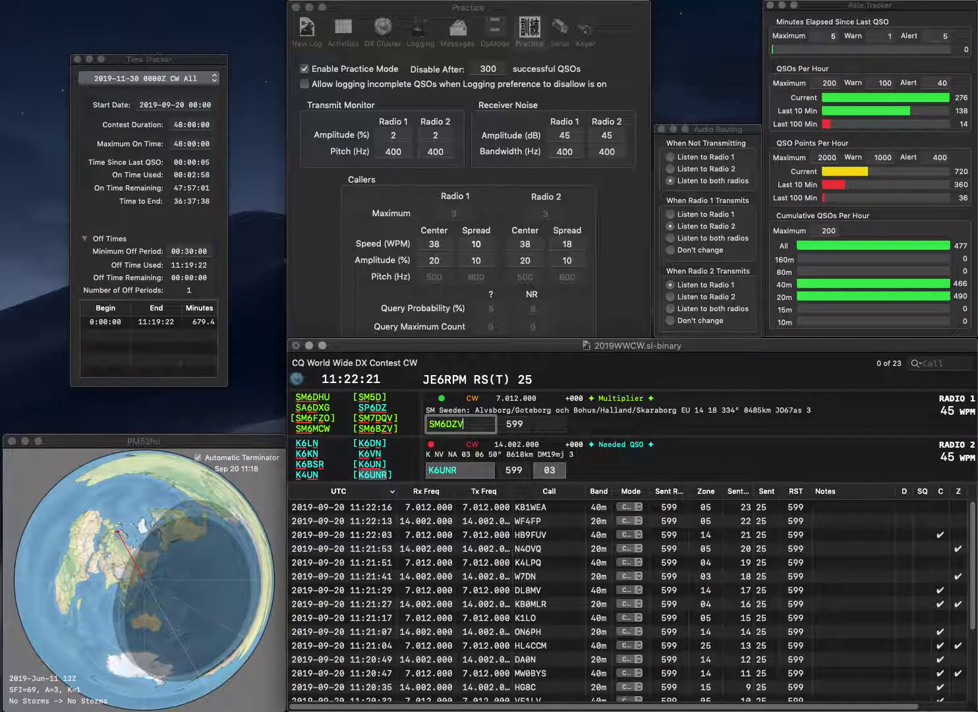
key(Return)
key(Tab)
Correct the call sign on Radio 1 to SM6BZV
key(space)
key(Left)
key(Left)
key(BackSpace)
text(B)
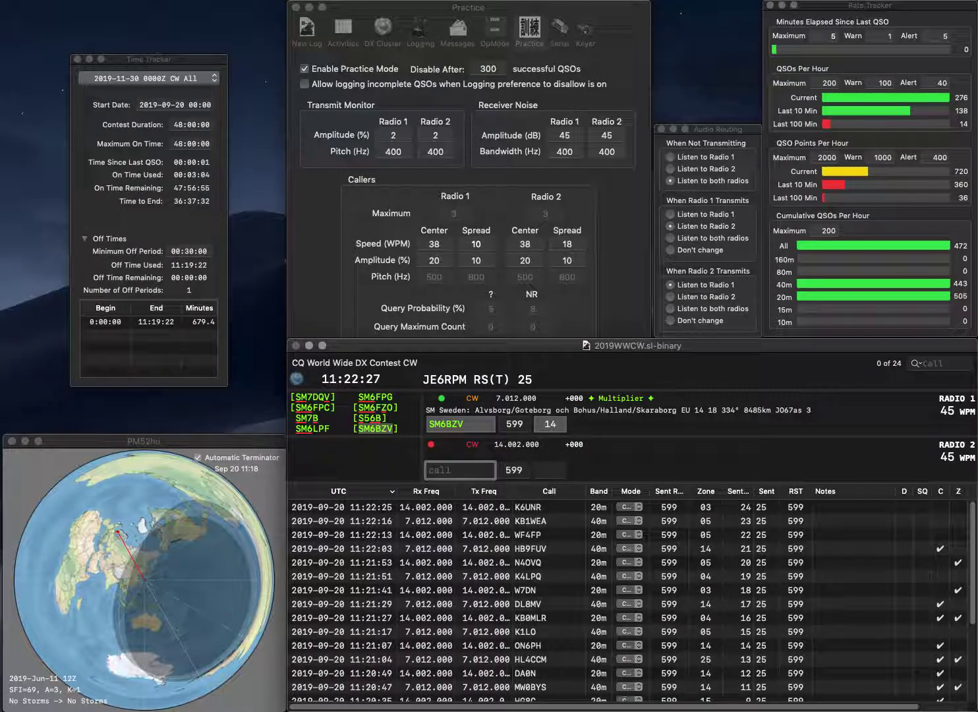
text(W4)
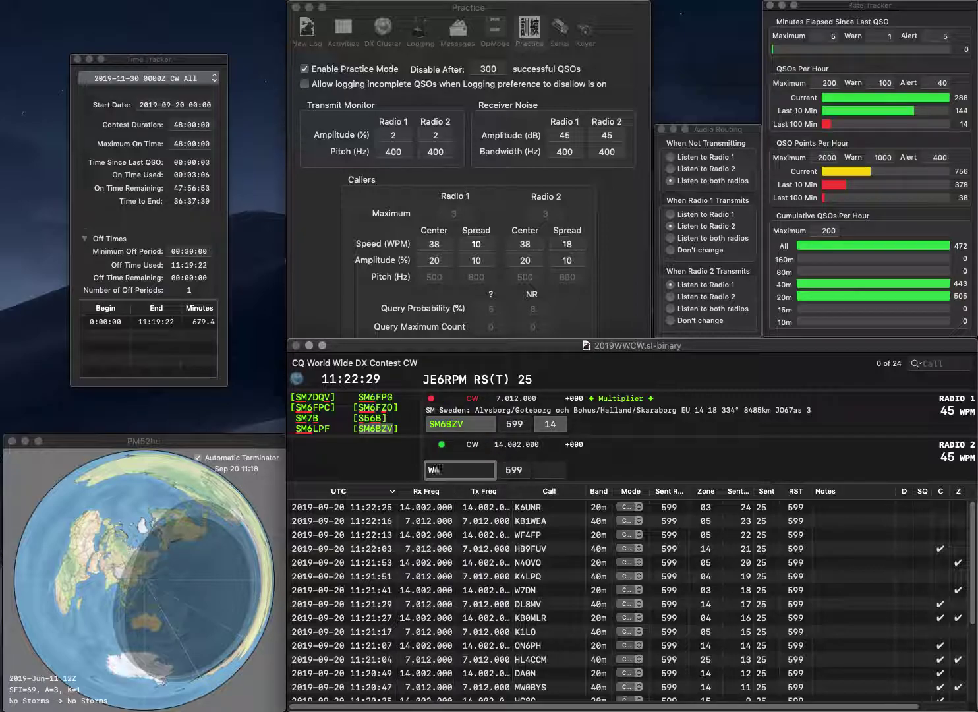
text(JVN)
key(Return)
click(547, 425)
key(Return)
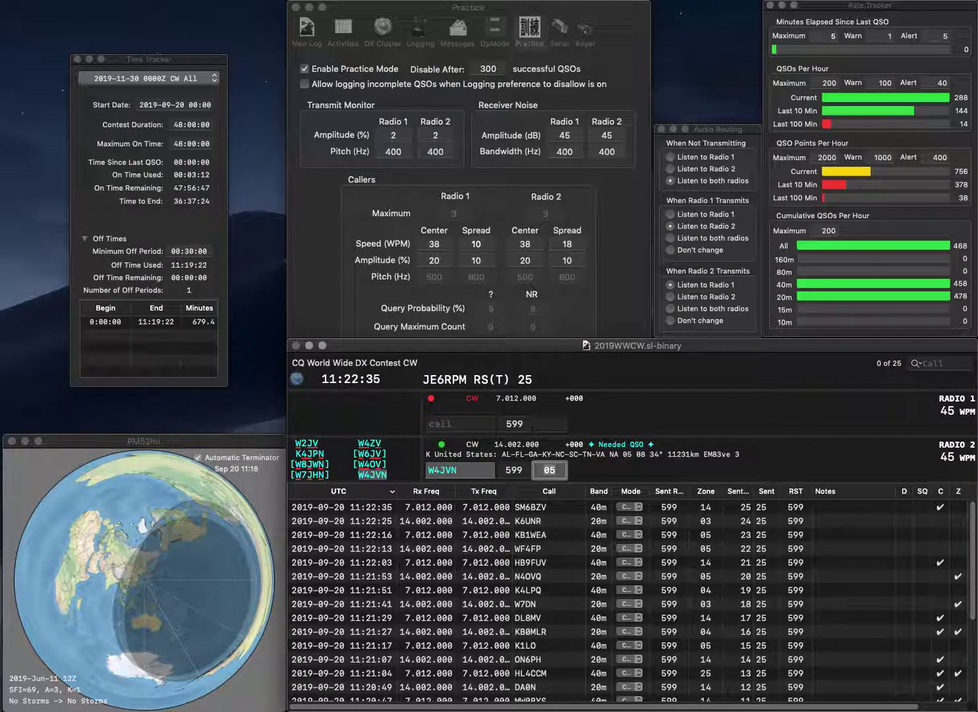
key(Return)
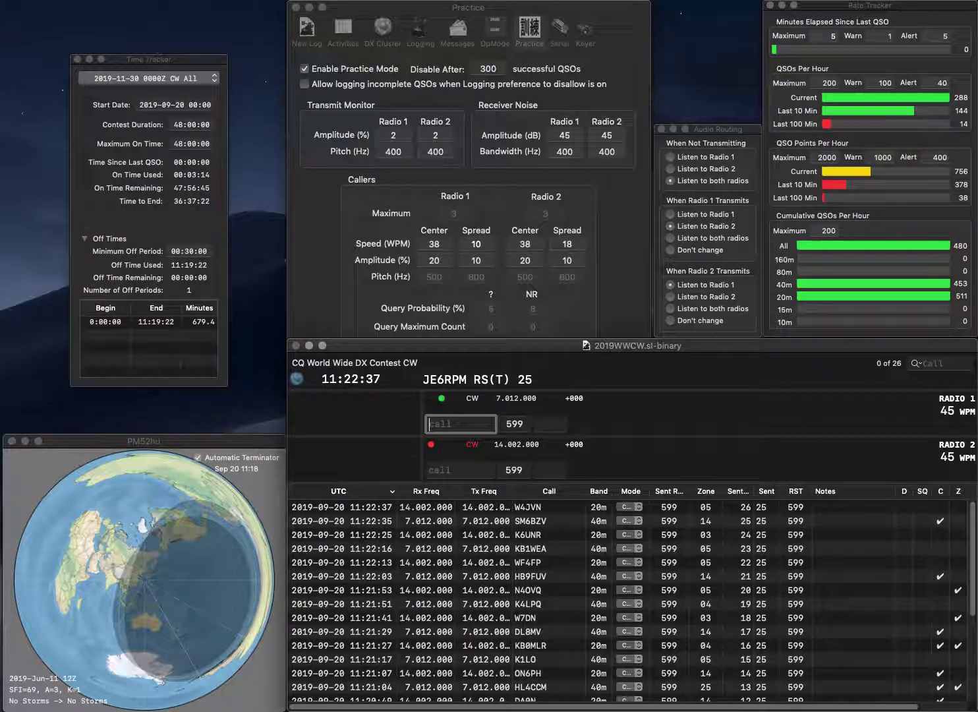
text(W4MDV)
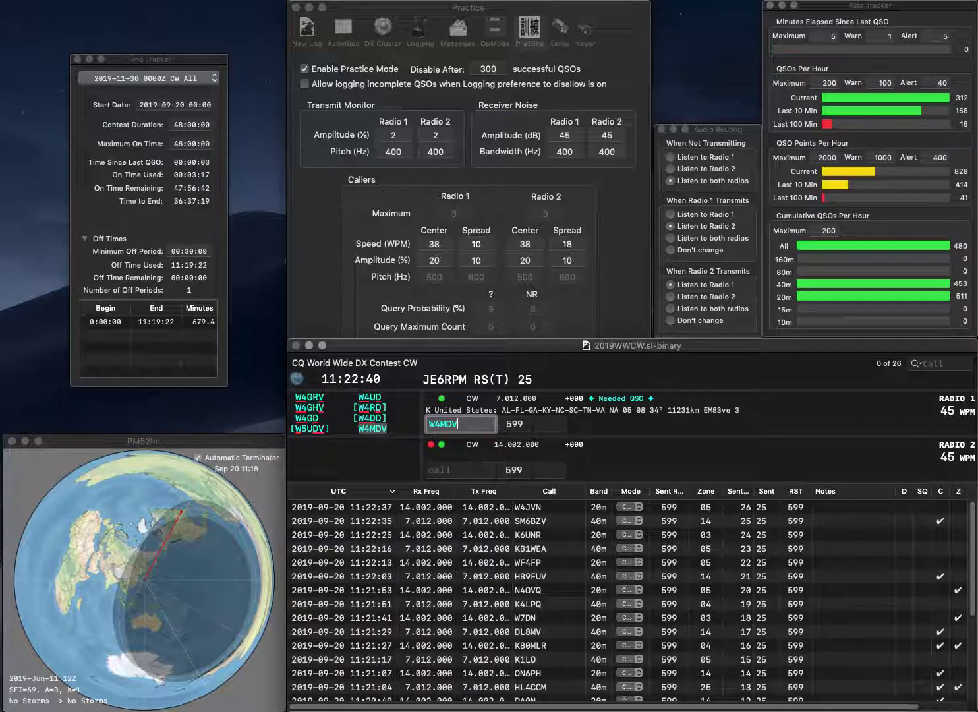
key(Return)
text(AA)
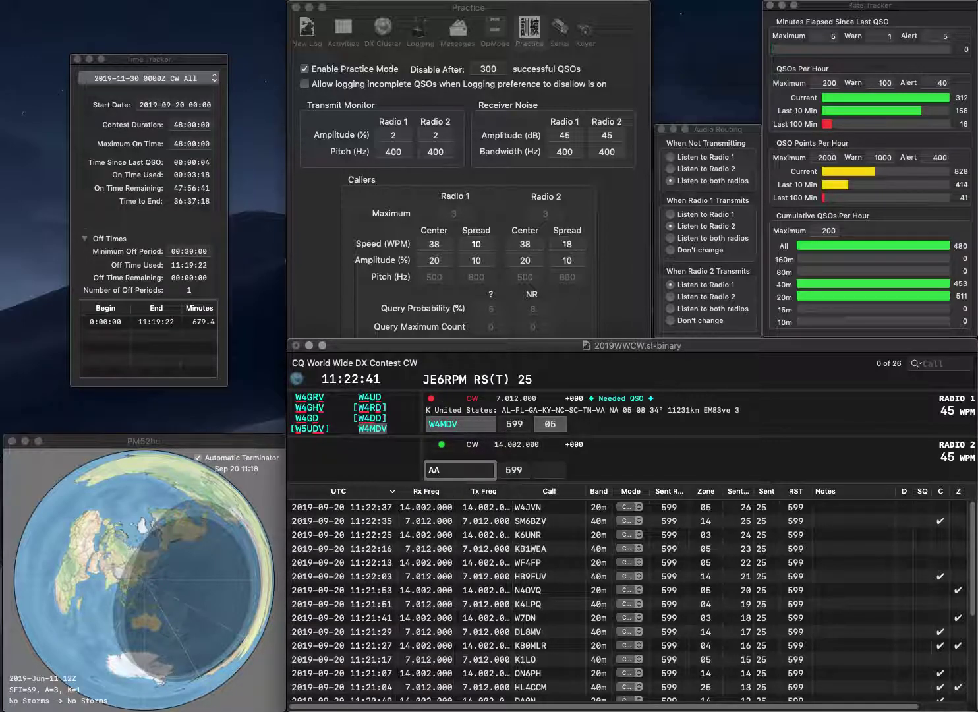
text(9YP)
key(Return)
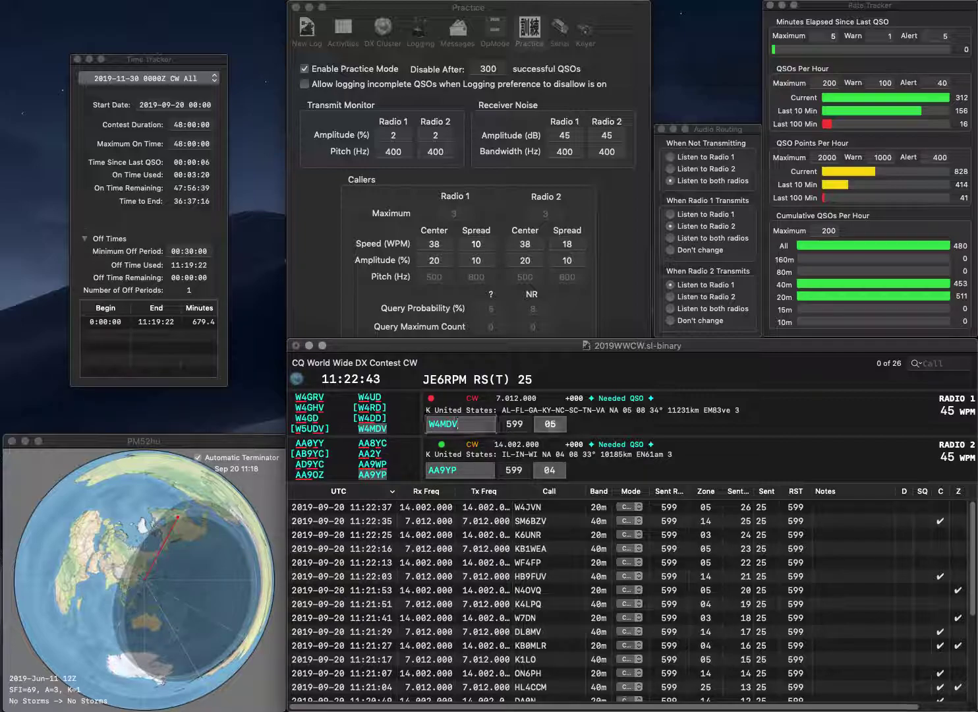
key(Return)
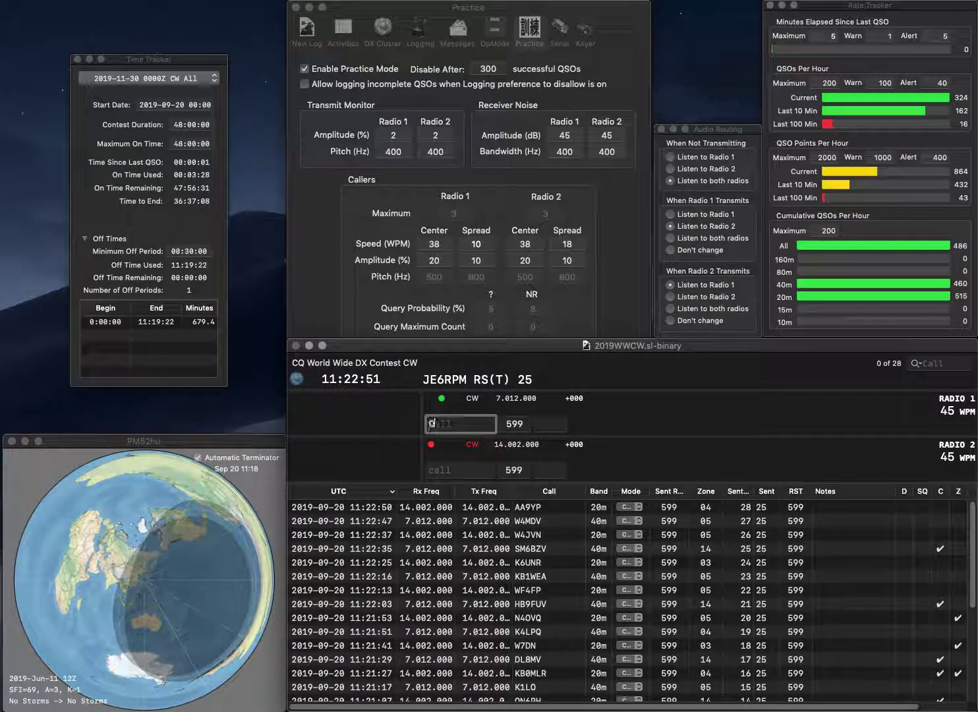
text(2T)
key(Return)
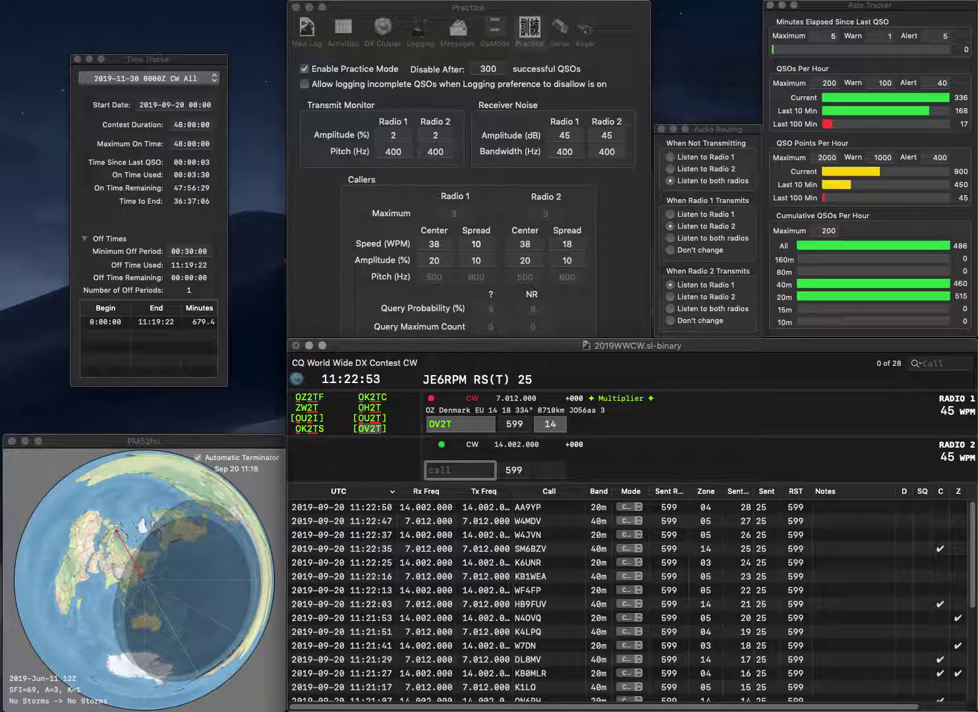
text(OK1LRD)
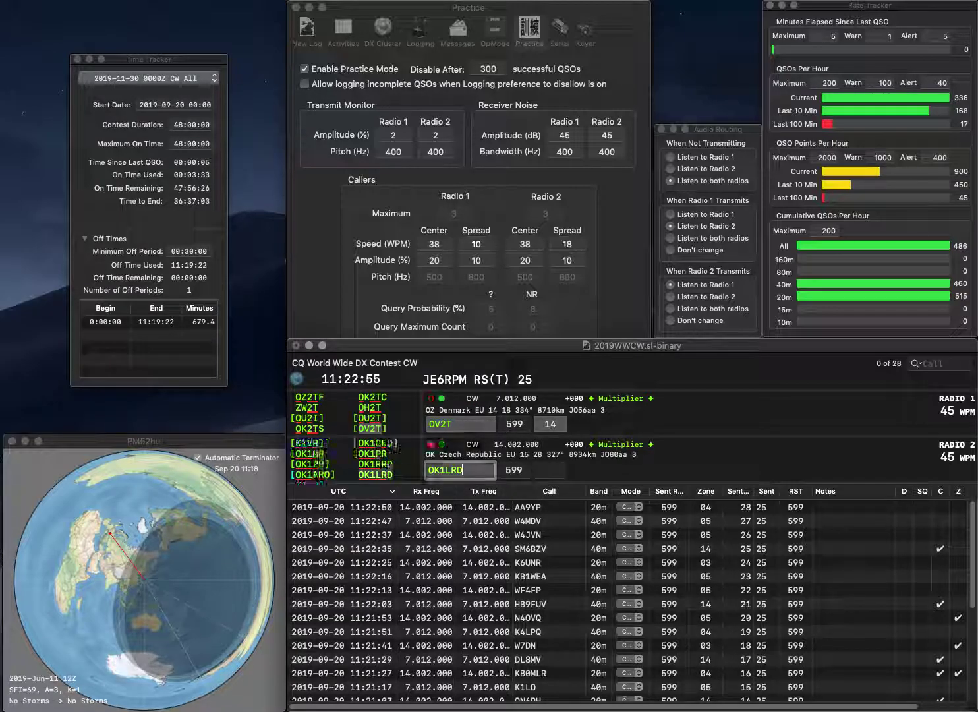
key(Return)
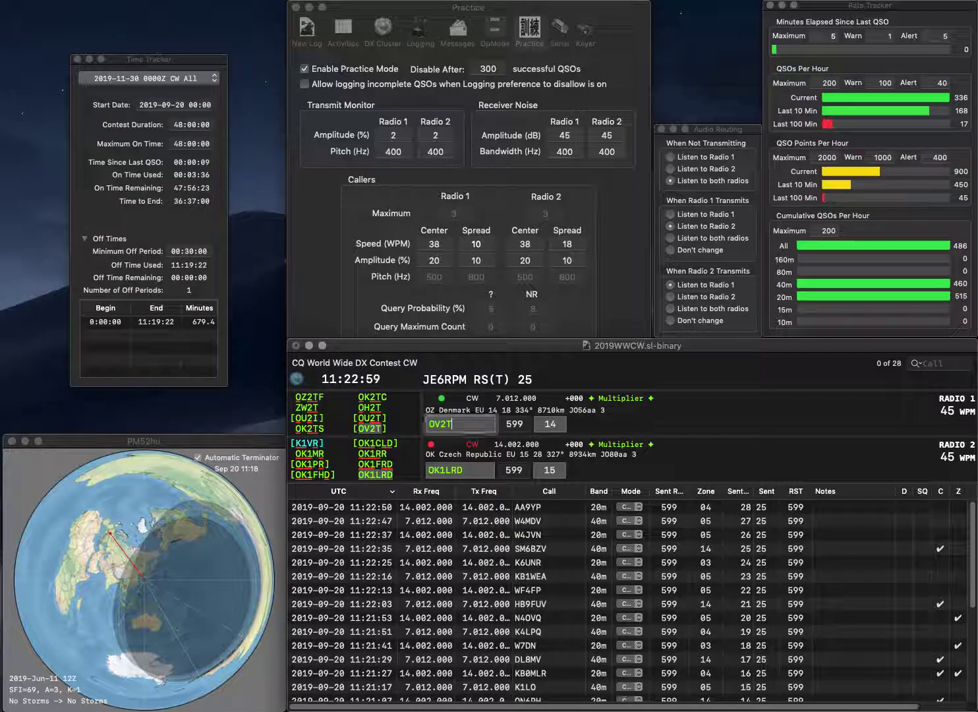
key(Return)
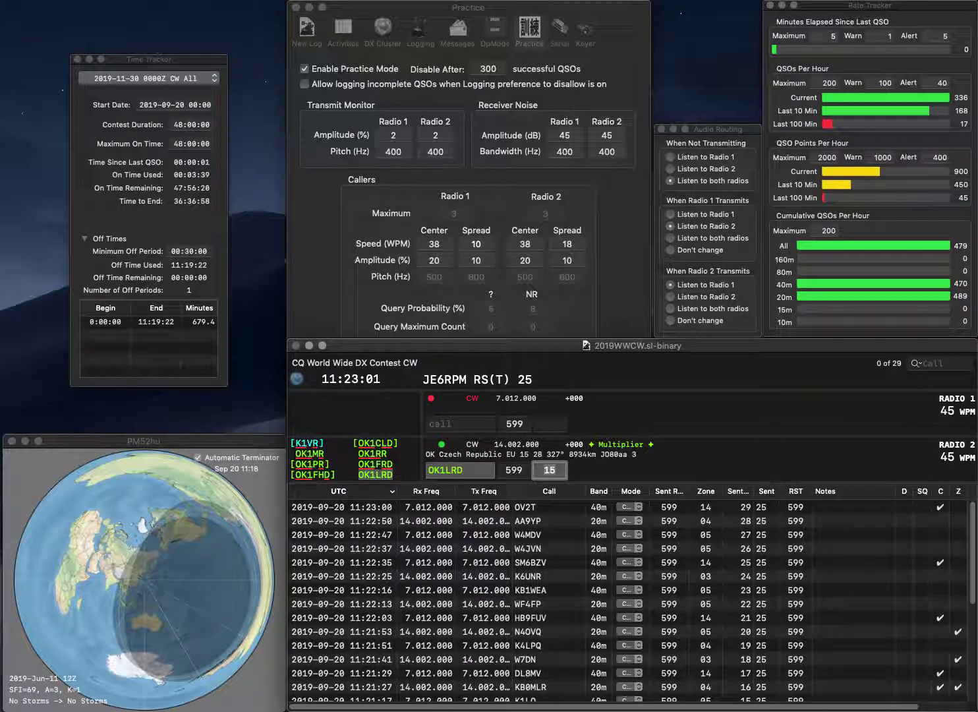
key(Return)
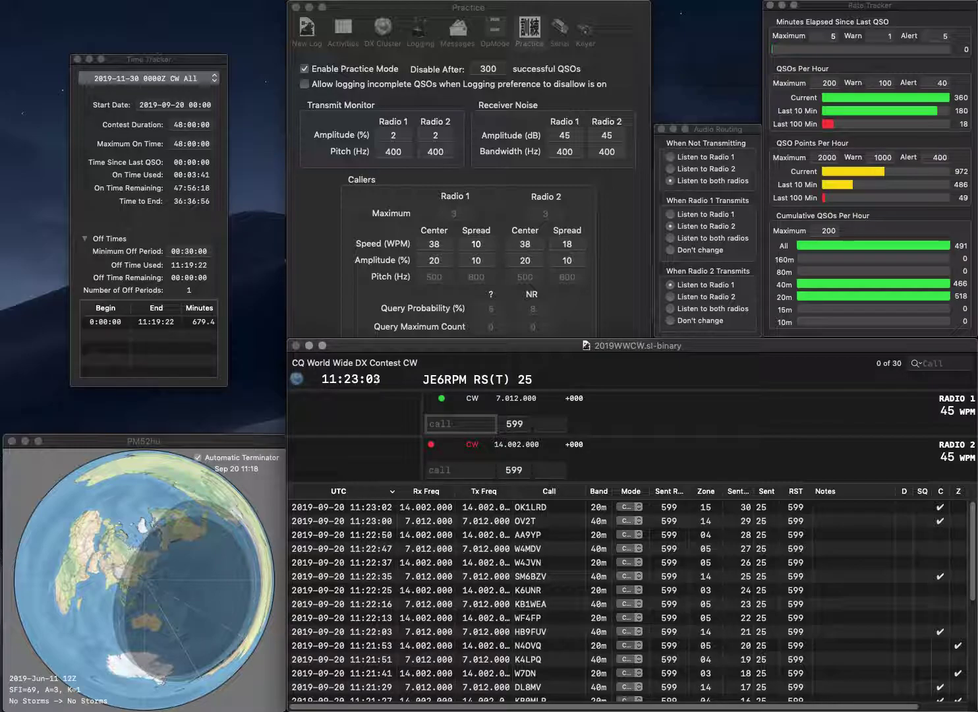
text(F2FZ)
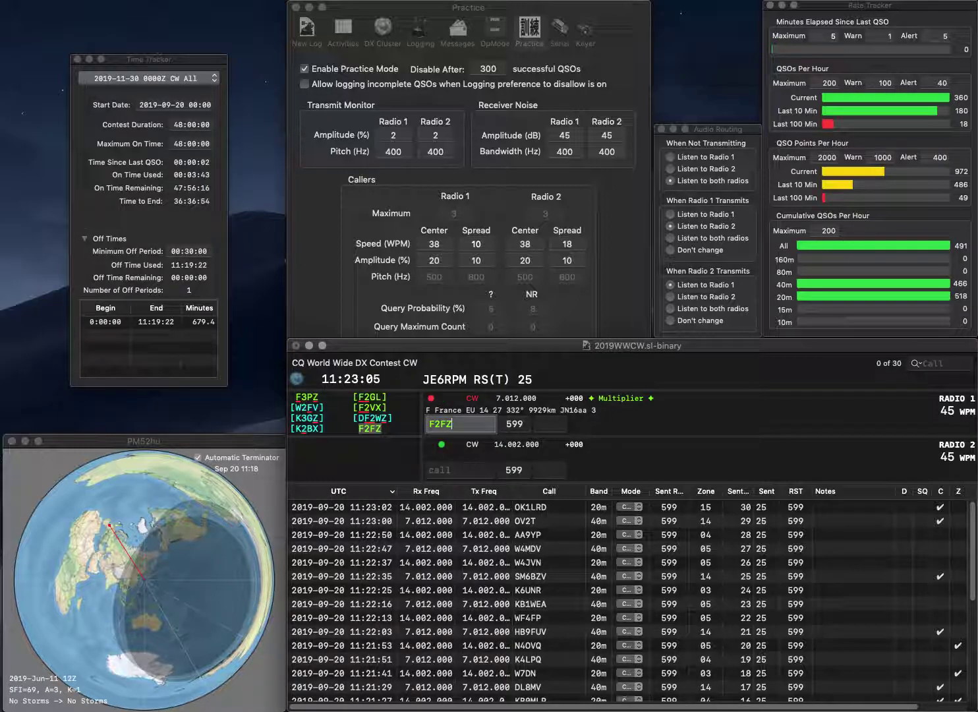
key(Return)
text(NN6C)
key(Return)
key(Tab)
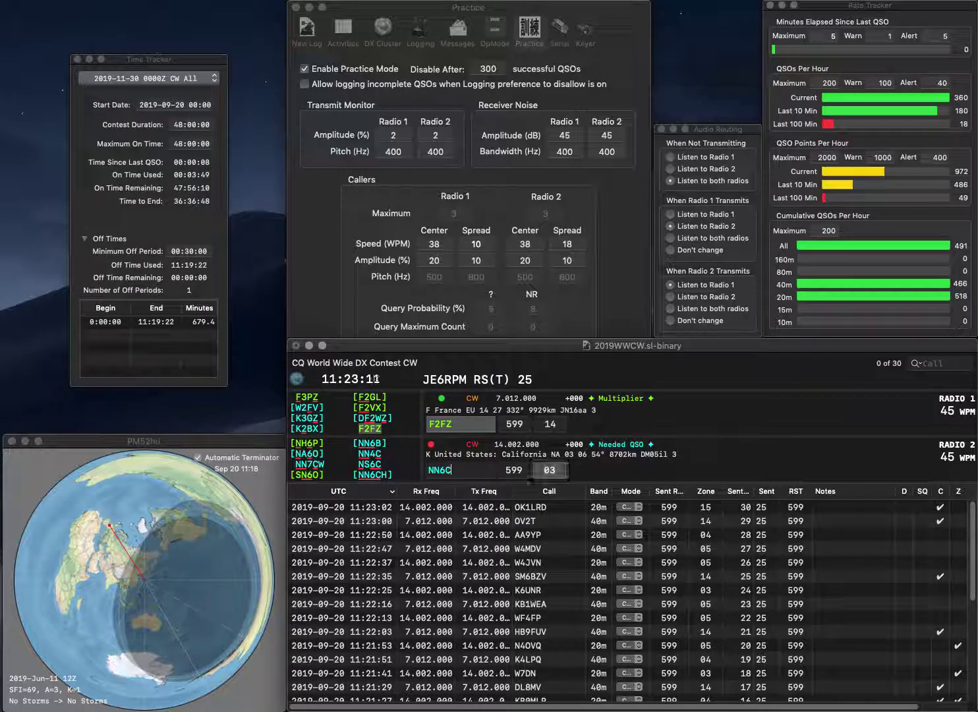
key(Return)
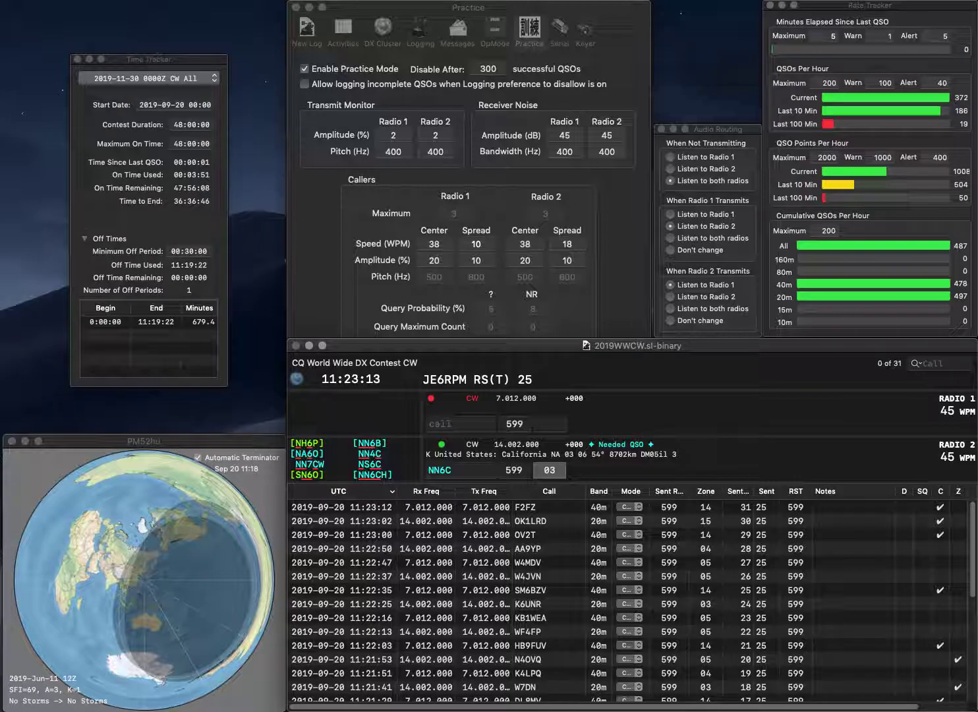
Correct the Radio 2 call to NN9C and send the exchange again
key(Delete)
text(9)
key(Return)
text(VA3IA)
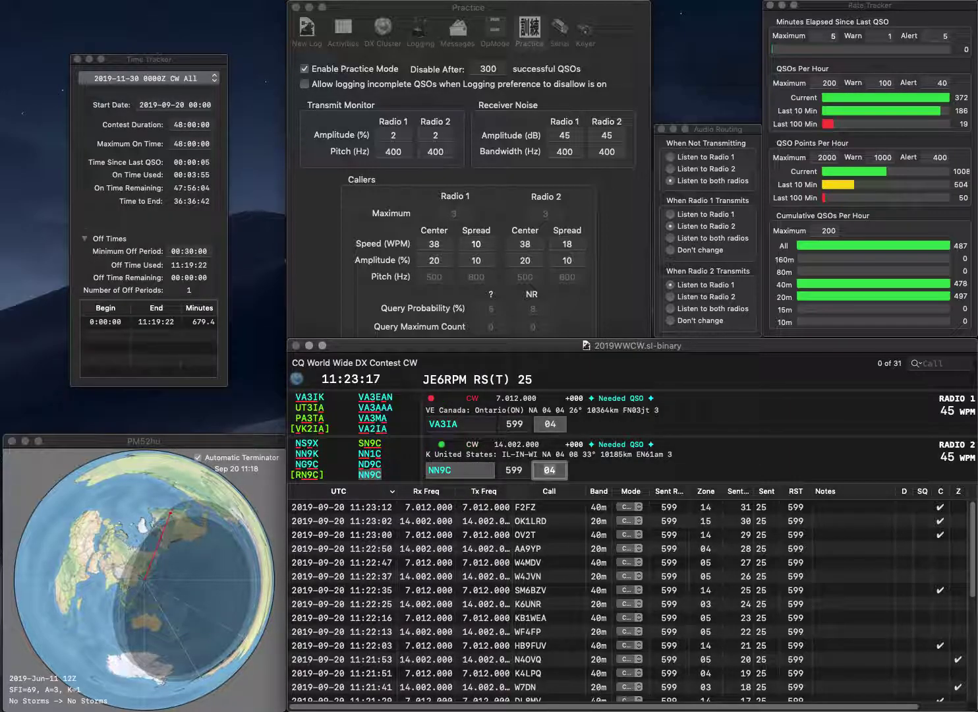
key(Return)
key(Return)
Correct the Radio 1 call to VA2IA and send the exchange again
key(Tab)
key(BackSpace)
text(2)
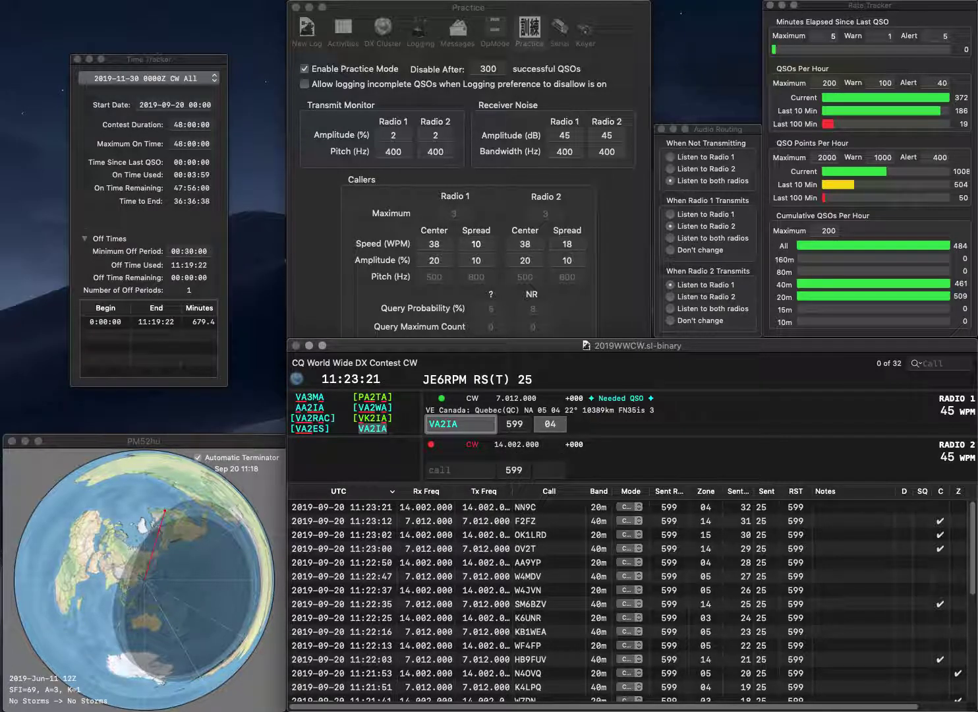
key(Return)
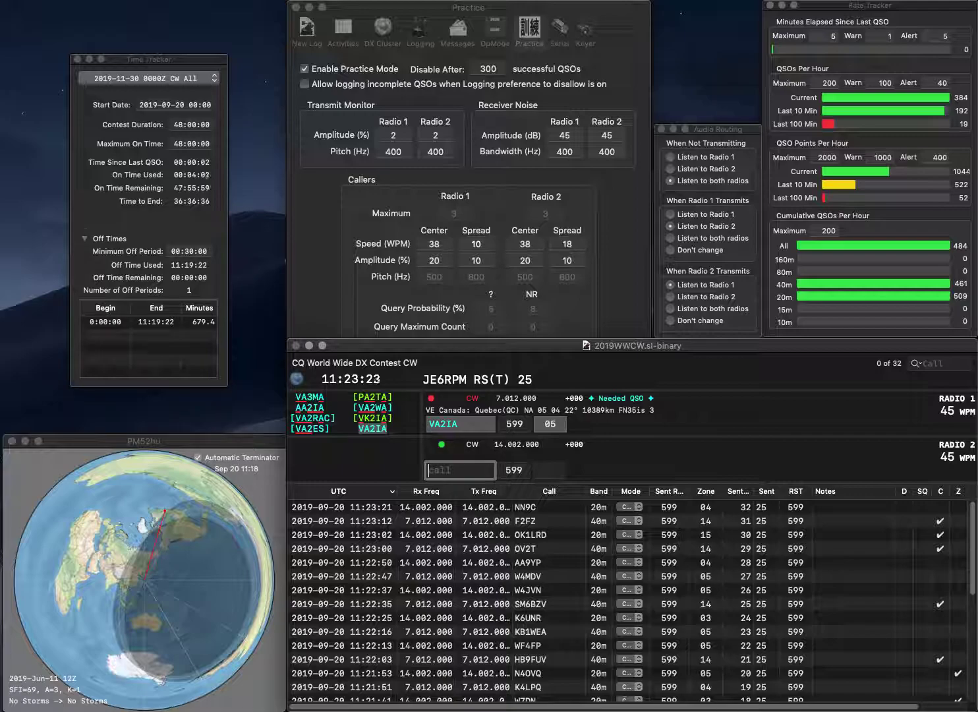
text(N7BV)
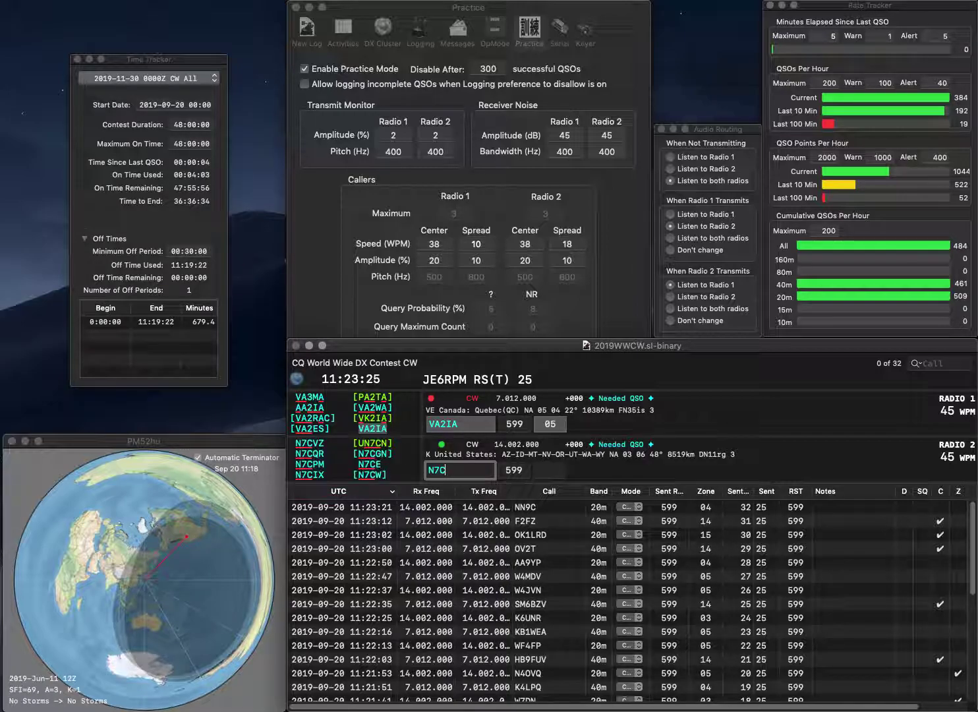
key(Return)
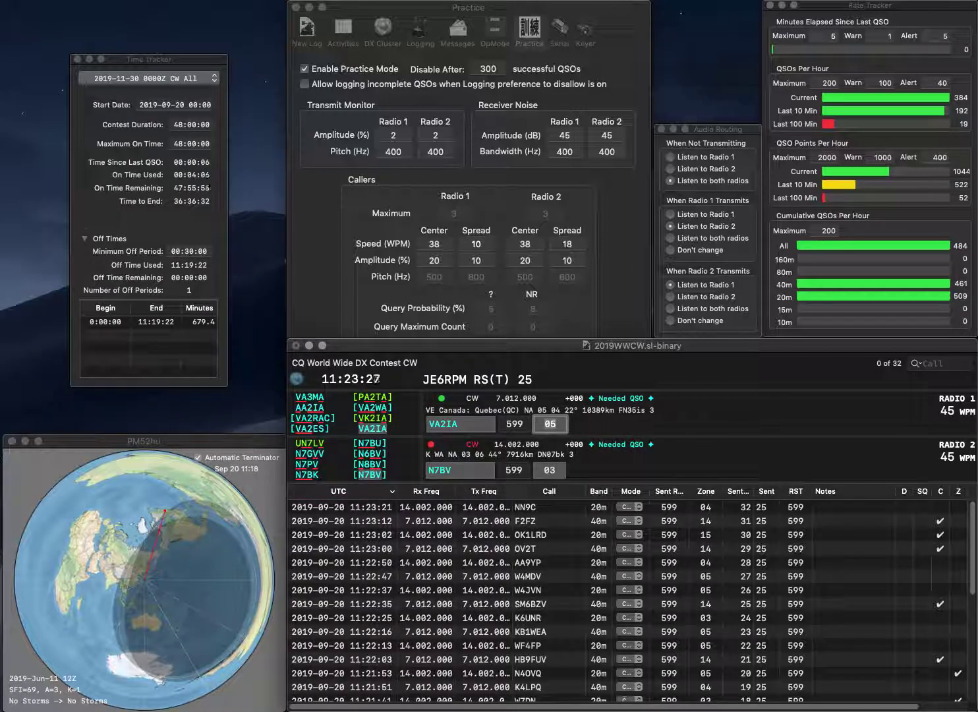
key(Return)
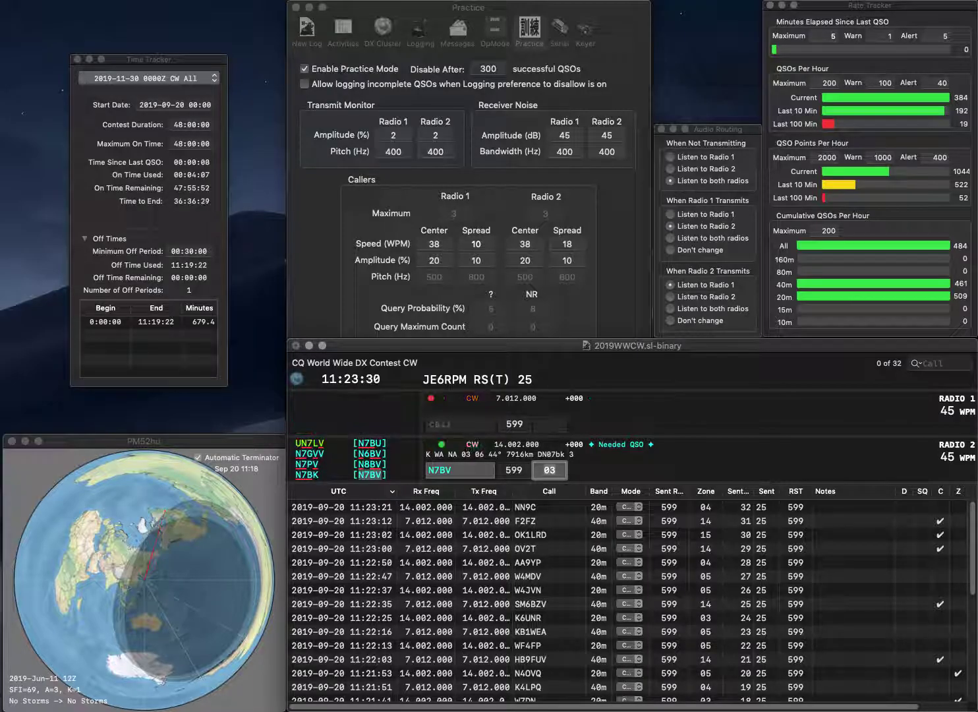
key(Return)
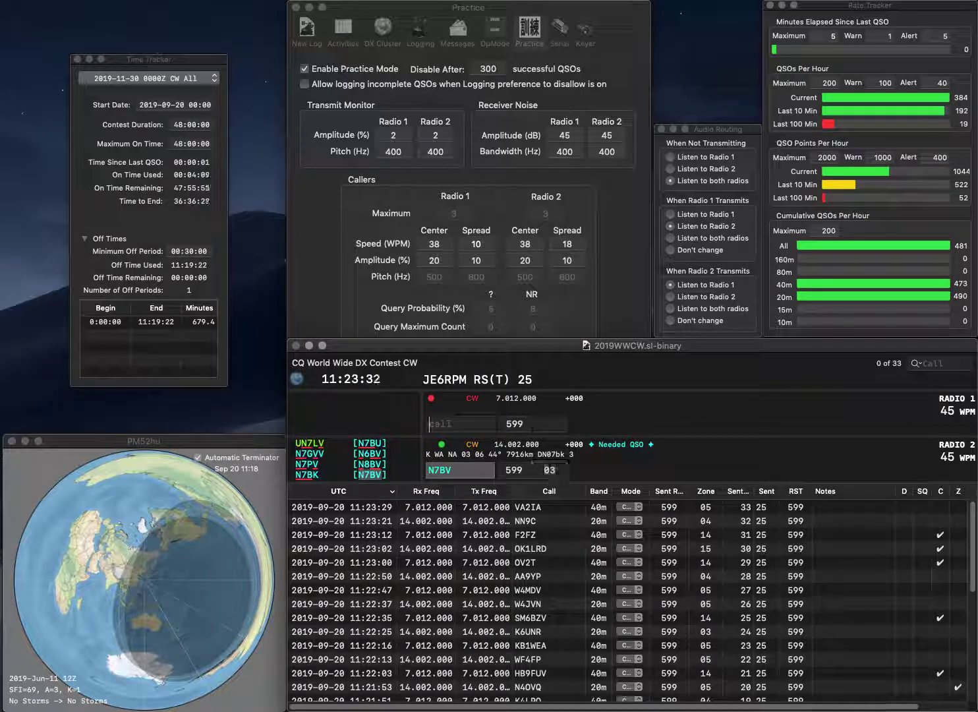
text(DK0JRS)
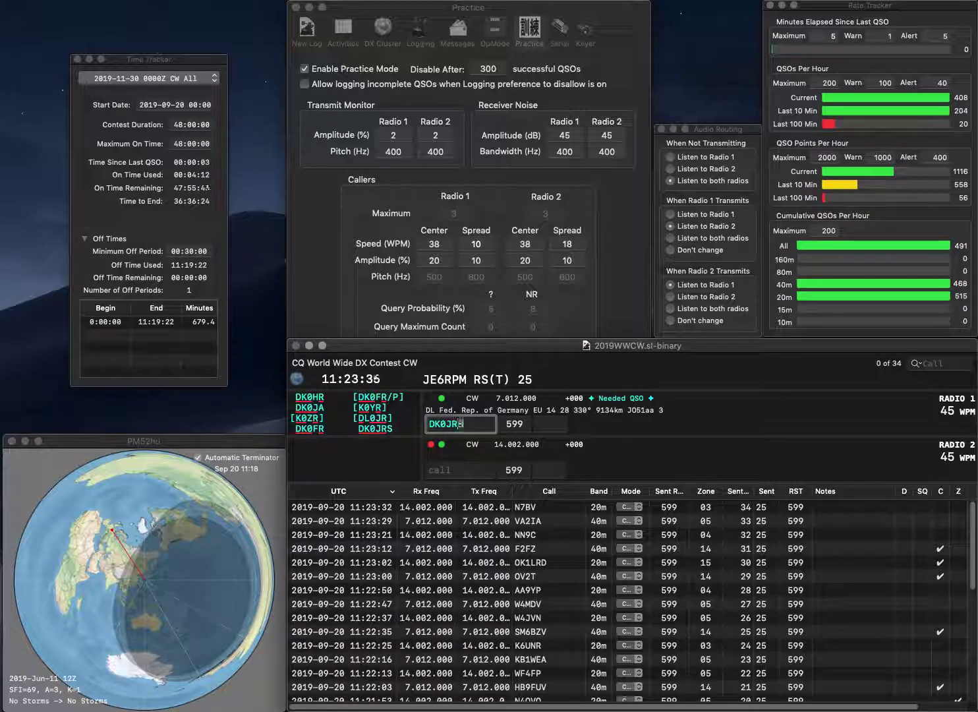
key(Return)
text(7PR)
key(Home)
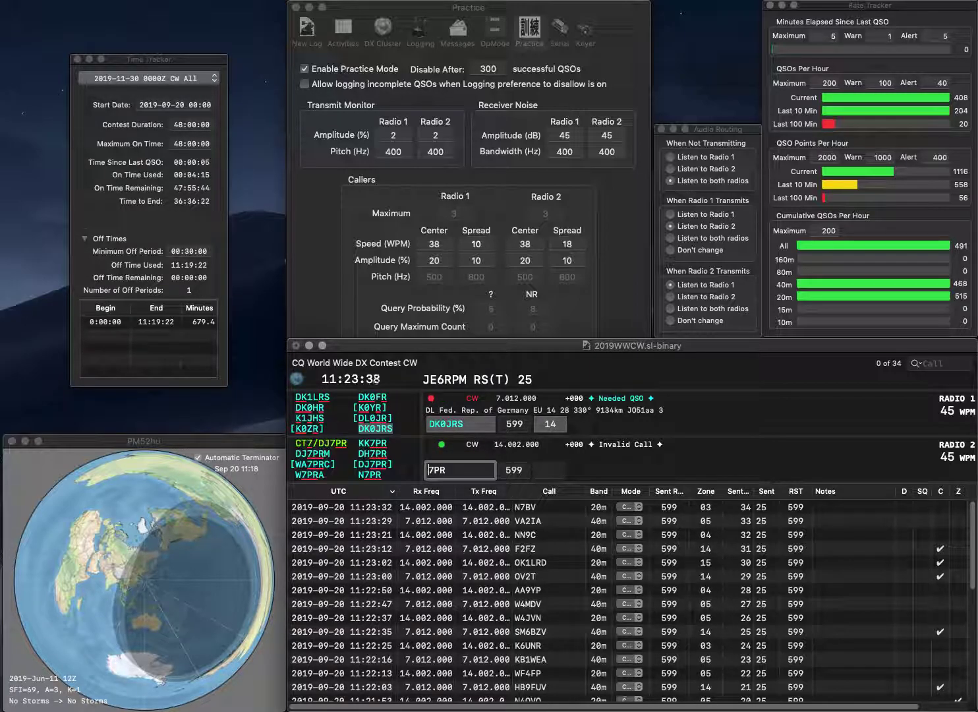
text(N)
key(Return)
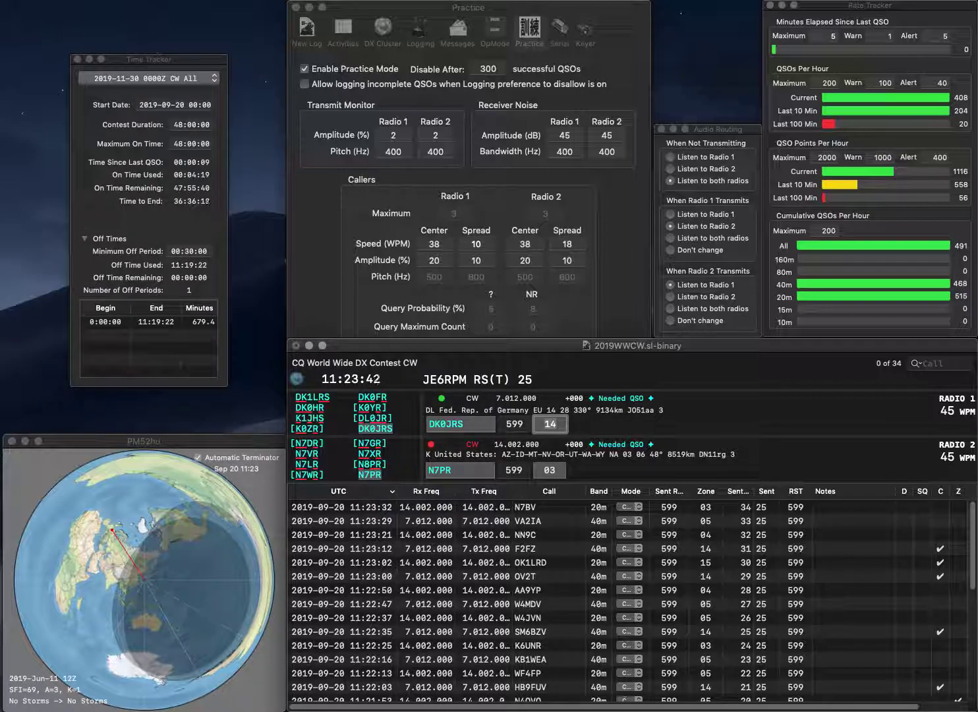
key(Return)
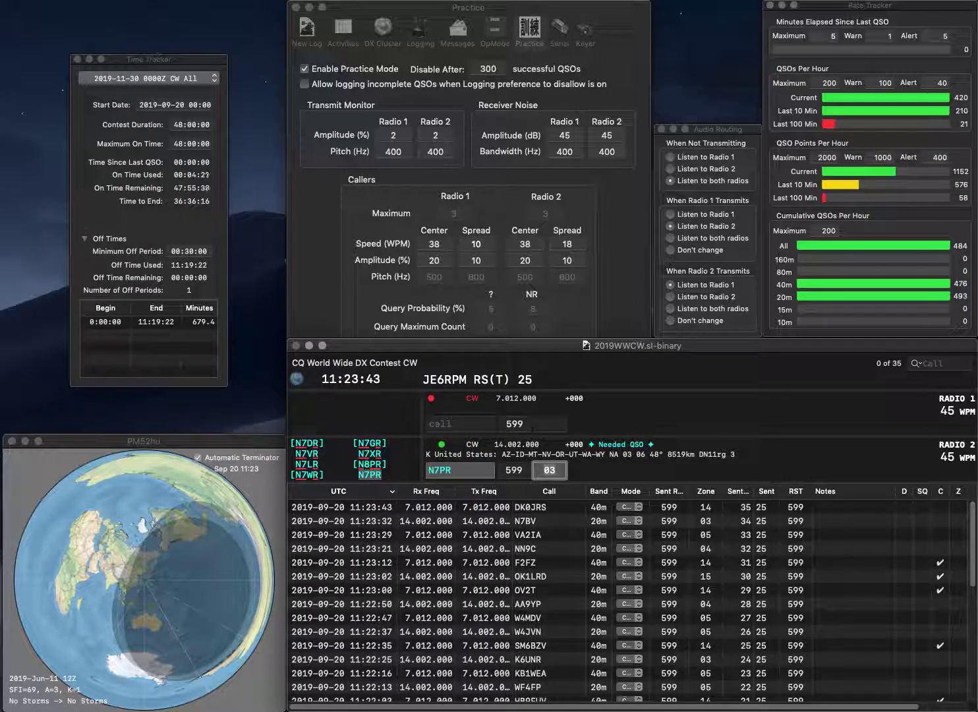
Correct the Radio 2 call to DJ7PR and send the exchange again
key(Tab)
key(Home)
key(Delete)
text(DJ)
key(Return)
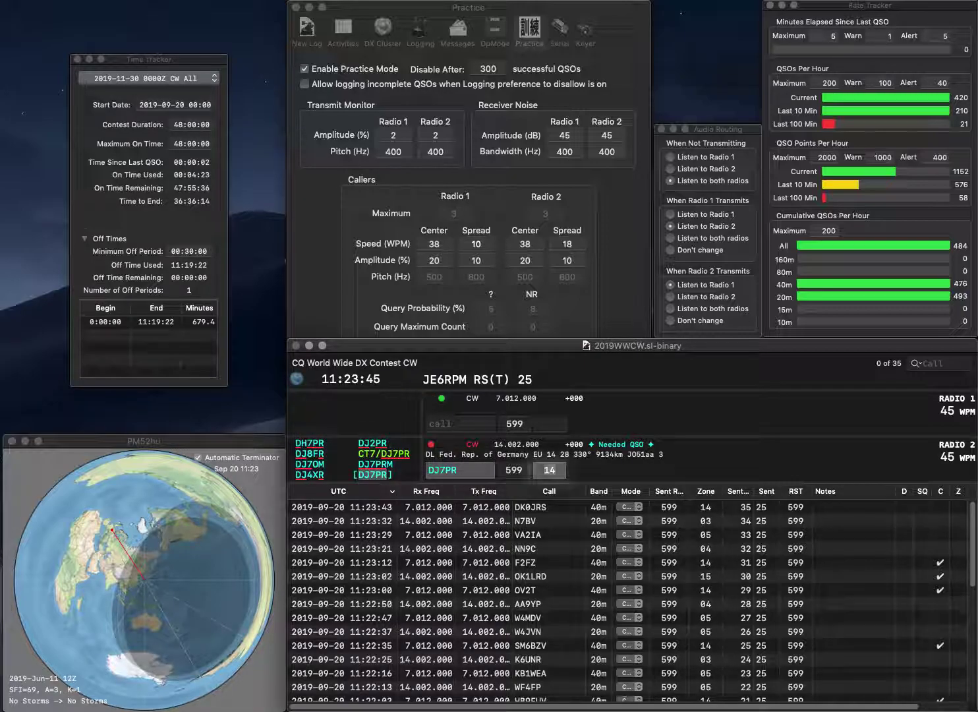
text(SP7MU)
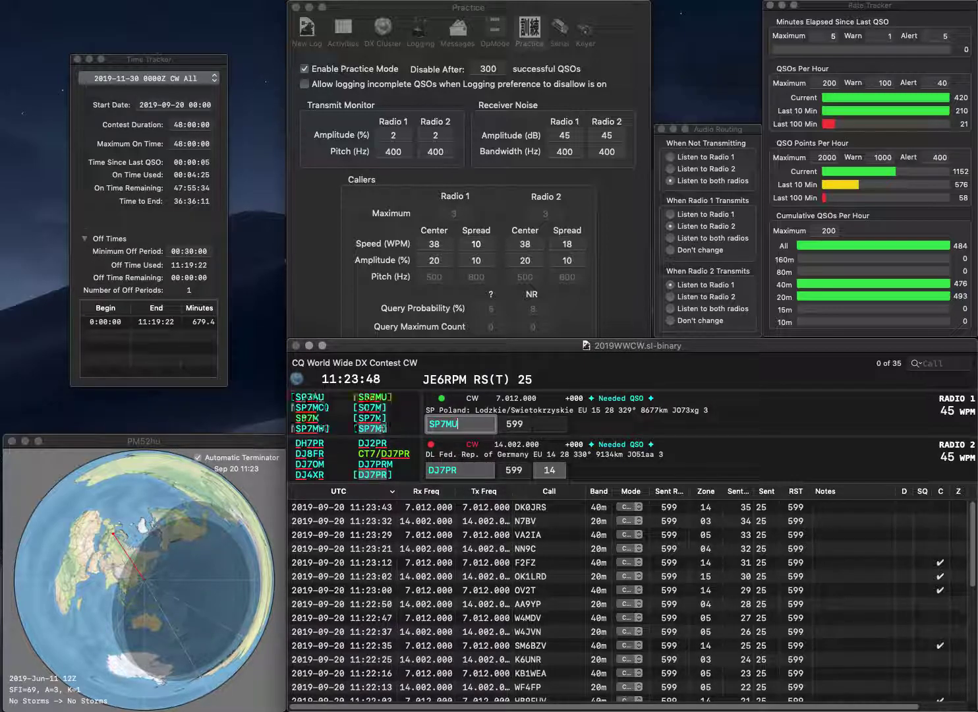
key(Return)
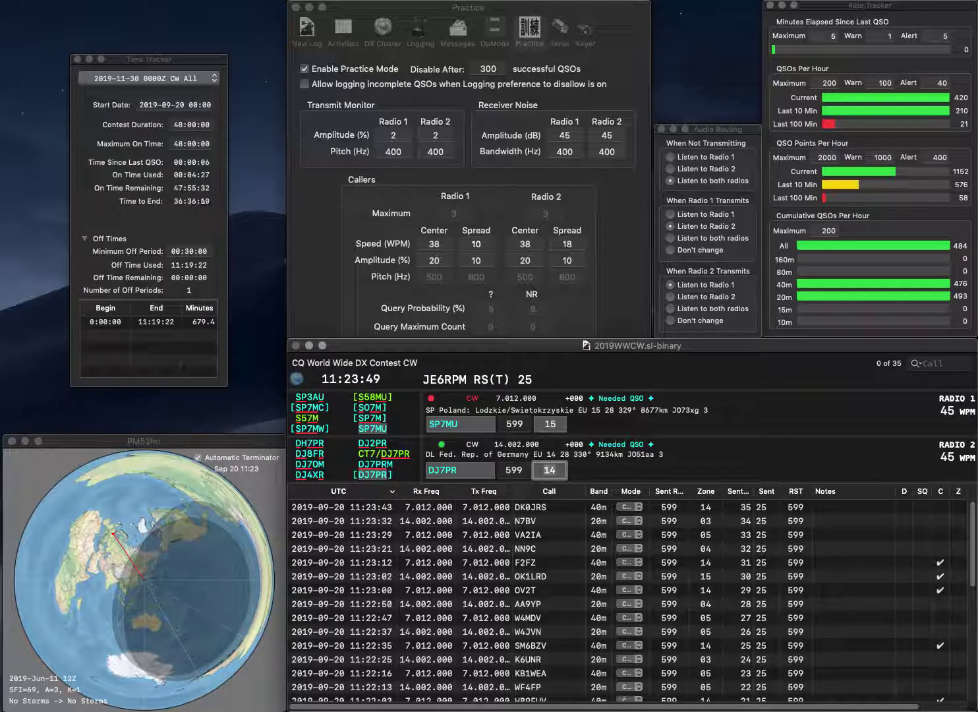
key(Return)
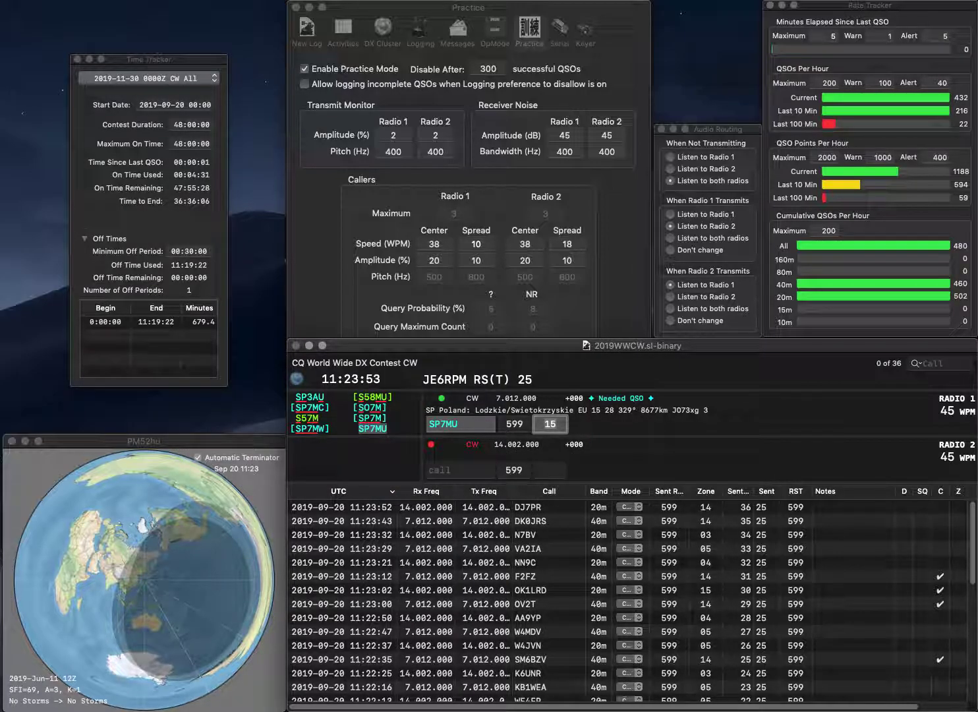
key(Return)
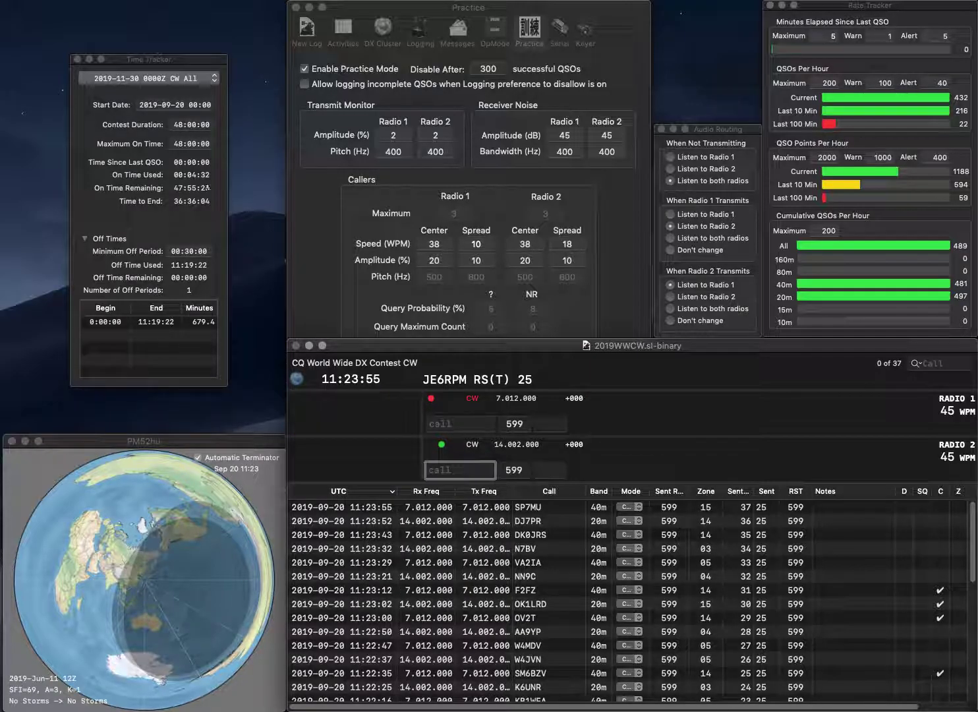
text(KY0Q)
key(Return)
text(KB3)
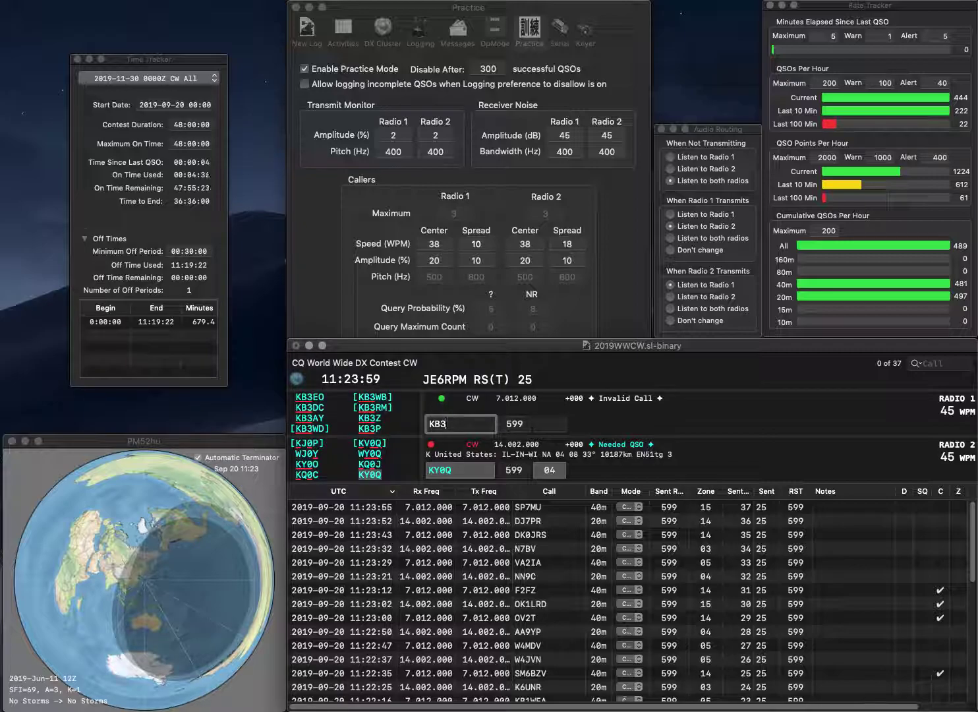
text(EL)
key(Return)
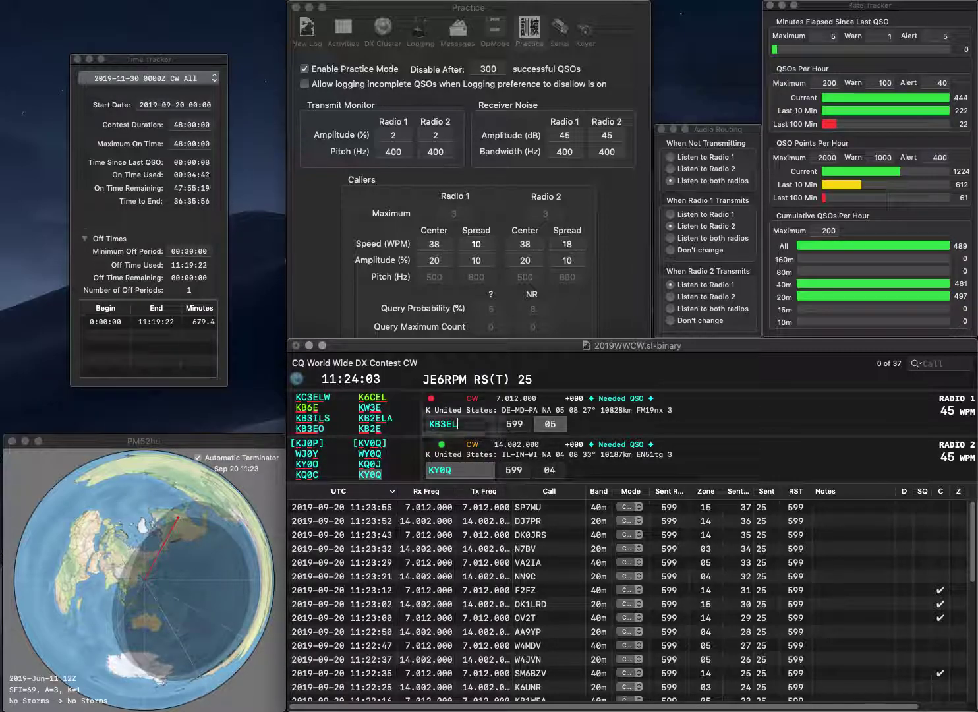
key(Return)
Correct the Radio 1 call to K6EL and send the exchange again
key(BackSpace)
text(6)
key(Delete)
key(Return)
Enter DL8ME on Radio 2 with the exchange, and log the K6EL contact on Radio 1
text(DL8ME)
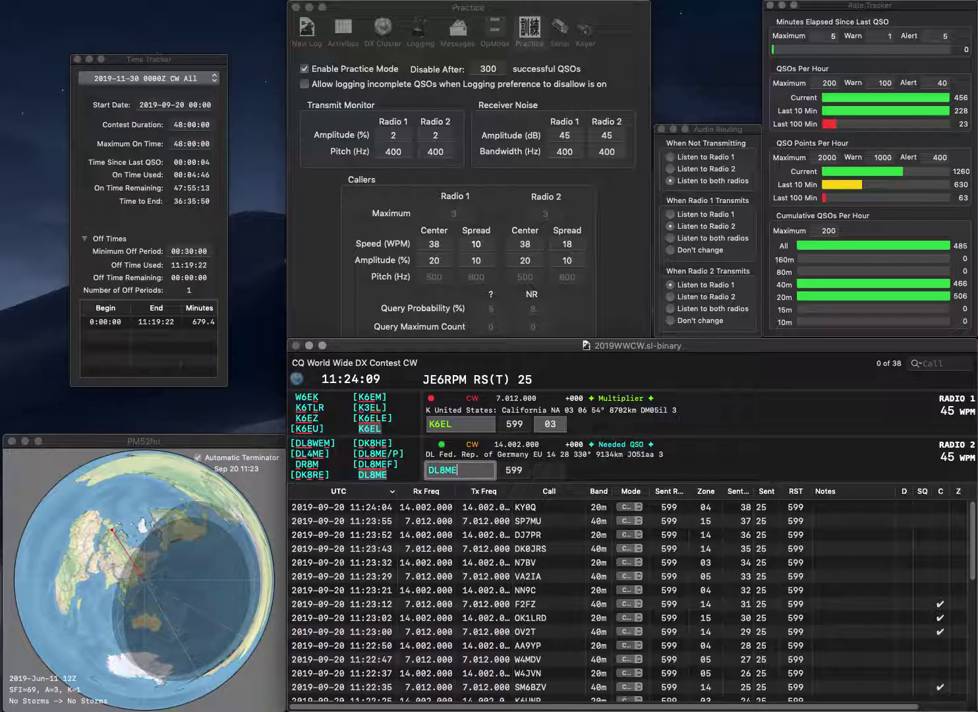
key(Return)
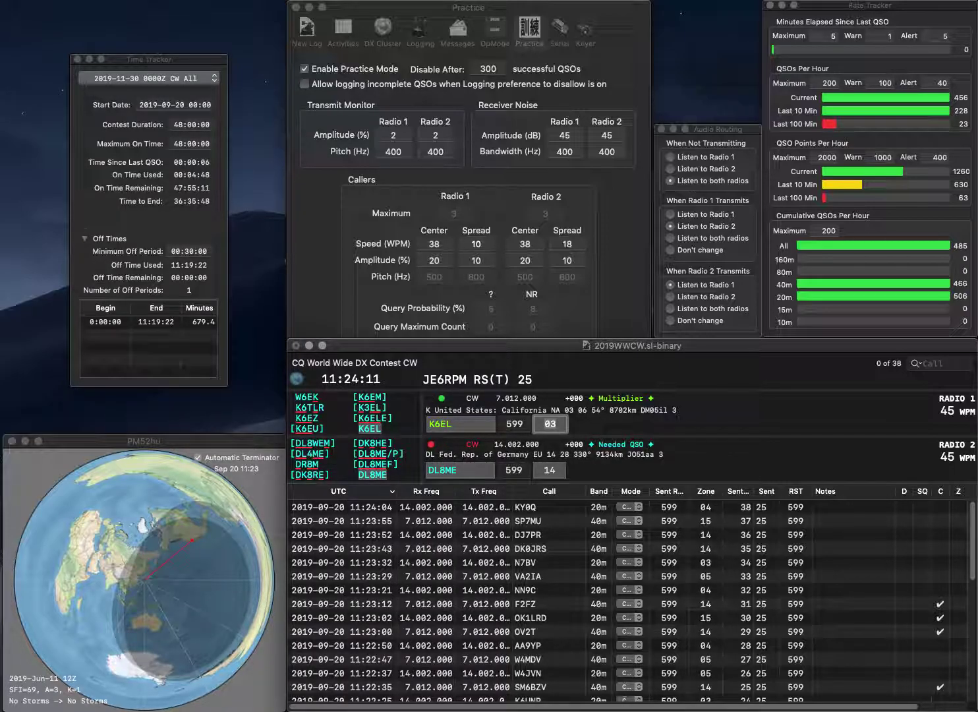
key(Return)
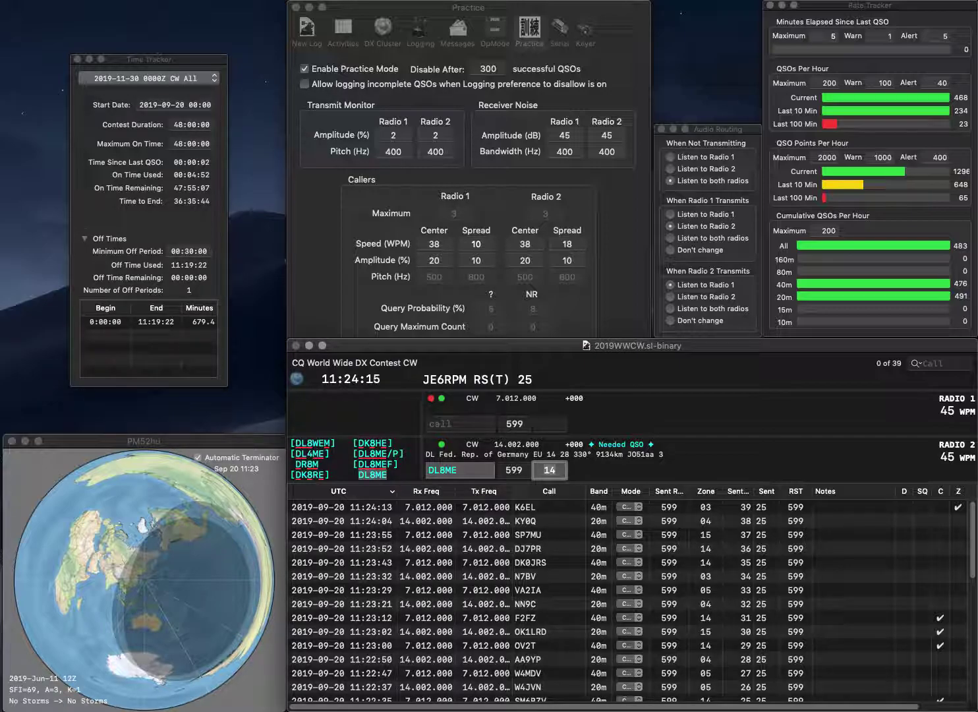
key(Return)
text(K7OM)
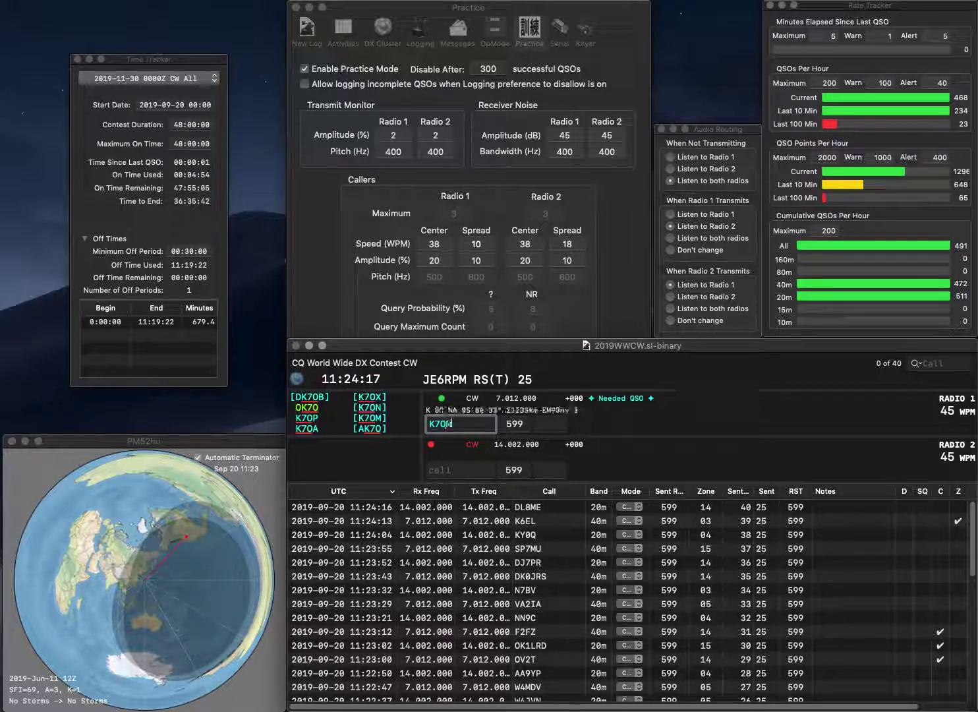
key(Return)
text(FG5DH)
key(Return)
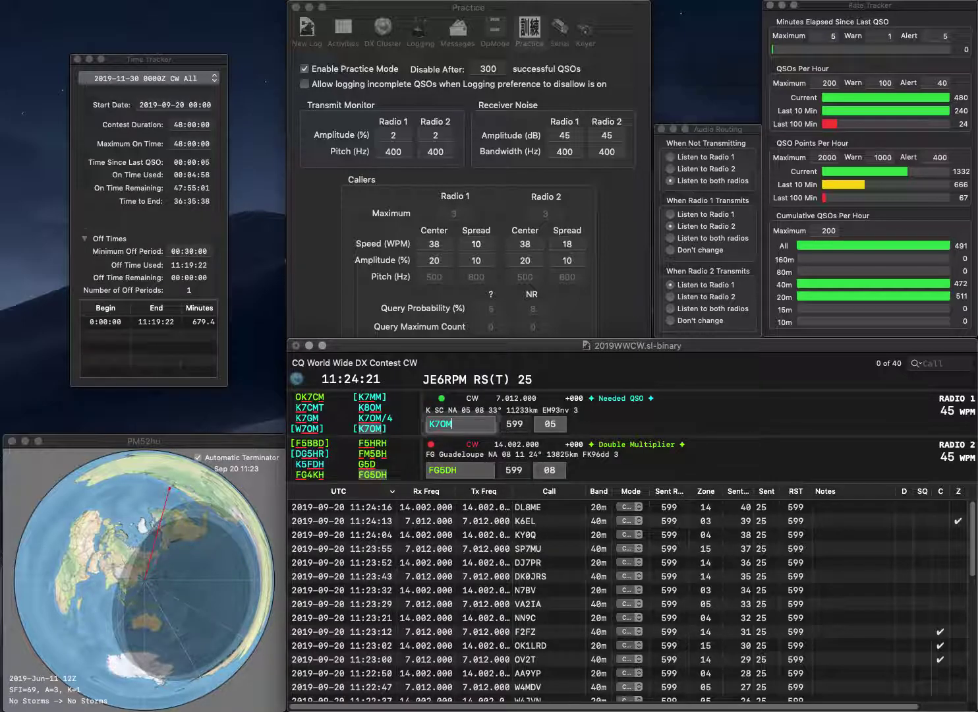
Log the K7OM contact on Radio 1 and the FG5DH contact on Radio 2
key(space)
key(Return)
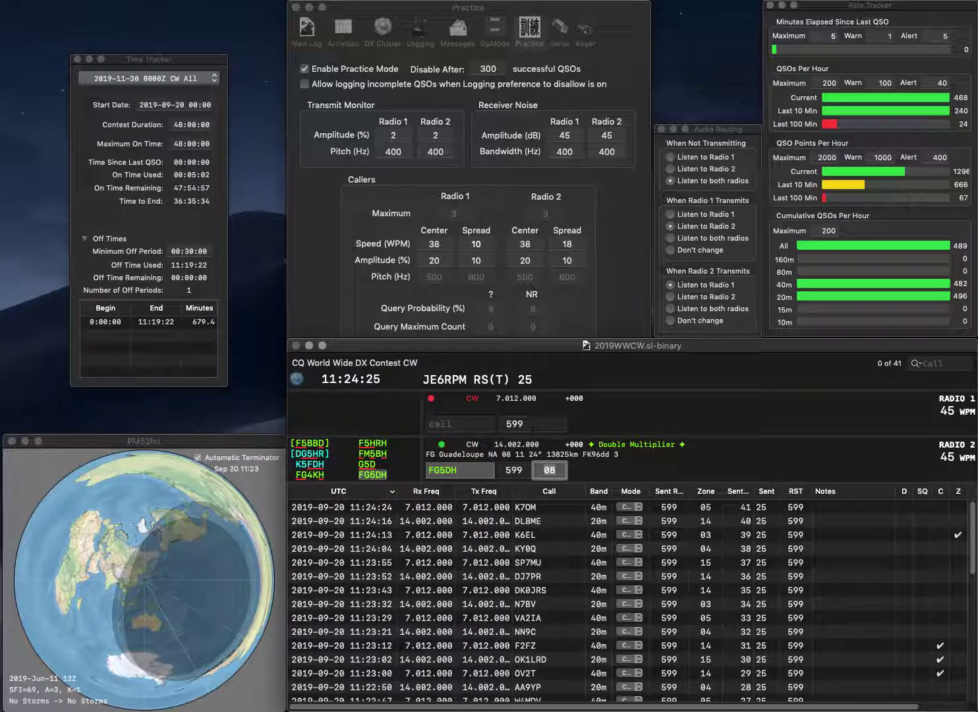
key(Return)
text(WC0WB)
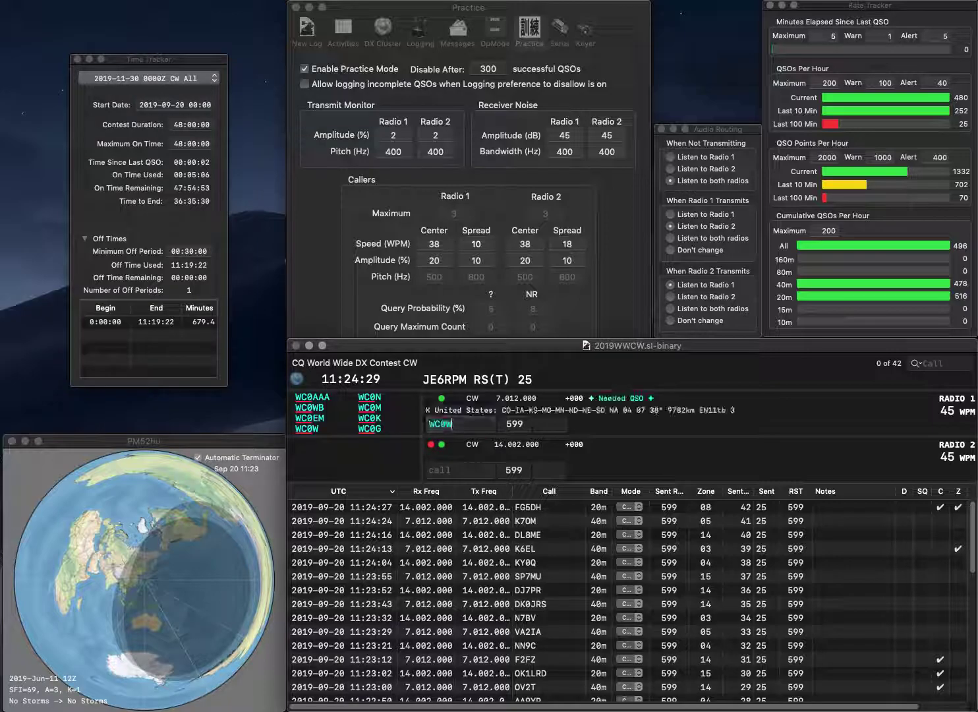
key(Return)
text(N6QJ)
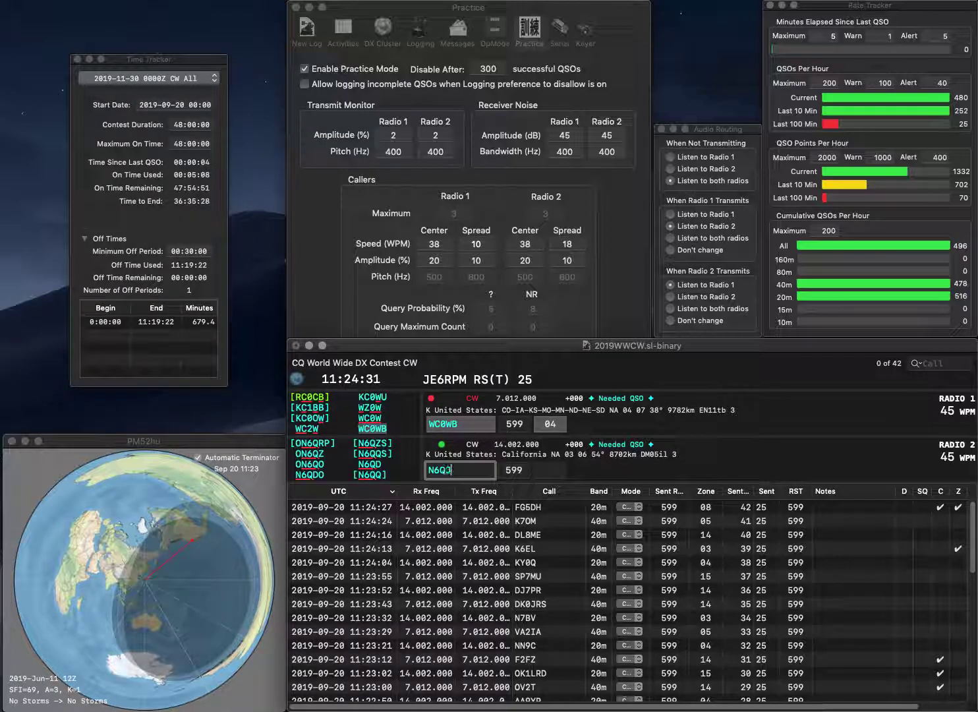
key(space)
key(Tab)
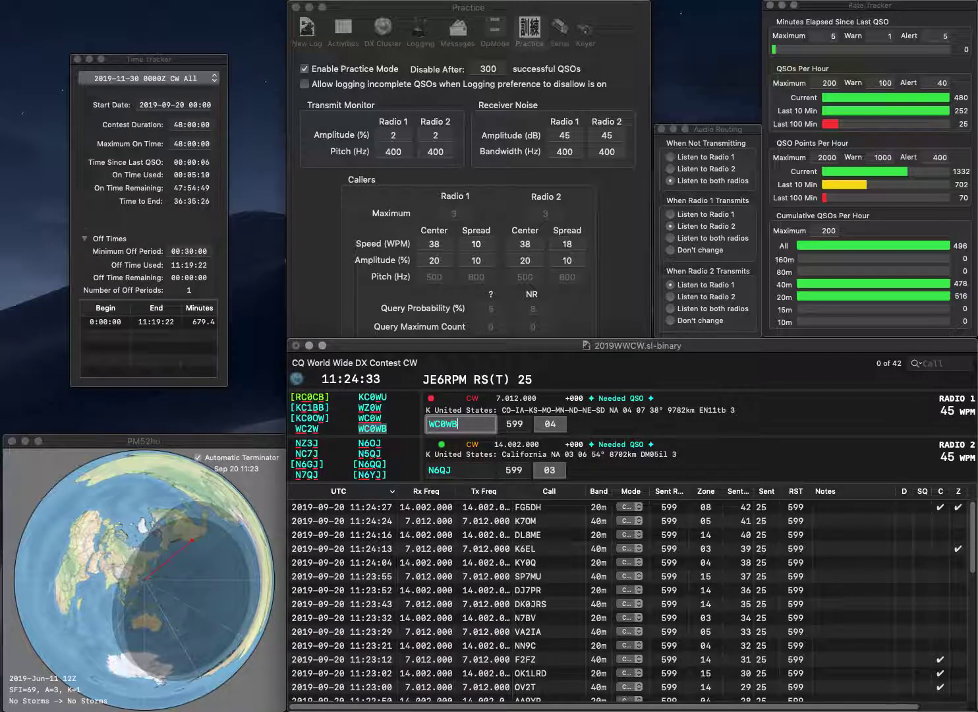
key(space)
key(Return)
key(space)
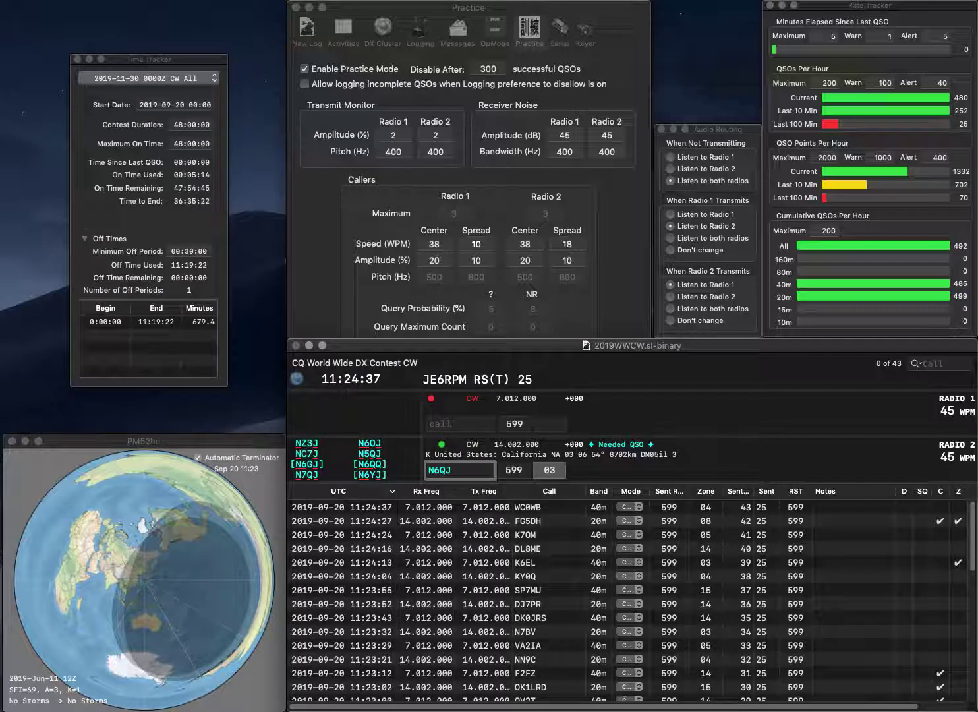
key(Left)
key(Left)
key(BackSpace)
text(7)
key(space)
key(Return)
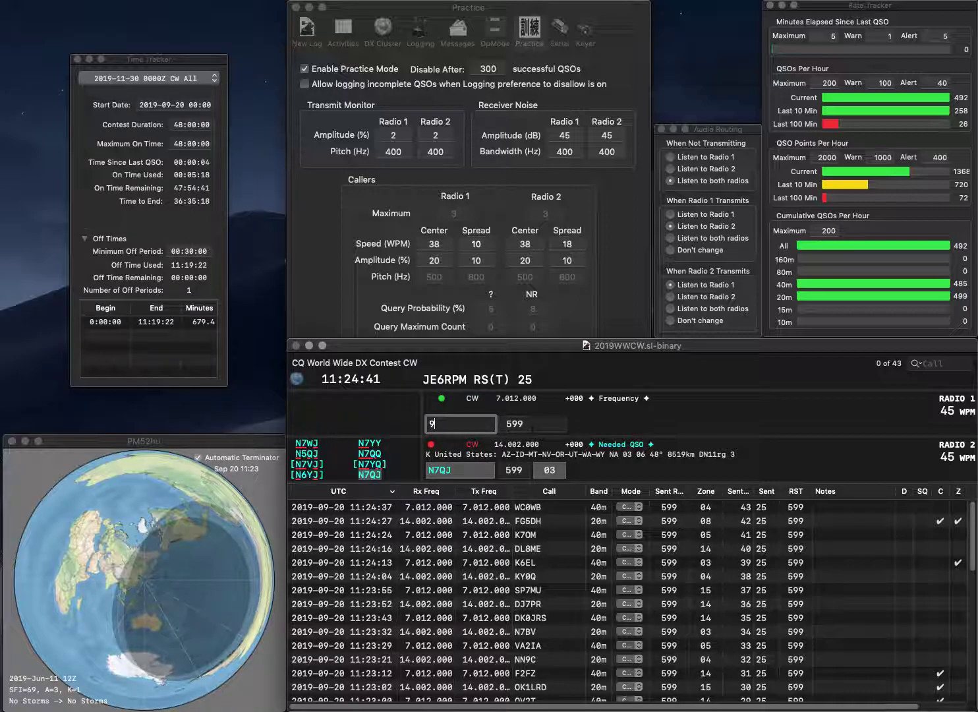
Log the N7QJ contact on Radio 2, and replace the partial call 9C on Radio 1 with V26BM
text(9C)
key(Return)
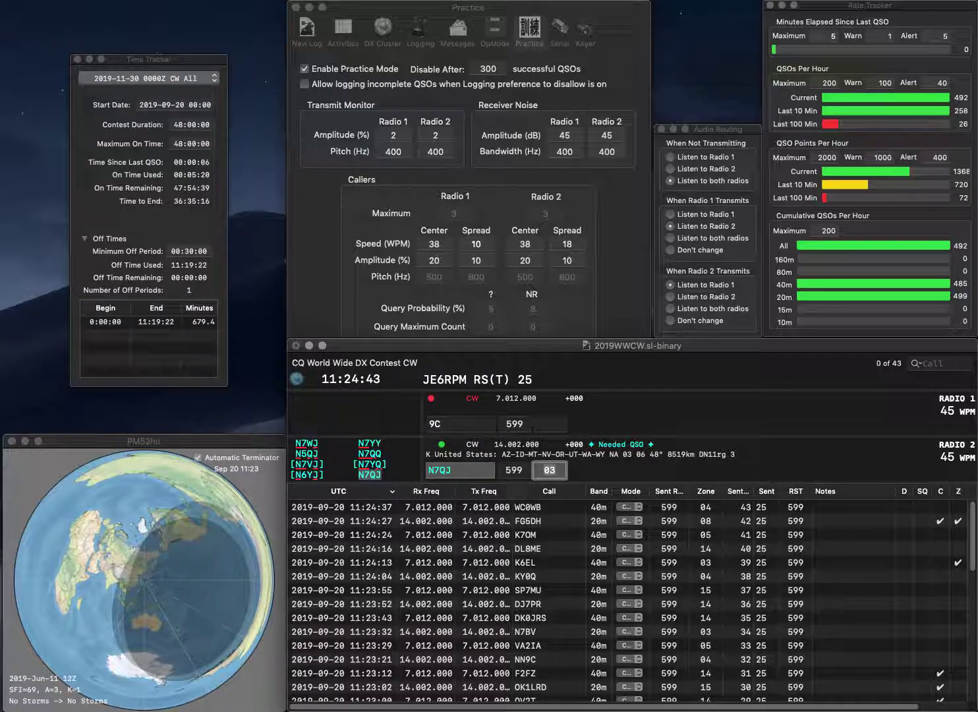
key(Return)
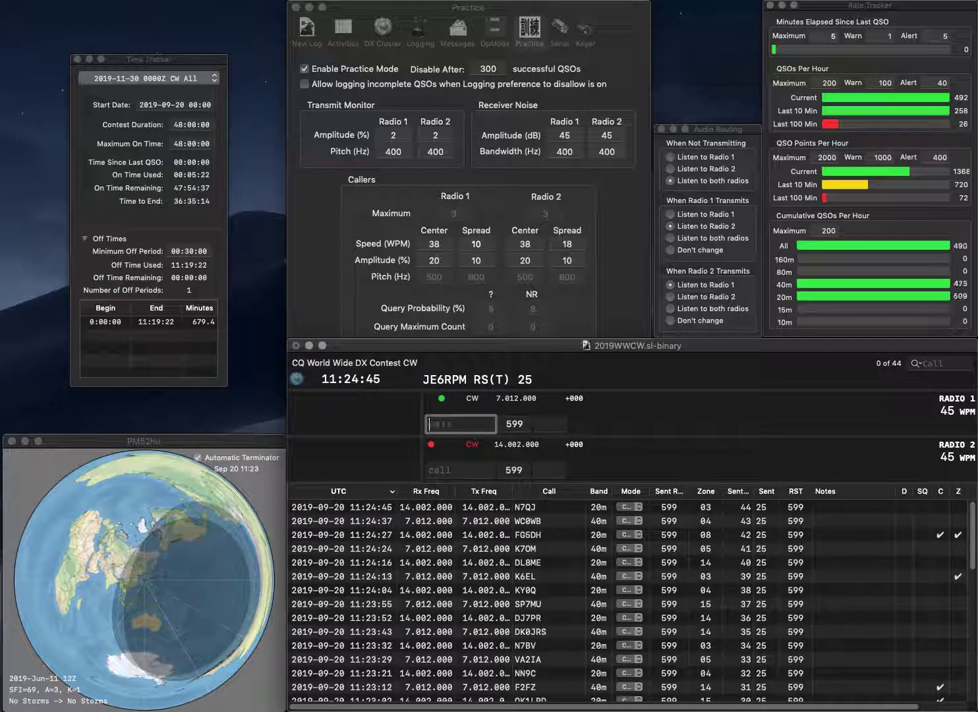
text(V26BM)
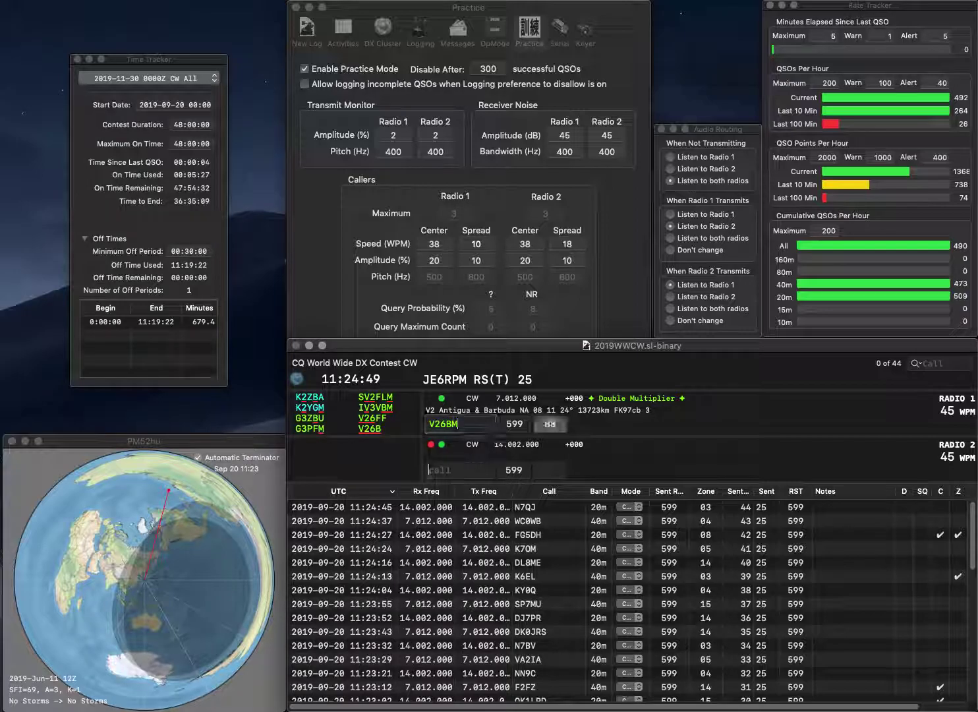
key(Return)
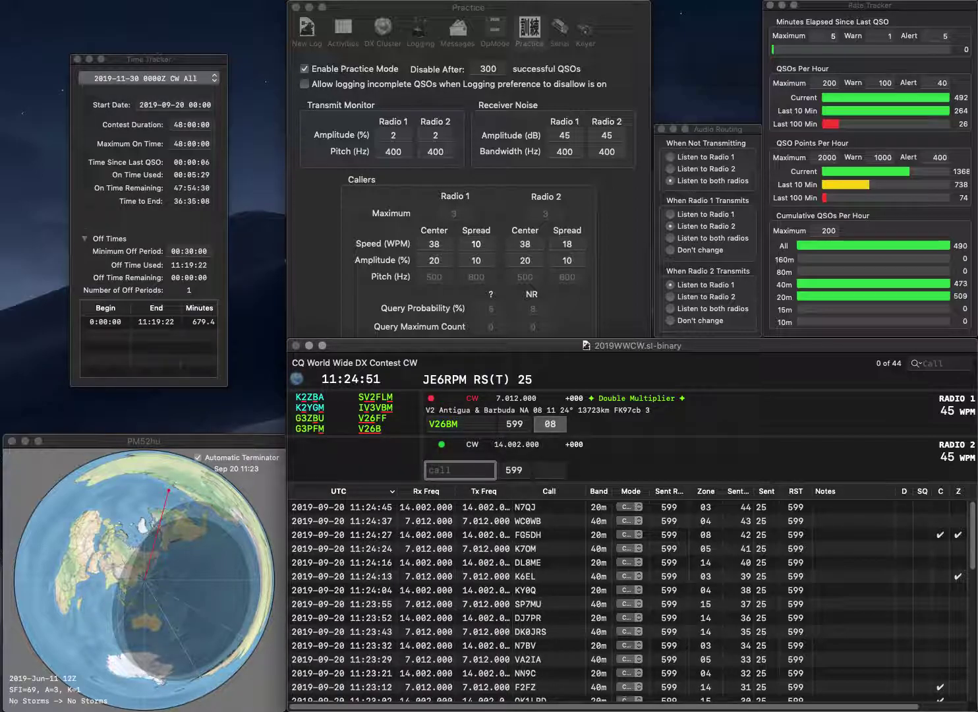
Enter PA3HZC on Radio 2 and correct the Radio 1 call to V26M, sending the exchange on each radio
text(PA3H)
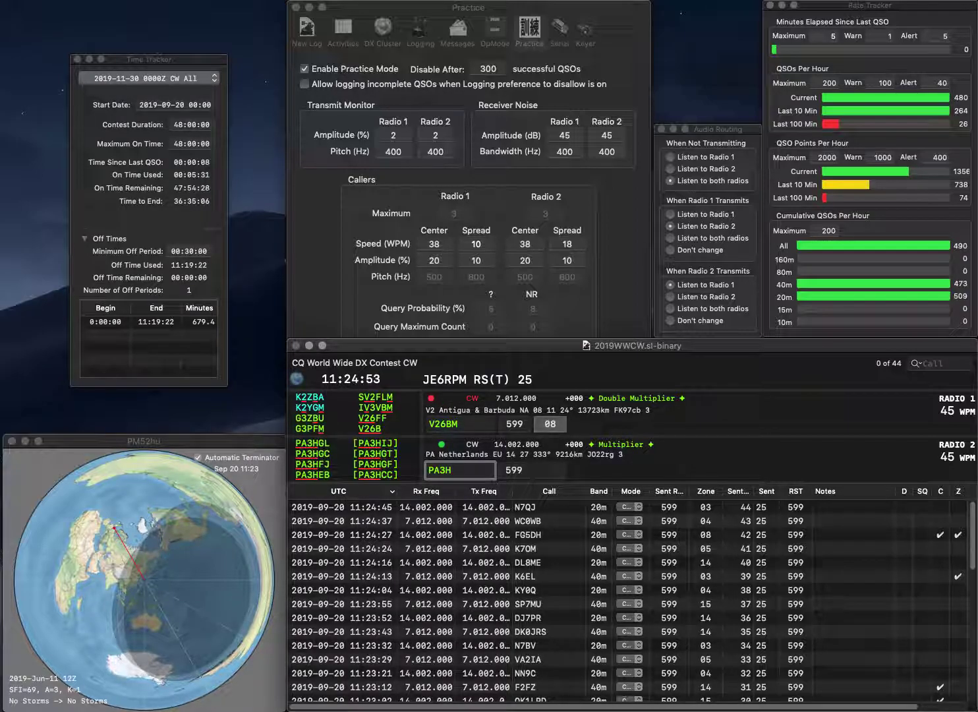
text(ZC)
key(Return)
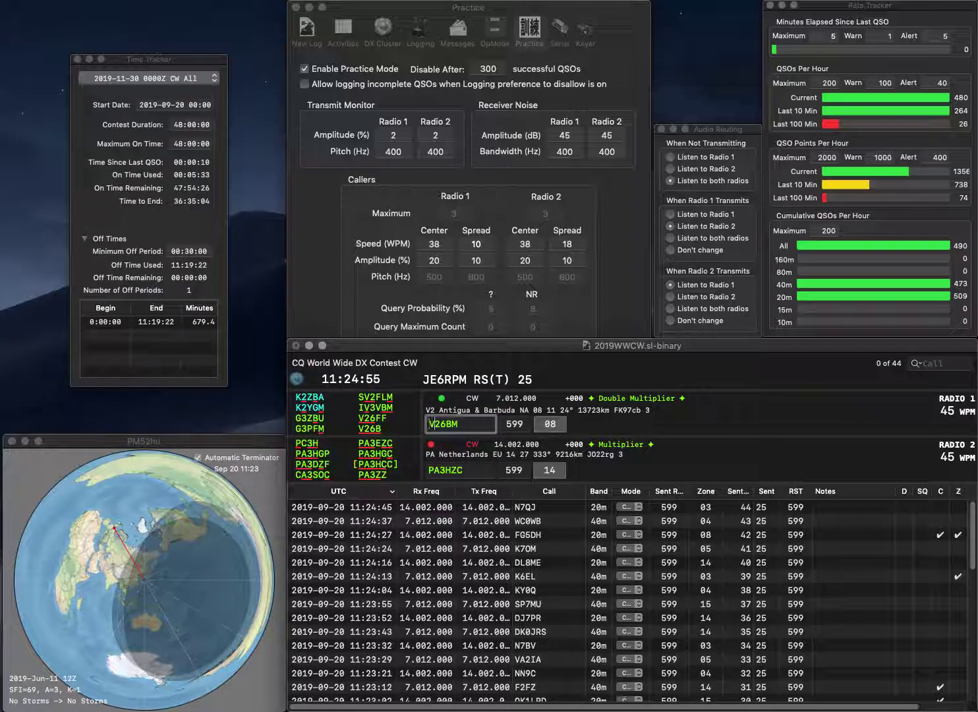
key(BackSpace)
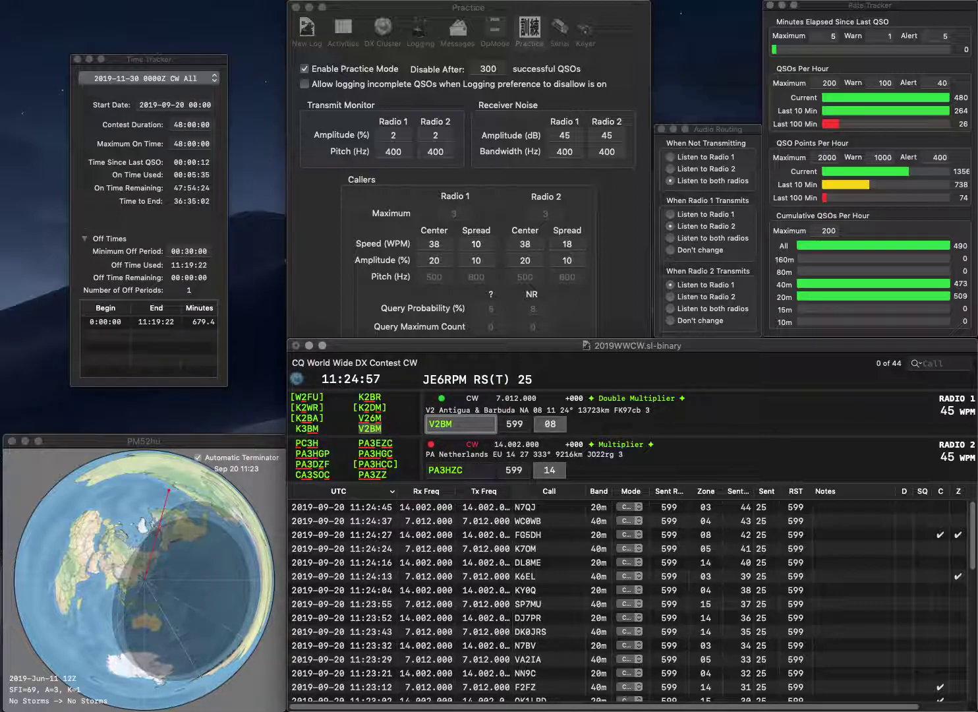
text(6M)
key(Return)
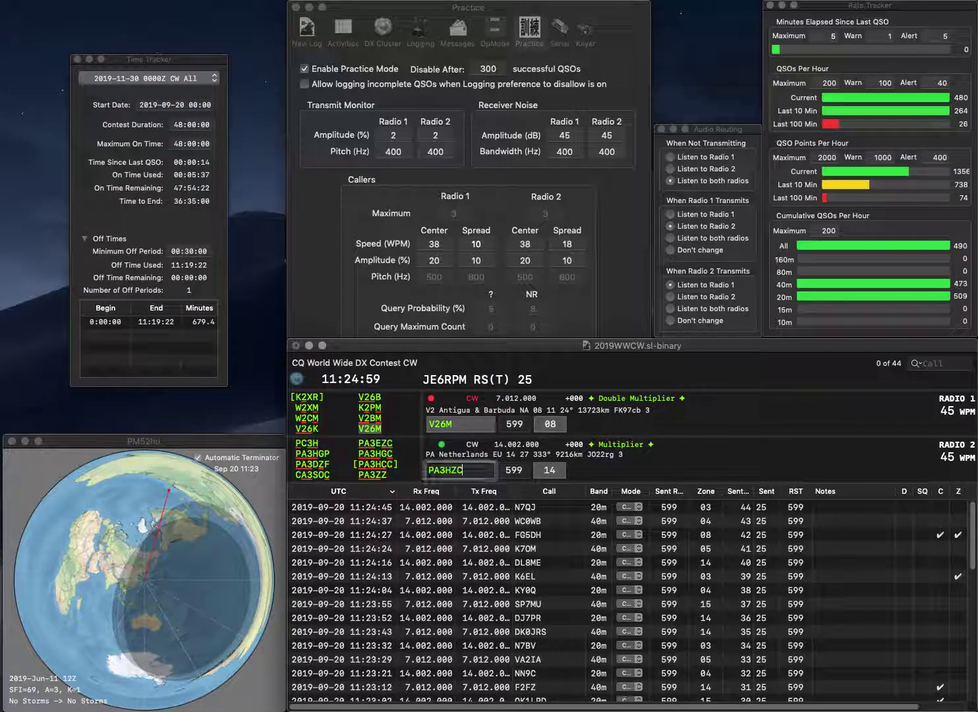
key(BackSpace)
key(BackSpace)
text(GC)
key(Return)
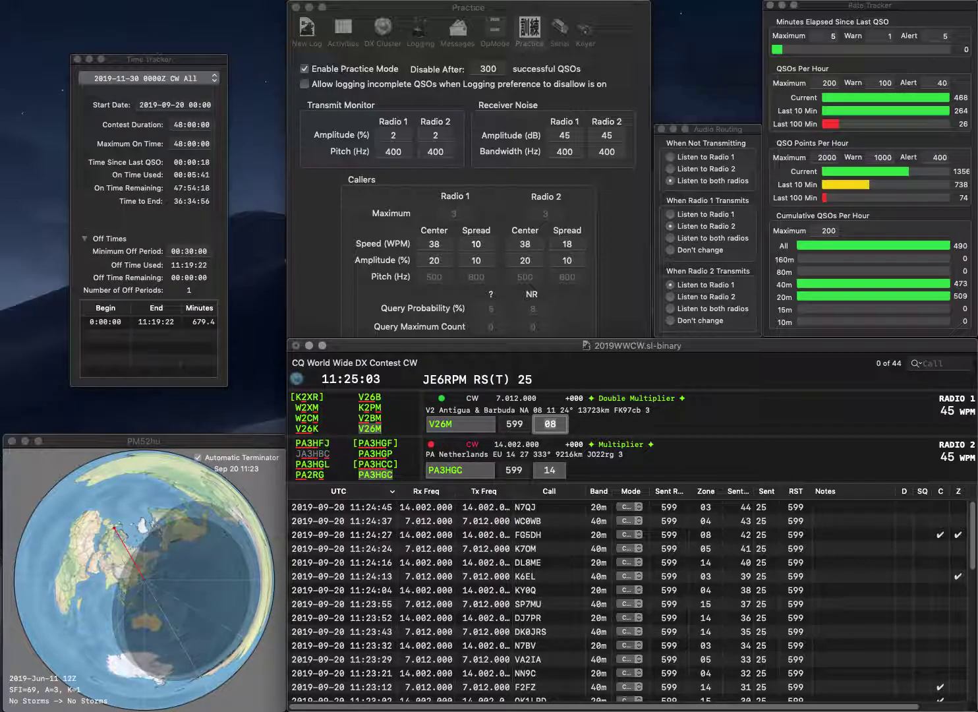
Try V36M as the Radio 1 call, restore V26M, and send the exchange again
key(Tab)
key(BackSpace)
text(3)
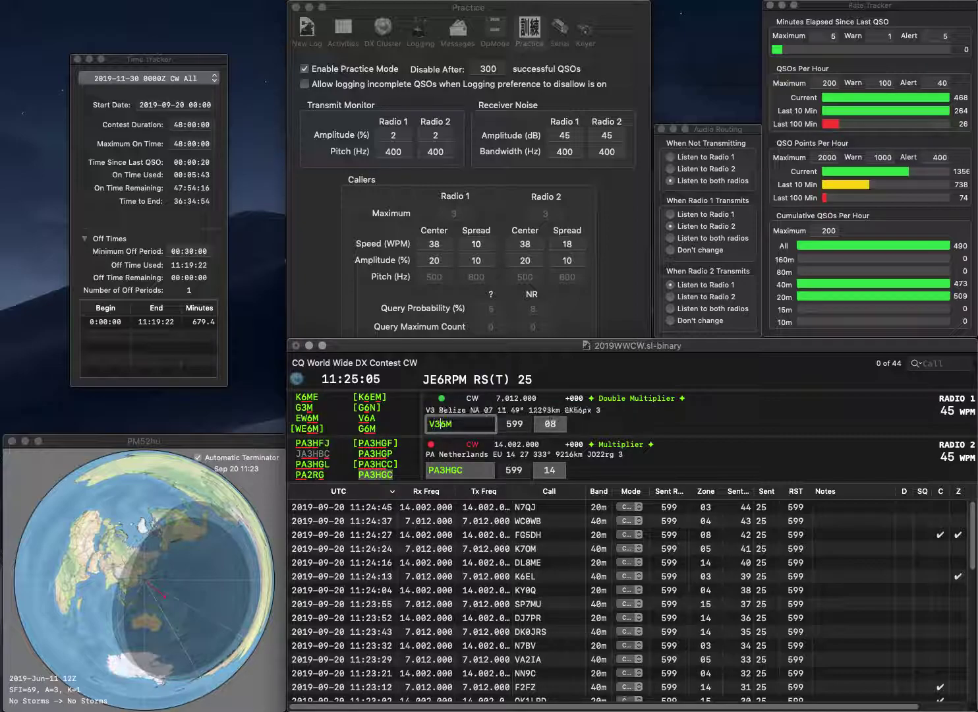
key(BackSpace)
text(2)
key(Return)
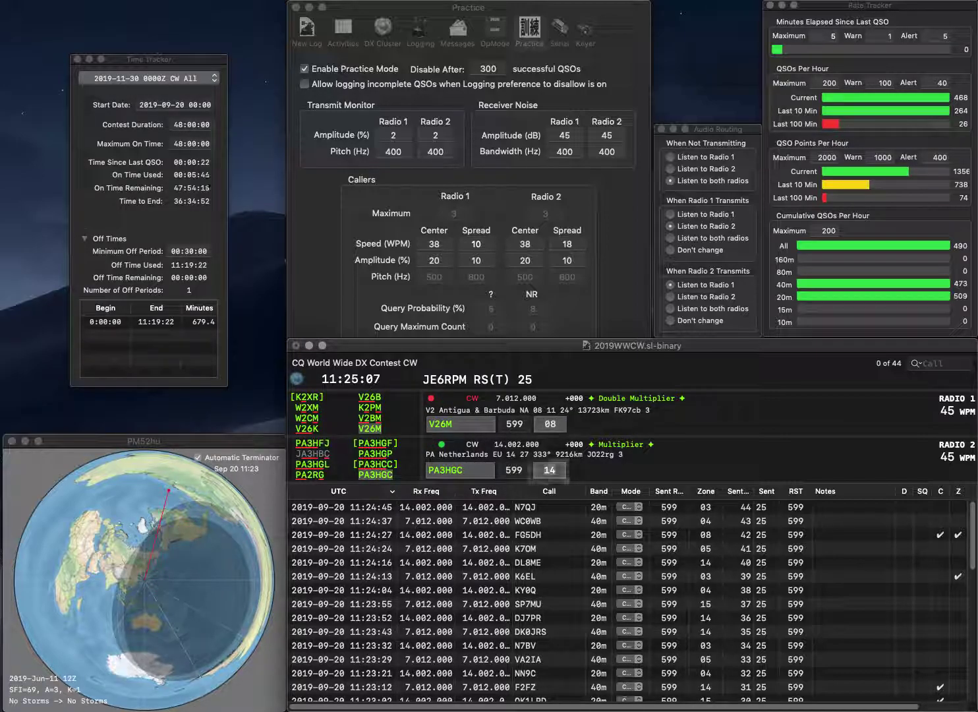
key(Return)
key(Tab)
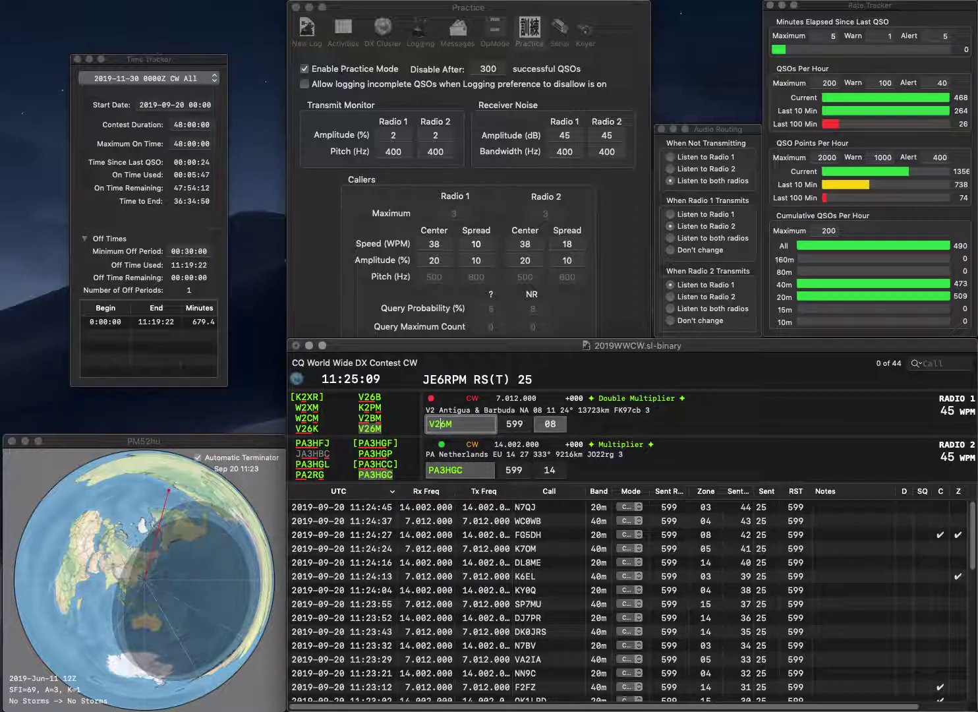
key(BackSpace)
key(BackSpace)
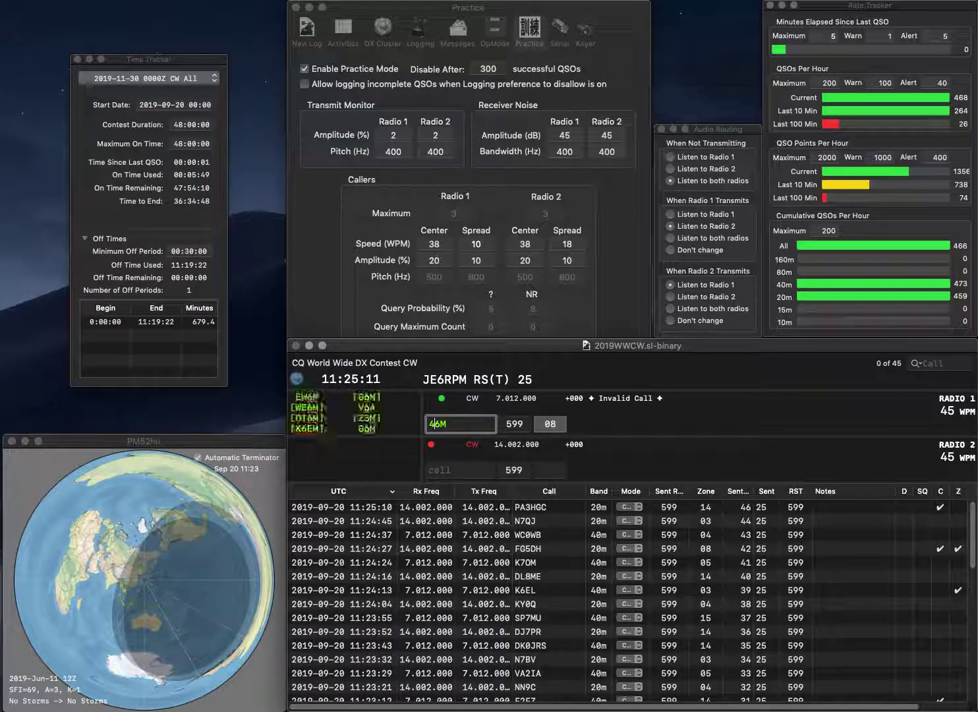
key(Return)
Enter W1ASB on Radio 2 and correct the Radio 1 call to V2BM, sending the exchange on each radio
text(W1ASB)
key(Return)
text(V2)
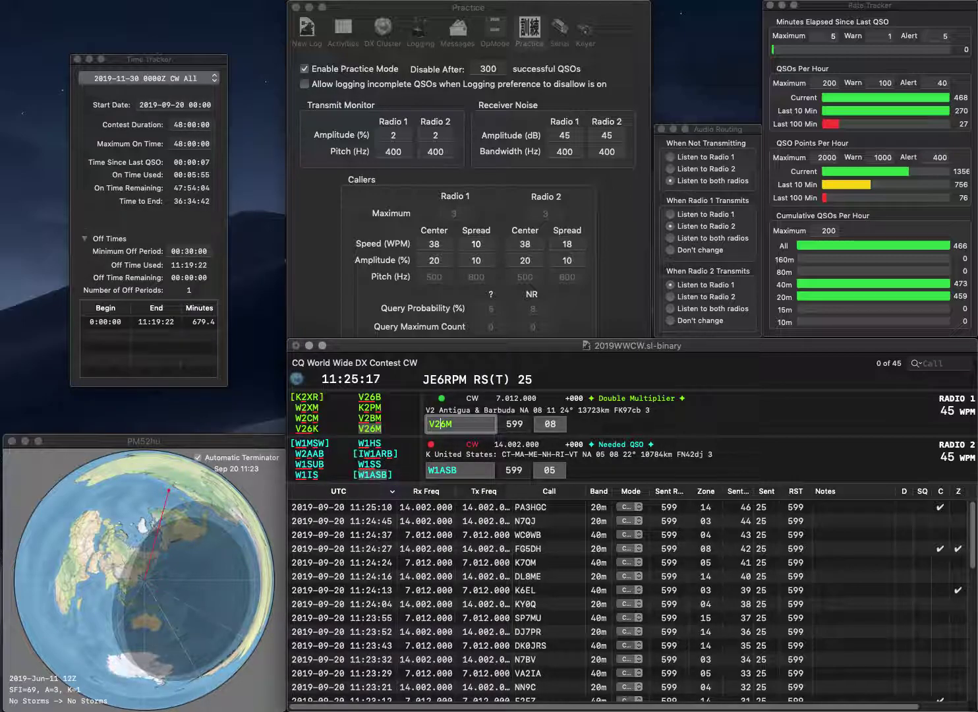
key(BackSpace)
text(B)
key(Return)
key(Return)
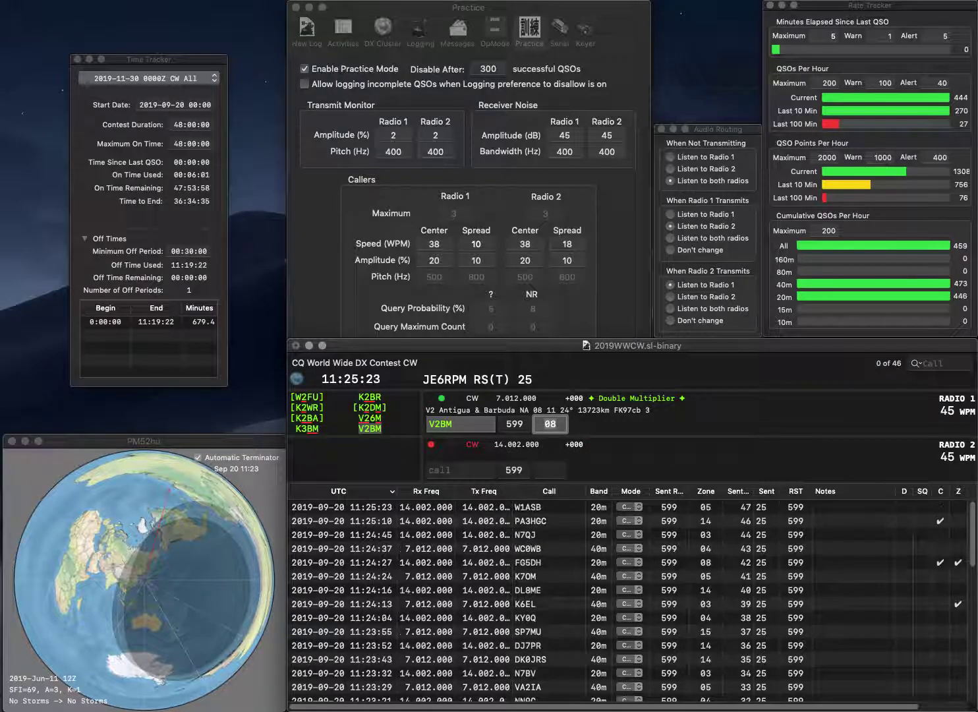
key(Return)
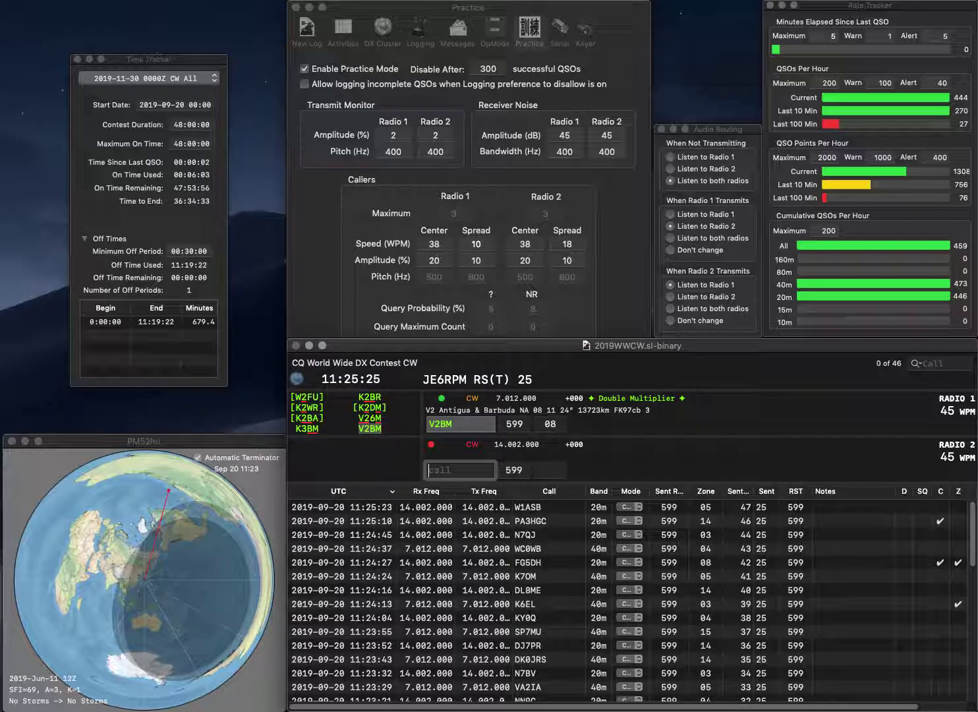
text(K4)
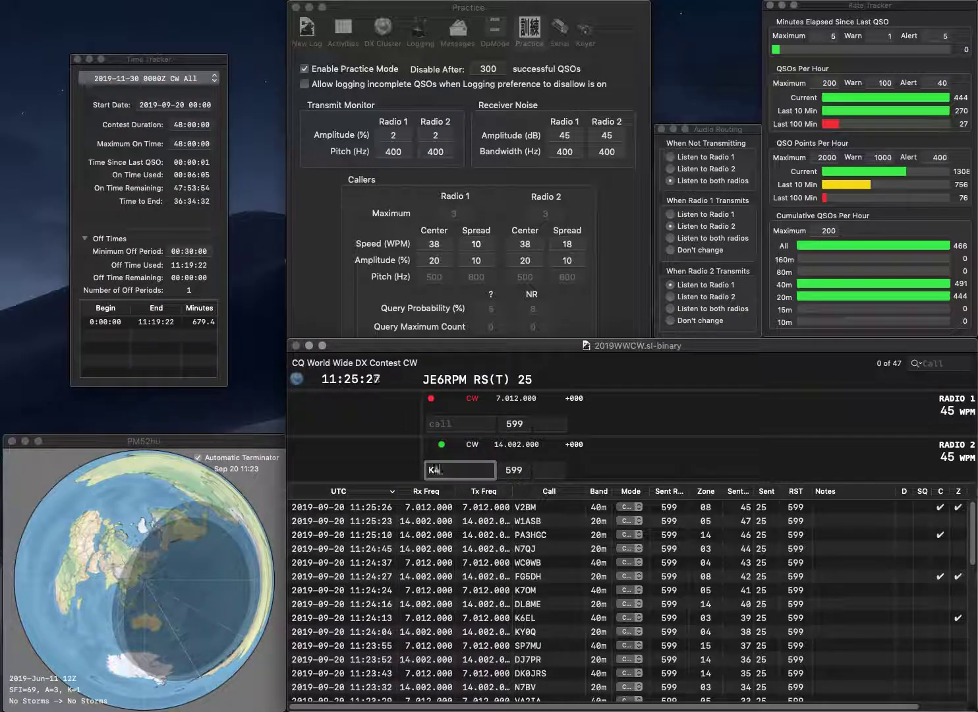
text(IE)
key(Return)
text(EA)
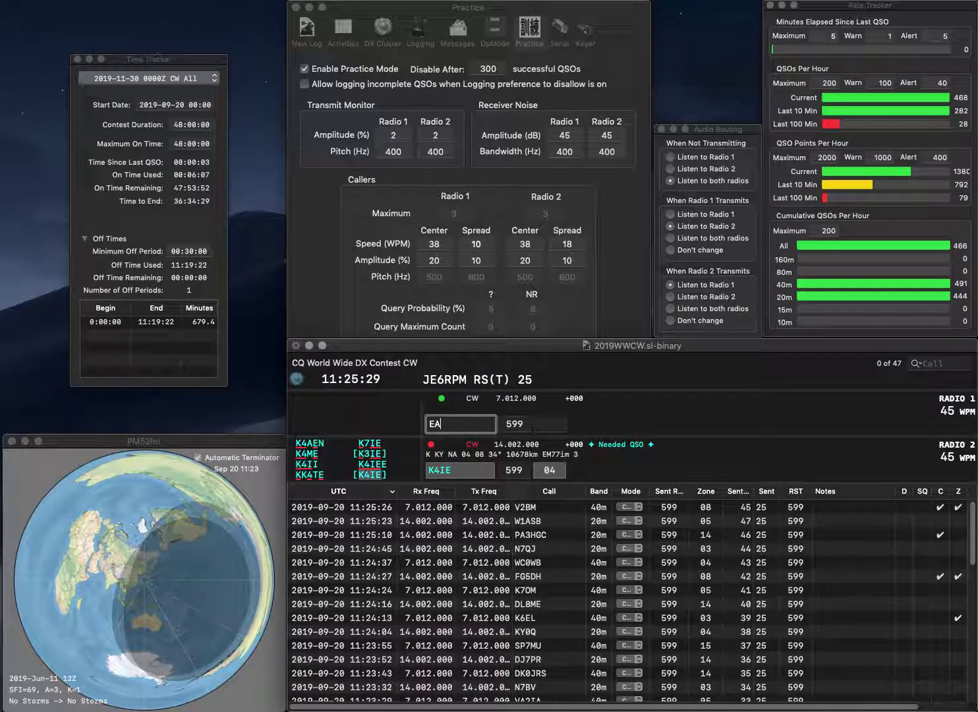
text(9/E)
key(Return)
key(Return)
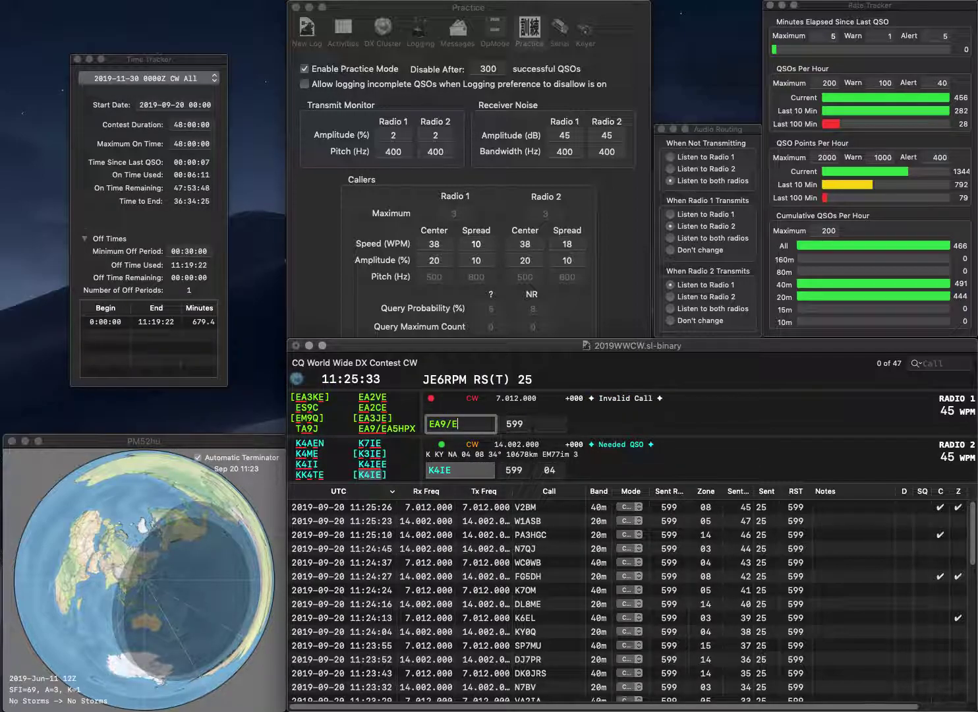
text(A5HPX)
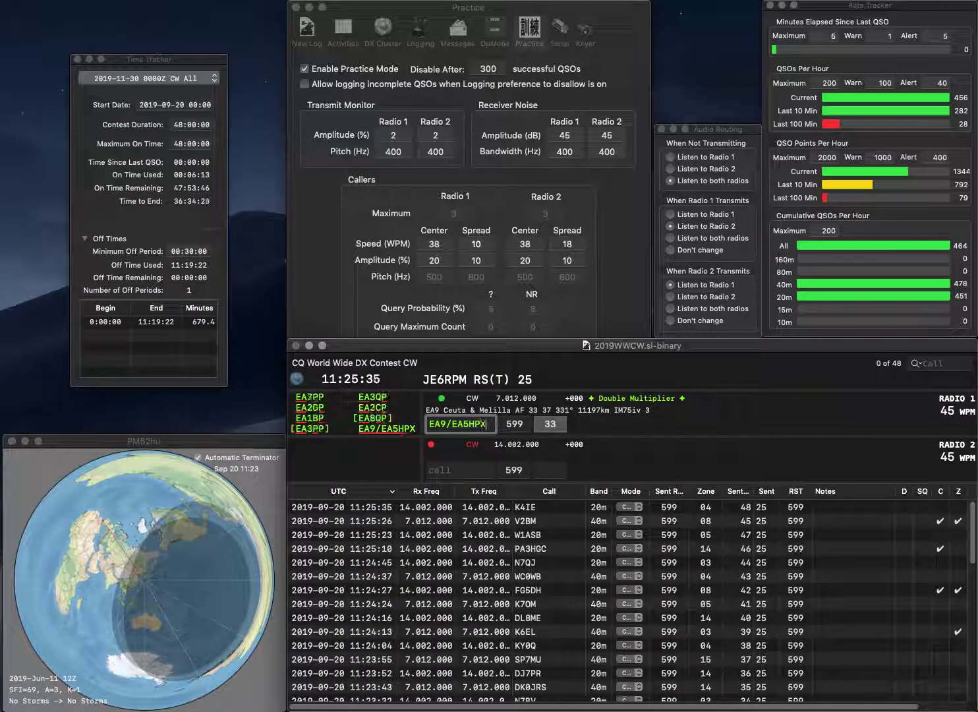
key(Return)
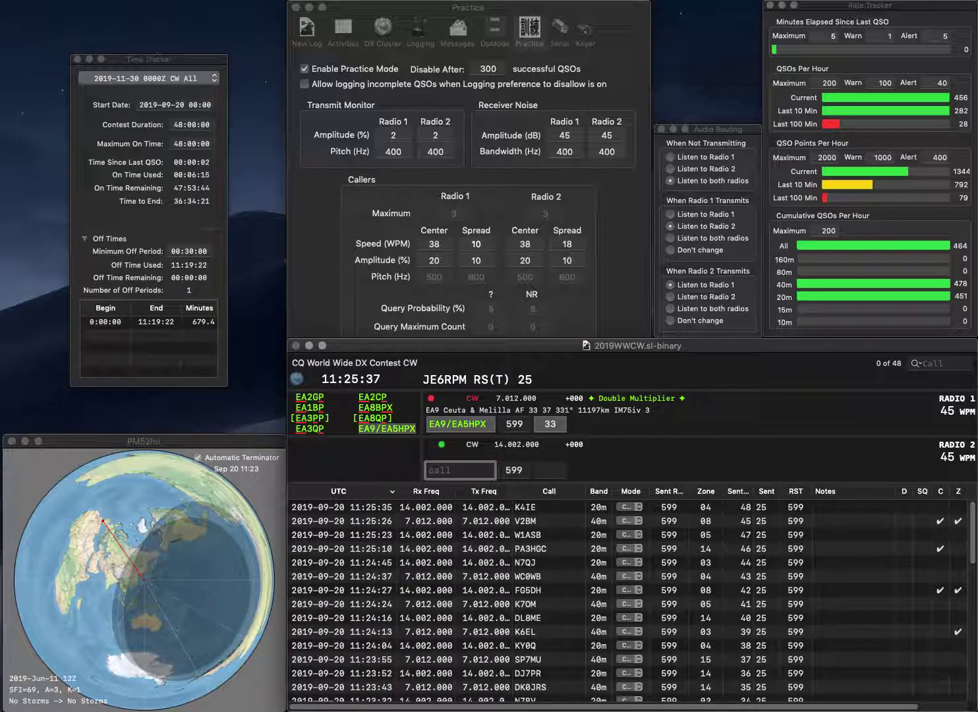
text(AAJ2T)
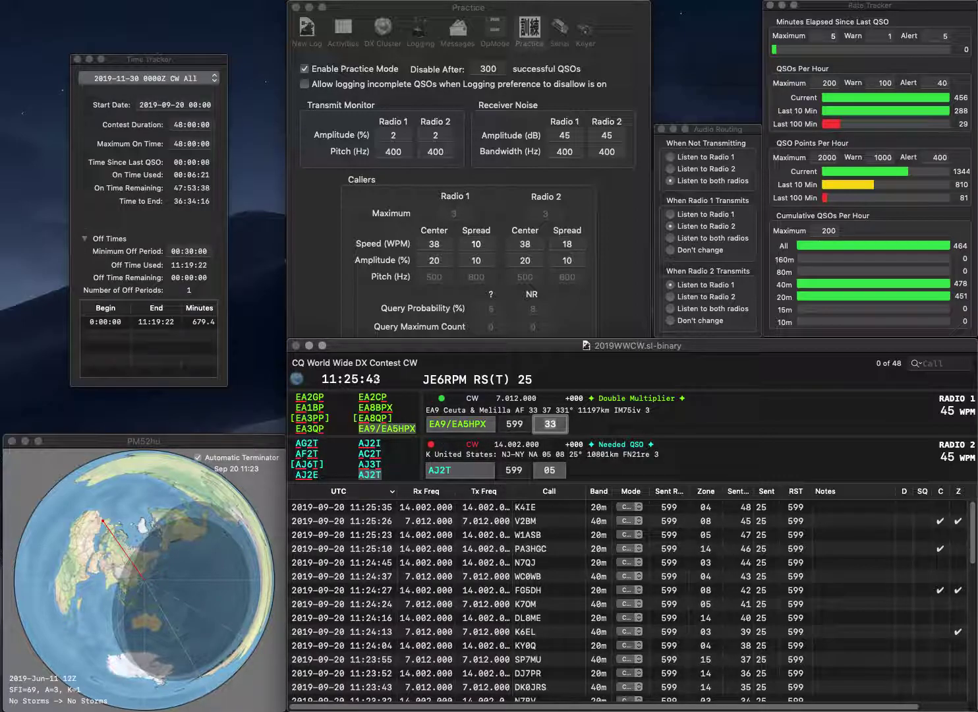
key(Return)
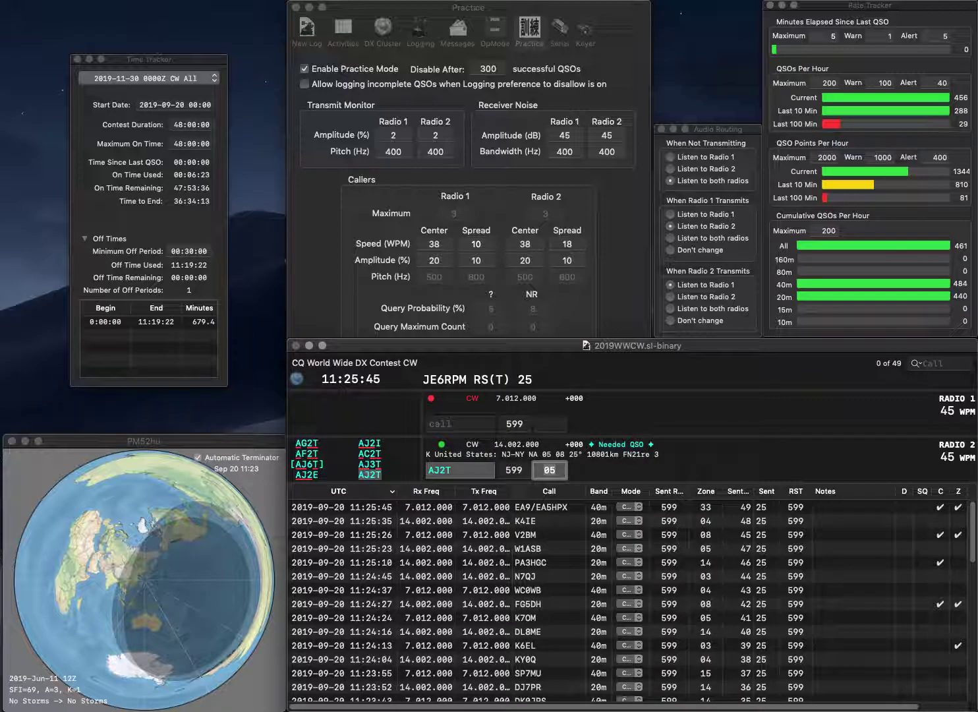
key(Return)
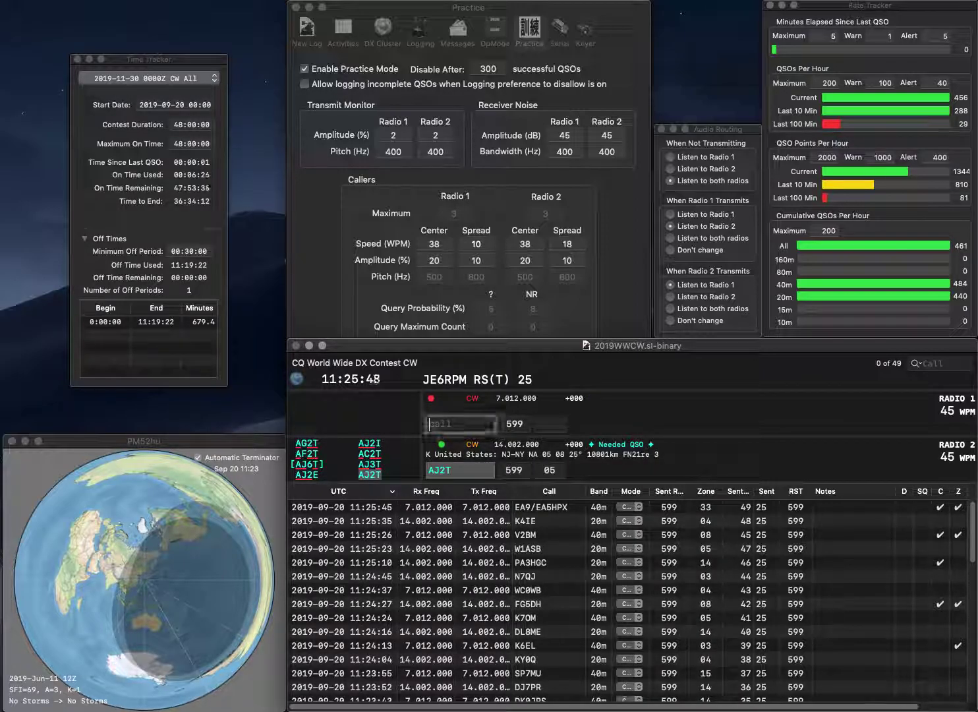
Enter K1W on Radio 1 and RU7L on Radio 2, sending the exchange on each radio
text(K1)
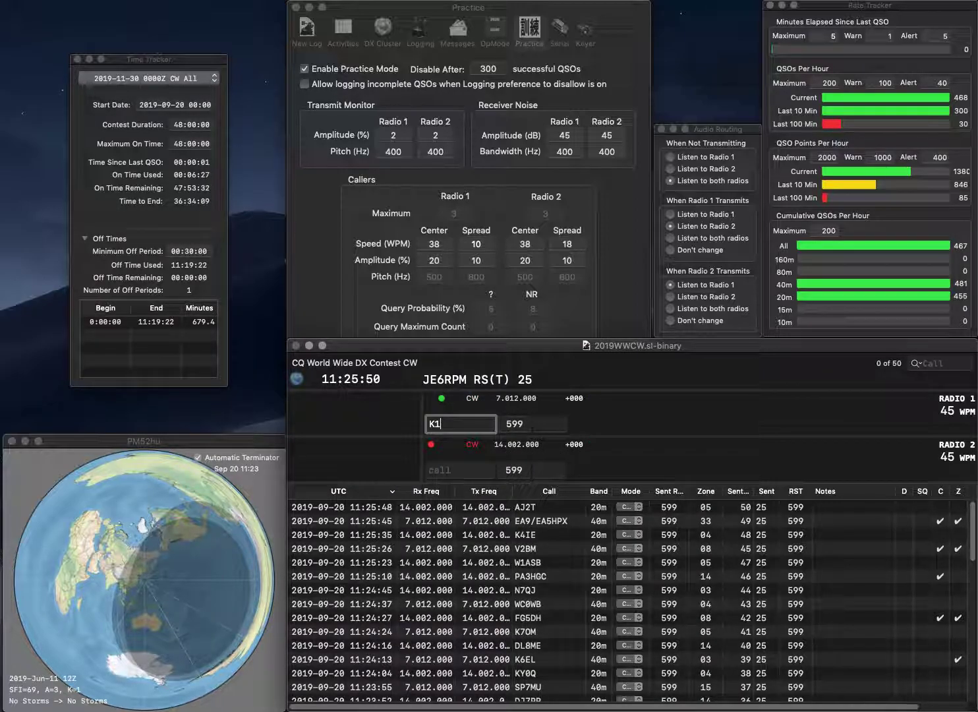
text(W)
key(Return)
text(RU7L)
key(Return)
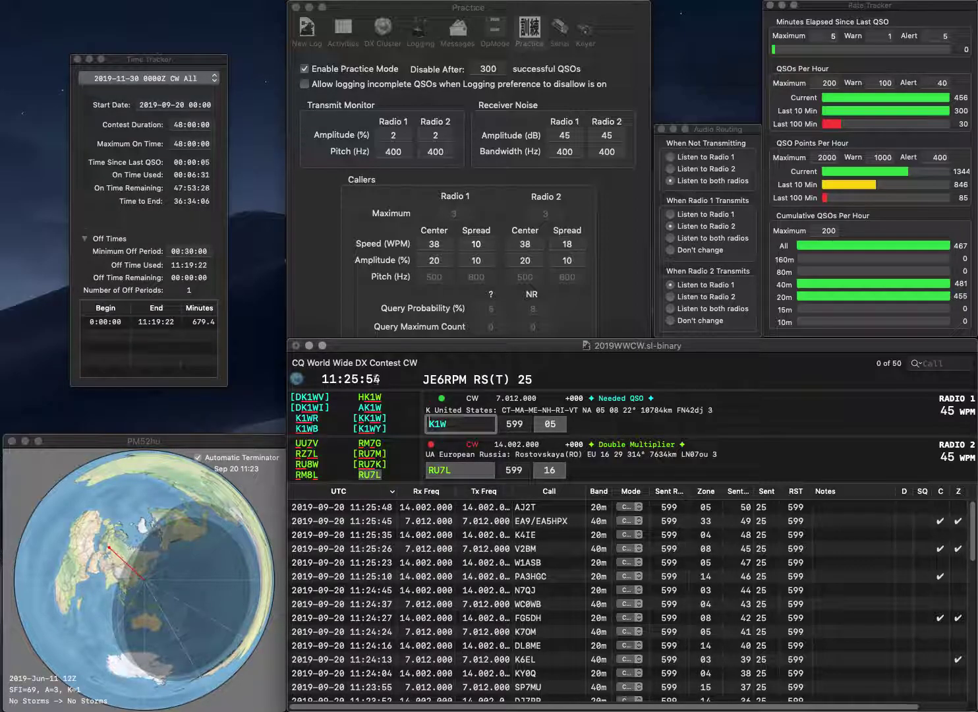
Correct the Radio 1 call to HK1W, and log the RU7L and HK1W contacts
key(Return)
key(Tab)
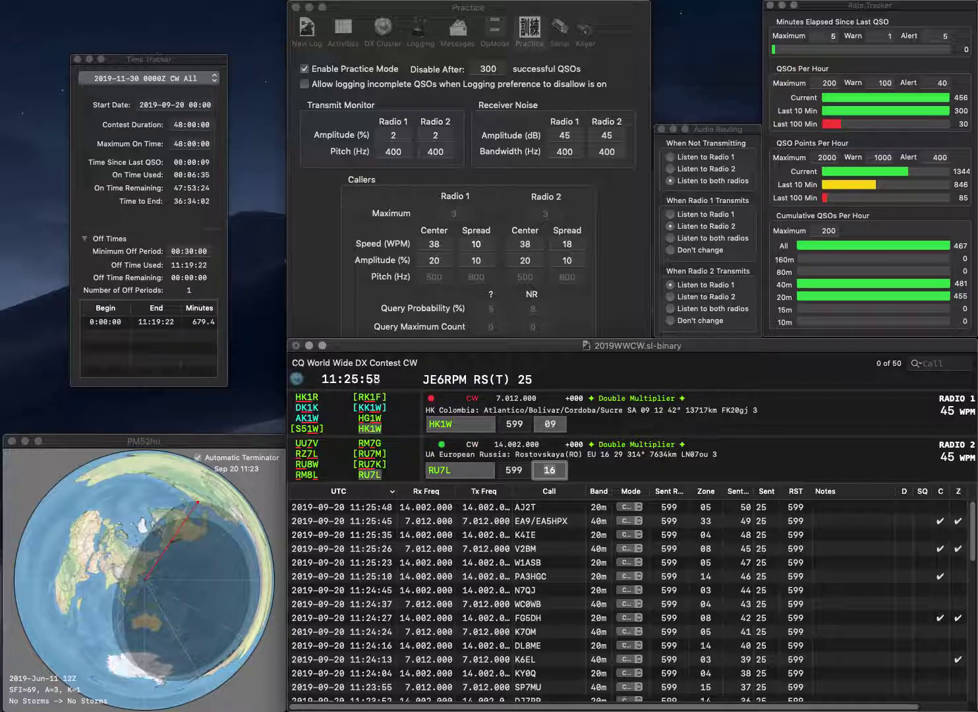
key(Return)
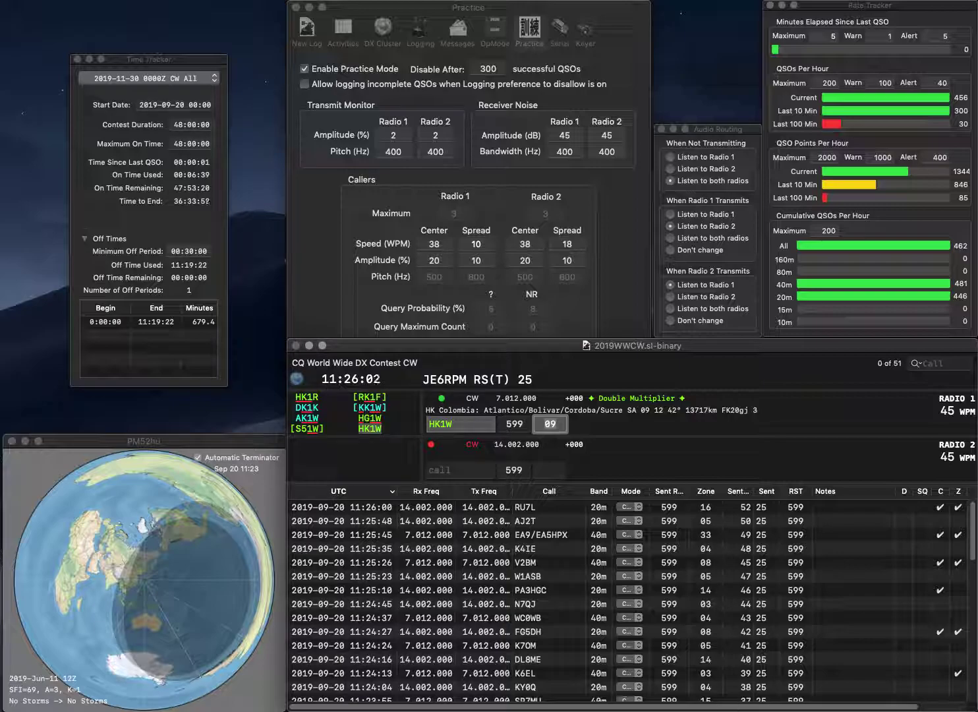
key(Return)
Enter RC6R on Radio 1 and W5JYB on Radio 2, sending the exchange on each radio
text(W5)
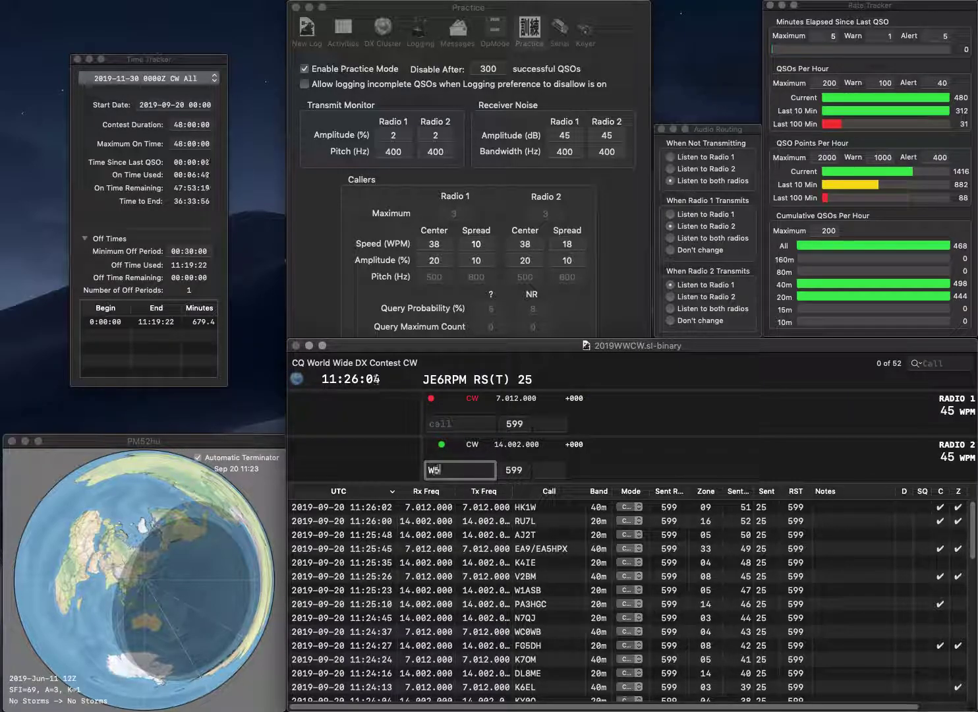
key(Return)
text(RC6R)
key(Return)
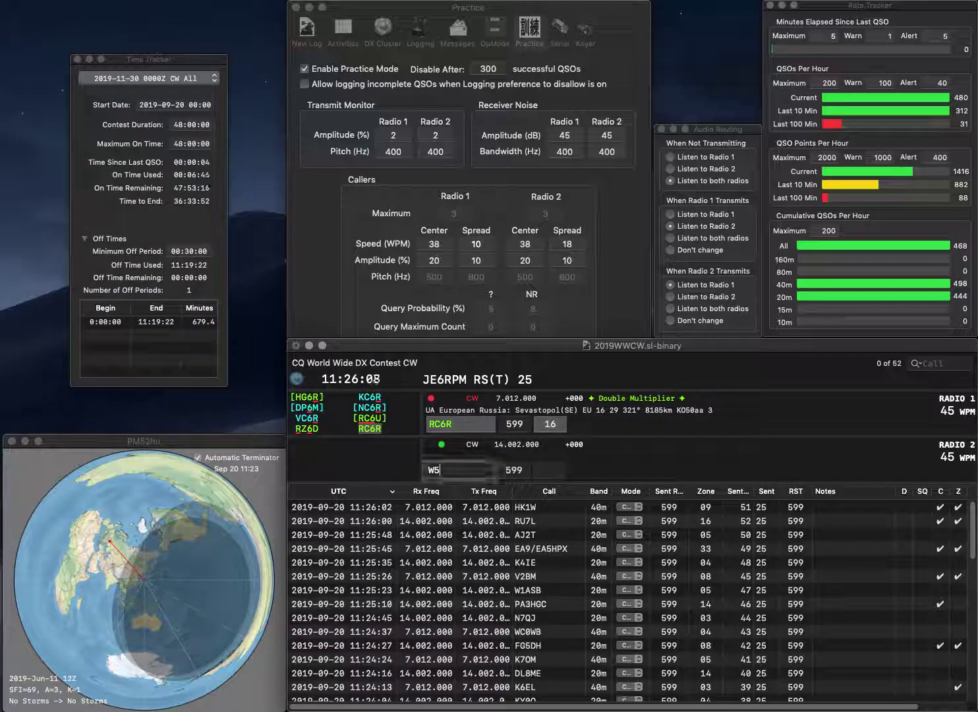
text(JYB)
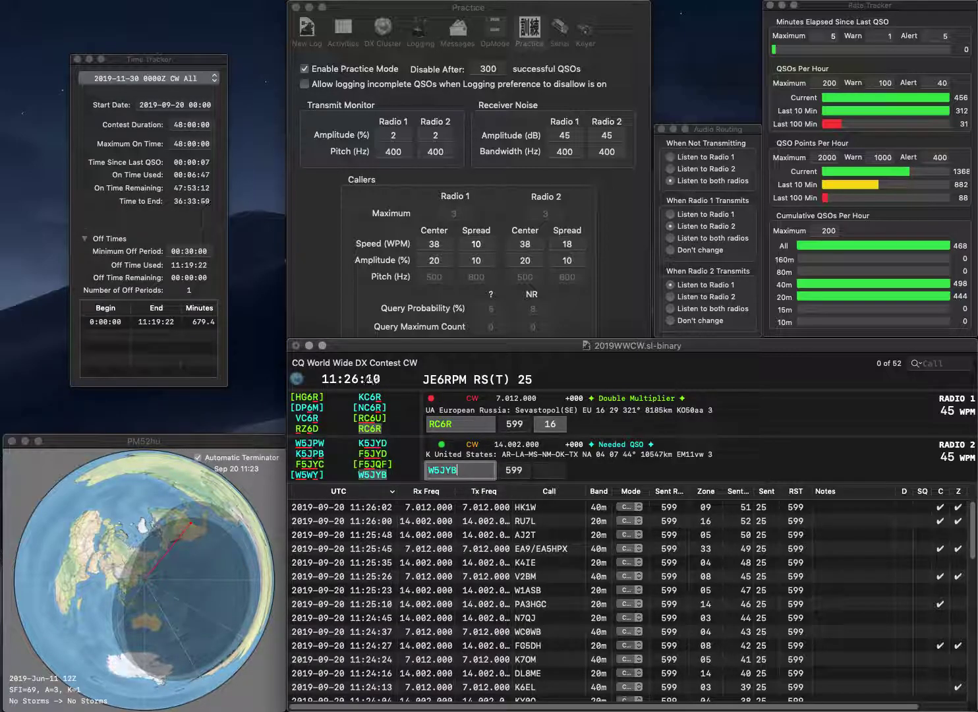
key(Return)
key(Tab)
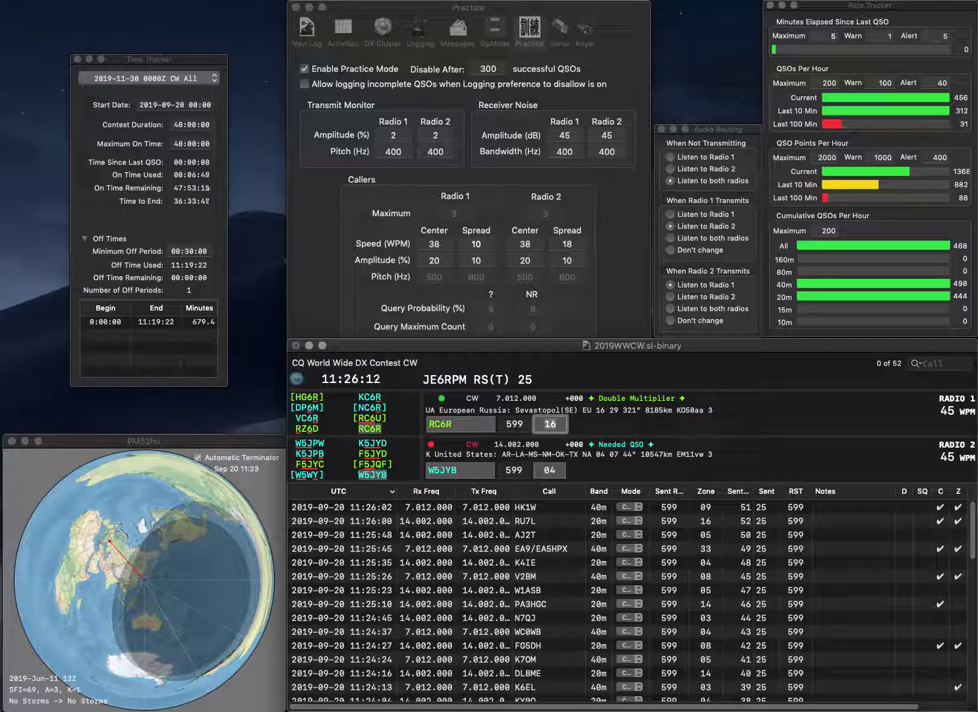
key(Return)
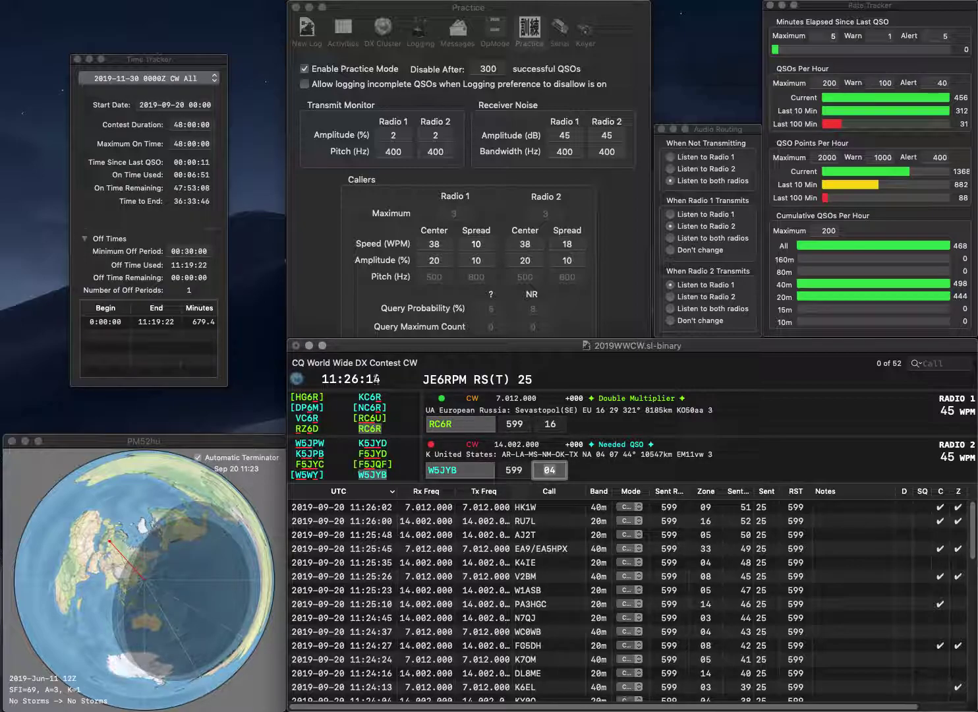
key(Return)
text(UA)
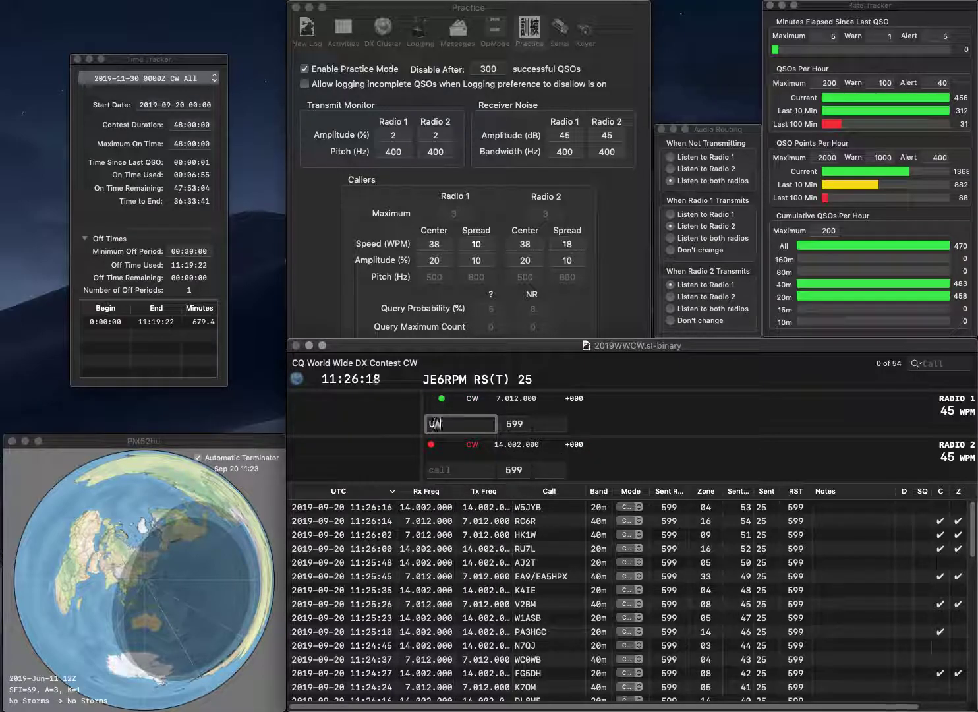
text(6HLN)
key(Return)
text(V3)
text(E3)
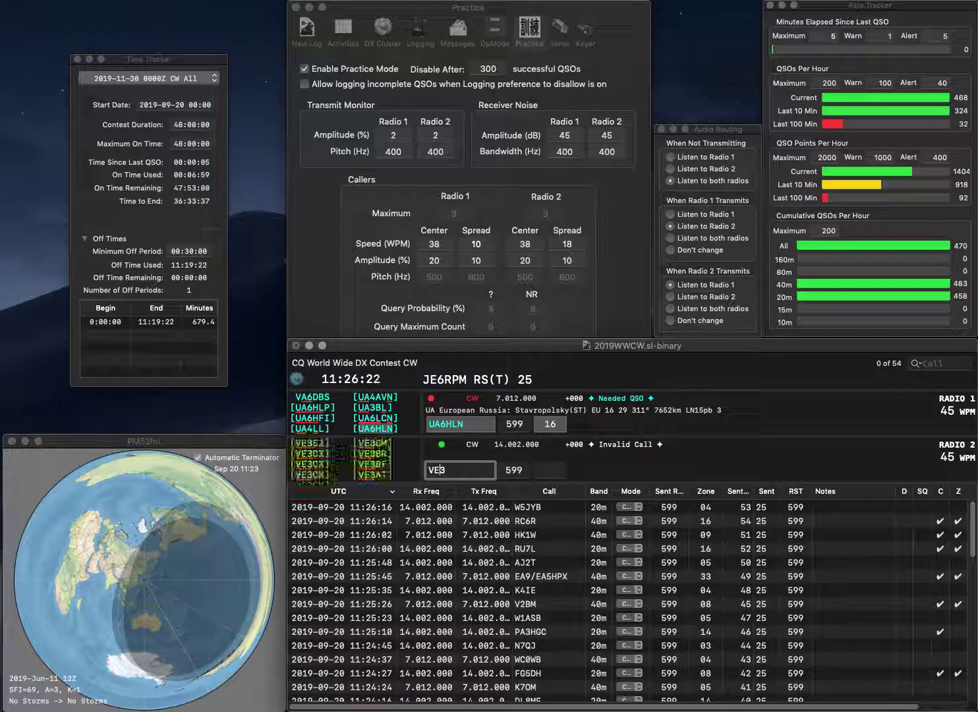
key(Return)
key(Tab)
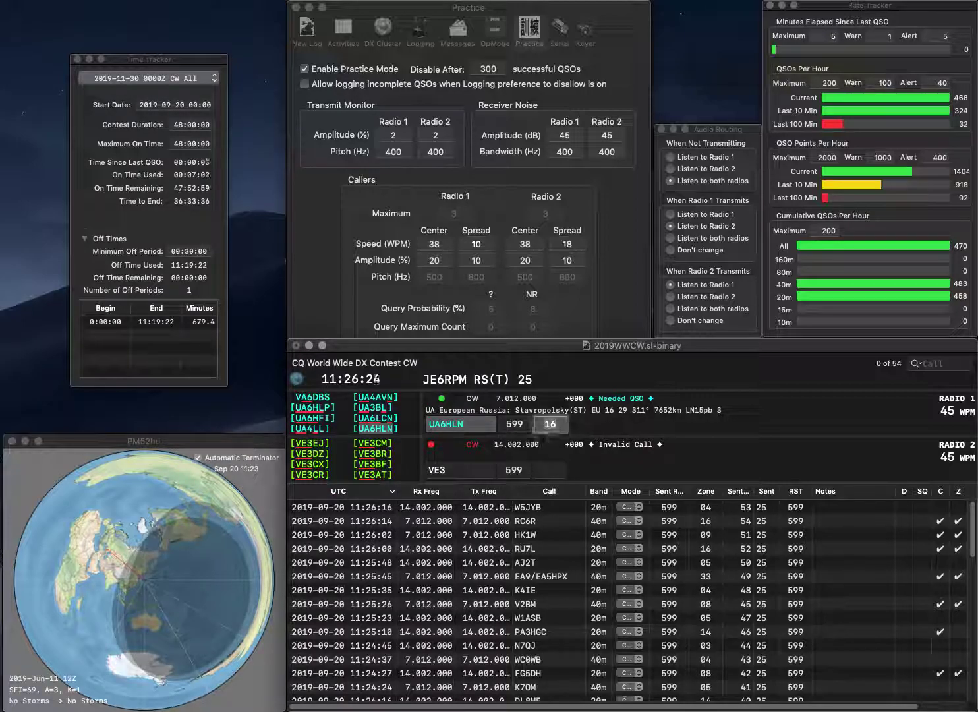
key(Return)
text(A)
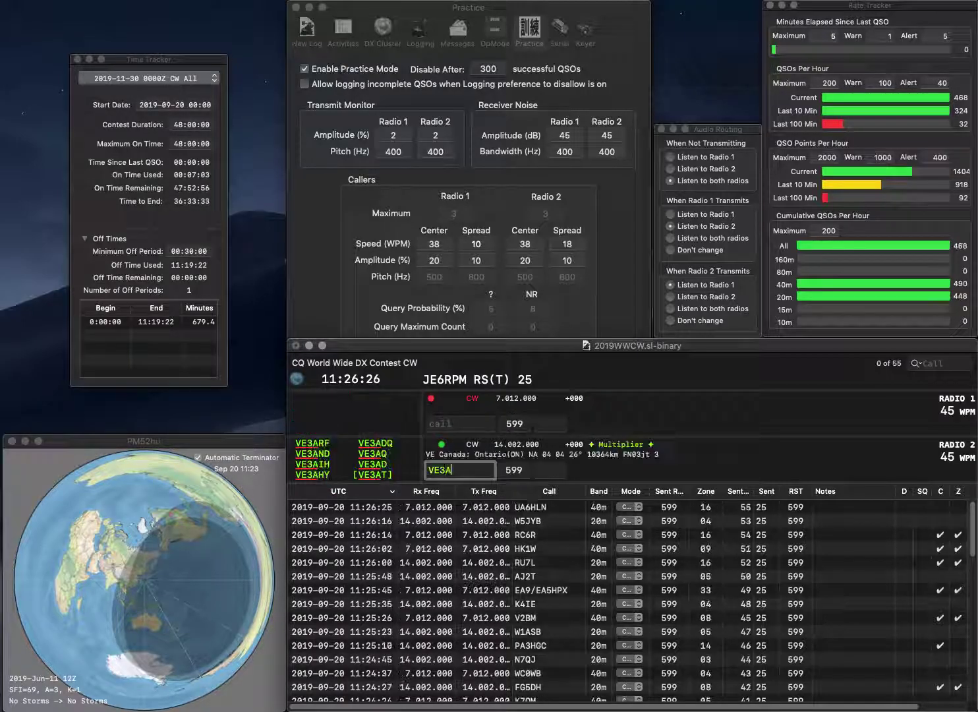
key(BackSpace)
text(RU)
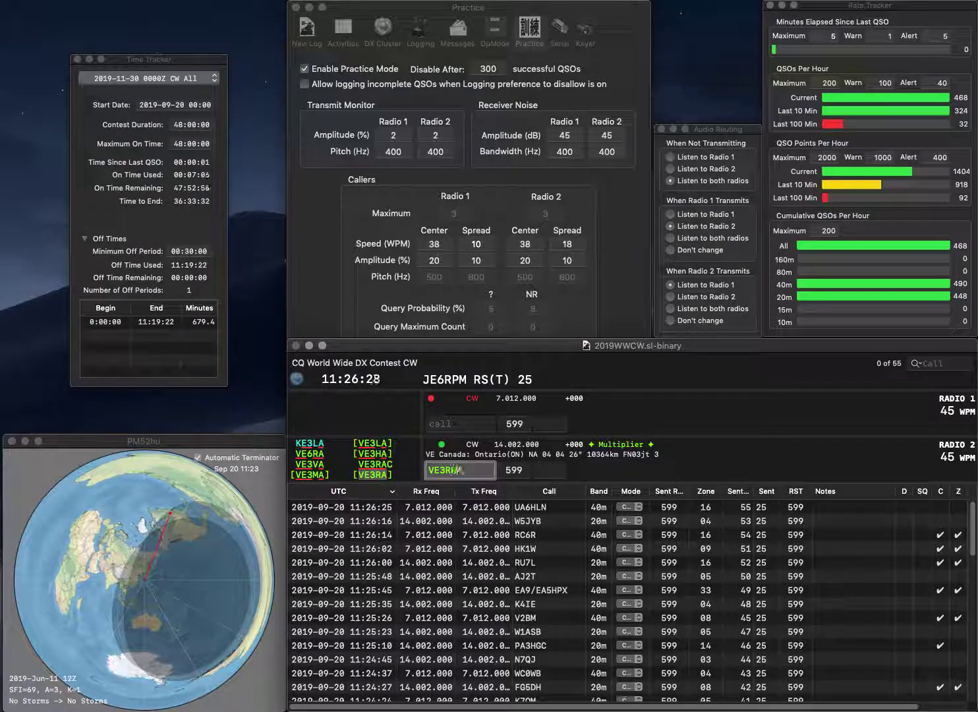
key(Return)
text(PY)
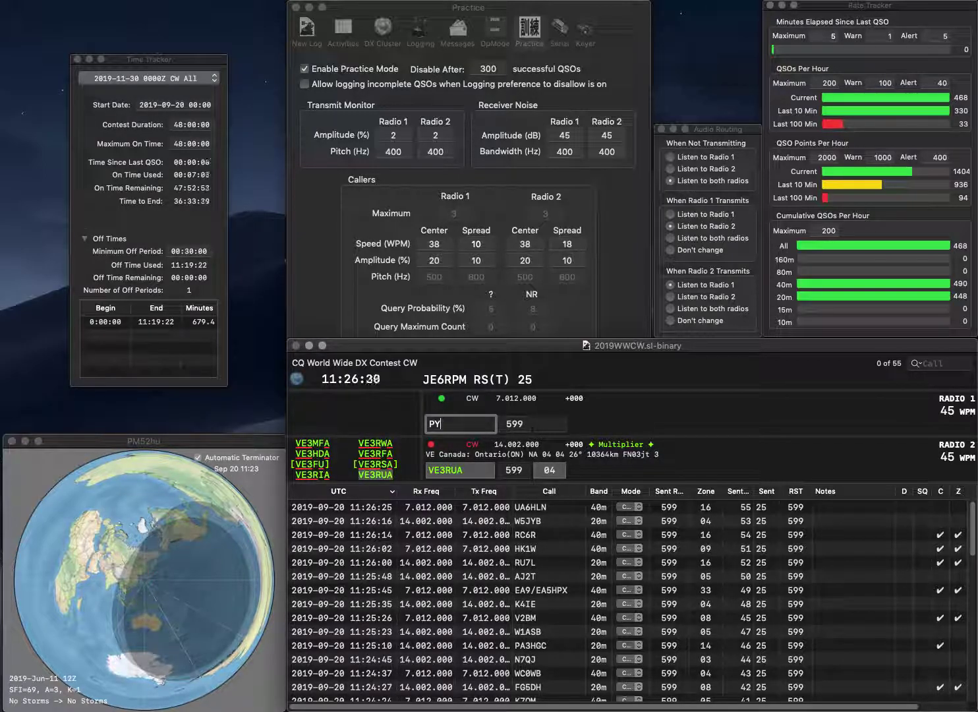
text(1ITM)
key(Return)
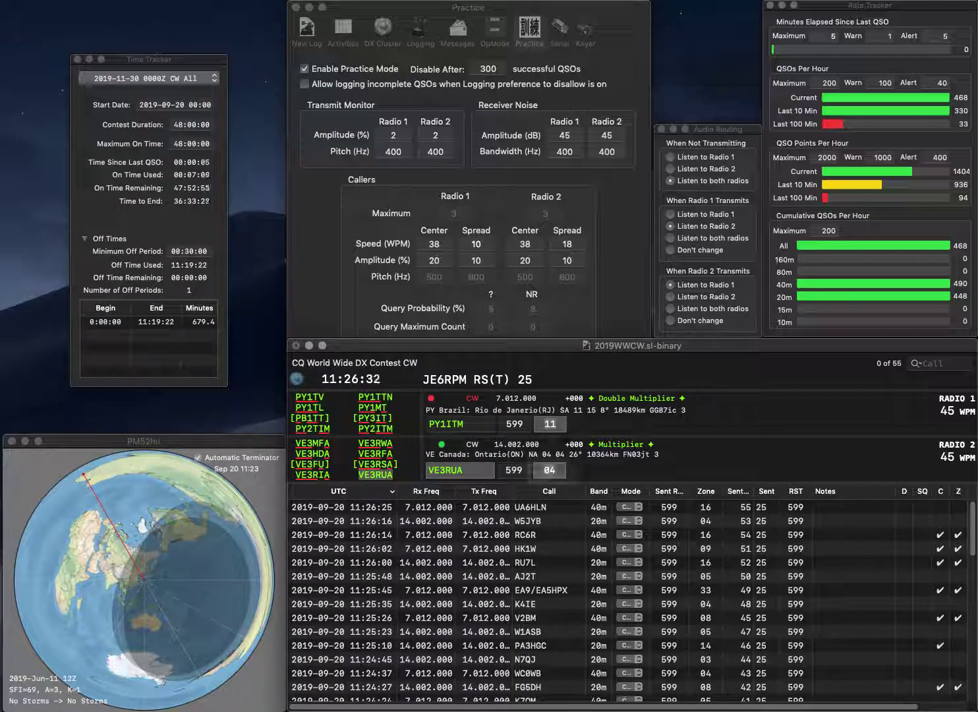
Log the VE3RUA contact on Radio 2, and correct the Radio 1 call to PY2ITM
key(Tab)
key(space)
key(Left)
key(Left)
key(Left)
key(BackSpace)
text(2)
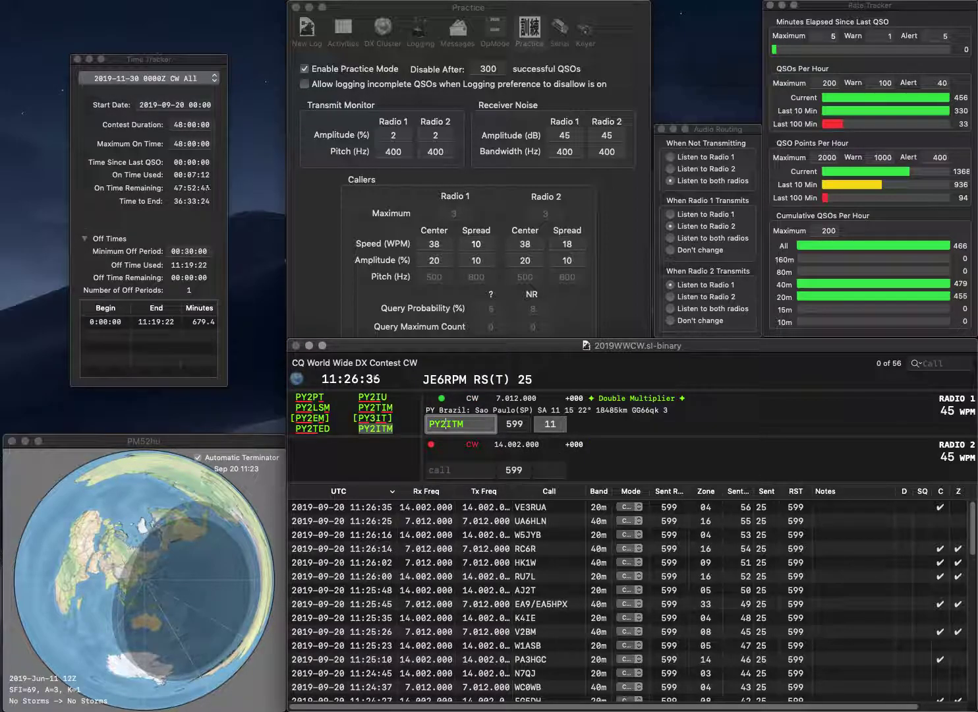
key(Return)
Enter DJ8WK on Radio 2 with the exchange, and log both PY2ITM on Radio 1 and DJ8WK on Radio 2
text(DJ8WK)
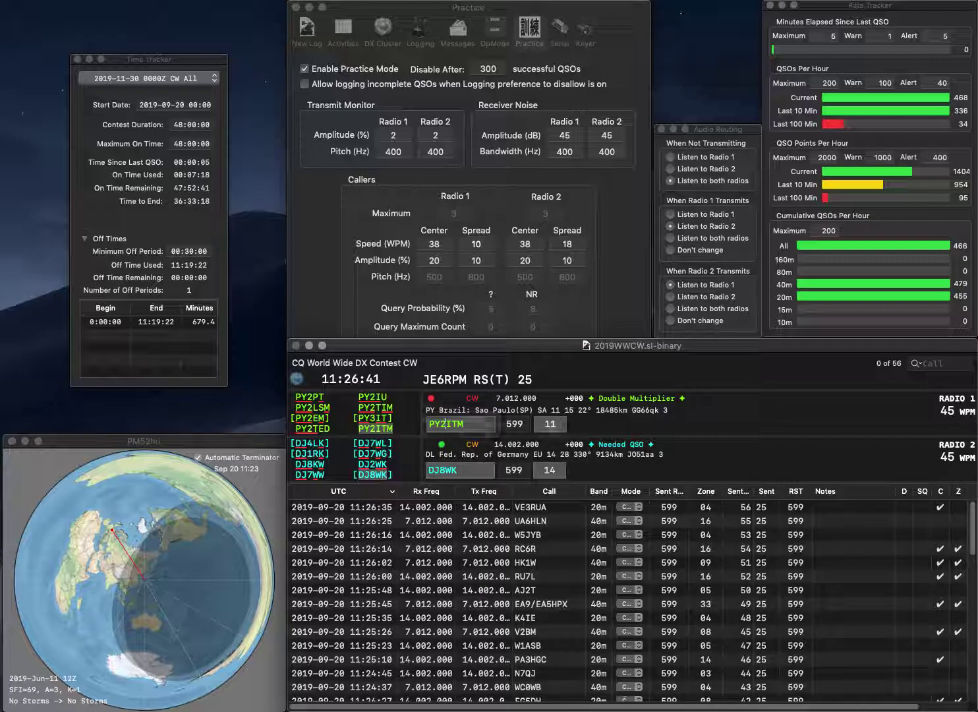
key(Return)
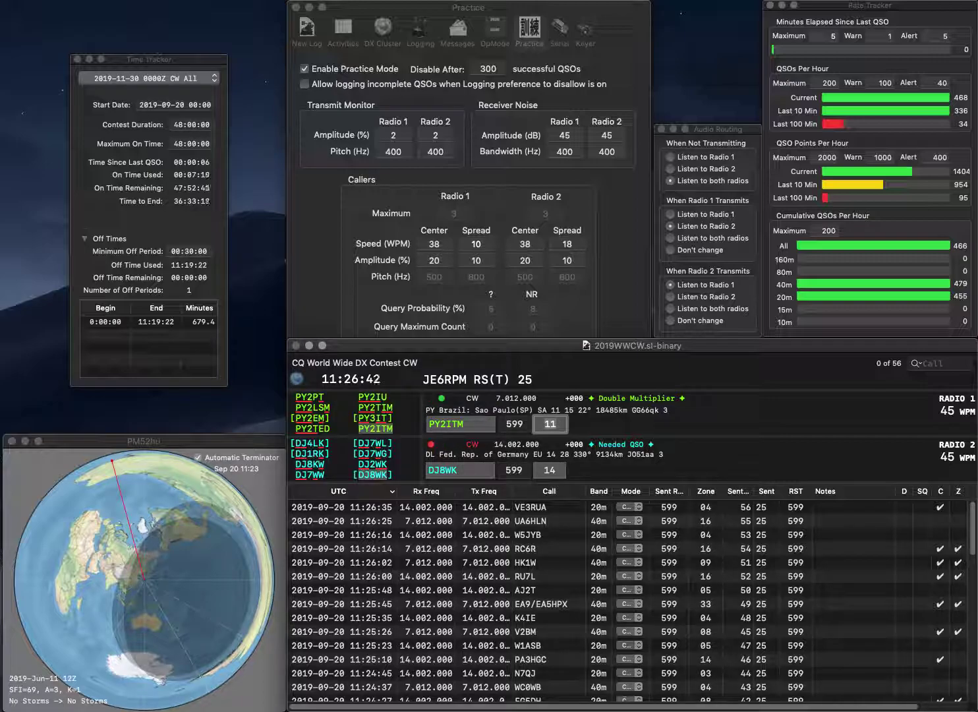
key(Return)
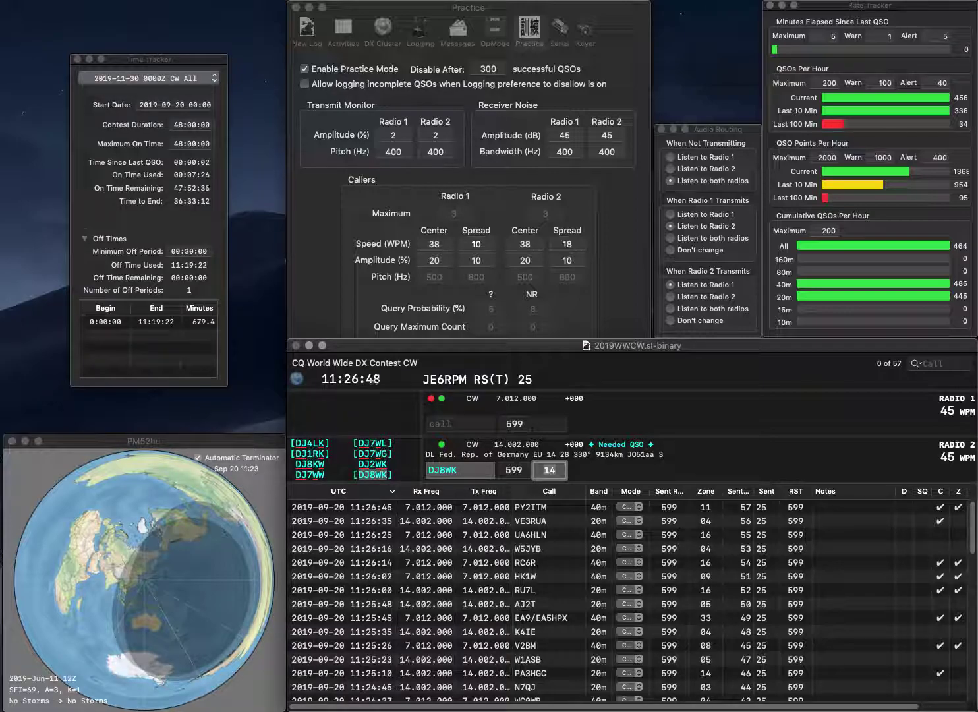
key(Return)
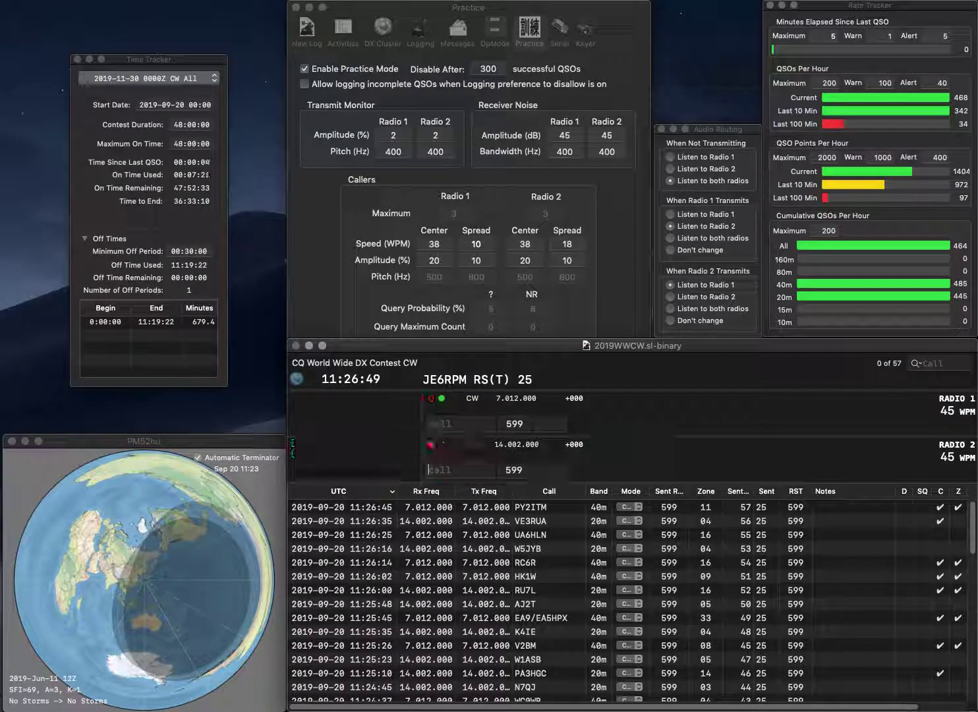
text(EA4GO)
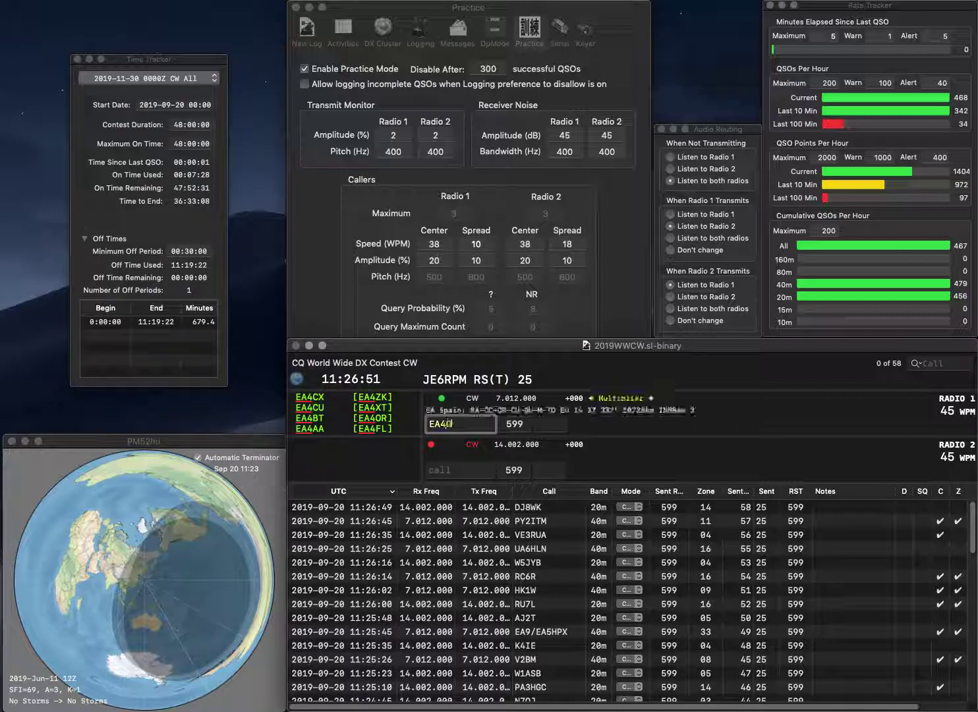
text(Y)
key(Return)
text(N4PN)
key(Return)
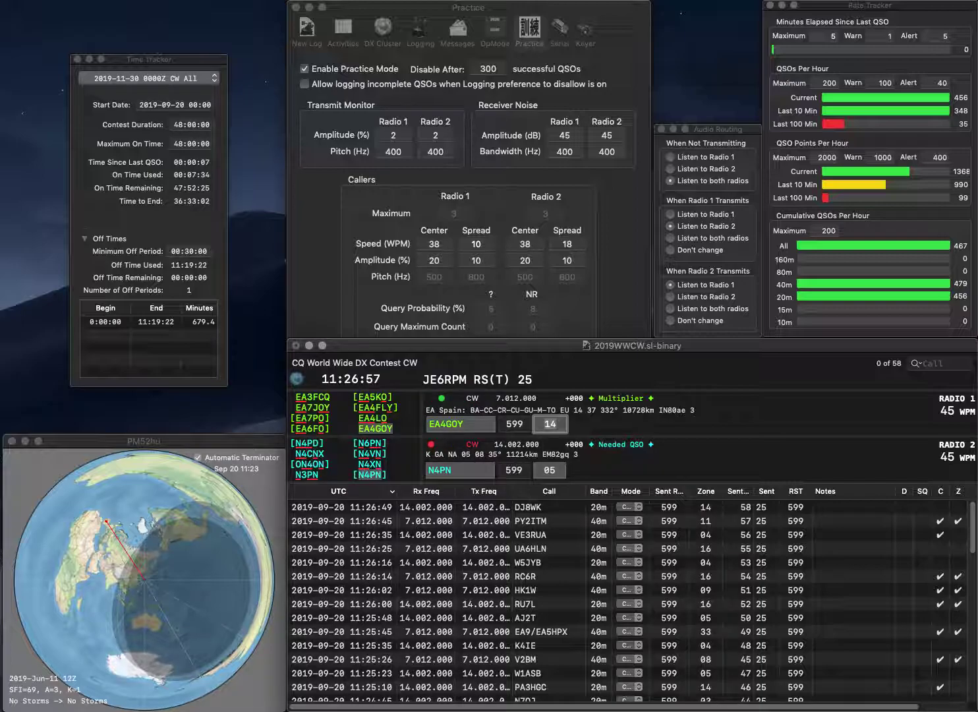
key(Return)
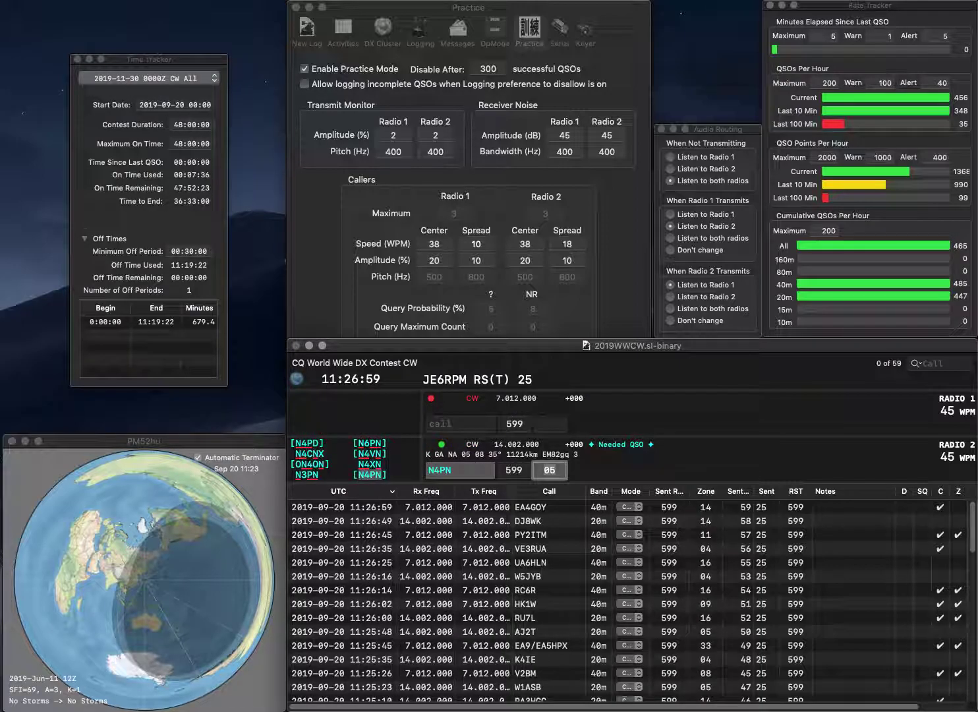
key(Return)
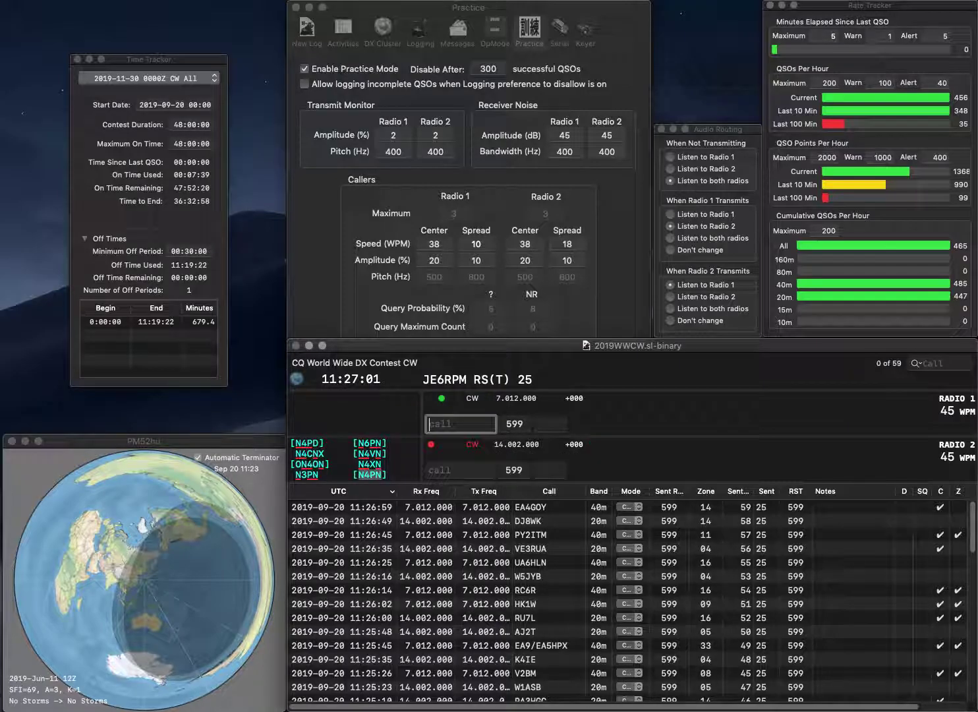
text(WA2WMJ)
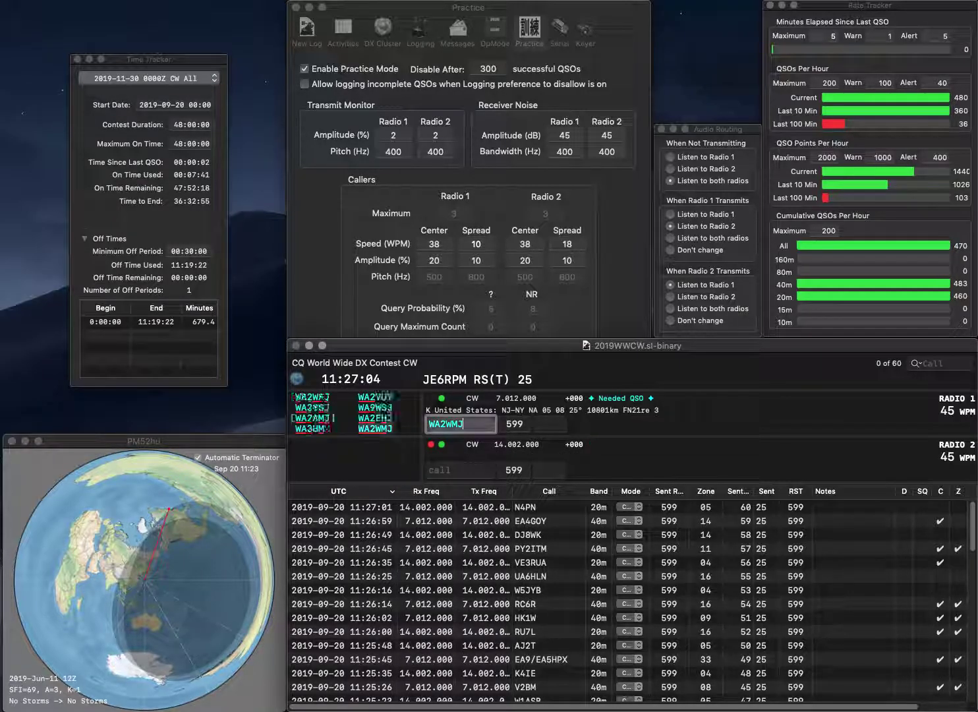
key(Return)
text(0)
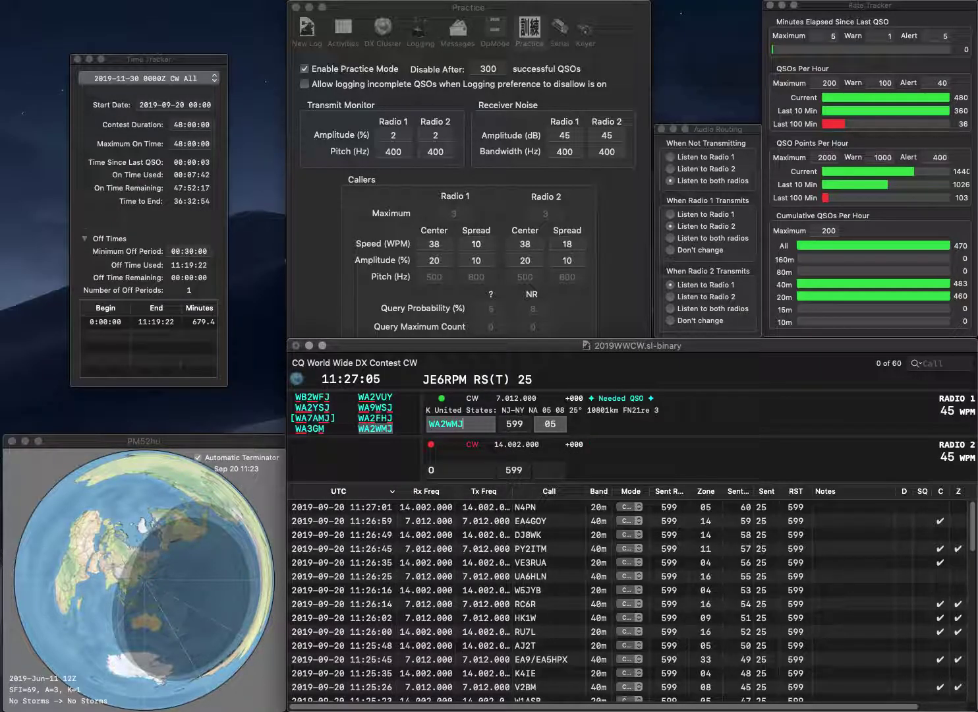
text(M5DX)
key(Return)
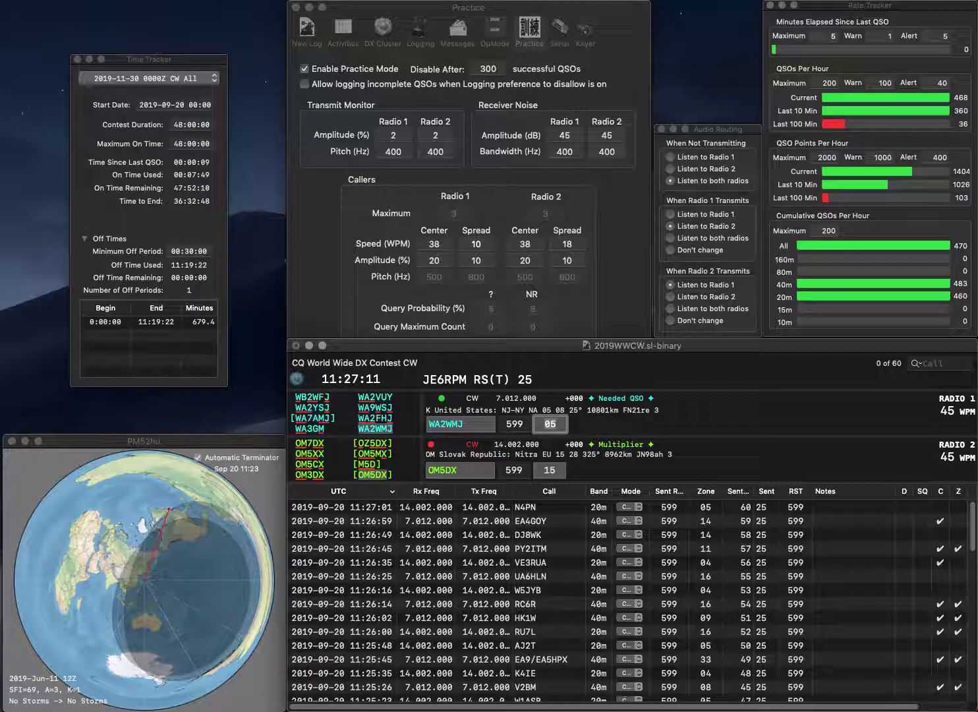
key(Return)
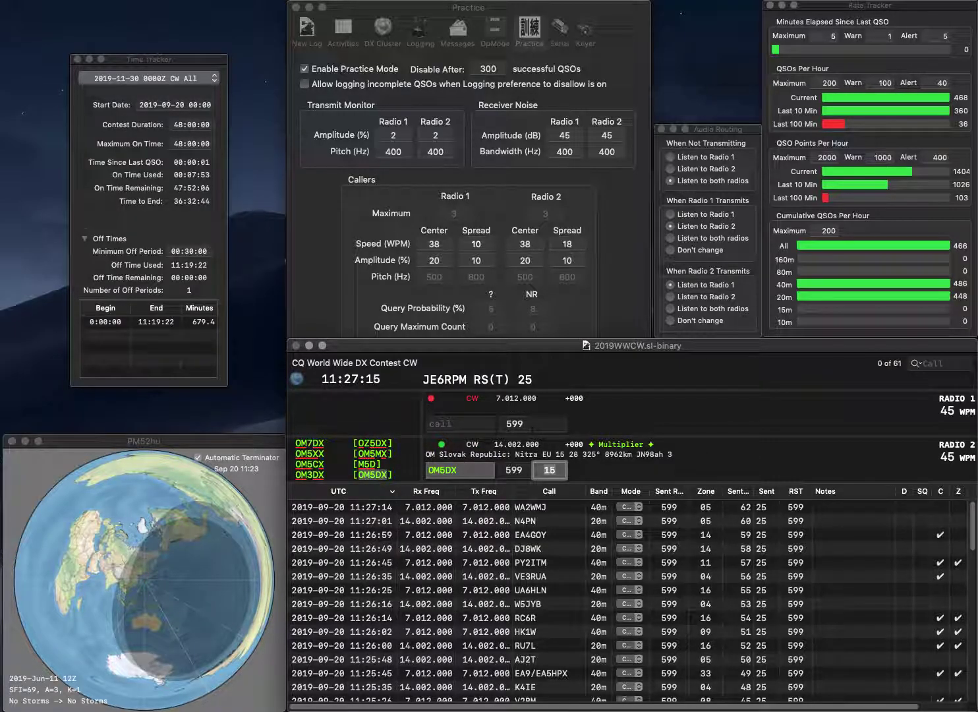
key(Return)
text(UT5)
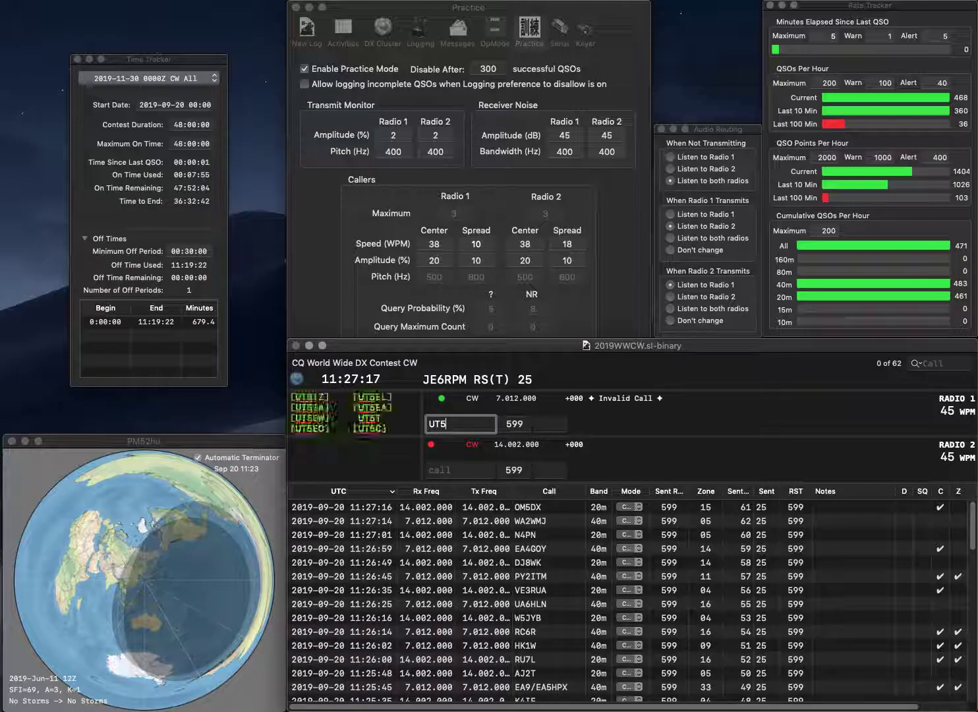
text(UN)
key(Return)
text(W)
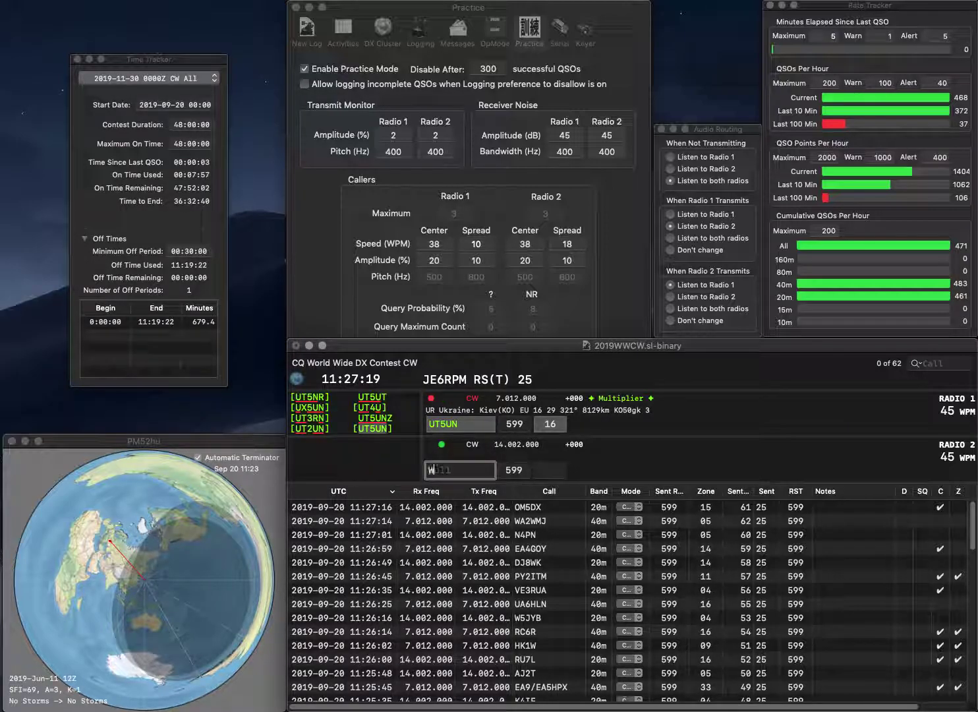
text(4TM)
key(Return)
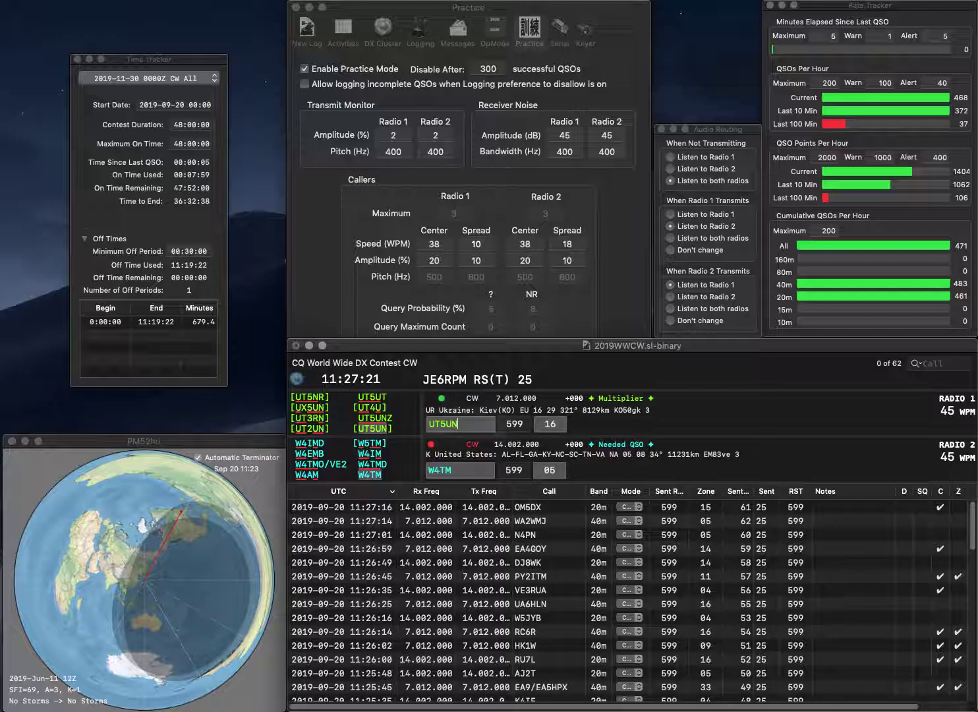
key(Return)
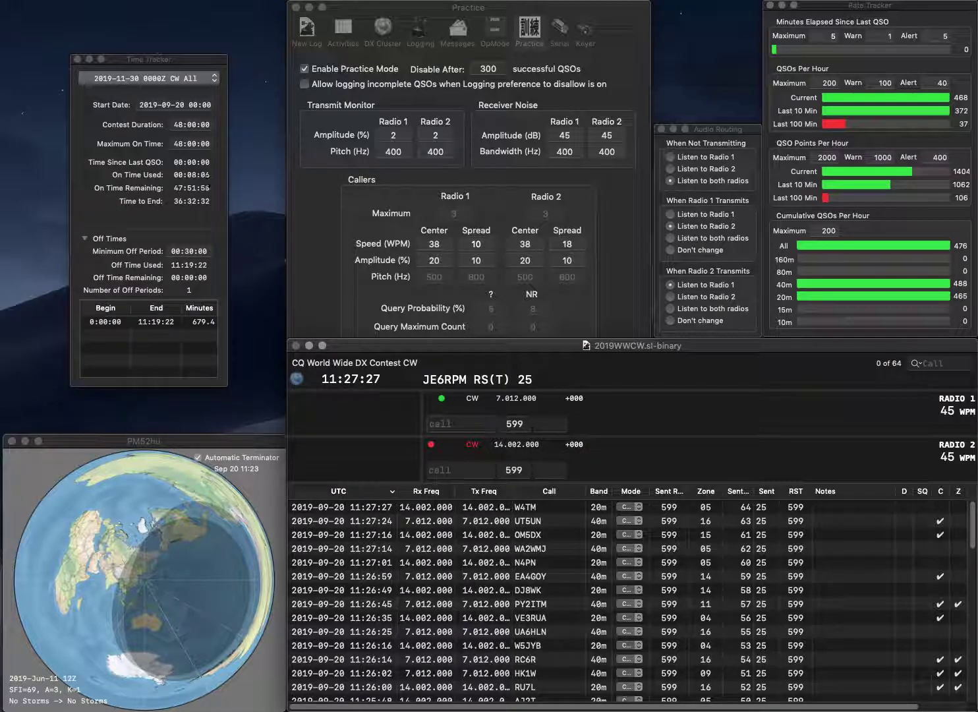
text(KI4)
key(Return)
text(DL7BL)
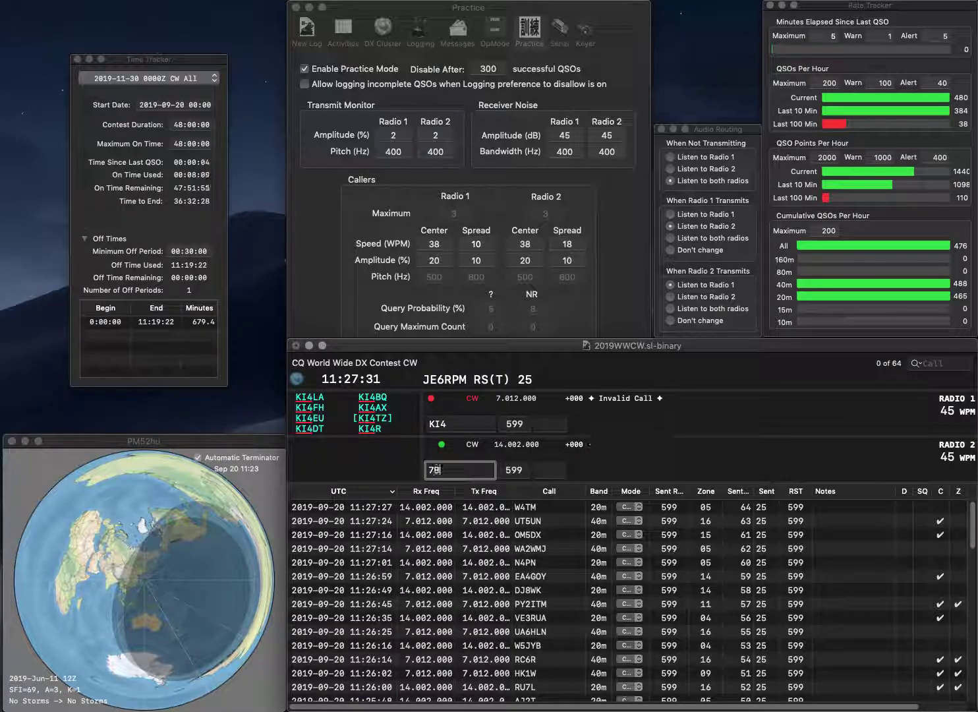
key(Return)
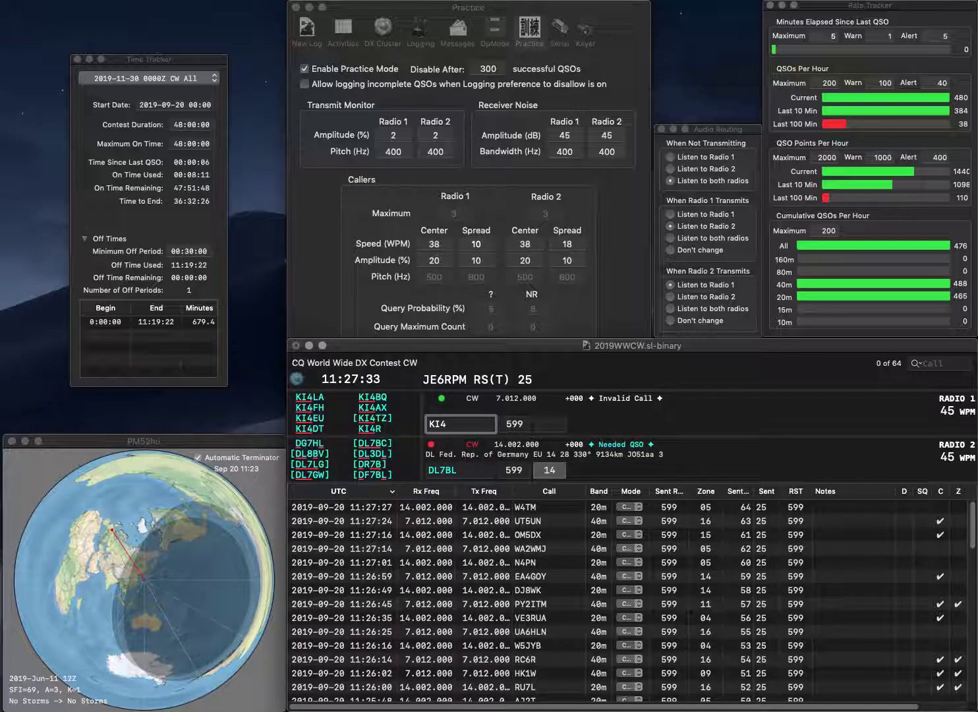
key(BackSpace)
text(5N)
key(BackSpace)
text(AXG)
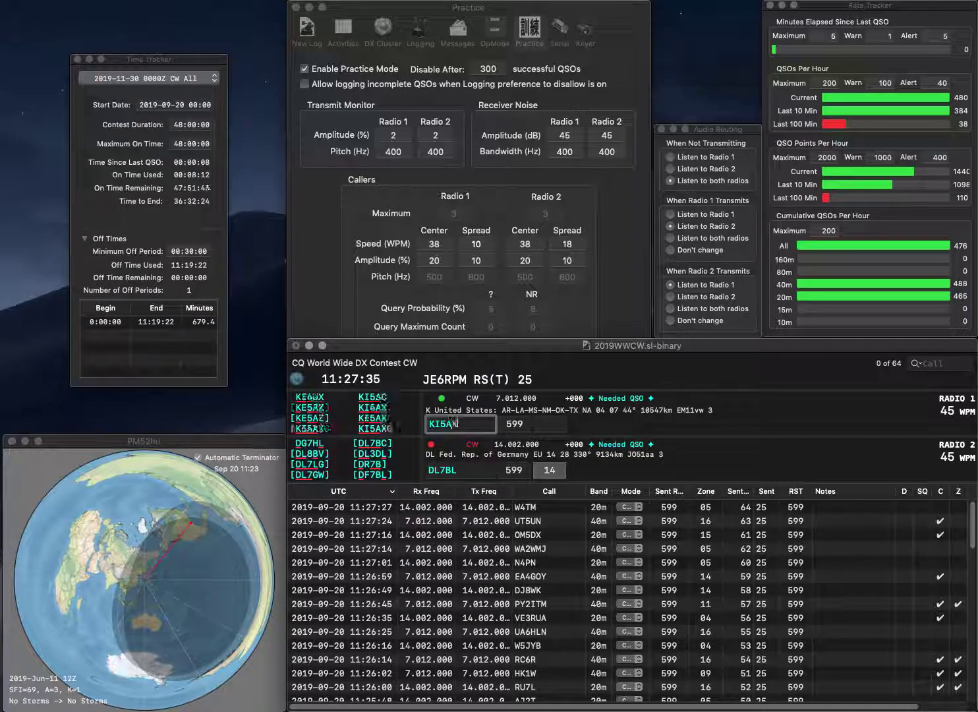
key(Return)
key(BackSpace)
text(F)
key(Return)
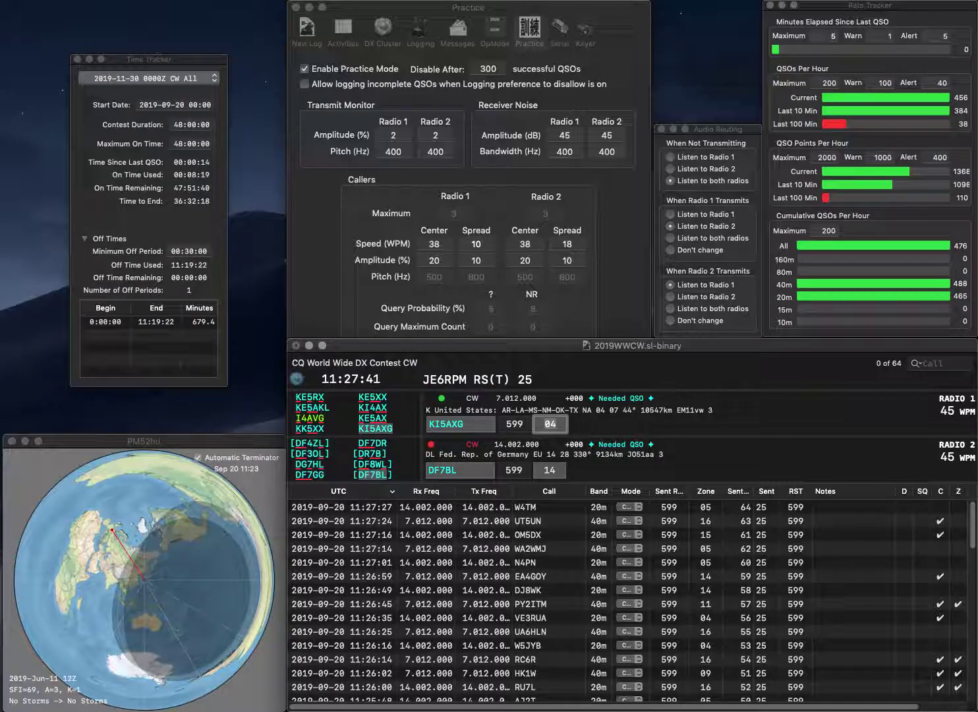
key(Return)
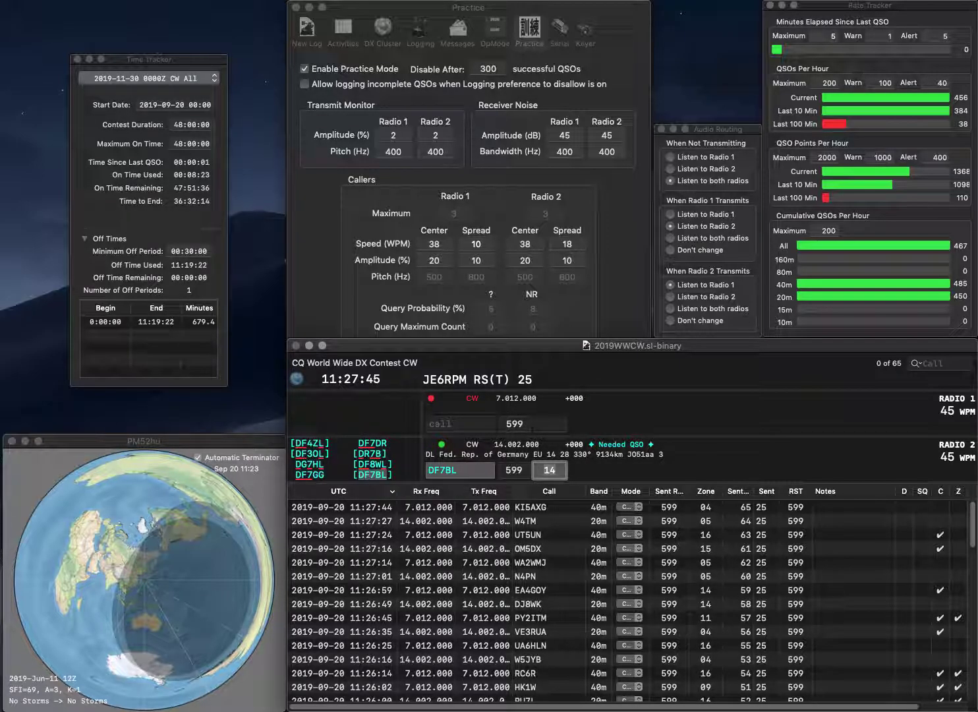
key(Return)
text(ZL3PAH)
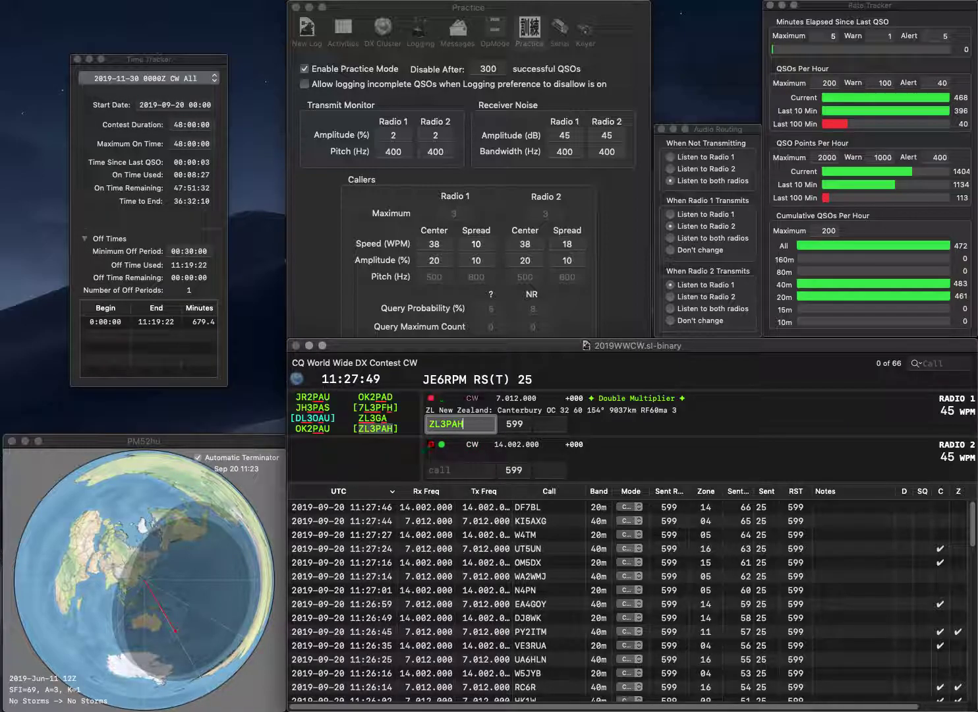
key(Return)
text(API)
key(Left)
key(Left)
key(Left)
text(N)
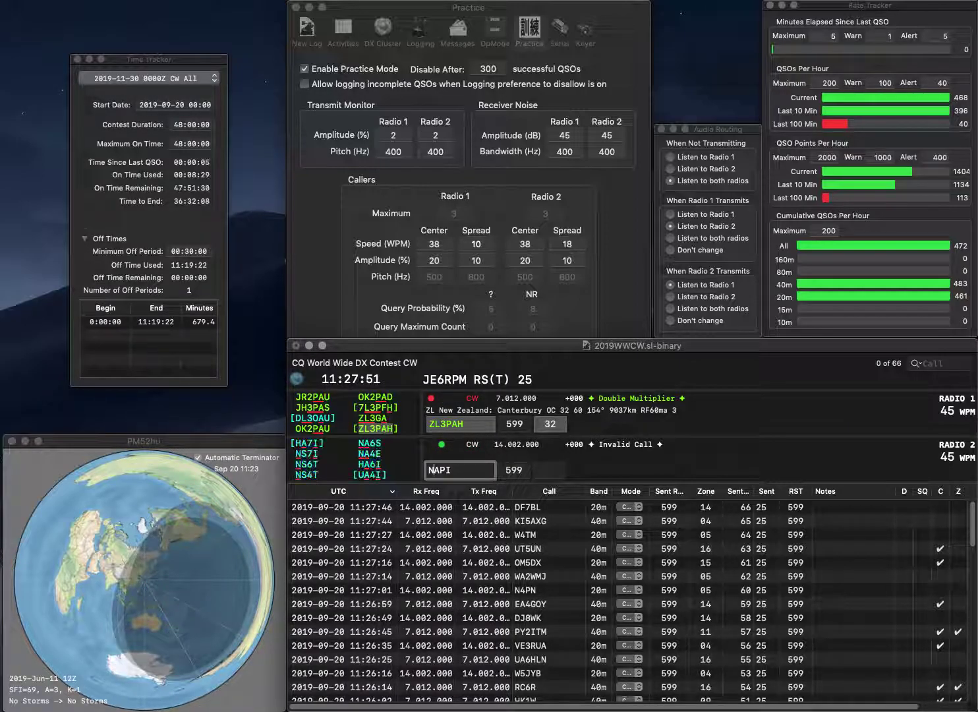
text(1)
key(Return)
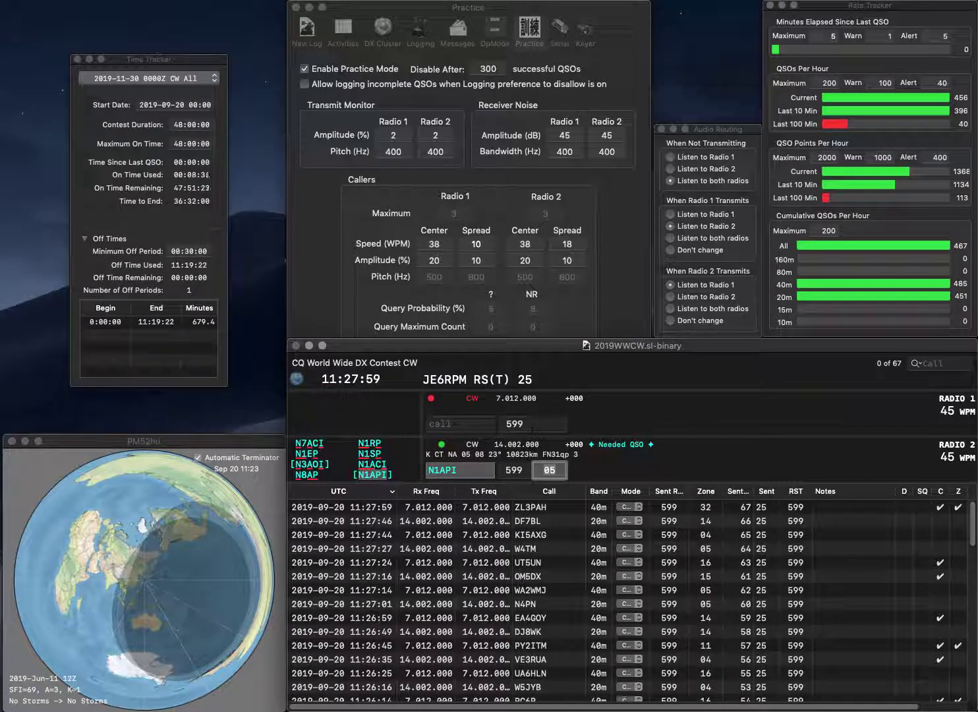
Enter G0MBA on Radio 1 and DL4RCE on Radio 2 with the exchange, and log both contacts
text(G0MBA)
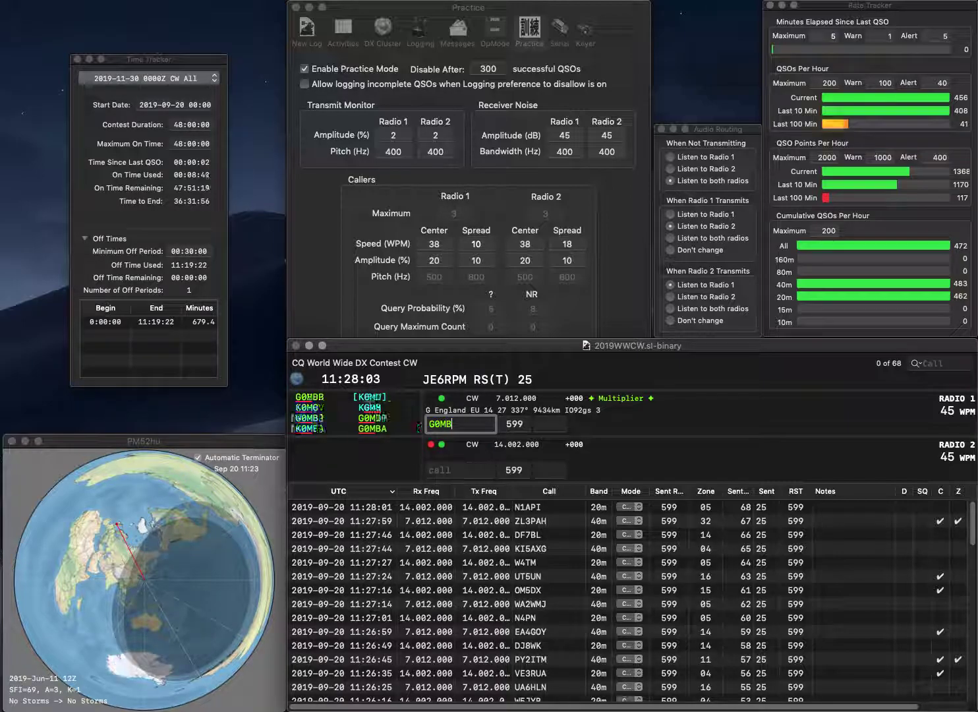
key(Return)
text(DL4RCE)
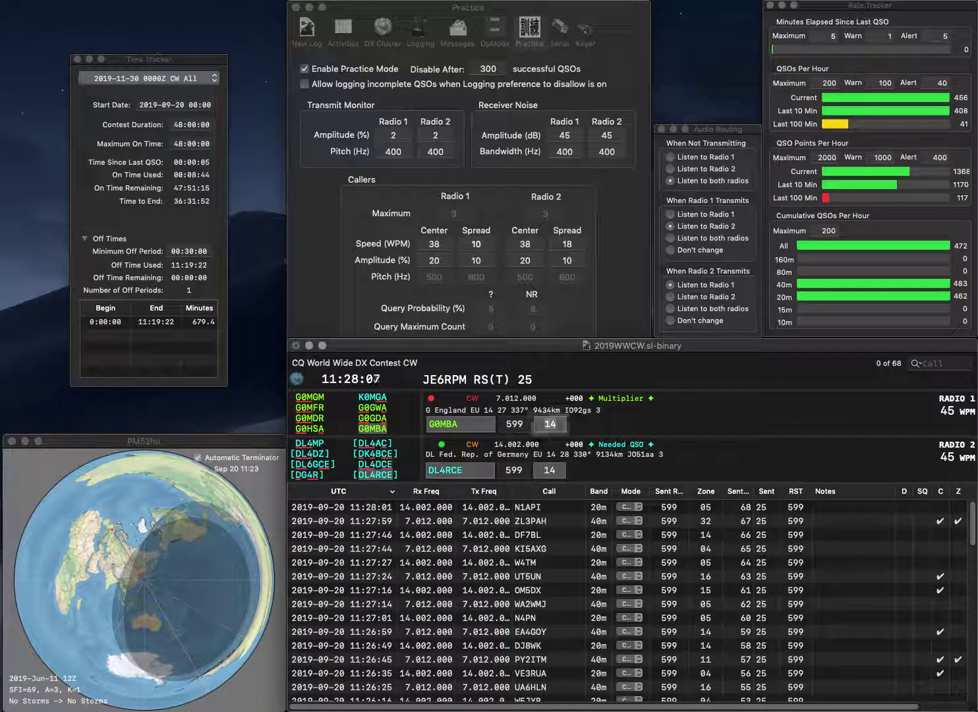
key(Return)
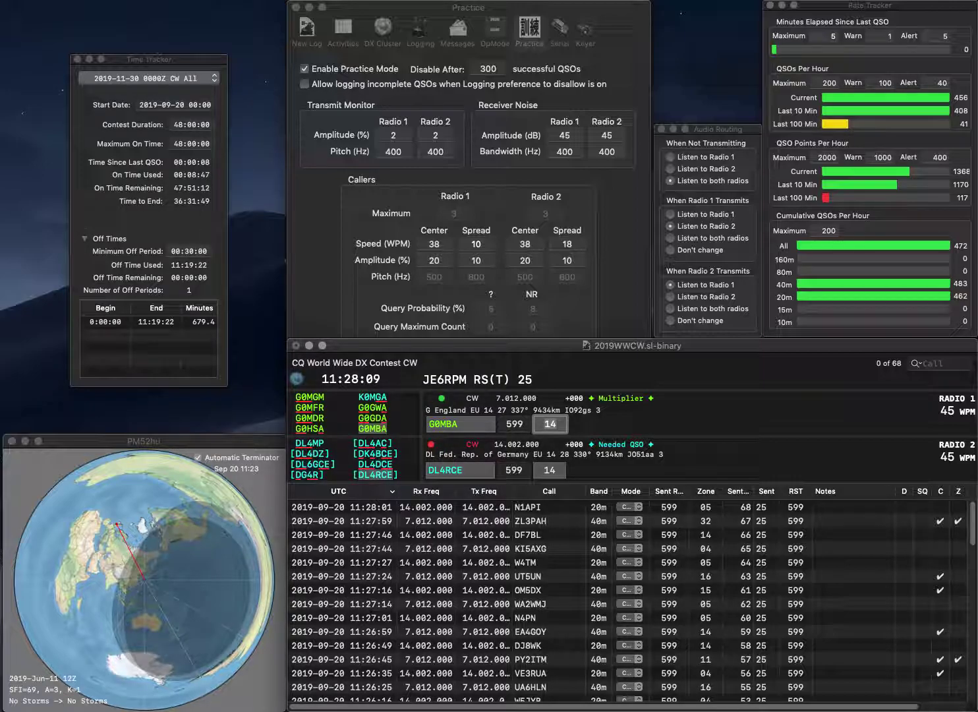
key(Return)
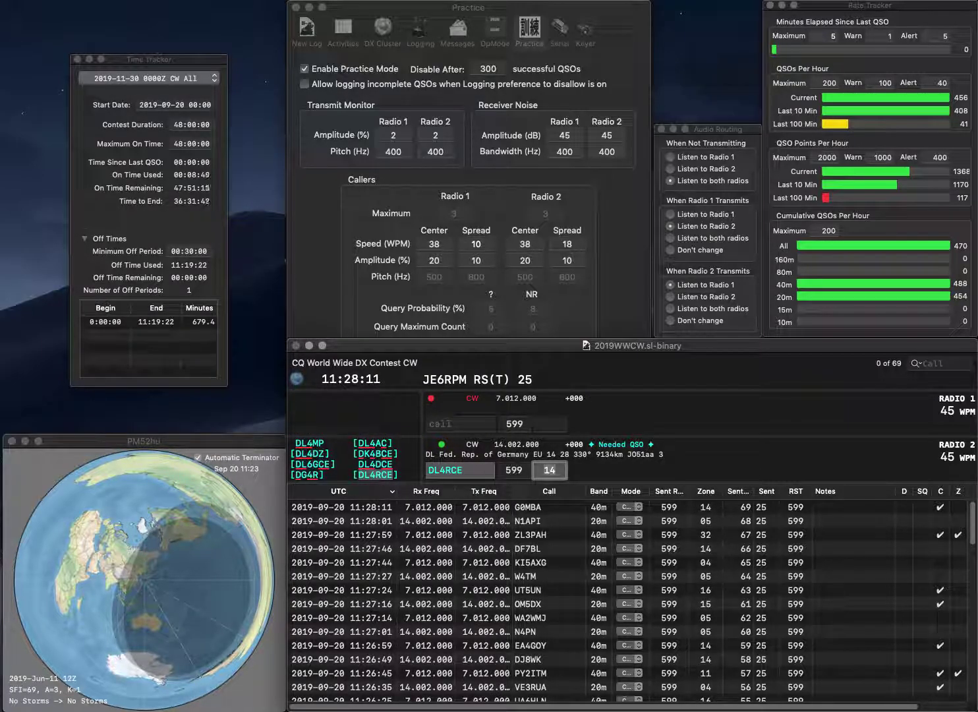
key(Return)
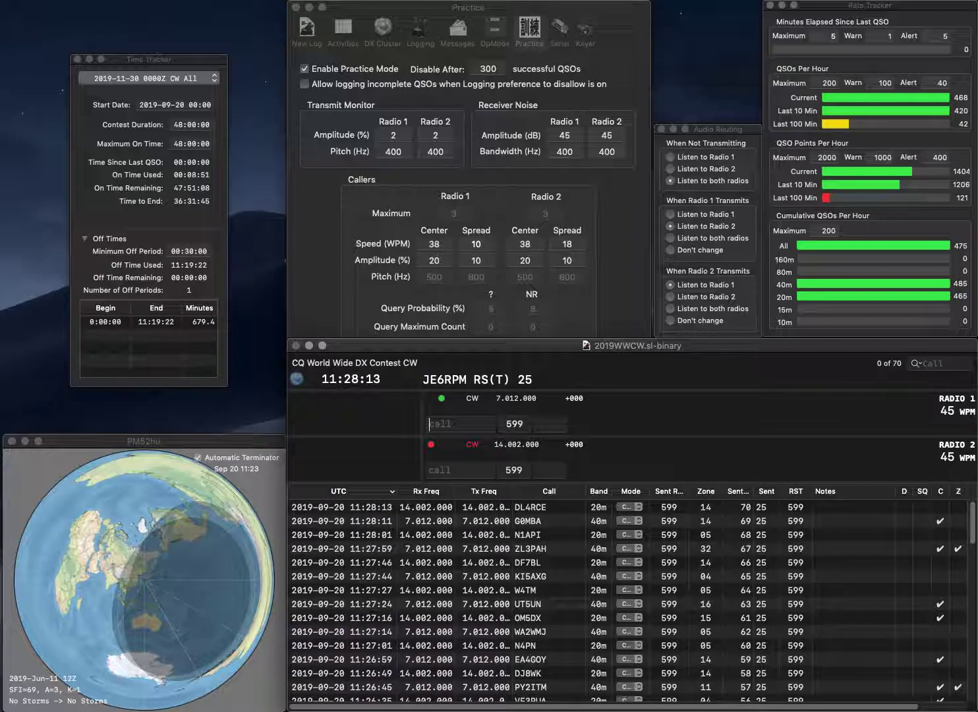
Enter 7J1ABD on Radio 1 and send the exchange
text(J1ABD)
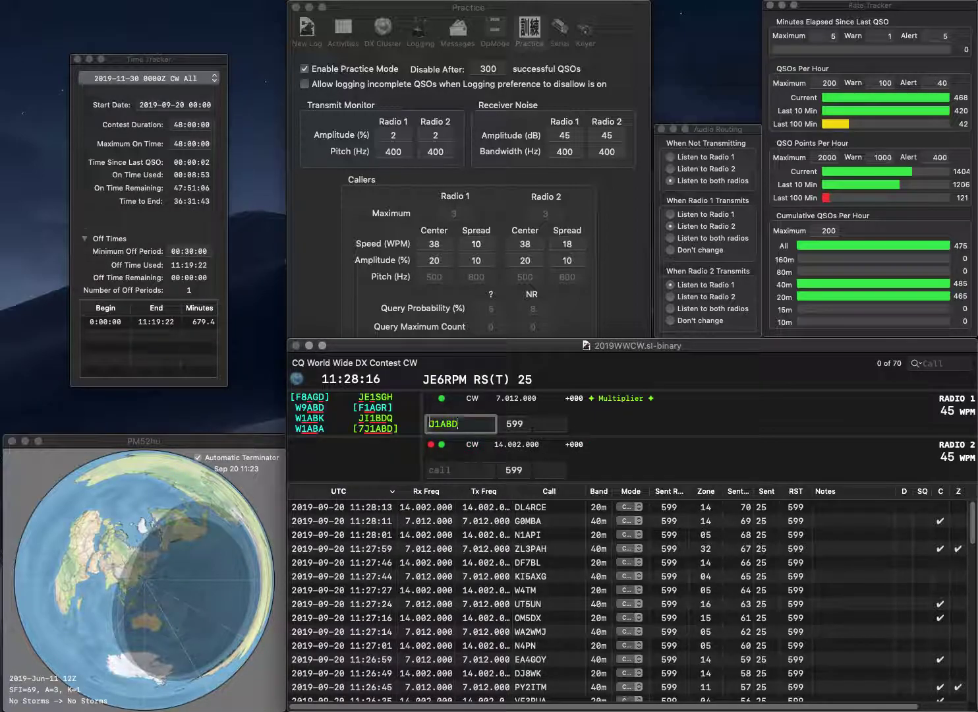
key(Home)
text(7)
key(Return)
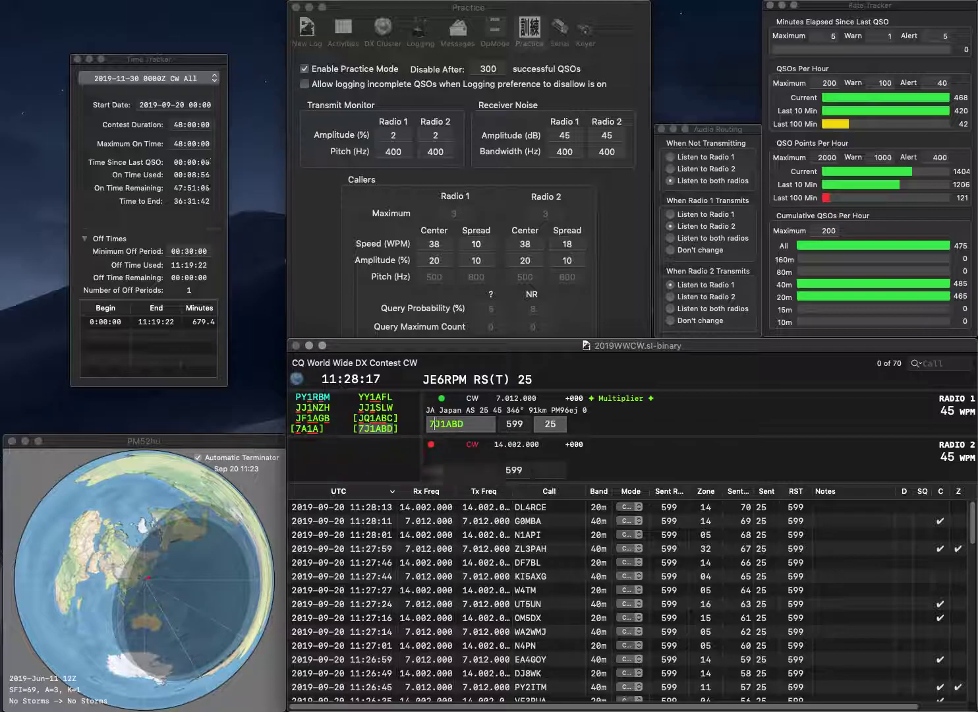
text(DK)
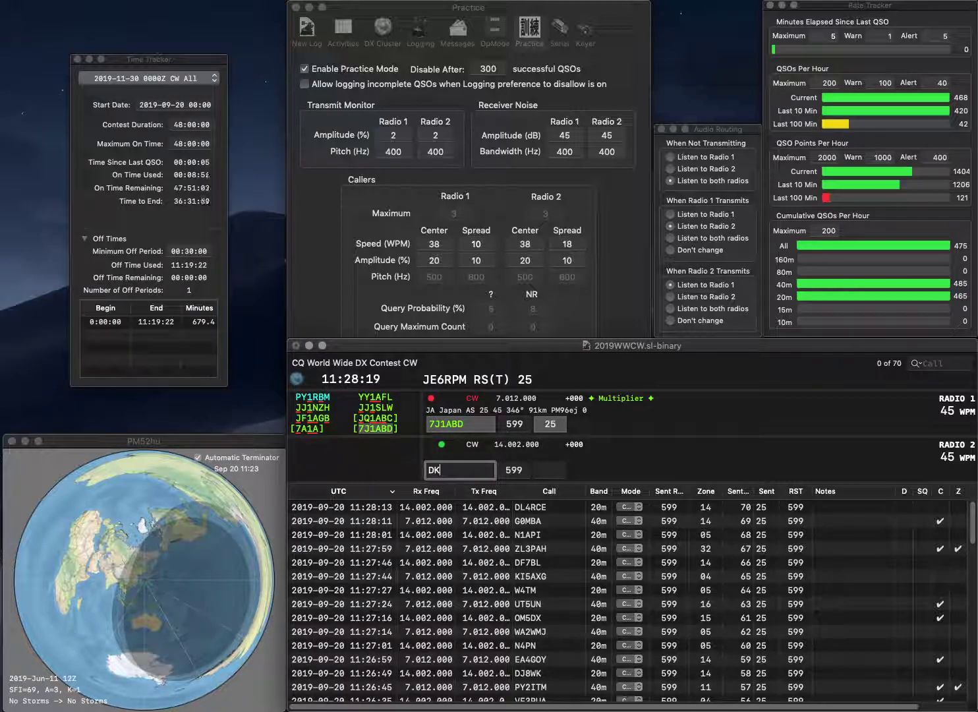
text(1RRS)
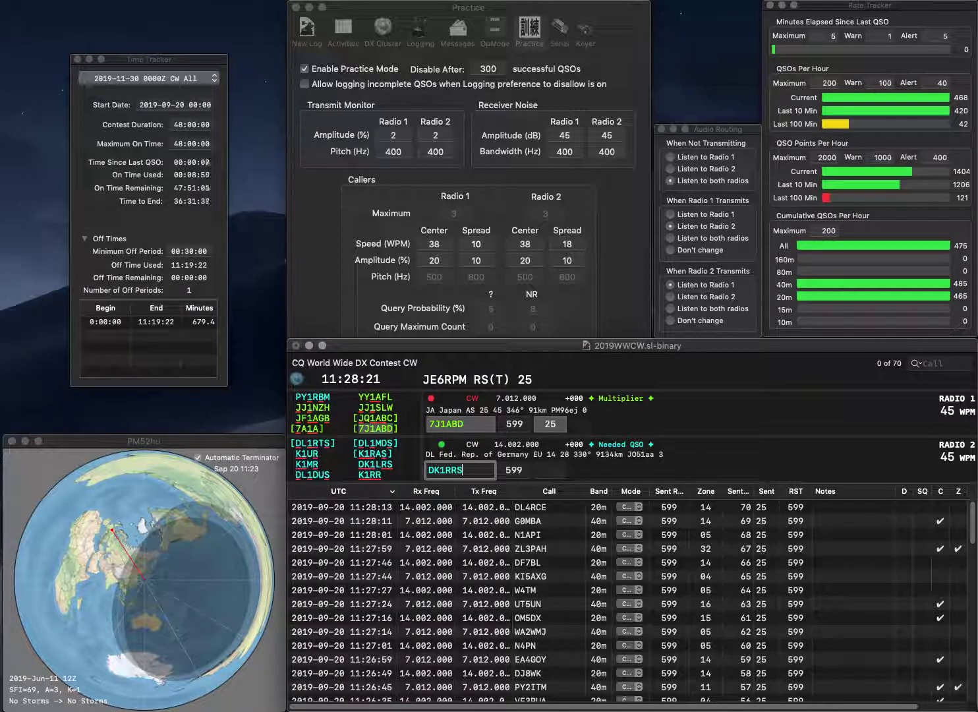
key(BackSpace)
key(BackSpace)
key(BackSpace)
text(LRS)
key(Return)
text(14)
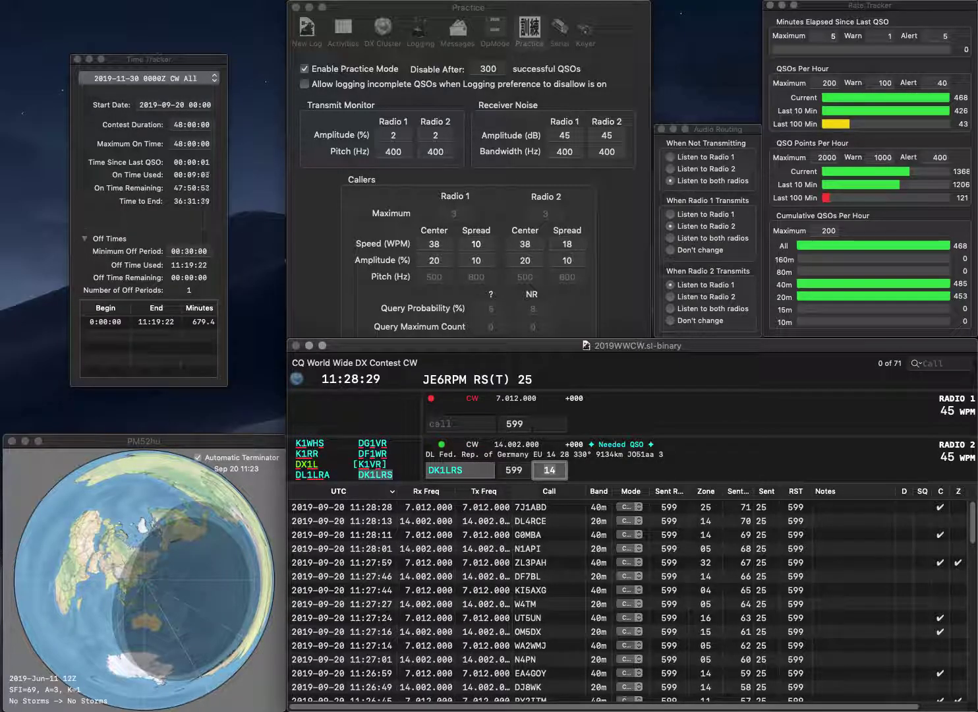
key(Return)
text(SP9SPJ)
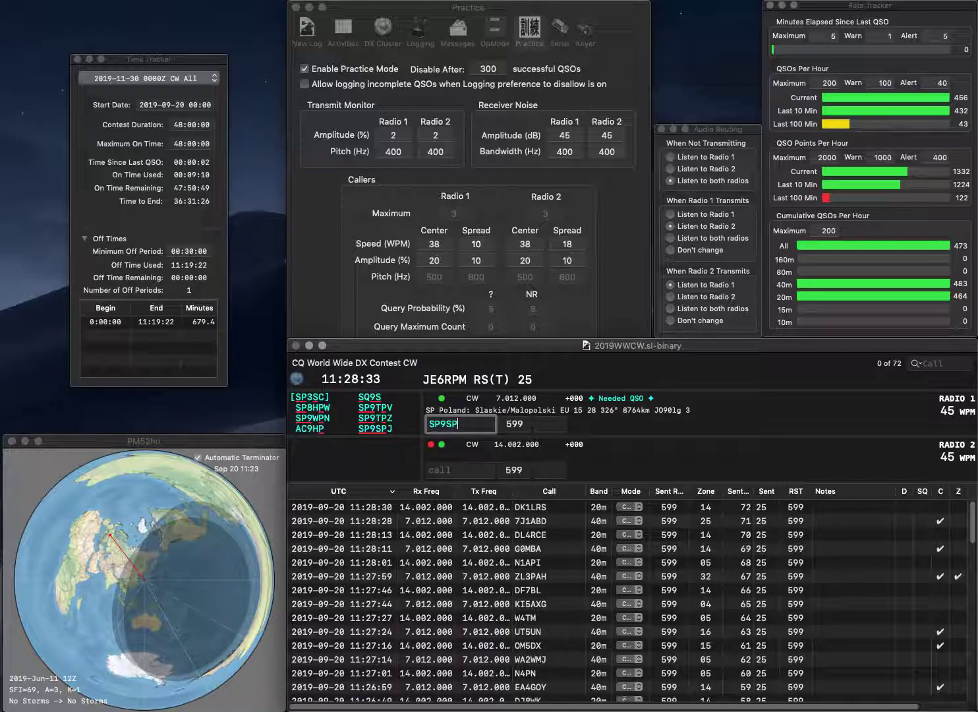
key(Return)
text(SV1R)
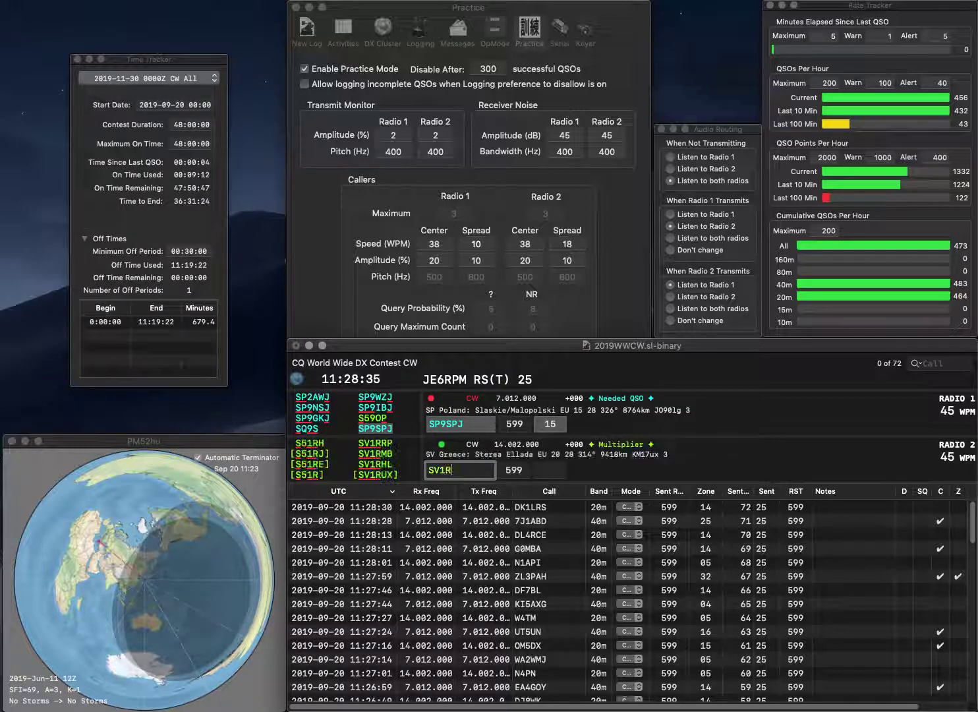
text(FX)
key(Return)
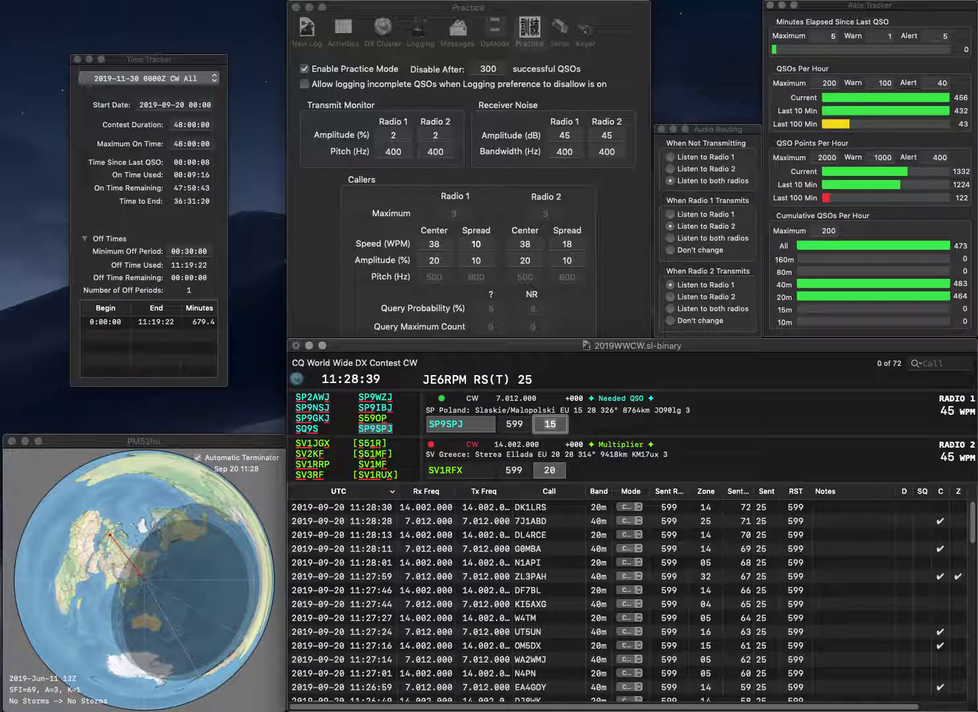
key(Return)
key(space)
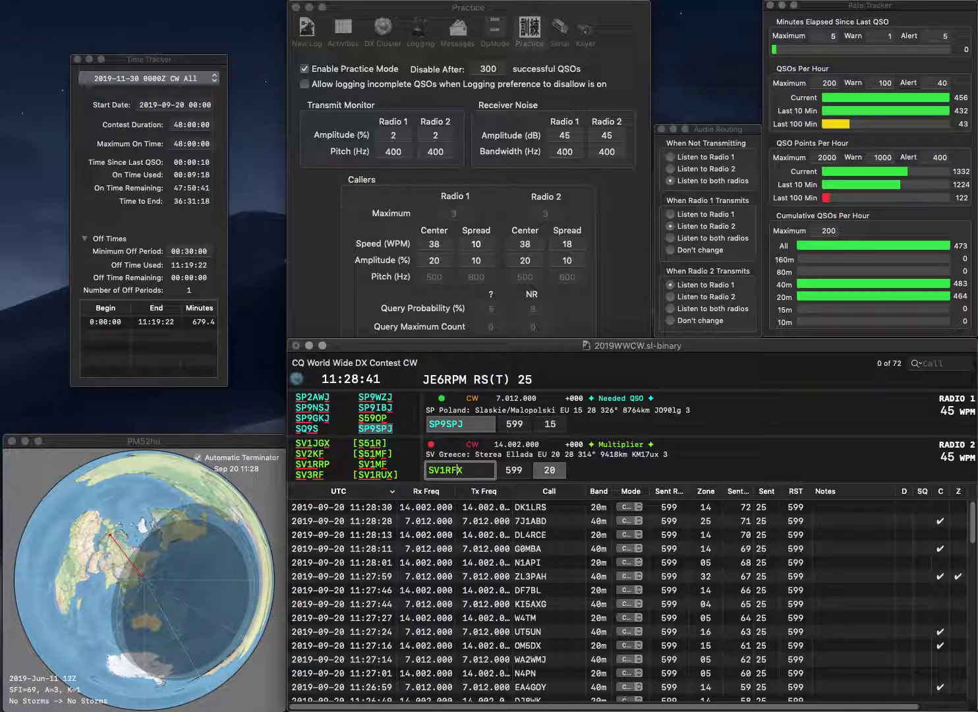
key(BackSpace)
text(U)
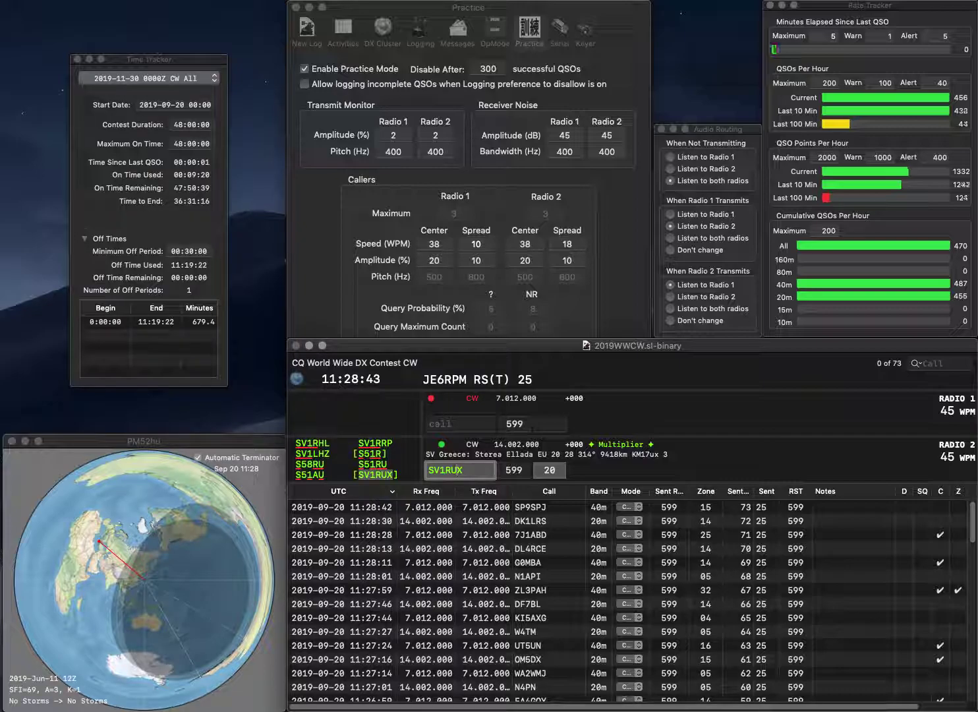
key(Return)
text(KG2E)
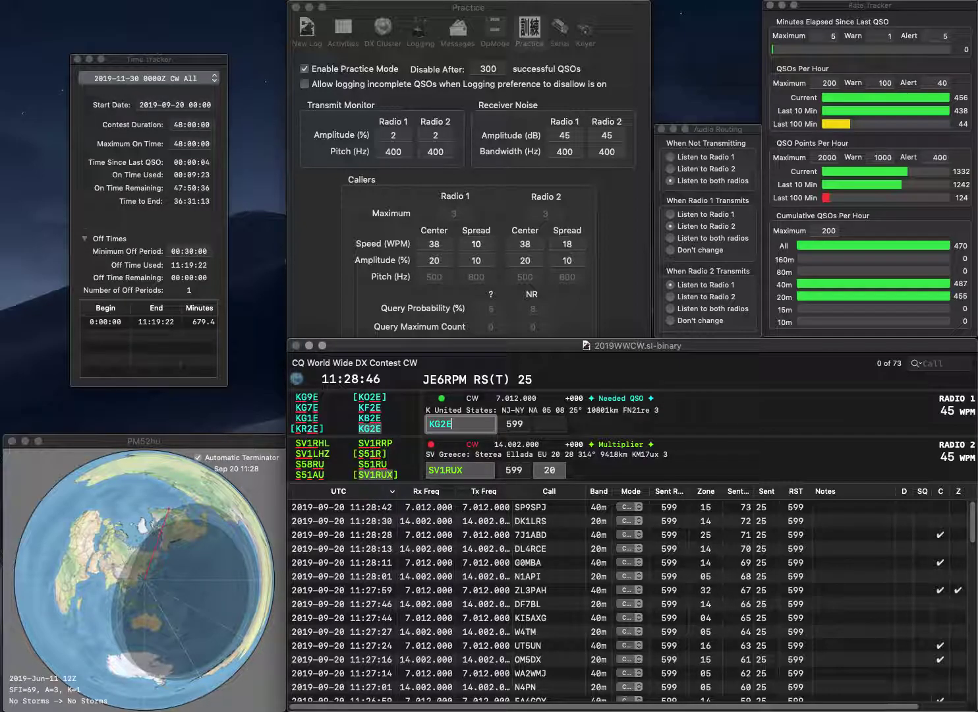
key(Return)
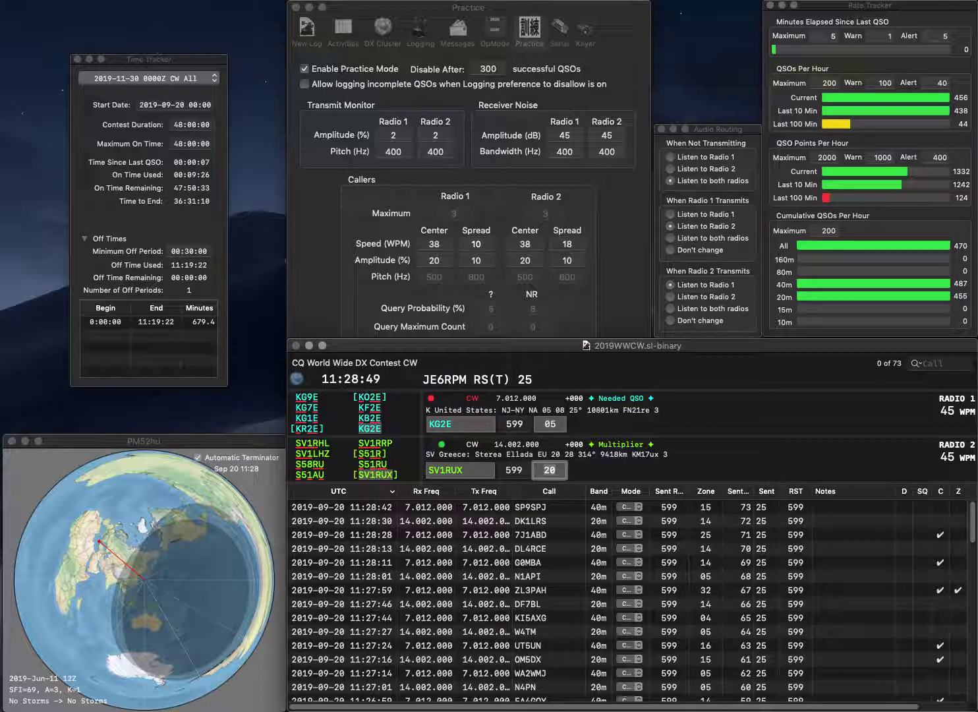
key(Return)
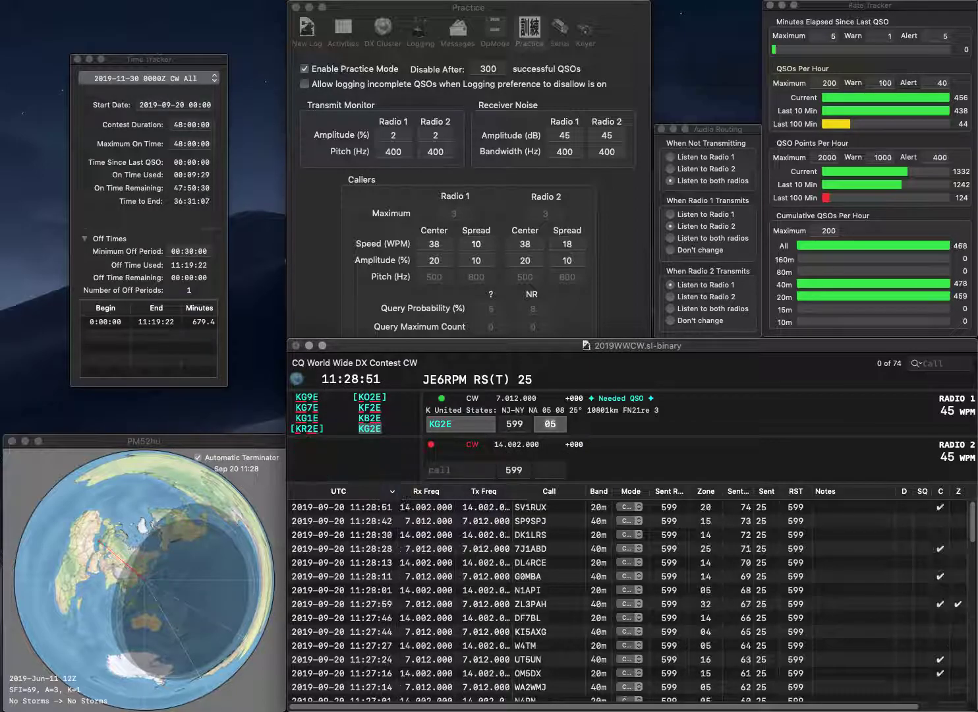
key(Return)
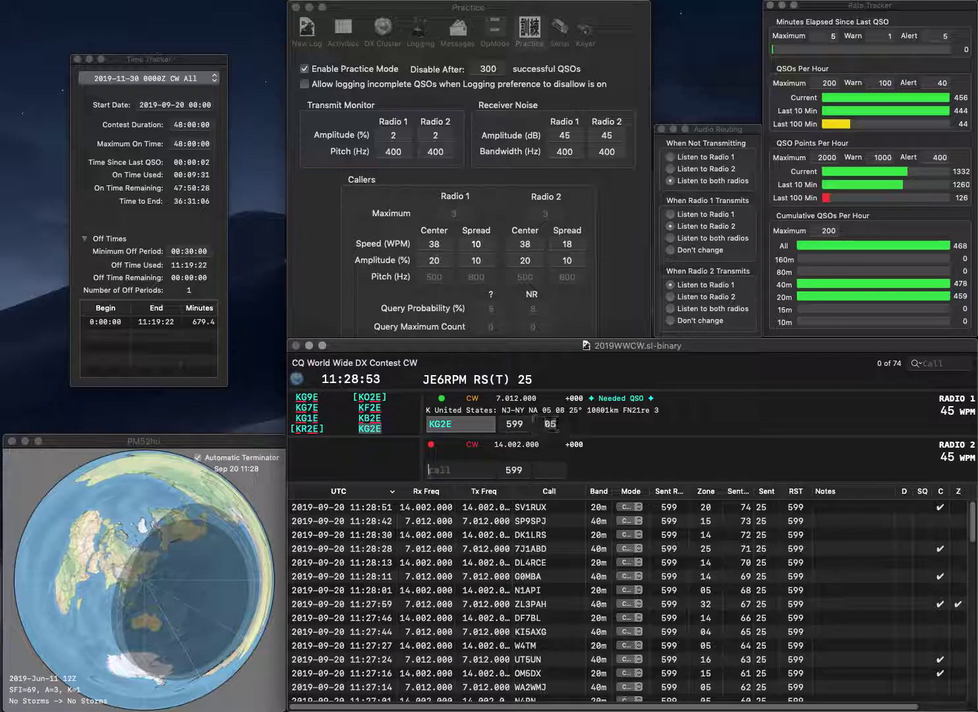
text(K2N)
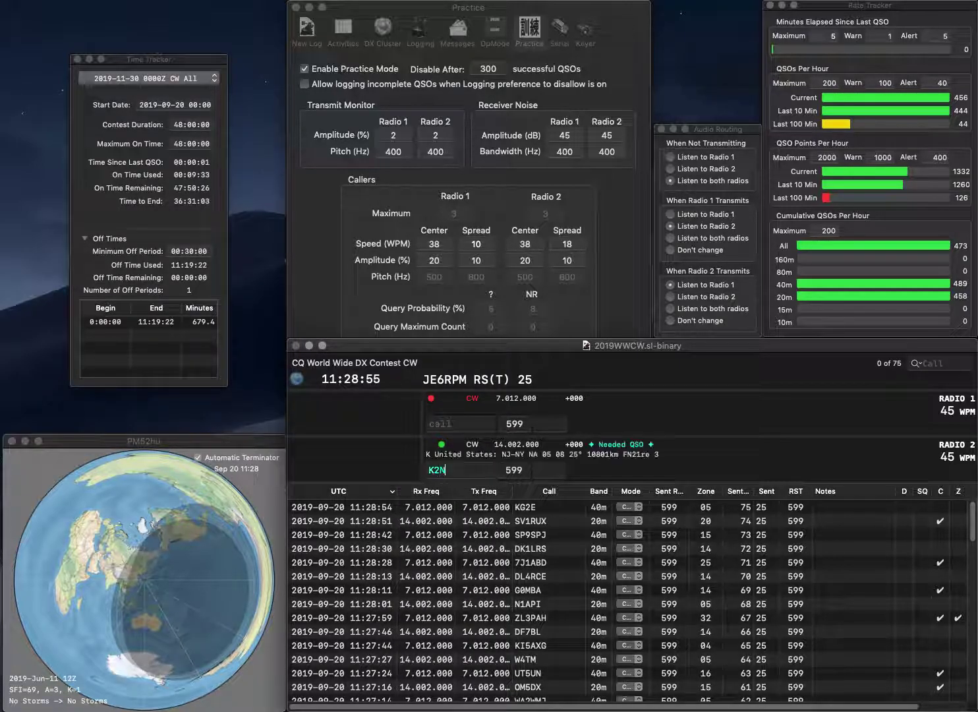
text(V/2)
key(Return)
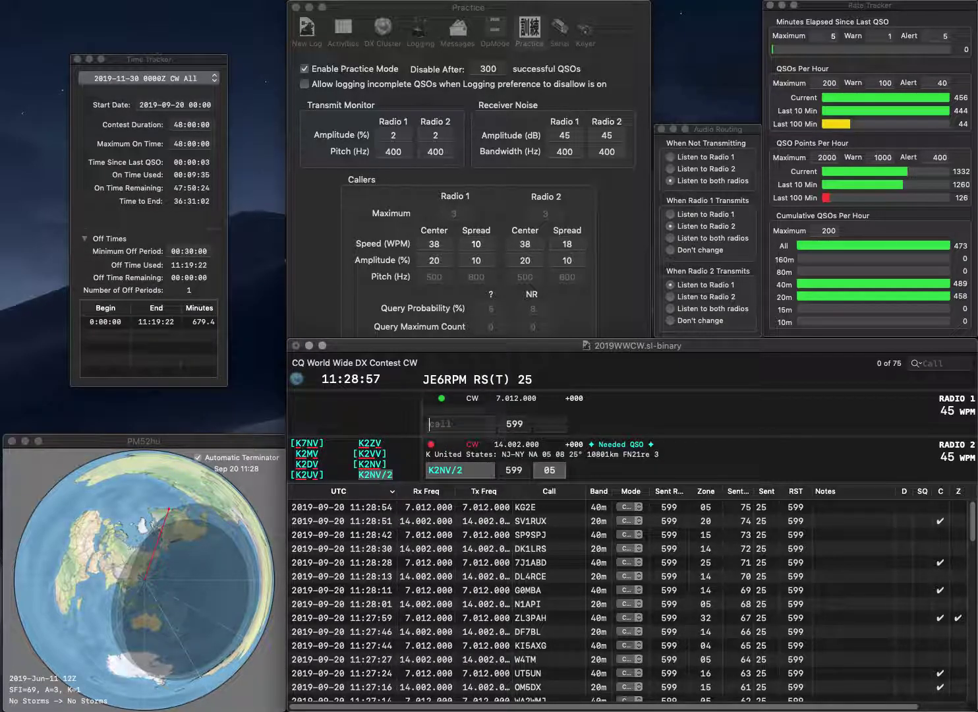
text(1ADU)
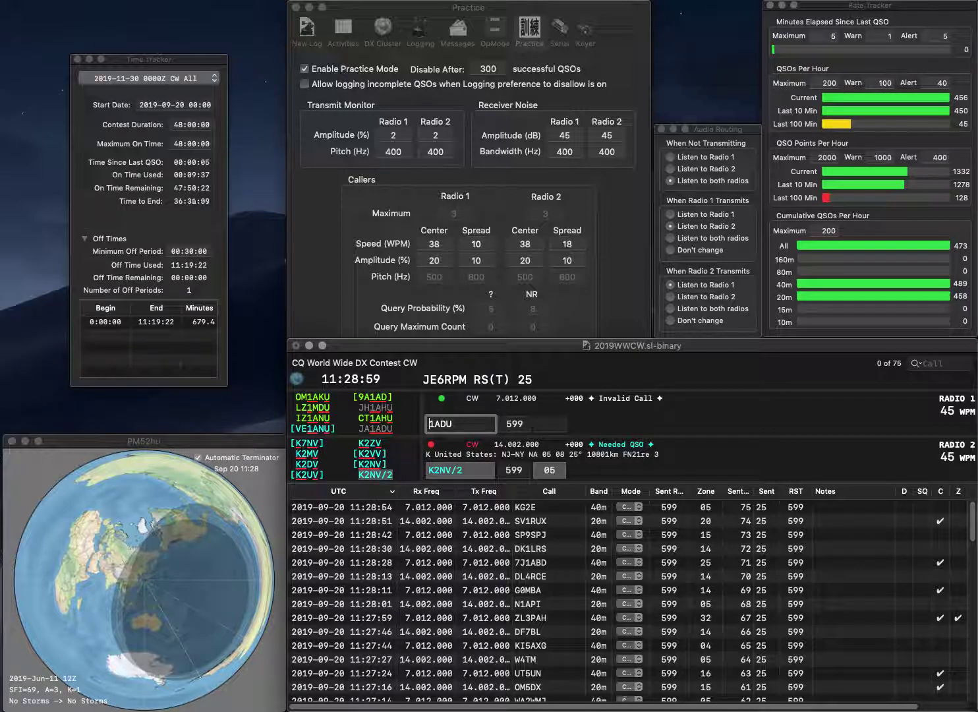
text(JA)
key(Return)
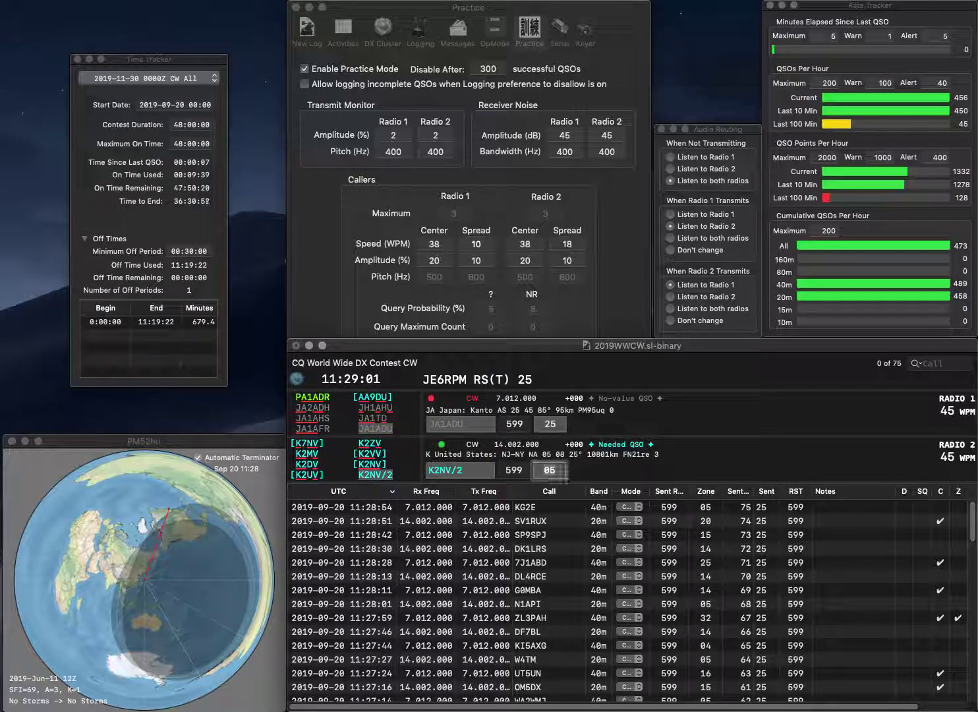
key(Return)
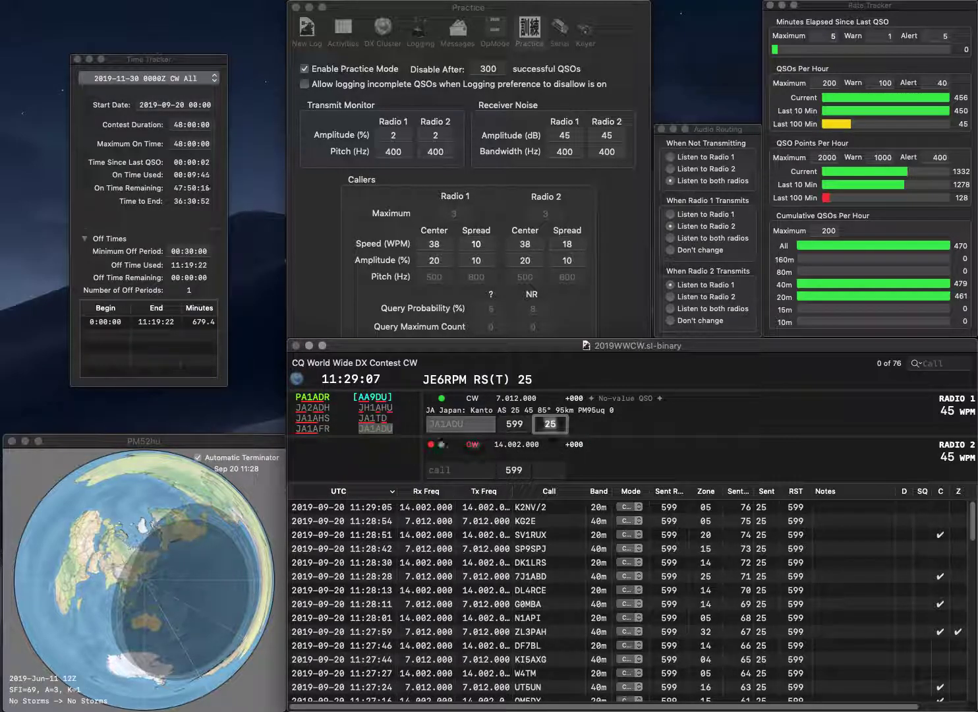
key(Return)
text(K5AAD)
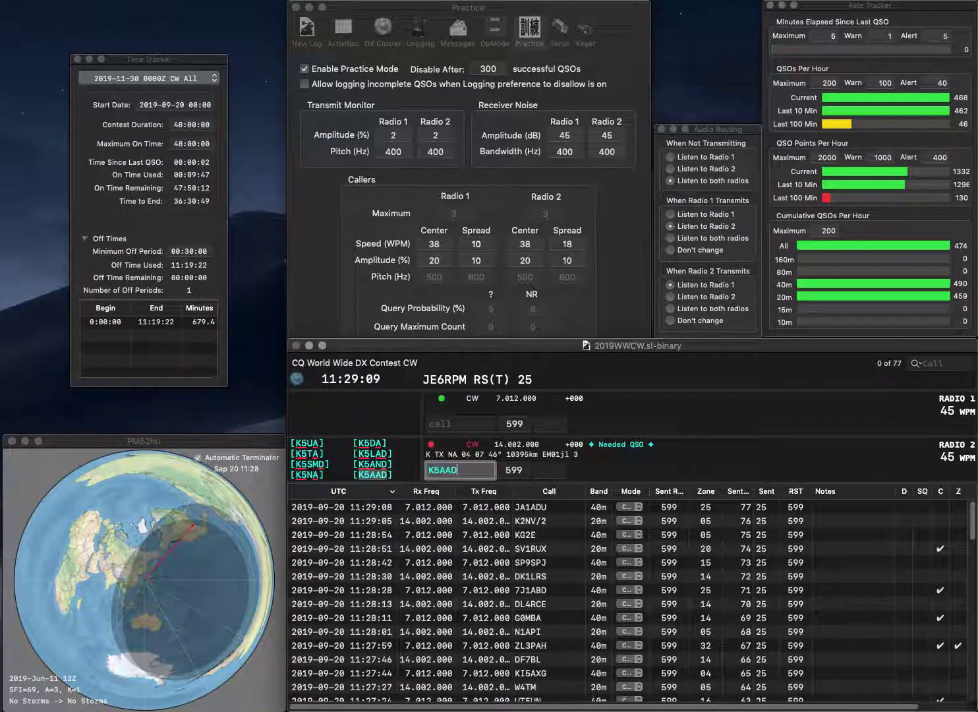
key(Return)
text(SO7O)
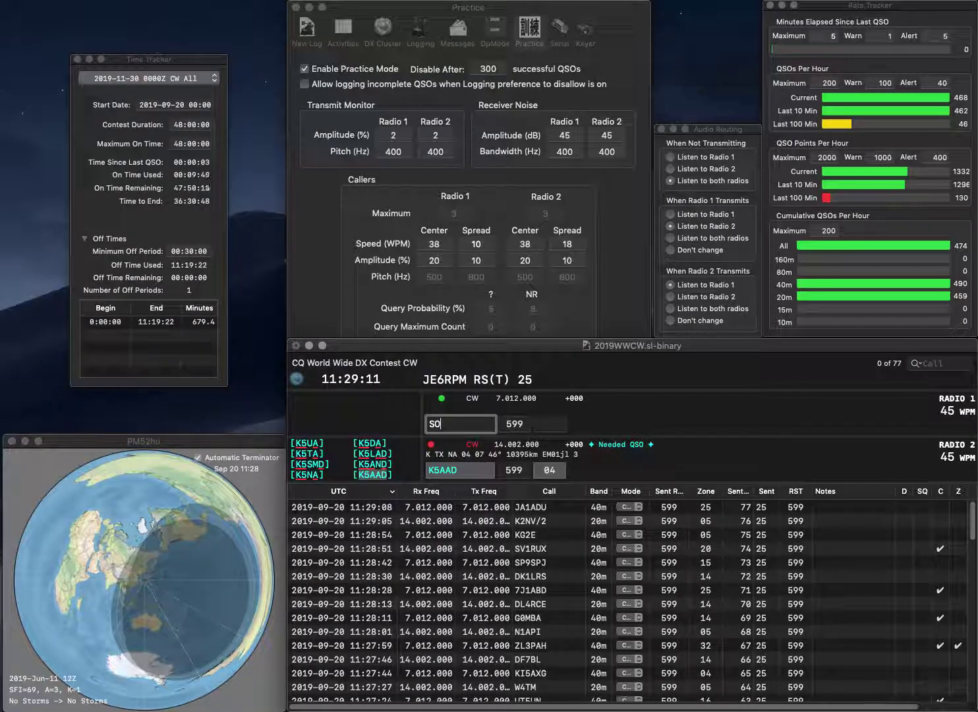
key(Return)
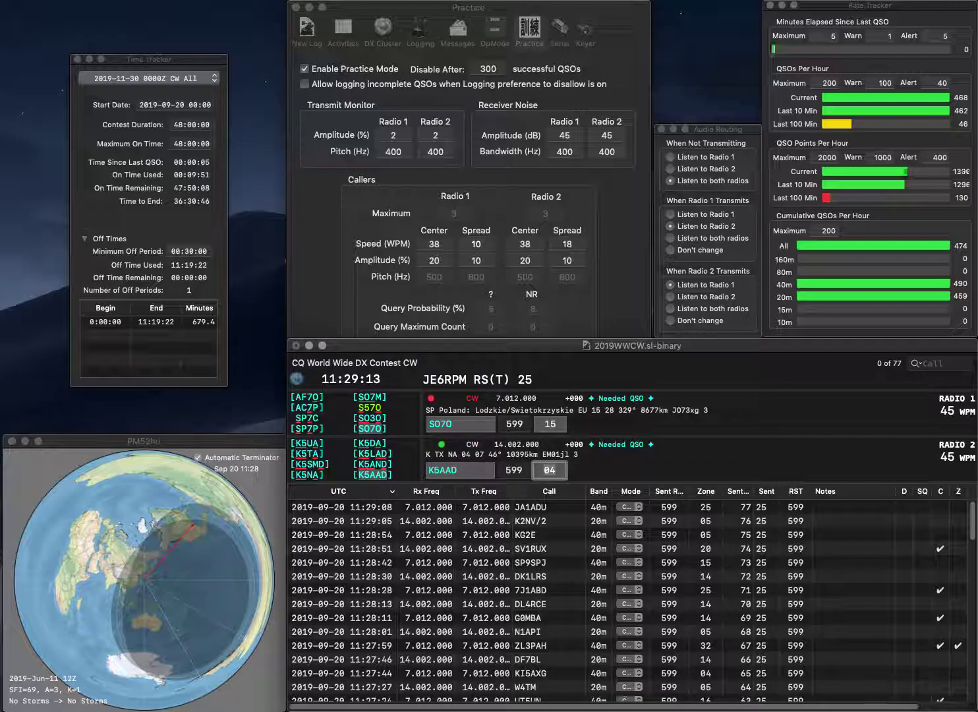
click(550, 424)
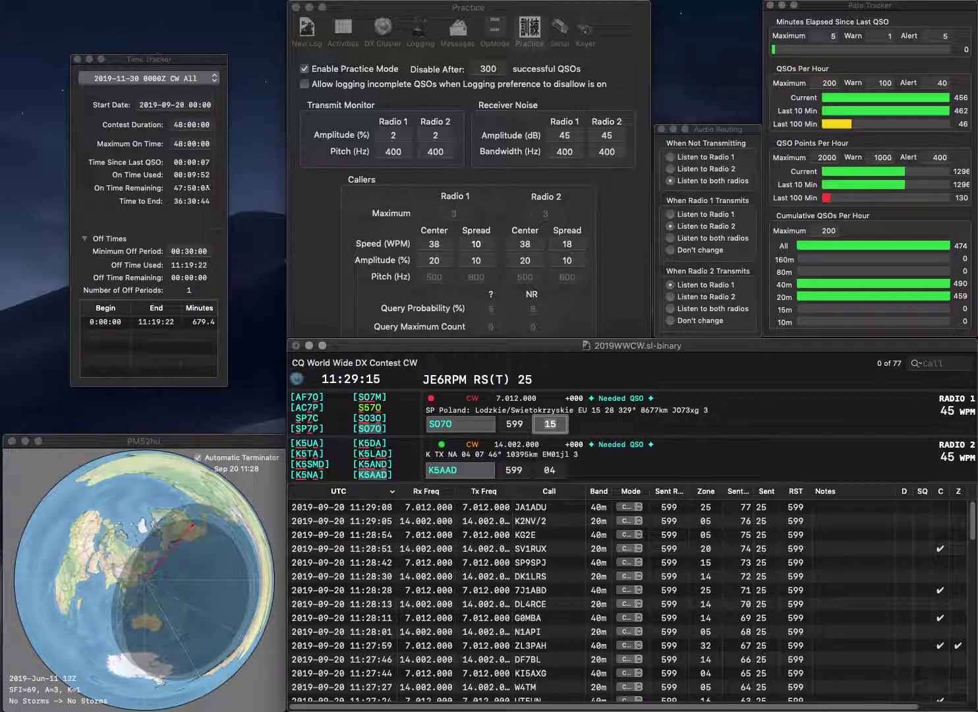
key(Return)
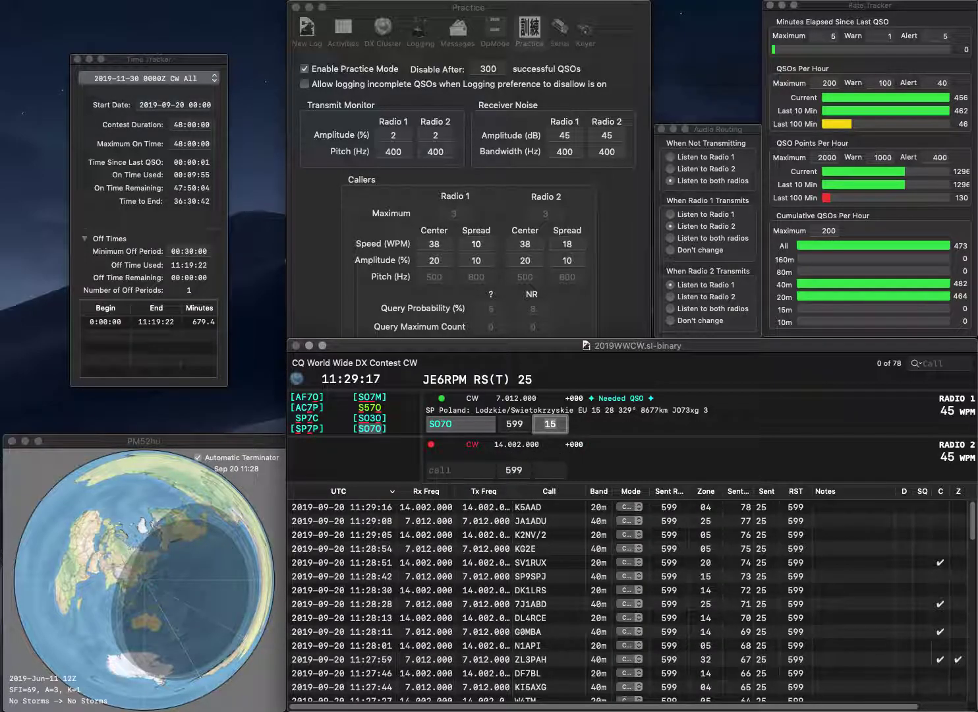
Log the SO7O contact on Radio 1, and enter K6CIS on Radio 2 with the exchange
key(Return)
text(K6CIS)
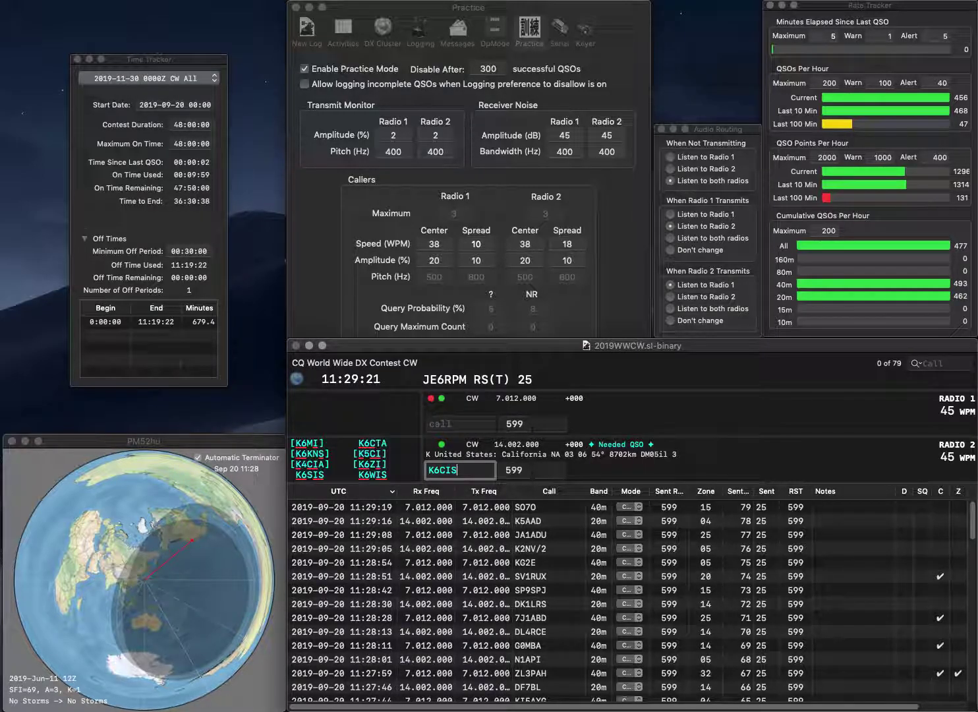
key(Return)
Enter J7MB on Radio 1, shorten it to the partial call 7MB, and send it to the caller
text(J7MB)
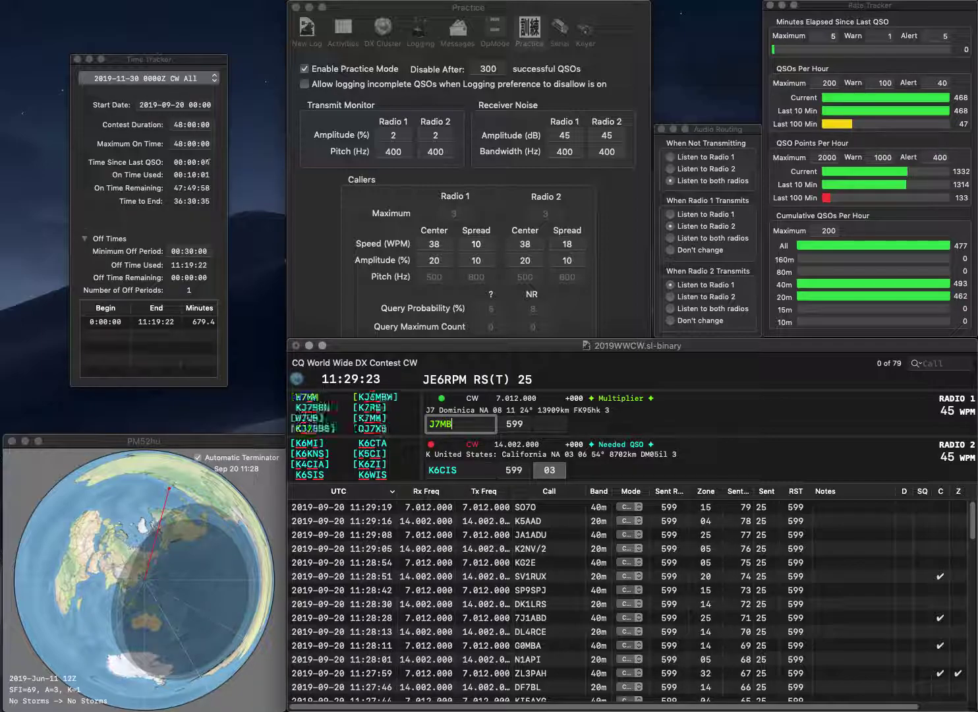
key(Home)
key(Delete)
key(Return)
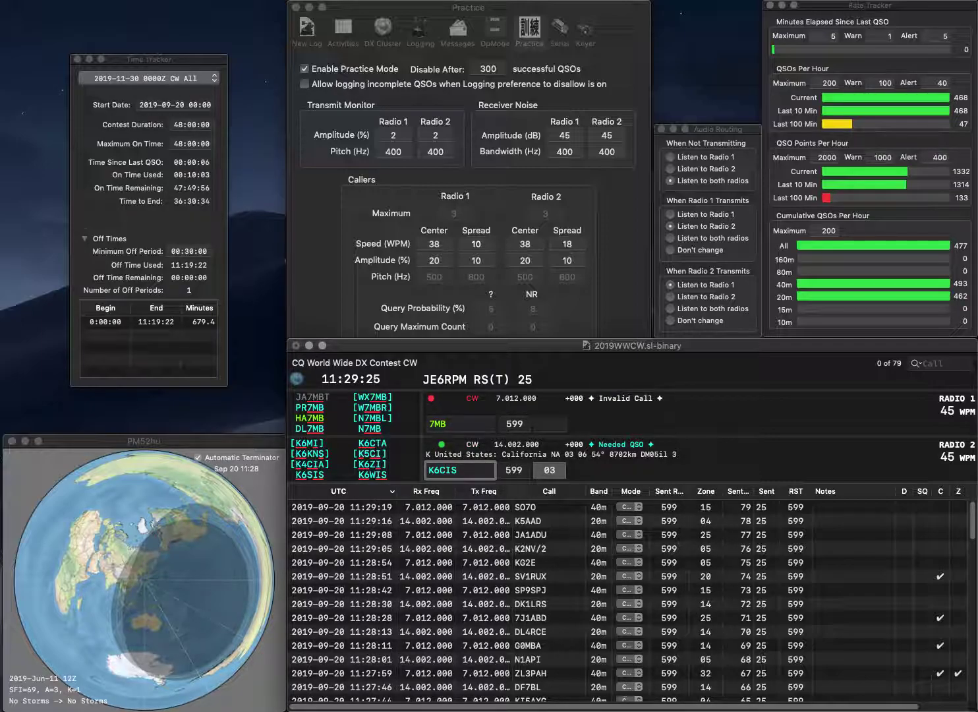
Correct the Radio 2 call to K6CSH and complete the Radio 1 call as HA7MB, logging both contacts
key(BackSpace)
key(BackSpace)
text(SH)
key(Return)
text(HA)
key(Return)
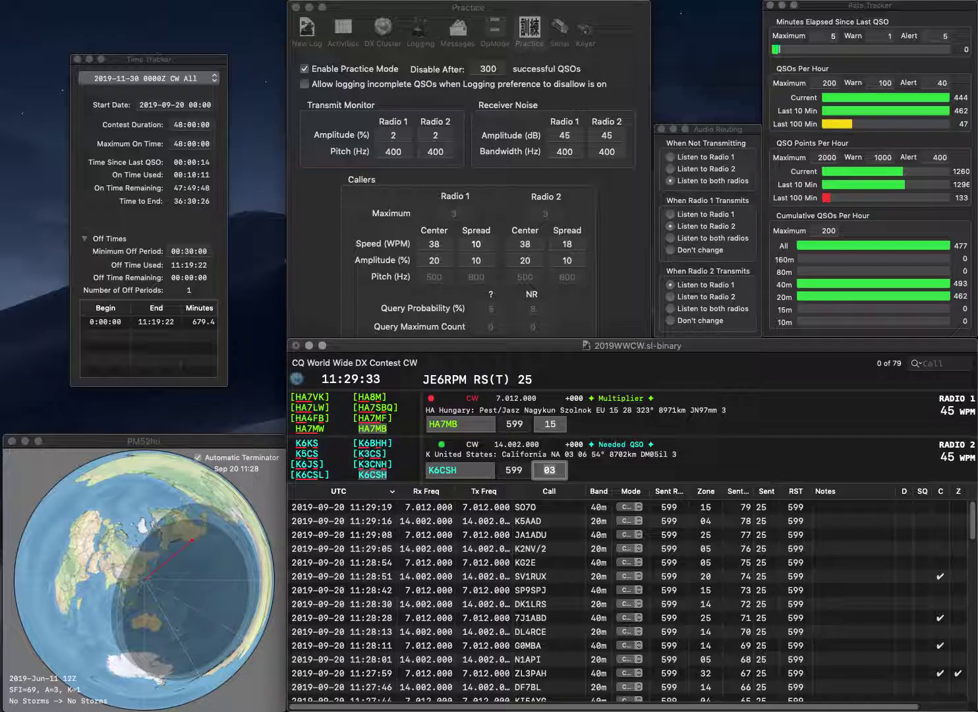
key(Return)
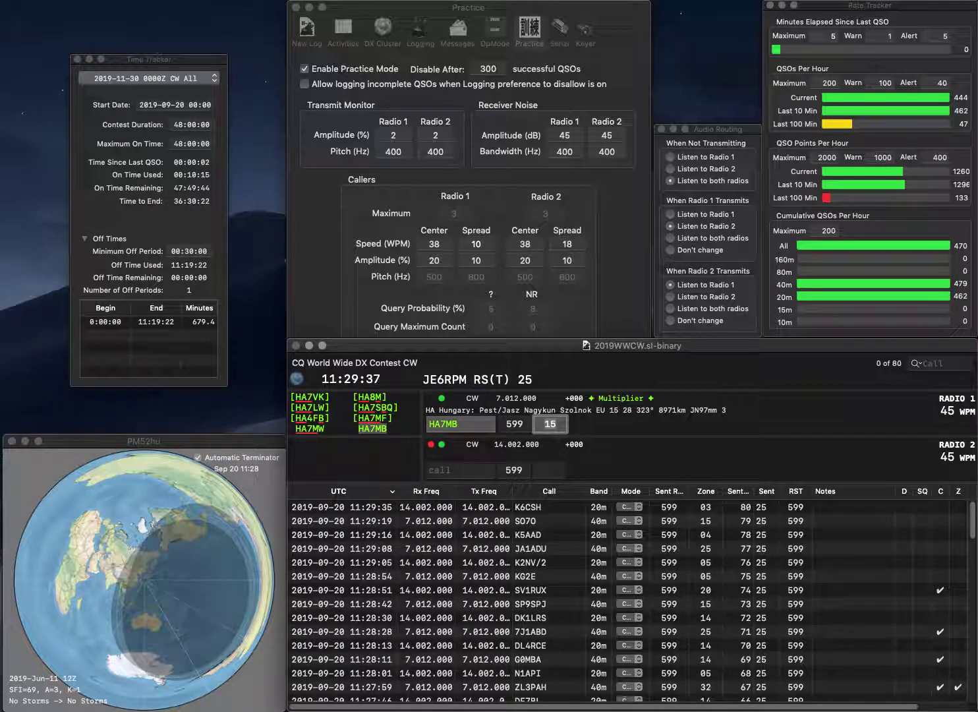
key(Return)
text(N1)
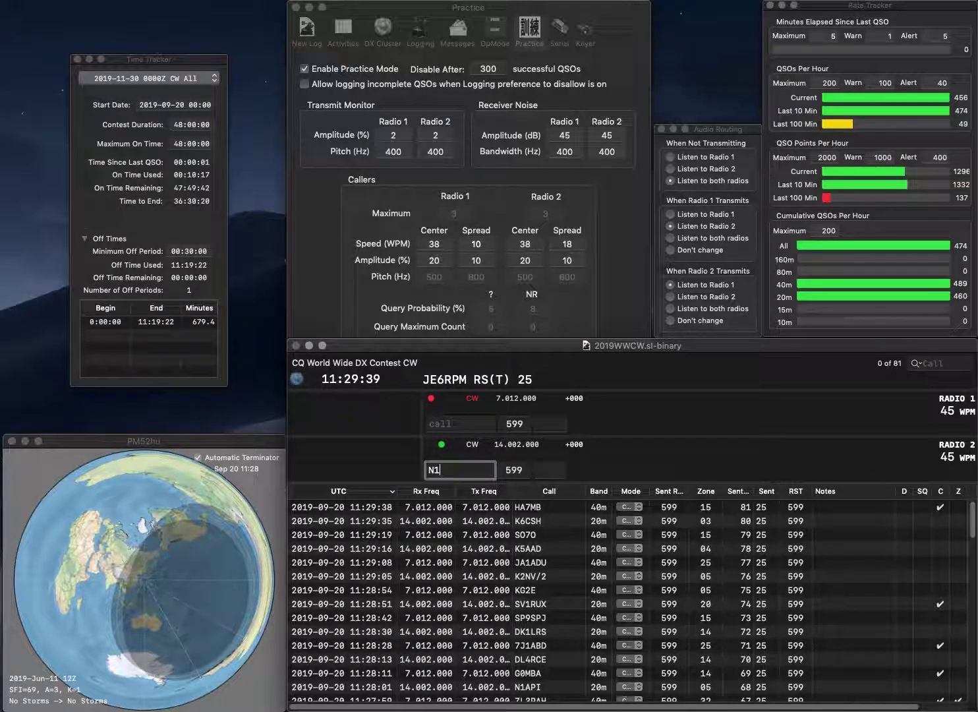
text(ZX)
key(Return)
text(JF7PHE)
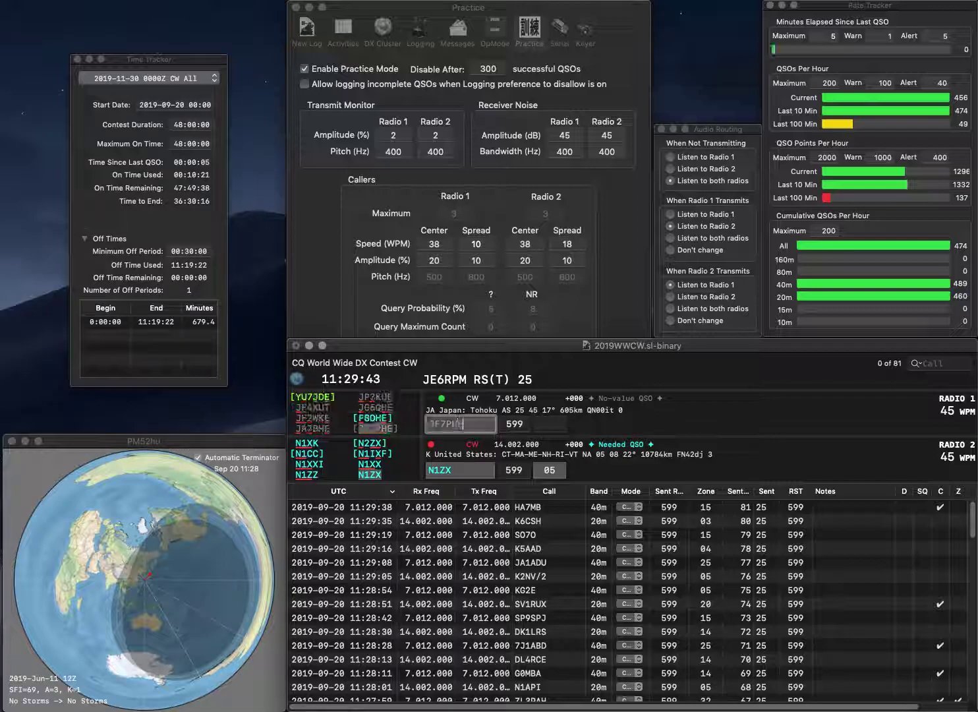
key(Return)
key(Return)
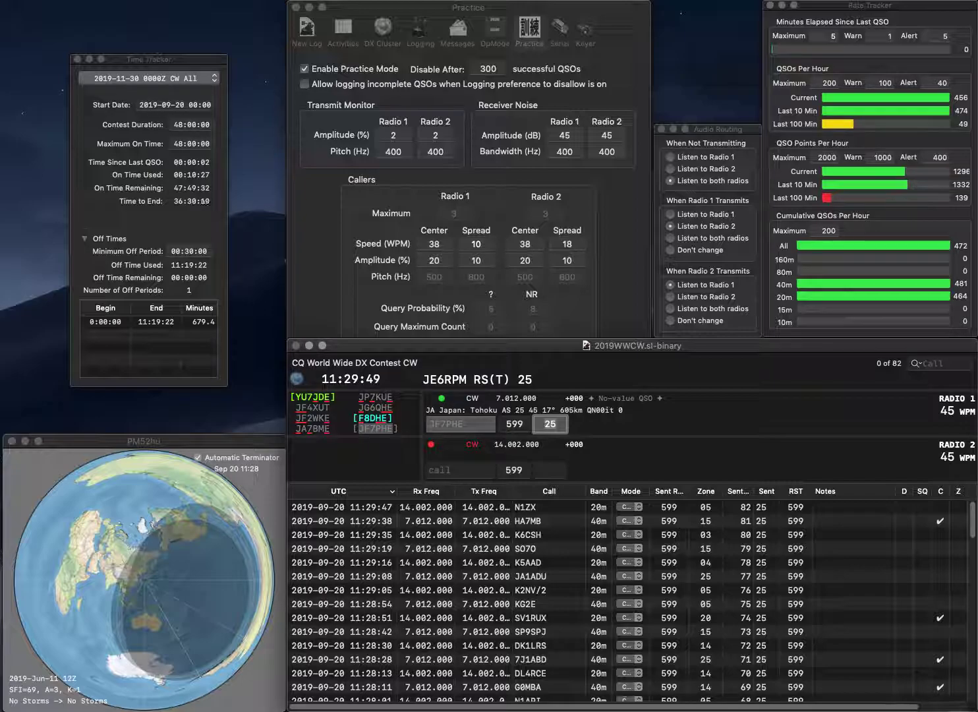
key(Return)
text(4TO)
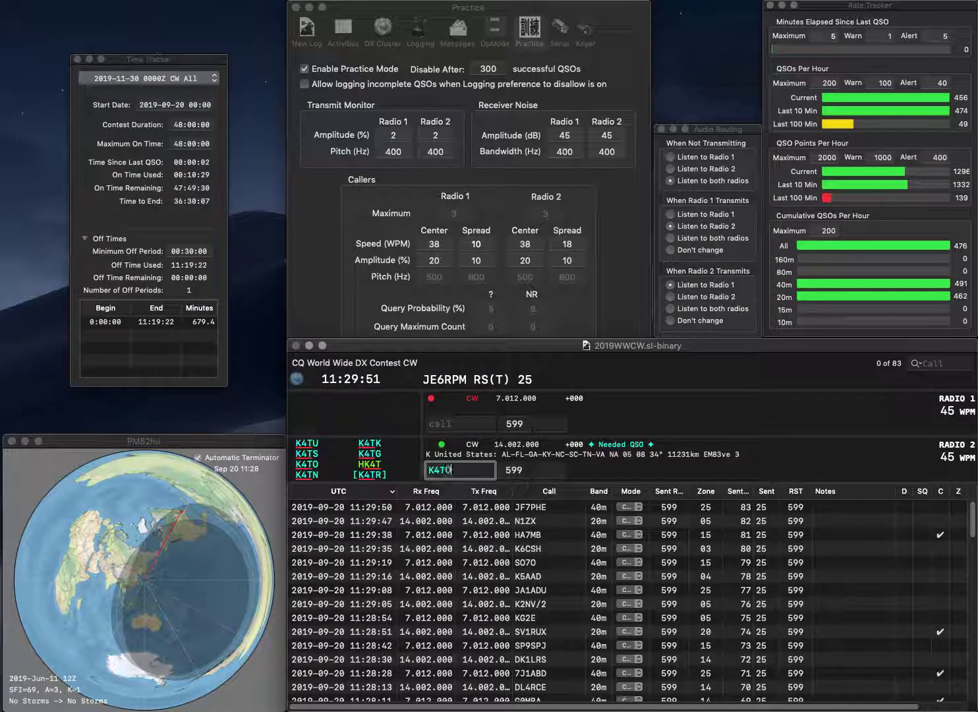
key(Return)
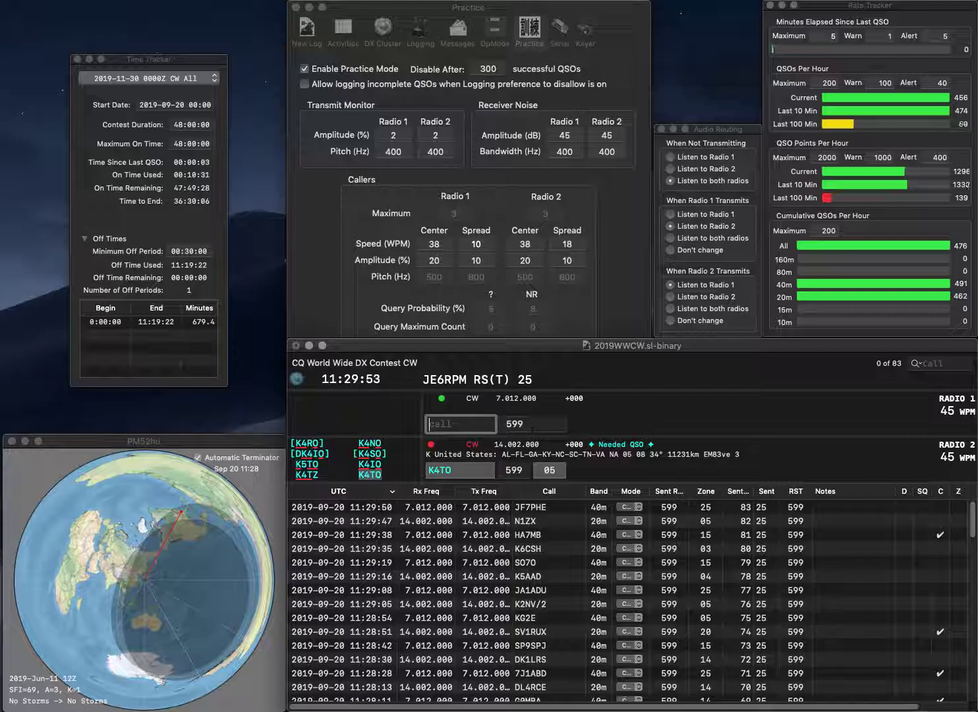
text(ON4UN)
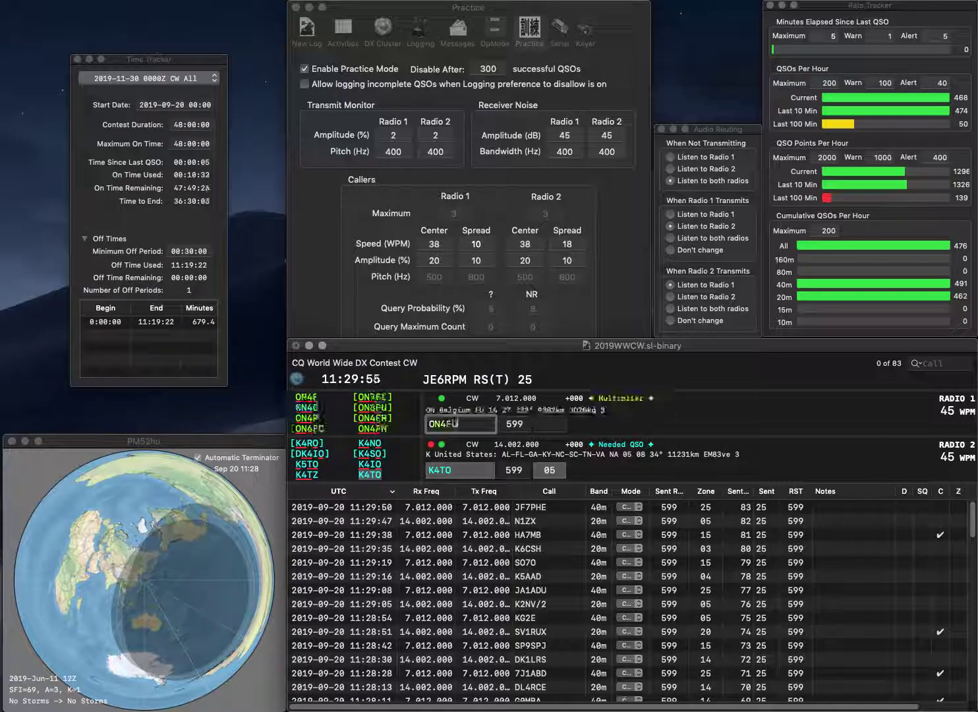
key(Return)
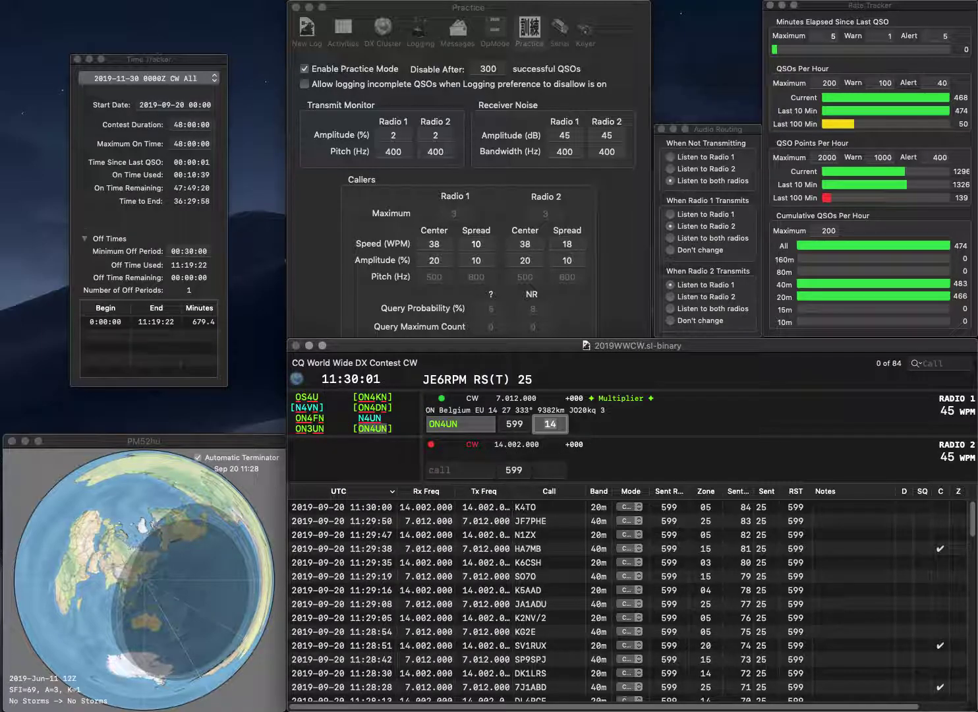
key(Return)
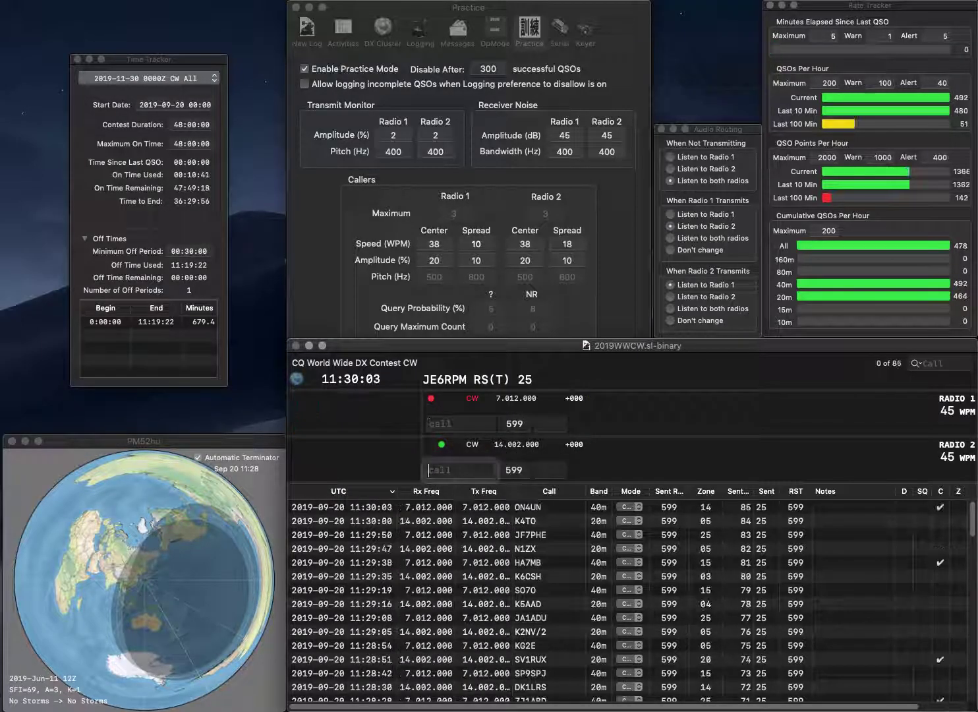
Send the partial call 9D on Radio 2, and enter KI7RM on Radio 1 with the exchange
text(9D)
key(Return)
text(KI7RM)
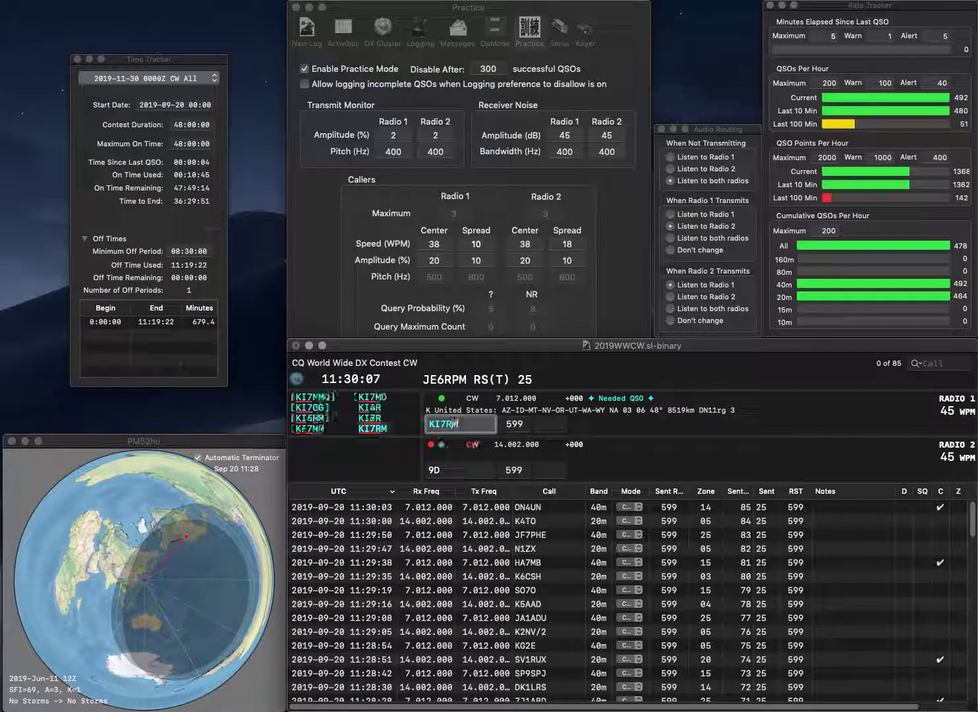
key(Return)
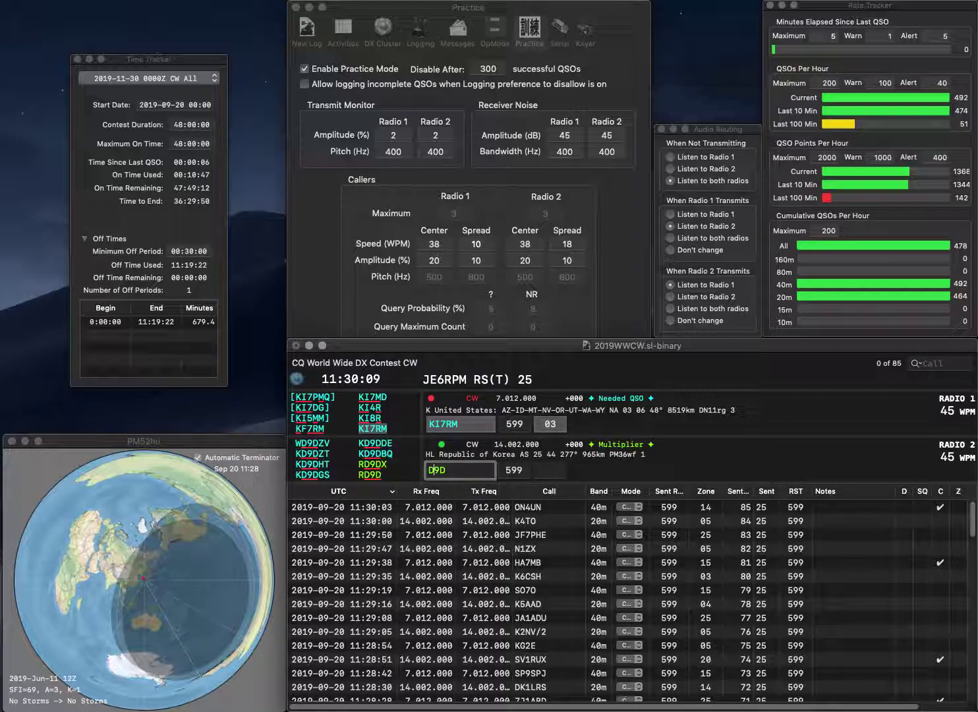
Complete the Radio 2 call as AK9D, and log the KI7RM and AK9D contacts
text(AK)
key(Return)
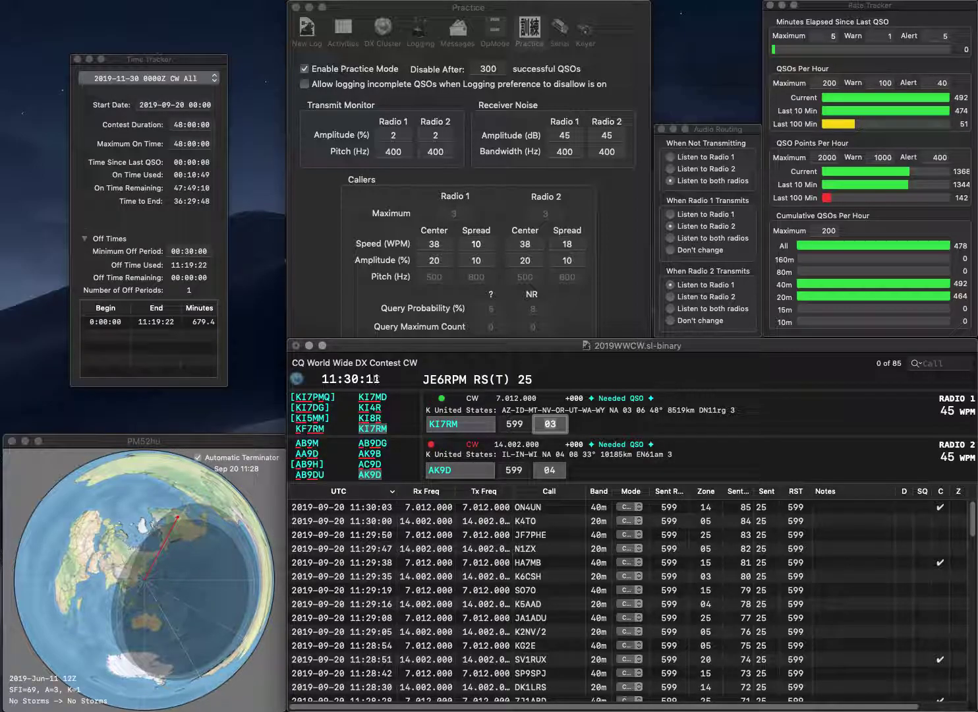
key(Return)
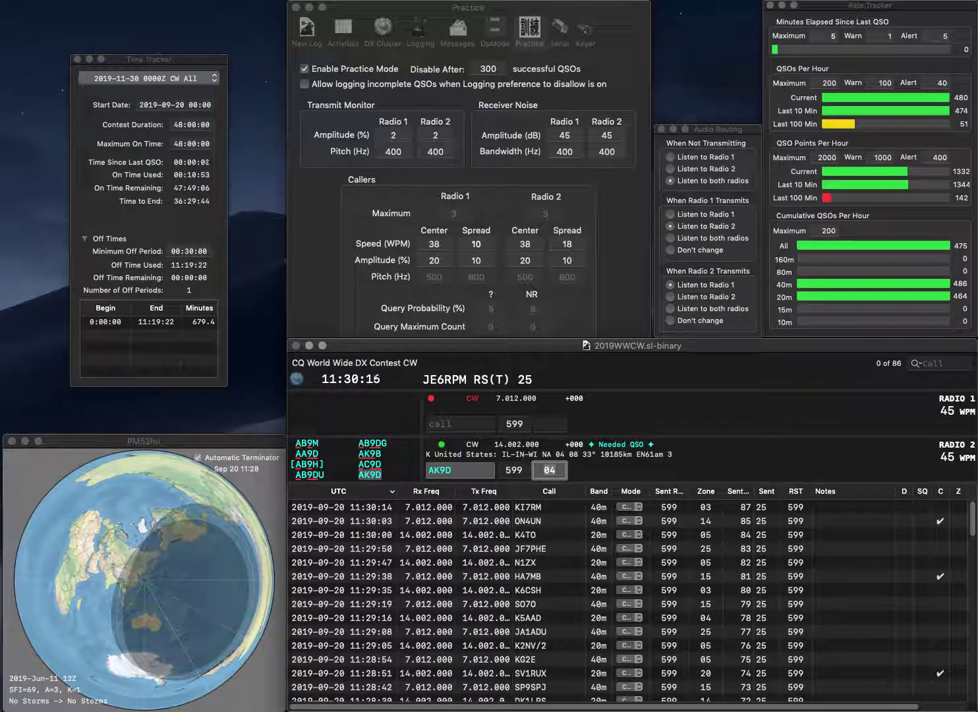
key(Return)
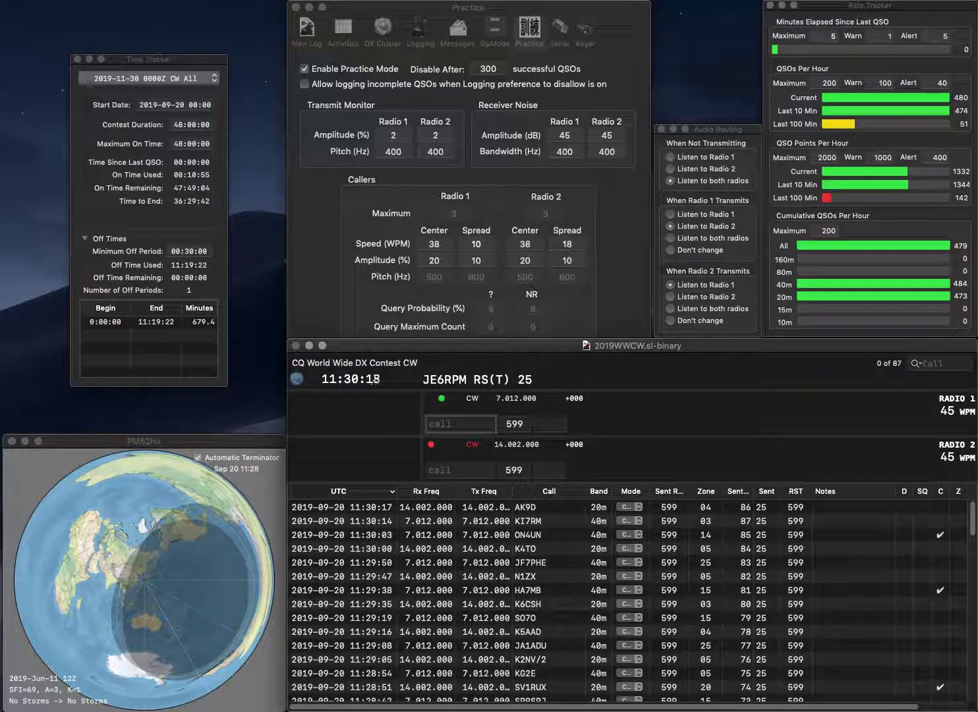
Enter YB0MWU on Radio 1 and UR5UZ on Radio 2, sending the exchange to each caller
text(YB0MW)
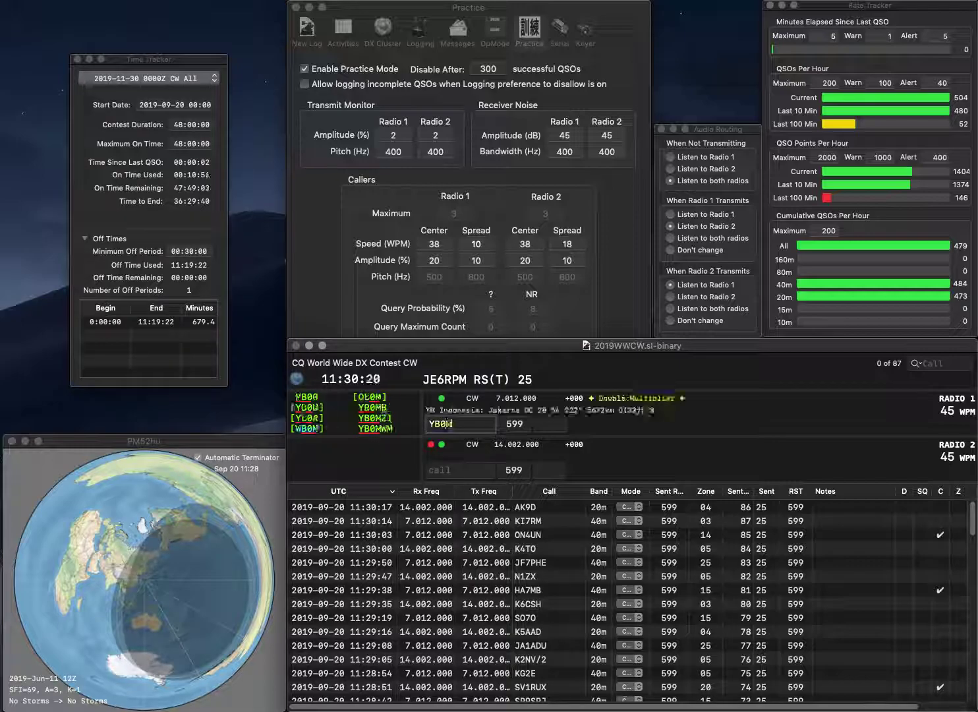
text(U)
key(Return)
text(5U)
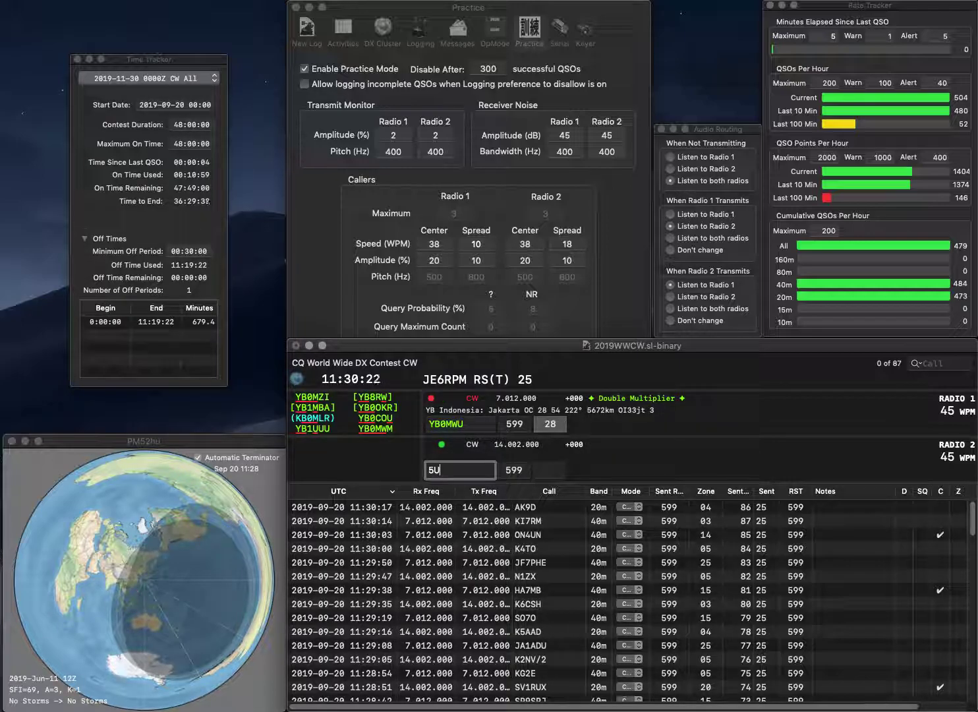
text(Z)
key(Home)
text(UR)
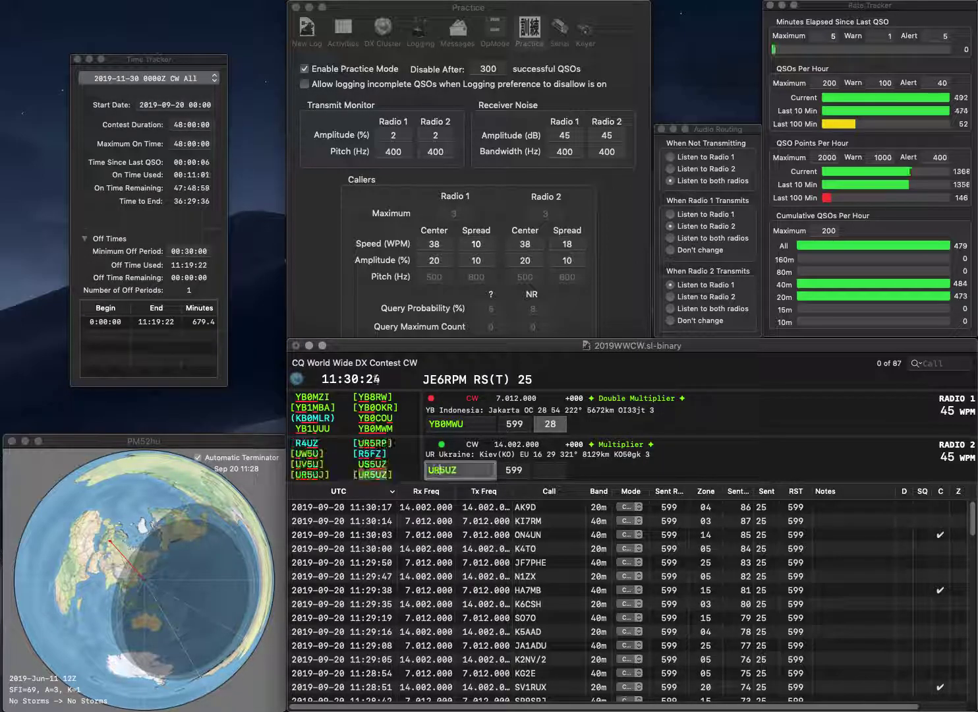
key(Return)
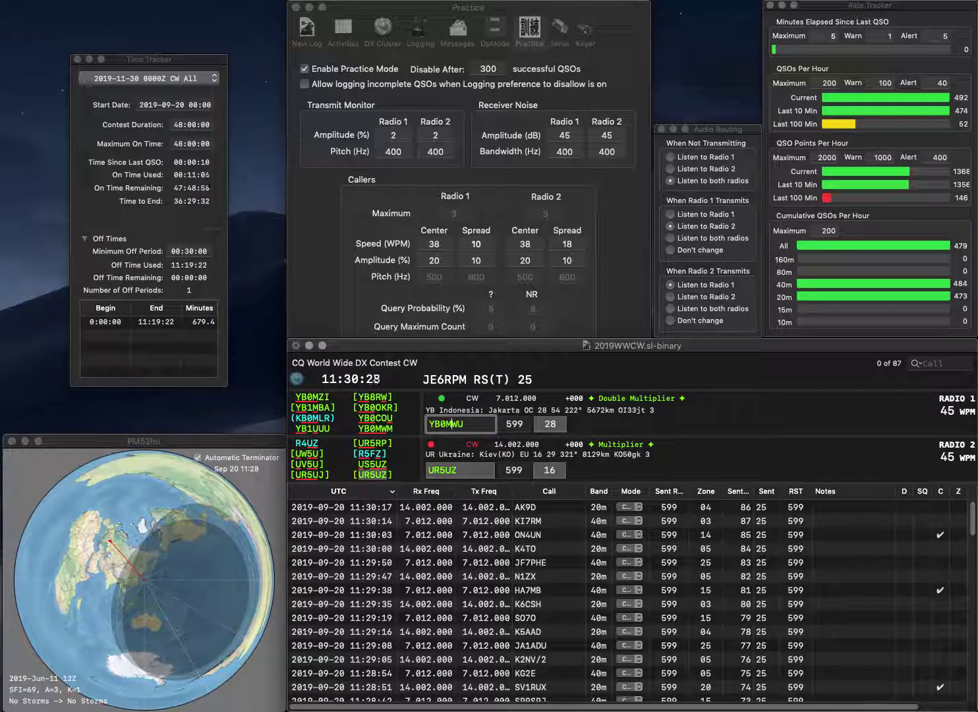
key(BackSpace)
text(M)
key(Return)
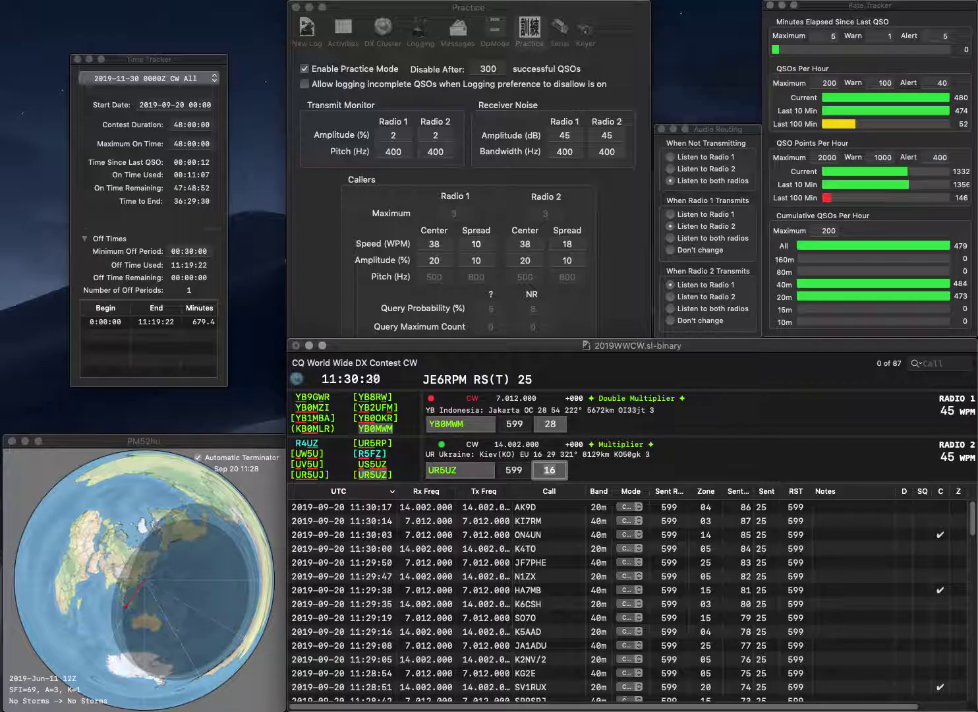
key(Return)
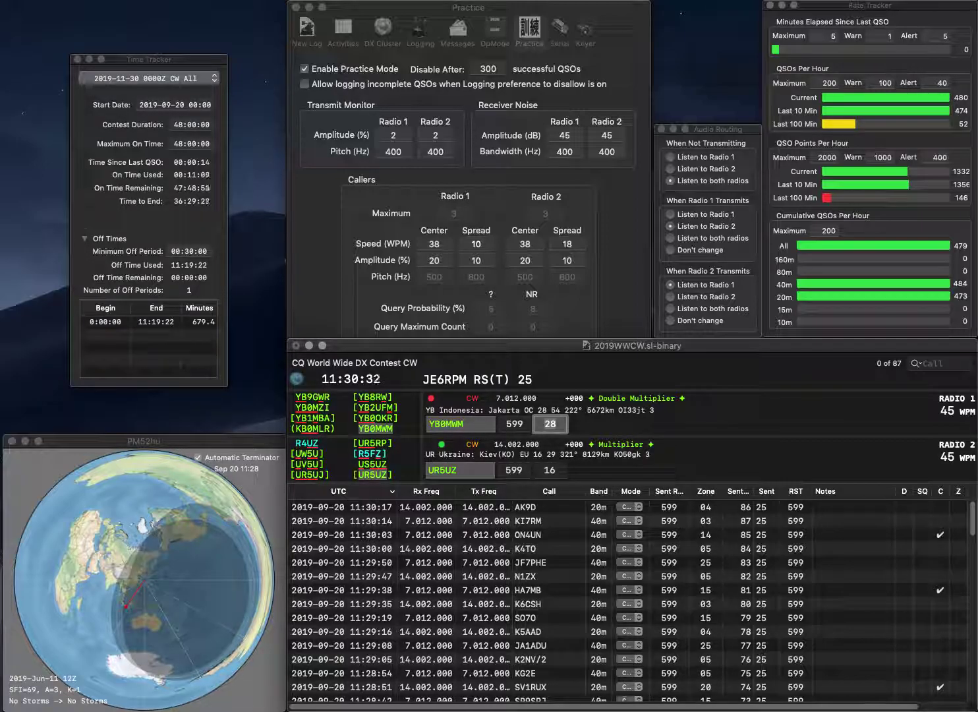
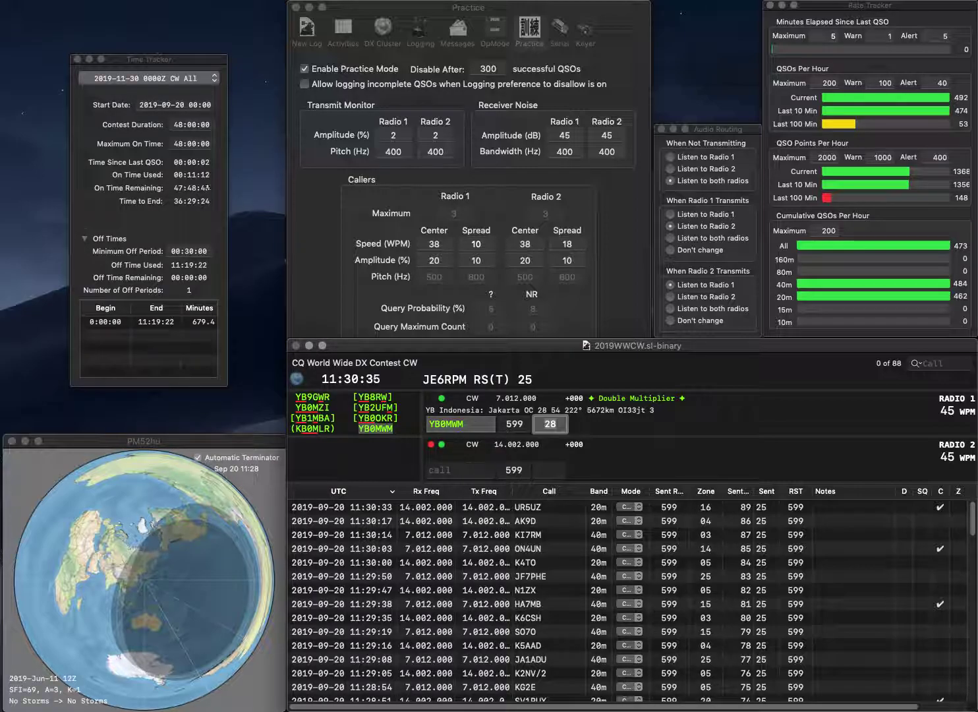
key(Return)
Send the partial call RC on Radio 2, and enter HA3FHH on Radio 1 with the exchange
text(K)
text(C)
key(Return)
text(HA)
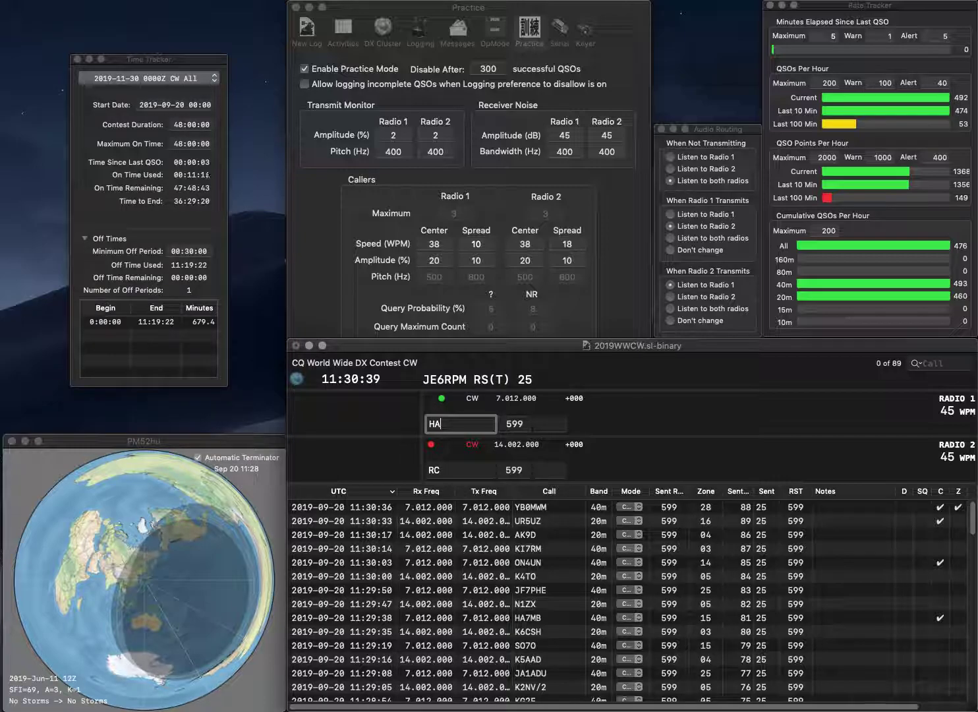
text(3FHH)
key(Return)
key(Left)
key(Left)
text(TA4)
key(Return)
key(Tab)
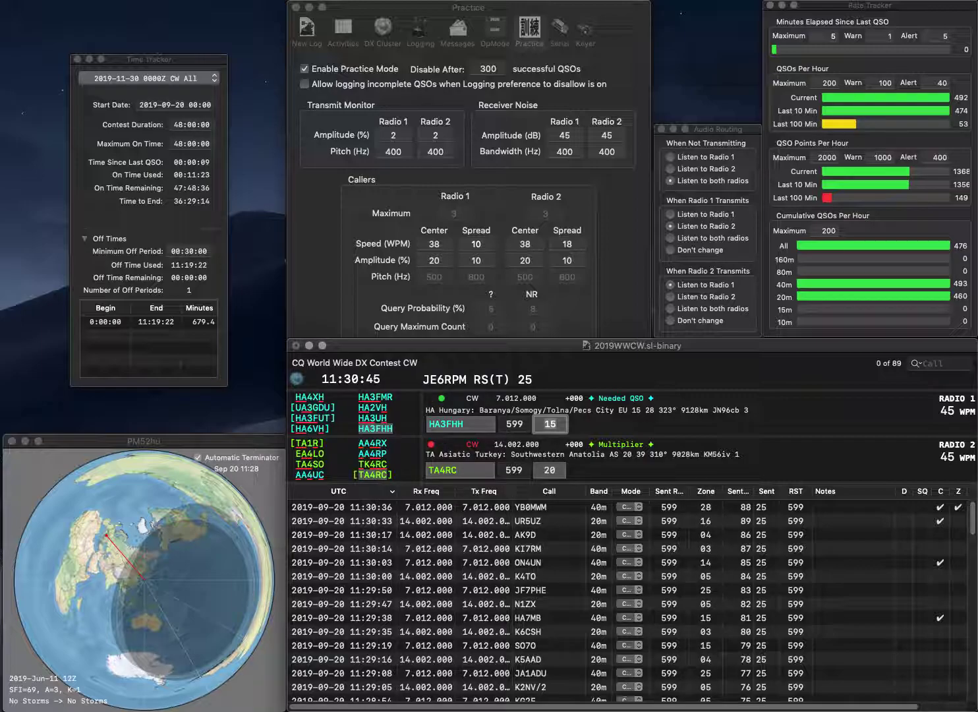
key(Return)
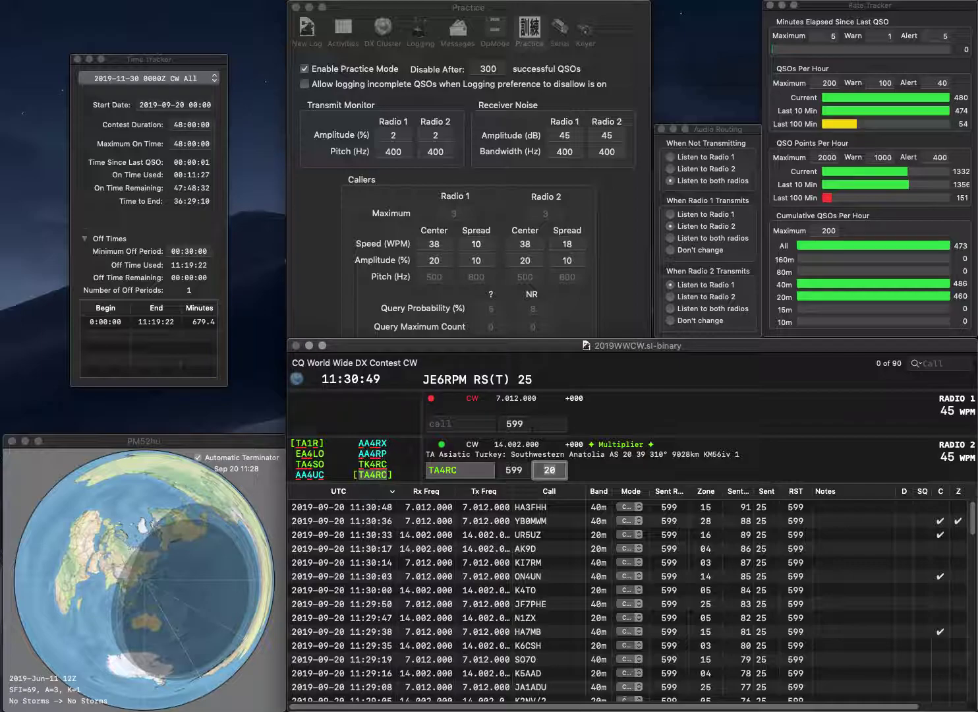
key(Return)
text(VE)
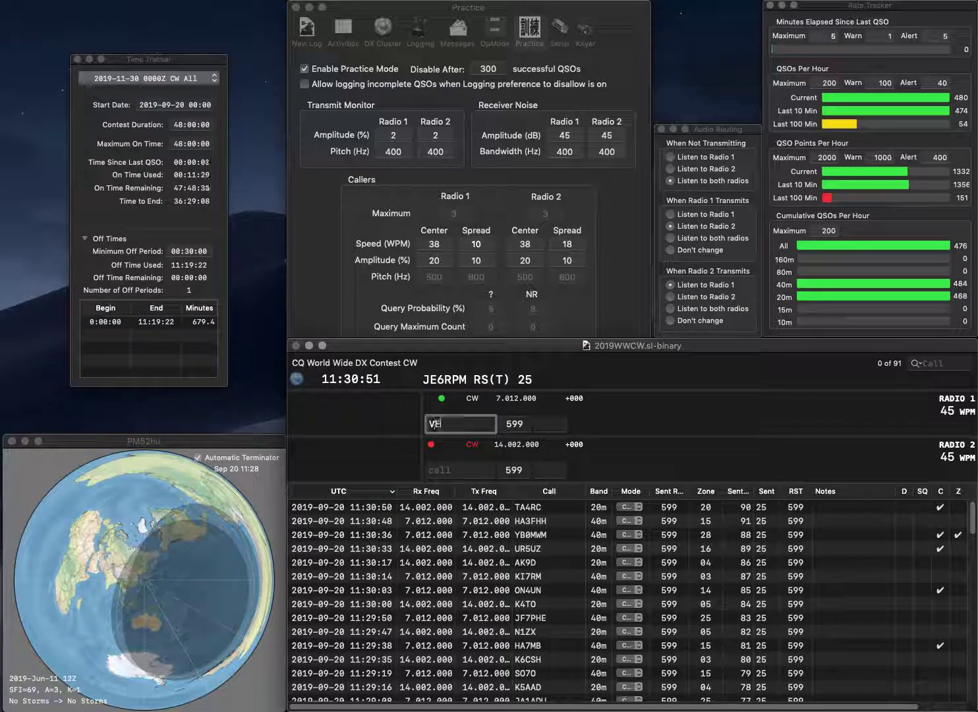
text(3OAG)
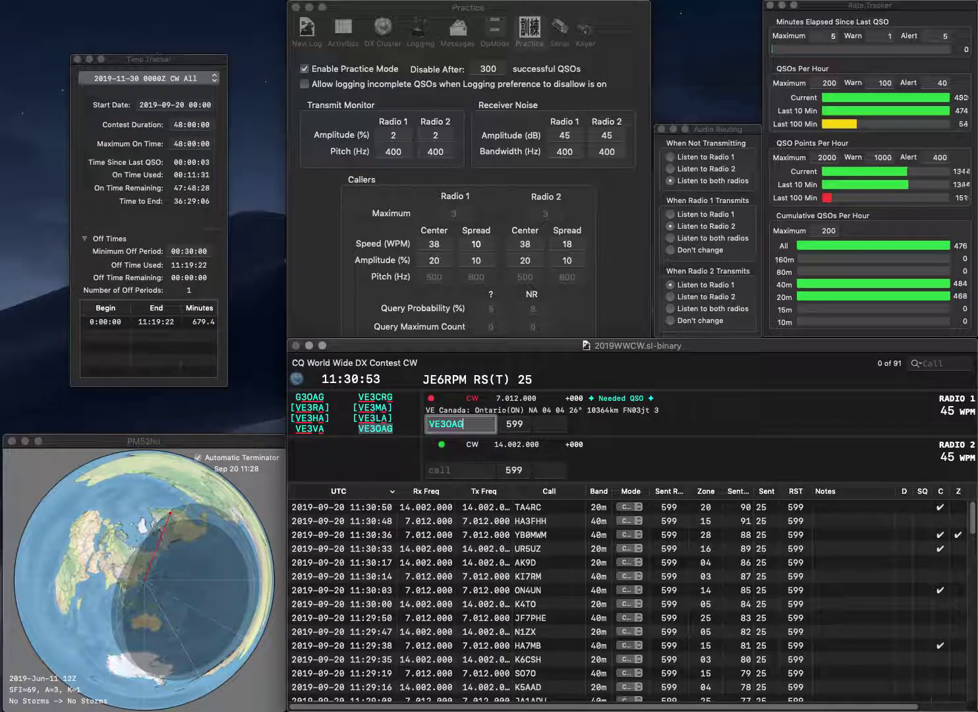
key(Return)
text(K9D)
key(BackSpace)
text(LOW)
key(Home)
key(Delete)
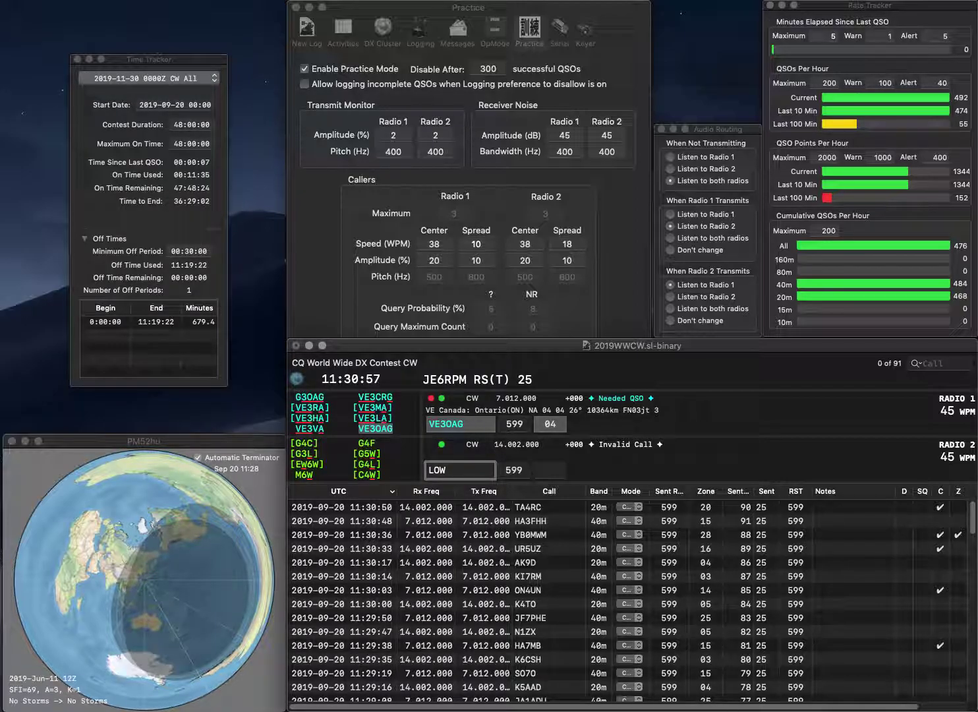
key(Return)
key(Return)
key(grave)
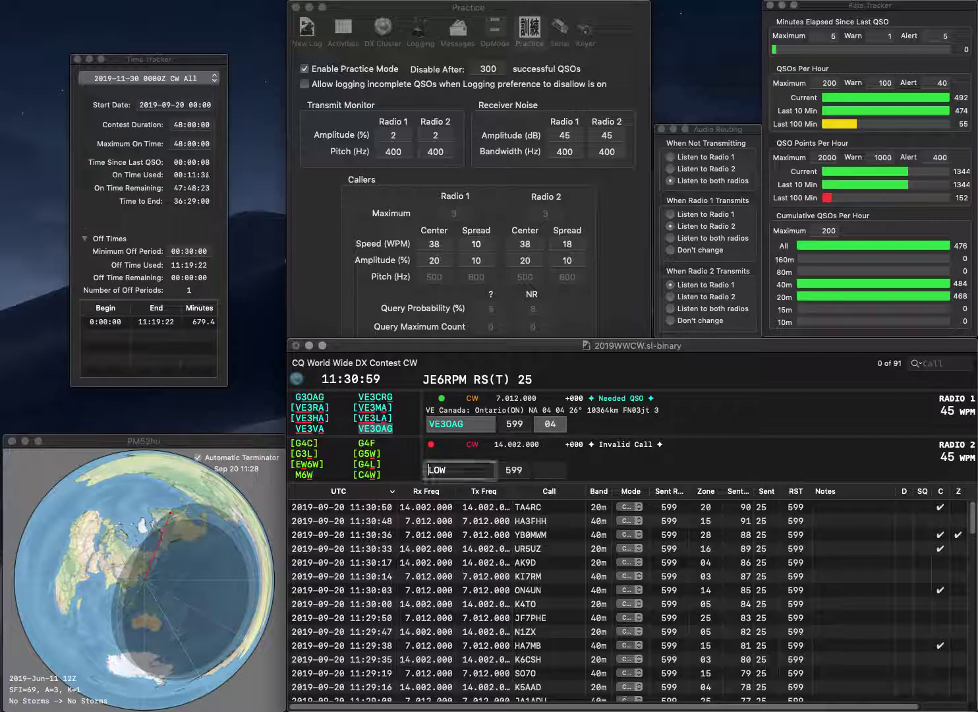
text(KB6)
key(BackSpace)
key(BackSpace)
text(Z)
key(Return)
Enter the partial call 1DOY on Radio 1, complete it as OK1DOY, and send the exchange
text(1D)
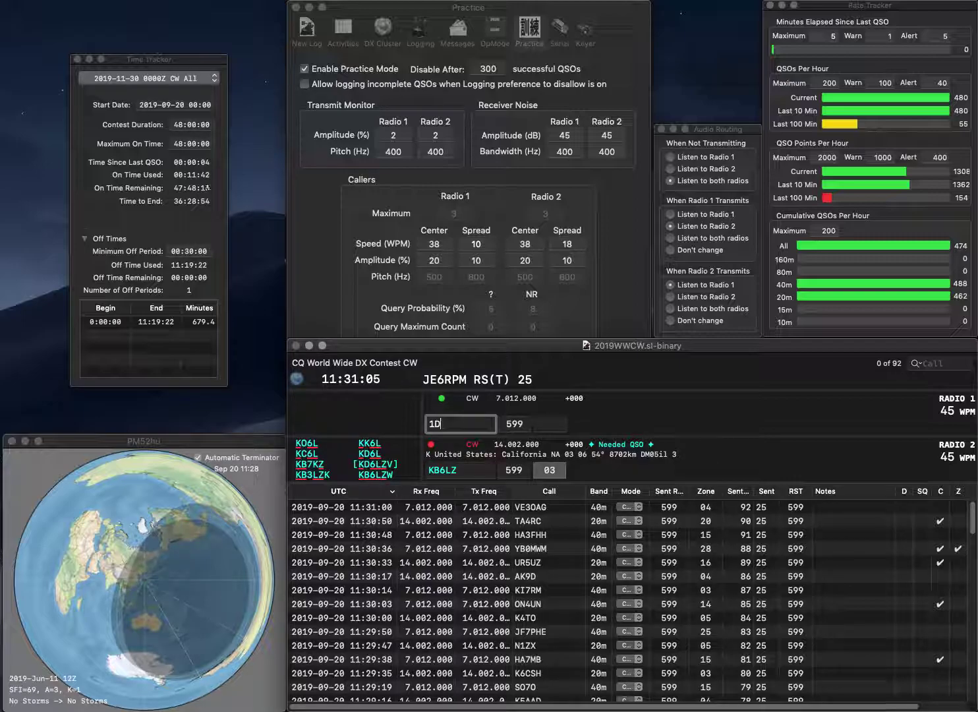
text(OY)
key(Up)
text(OK)
key(Return)
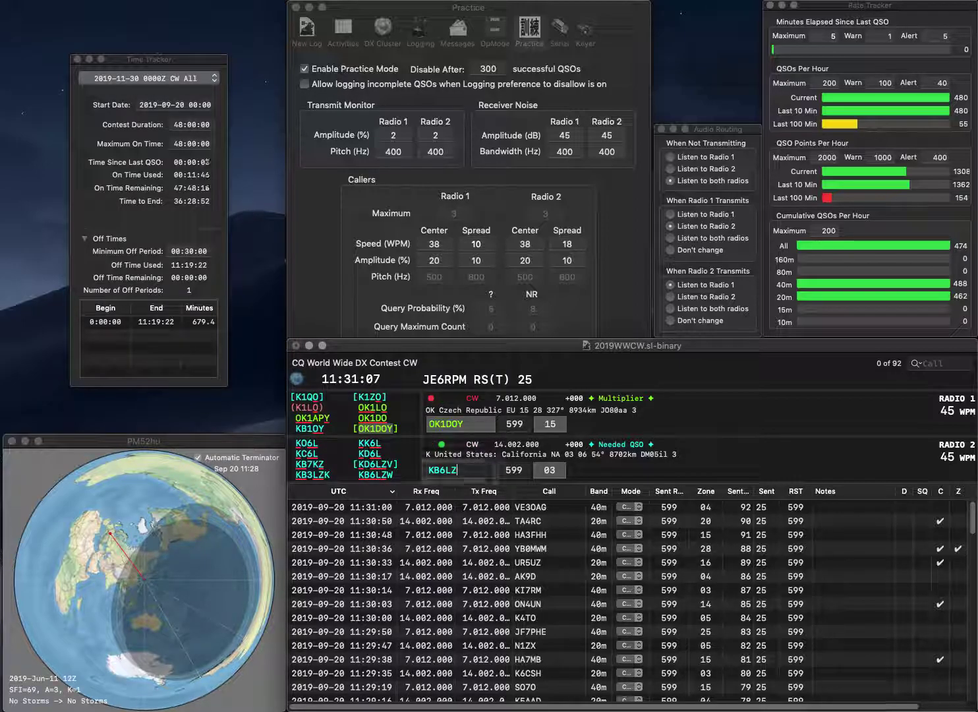
text(W)
key(space)
key(grave)
key(space)
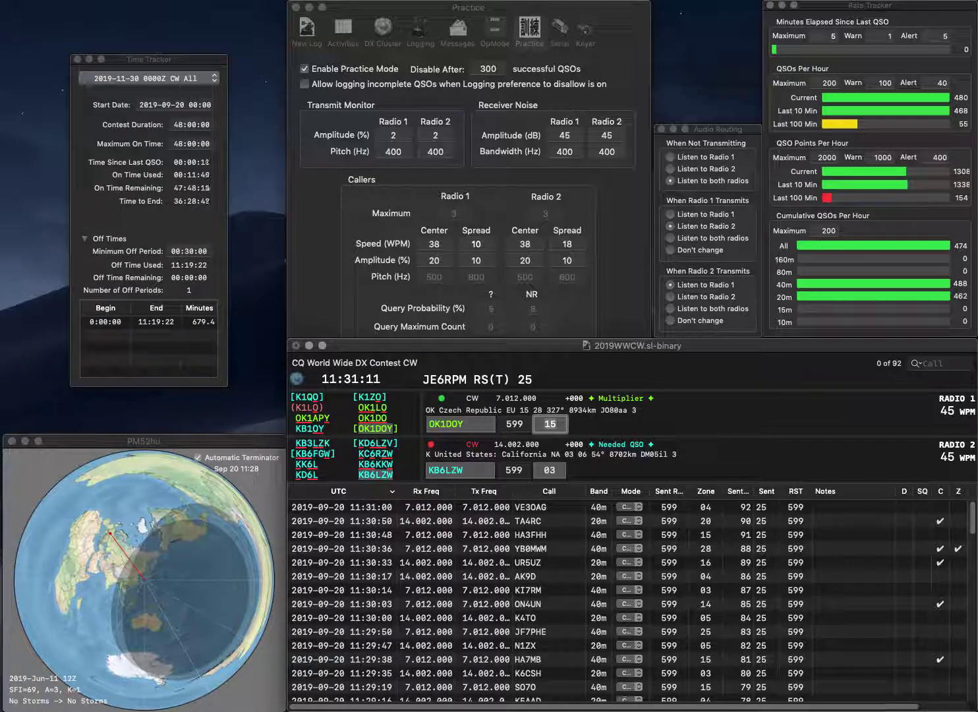
key(grave)
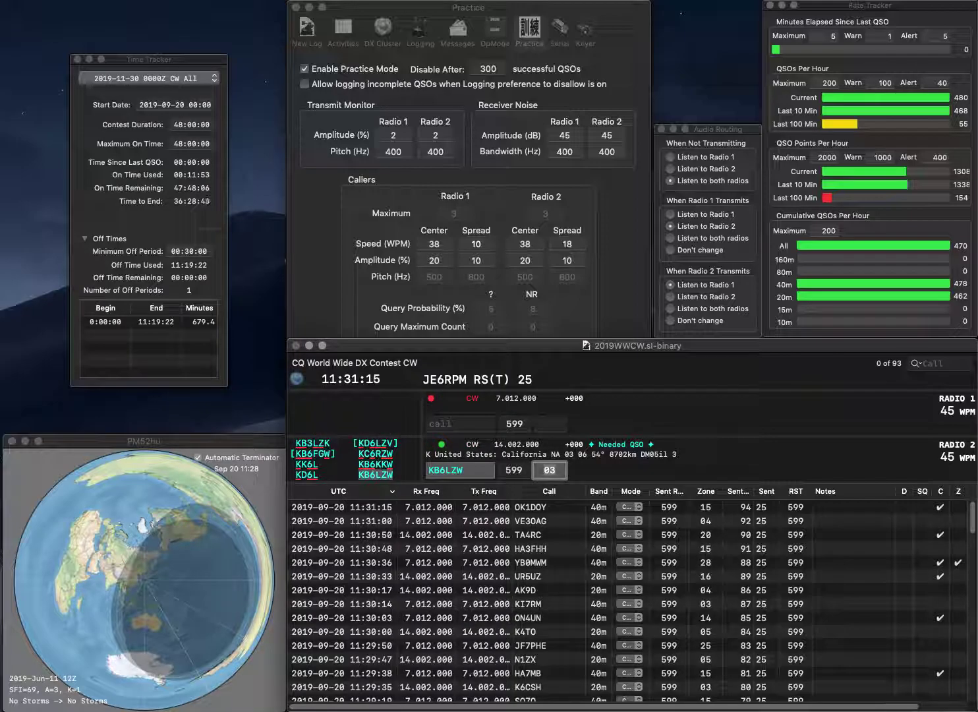
key(Return)
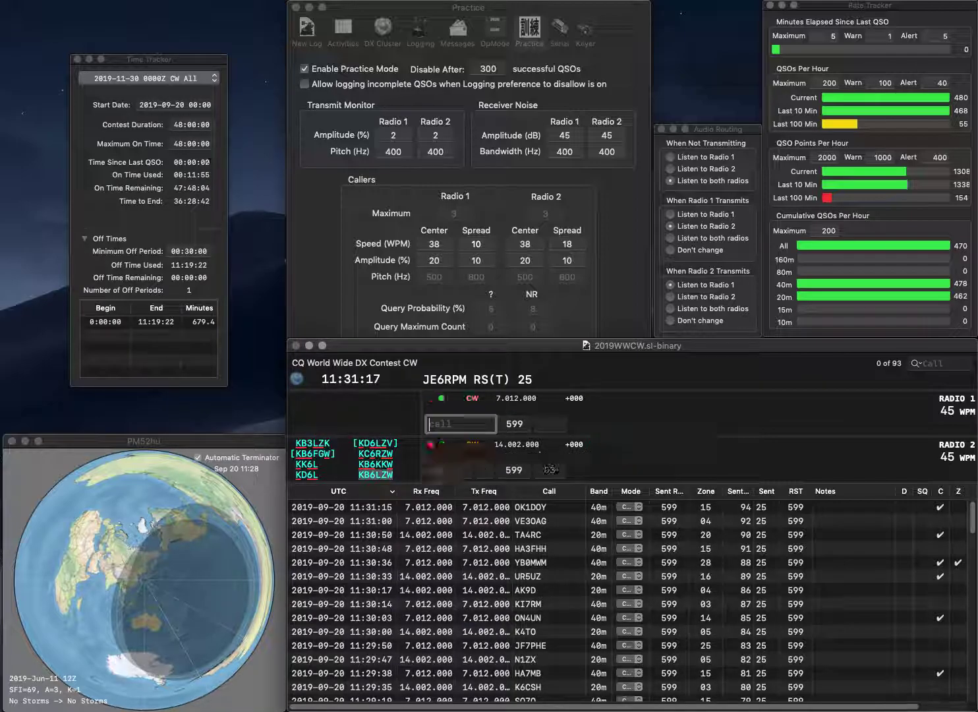
text(KN8)
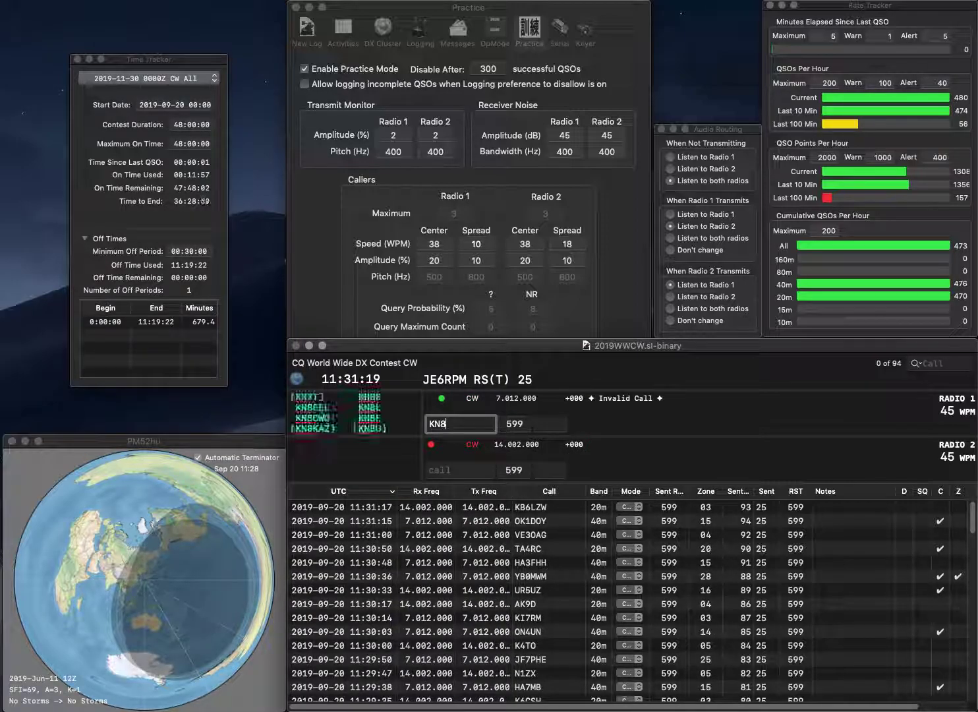
text(CWO)
key(Return)
text(SP1)
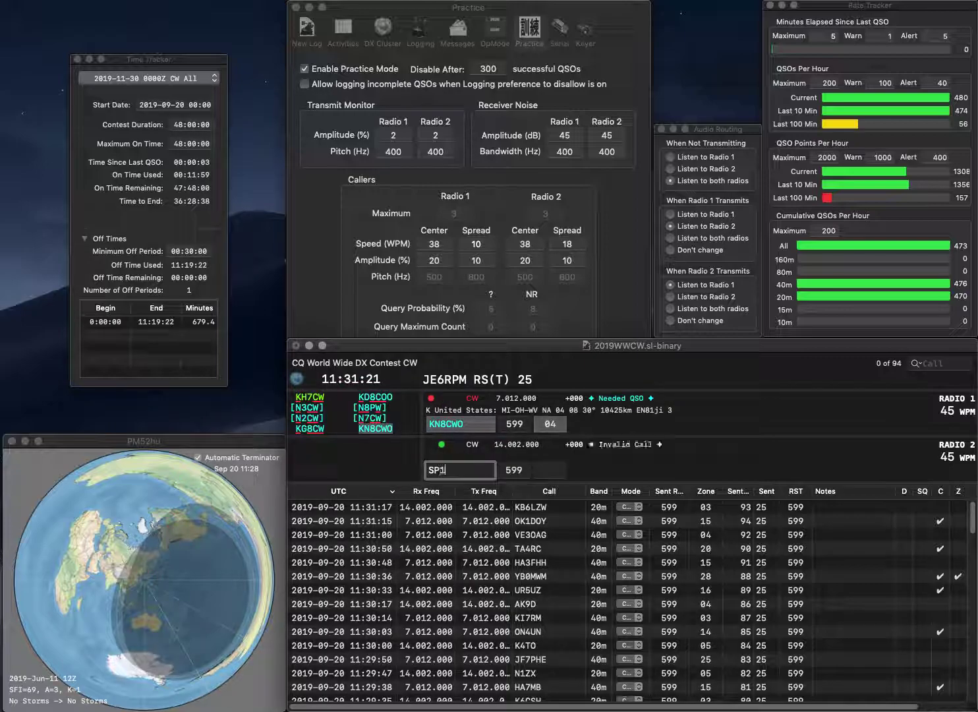
text(FPG)
key(Return)
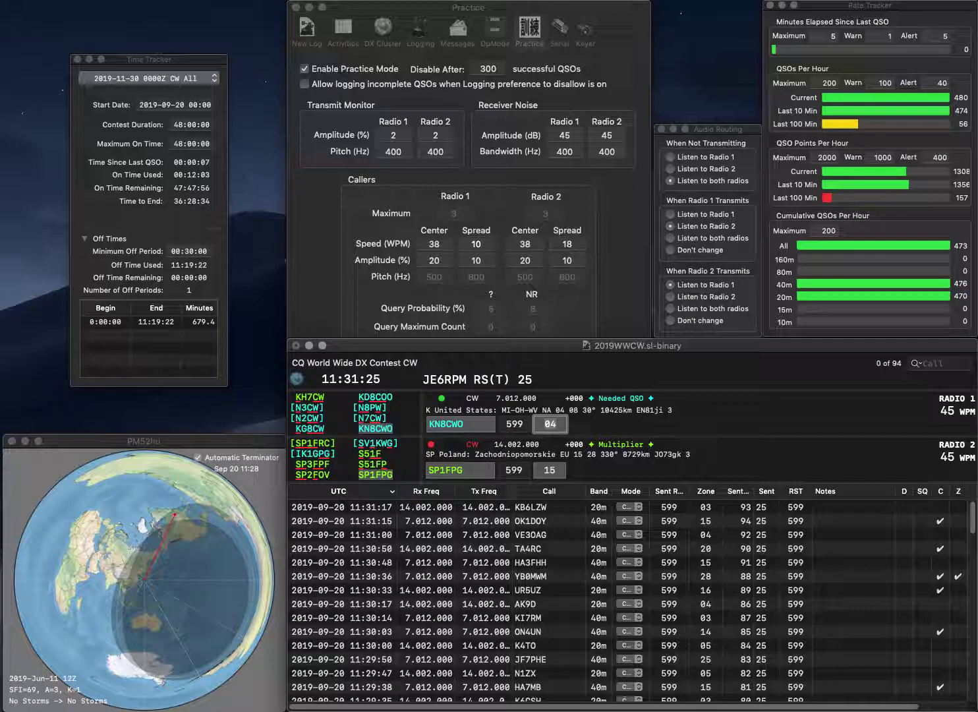
key(Return)
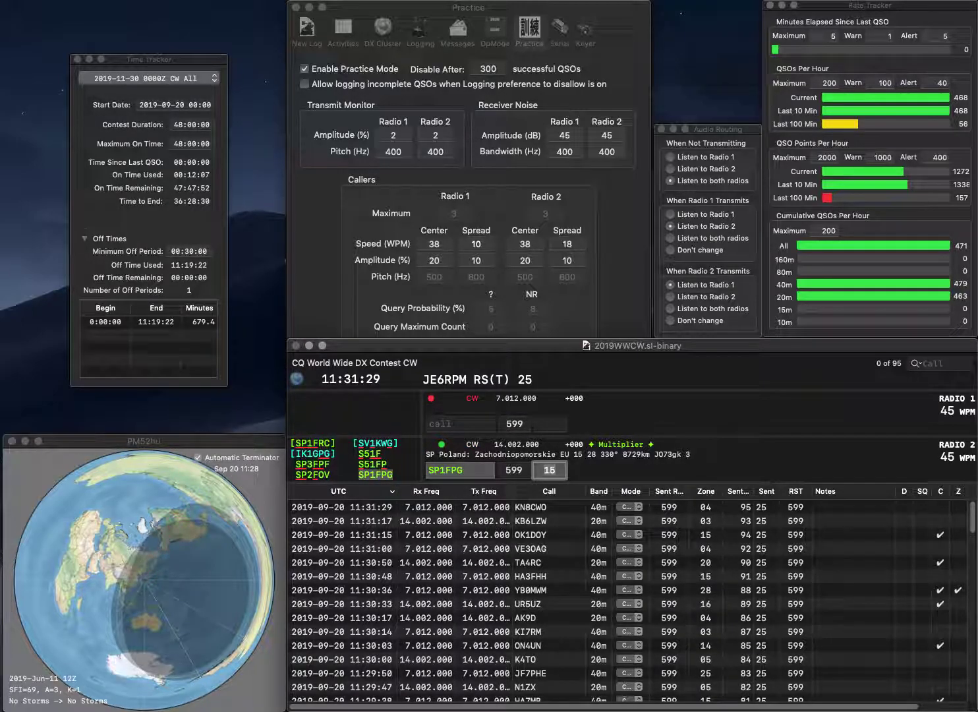
key(Return)
Enter the call W1PR/6 on Radio 1 and send the exchange
click(432, 423)
text(W1PR/6)
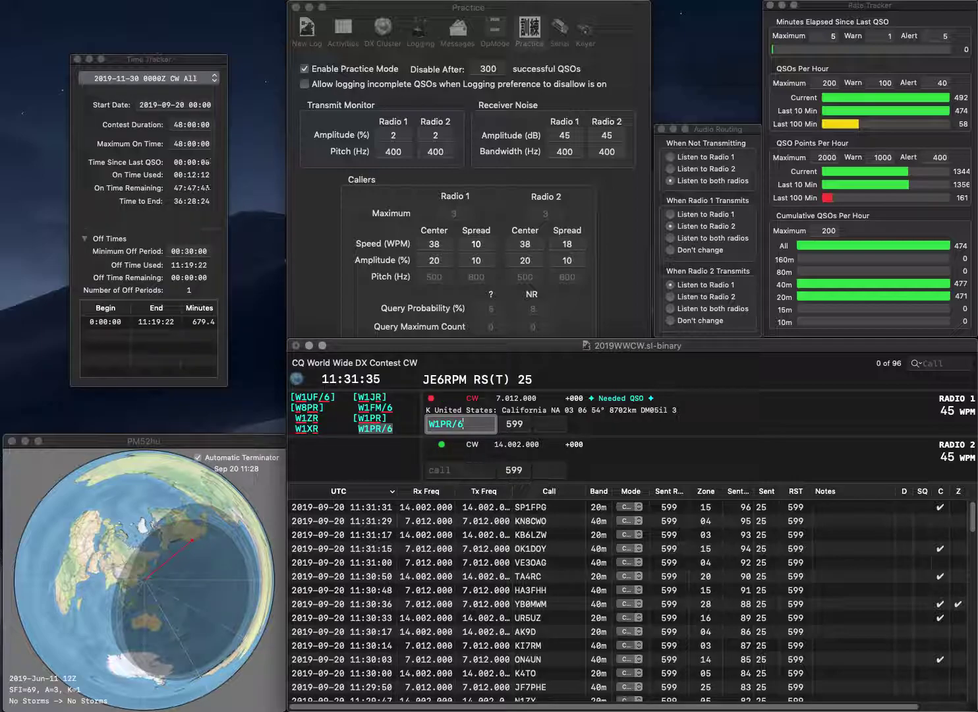
key(Return)
Enter a partial call on Radio 2 and correct it to 0ETU
text(00T)
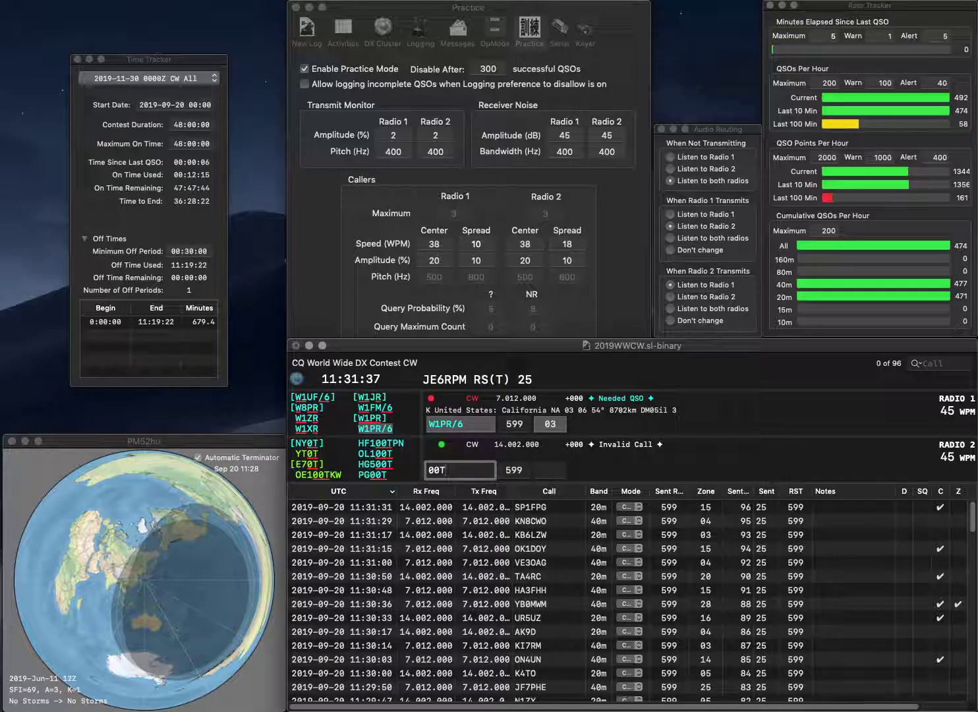
key(BackSpace)
text(ETU)
key(Home)
key(Delete)
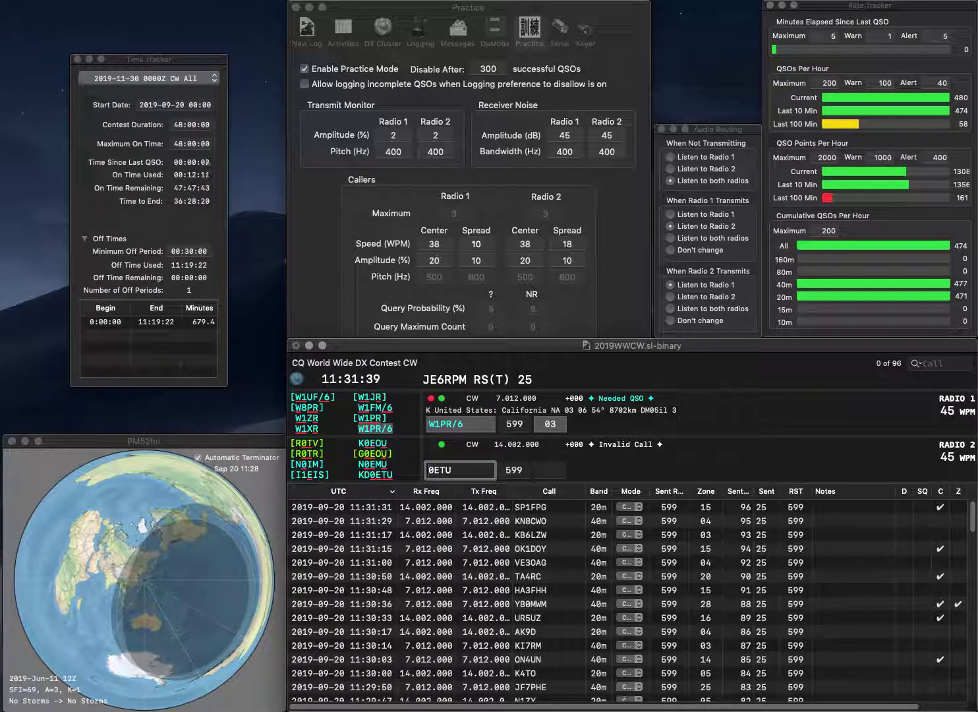
key(Home)
text(KD)
key(Return)
key(space)
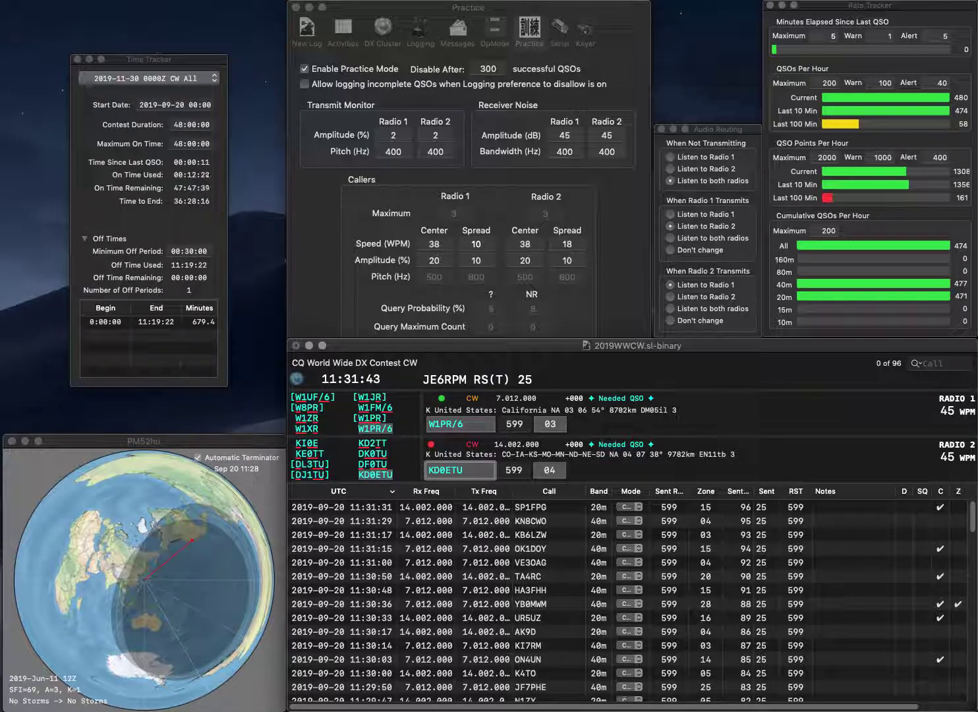
key(Return)
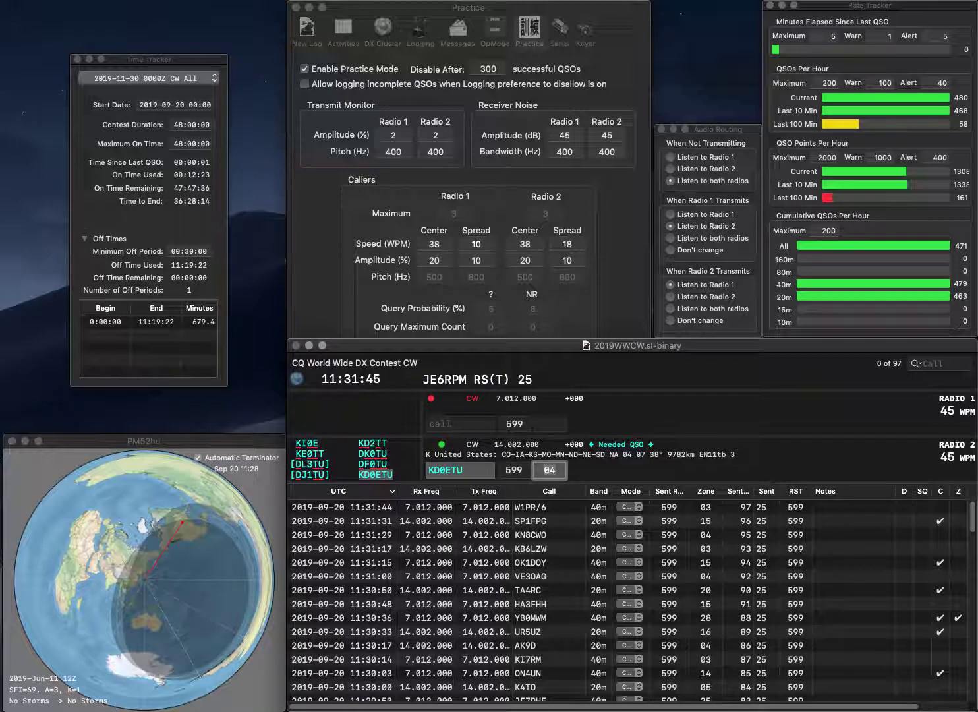
key(Return)
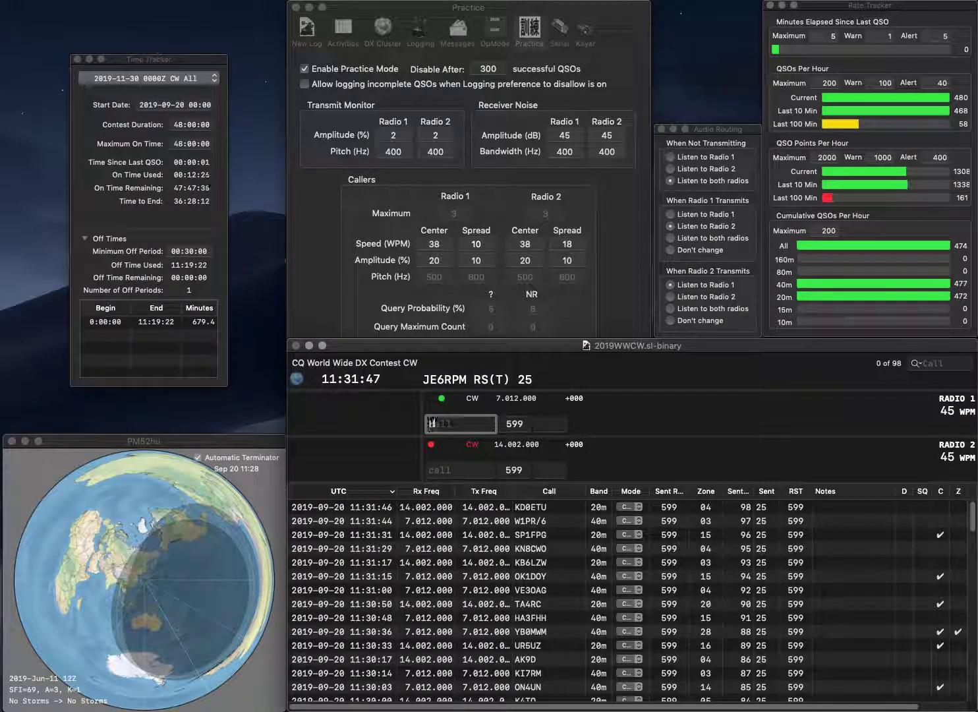
text(HB9CNU)
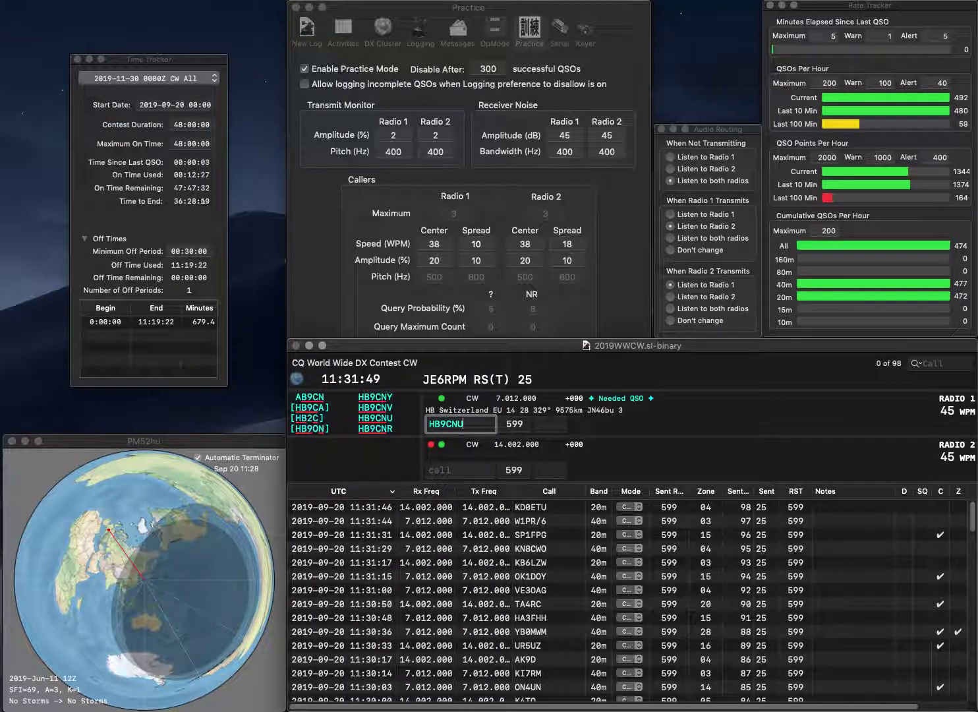
key(Return)
text(9M2HO)
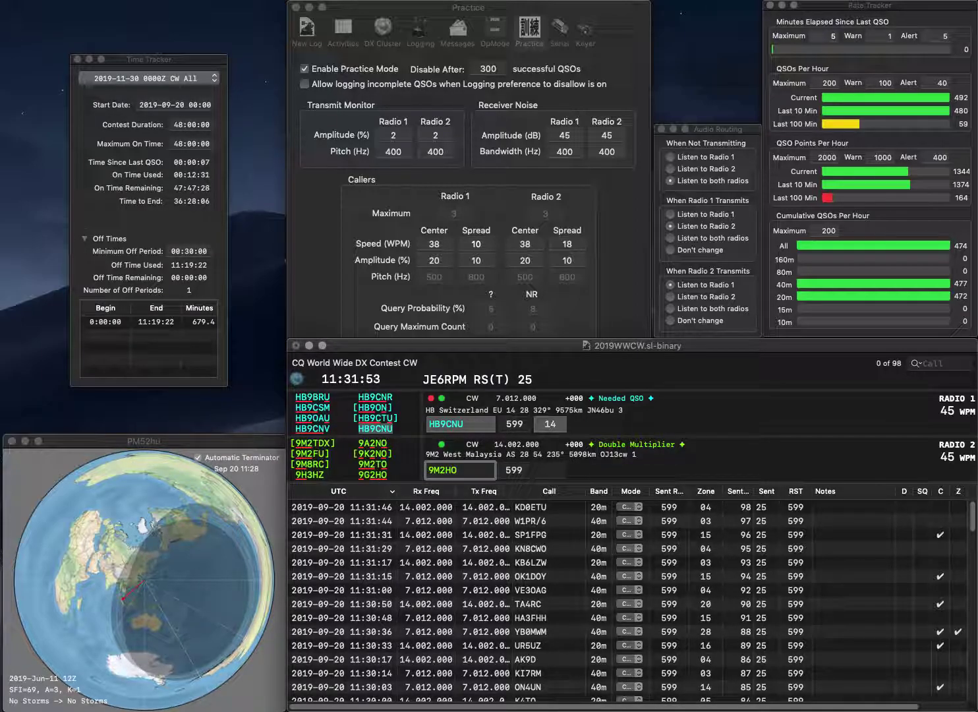
key(Delete)
text(G)
key(Return)
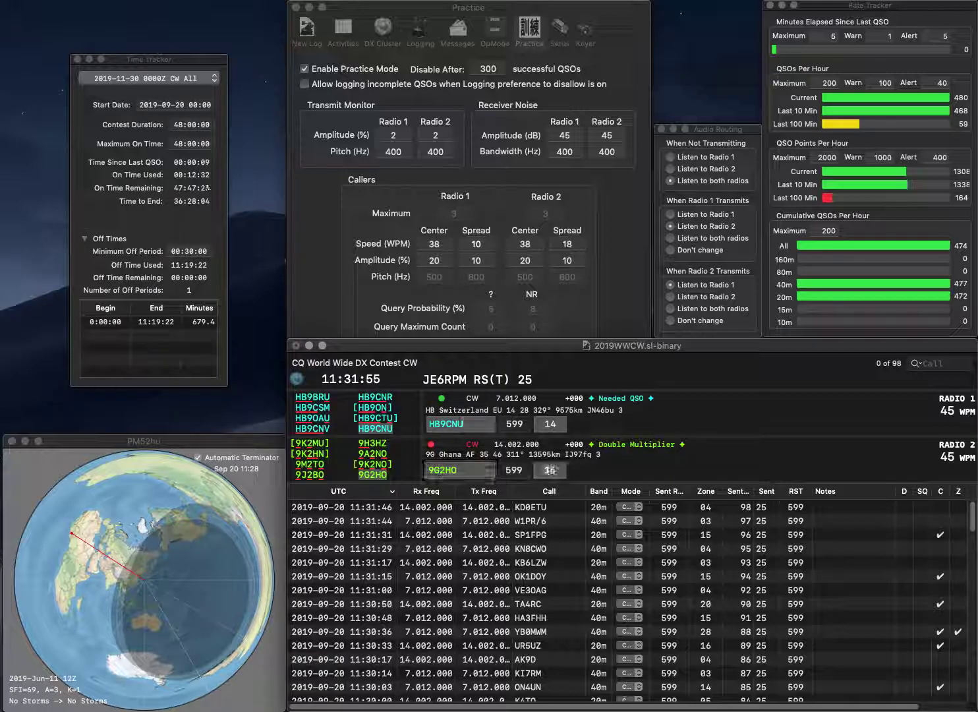
key(Return)
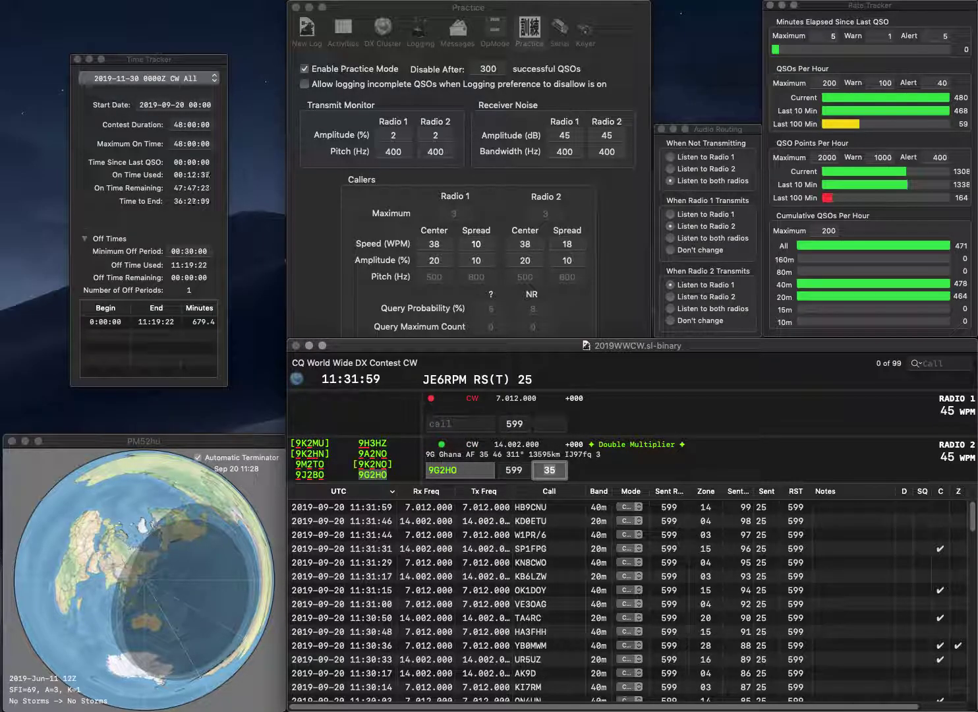
key(Return)
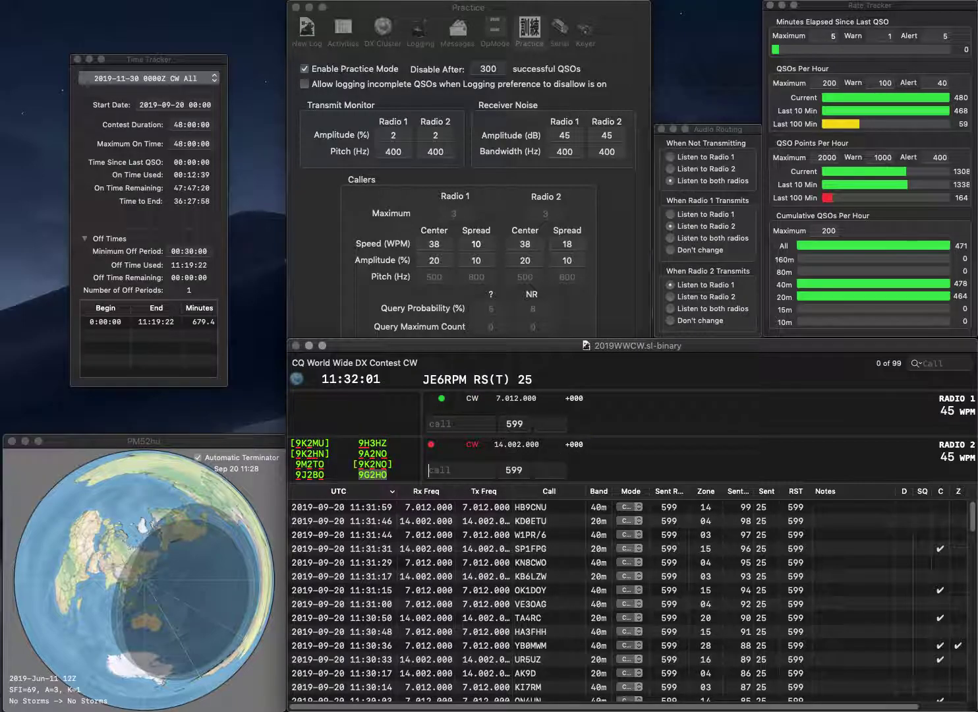
text(N4SJK)
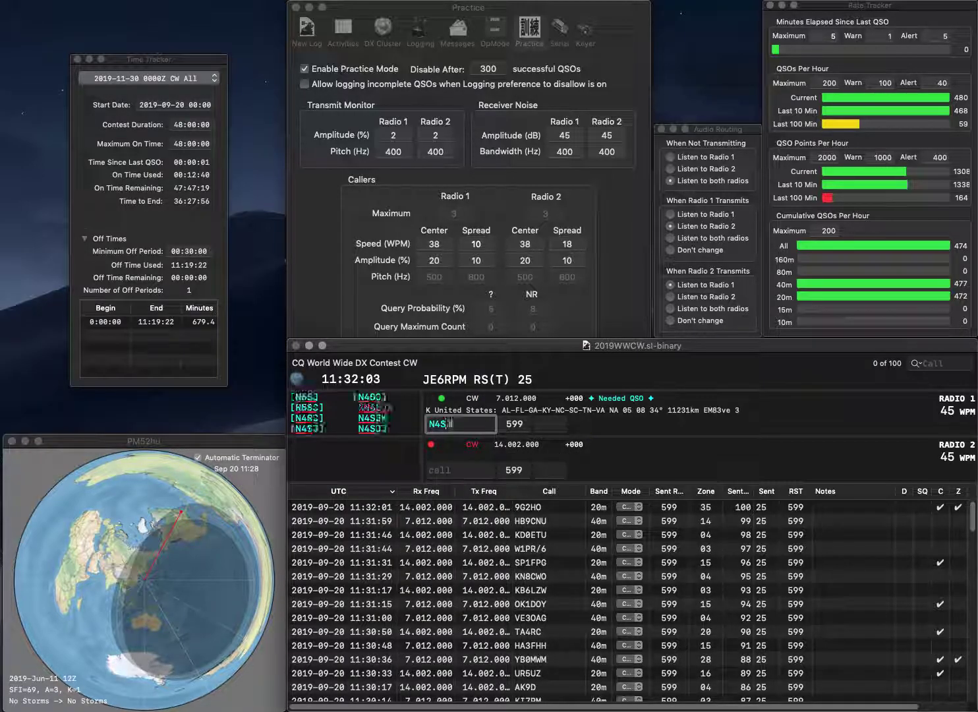
key(Return)
text(IK3UNA)
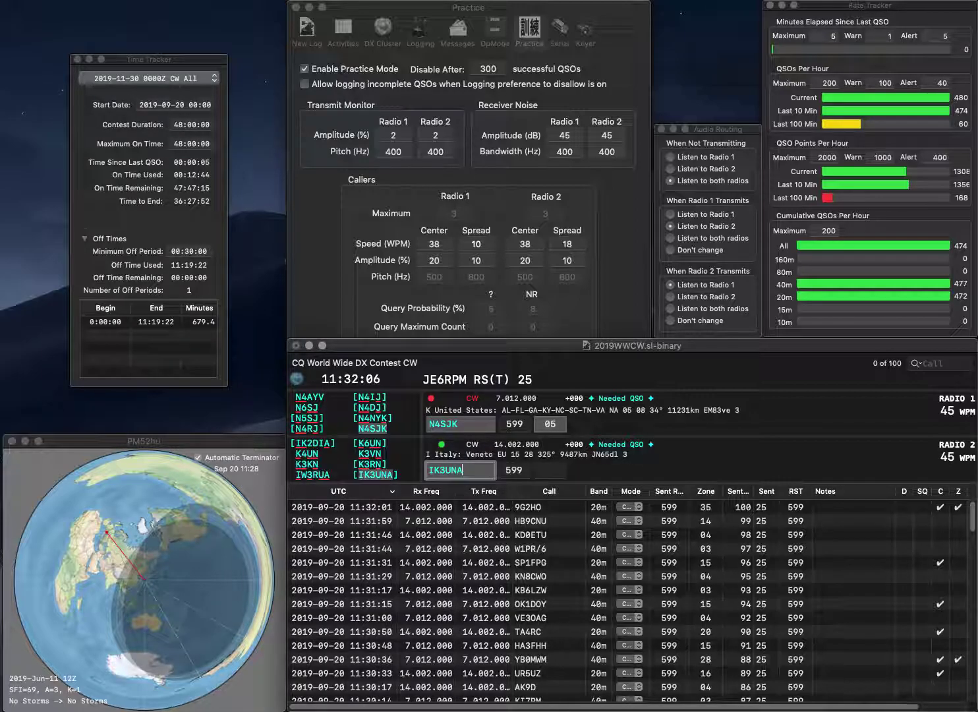
key(Return)
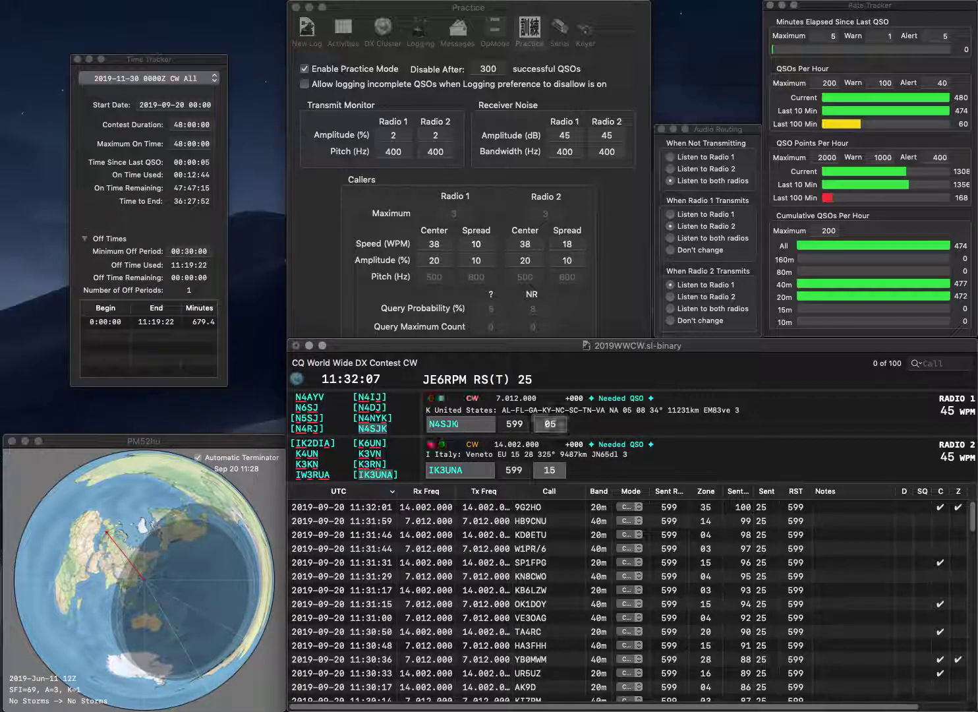
key(Return)
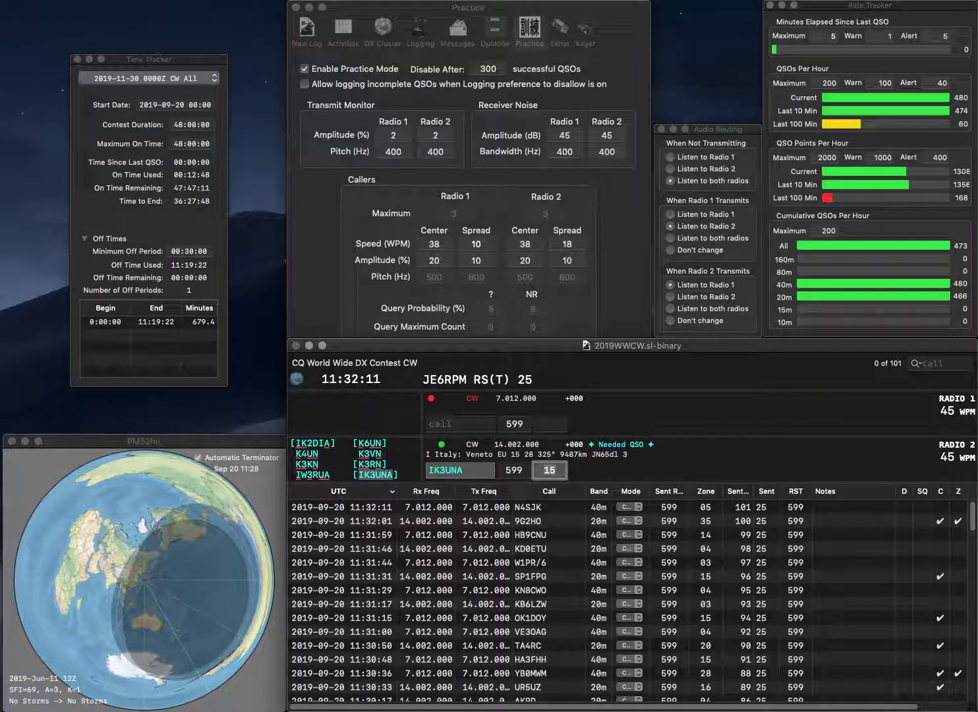
key(Return)
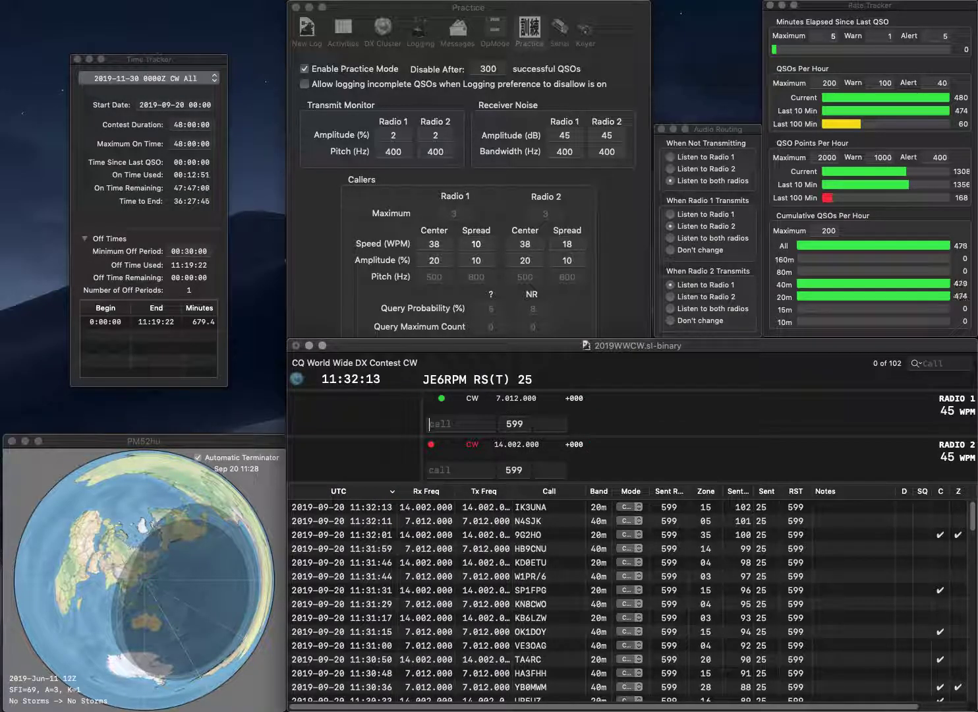
text(KQ4K)
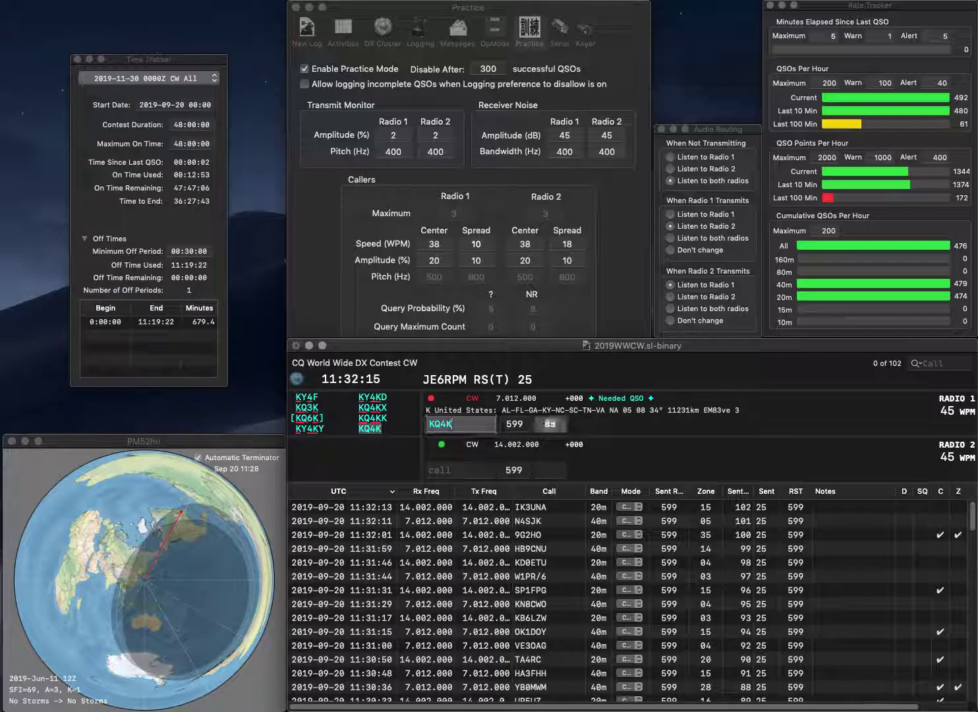
key(Return)
text(UW7CN)
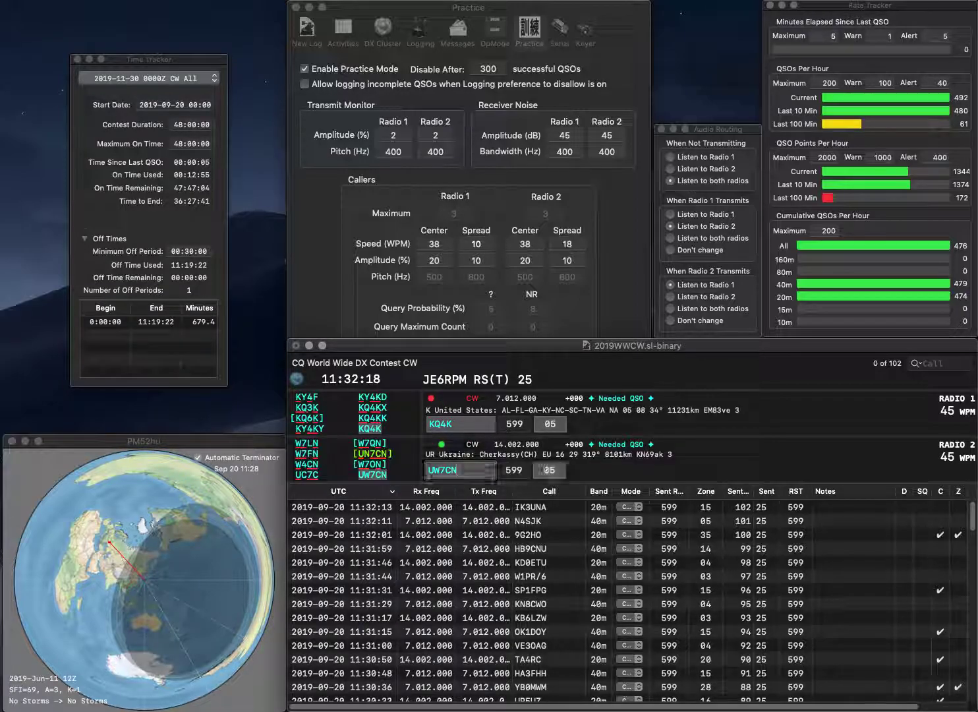
key(Return)
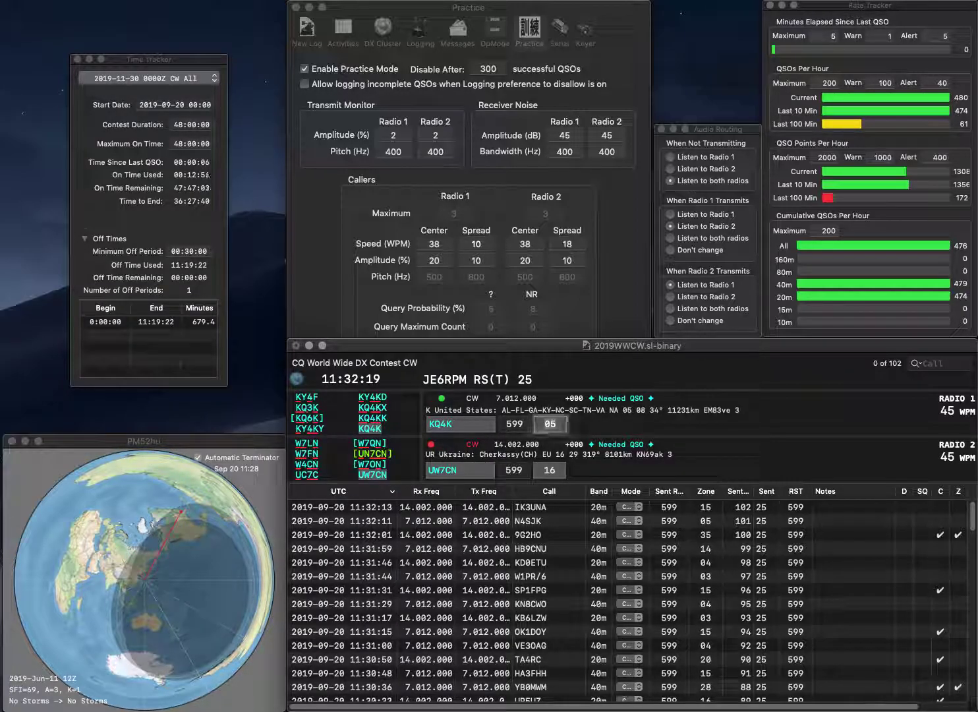
key(Return)
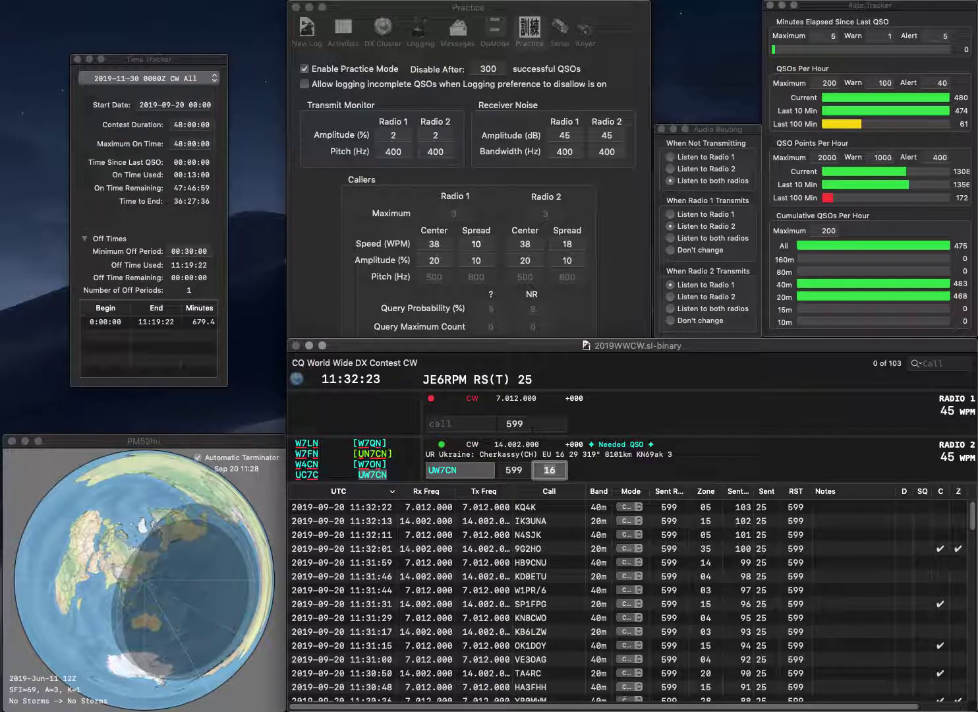
key(Return)
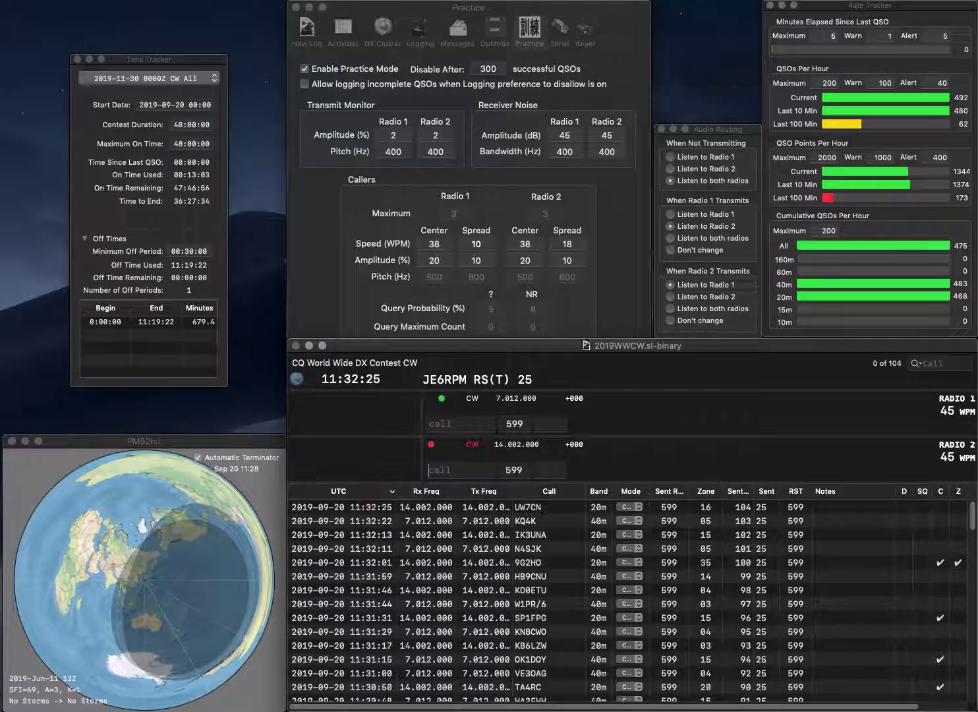
Send the partial call 3U on Radio 1 and enter K2NRN on Radio 2
text(3U)
key(Return)
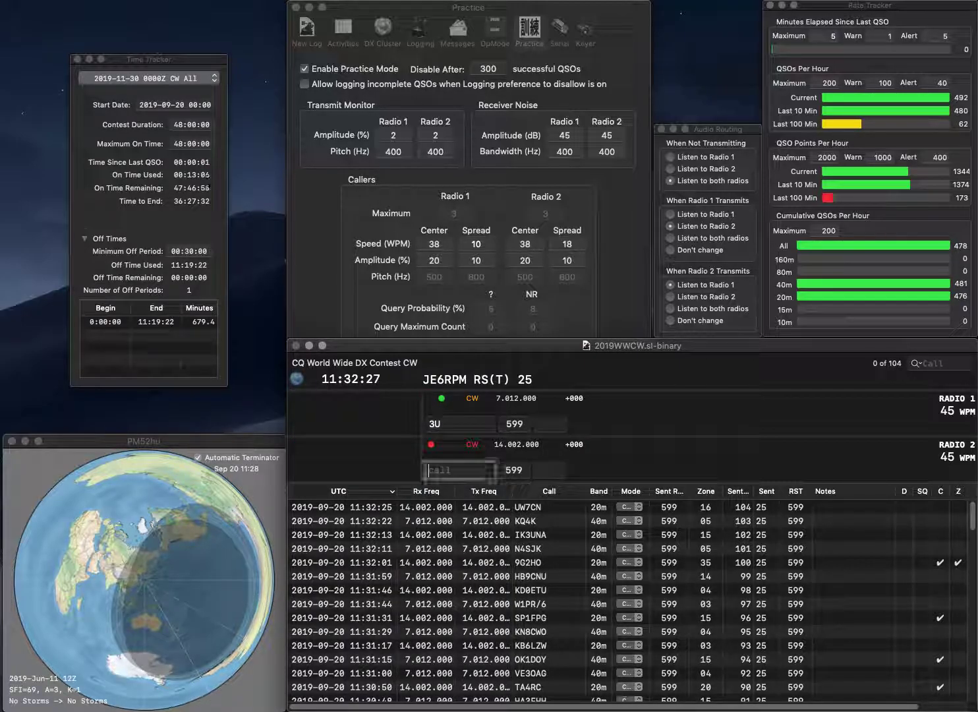
text(K2NRN)
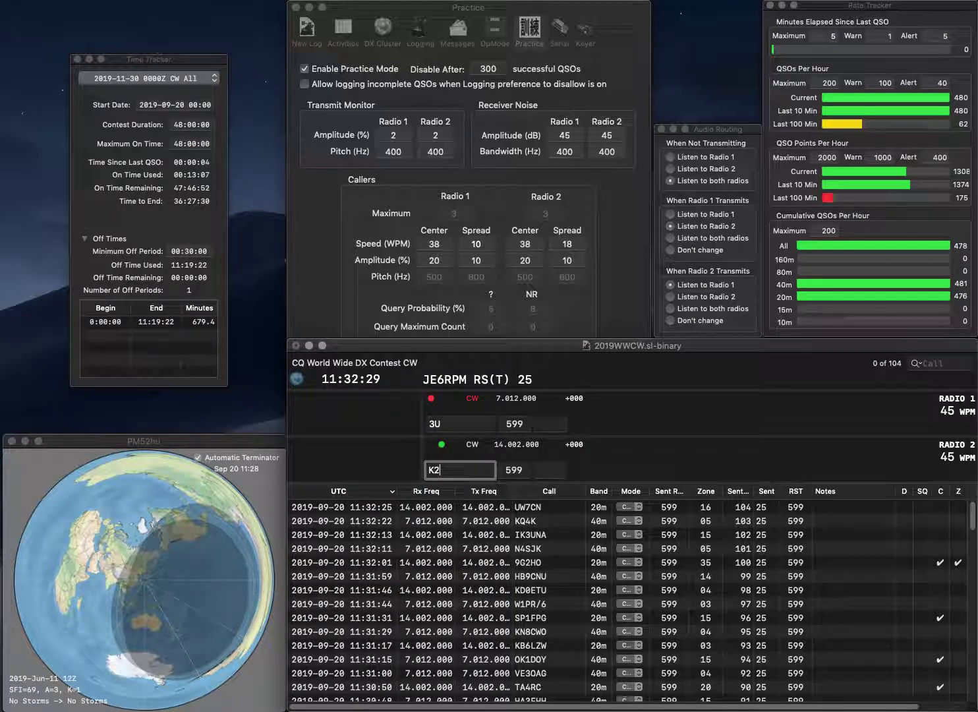
key(Left)
key(Left)
text(RT)
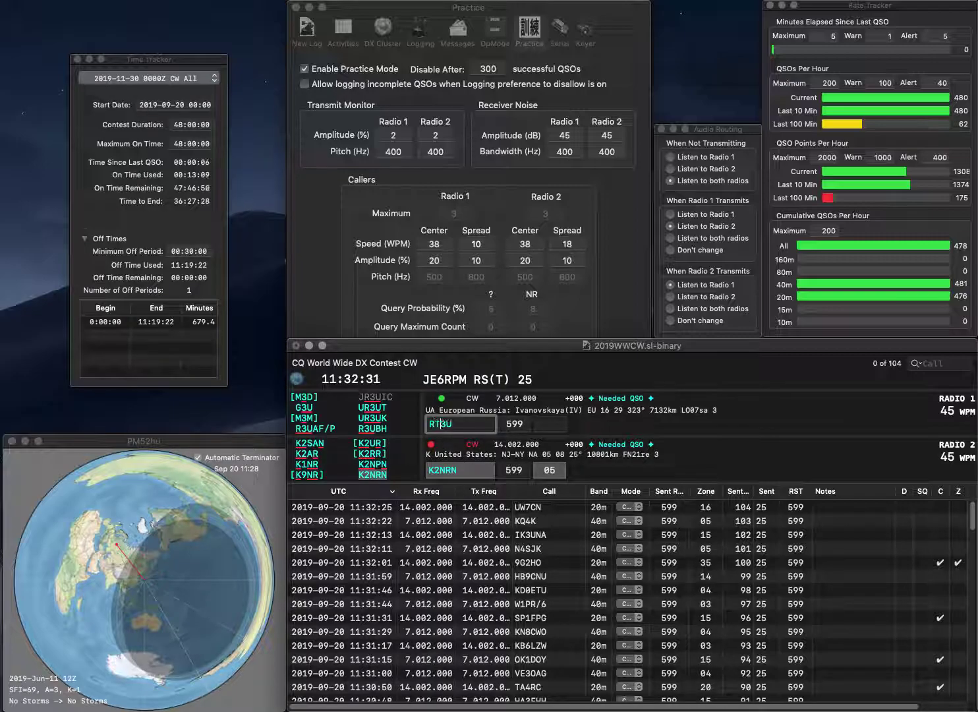
key(Return)
key(Tab)
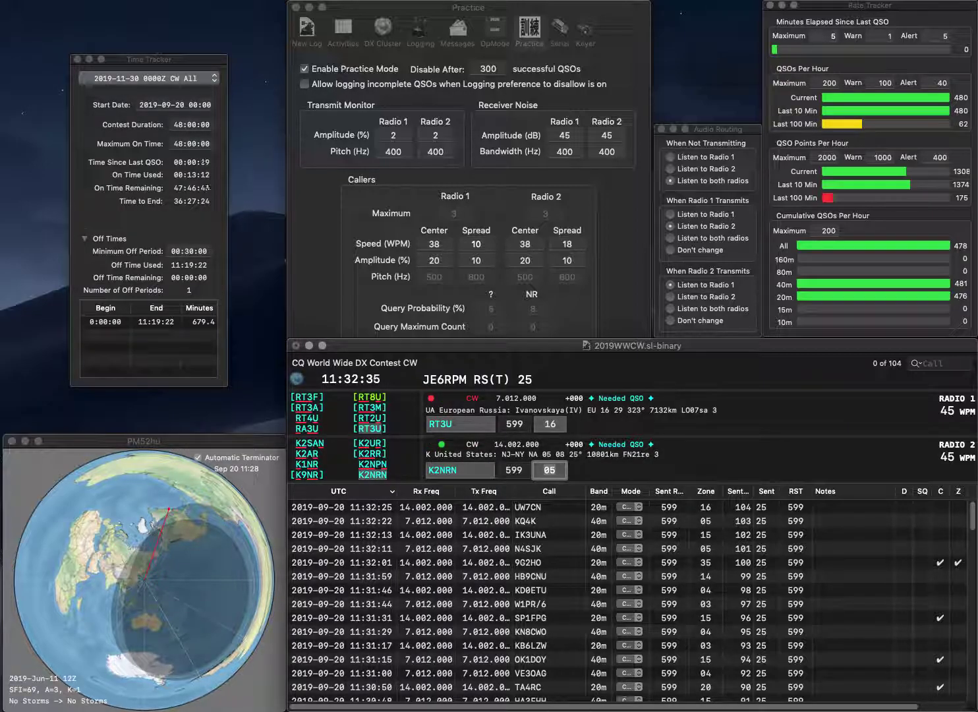
key(Return)
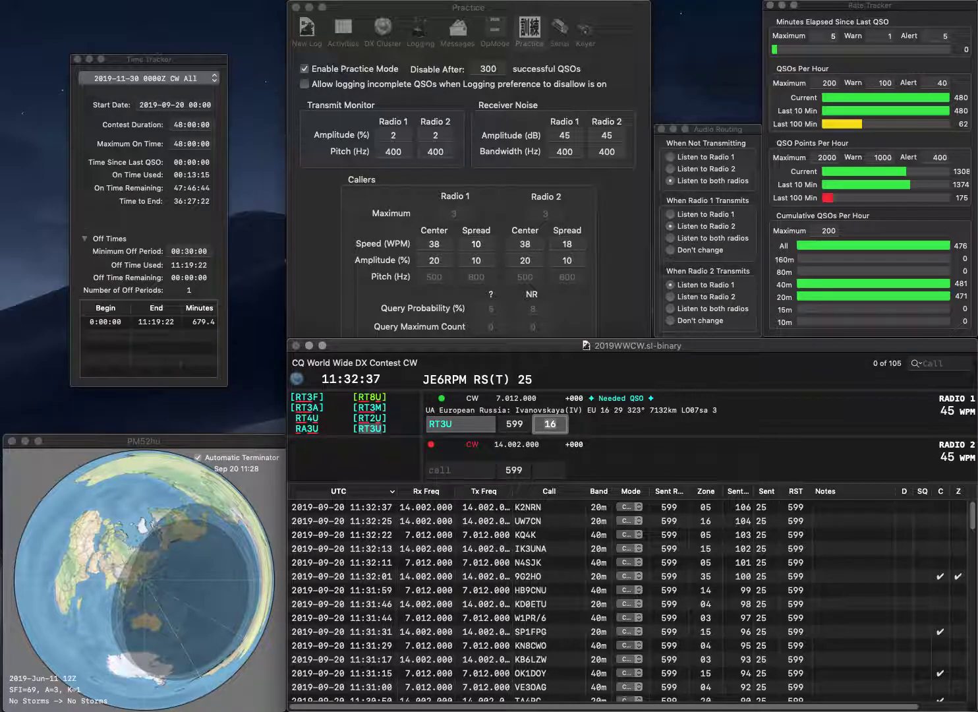
key(Return)
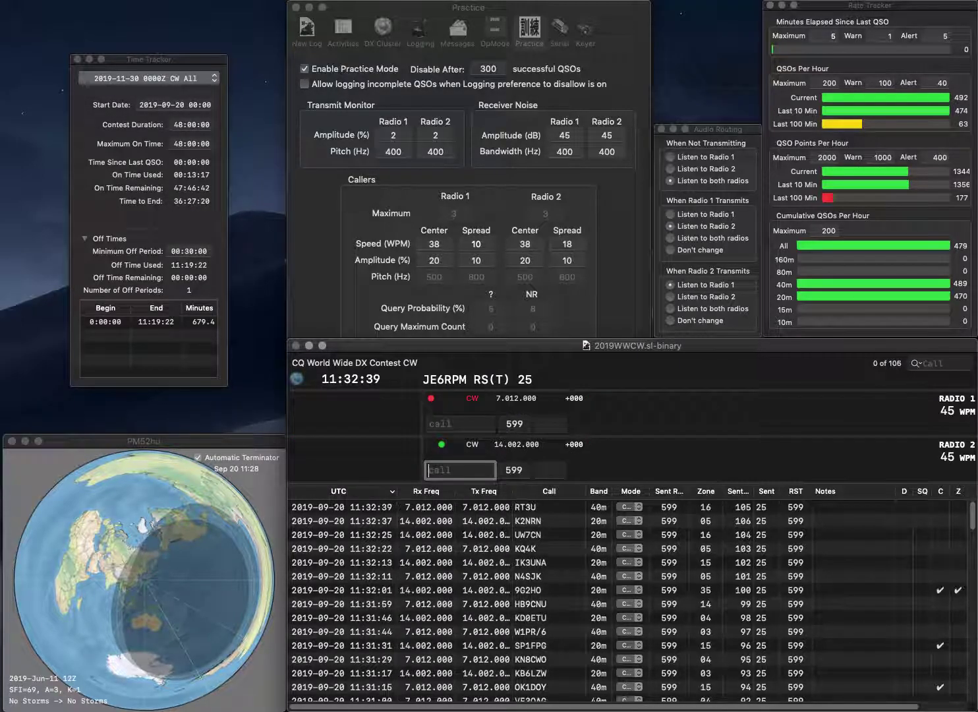
text(RK3NWA)
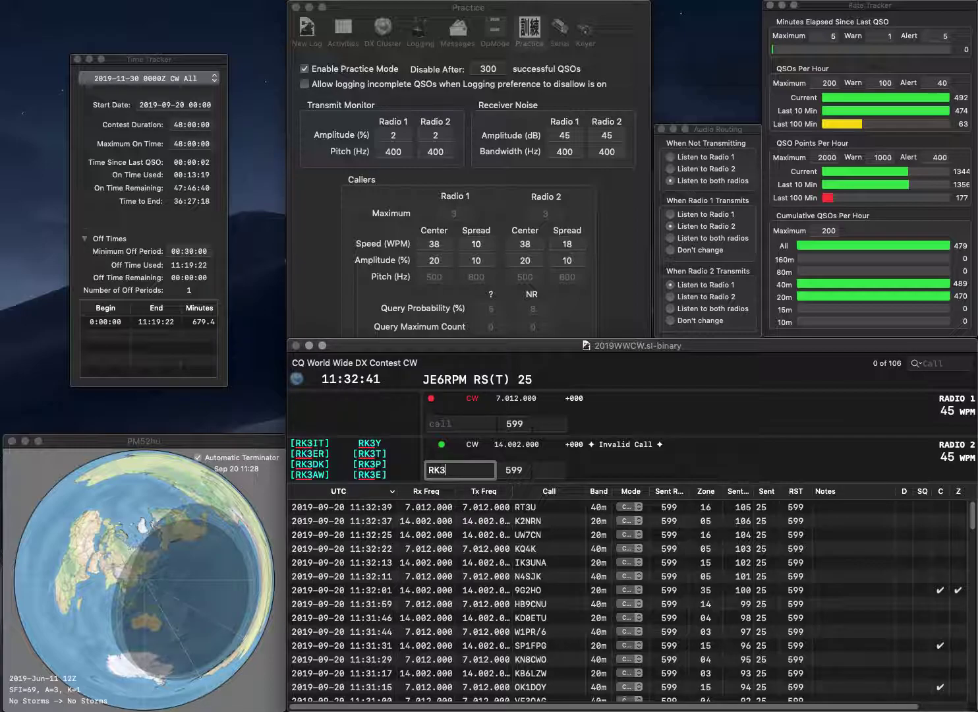
key(Return)
text(KM4DR)
key(Return)
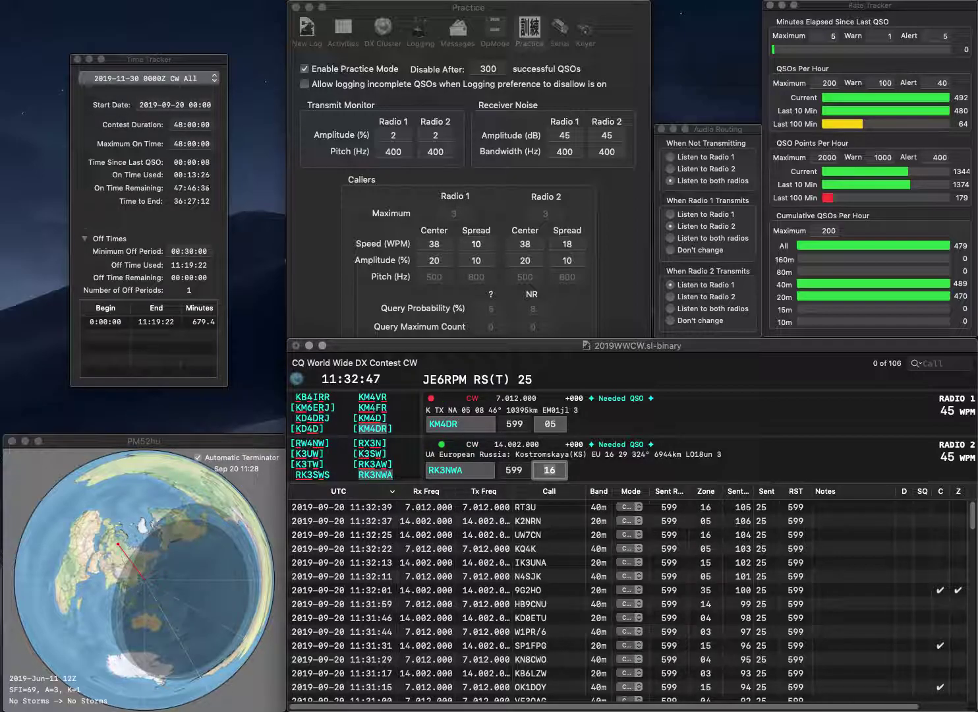
key(Return)
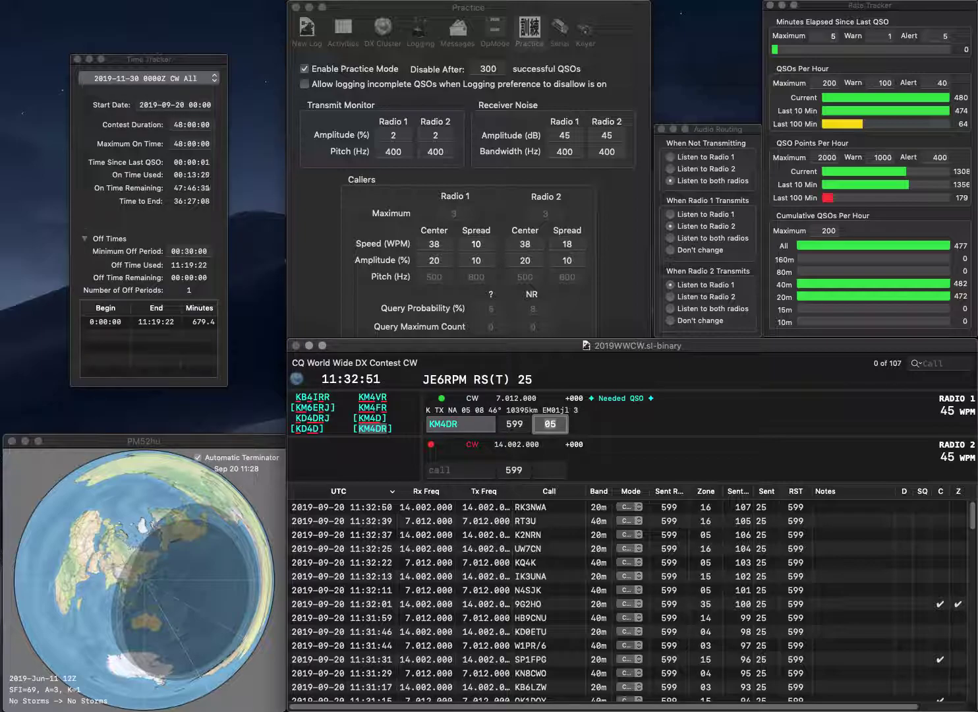
key(Return)
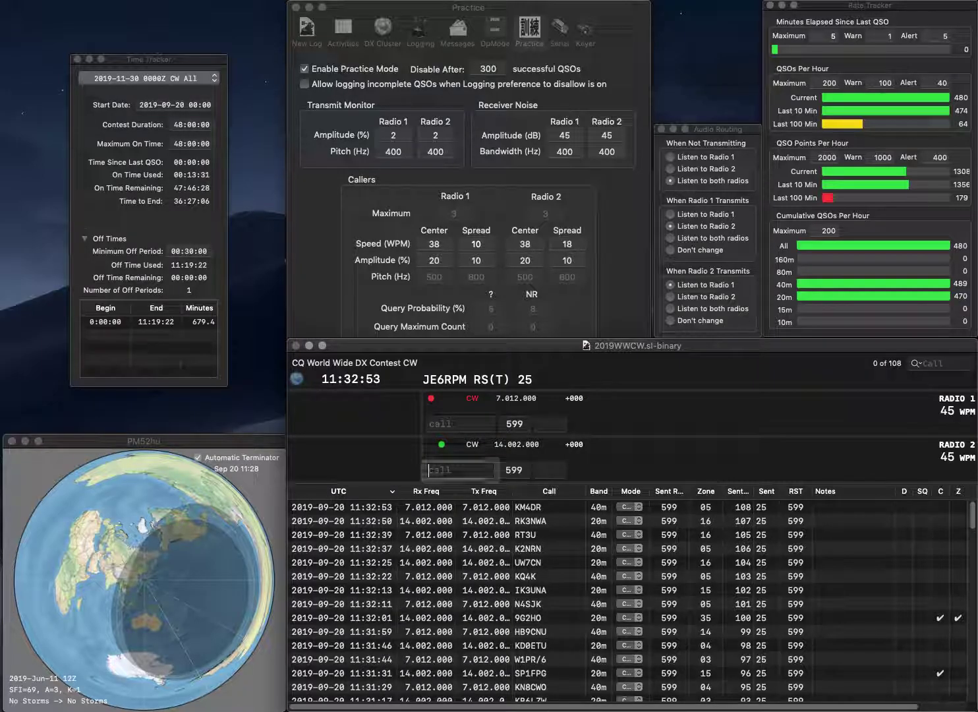
text(APY)
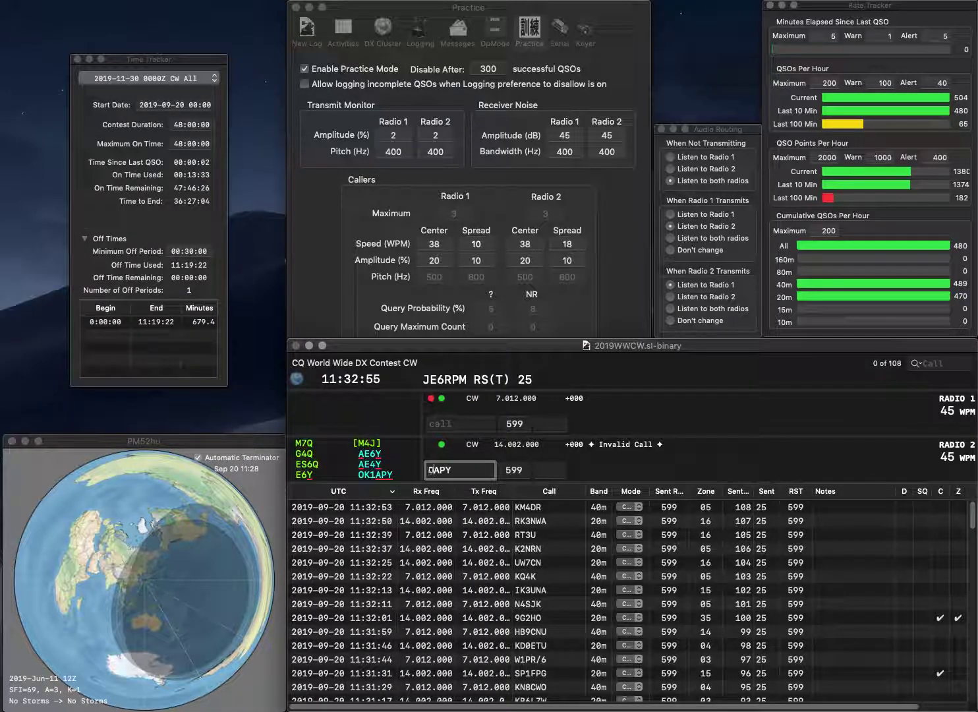
key(Home)
text(OK1)
key(Return)
text(DL1EKO)
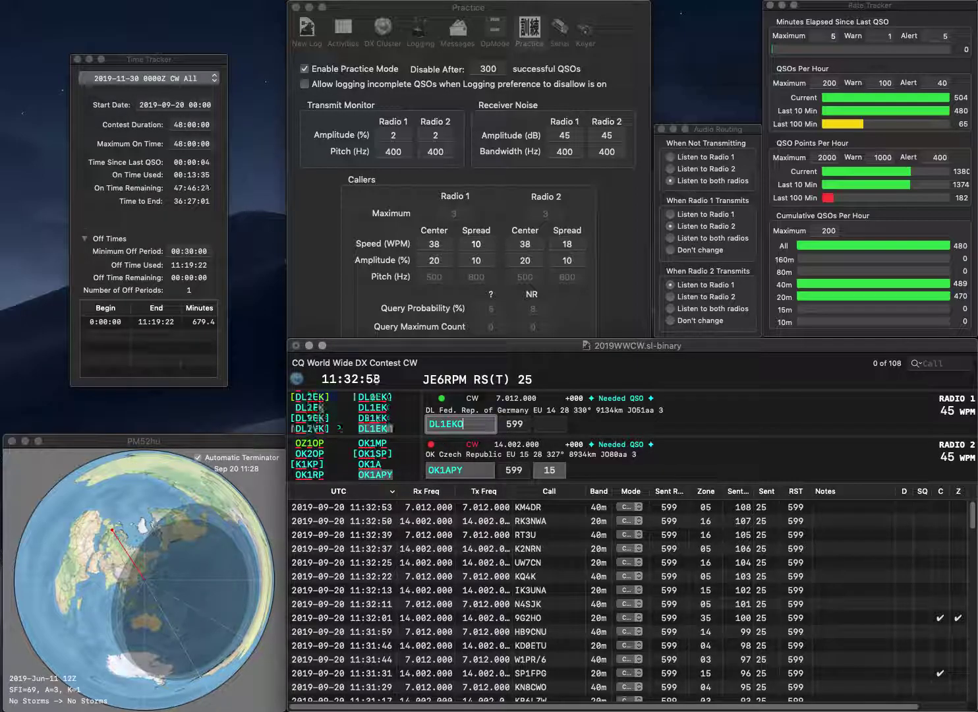
key(Return)
key(Tab)
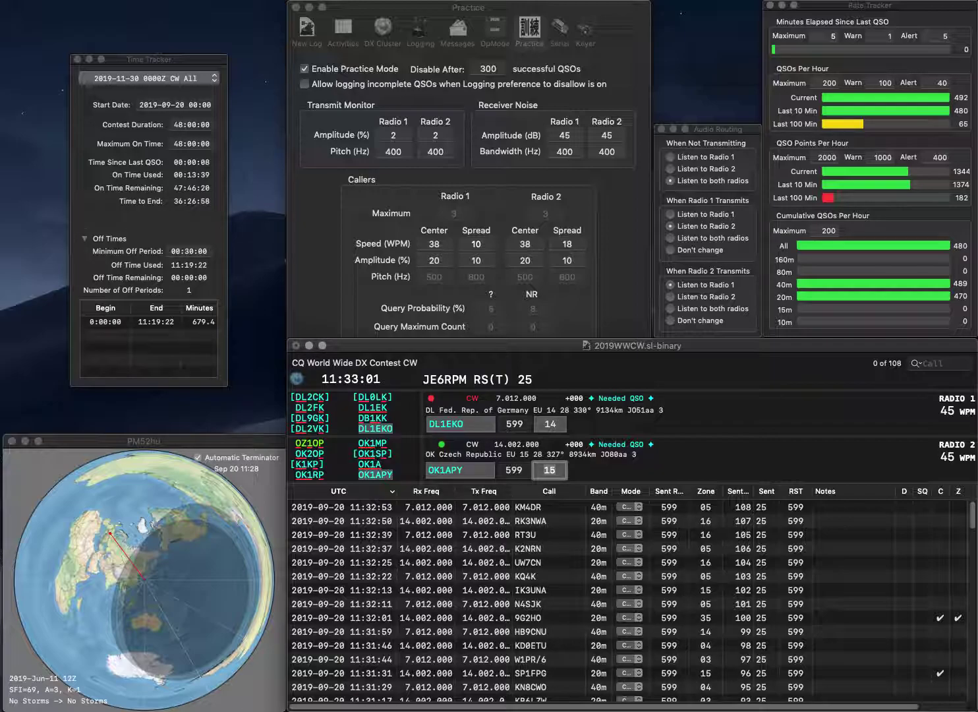
key(Return)
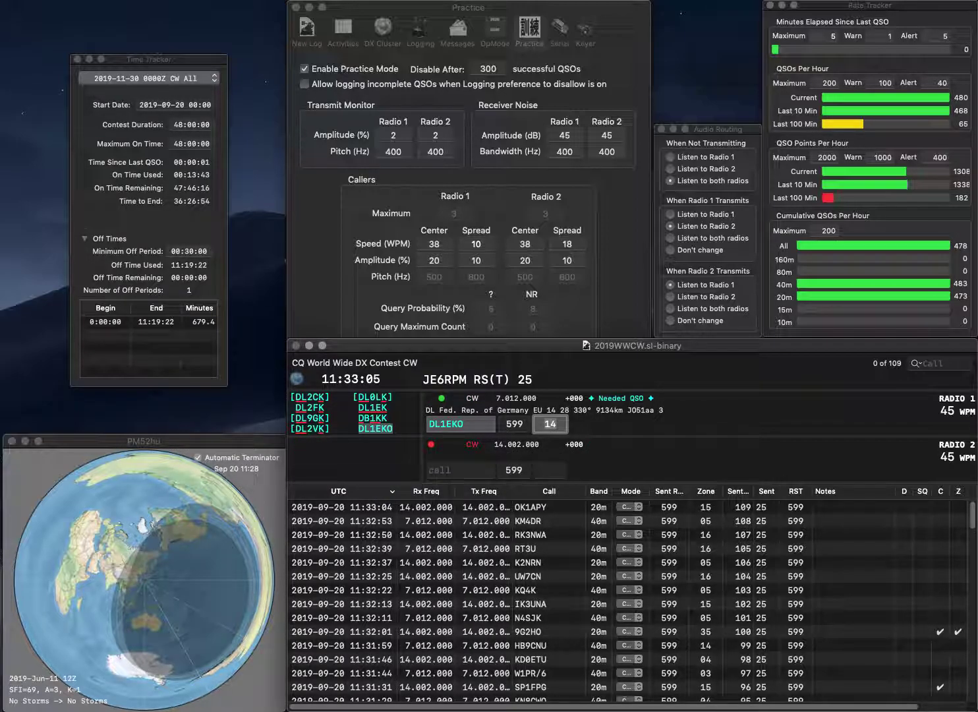
key(Return)
text(R3RR)
key(Return)
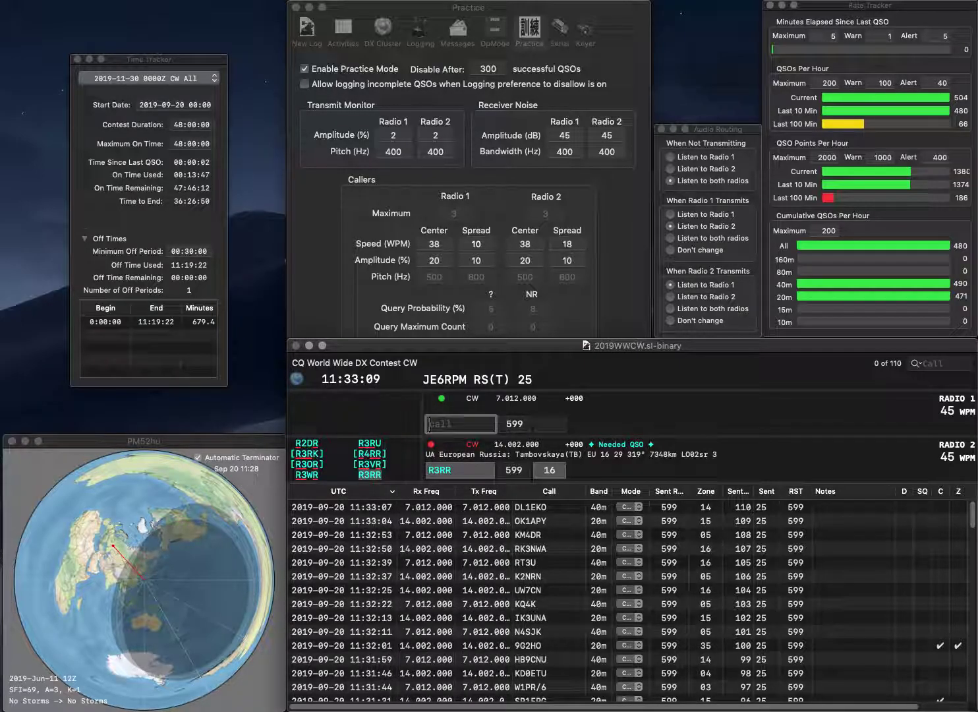
text(EA8OG)
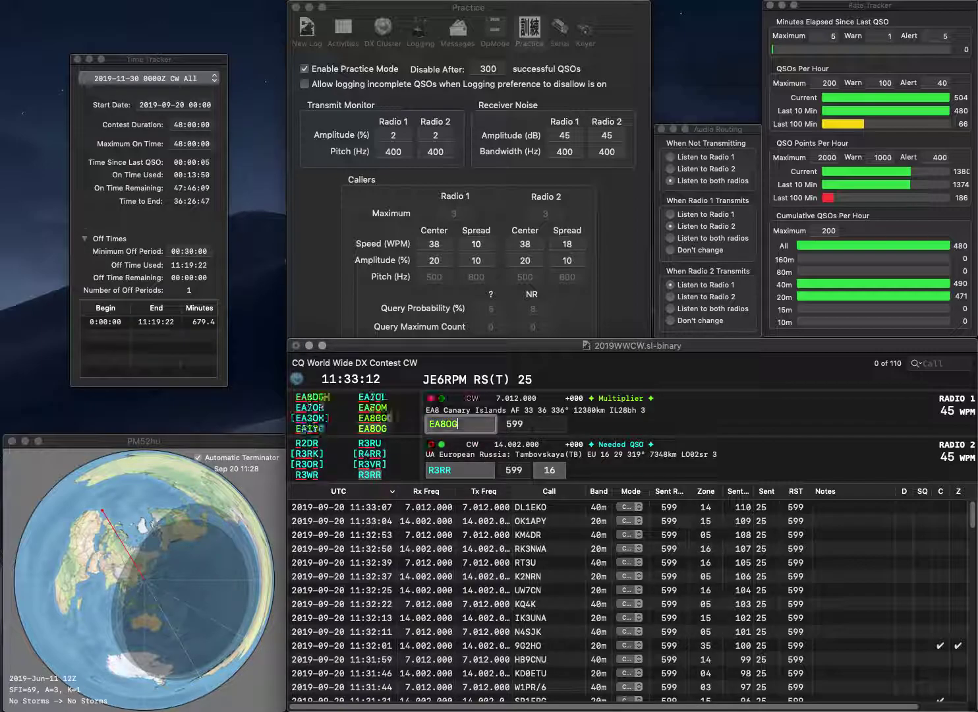
key(Return)
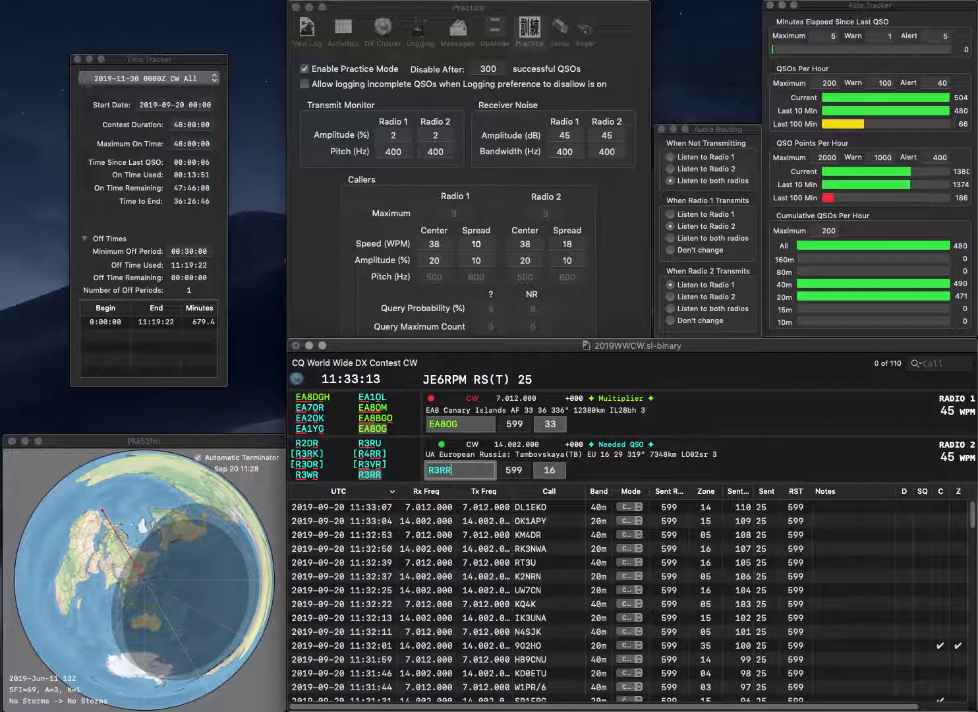
key(Return)
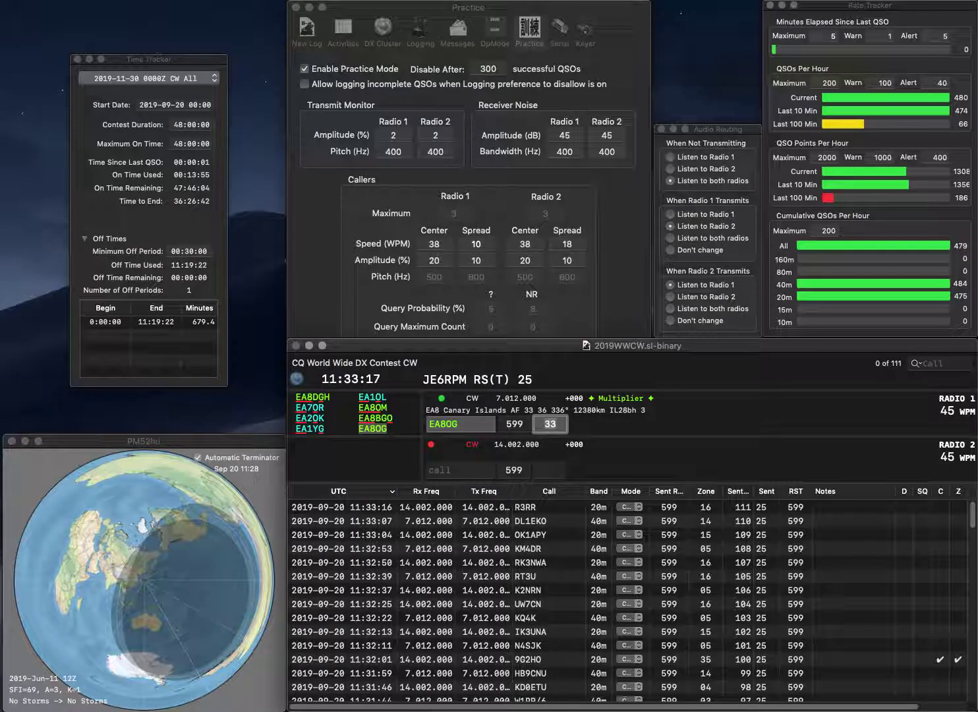
key(Return)
text(7N4LNK)
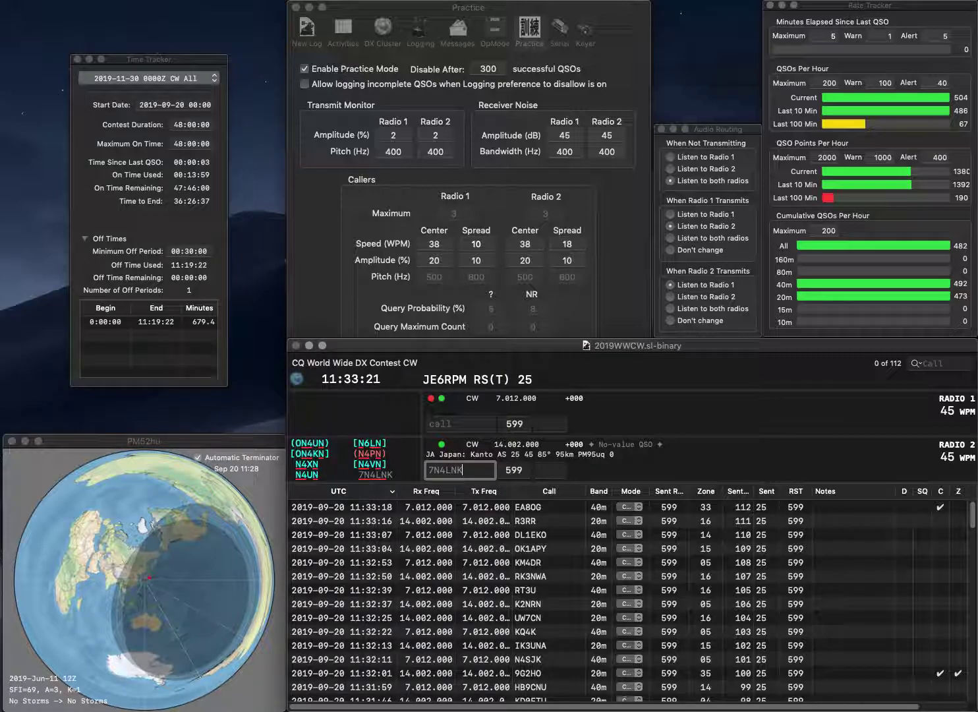
key(Return)
text(S50J)
key(Return)
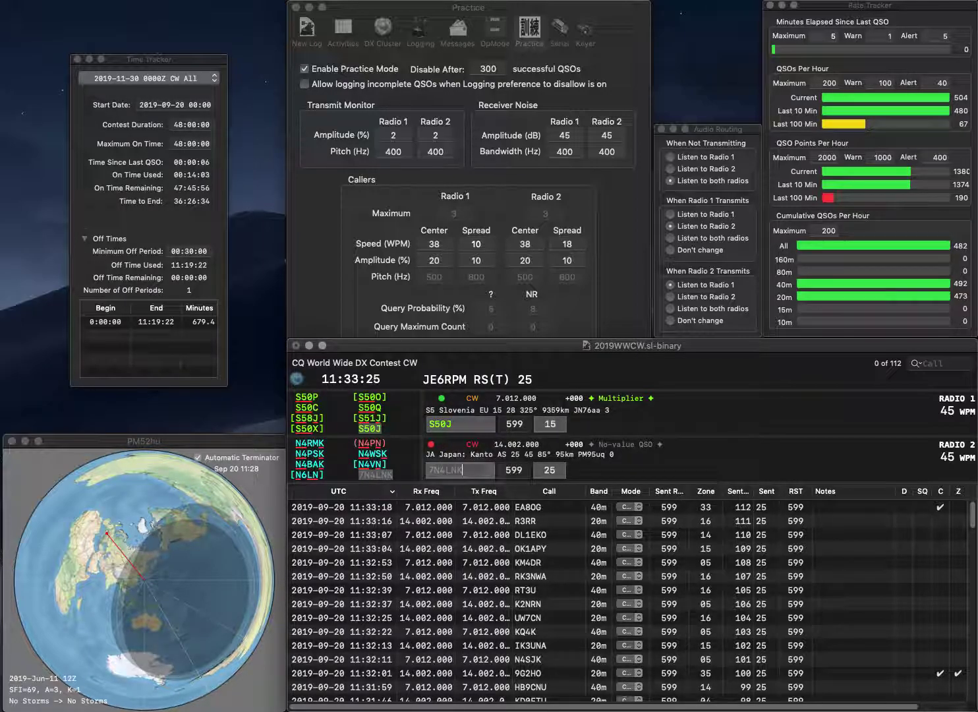
key(space)
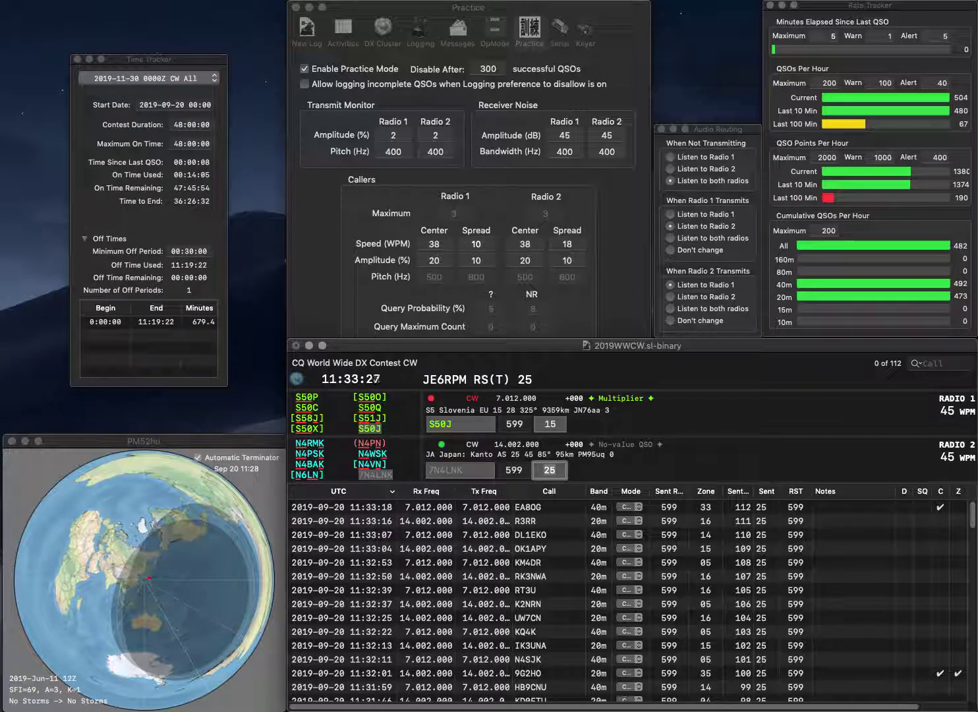
key(Return)
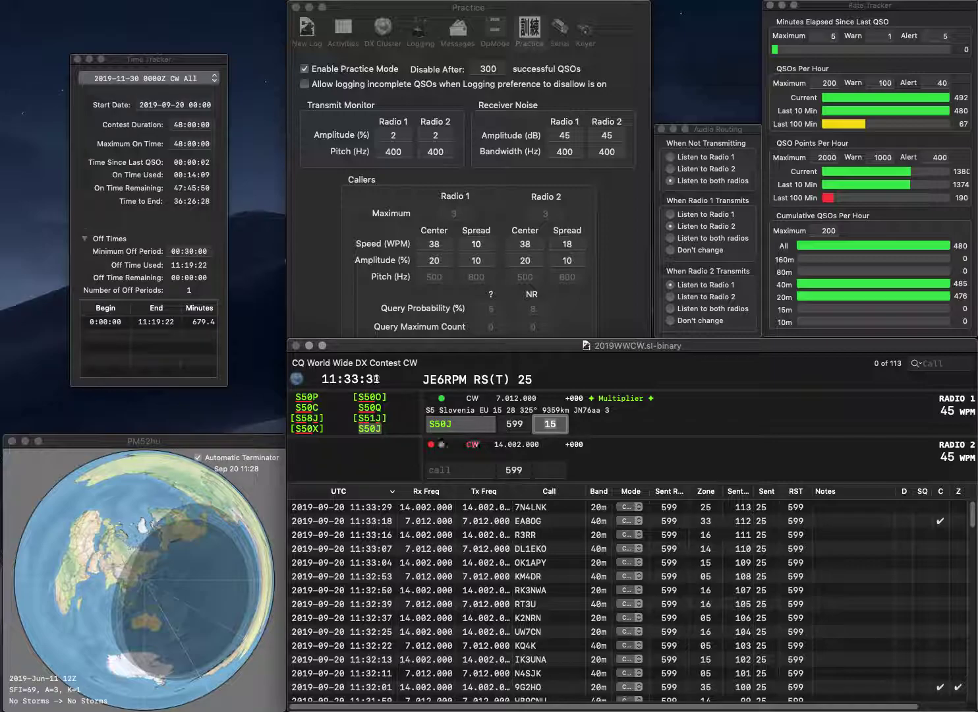
key(Return)
Query the partial call starting with KZ on Radio 2, complete it as KZ4SKI, and send the exchange
text(KZ)
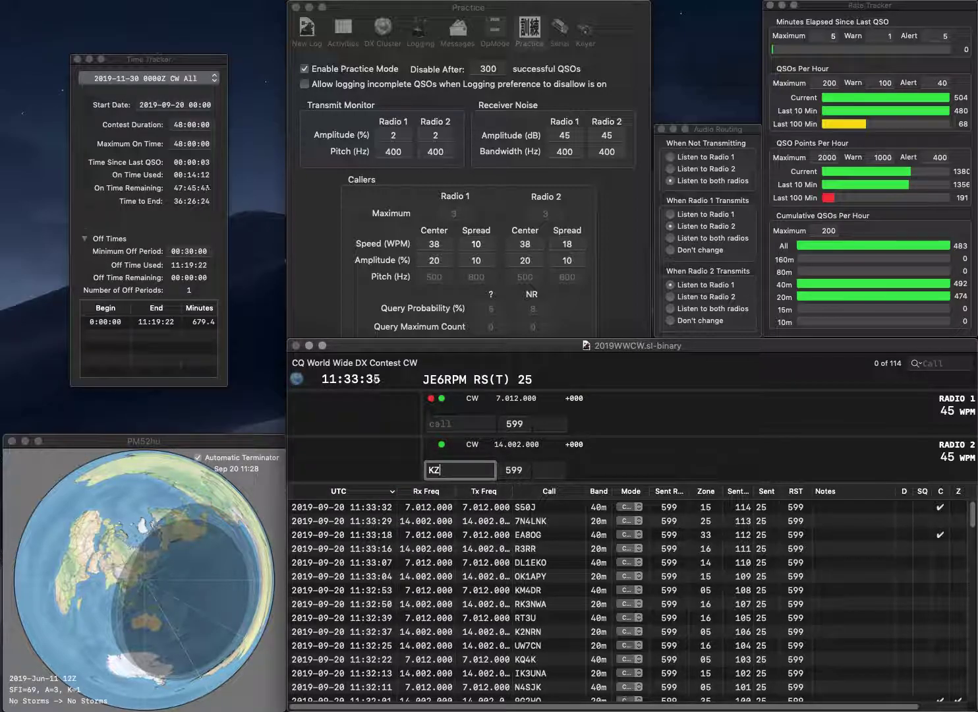
text(34)
key(Return)
key(Return)
key(Left)
key(BackSpace)
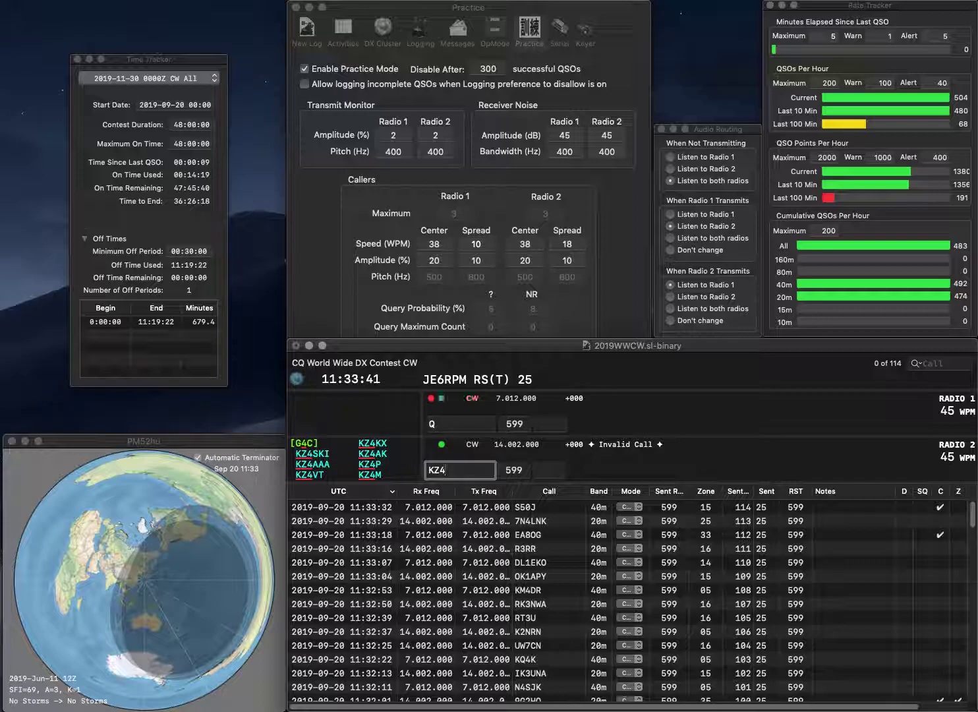
text(SKI)
key(Return)
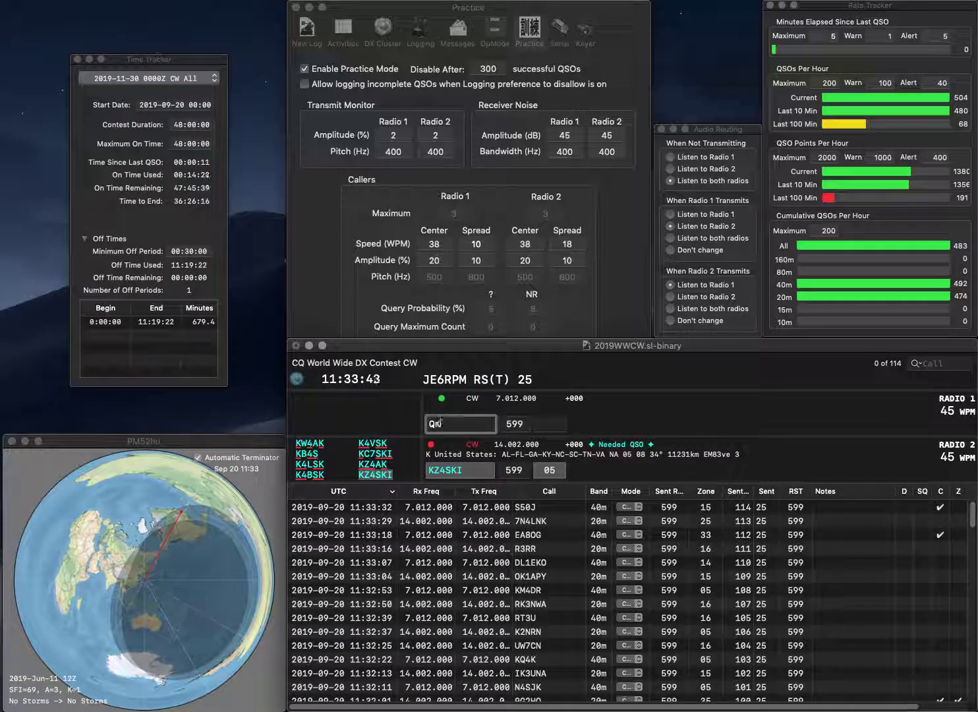
Replace the Radio 1 entry with the partial call KQ and send it
text(K)
key(BackSpace)
key(BackSpace)
text(KQ)
key(Return)
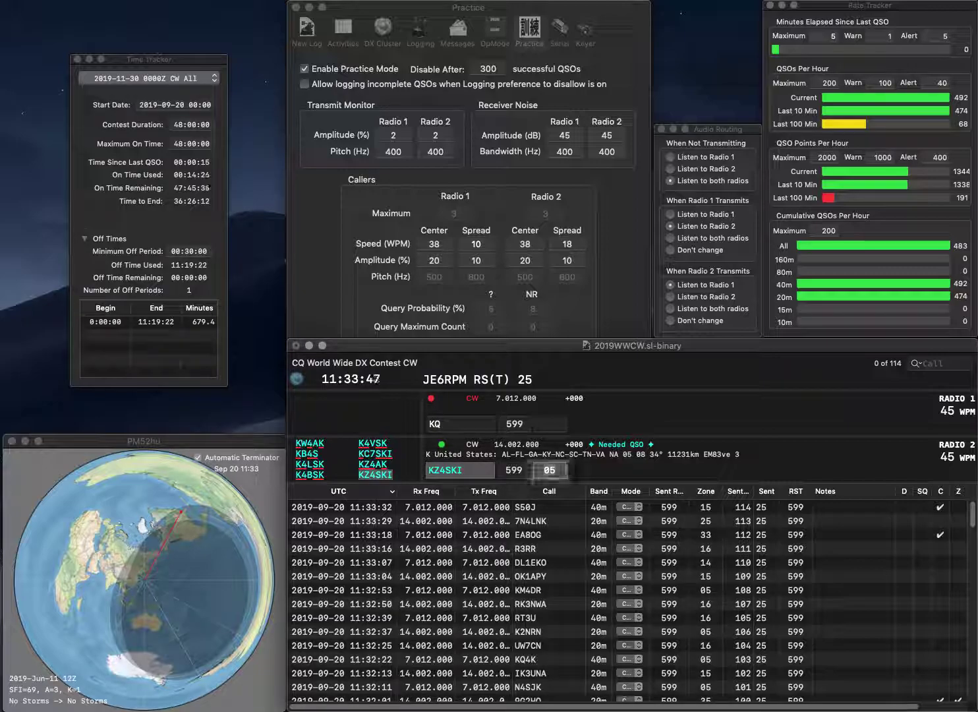
key(Return)
key(Home)
text(VE6)
key(Return)
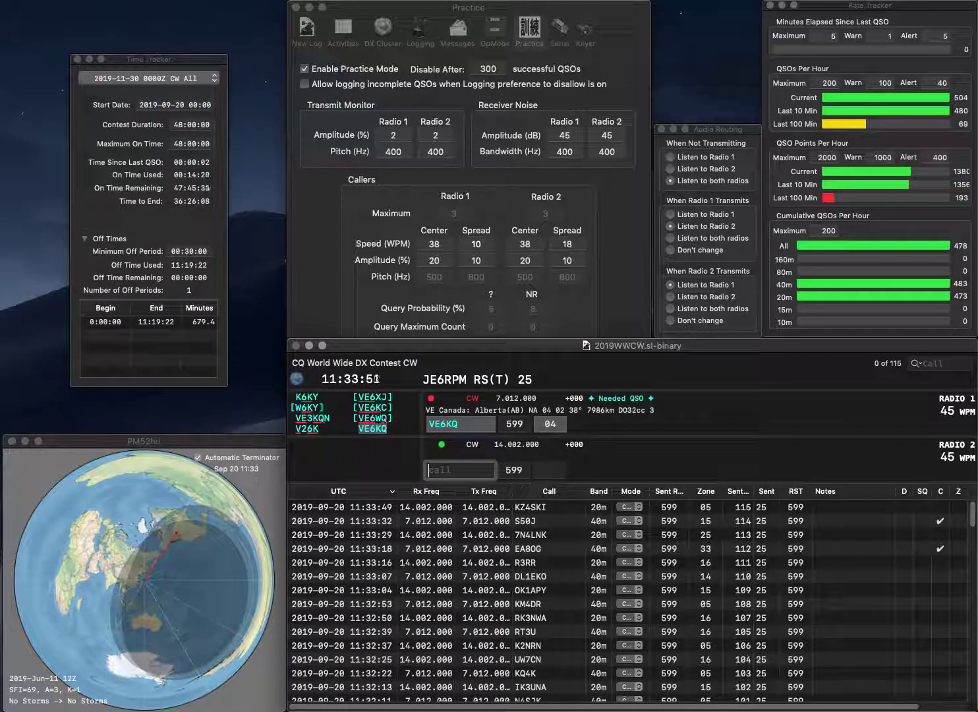
text(AD6RH)
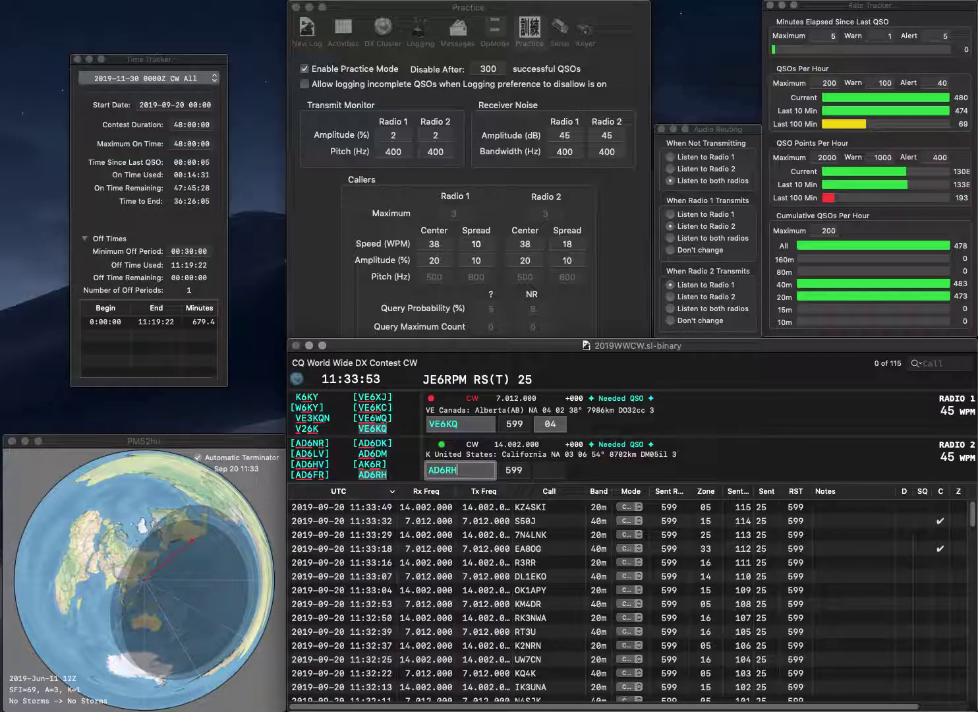
key(Return)
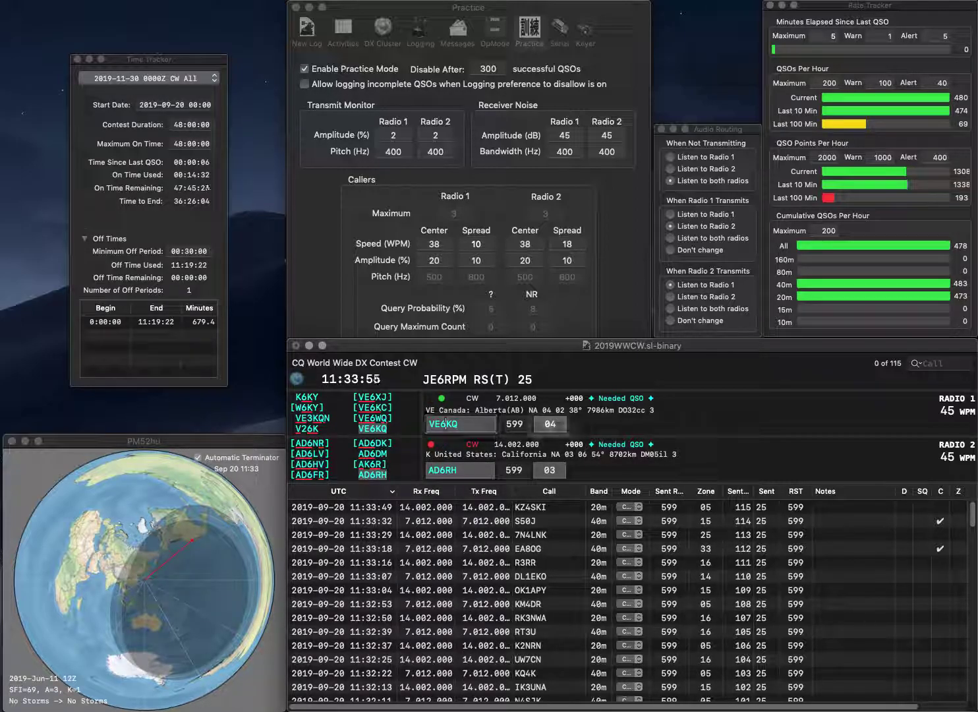
key(Return)
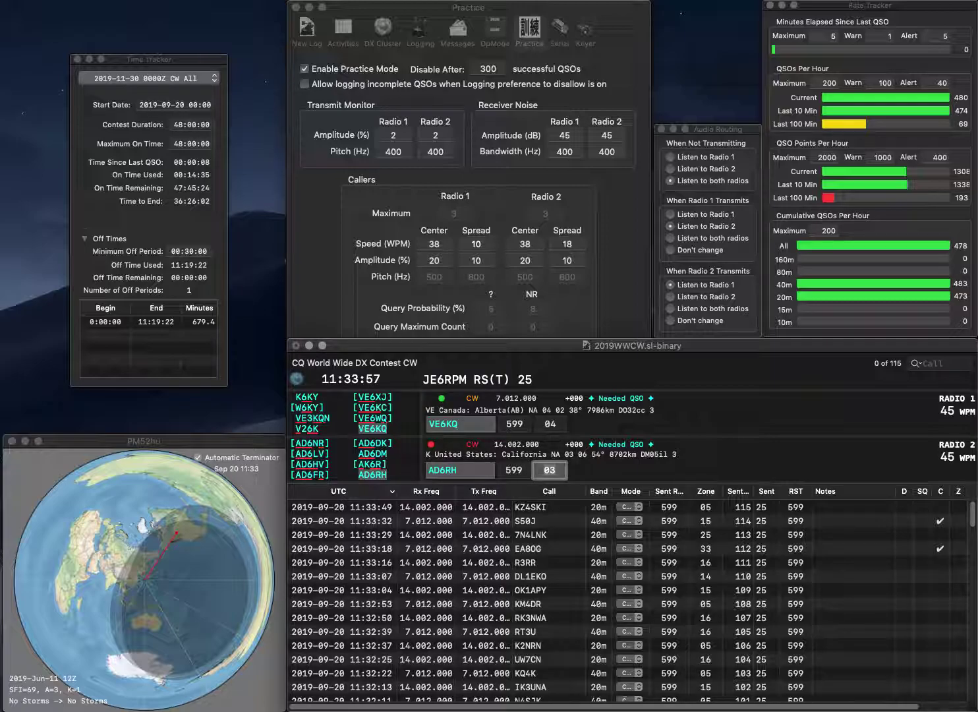
key(Return)
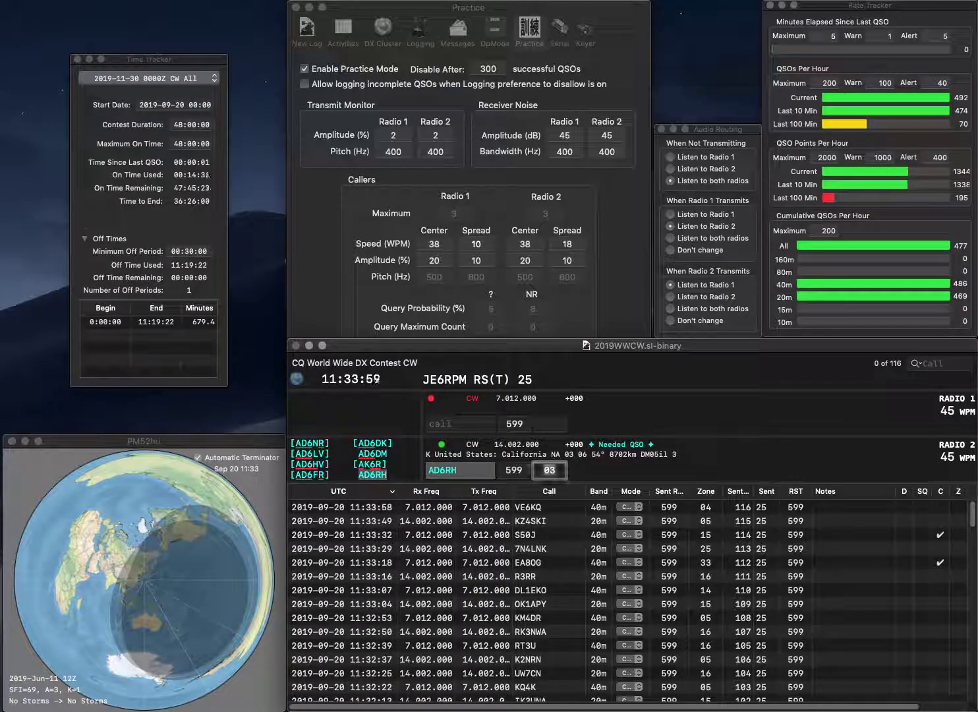
key(Return)
text(G4GE)
key(Return)
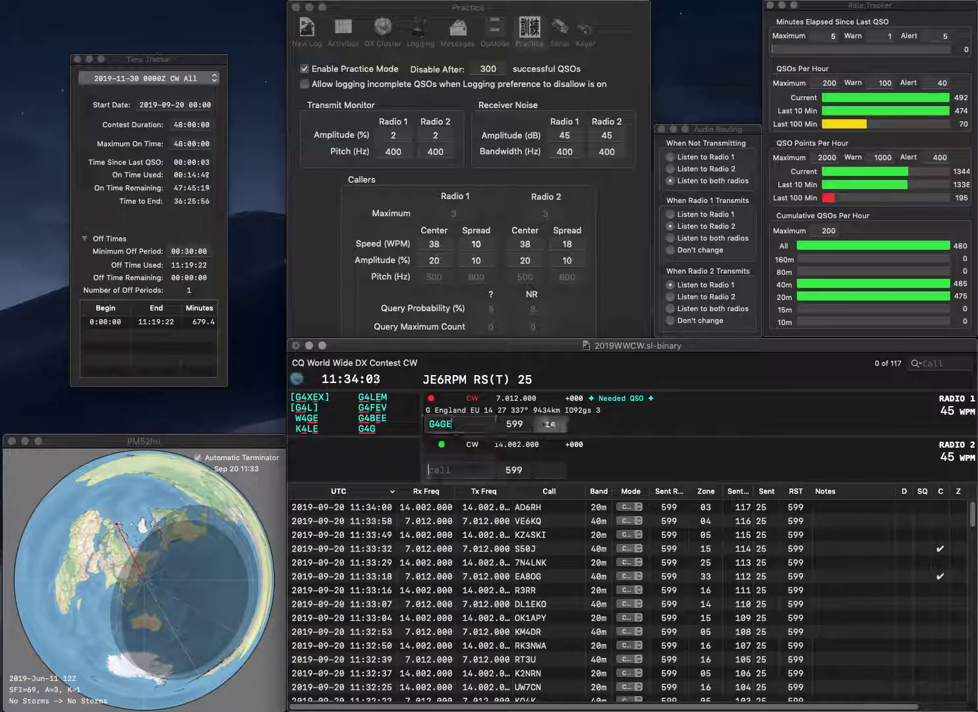
text(HA8EN)
key(BackSpace)
text(RE)
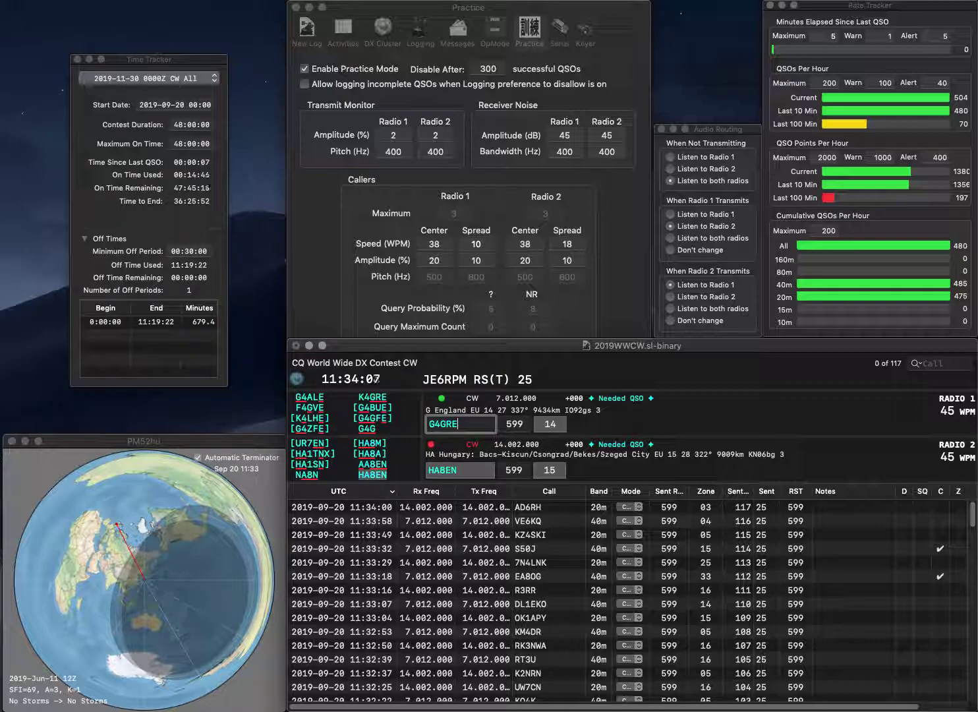
key(BackSpace)
key(BackSpace)
key(BackSpace)
text(ZHE)
key(Return)
key(Return)
click(439, 424)
key(BackSpace)
text(3)
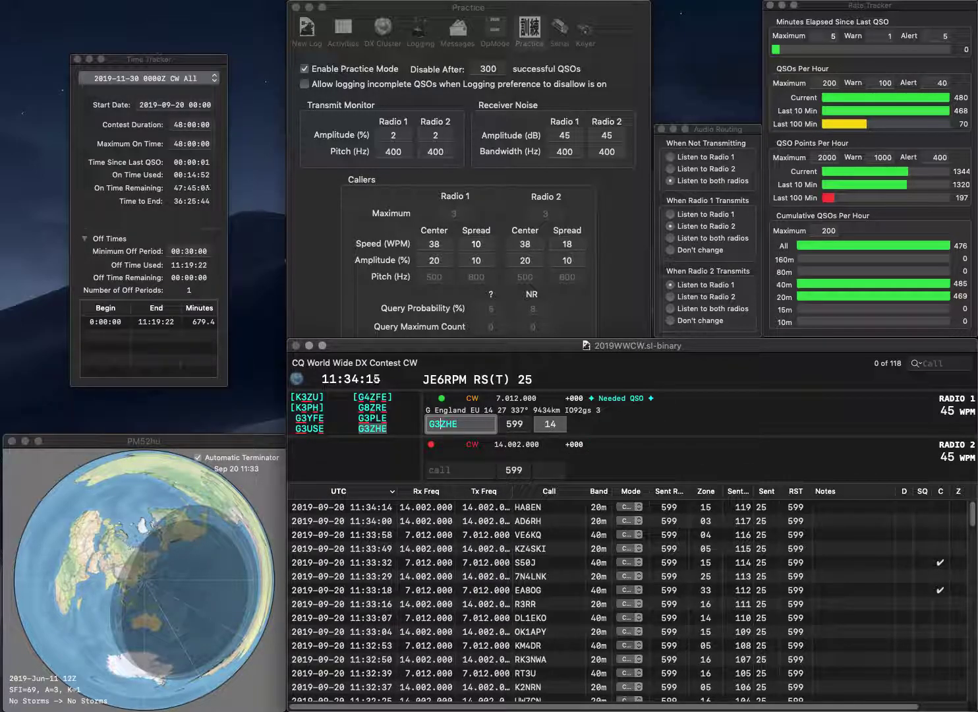
key(Return)
text(K)
key(BackSpace)
text(ED5ZBE)
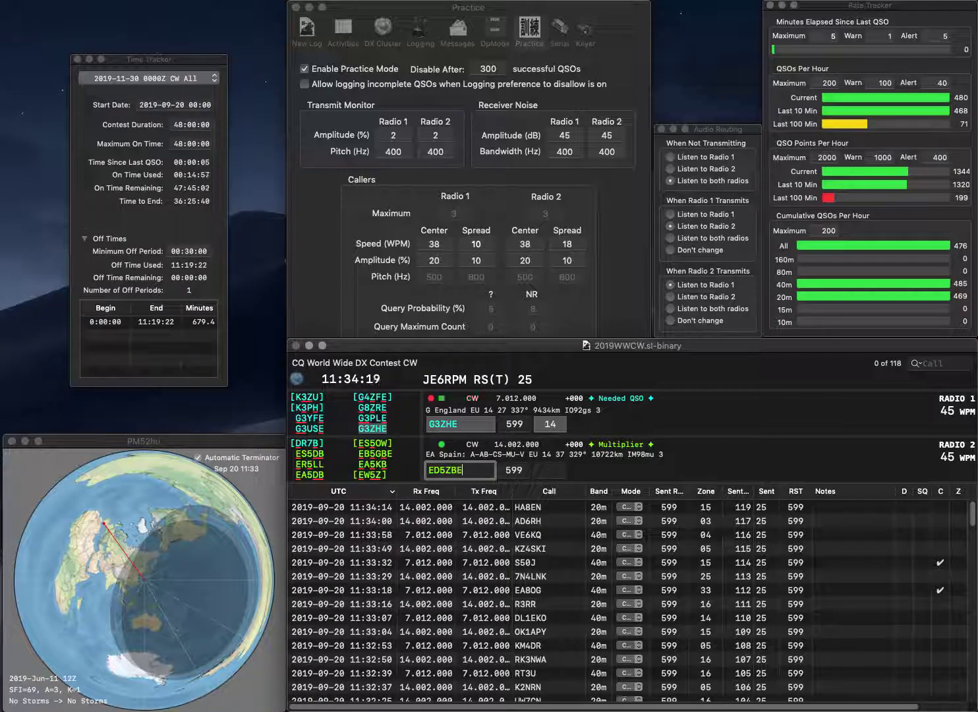
key(Return)
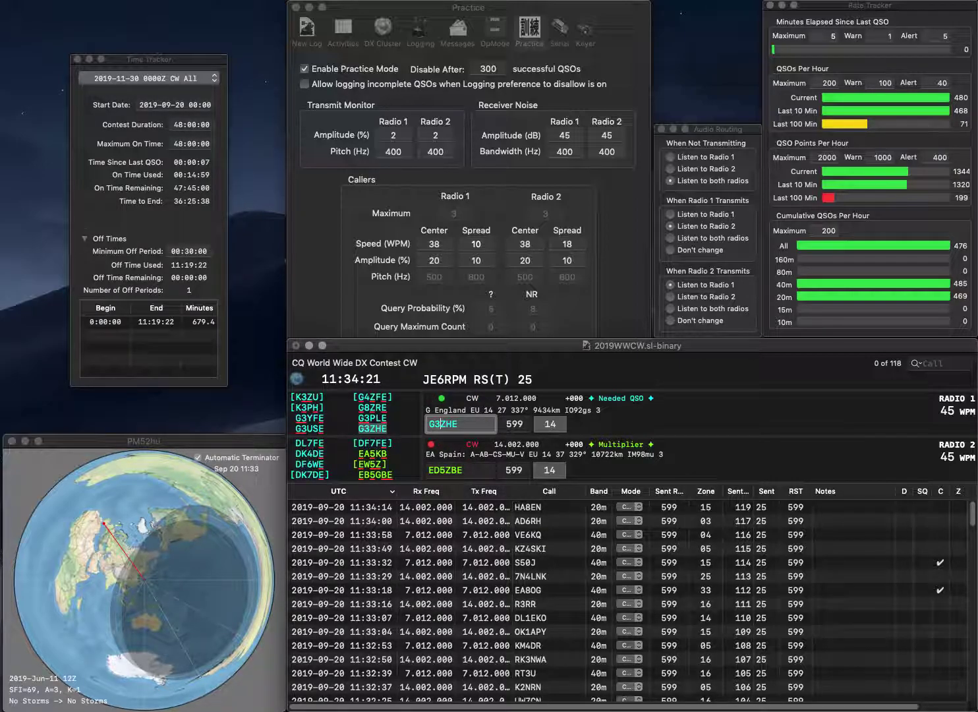
key(Return)
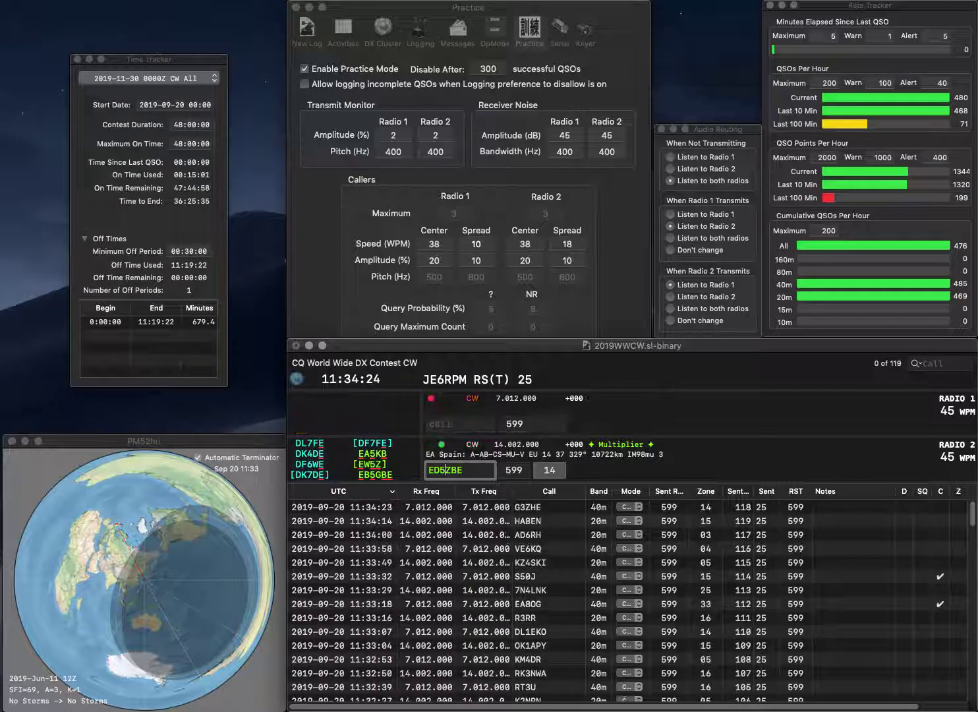
text(G)
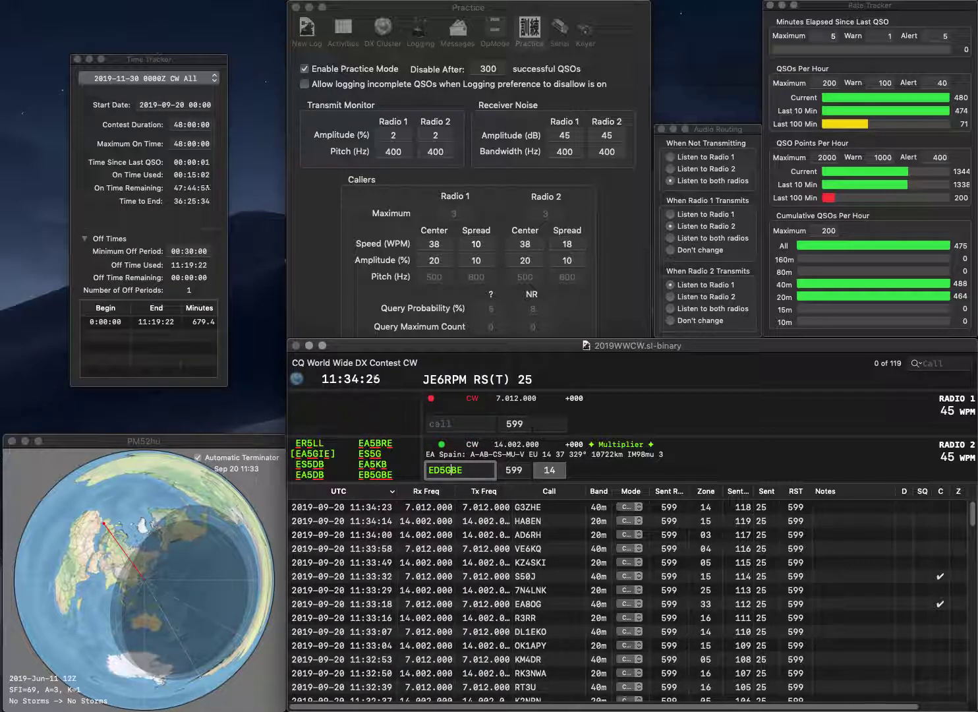
key(Delete)
text(B)
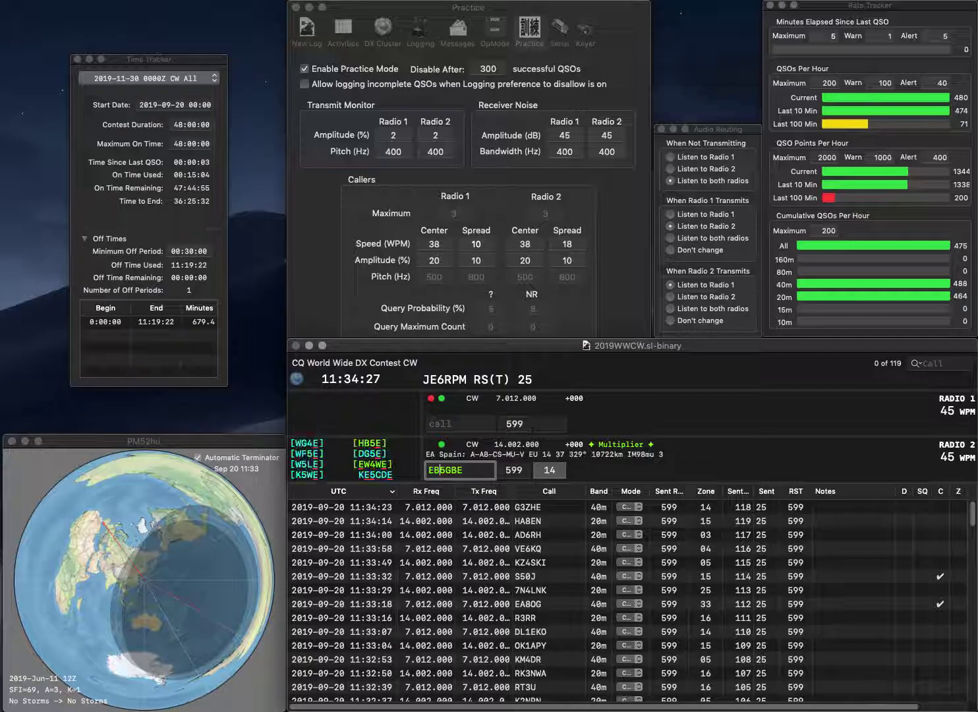
key(Return)
text(W4HCW)
key(Return)
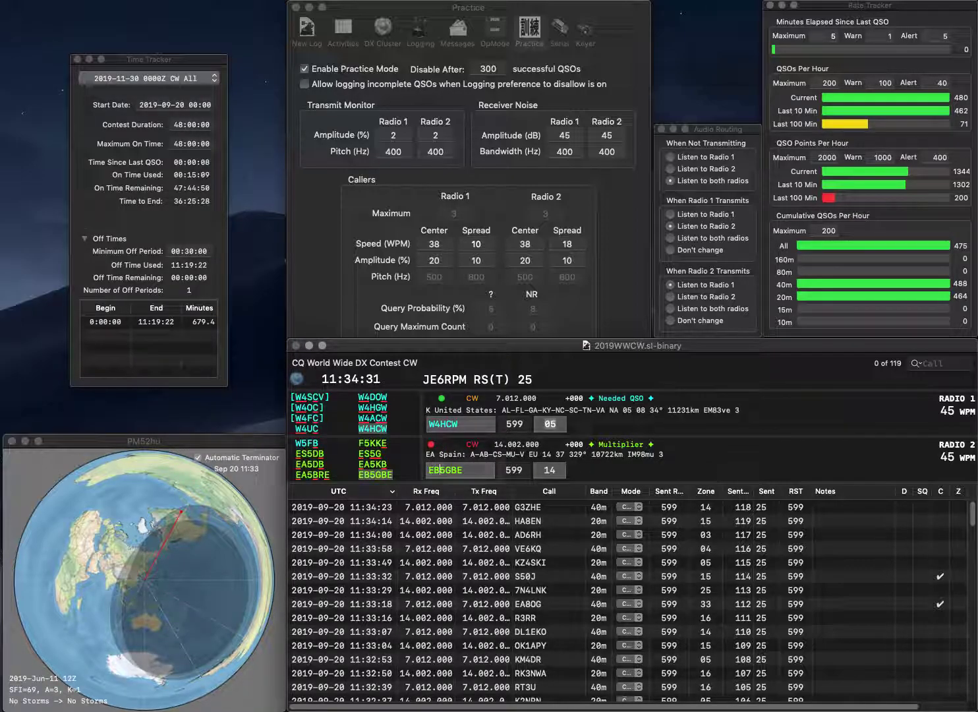
key(space)
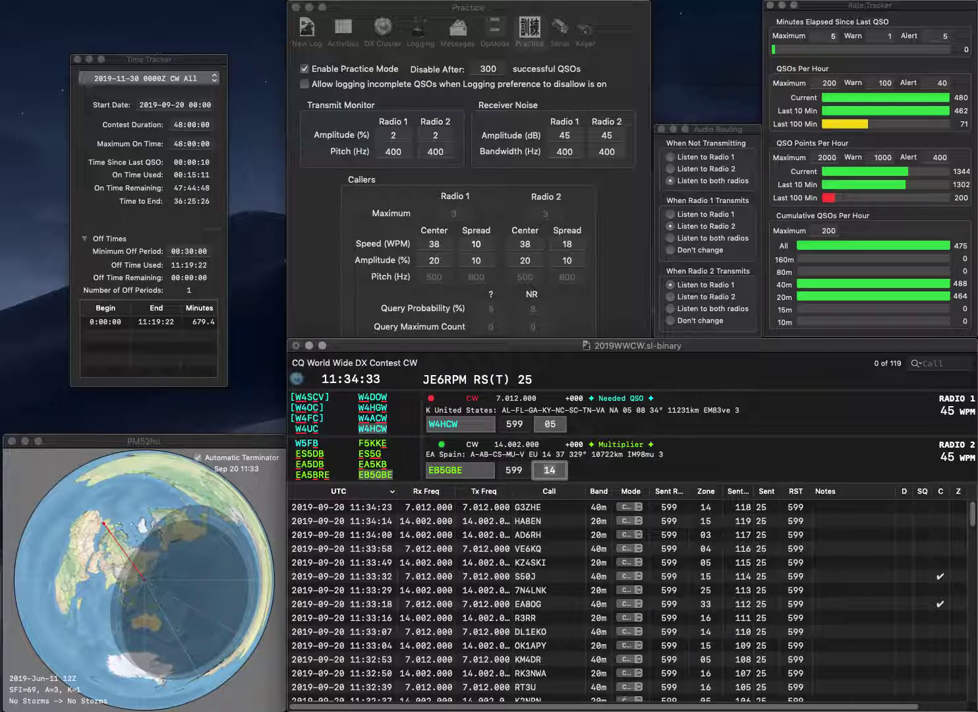
key(Return)
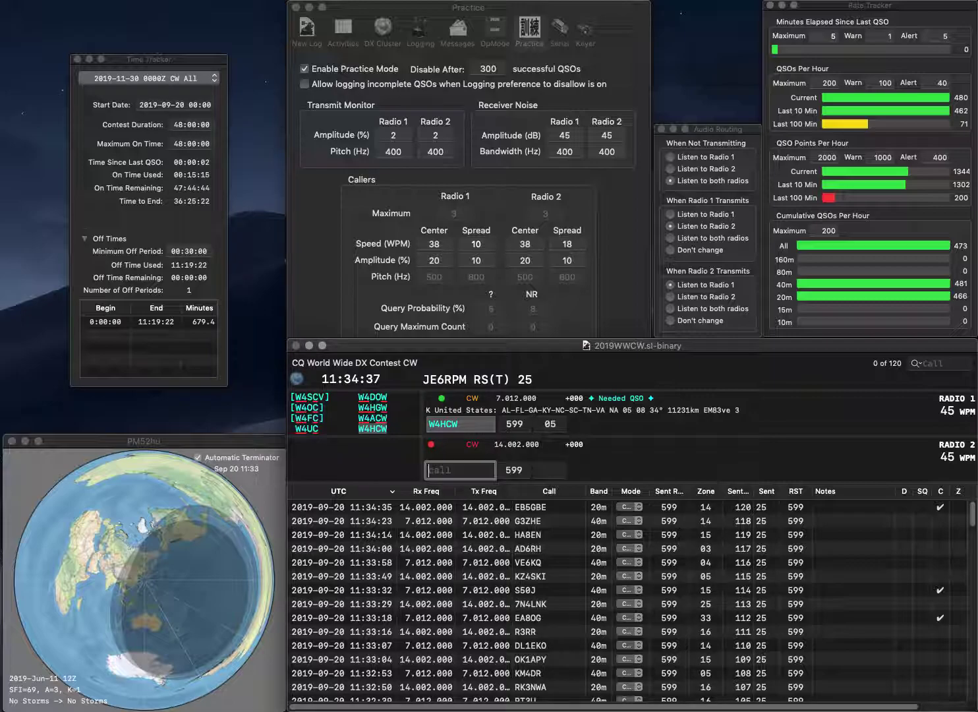
key(Return)
Enter KG4W on Radio 2 and send the exchange
text(KG)
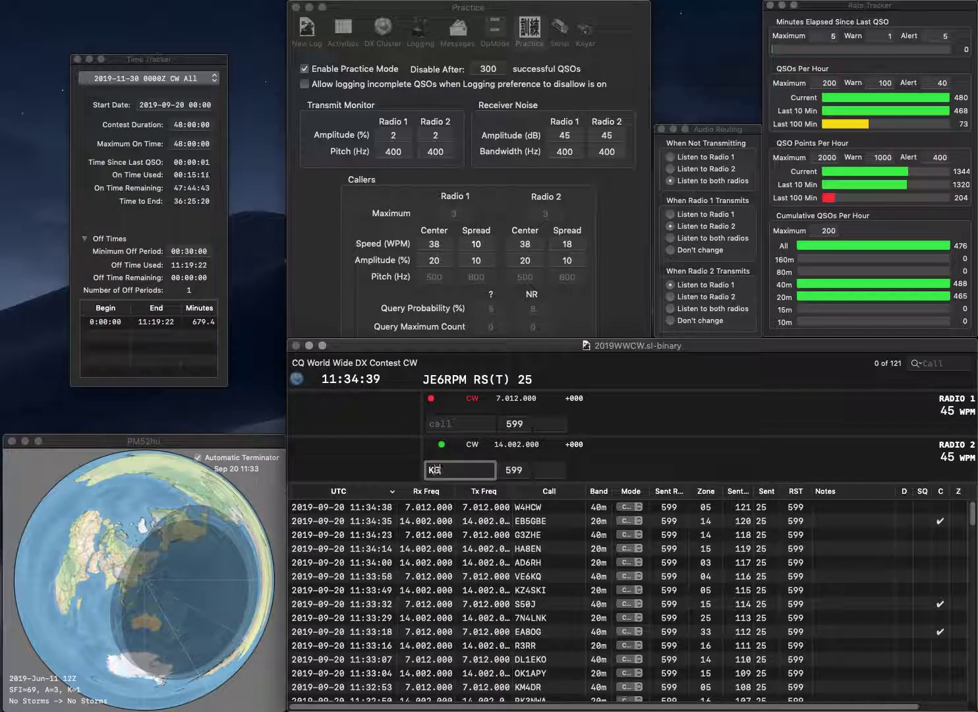
text(4W)
key(Return)
text(IN)
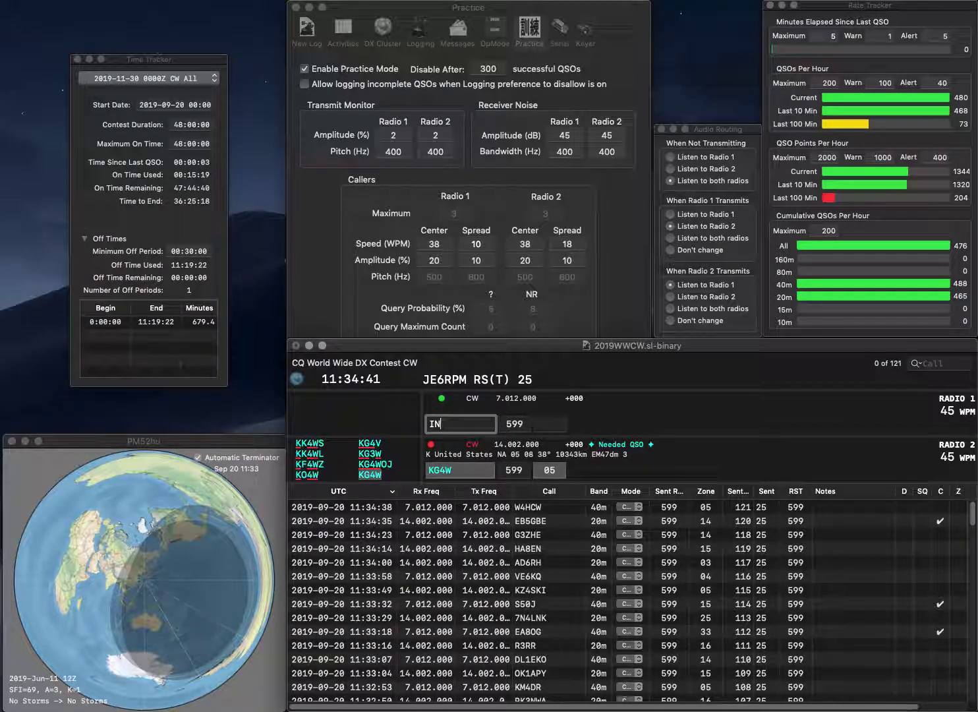
text(1GLT)
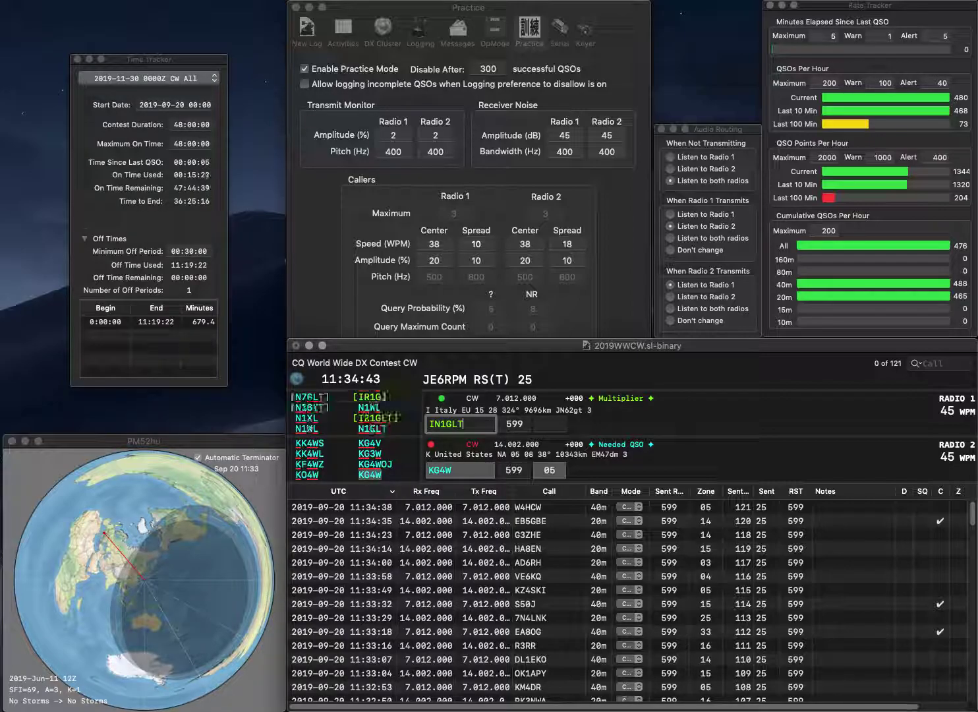
key(BackSpace)
text(Z)
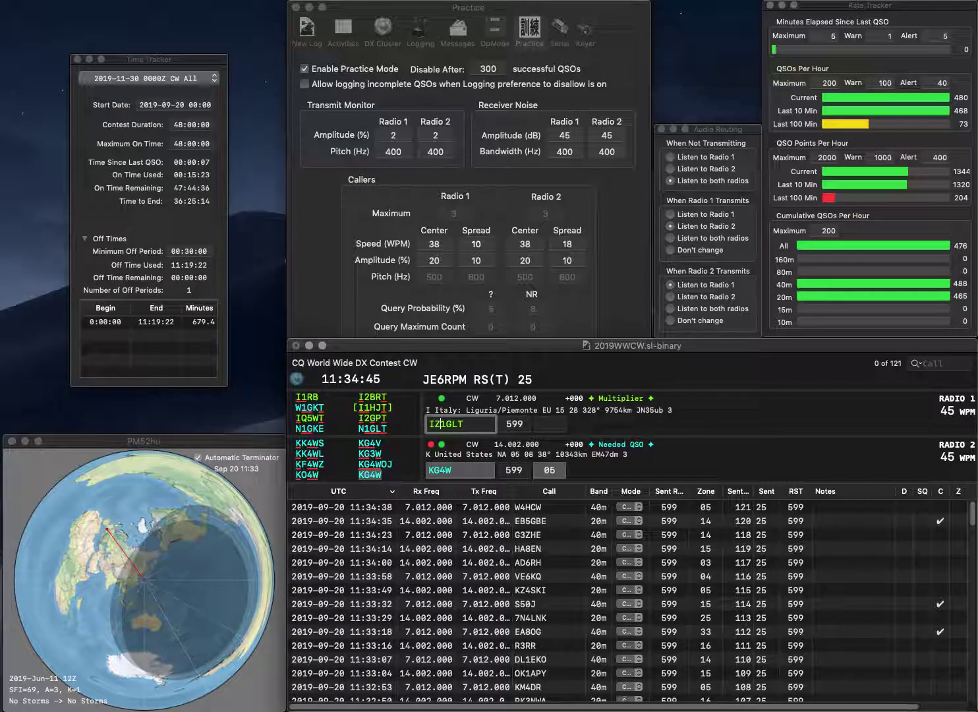
key(Return)
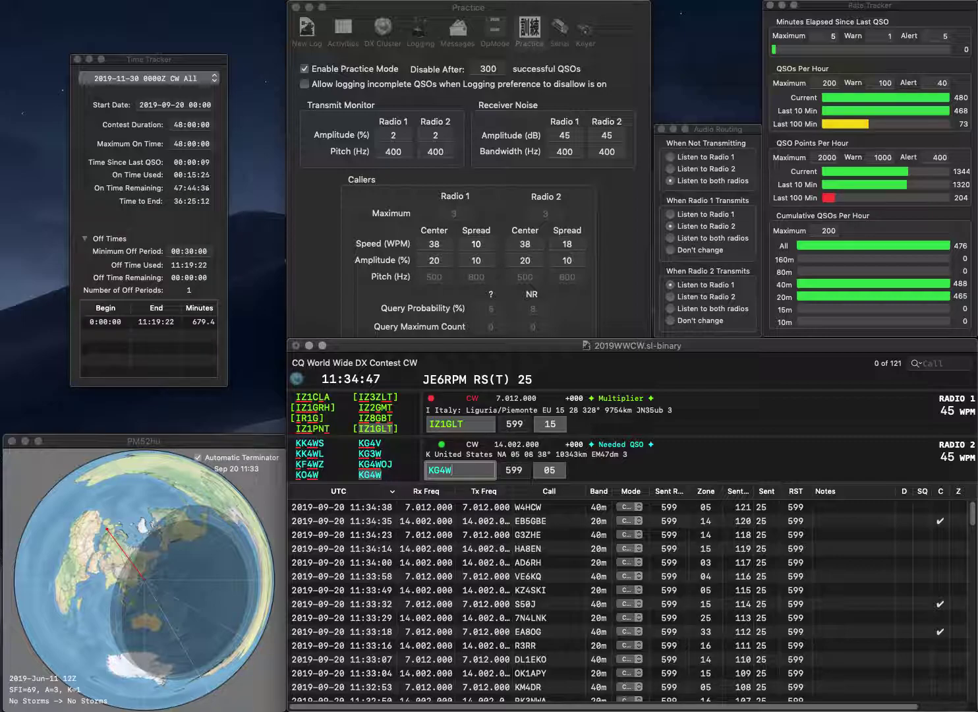
key(Return)
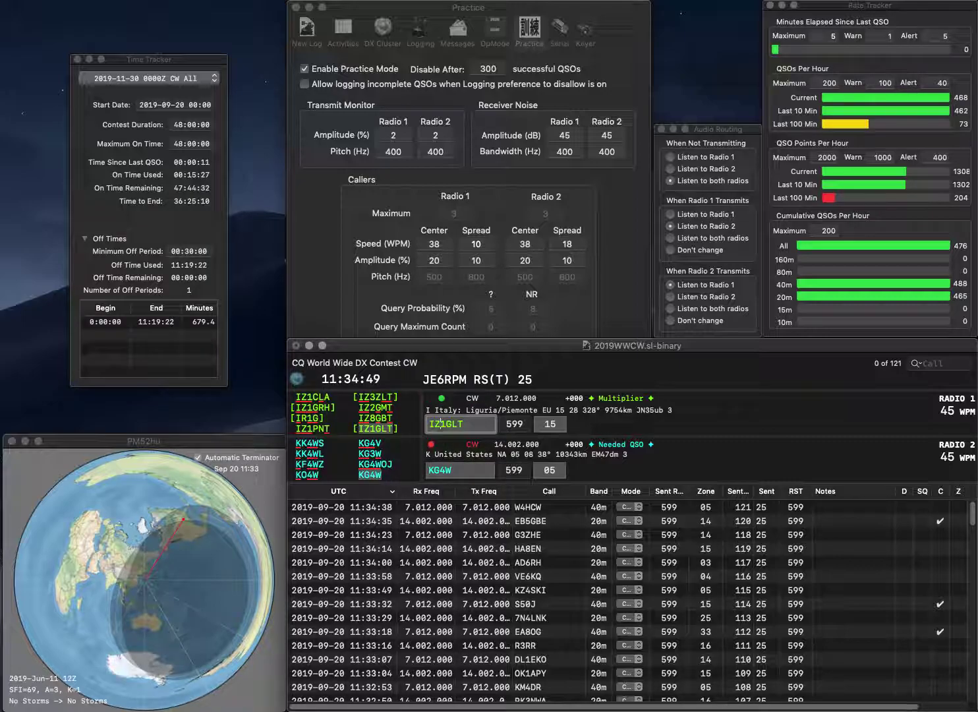
key(Tab)
key(Return)
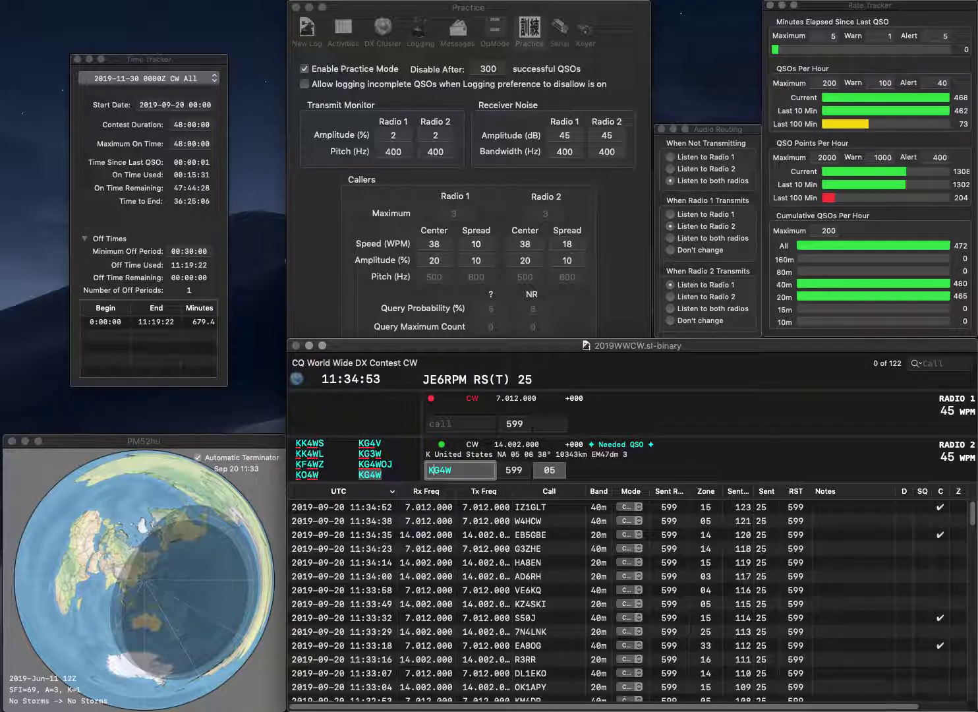
key(Delete)
text(3)
key(Return)
text(IK2AVH)
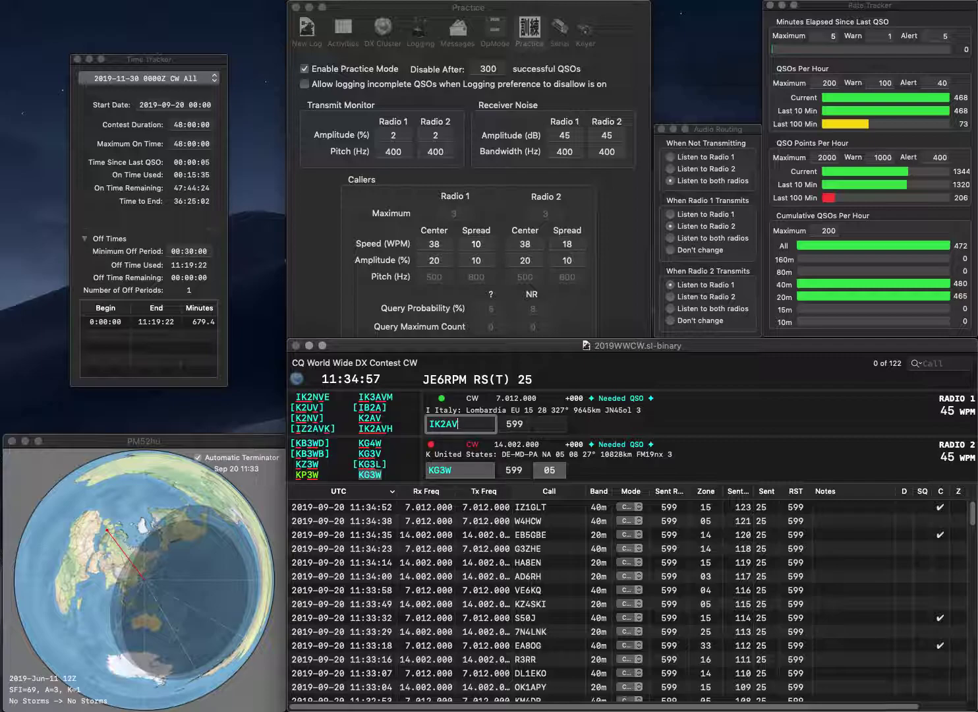
key(Return)
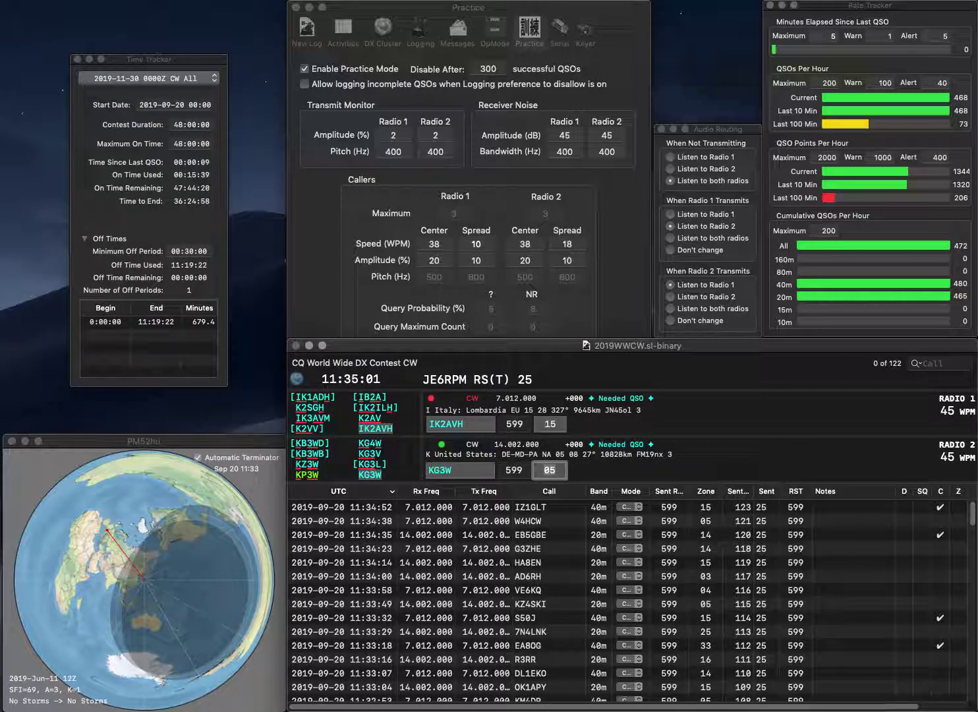
key(Return)
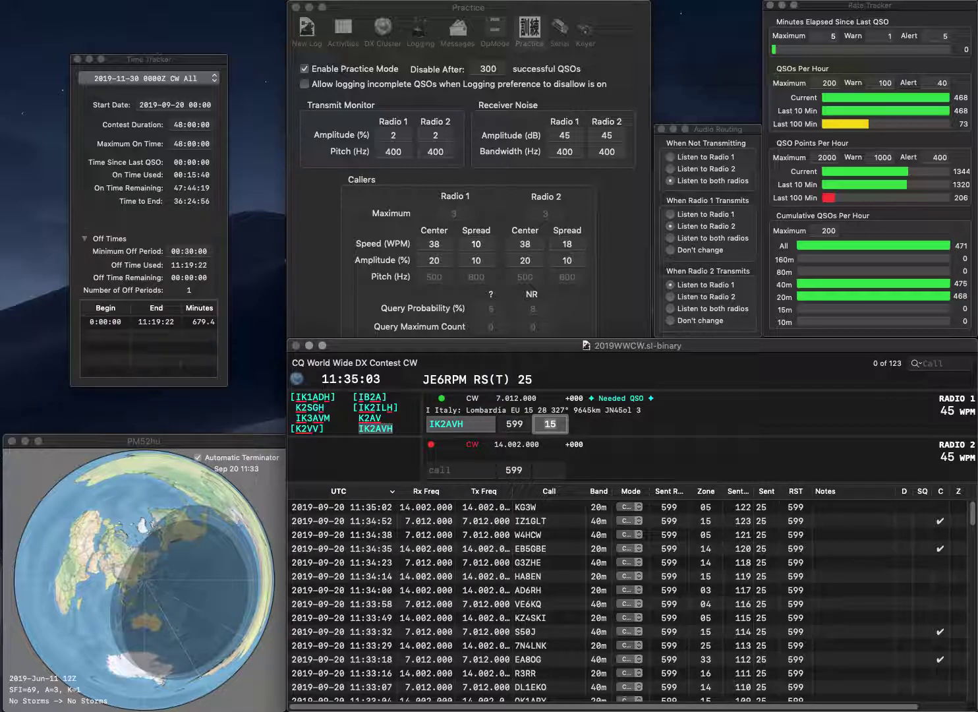
key(Return)
text(9Y4HQ)
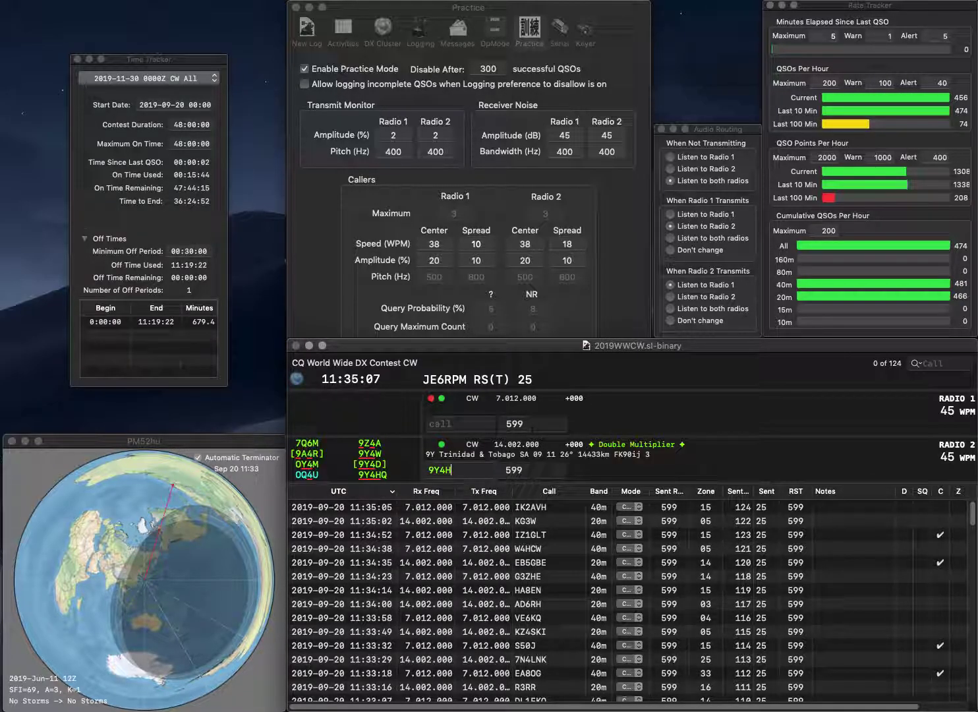
key(Return)
text(ES6PA)
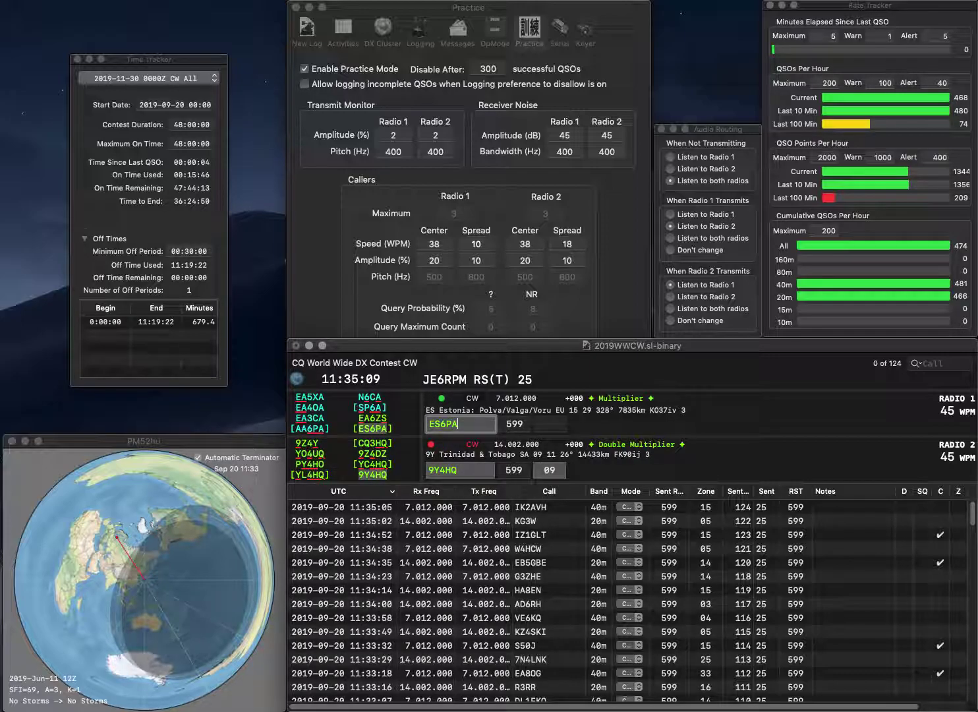
key(Return)
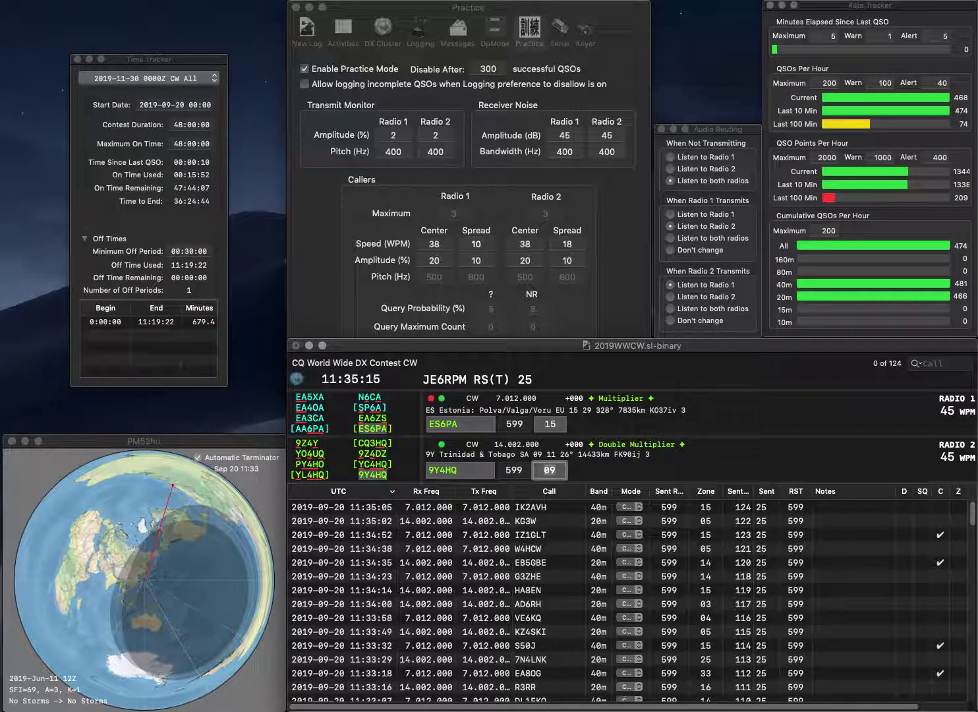
key(Return)
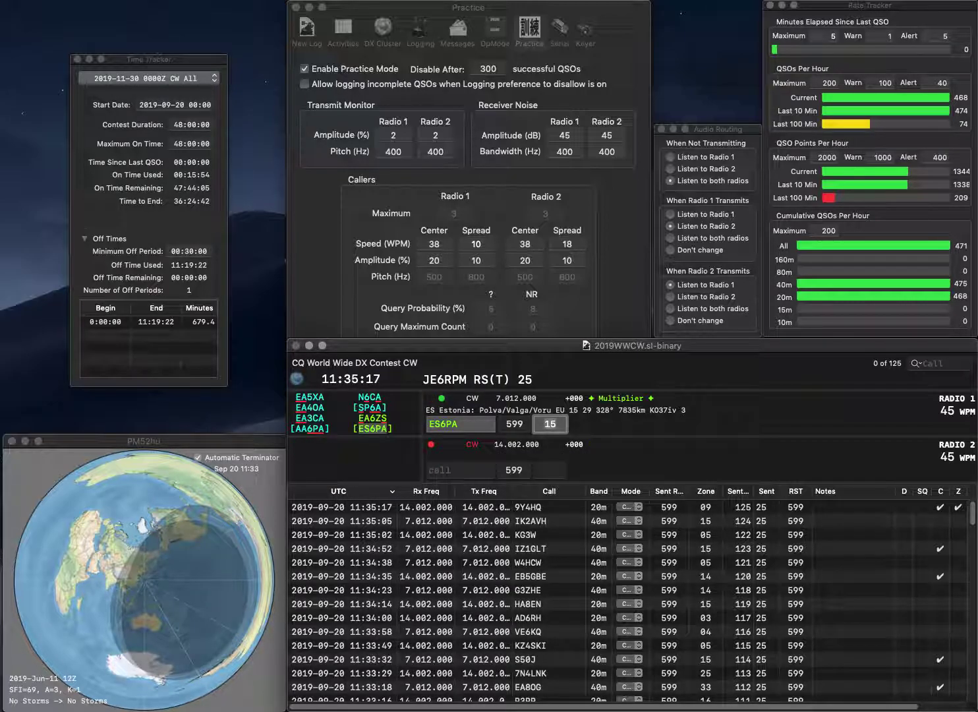
key(Return)
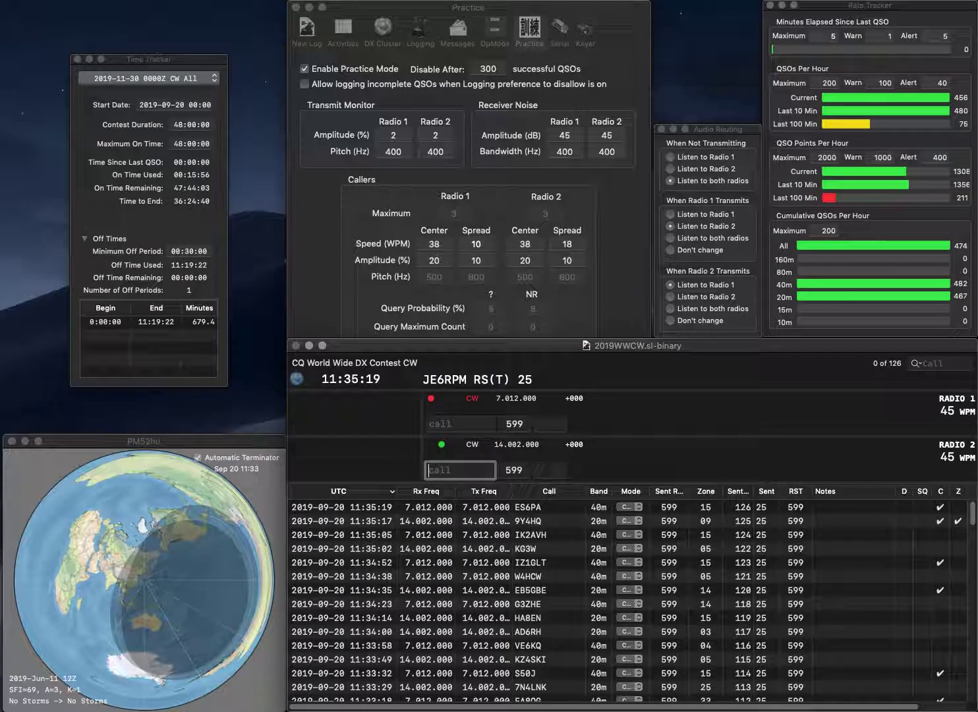
text(KC8HNZ)
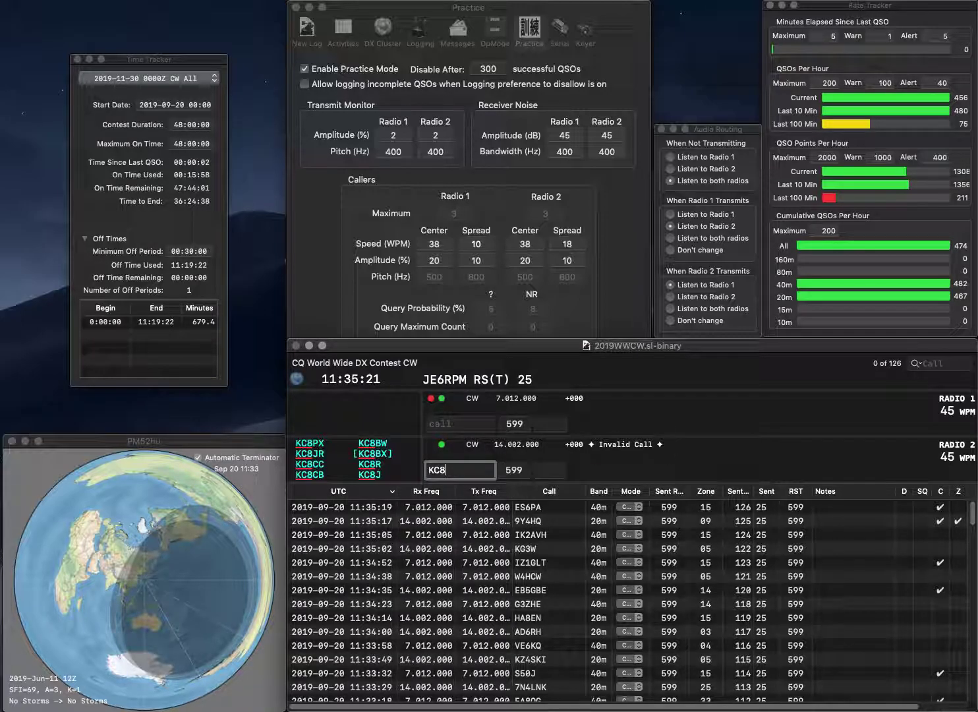
key(Return)
text(1RF)
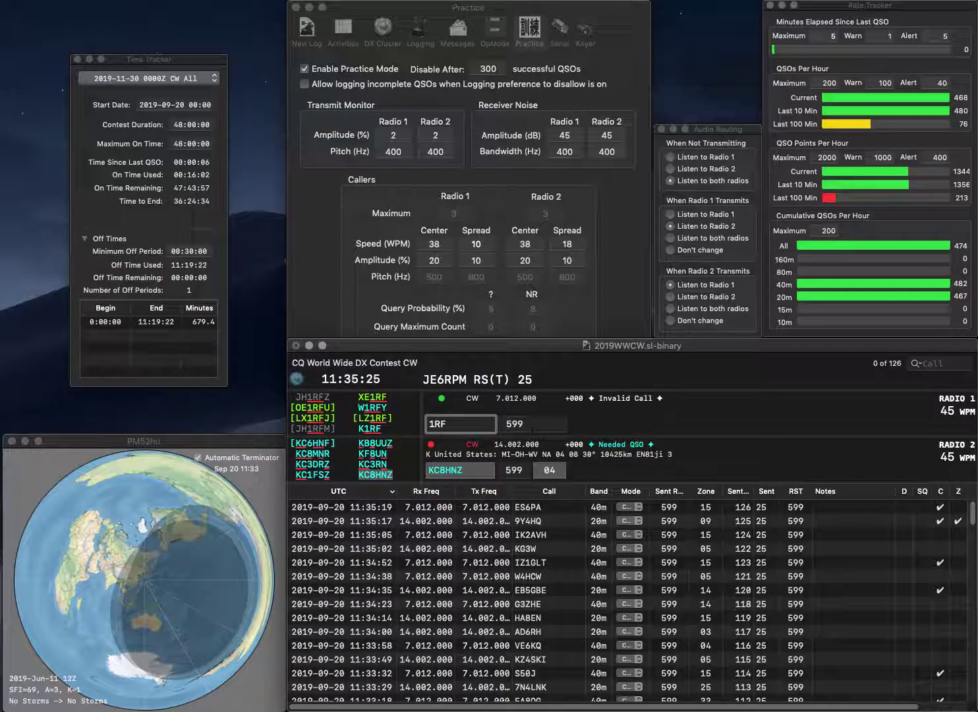
text(LZ)
key(Return)
key(Tab)
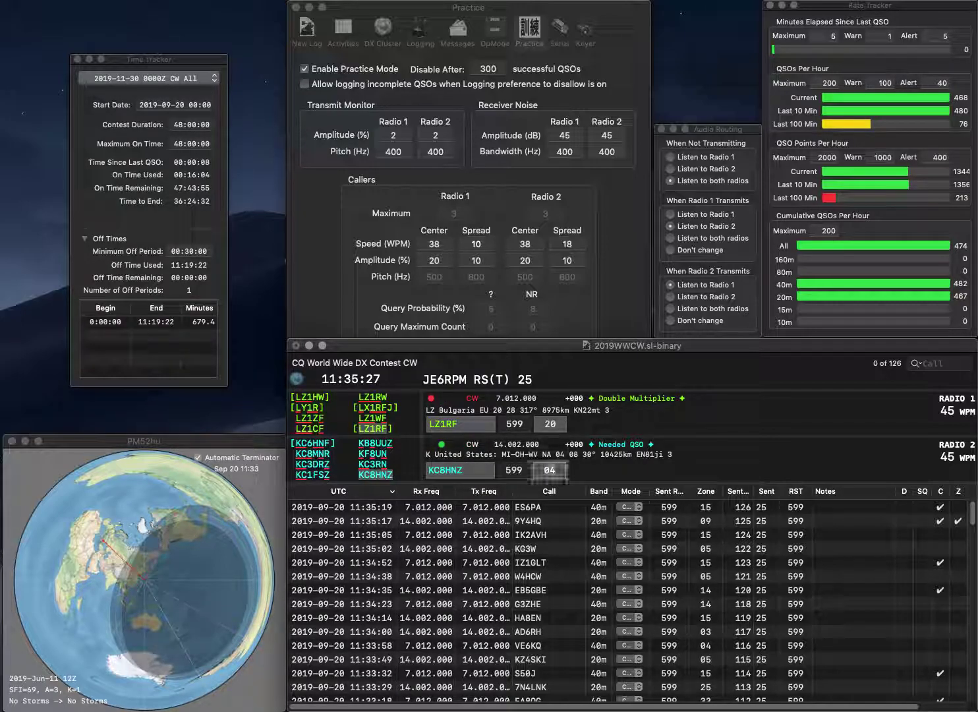
key(Return)
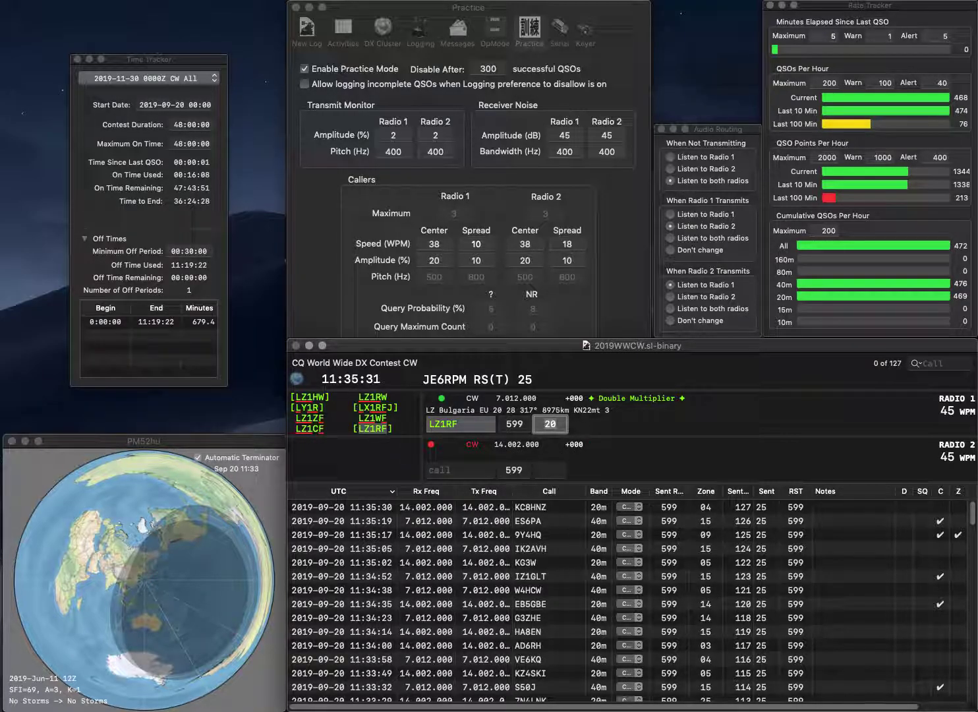
text(OM)
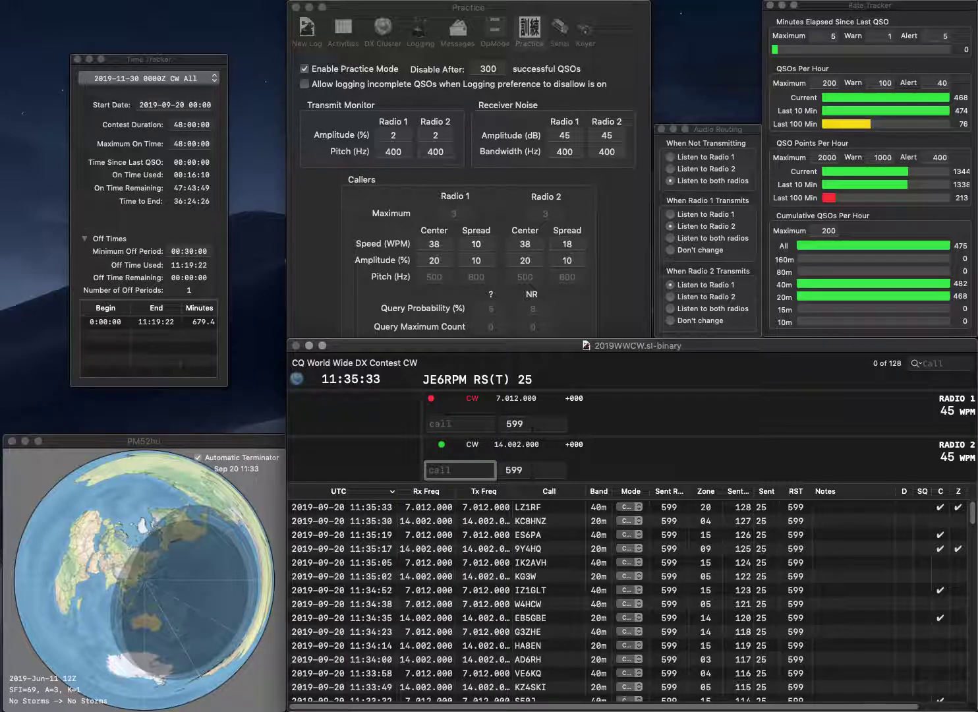
text(3RJB)
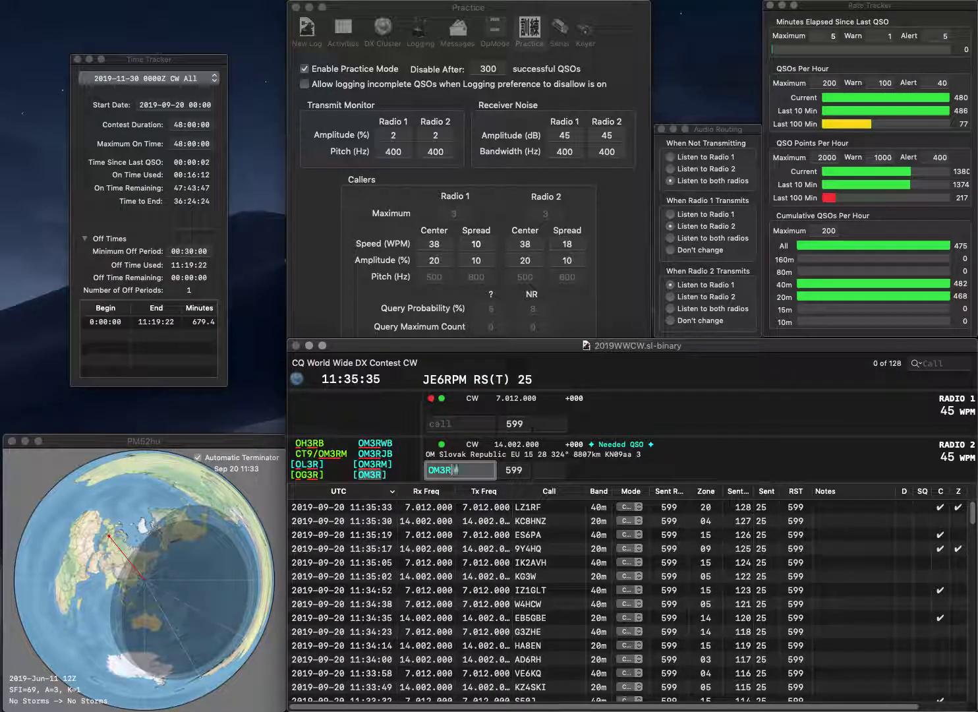
key(Return)
Enter the partial call EHL on Radio 1 and send it
text(B)
key(BackSpace)
text(HEL)
key(BackSpace)
key(BackSpace)
key(BackSpace)
text(EL)
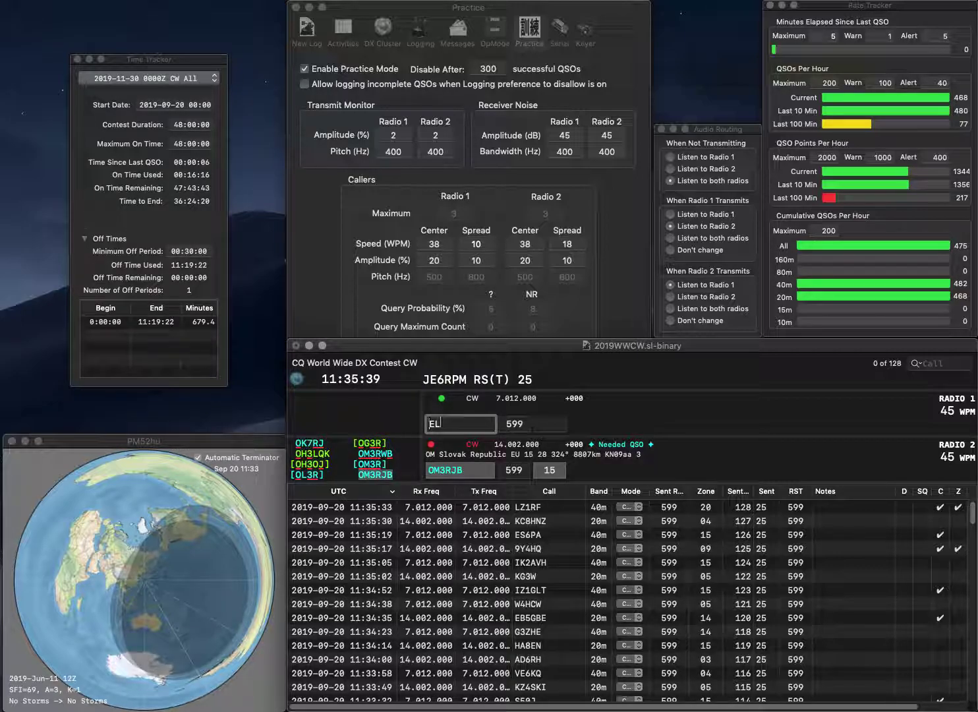
key(Left)
text(H)
key(Return)
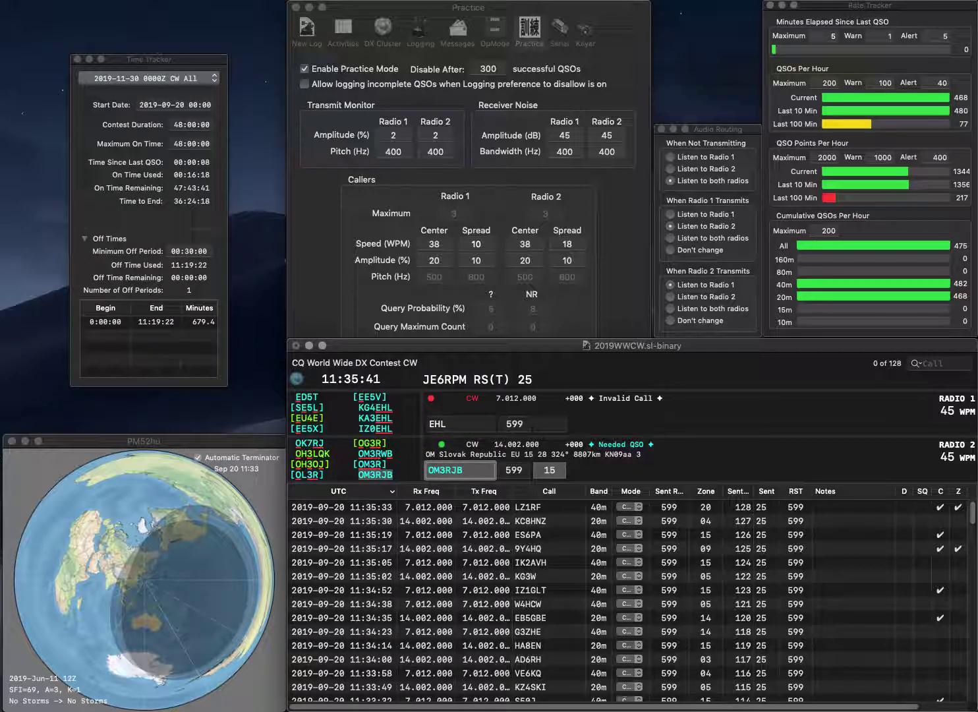
key(Return)
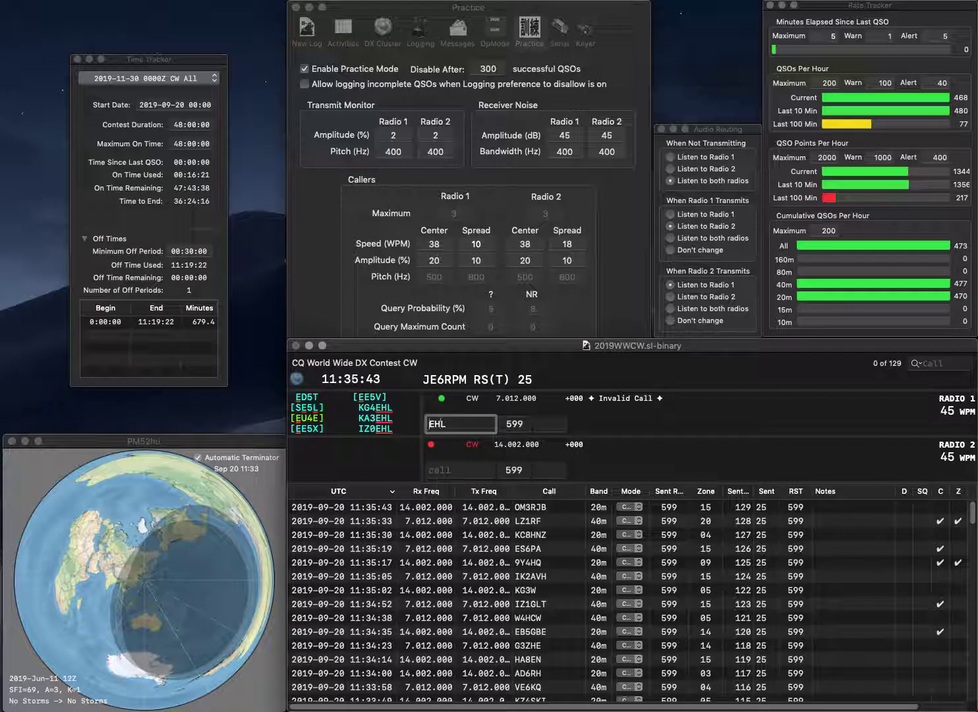
text(KG4)
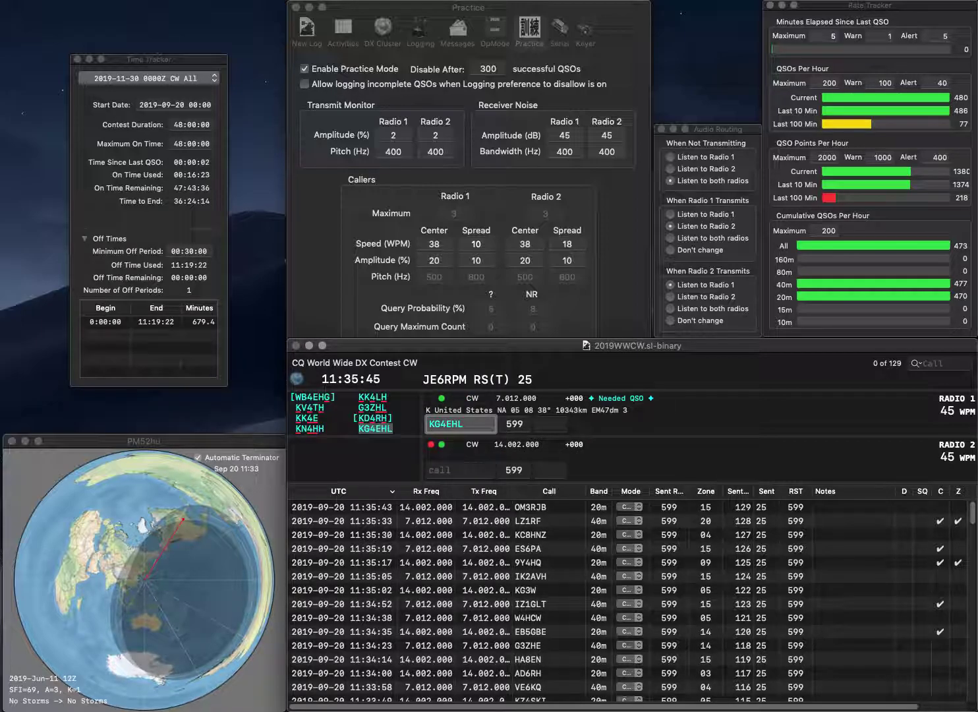
key(Return)
text(VK4SP)
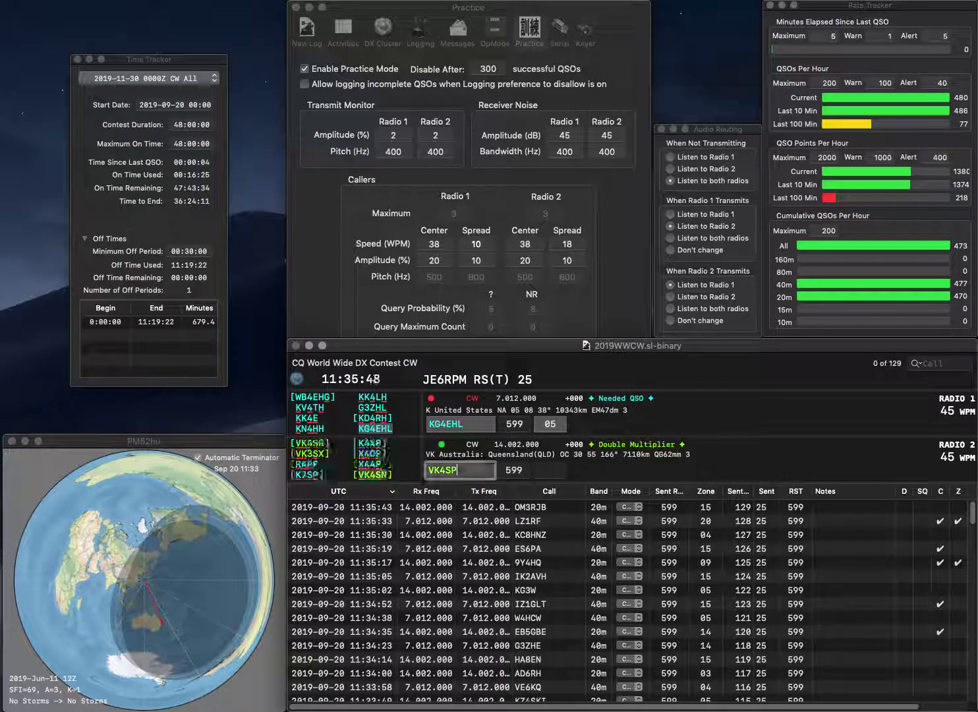
key(Return)
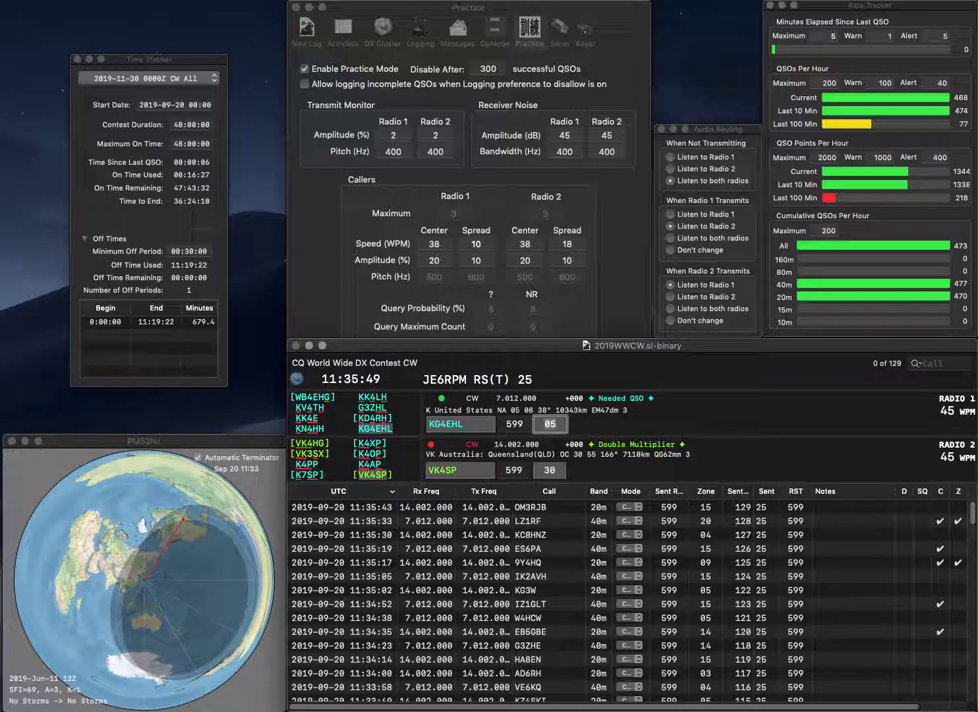
key(Return)
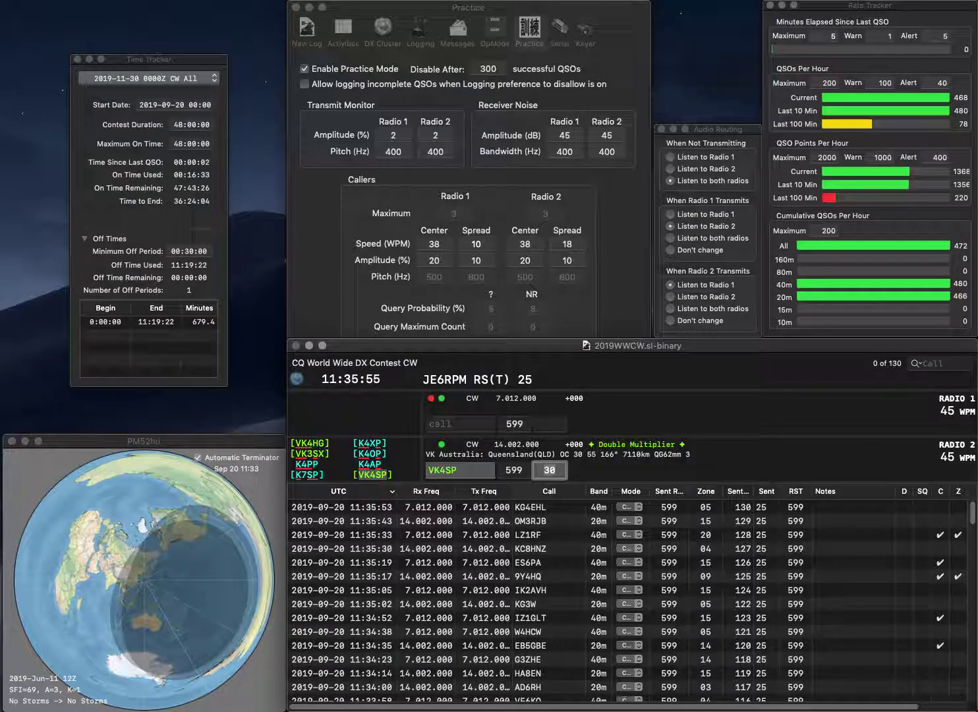
key(Return)
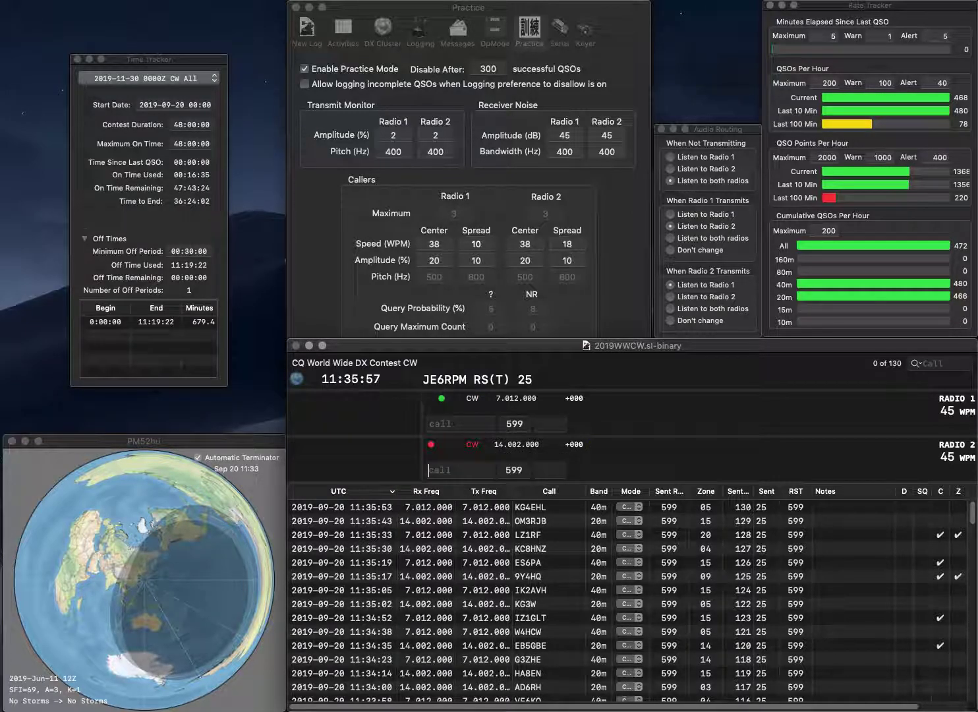
Enter OR2F on Radio 1 and send the exchange
text(N2)
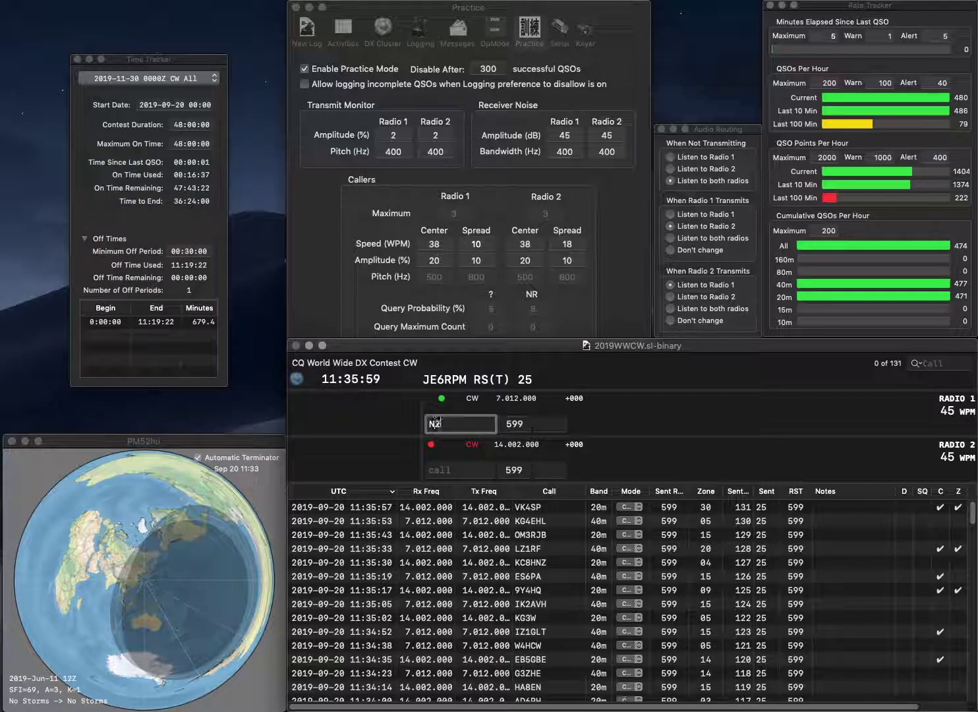
text(F)
key(Left)
key(Left)
key(BackSpace)
text(OR)
key(Return)
Enter the partial call X on Radio 2 and log OR2F on Radio 1
text(X)
key(Tab)
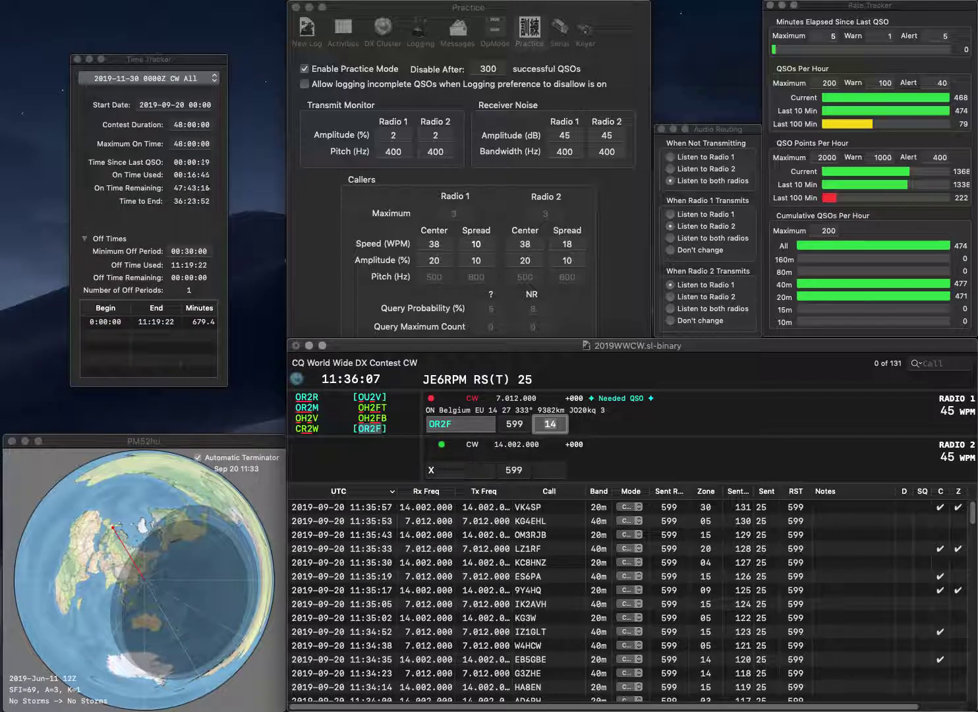
key(Tab)
key(Tab)
key(Tab)
key(Return)
key(Tab)
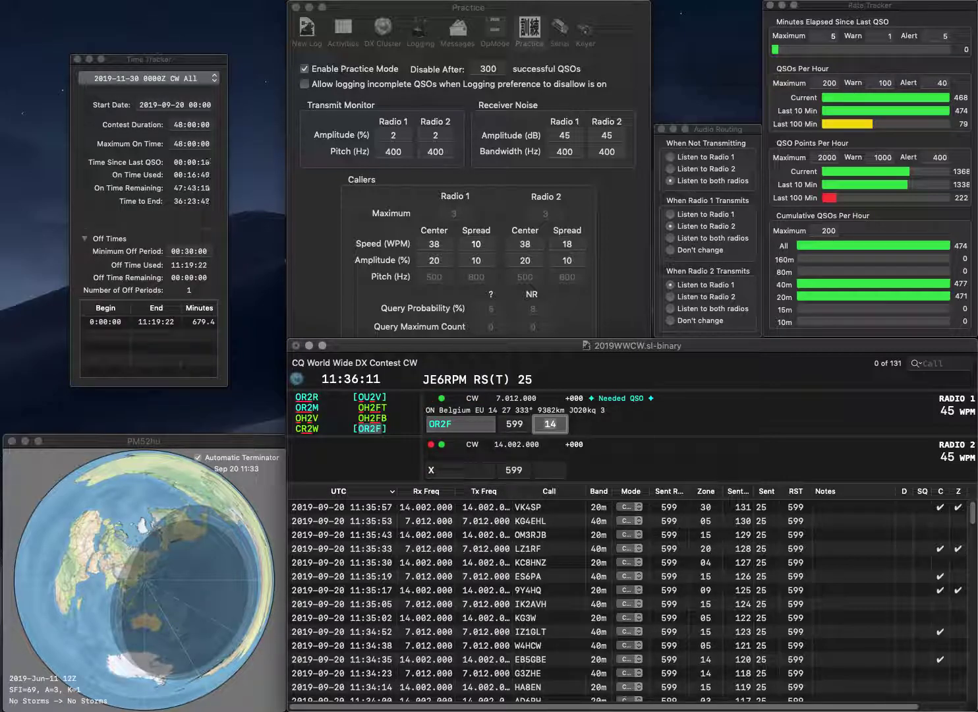
key(Return)
text(HPX)
text(9)
key(Return)
key(Tab)
Enter OA4DOS on Radio 1 and send the exchange
text(OA)
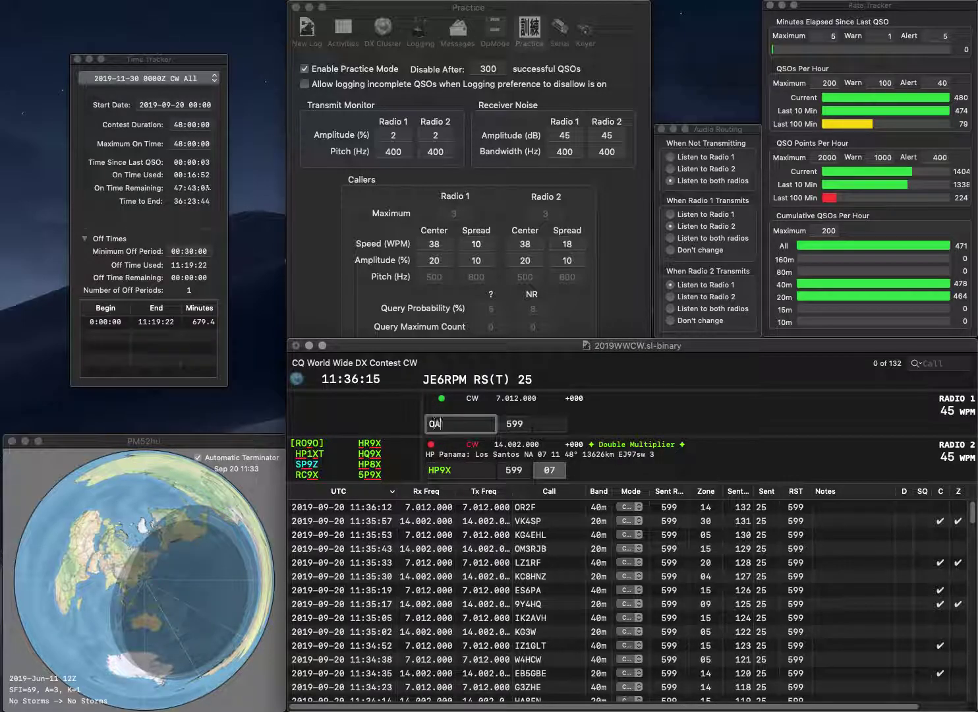
text(4DOS)
key(Return)
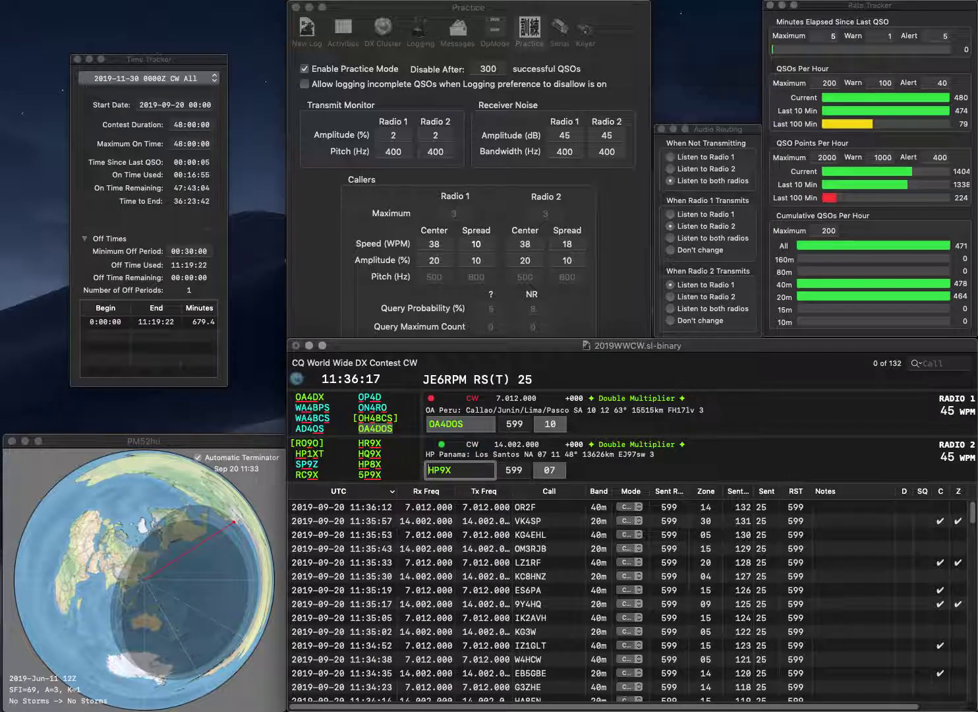
key(Delete)
text(5)
key(Return)
key(Tab)
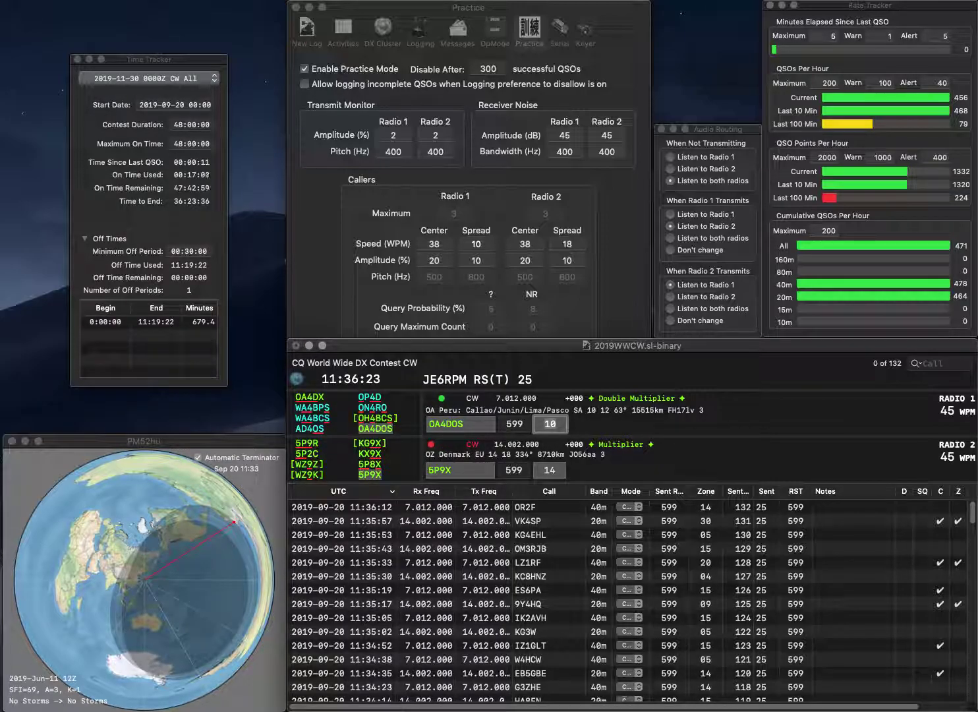
key(Return)
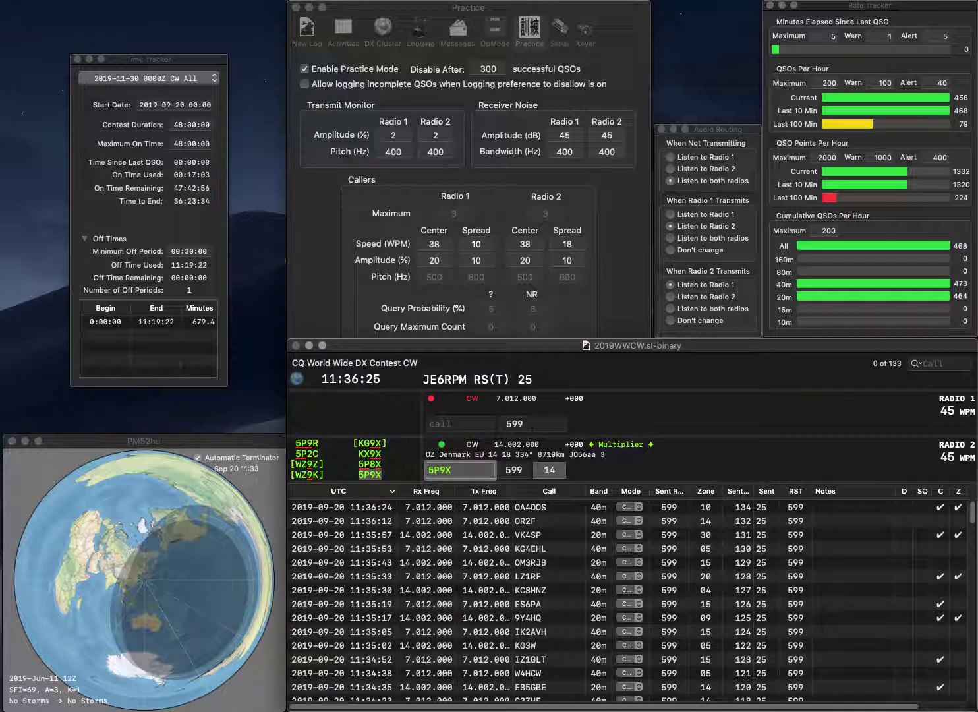
key(Tab)
key(Return)
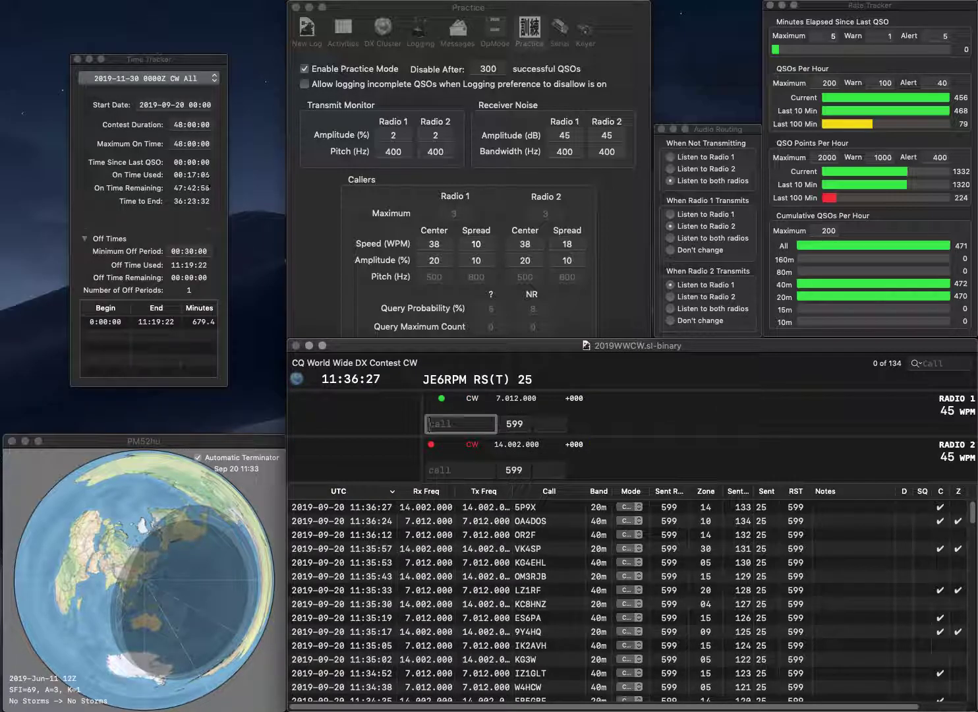
Enter N9SJB on Radio 1 and KC2JRQ on Radio 2, sending the exchange to each caller
text(N9SJB)
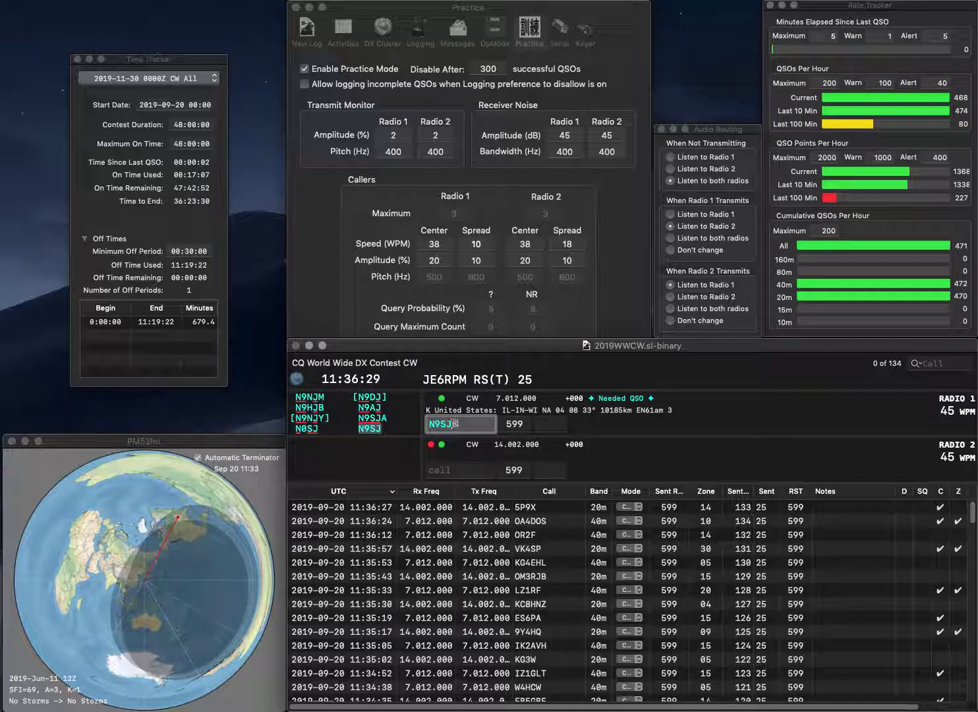
key(Return)
text(KC2)
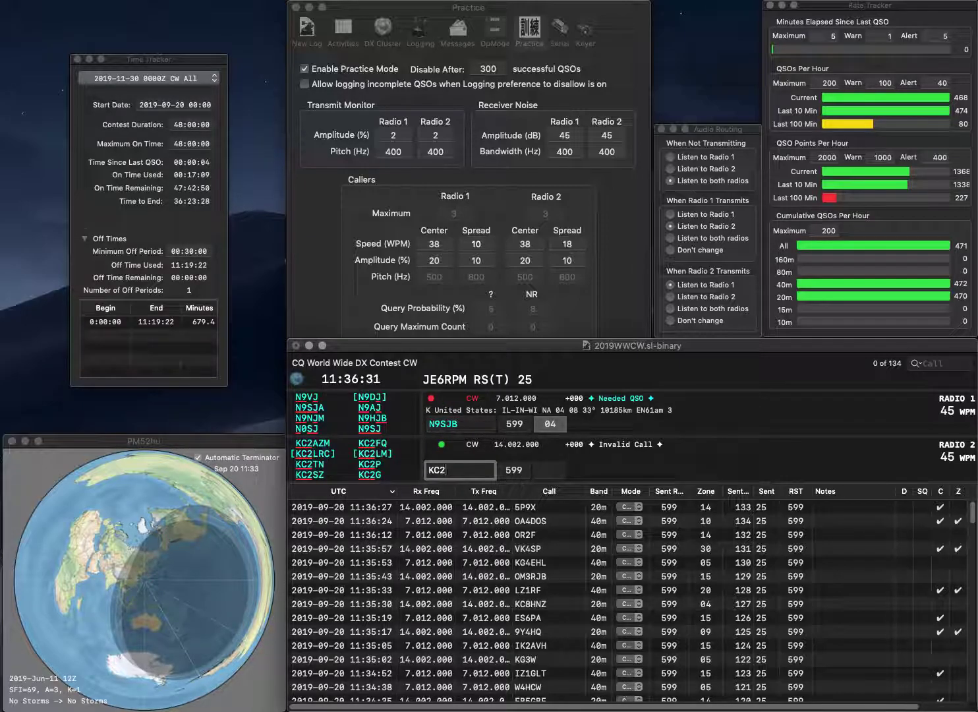
text(JRQ)
key(Return)
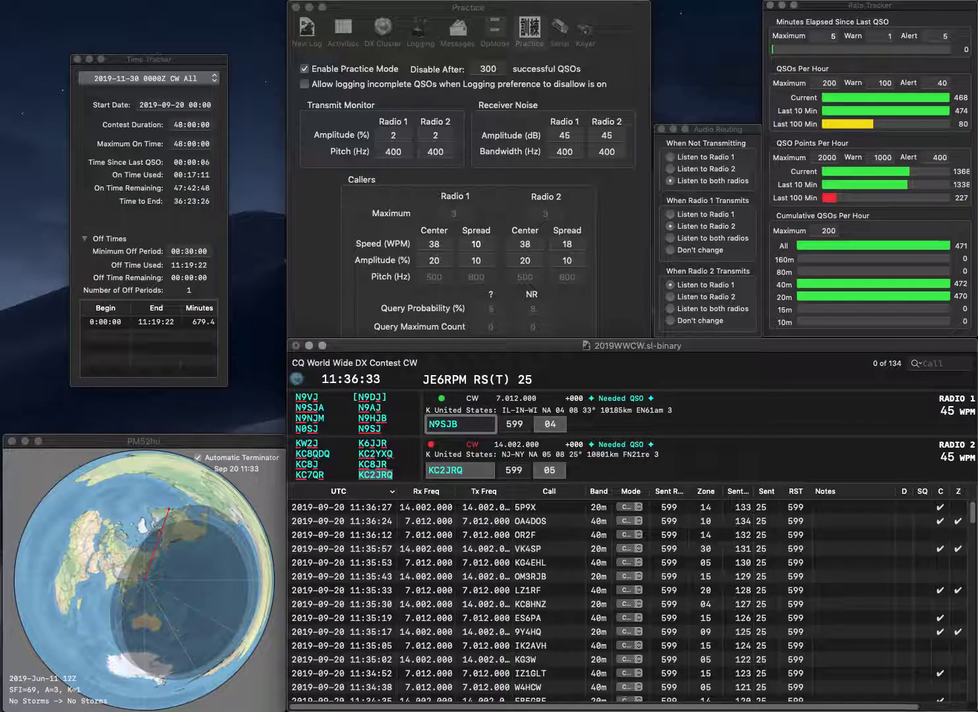
text(H)
key(Return)
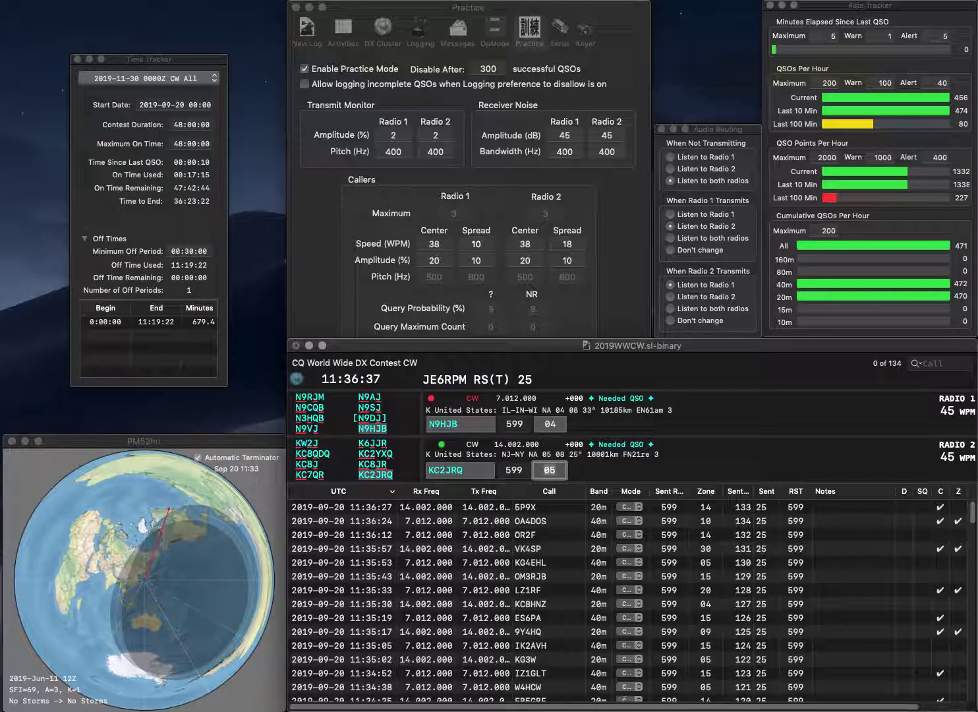
key(Return)
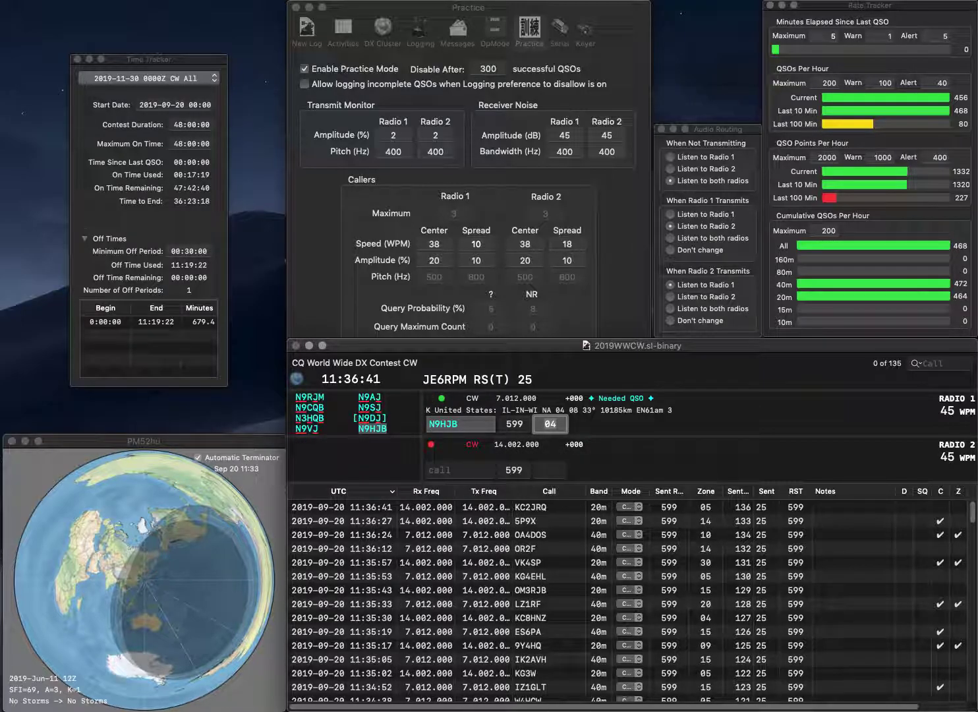
key(Return)
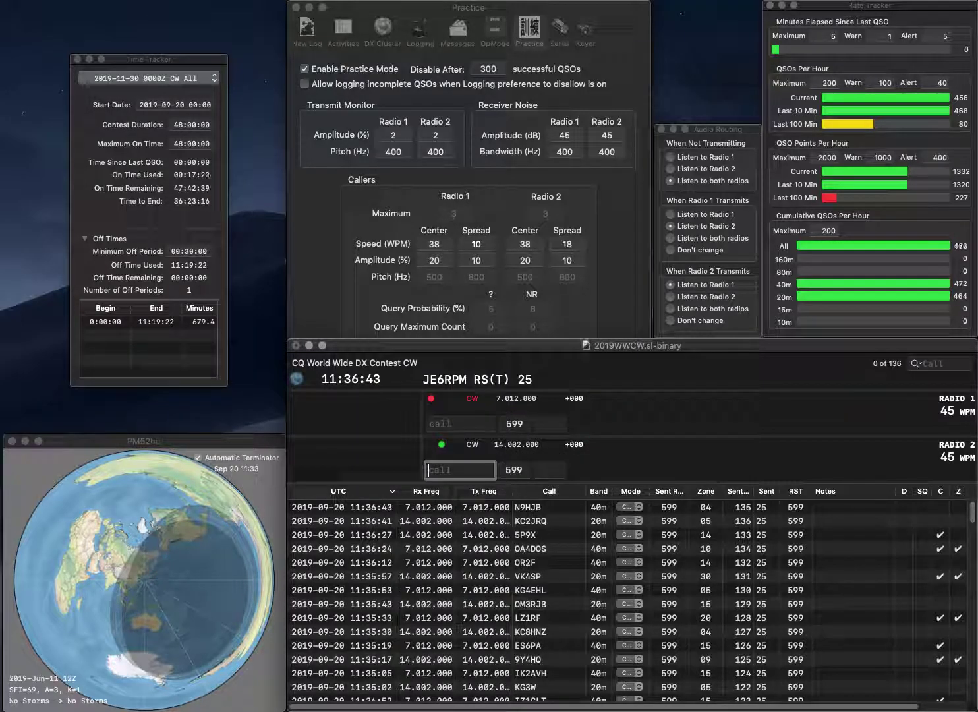
text(DL3MF)
key(Return)
text(TQZ)
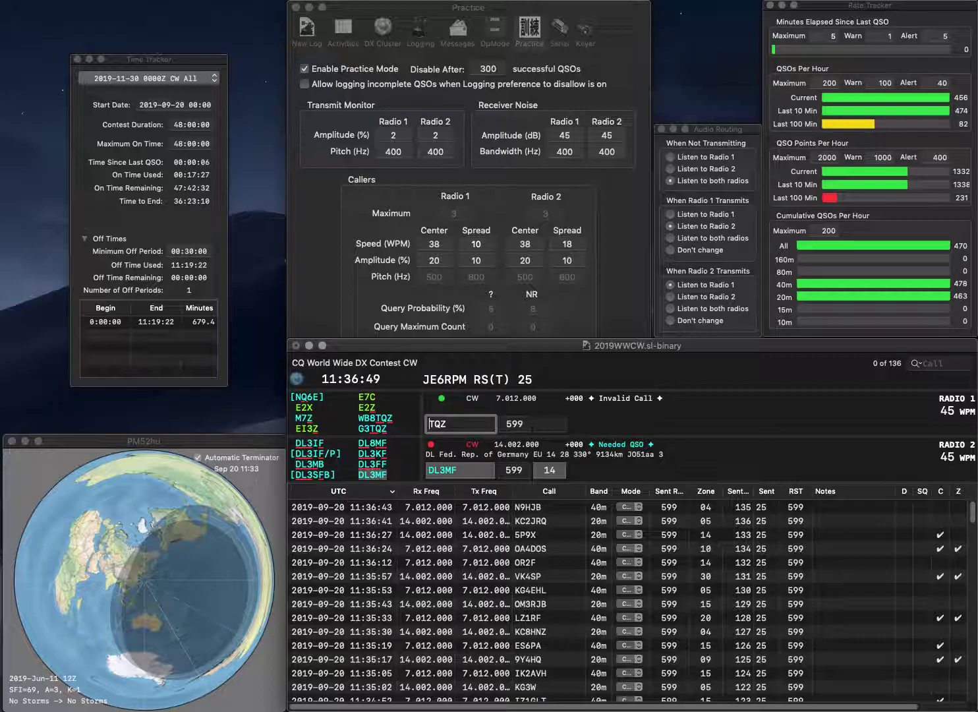
text(G3)
key(Return)
key(Tab)
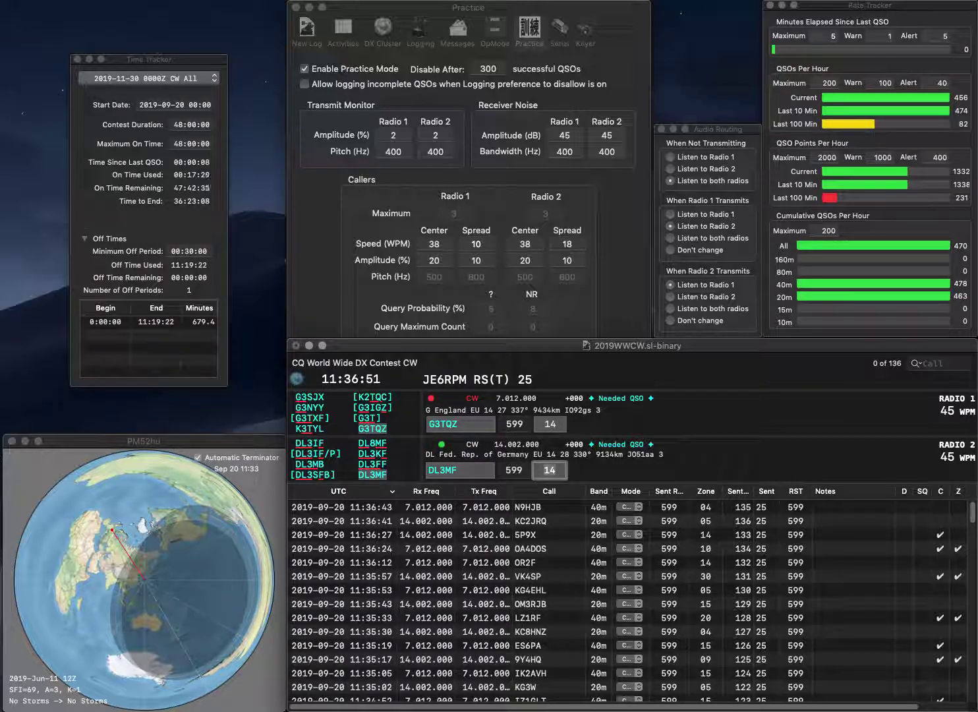
key(Return)
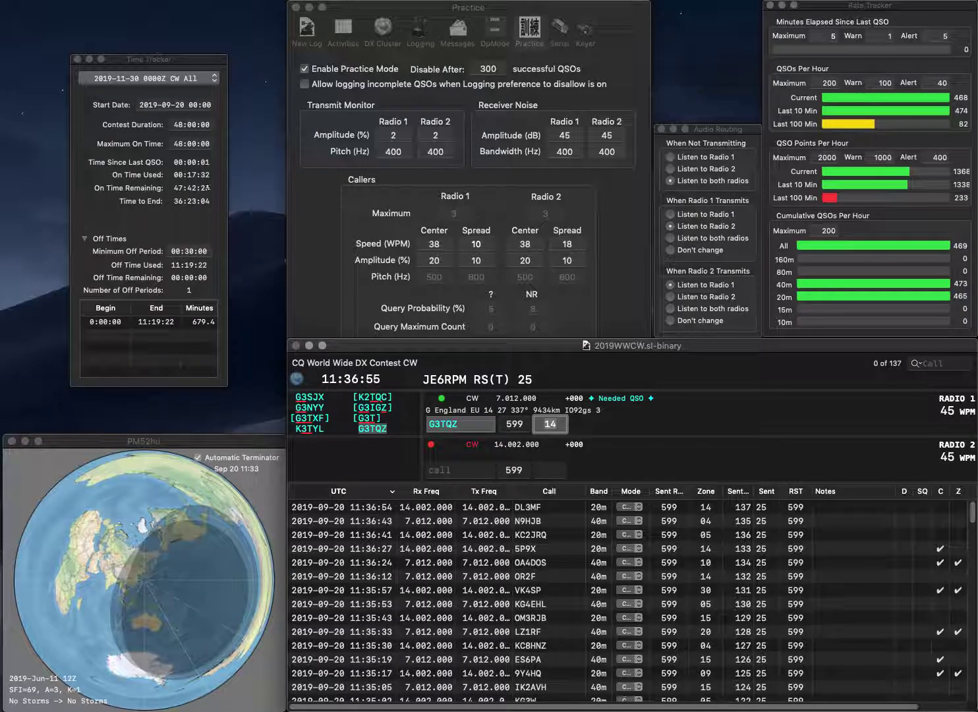
key(Return)
text(M0DPW)
key(Return)
text(XR3A)
key(Return)
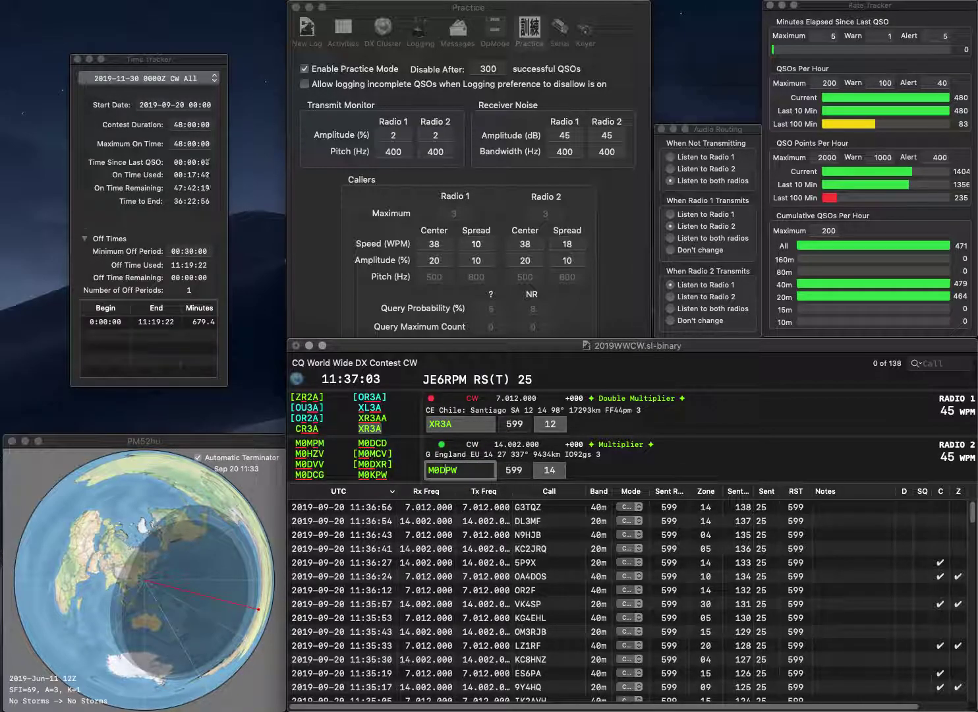
text(K)
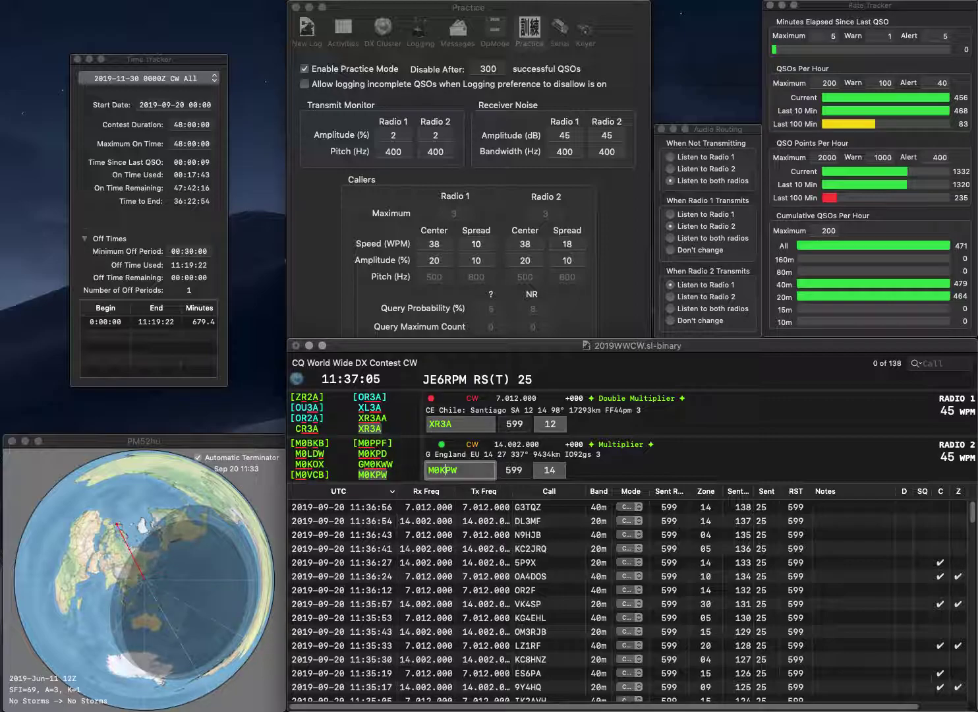
key(Return)
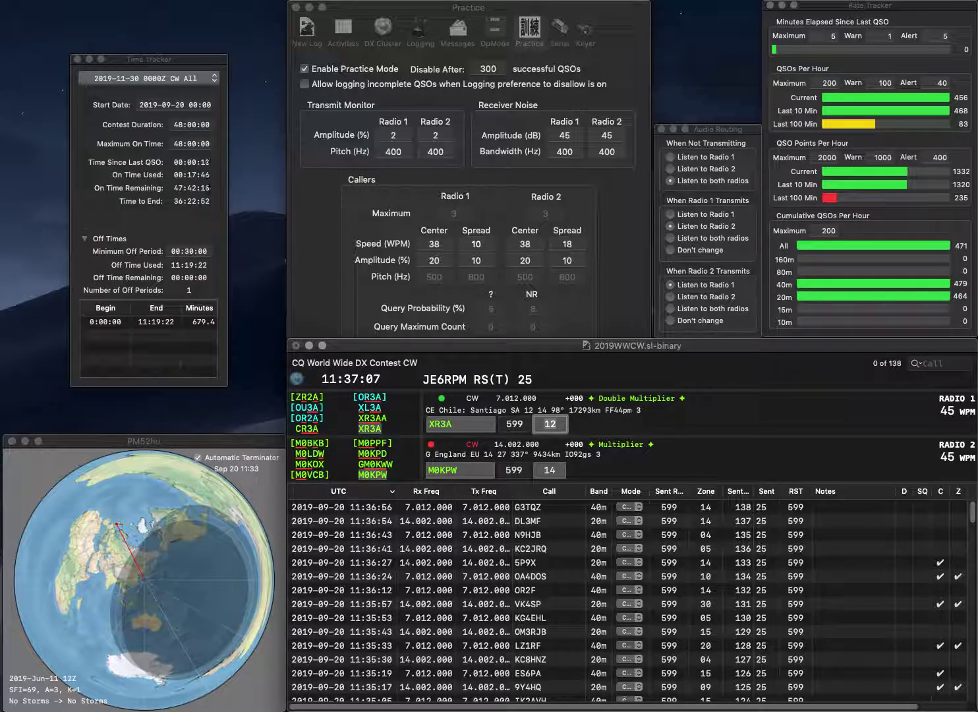
key(Return)
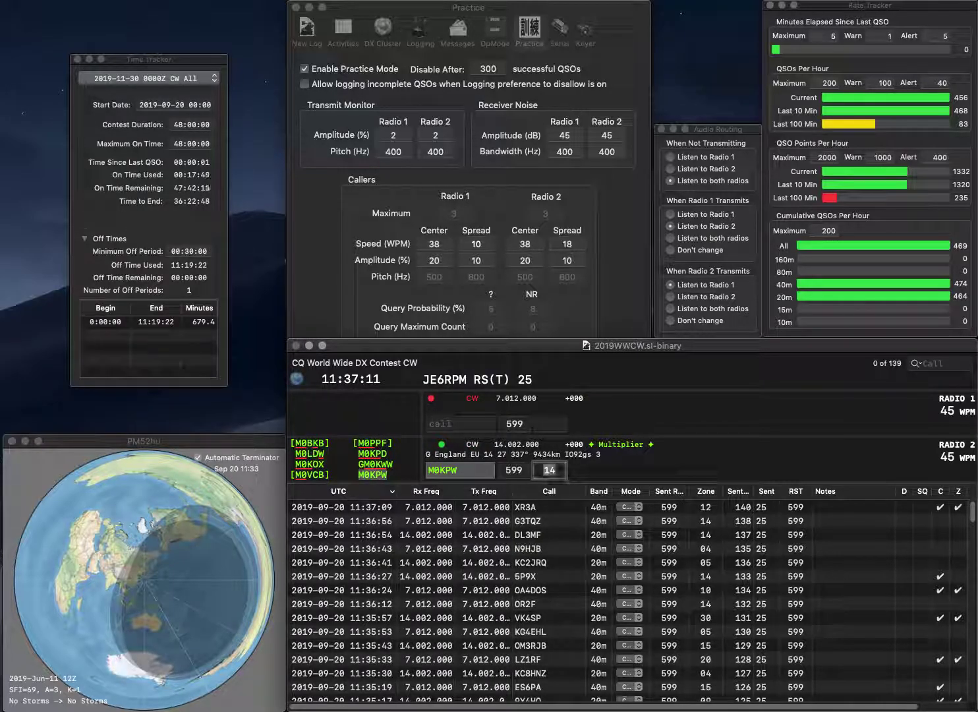
key(Return)
text(KF)
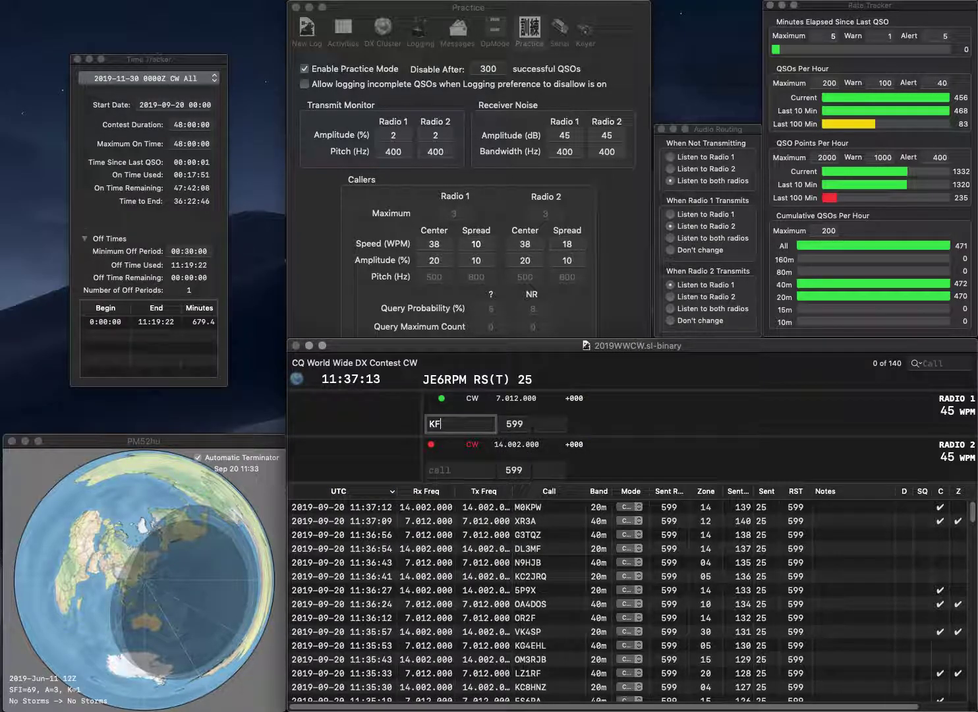
text(8YO)
key(Return)
text(EA2AAE)
key(Return)
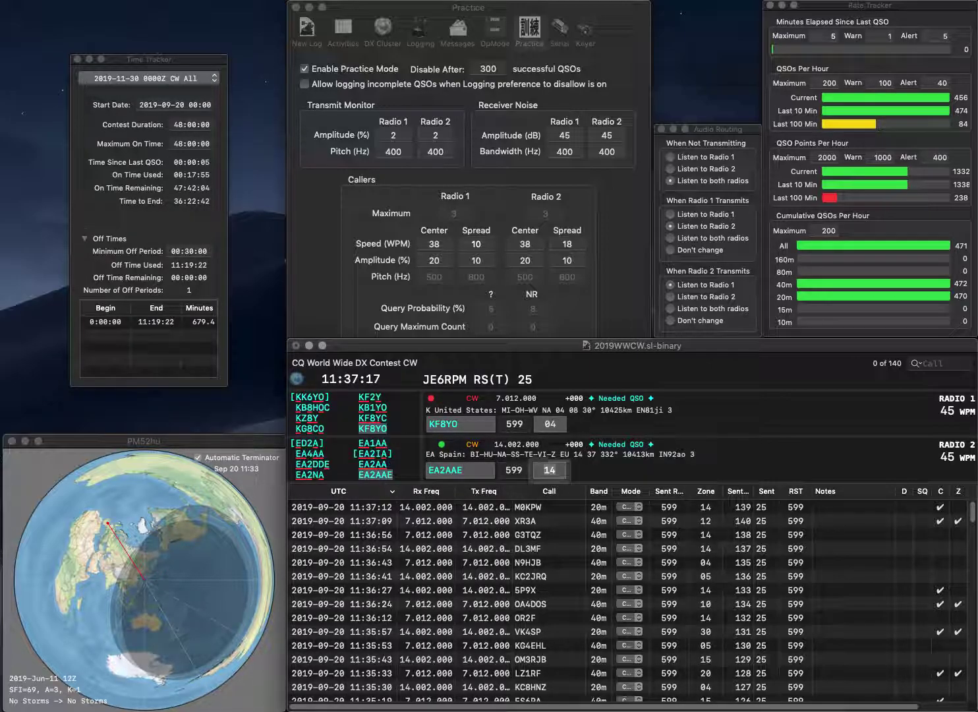
key(Return)
key(space)
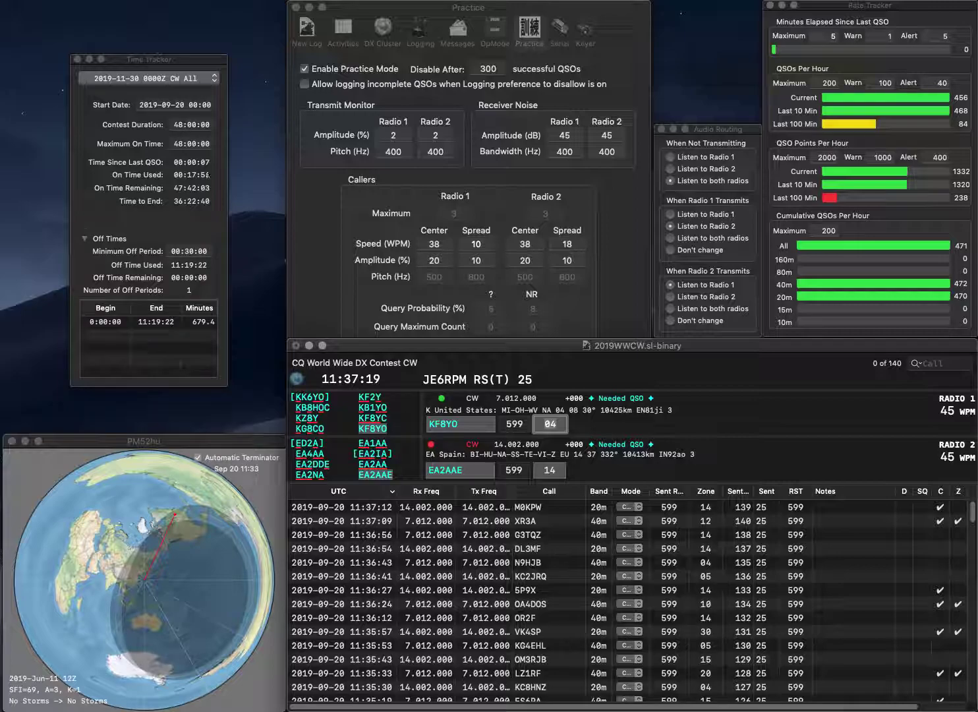
key(Return)
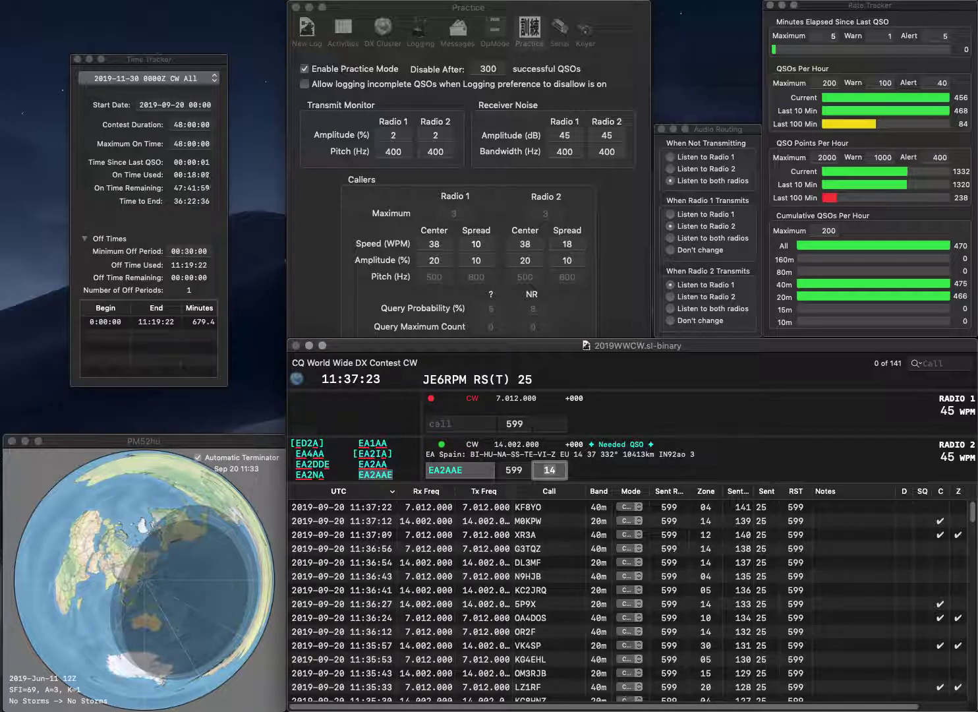
key(Return)
Exchange reports with and log EM2Q on Radio 1 and UT2WQ on Radio 2, both in zone 16
text(EM2Q)
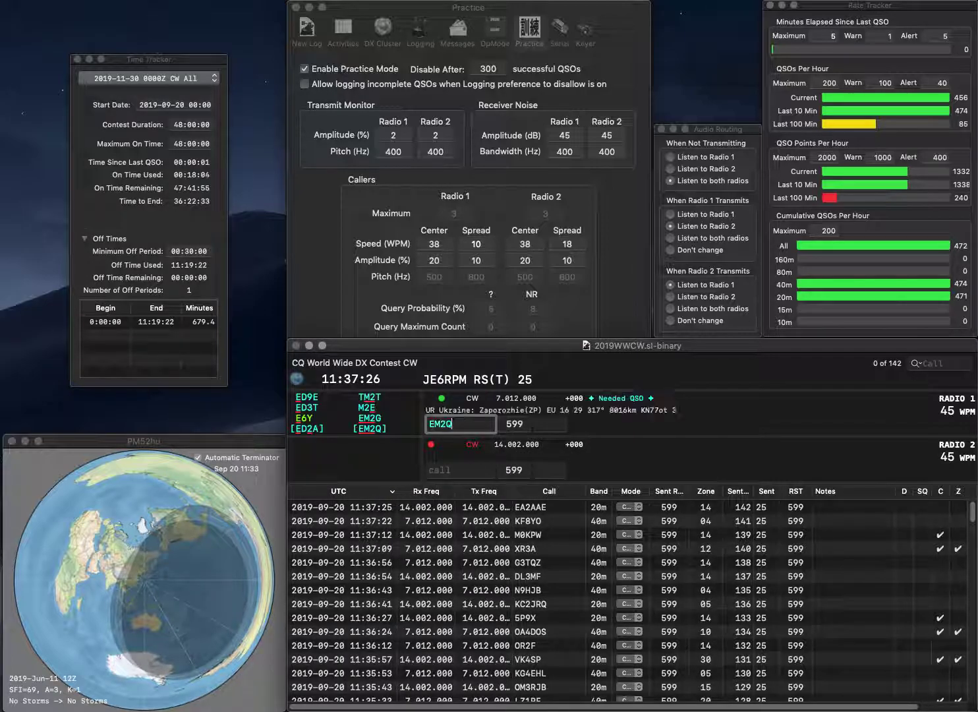
key(Return)
text(UT2WQ)
key(Return)
key(Tab)
key(Tab)
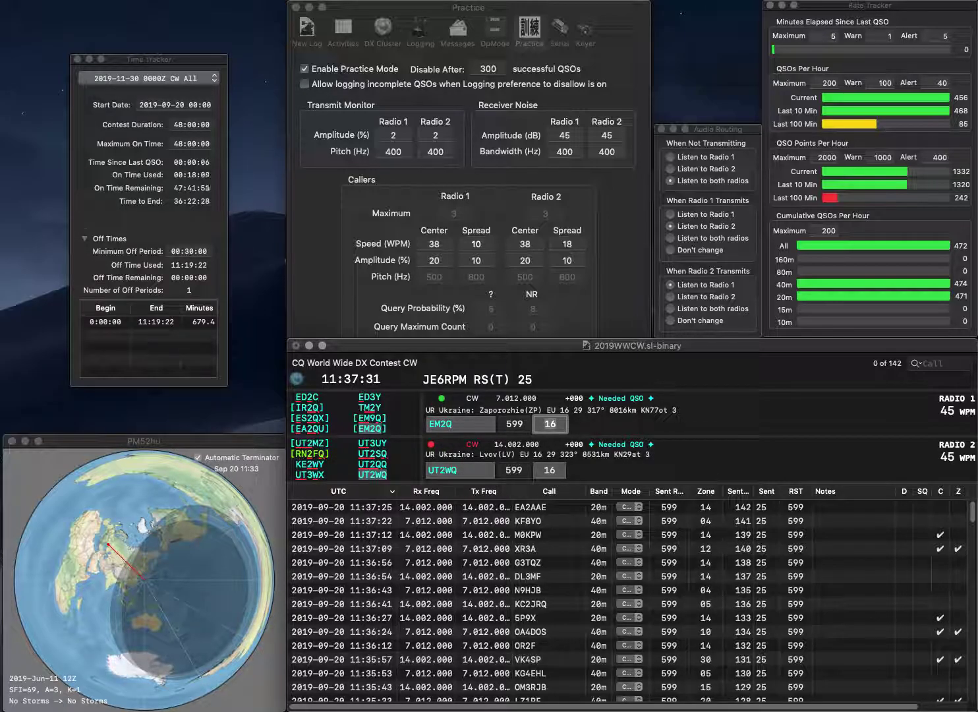
key(Return)
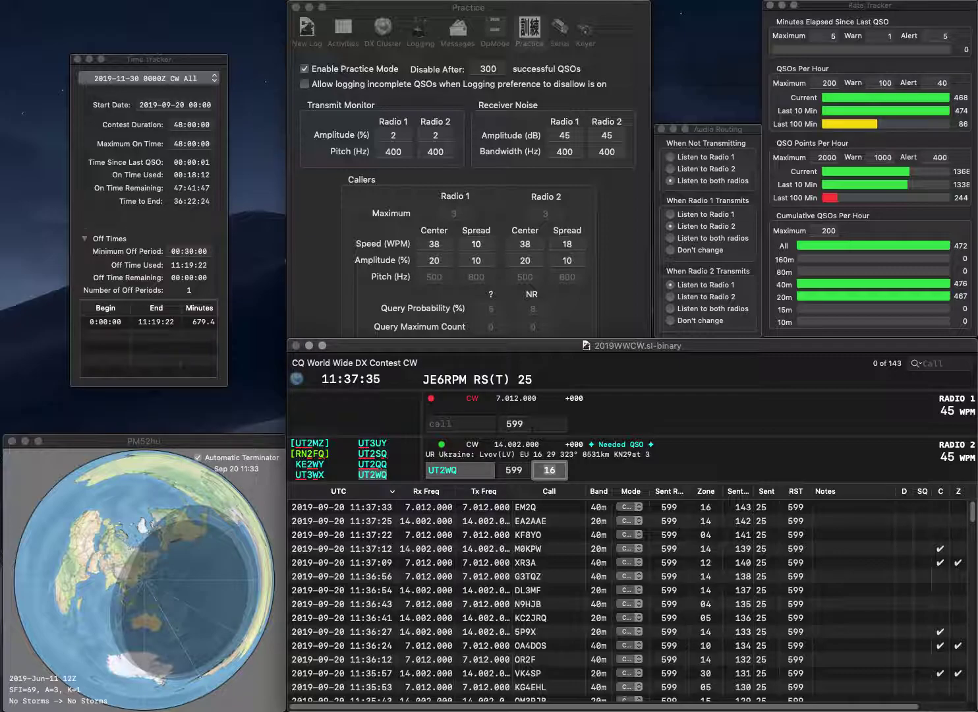
key(Return)
Exchange reports with and log F4GVZ in zone 14 on Radio 1 and RV3U in zone 16 on Radio 2
text(F4)
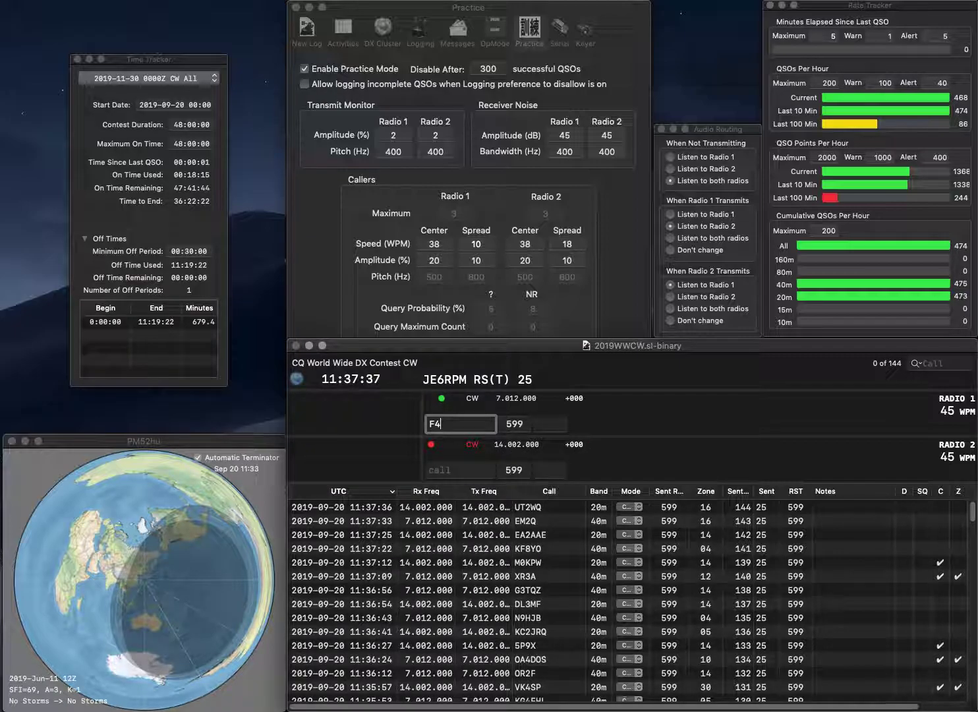
text(GVZ)
key(Return)
text(RV3U)
key(Return)
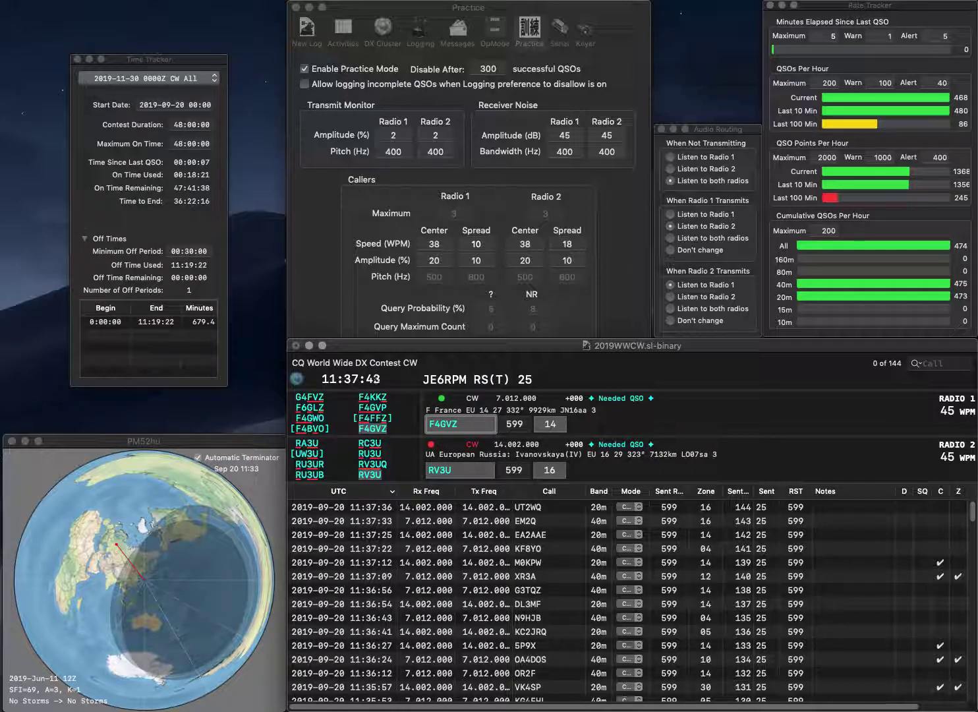
key(Return)
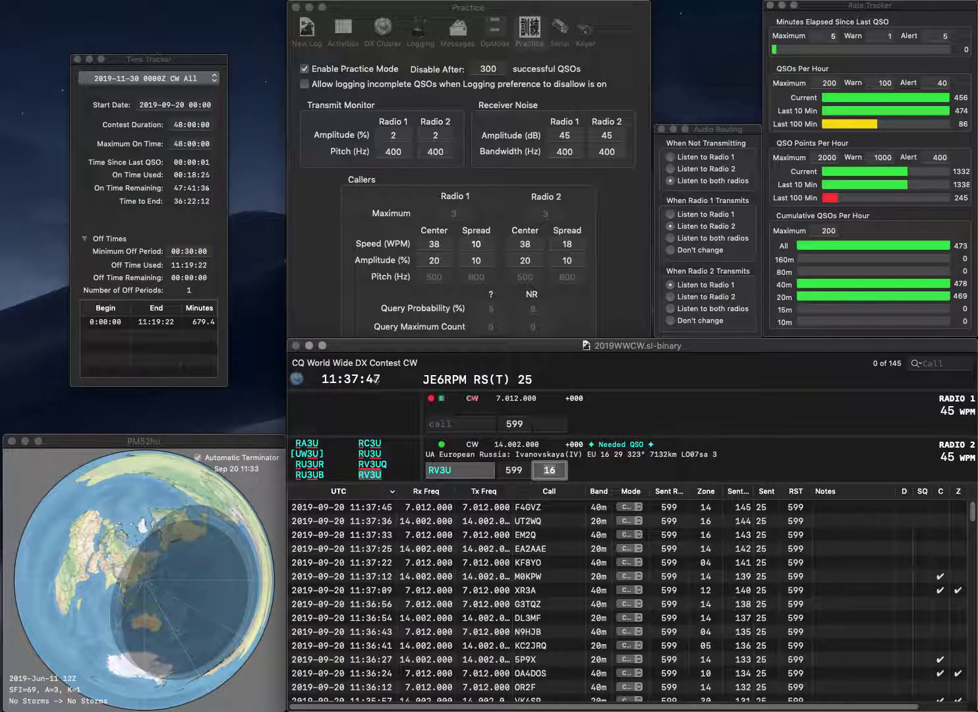
key(Return)
text(W2TAG)
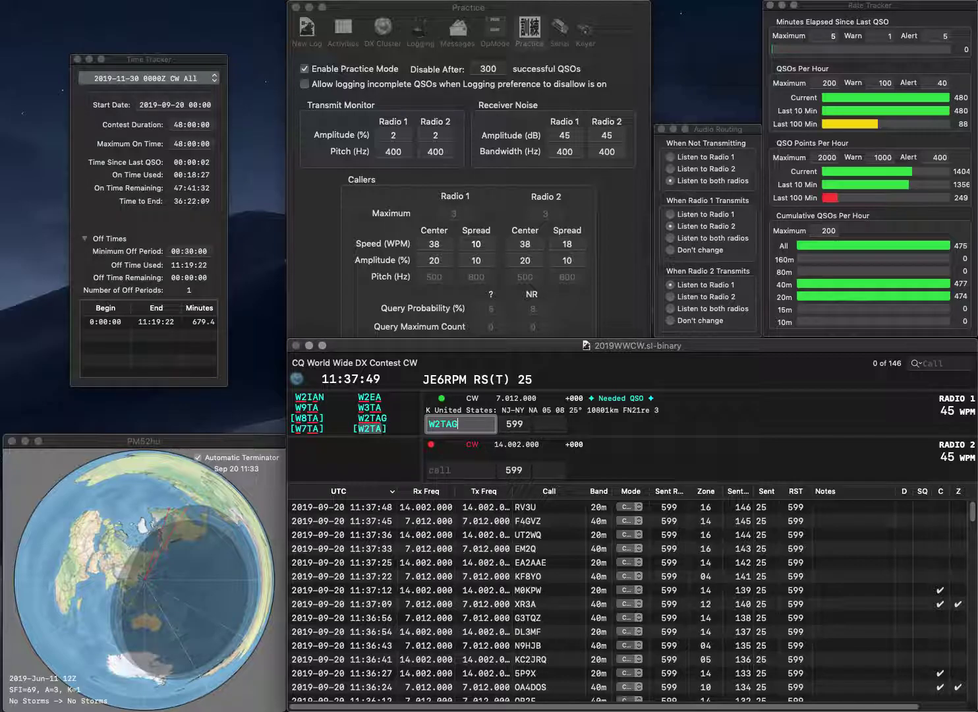
key(Return)
text(G4UFK)
key(Return)
key(space)
key(Return)
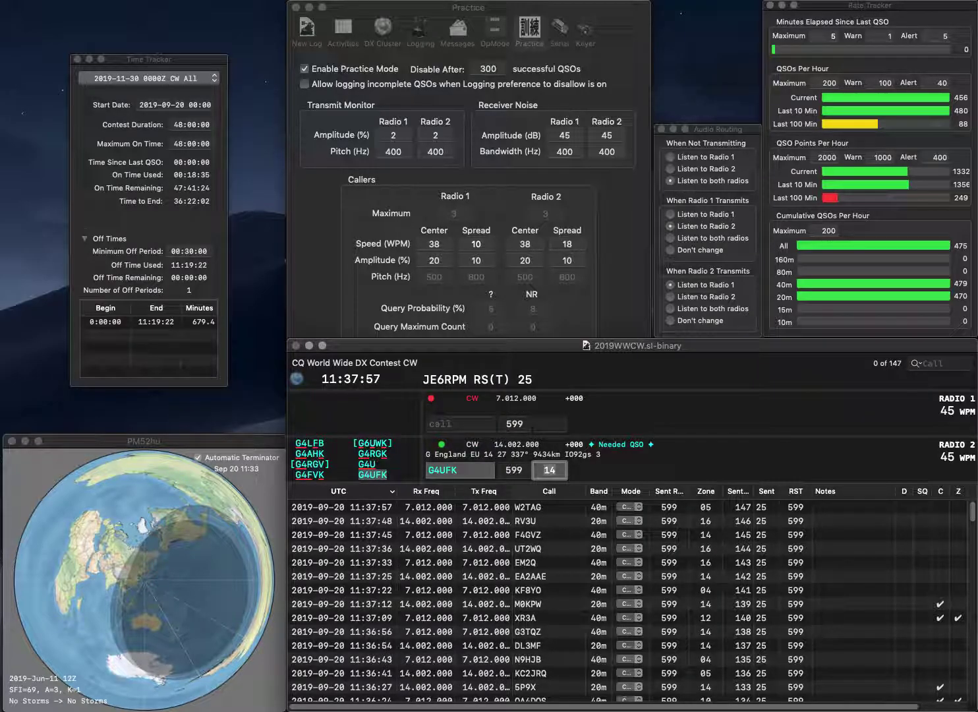
key(Return)
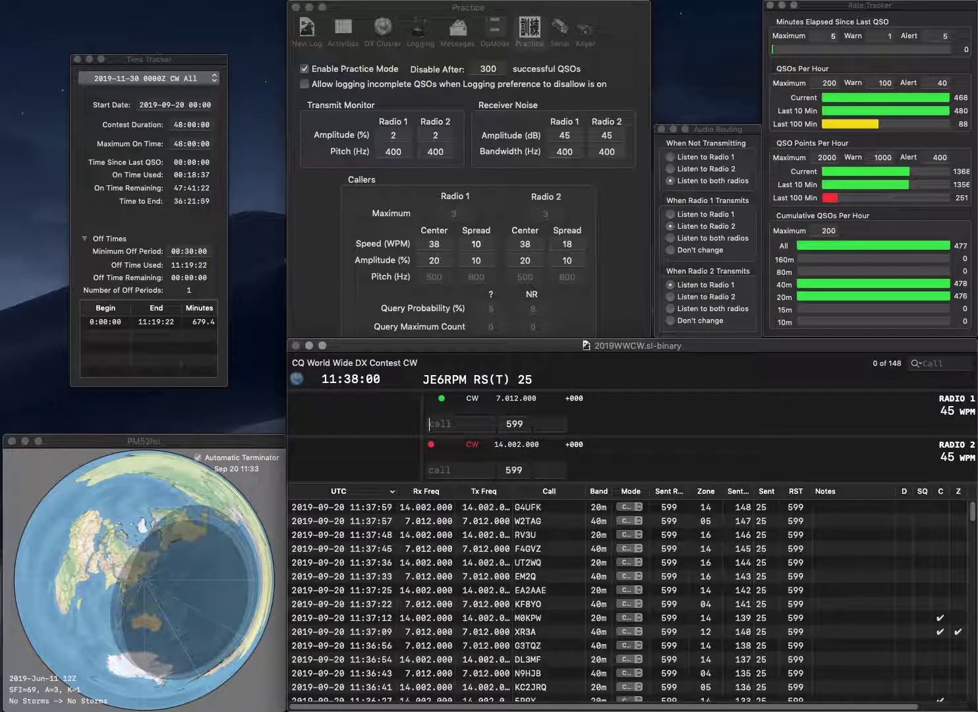
Enter UT5HX on Radio 1 and KD8ORN on Radio 2 with exchanges sent, and log UT5HX in zone 16
text(UT5HX)
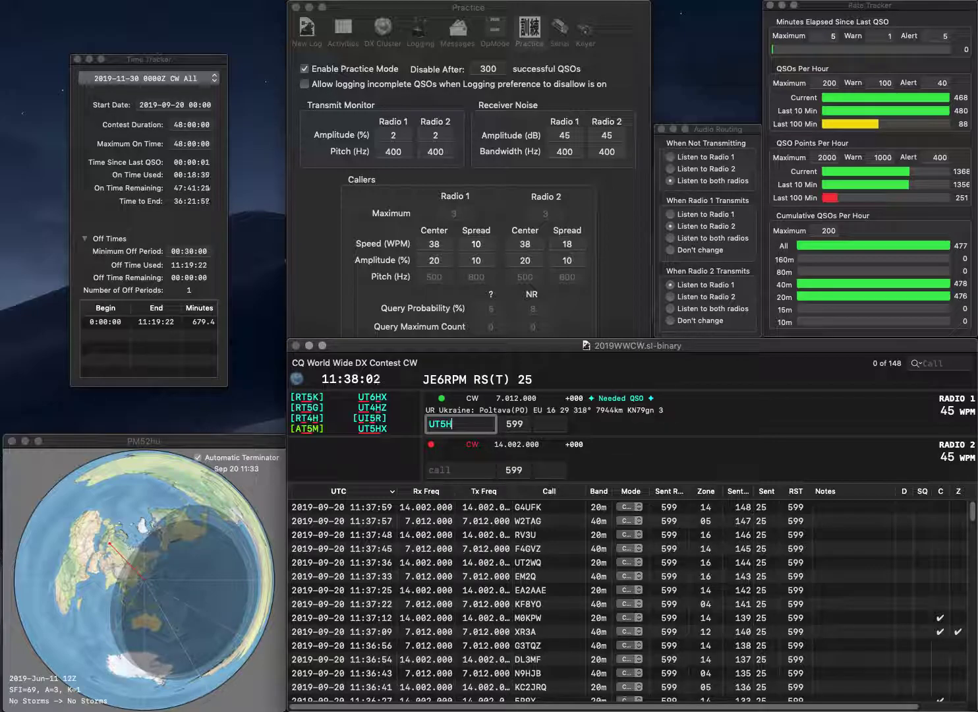
key(Return)
text(KD8ORN)
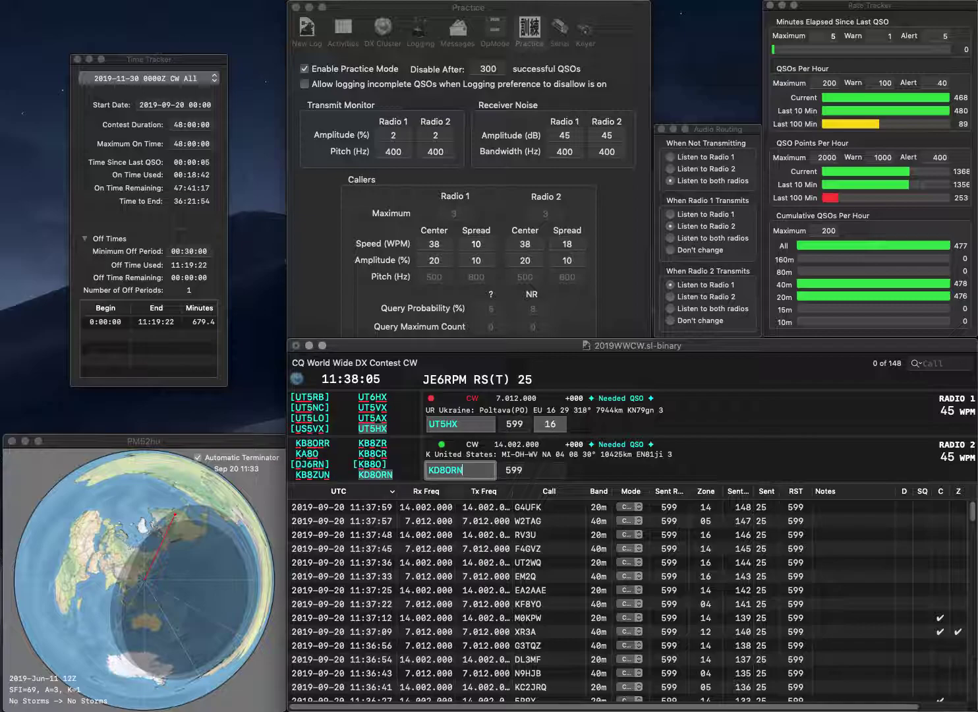
key(Return)
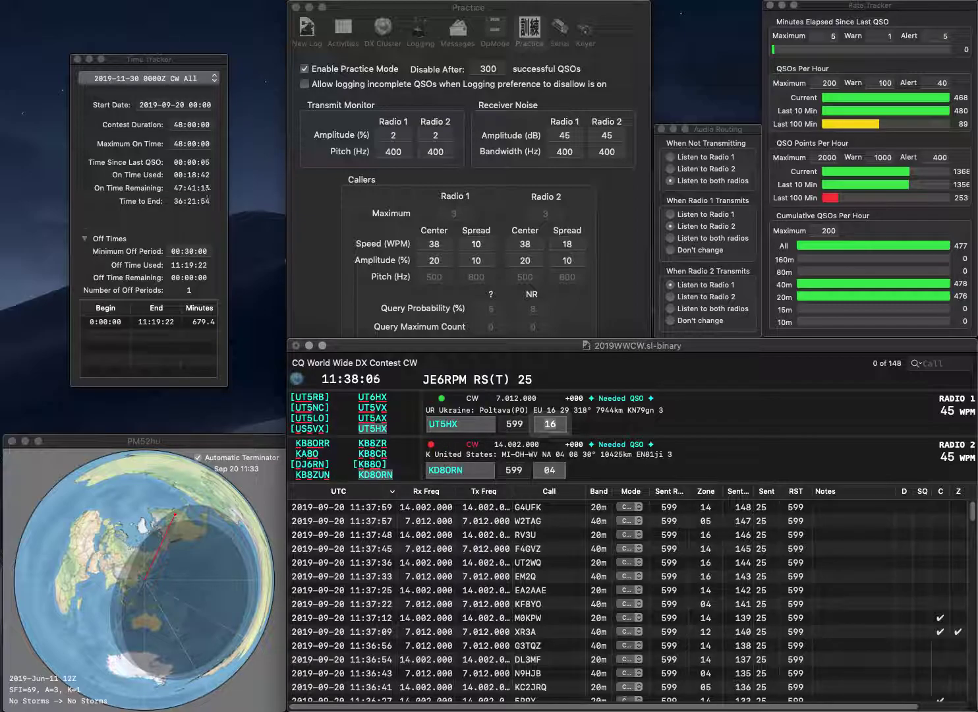
key(Return)
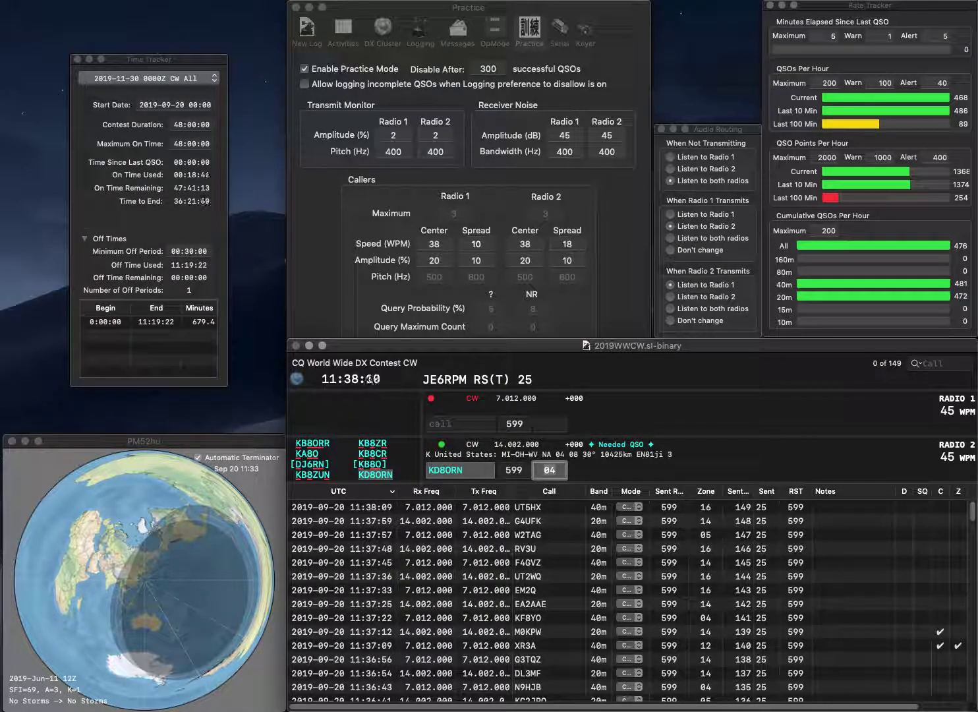
key(Return)
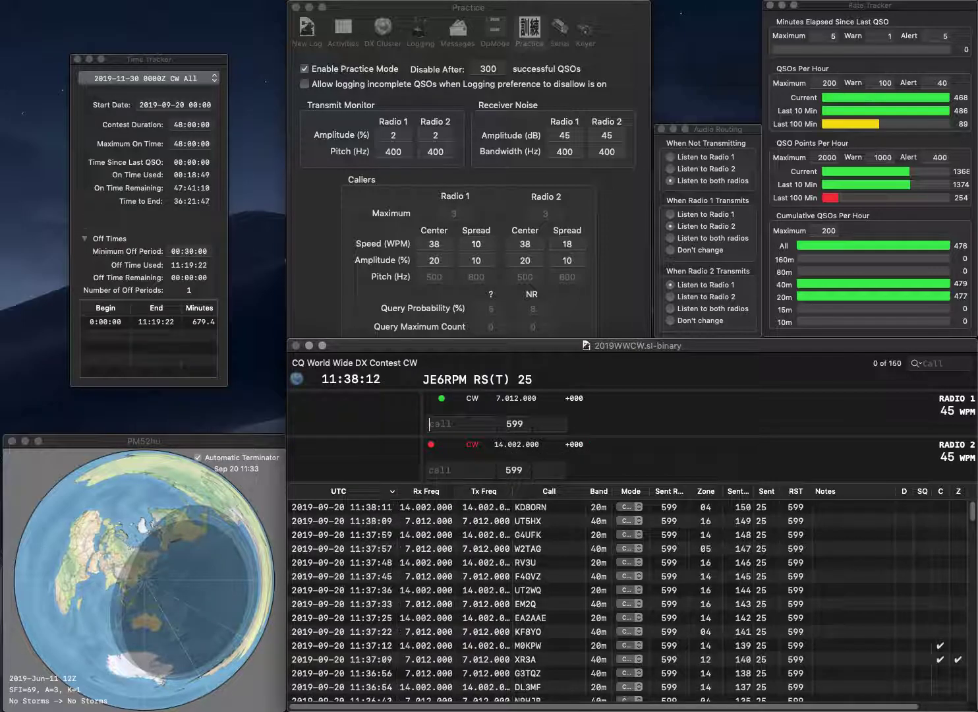
text(WB8)
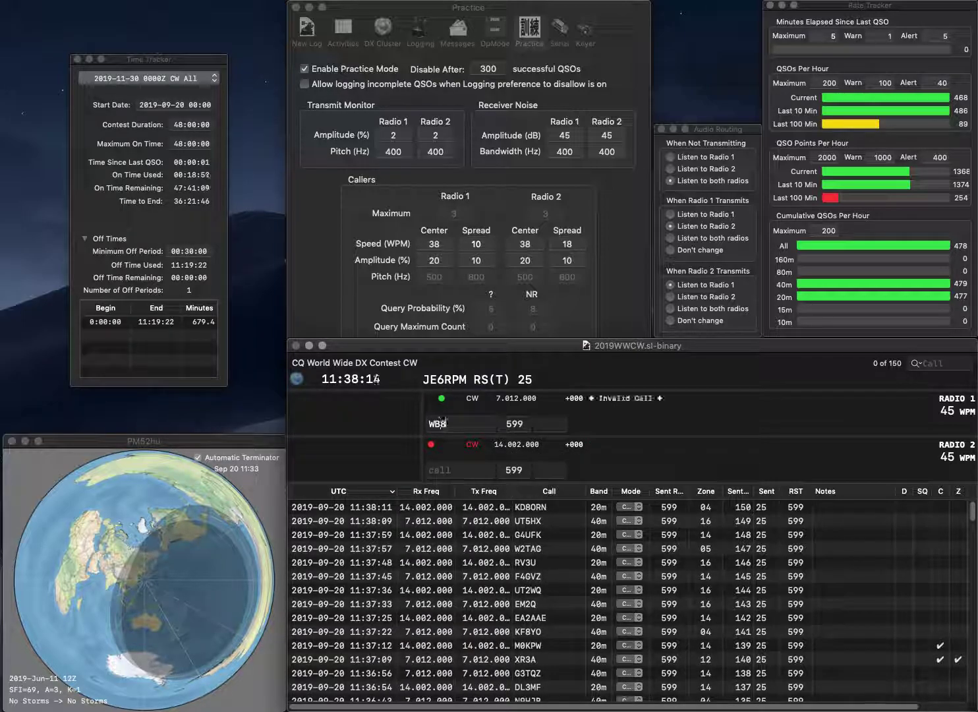
text(AFC)
key(Return)
Enter DB9RC as the caller on Radio 2 and log the WB8AFC contact on Radio 1
text(DB8)
key(BackSpace)
text(9D)
key(BackSpace)
text(RC)
key(Return)
key(Return)
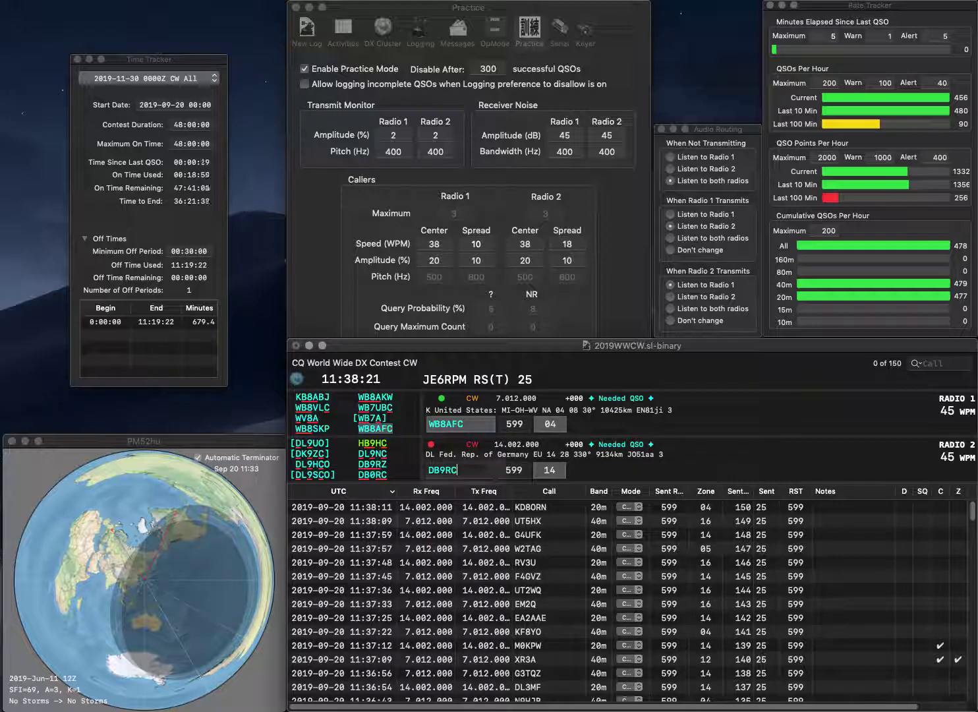
key(Left)
key(BackSpace)
text(0)
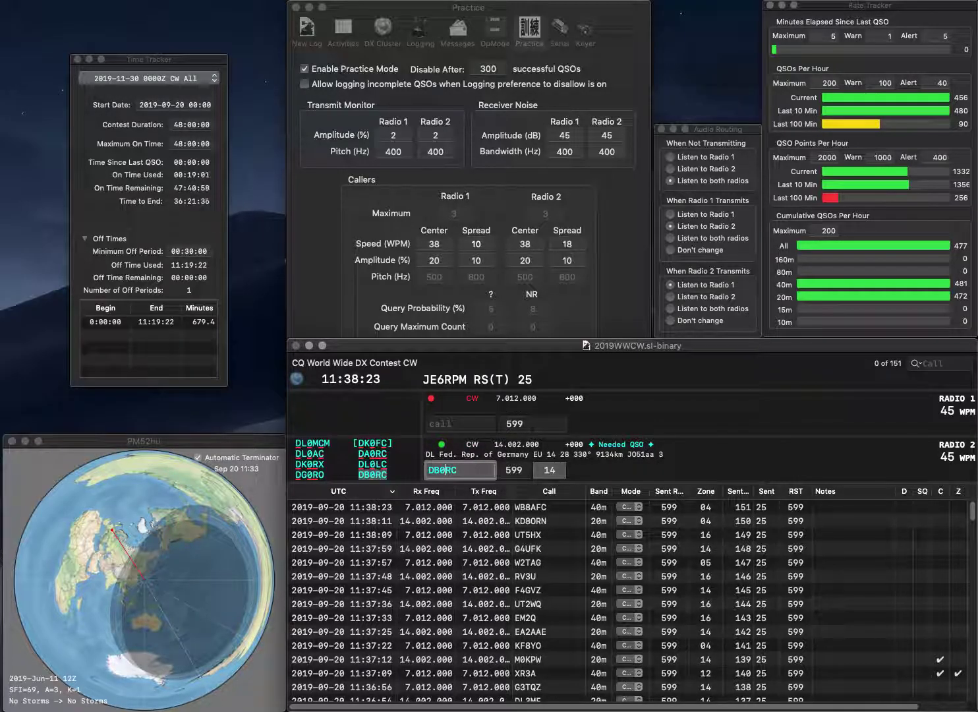
key(BackSpace)
text(9)
key(Right)
key(Right)
key(BackSpace)
text(Z)
key(Return)
text(K8QER)
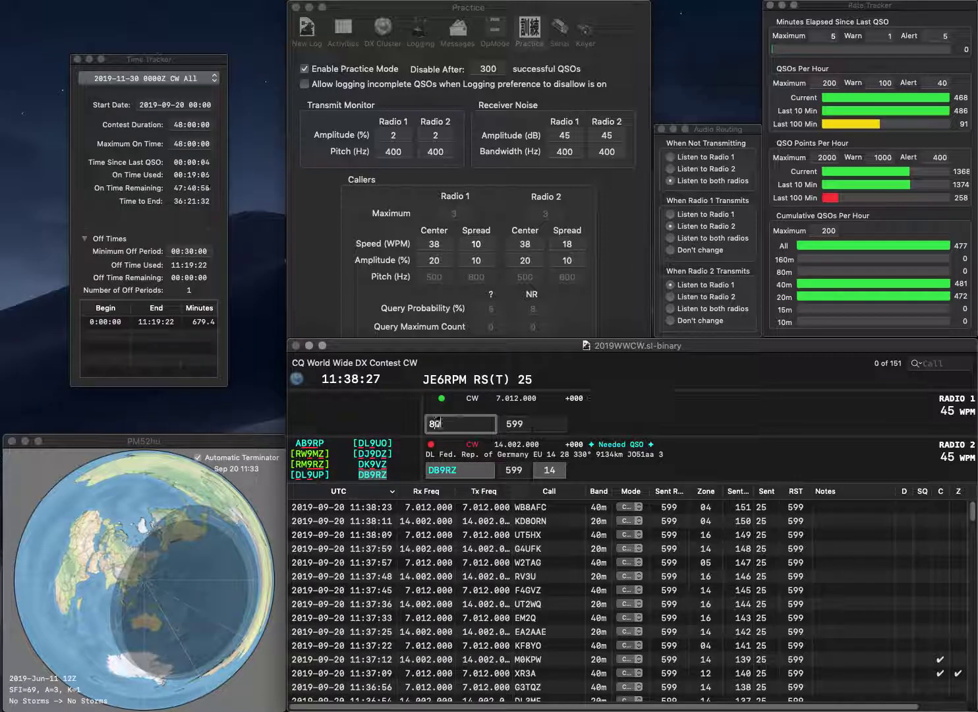
key(Return)
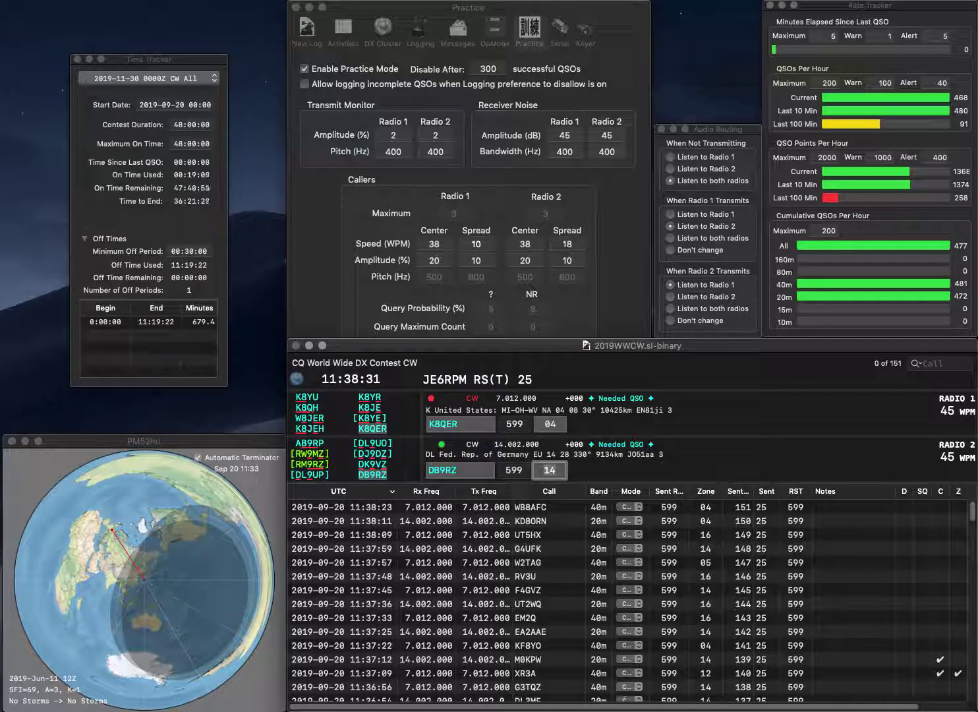
key(Return)
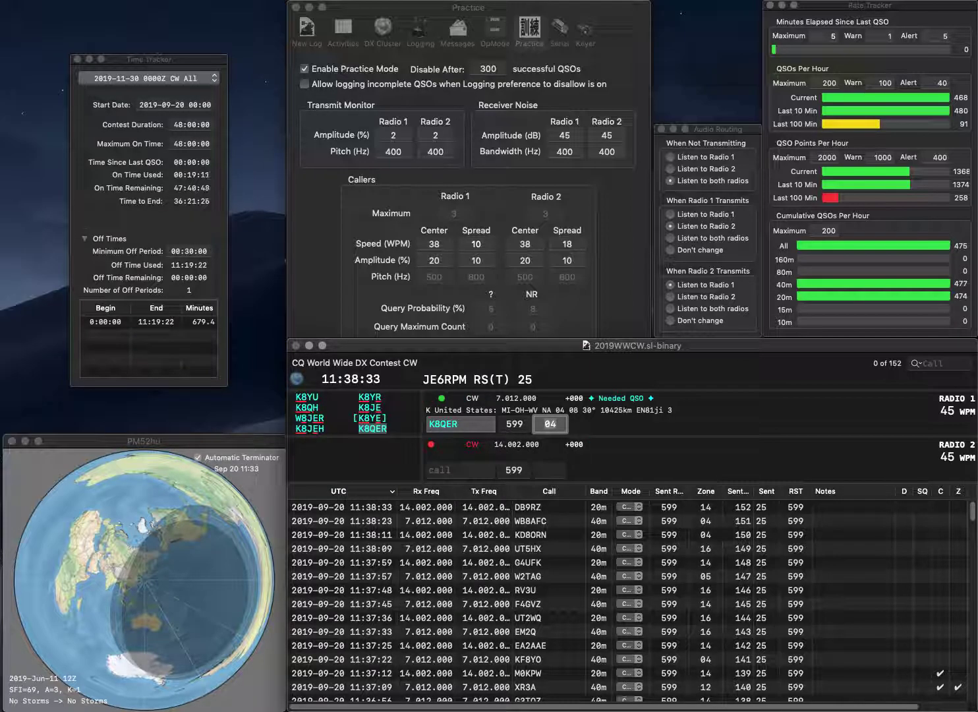
key(Return)
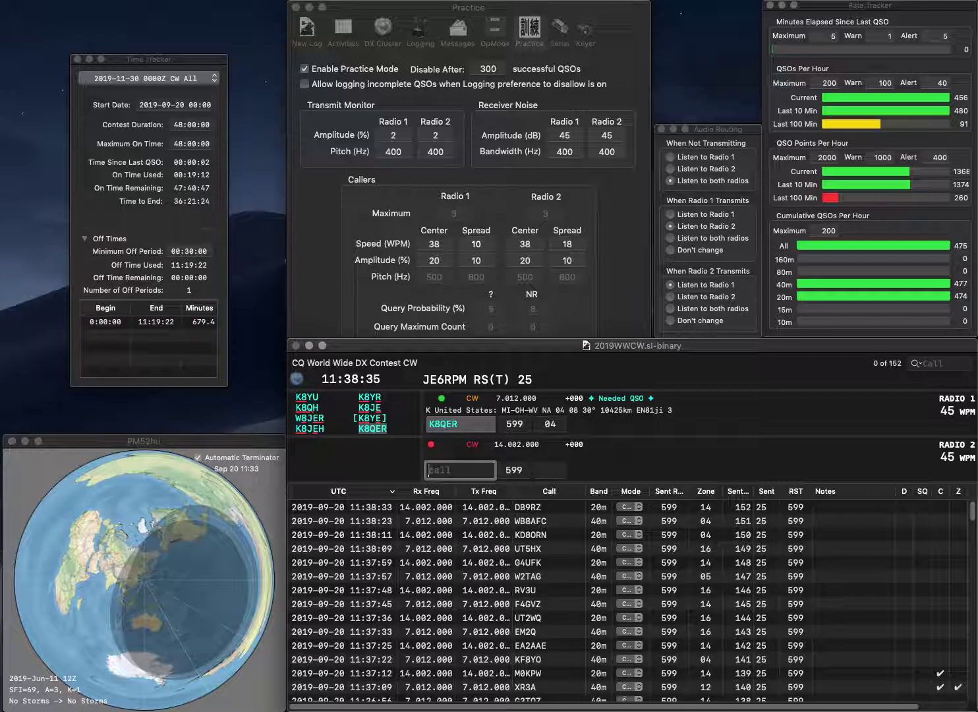
text(VK3COZ)
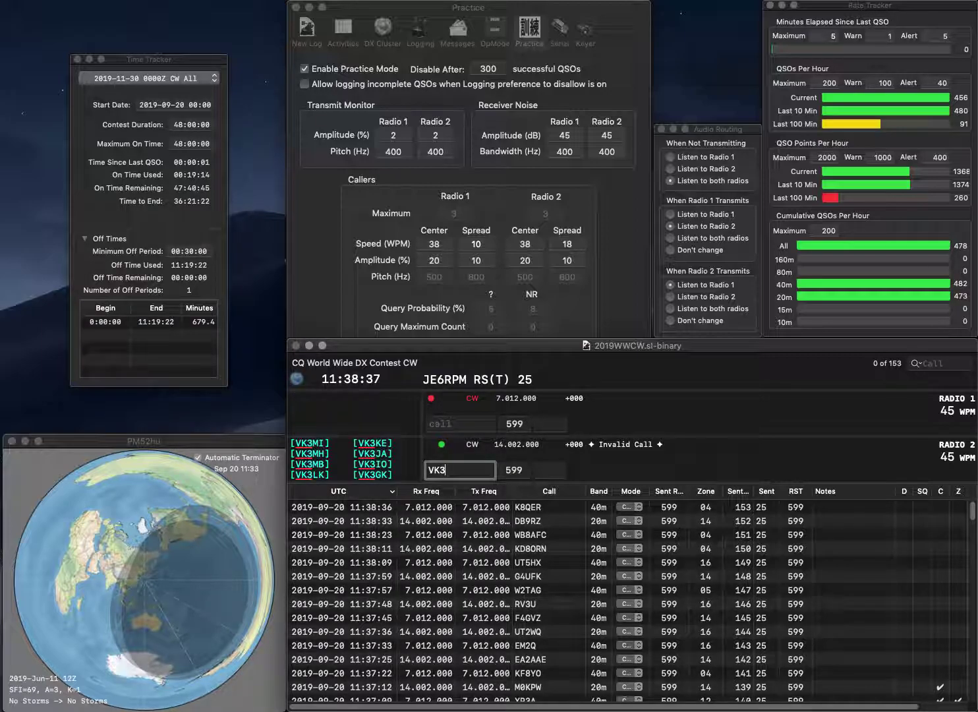
key(Return)
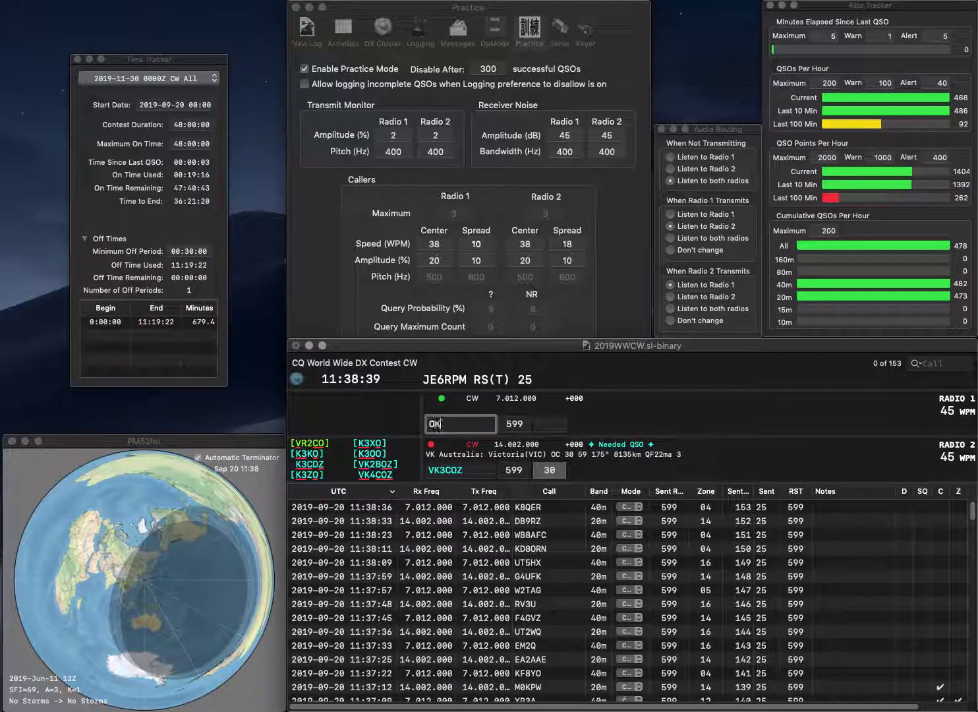
text(OK2BUT)
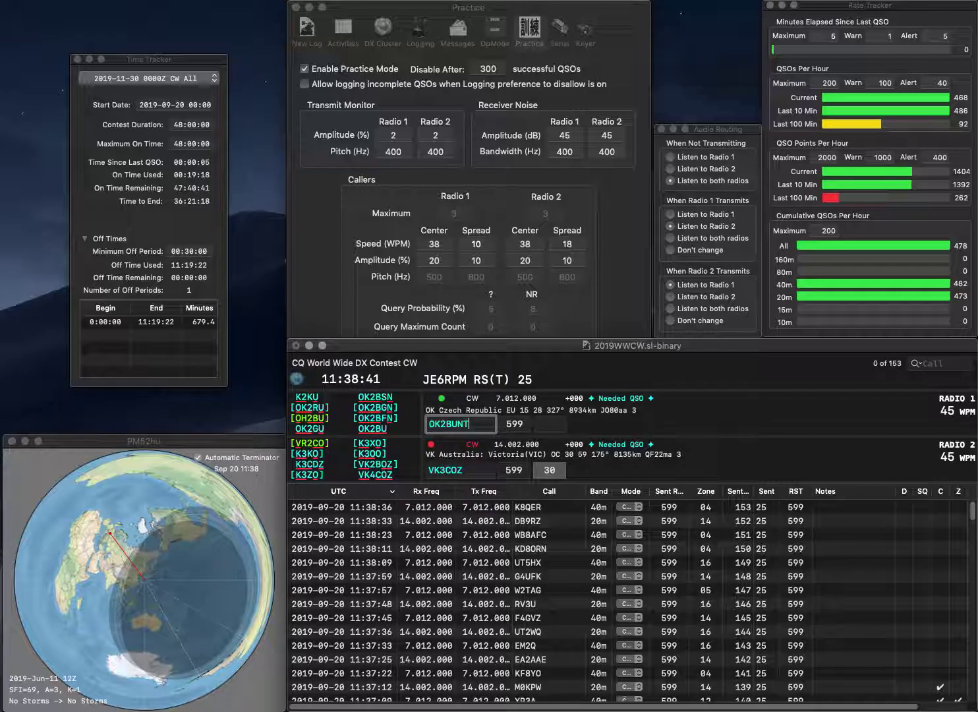
key(Return)
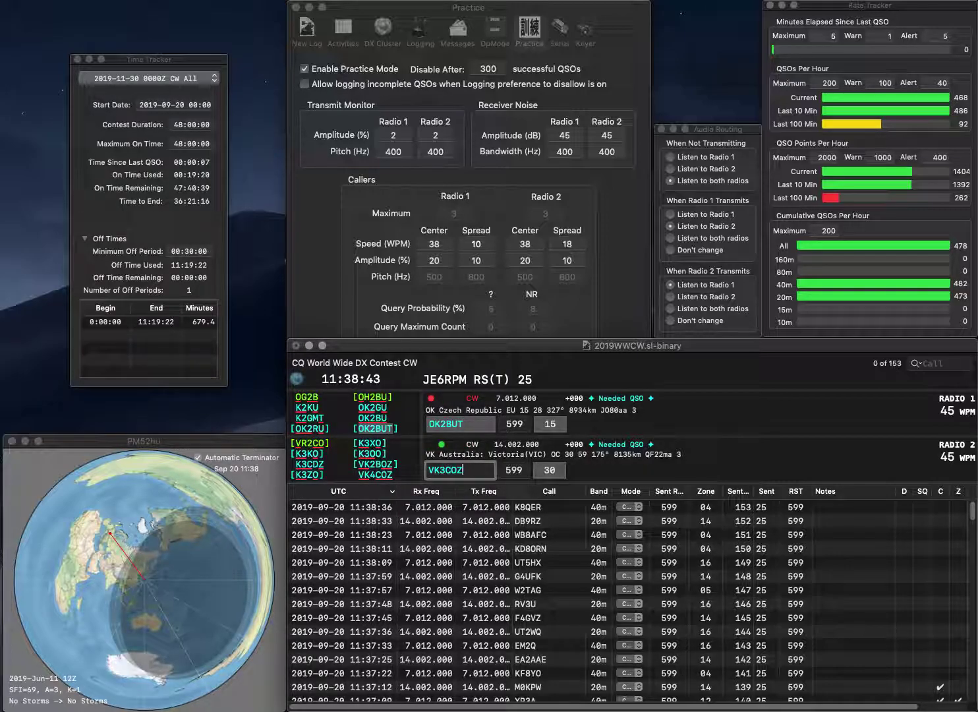
key(BackSpace)
text(4)
key(Return)
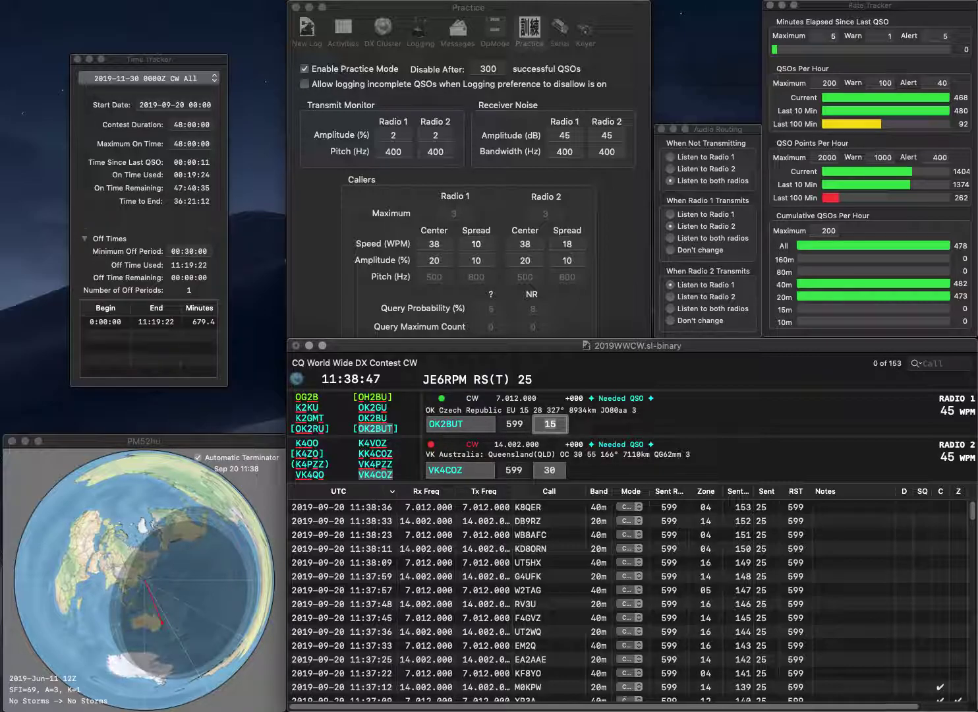
key(Return)
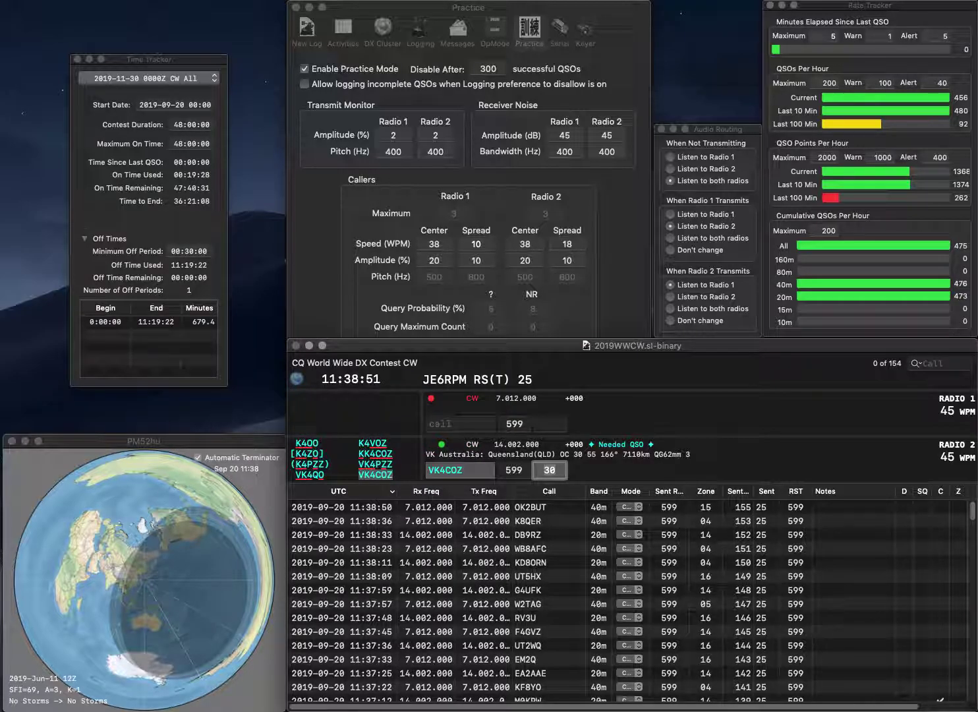
key(Return)
text(TA1API)
key(Return)
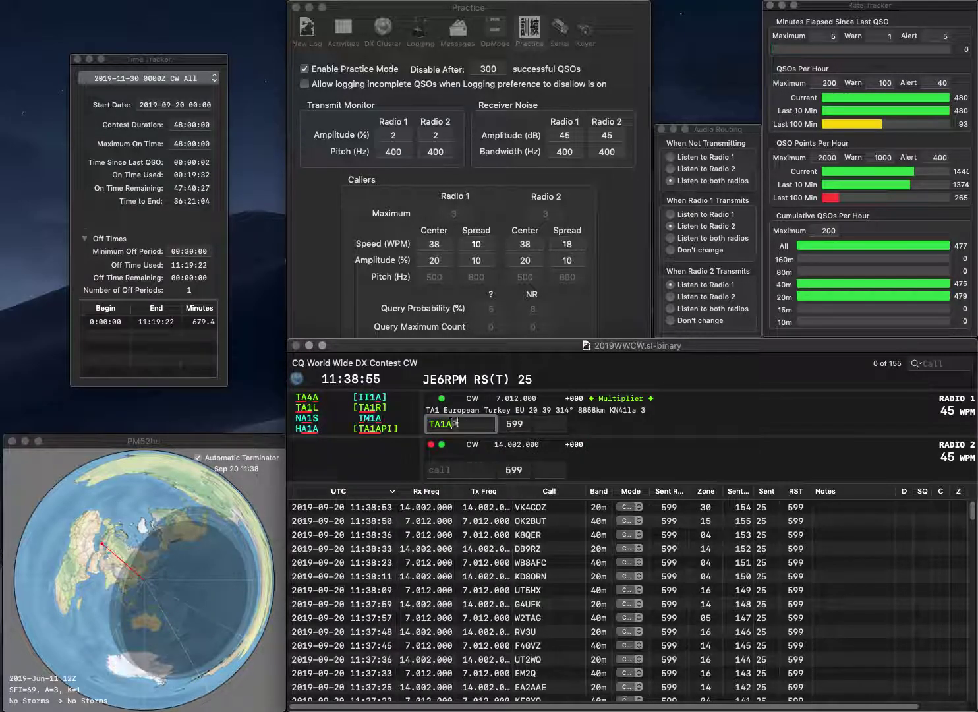
text(KC2)
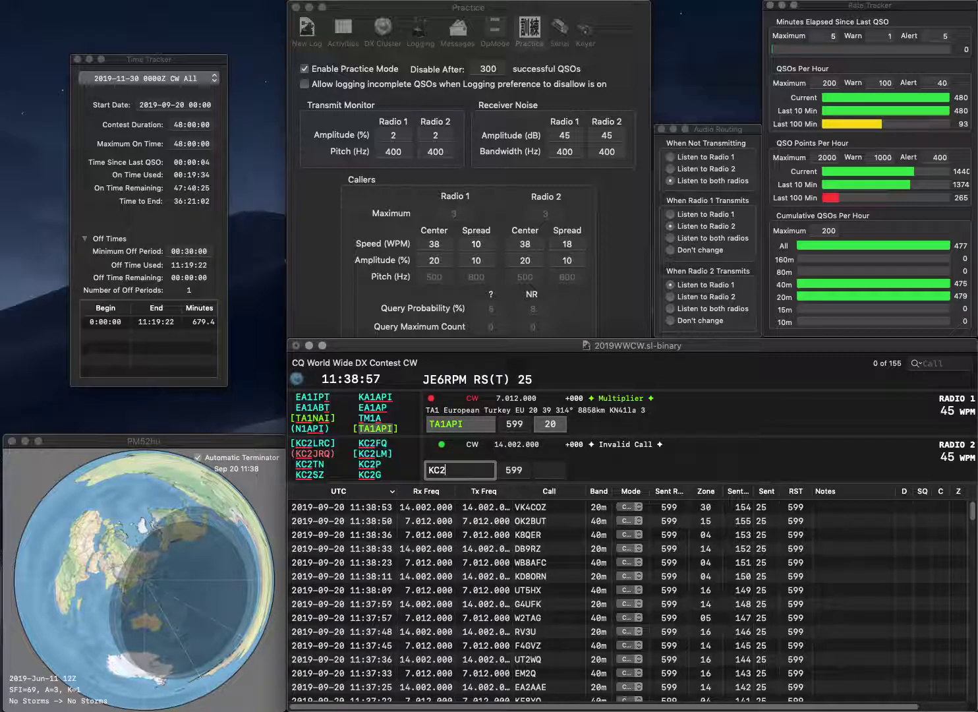
text(LXD)
key(Return)
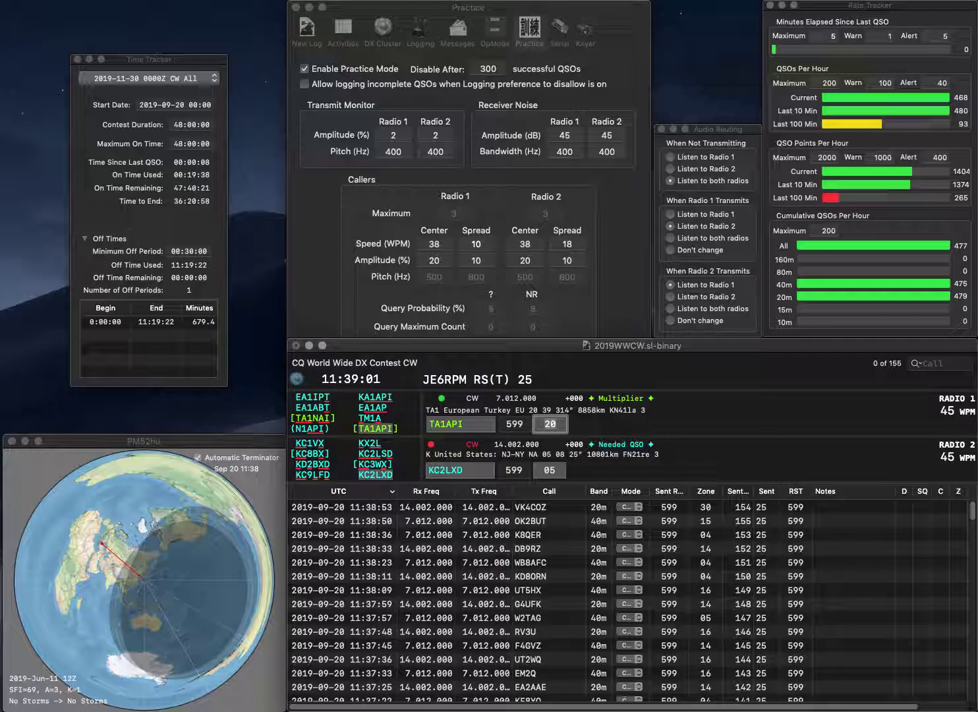
key(Return)
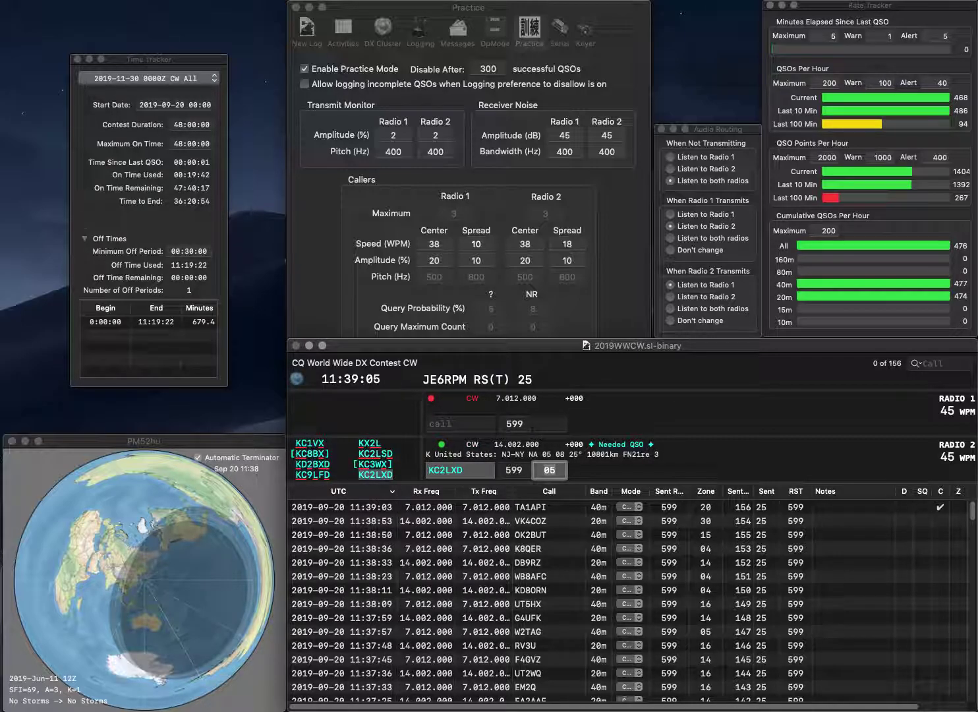
key(Return)
text(G4)
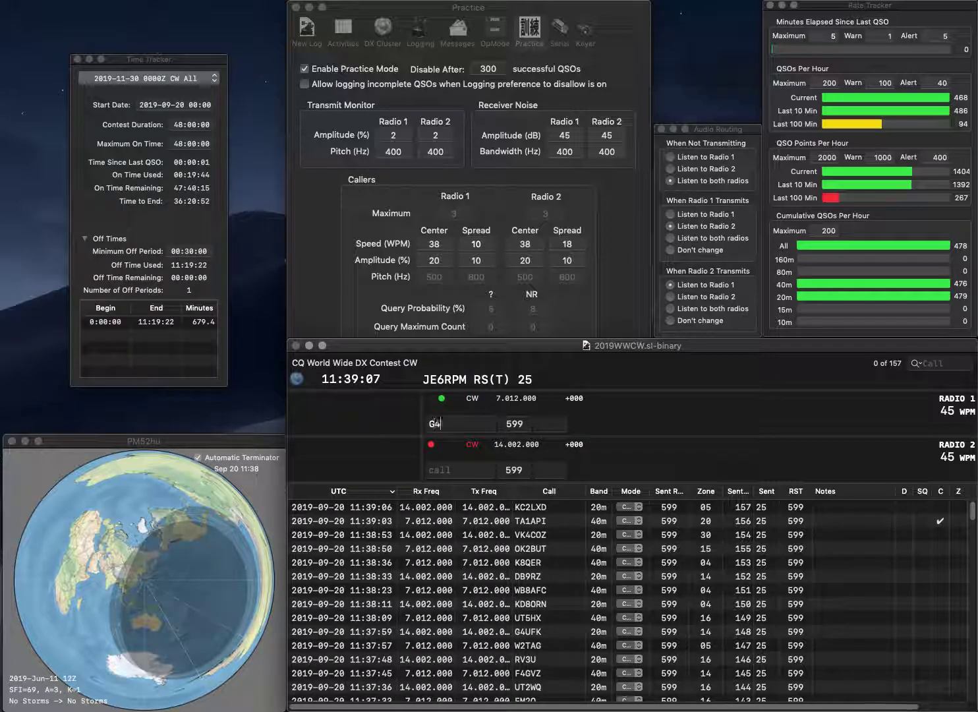
text(ADJ)
key(Return)
text(KE0CAZ)
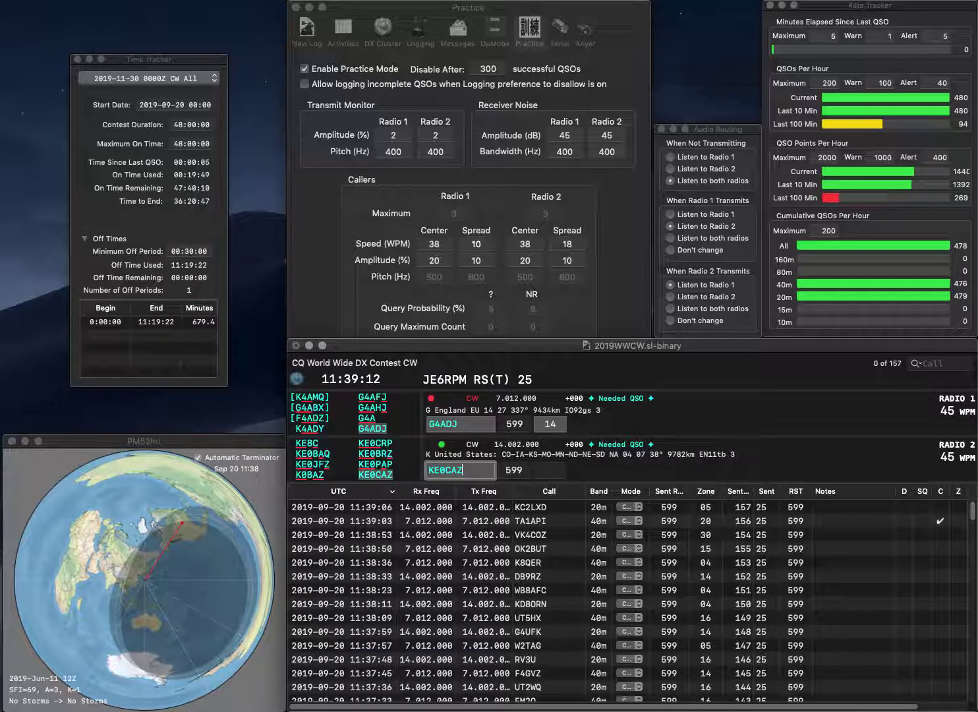
key(Return)
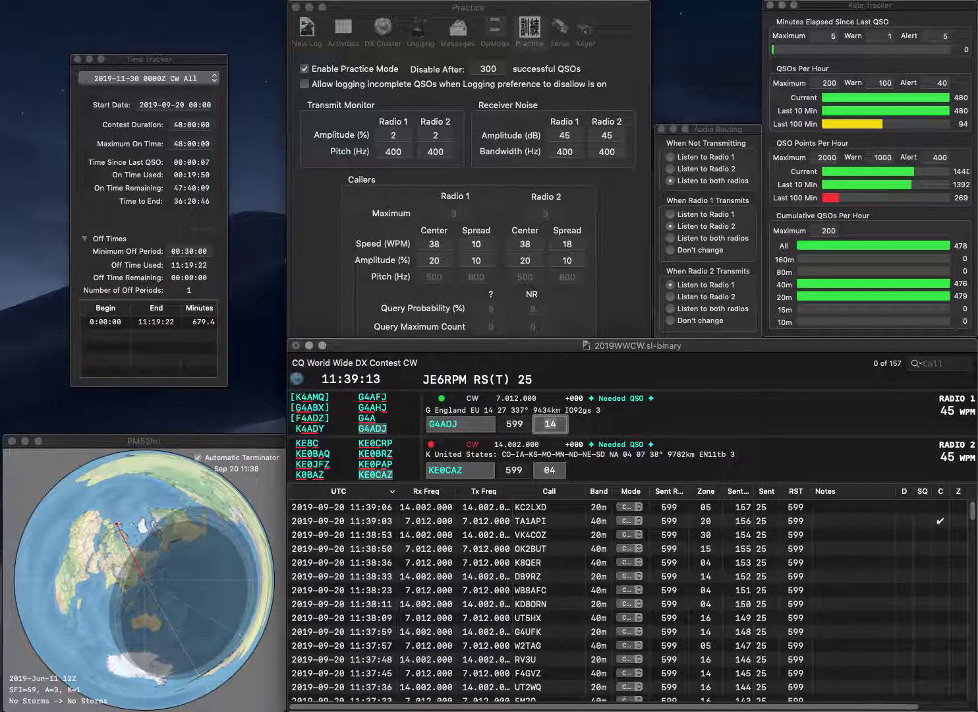
key(Return)
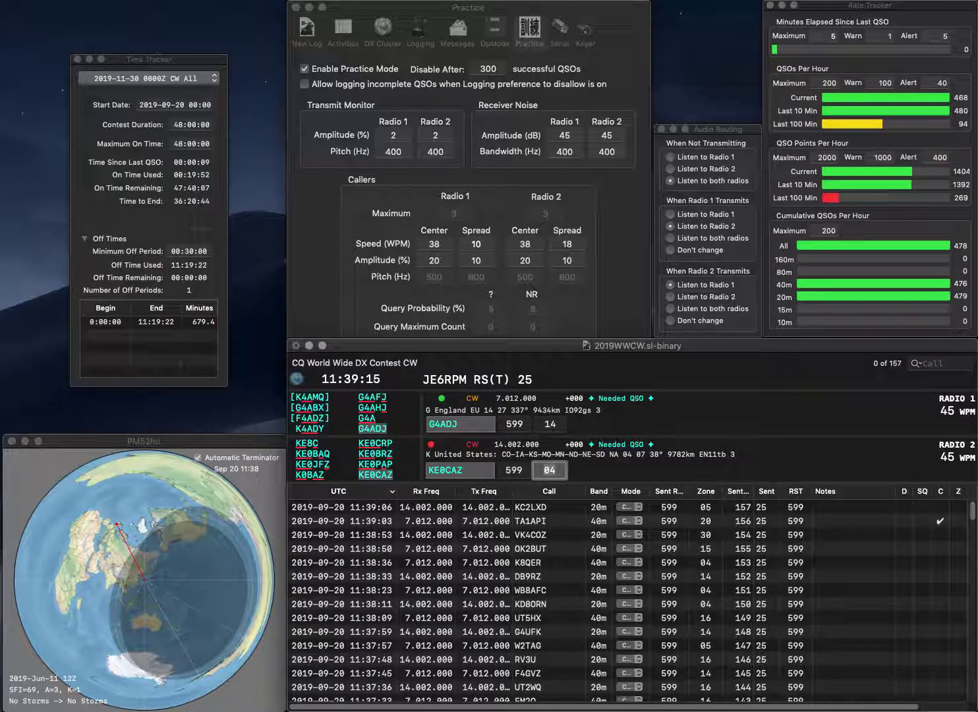
key(Return)
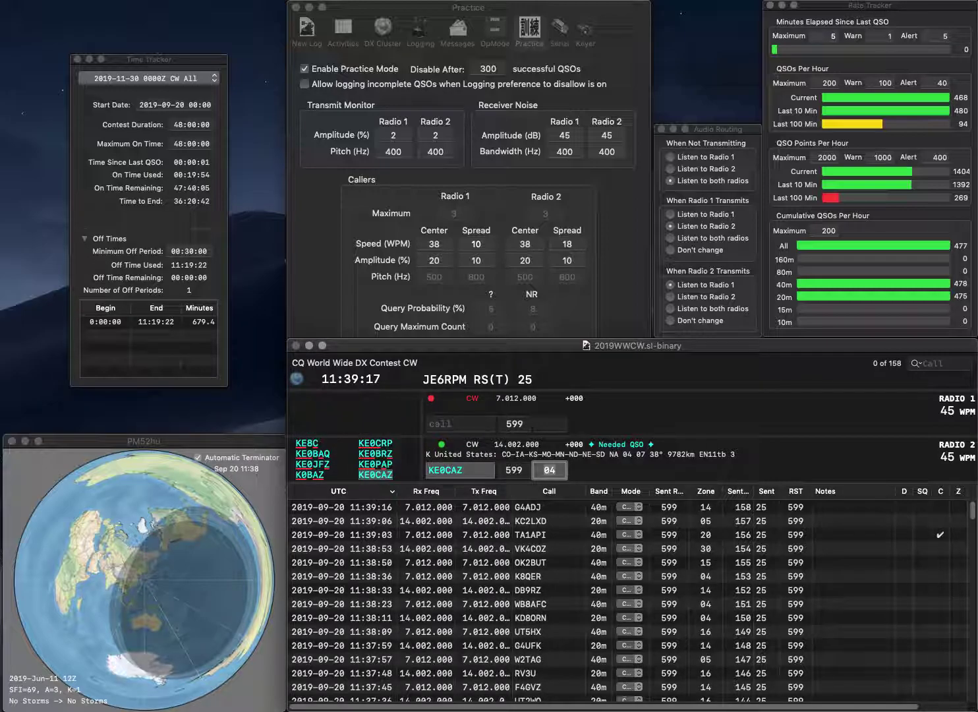
key(Return)
text(RU5TT)
key(Return)
text(DJ5AA)
key(Return)
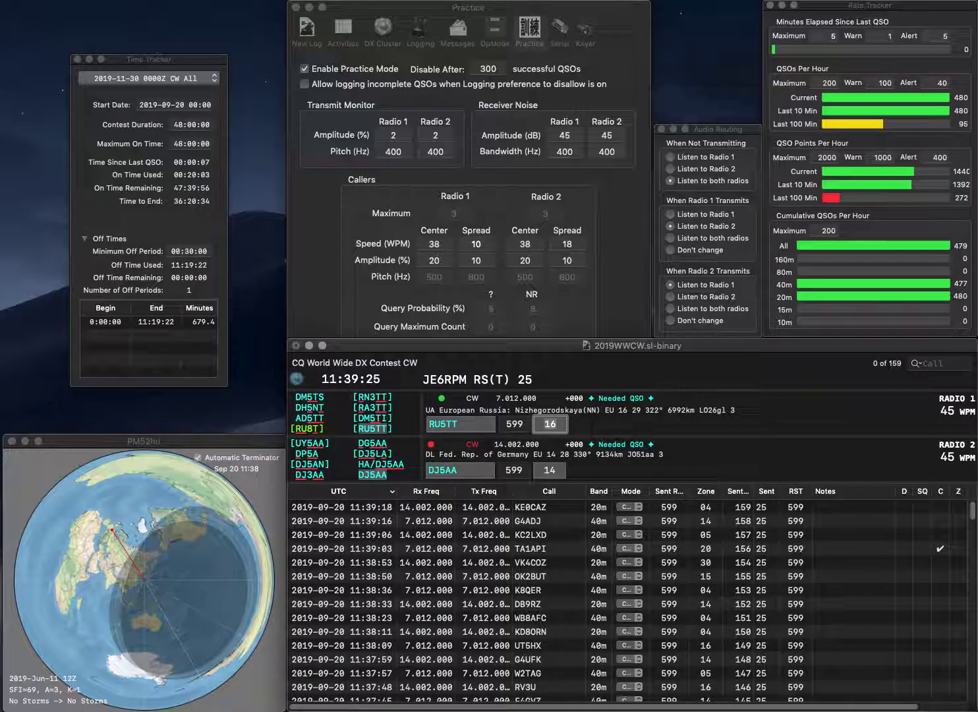
key(Return)
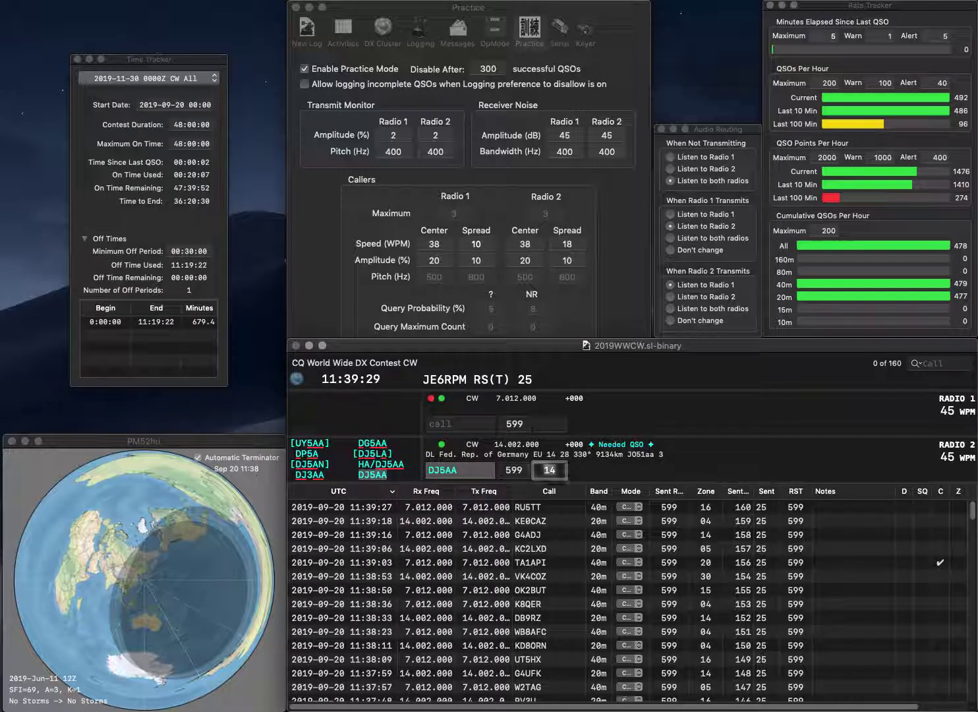
key(Return)
text(KA3GIK)
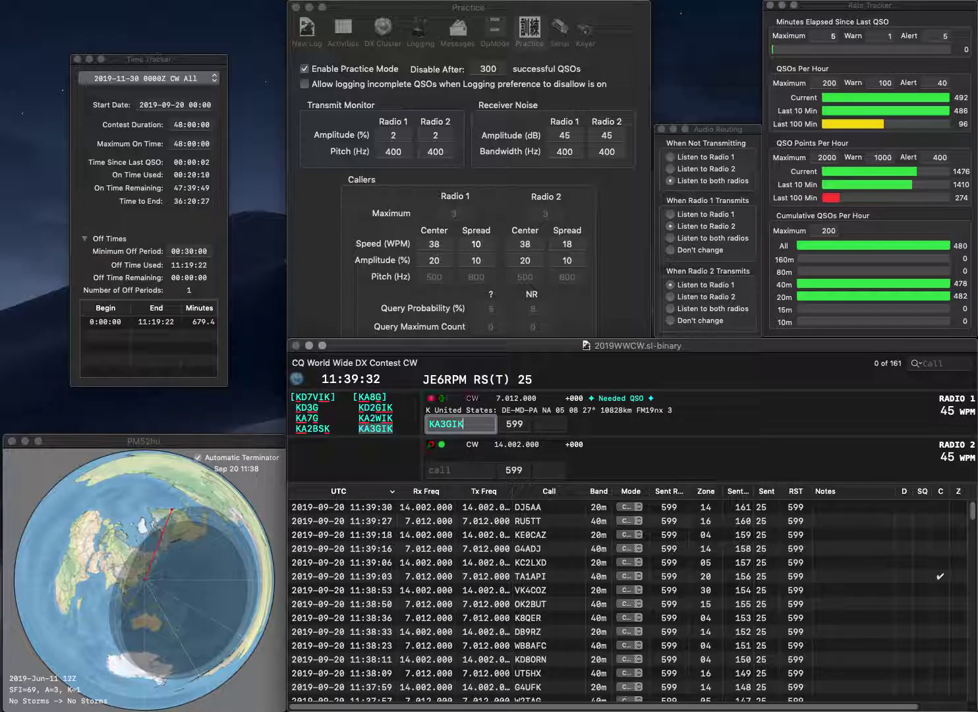
key(Return)
text(KI2)
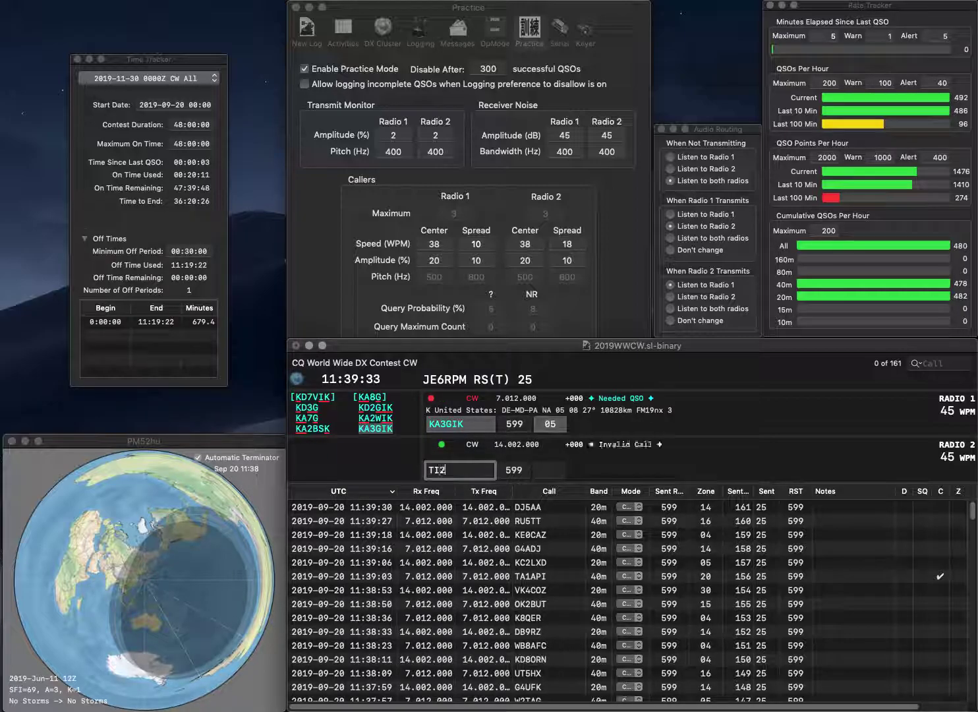
text(SNY)
key(Home)
key(Delete)
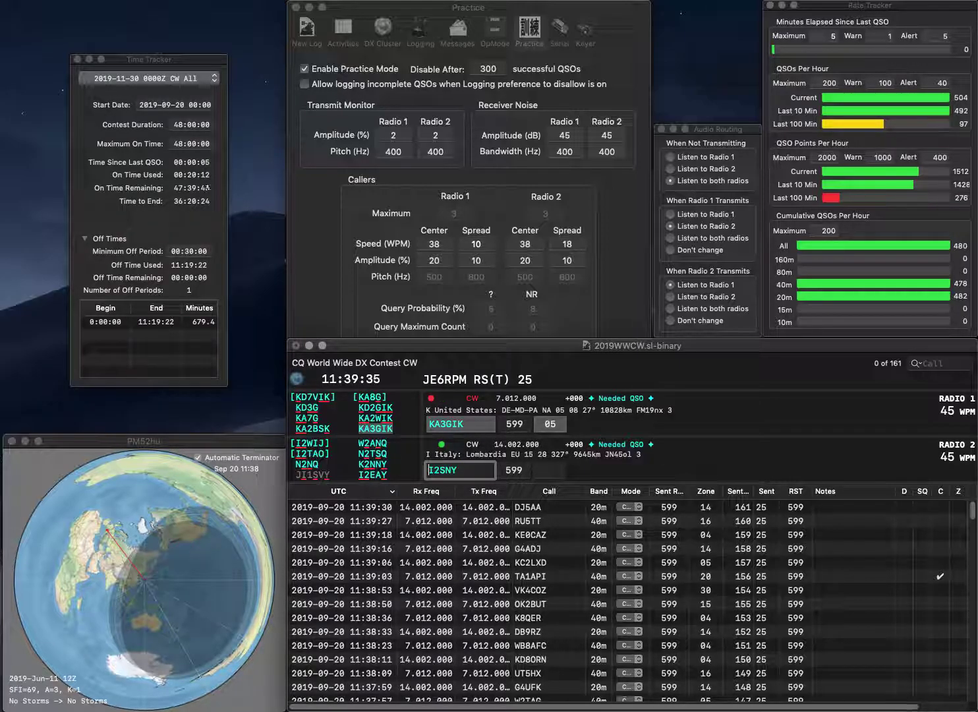
key(Right)
text(Z)
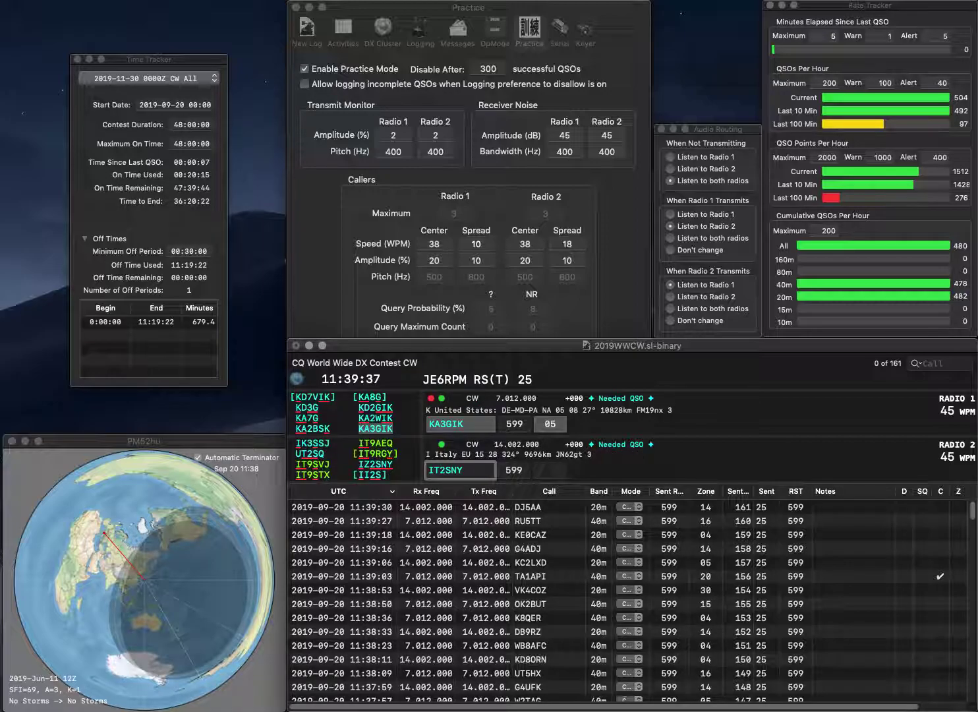
key(Return)
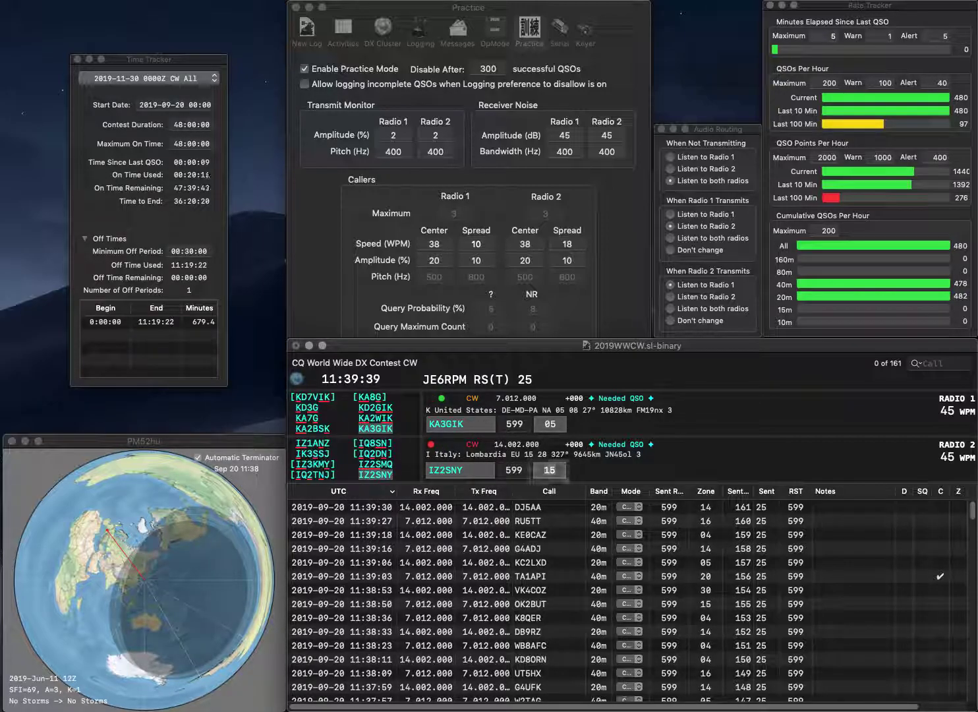
key(Tab)
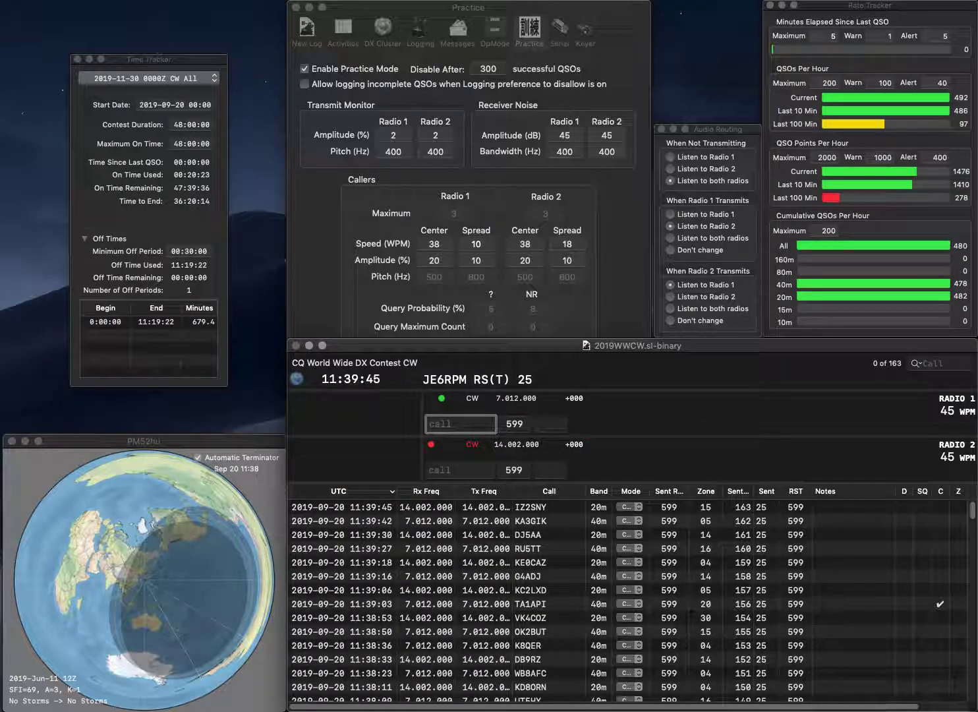
text(0SKP)
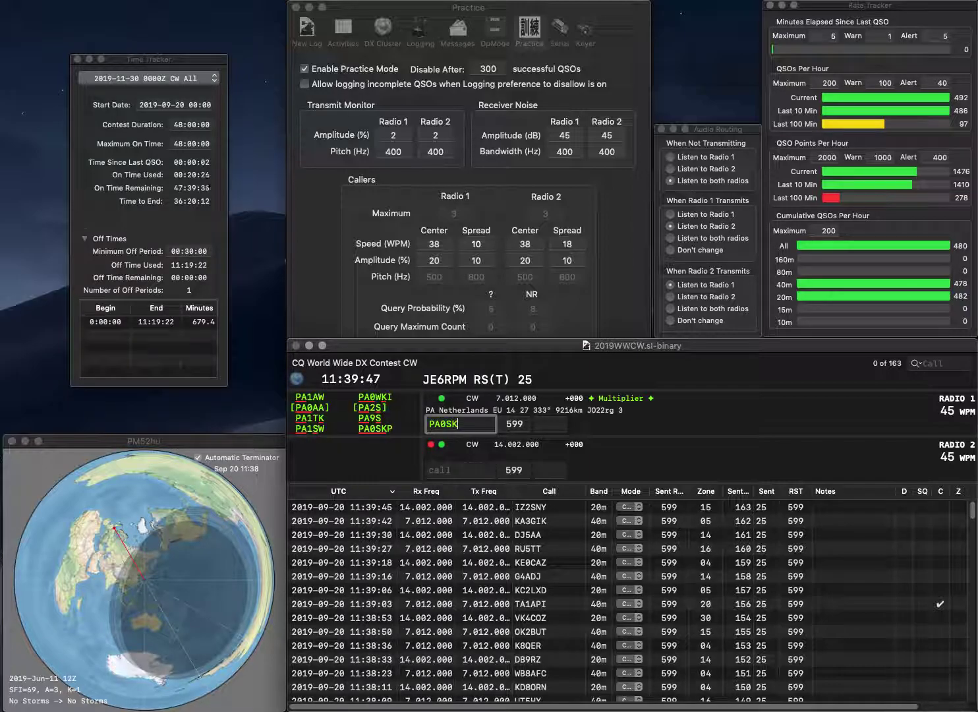
key(Return)
text(0FW)
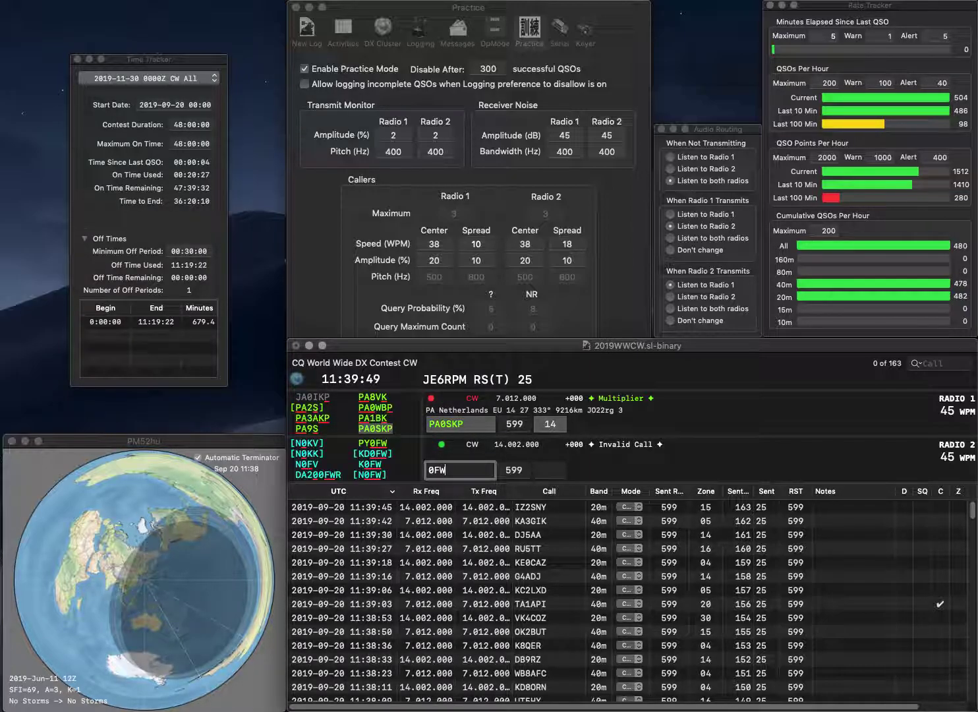
key(Left)
key(Left)
key(Left)
text(K)
key(Return)
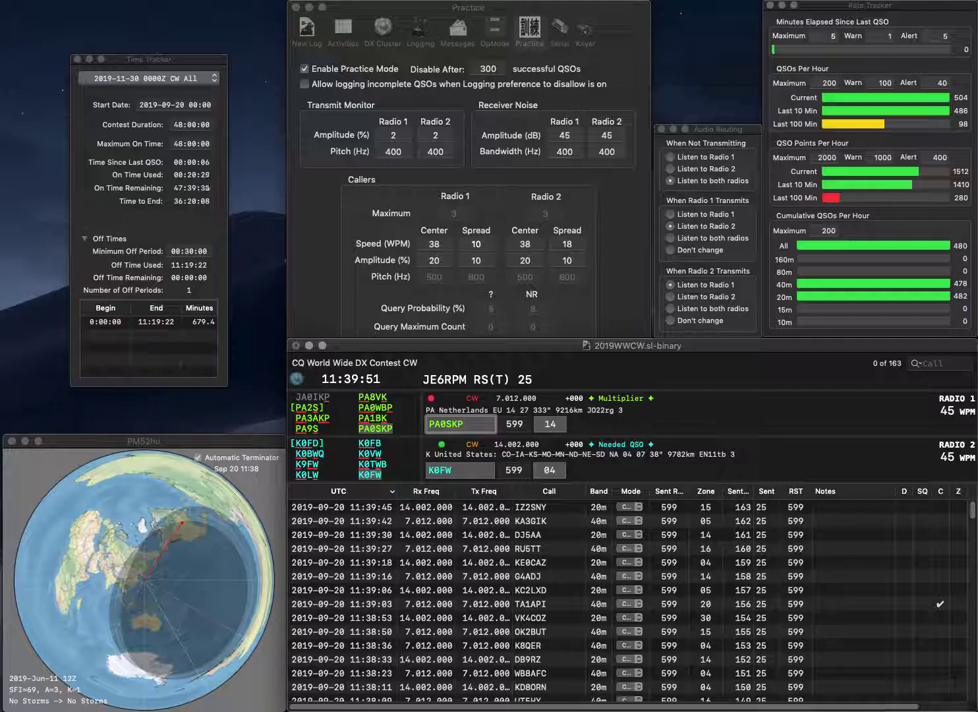
key(Tab)
key(Return)
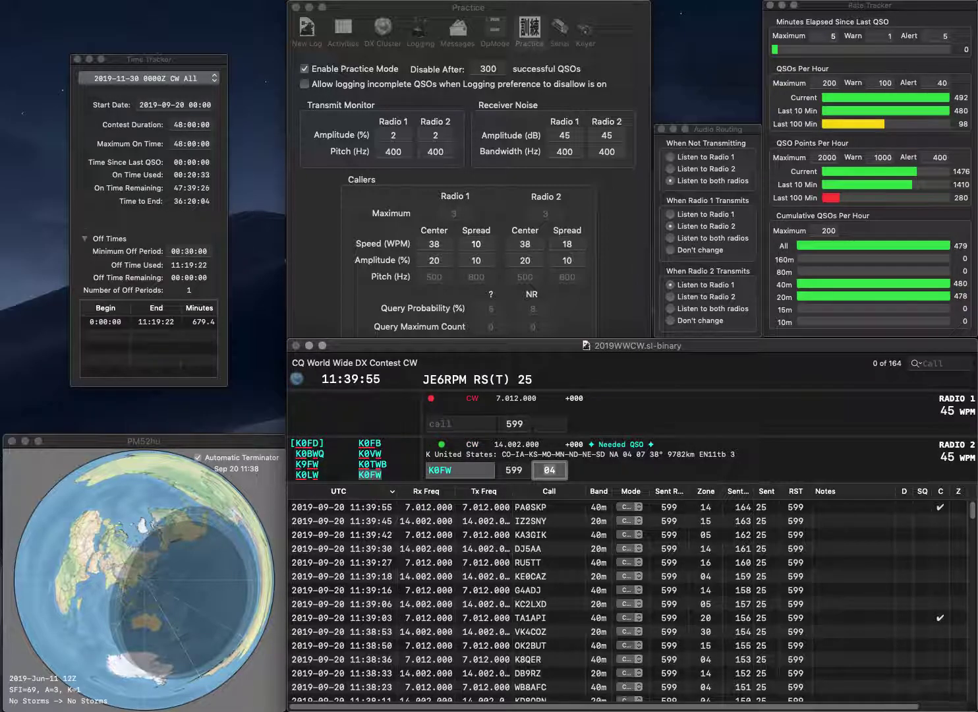
Log the K0FW contact, enter W2GFV on Radio 1 and the partial call A on Radio 2, and log W2GFV
key(Return)
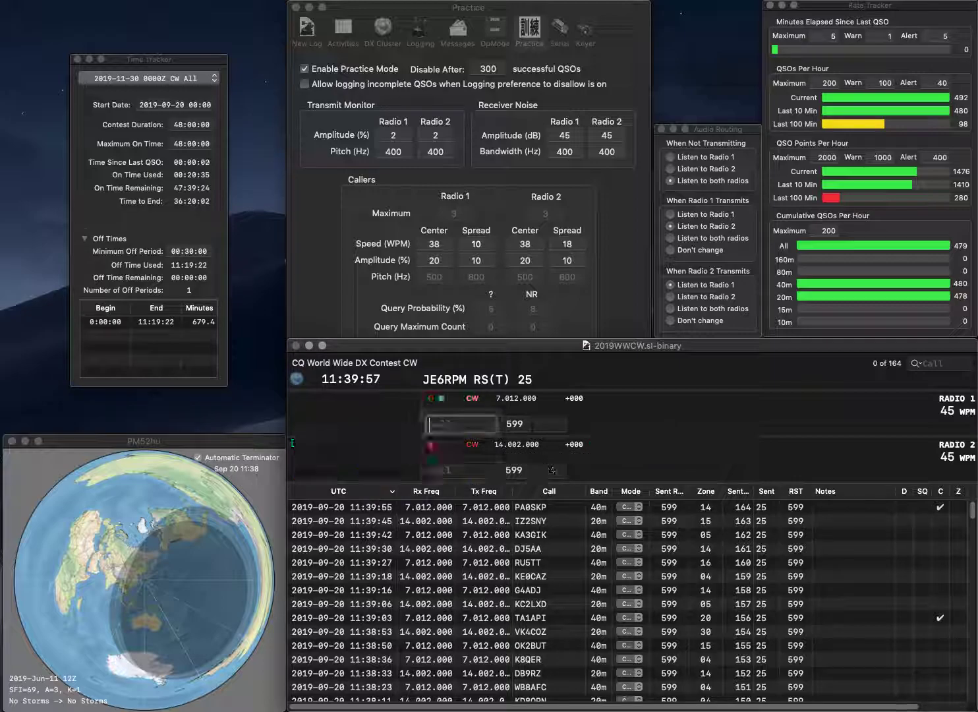
text(W2GFV)
key(Return)
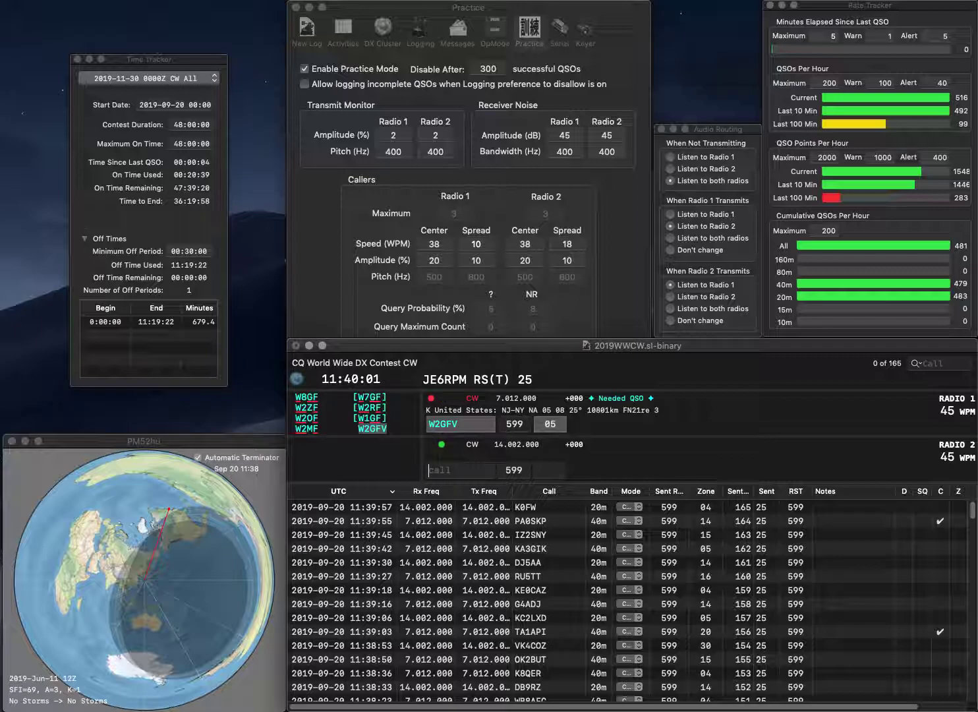
text(A)
key(Return)
key(Tab)
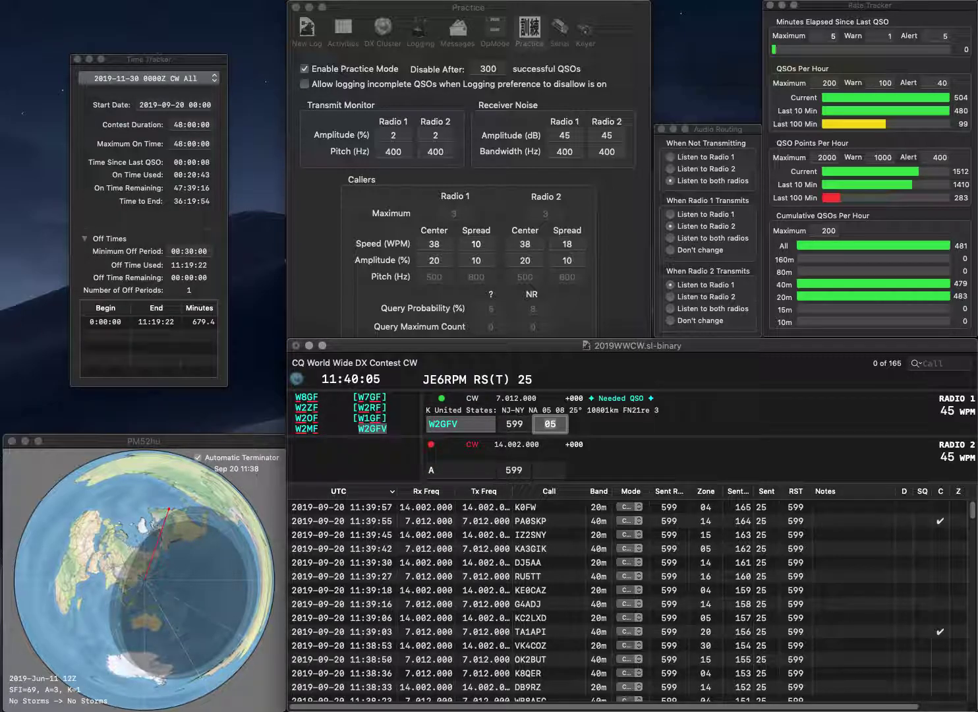
key(Return)
Replace the partial call on Radio 2 with DF2FA and enter PX5T on Radio 1
key(BackSpace)
text(DF2FA)
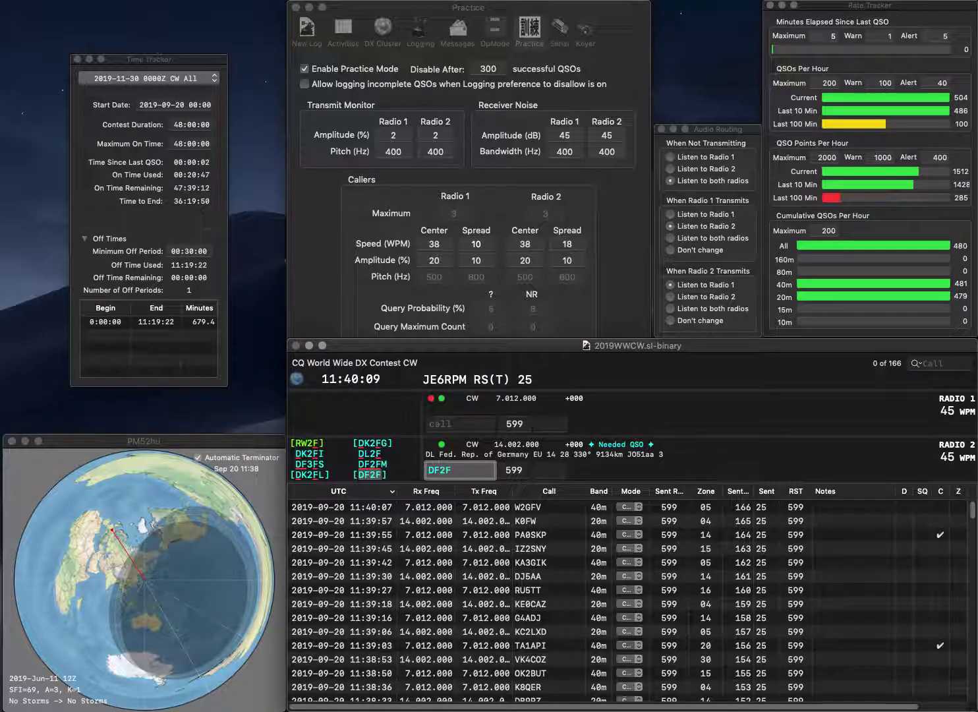
key(Return)
text(PPX5T)
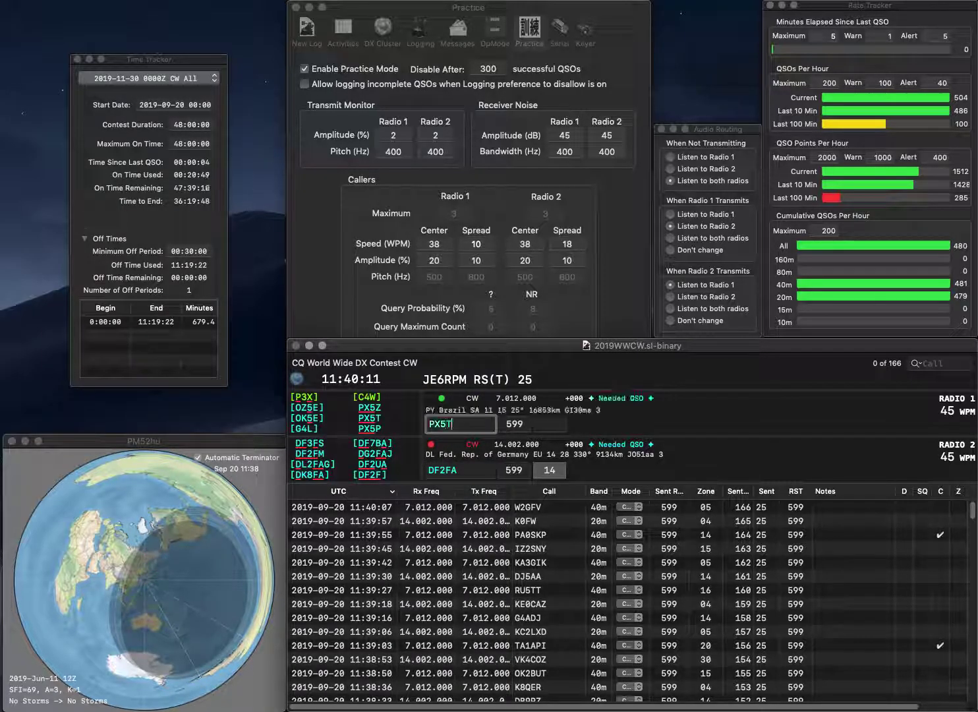
key(grave)
Correct the Radio 2 call to DF2UA, and log the PX5T and DF2UA contacts
key(BackSpace)
text(U)
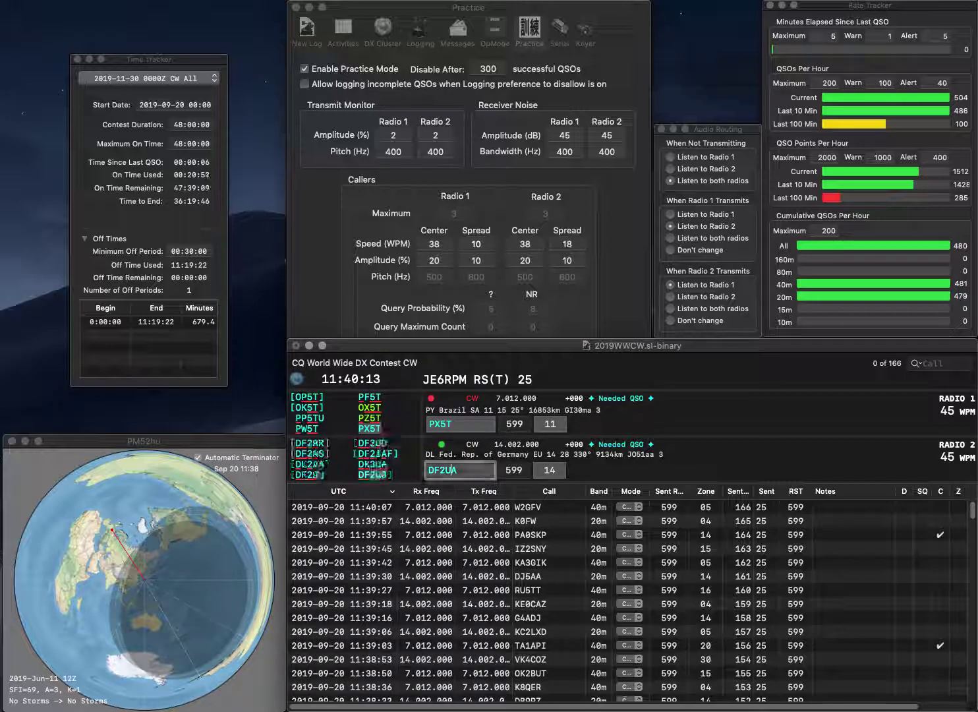
key(Return)
key(space)
key(space)
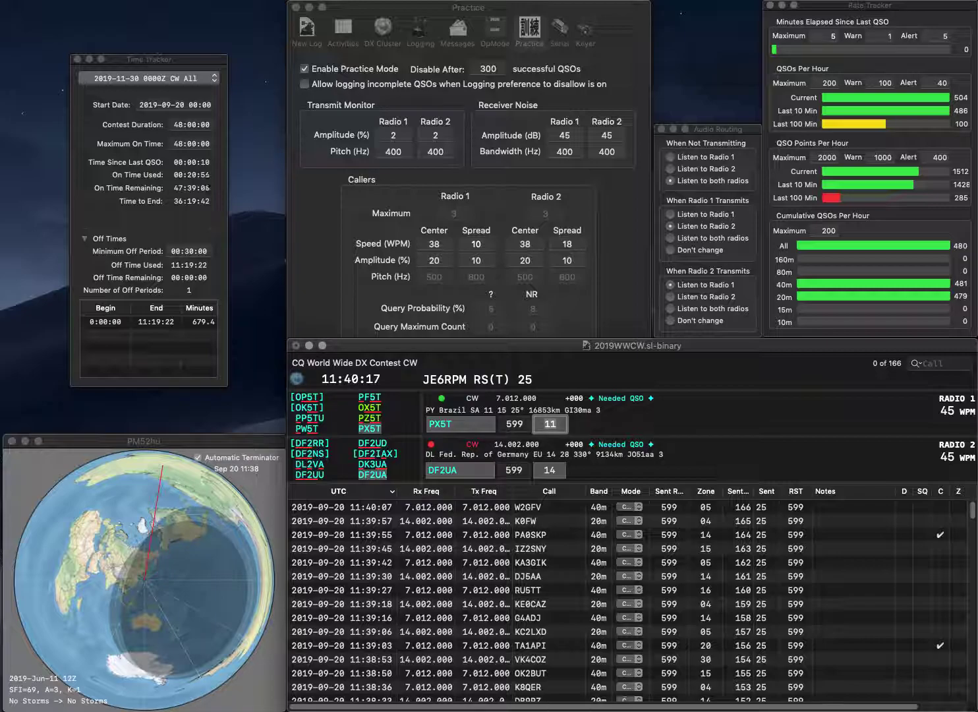
key(Return)
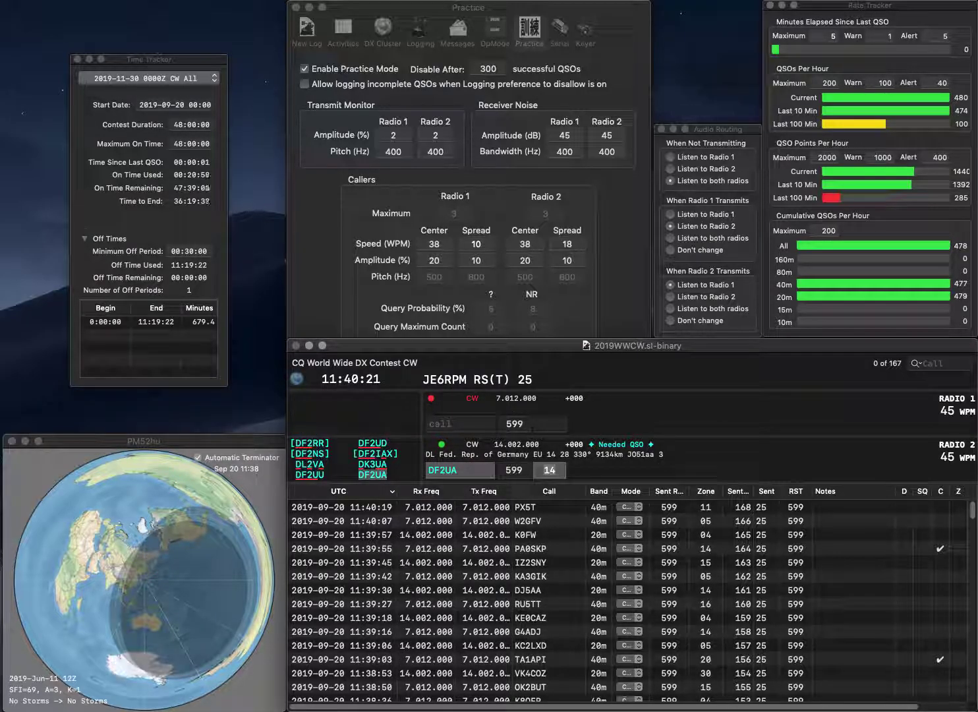
key(Return)
text(VE)
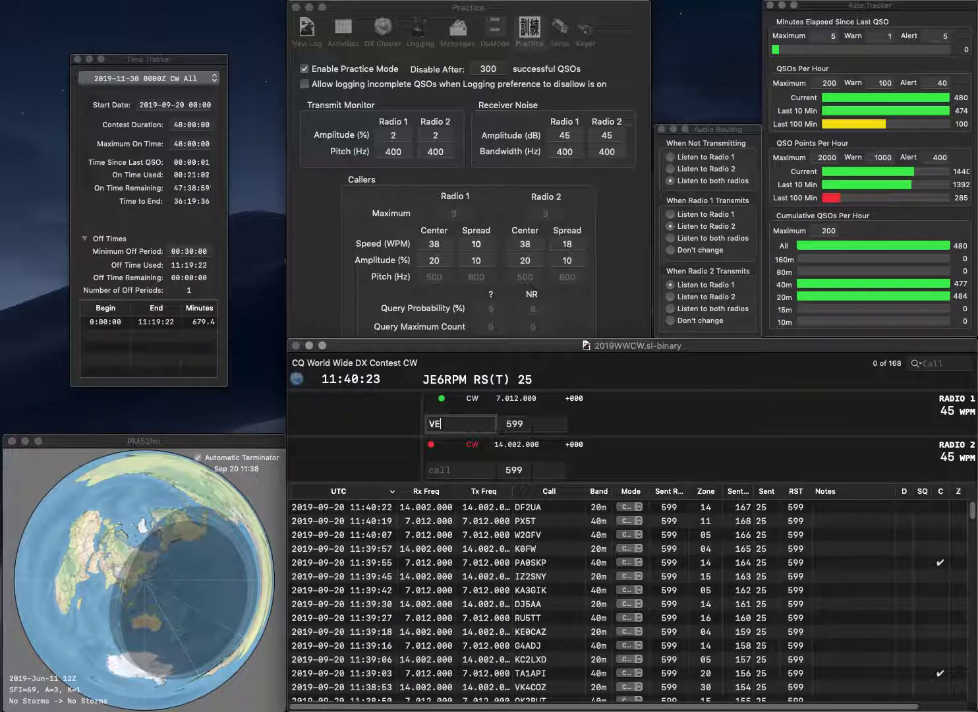
text(3WRW)
key(Return)
text(F6BHK)
key(Return)
key(Tab)
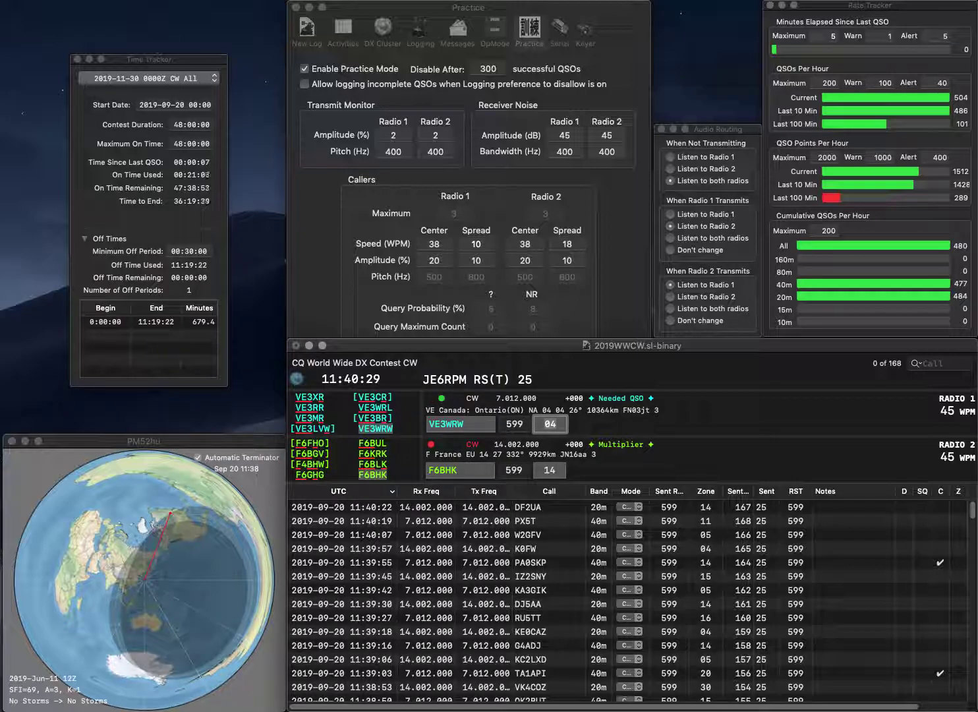
key(Tab)
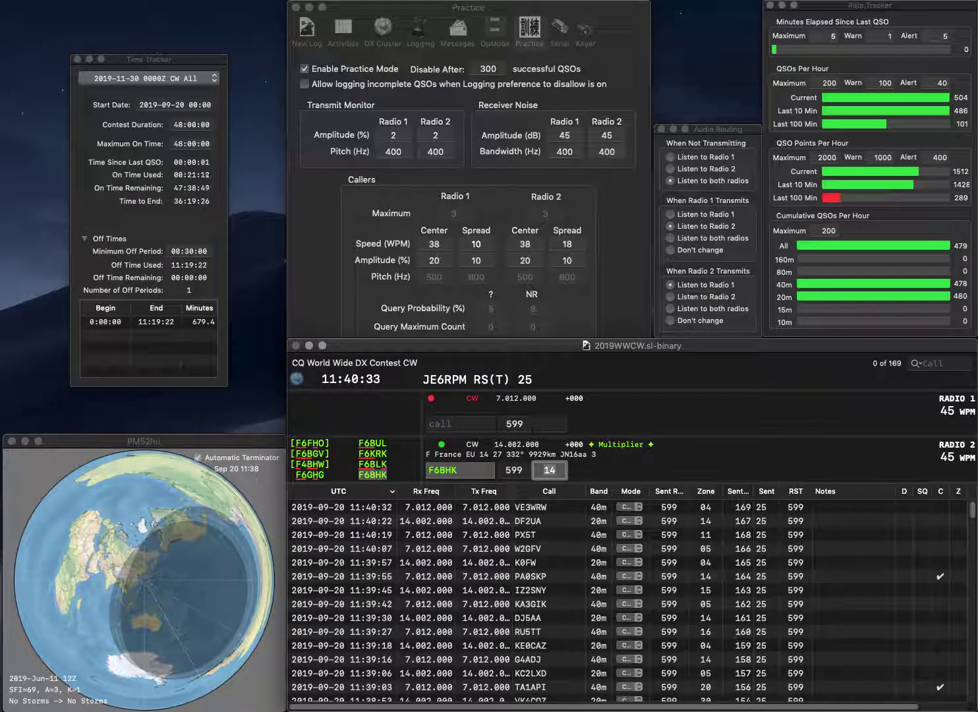
key(Return)
text(K5OY)
key(Return)
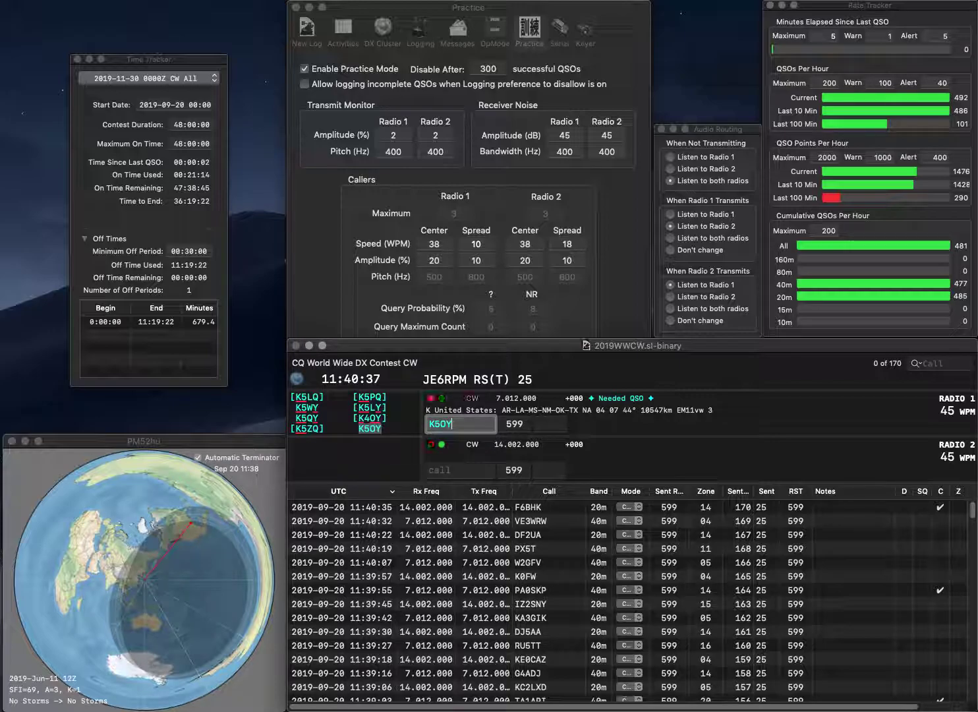
text(PA0)
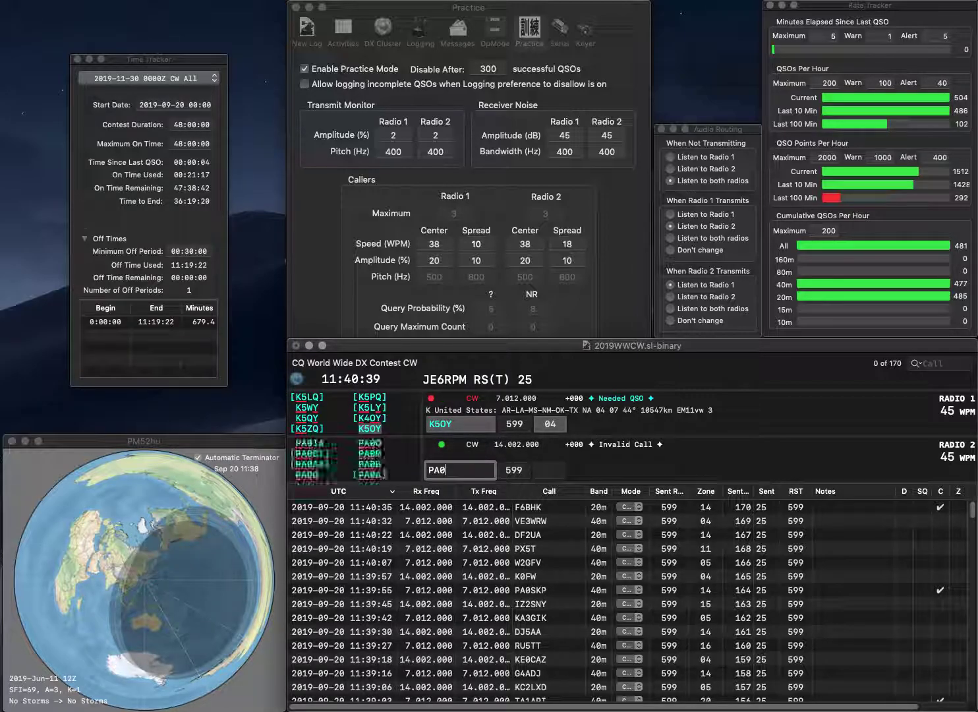
text(UAO)
key(Return)
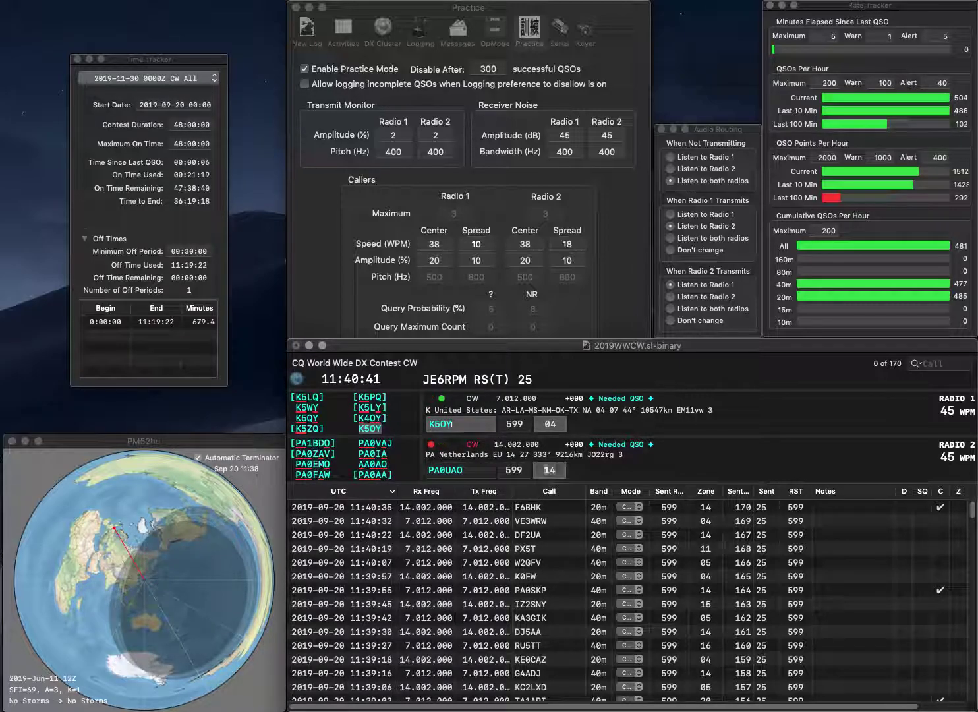
key(Return)
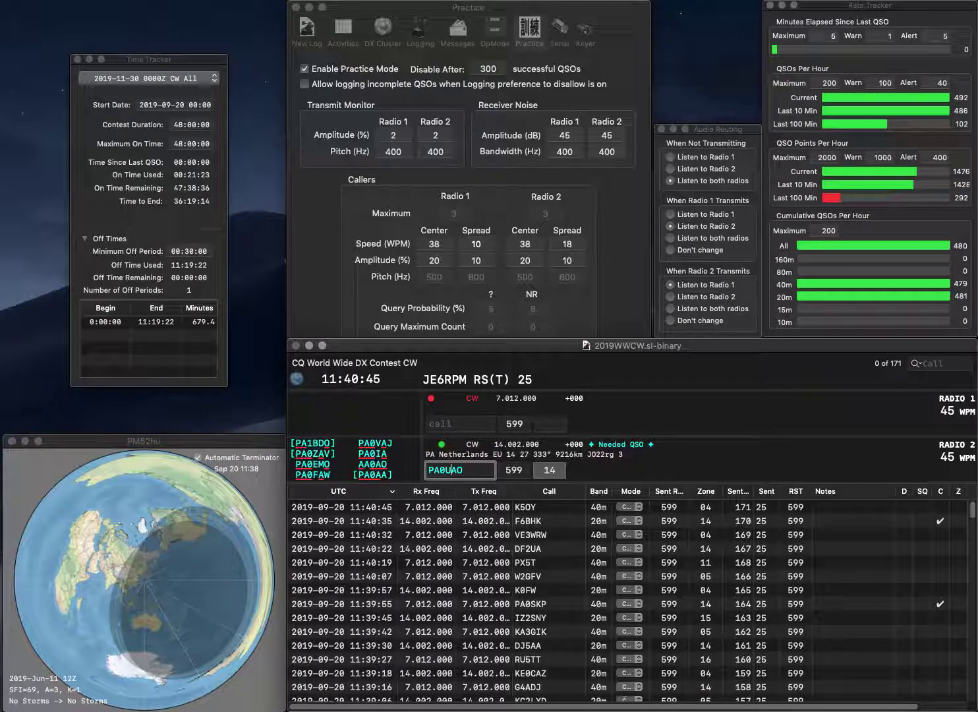
key(Left)
key(Left)
key(BackSpace)
text(V)
key(Delete)
text(J)
key(Return)
Enter RV1CB on Radio 1, and log the PA0VAJ and RV1CB contacts
text(1CB)
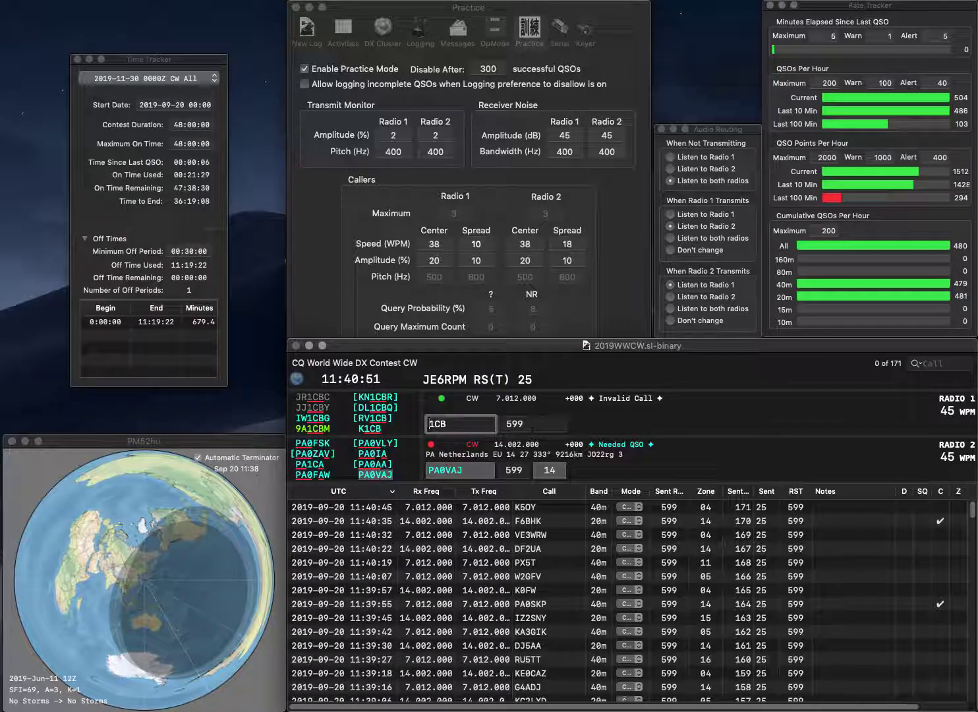
key(Left)
key(Left)
key(Left)
text(RV)
key(Return)
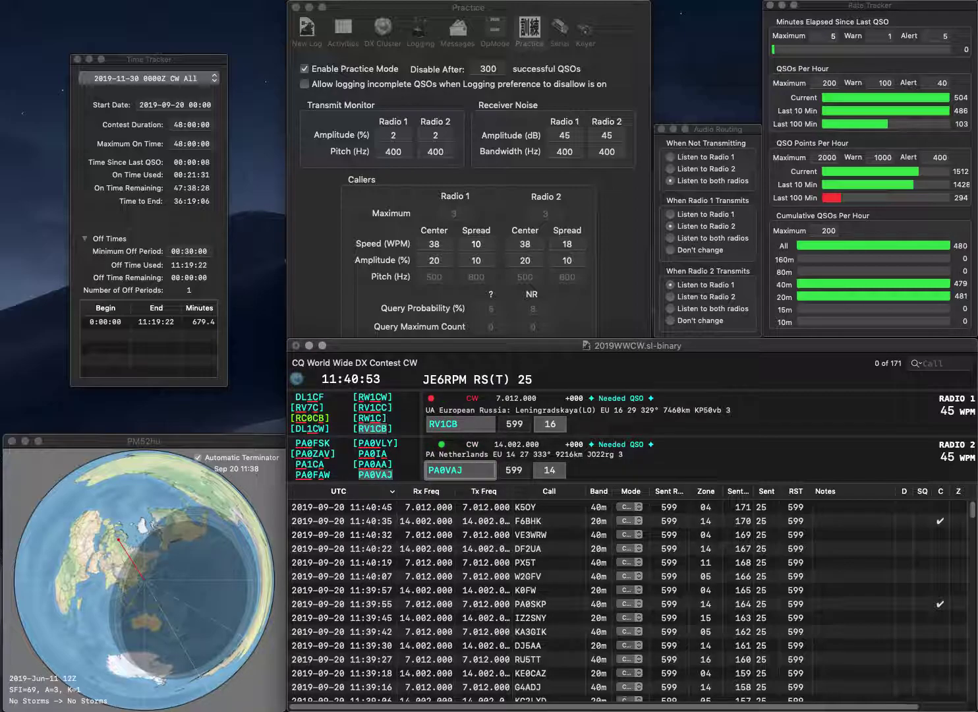
key(Return)
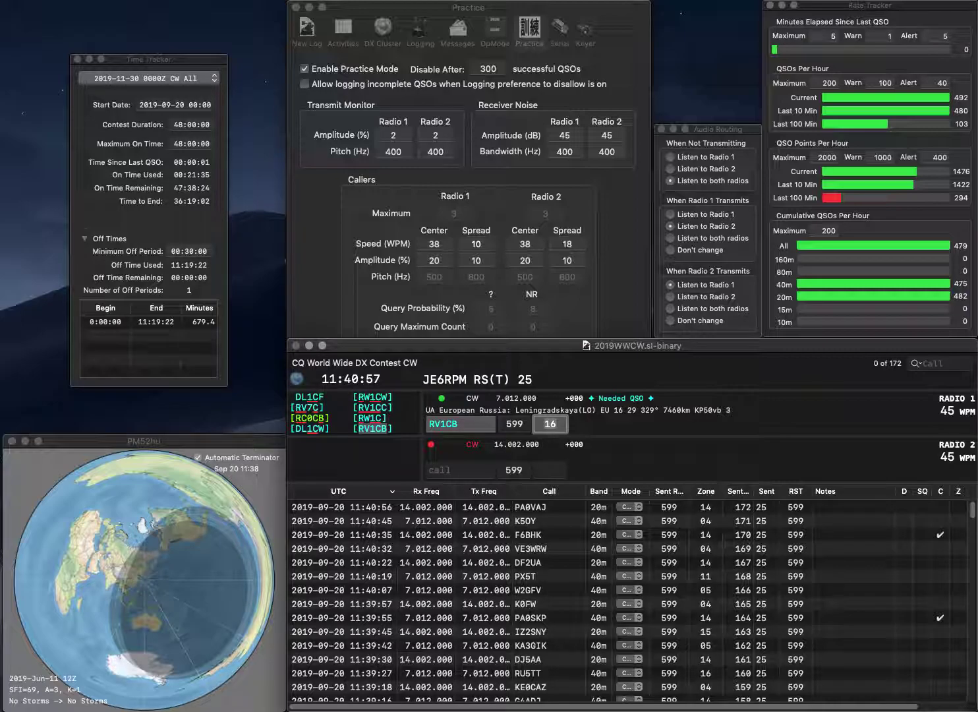
key(Return)
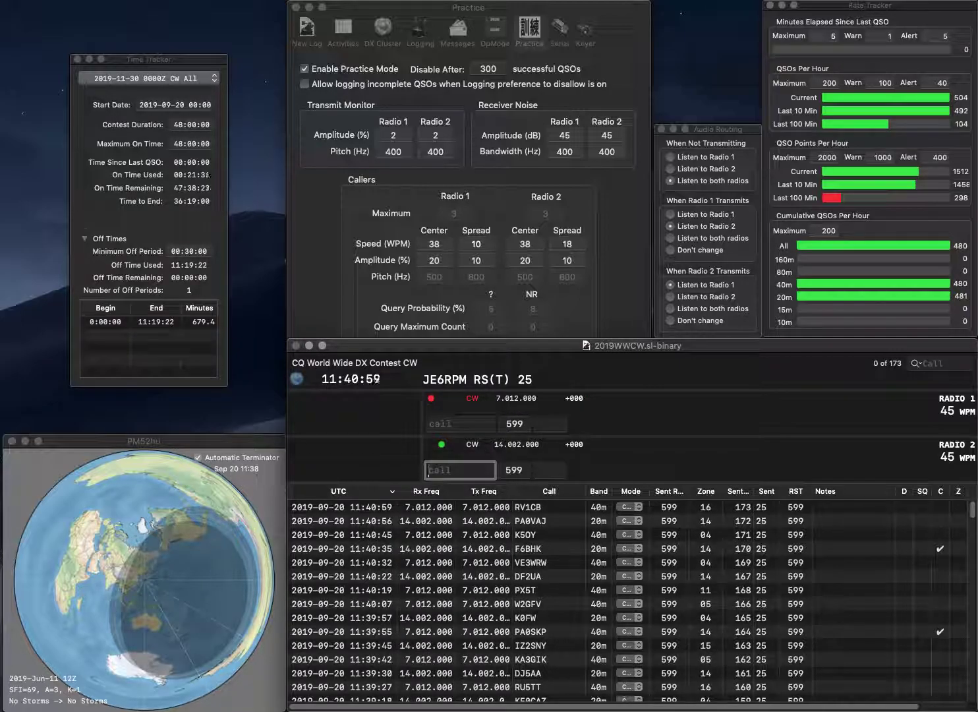
Enter the partial calls RA on Radio 2 and 9L on Radio 1, and correct the Radio 2 call to RN1A
key(Return)
text(9L)
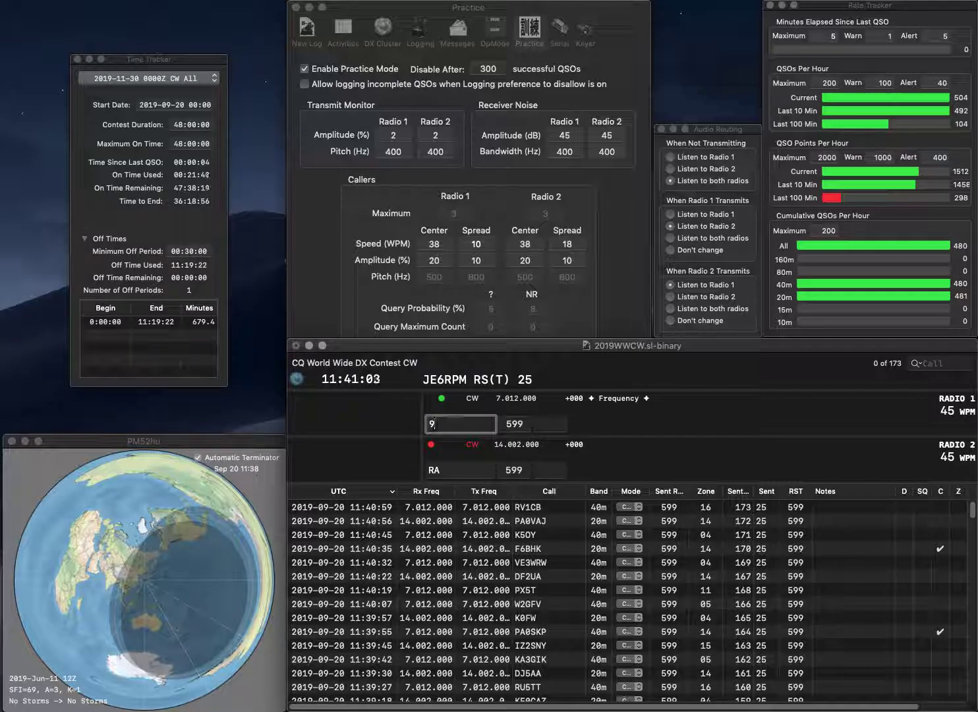
key(Return)
key(BackSpace)
text(N1A)
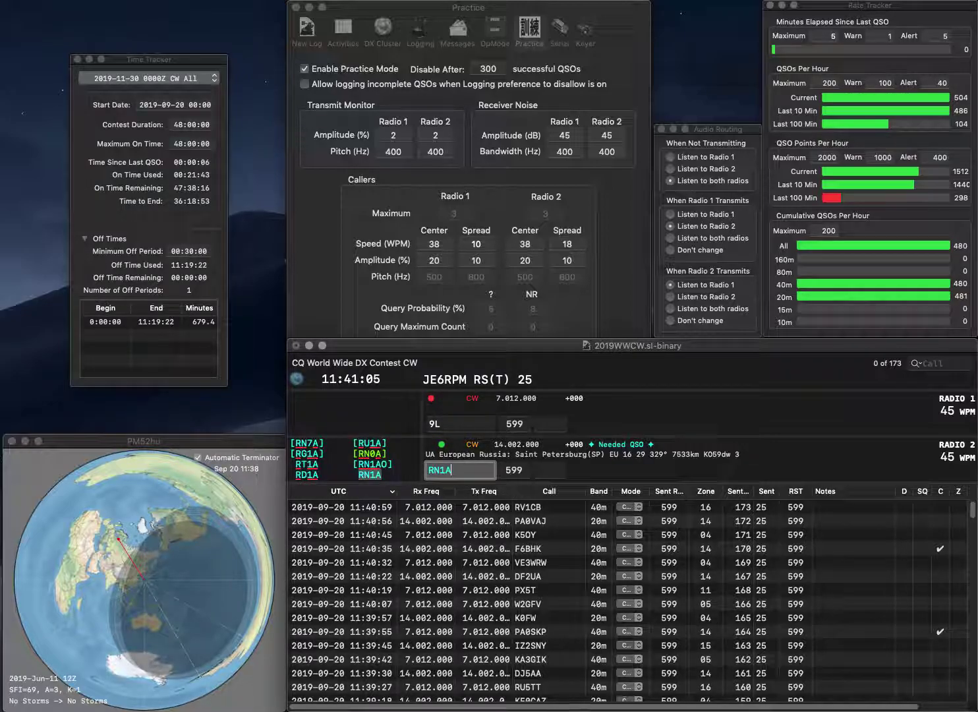
key(Return)
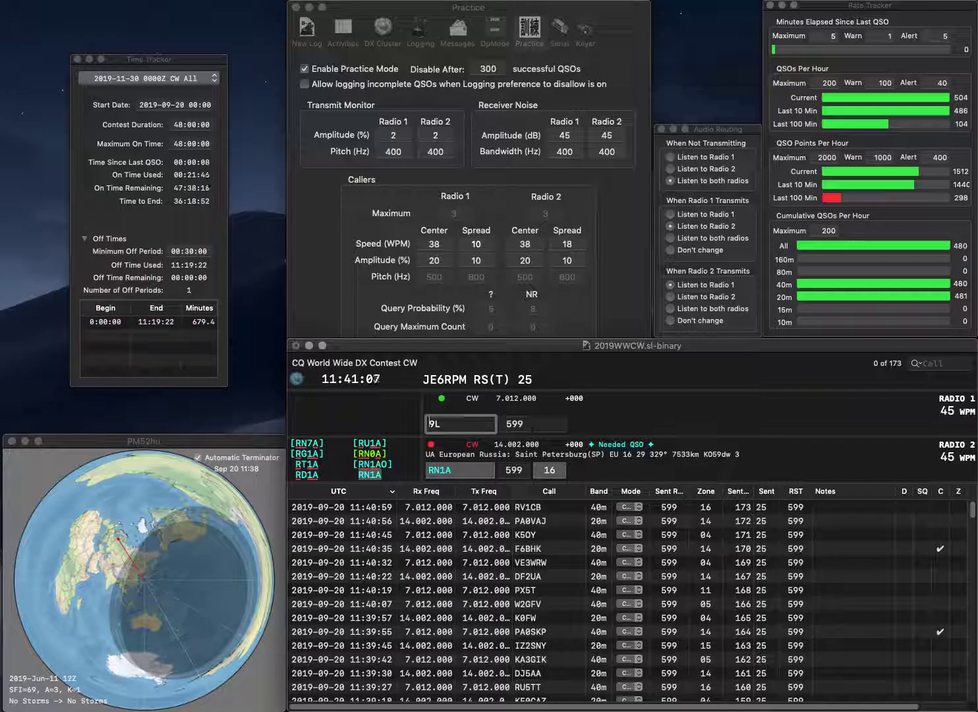
text(WR)
key(Return)
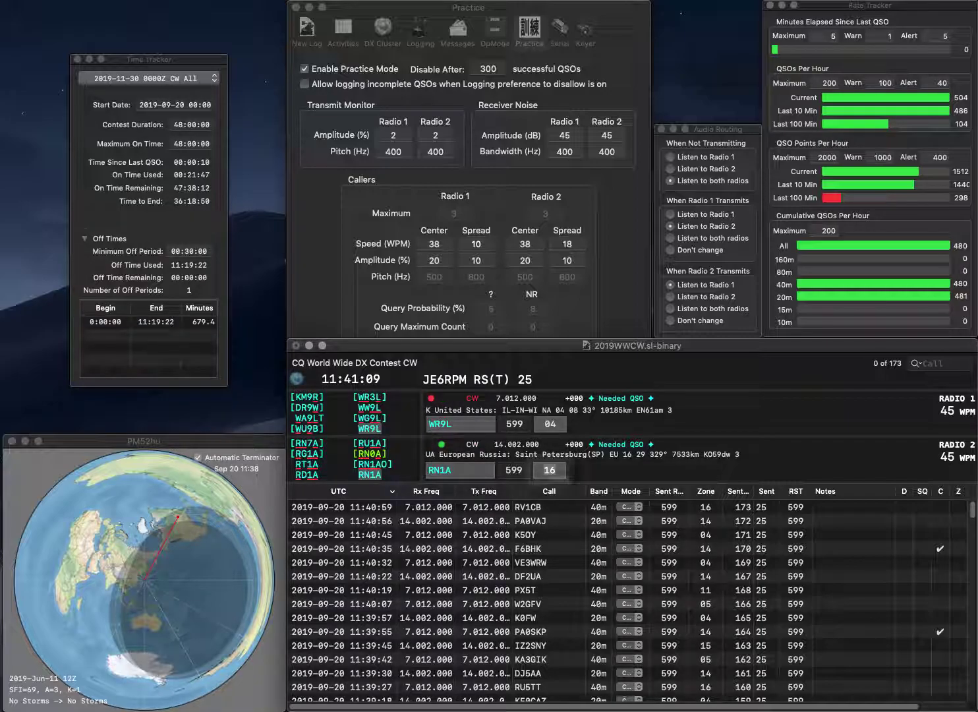
key(Tab)
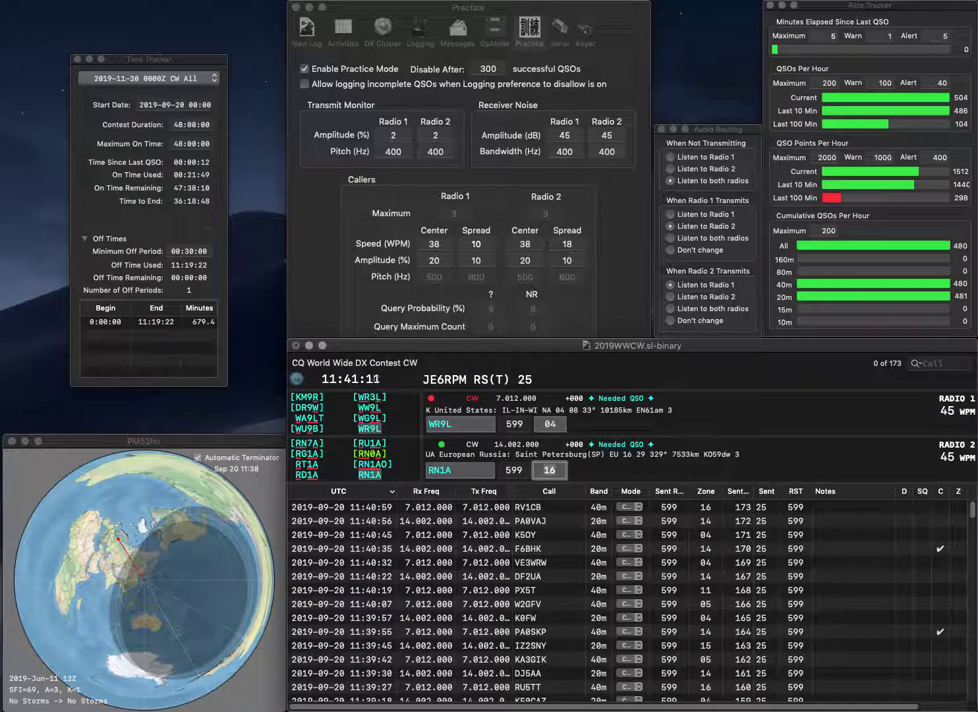
key(Return)
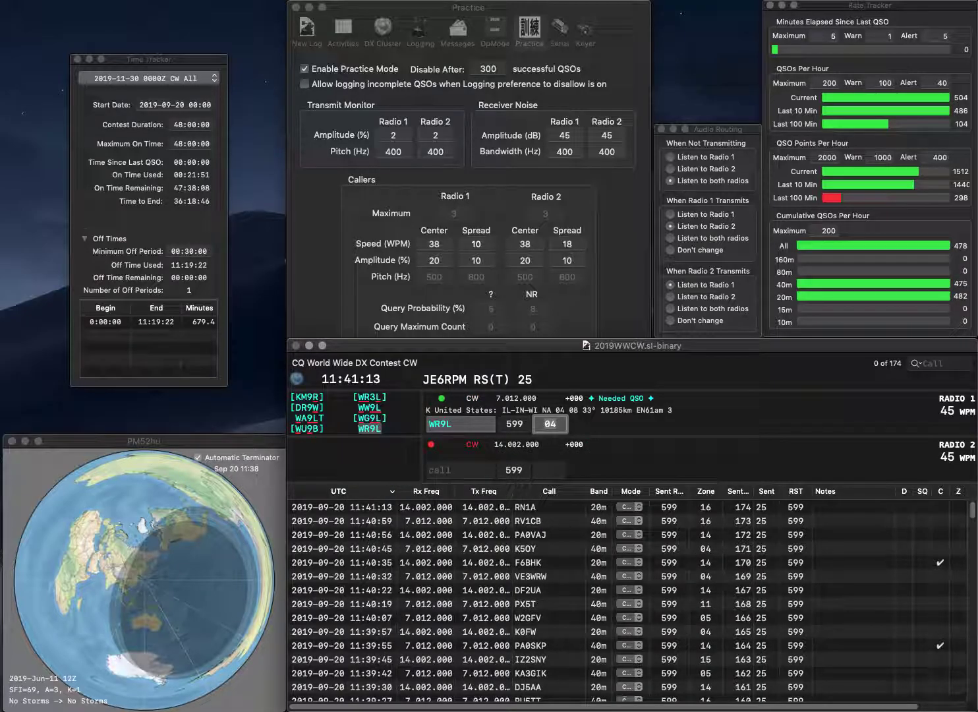
key(Return)
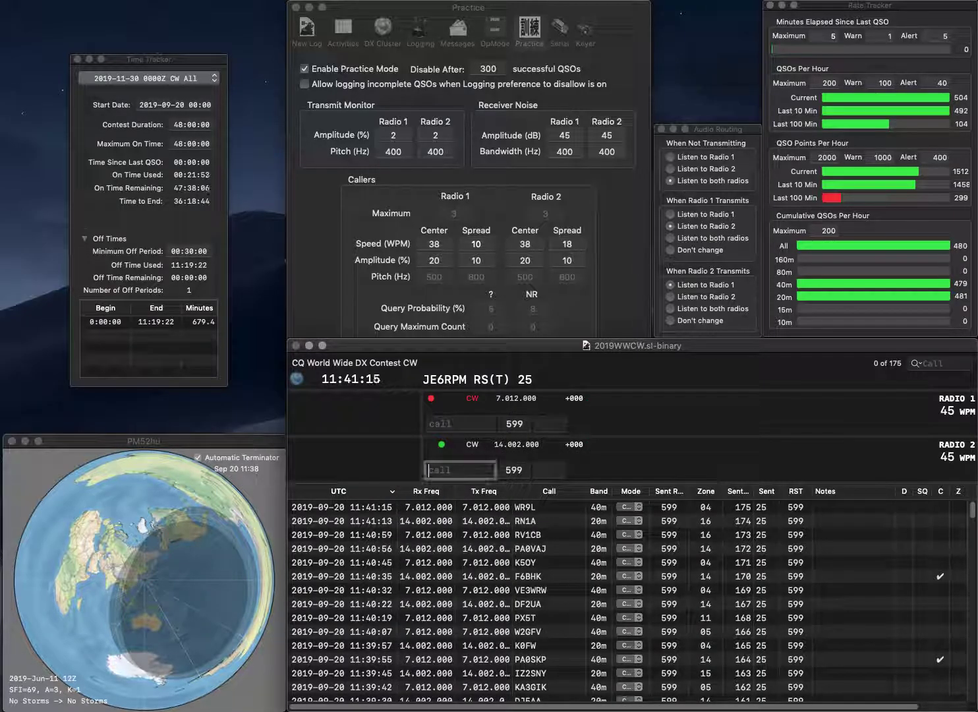
text(NO4Y)
key(Return)
text(UT8RN)
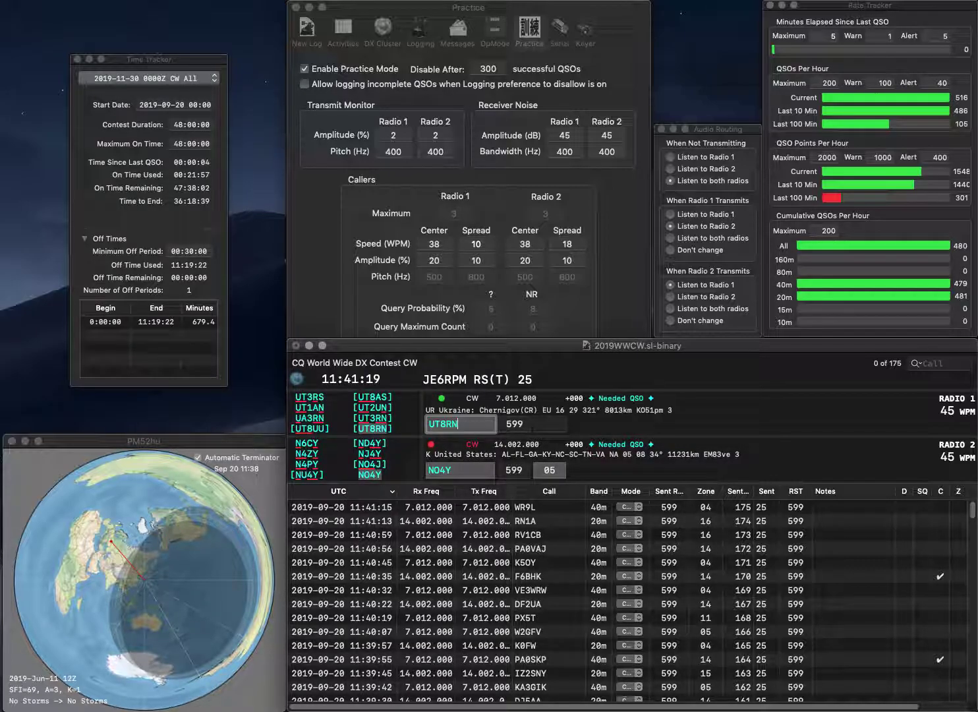
key(Return)
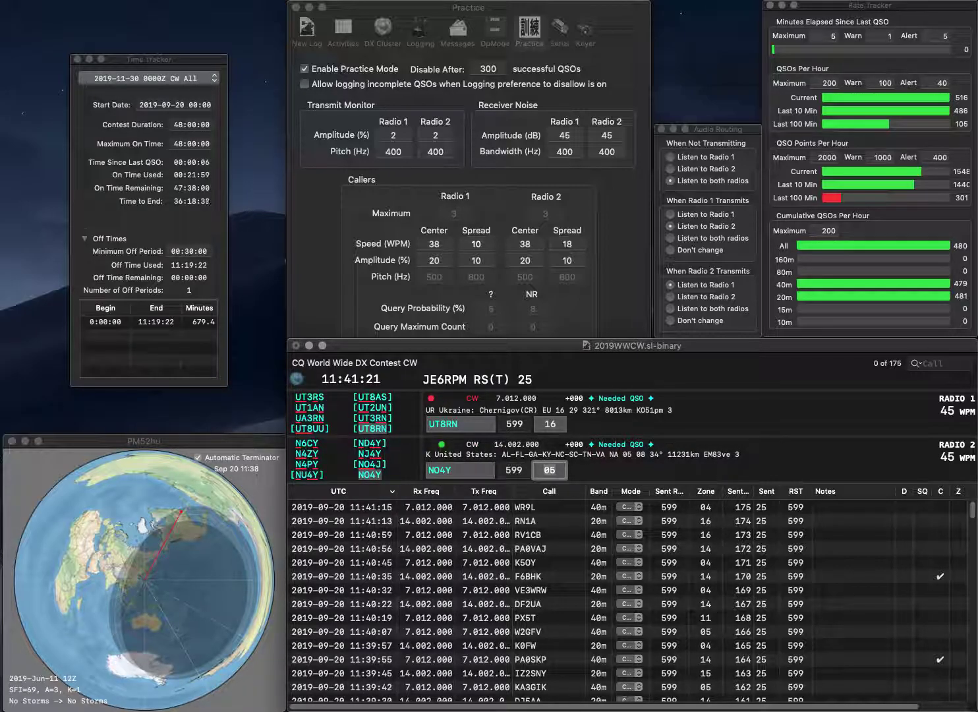
key(Return)
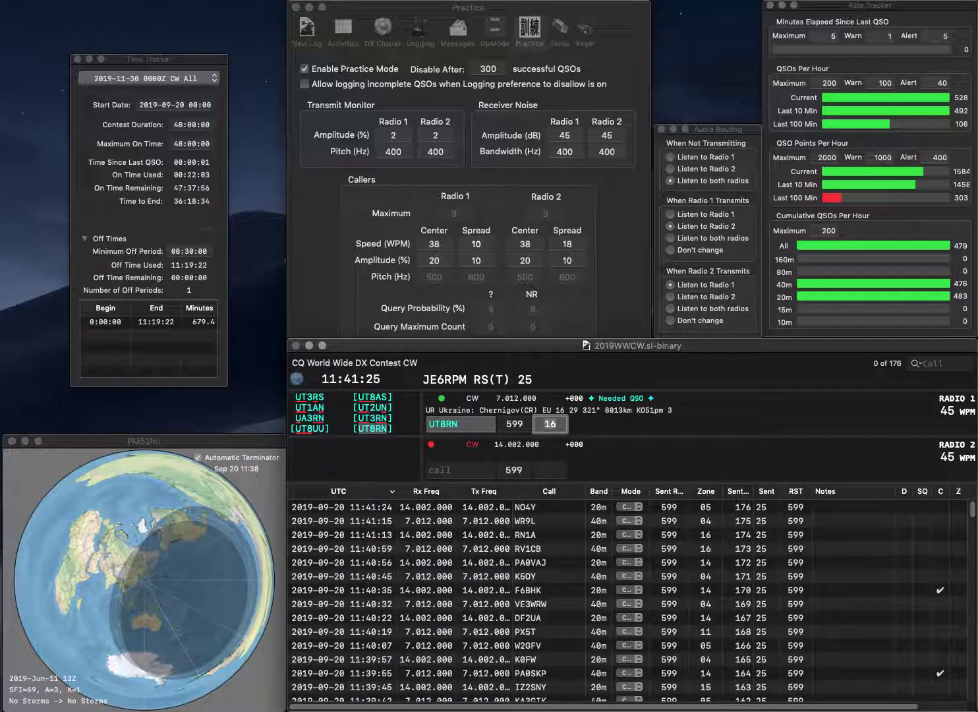
key(Return)
Enter the partial call KGEY on Radio 2 and the full call OE3BKC on Radio 1
text(K)
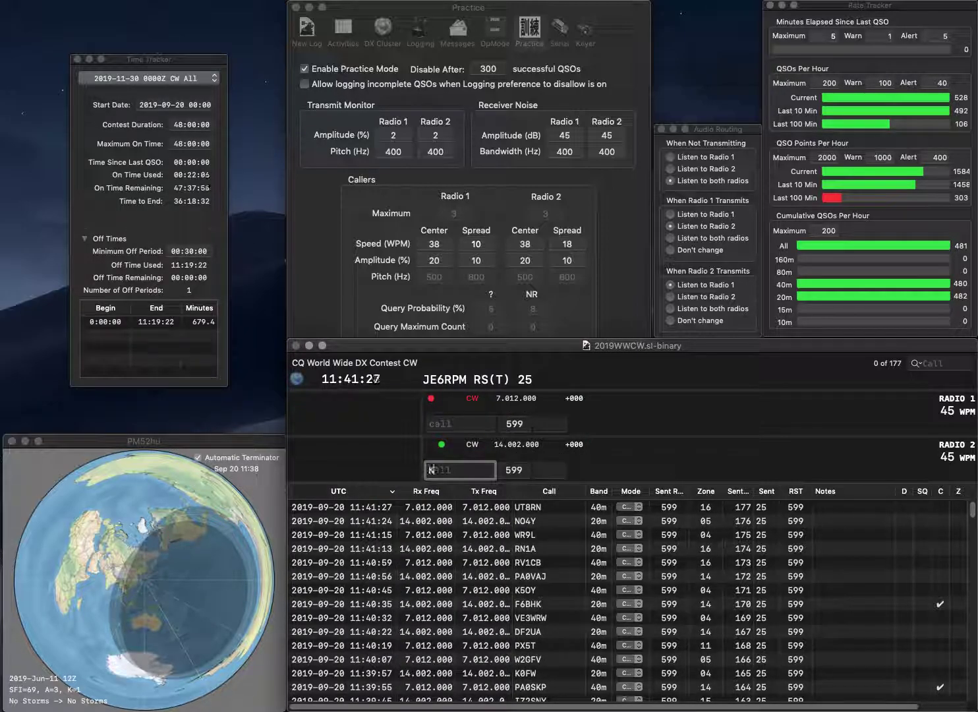
text(GEY)
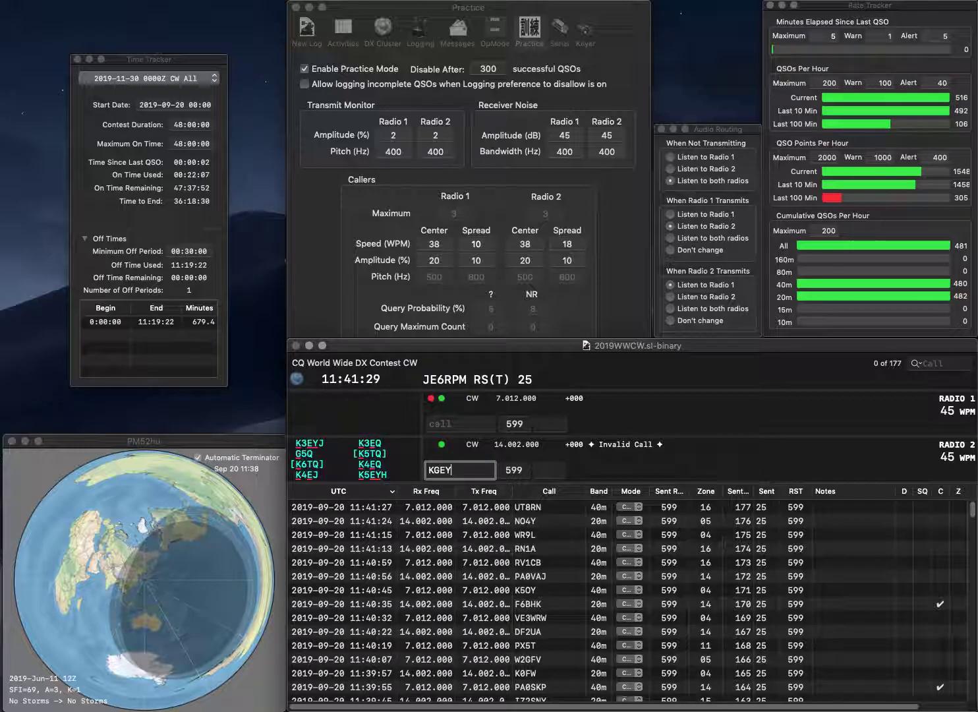
key(Return)
text(OE3BKC)
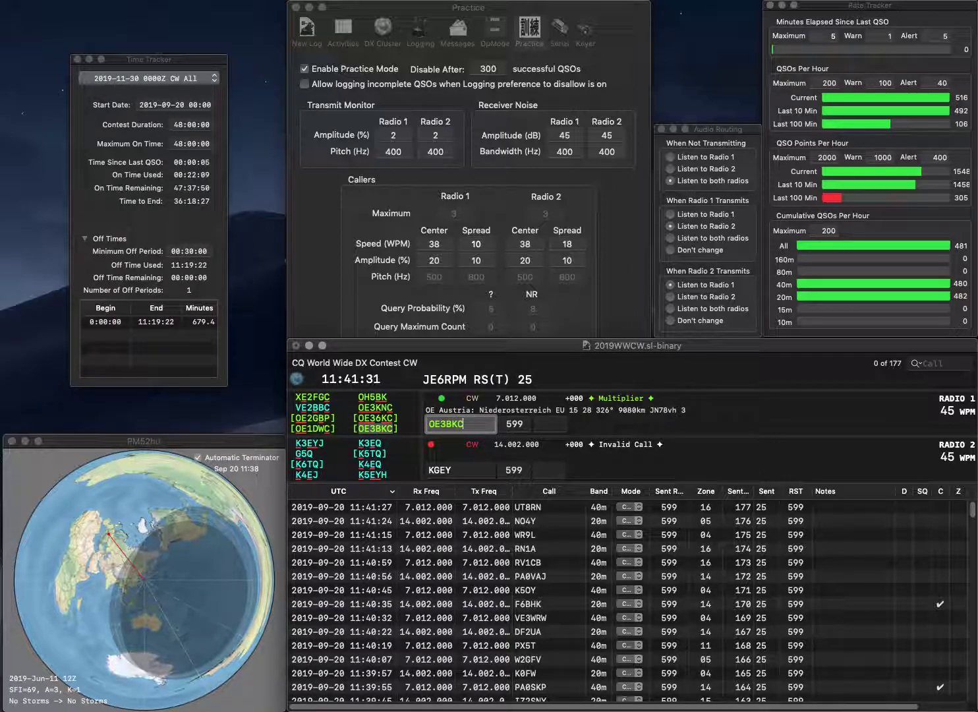
key(Return)
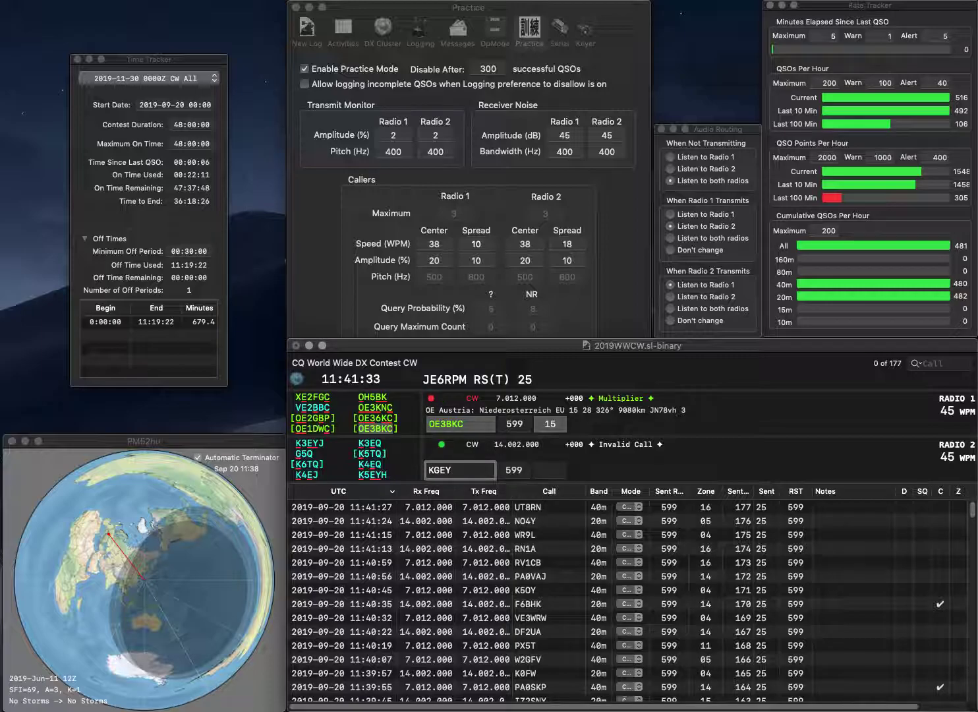
text(B4)
key(Return)
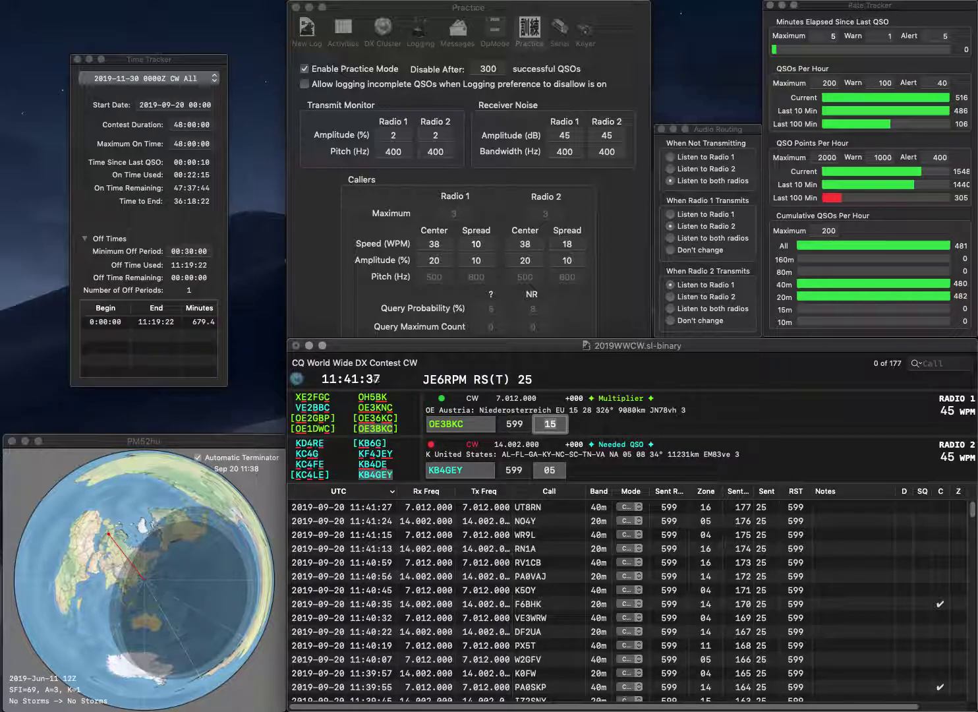
key(Return)
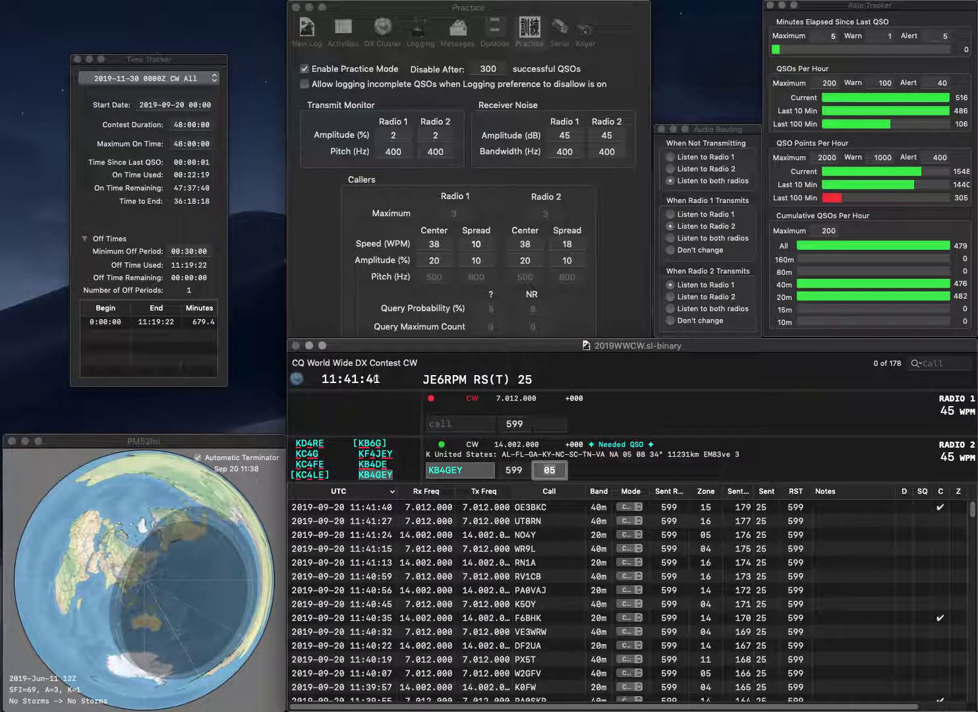
key(Return)
text(NA6MB)
key(Return)
Enter N3VFK on Radio 2, and log the NA6MB and N3VFK contacts
text(N3VFK)
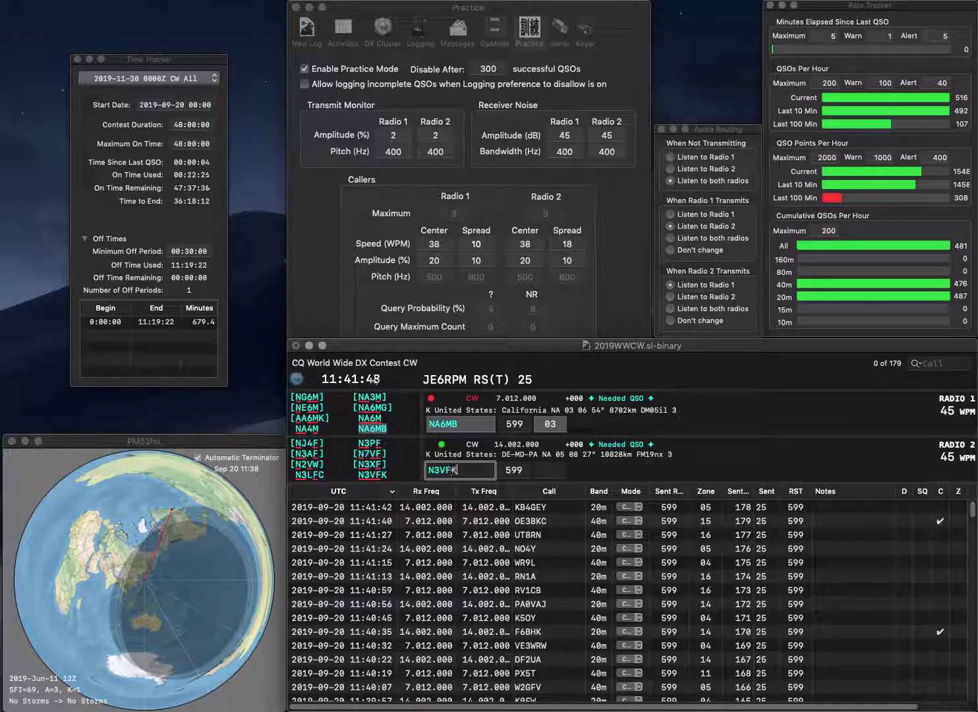
key(Return)
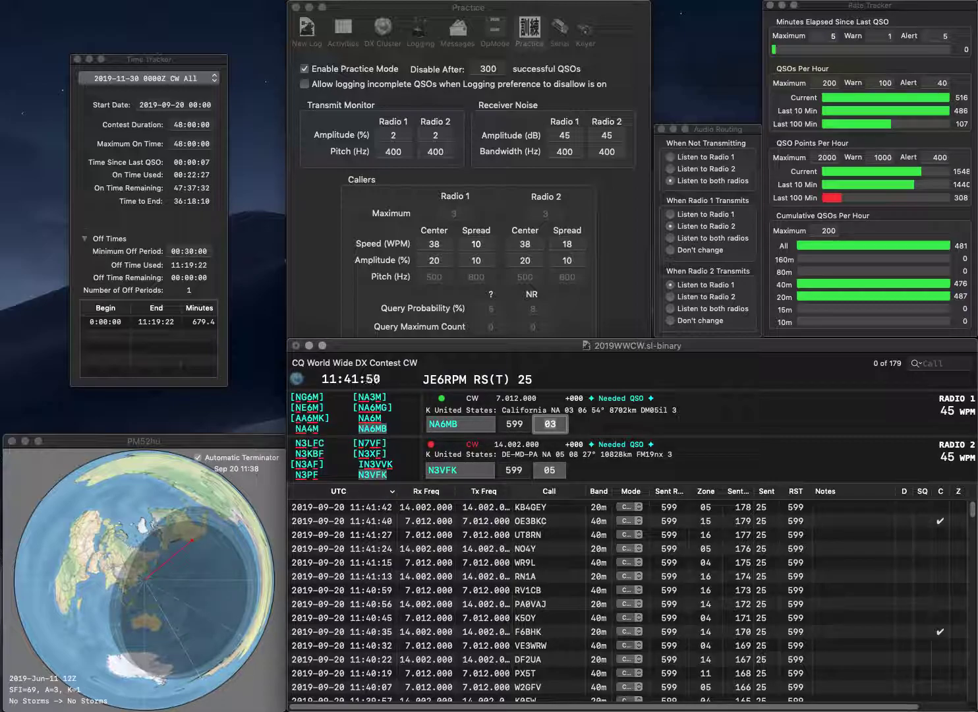
key(Return)
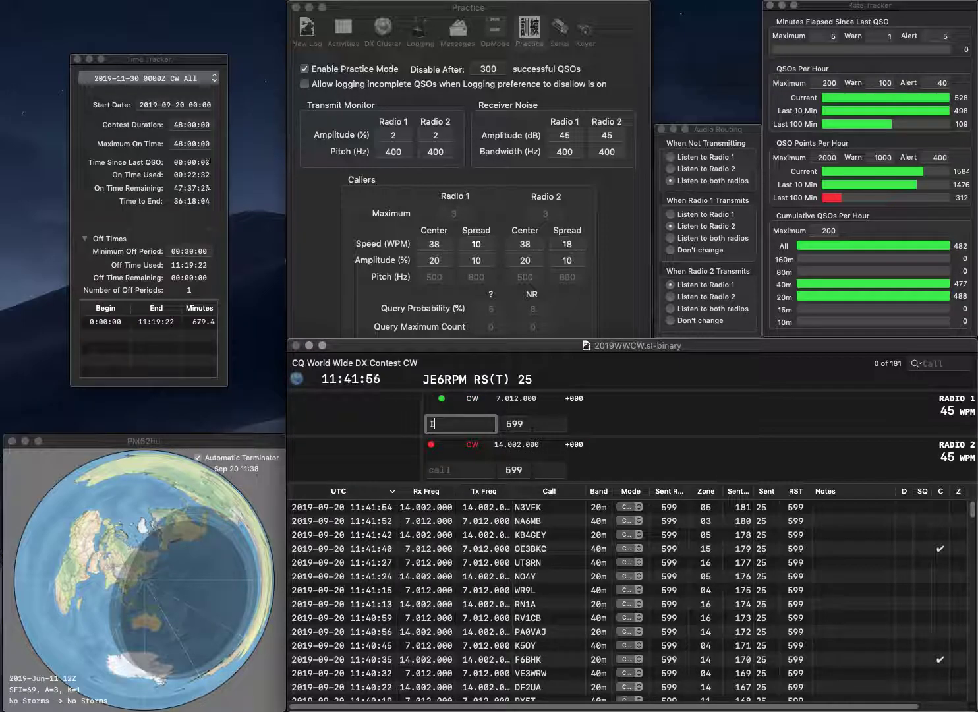
Enter IZ8FWN on Radio 1 and W4BE on Radio 2, and log the IZ8FWN contact
text(8FWN)
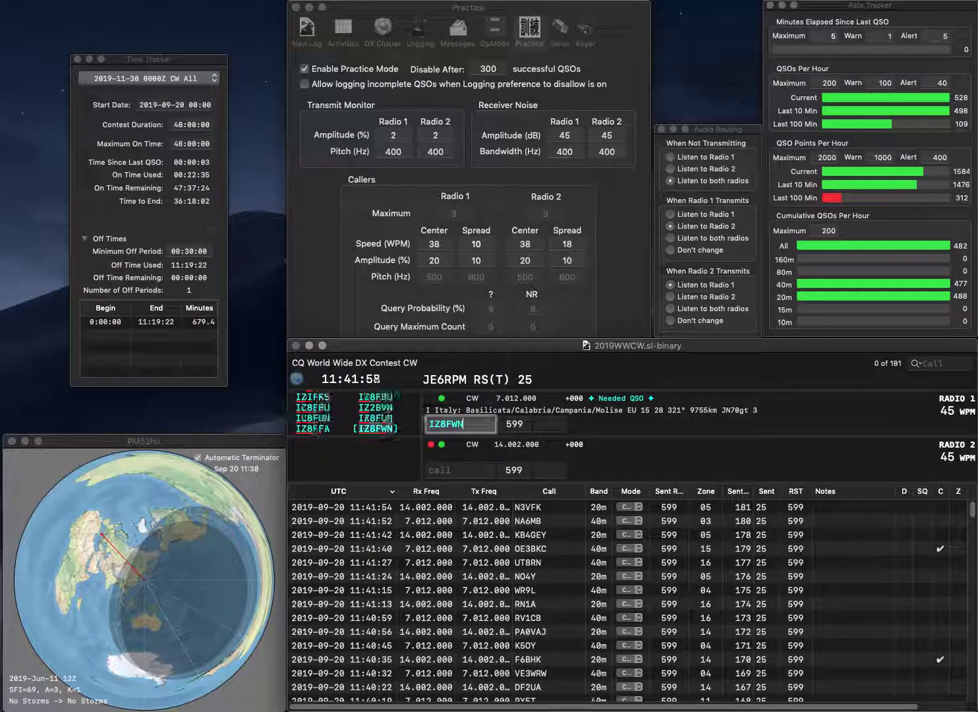
key(Return)
text(W4)
key(Return)
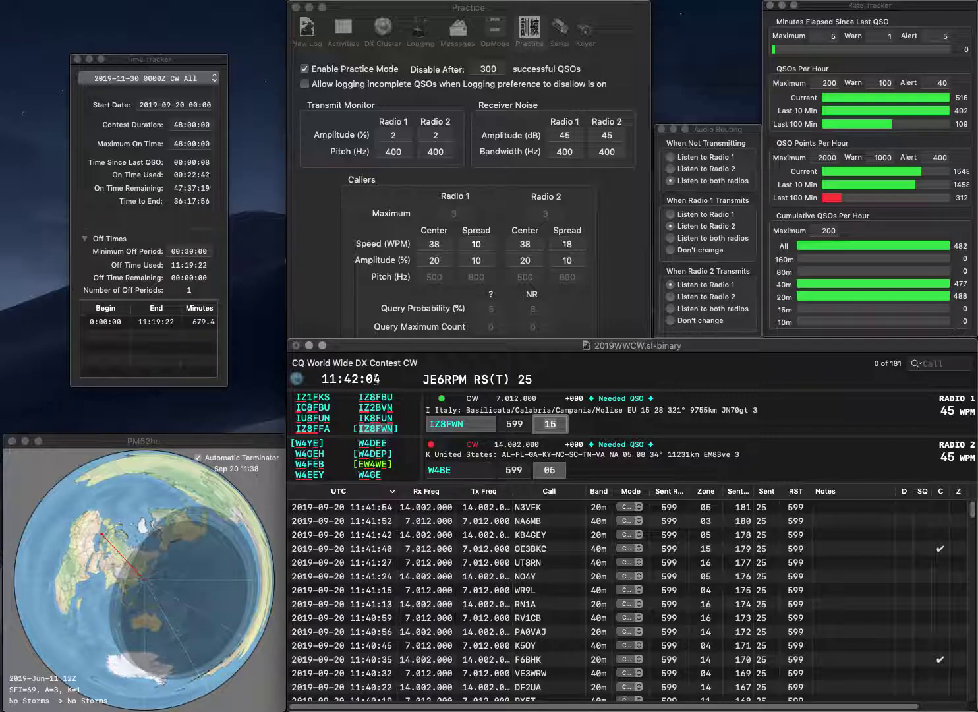
key(Return)
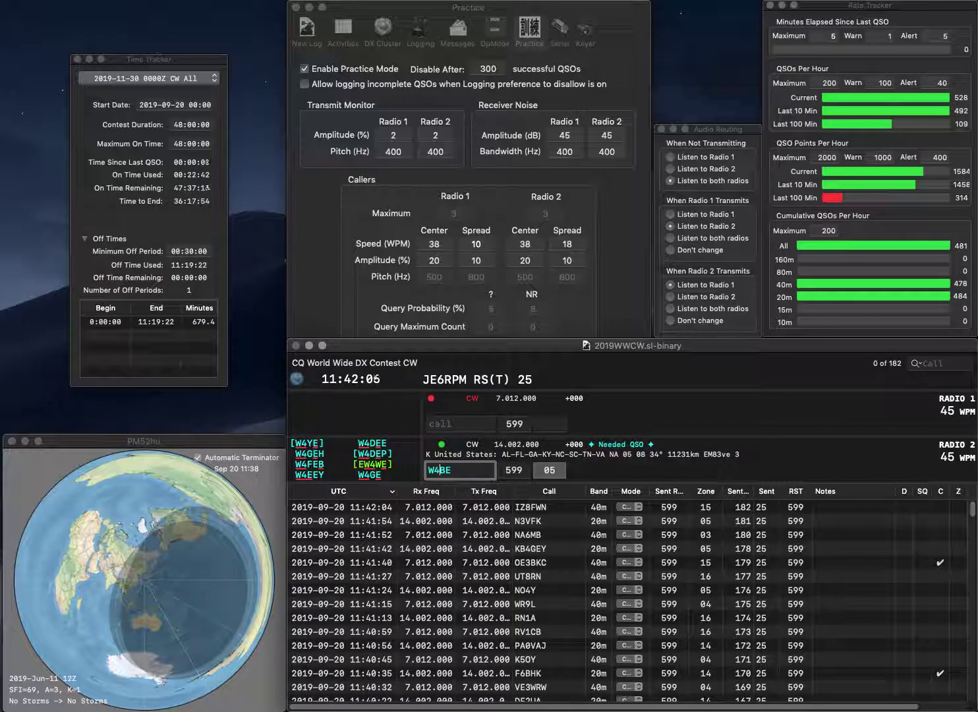
Change the Radio 2 call to WV4E and enter the partial call J on Radio 1
key(BackSpace)
text(V4)
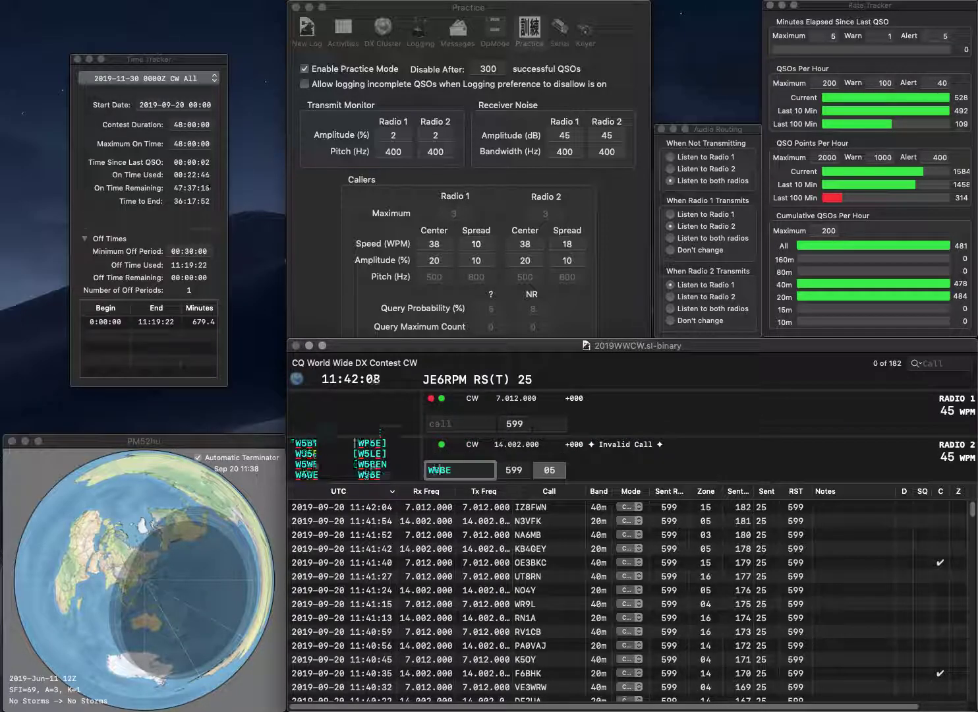
key(Delete)
key(Return)
text(J)
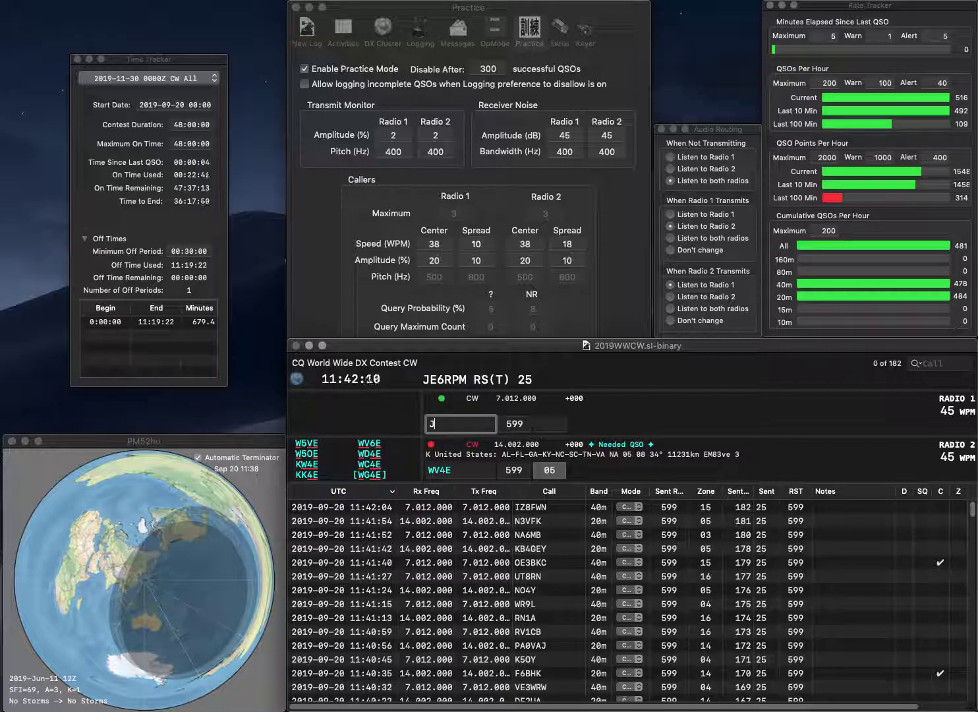
Return to Radio 2 and correct its call to WV6E
key(Down)
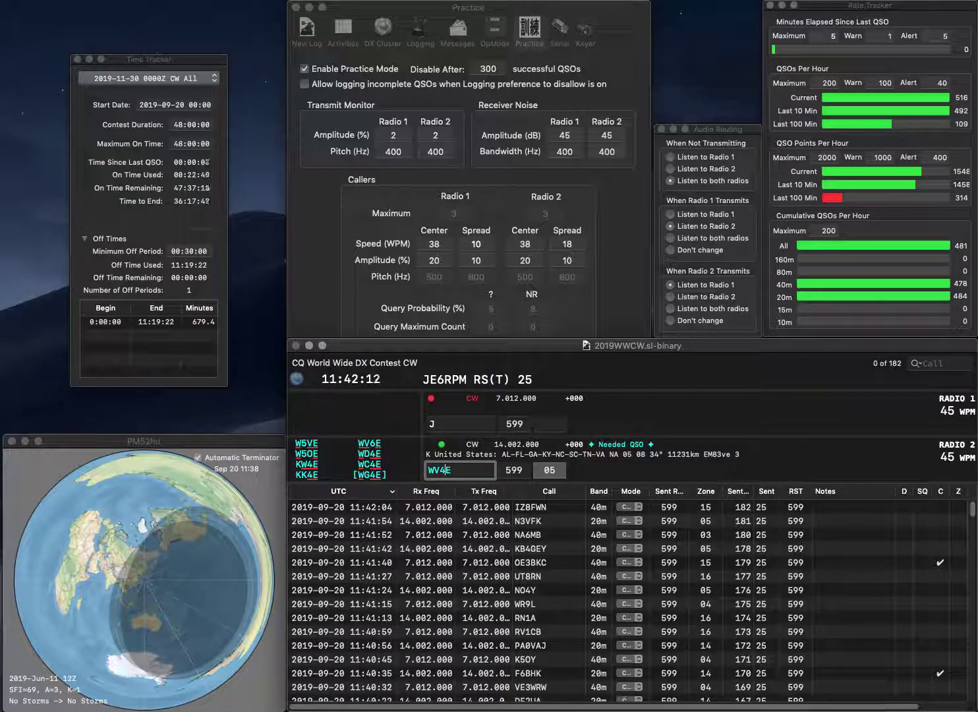
key(BackSpace)
key(BackSpace)
text(6E)
key(Return)
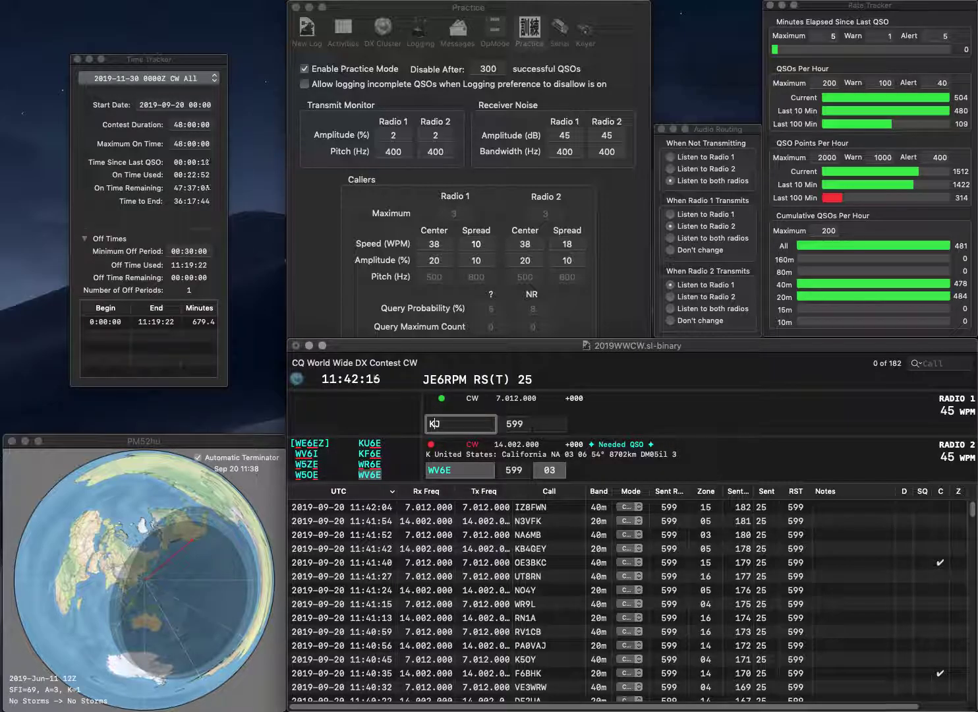
text(KN1)
key(BackSpace)
key(BackSpace)
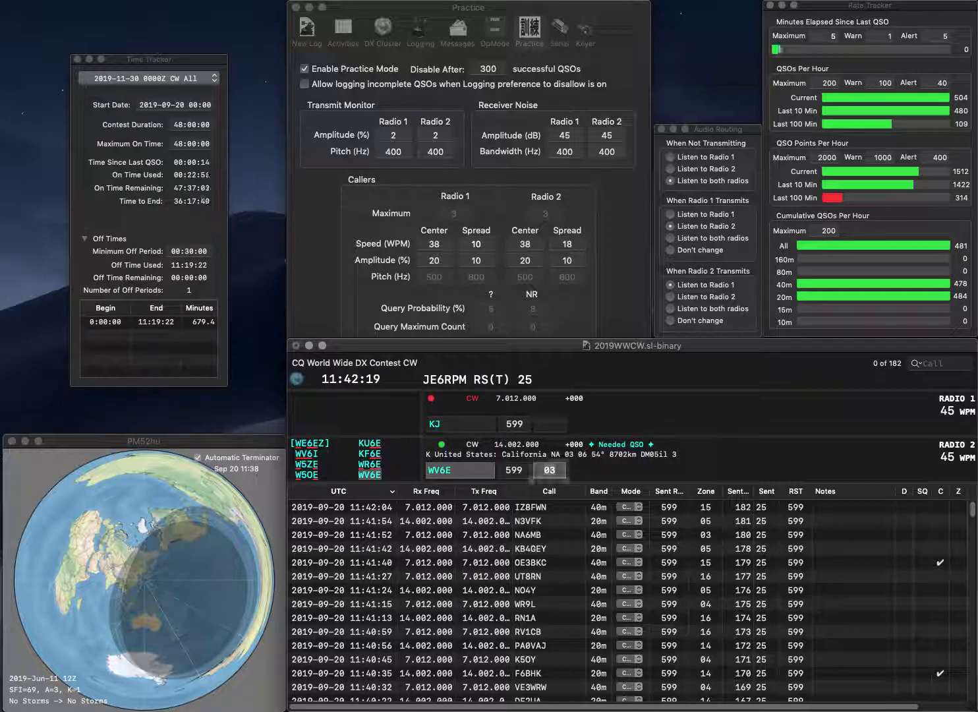
text(KW1)
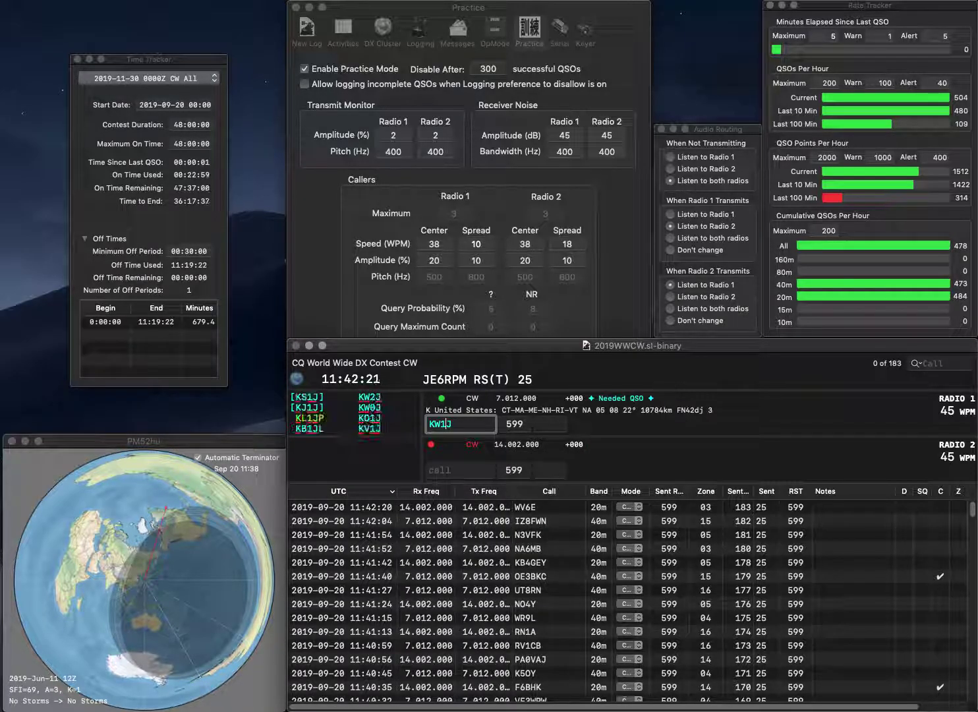
key(BackSpace)
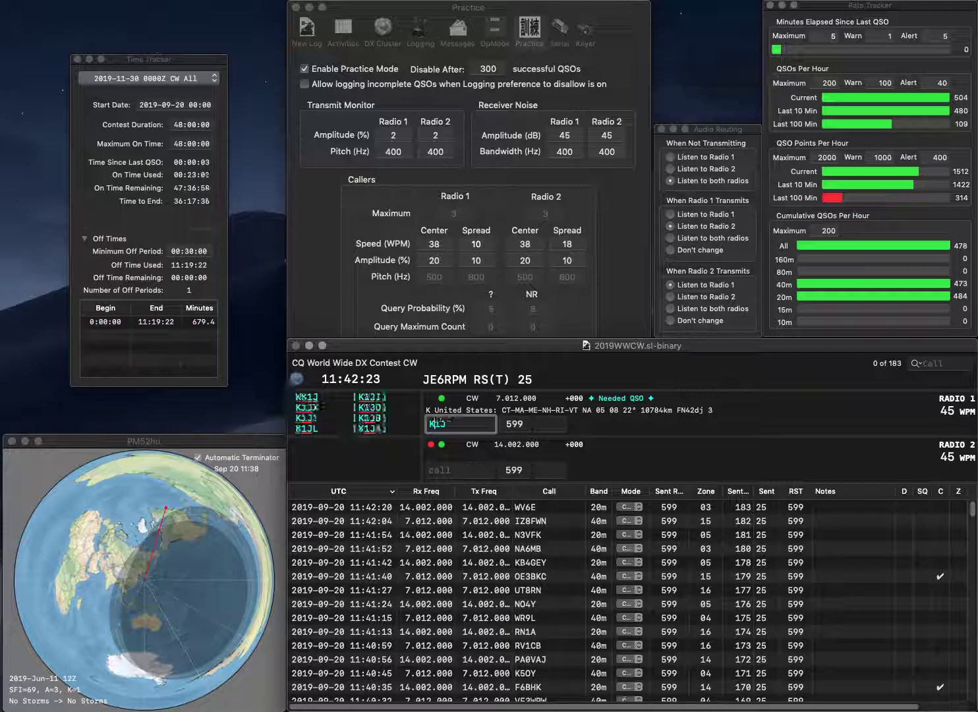
text(J)
key(Return)
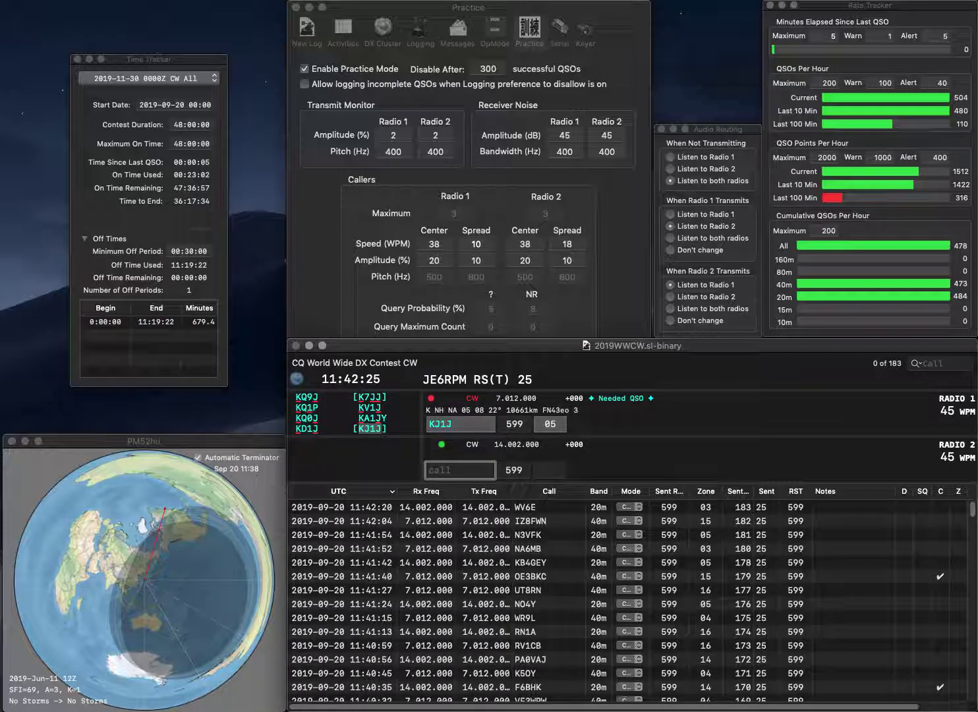
Enter the partial call R6 on Radio 2 and send it
text(RB)
key(BackSpace)
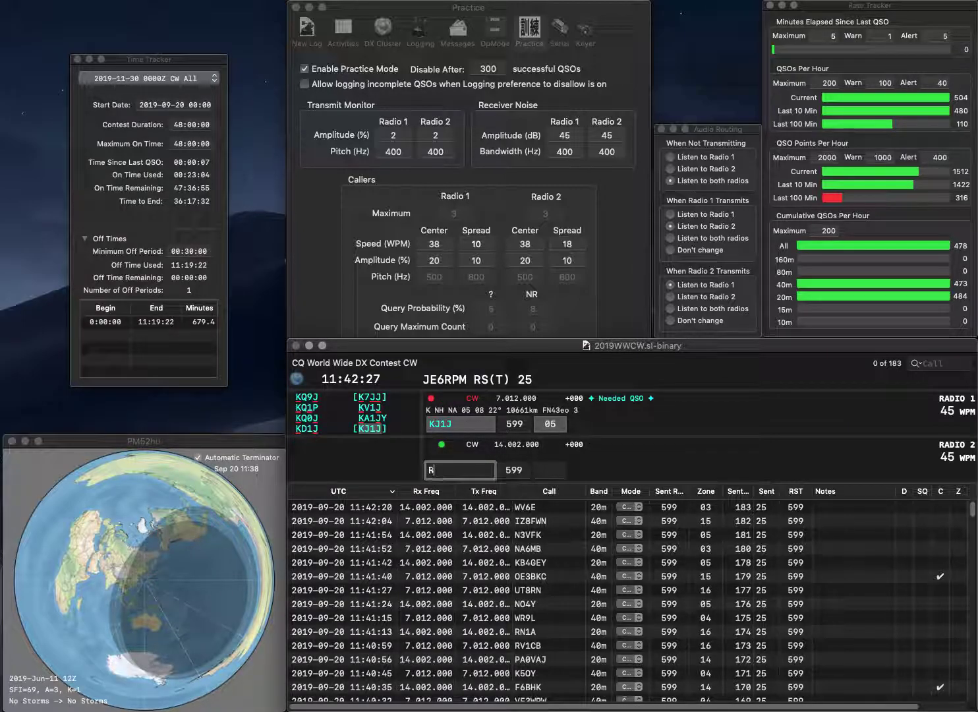
key(Return)
Correct the Radio 1 call to WK1J and send it
key(Tab)
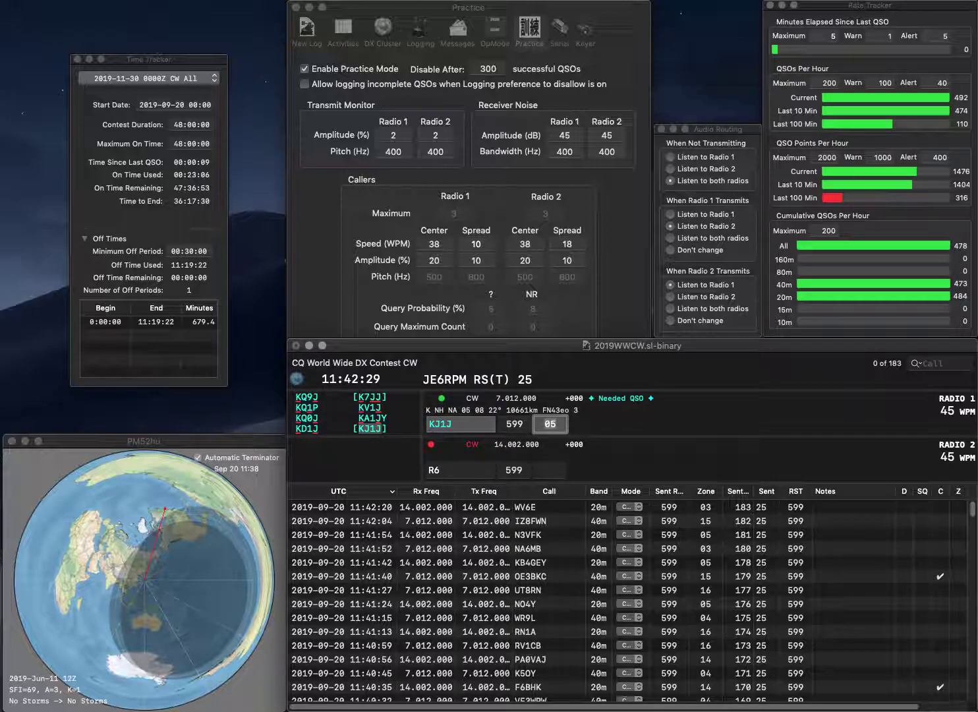
key(Left)
key(Left)
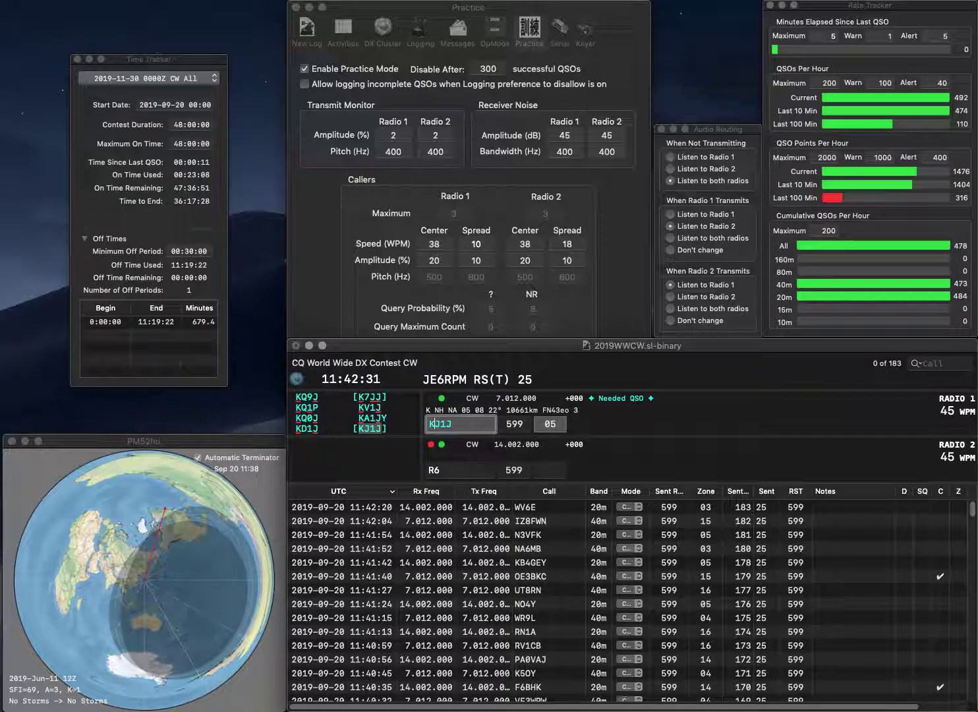
key(Right)
key(BackSpace)
key(BackSpace)
text(WK)
key(Return)
key(Return)
Expand the Radio 2 call to RA6Q and log the WK1J contact on Radio 1
text(56)
key(BackSpace)
key(BackSpace)
text(6)
key(Return)
key(Return)
click(441, 471)
text(Q)
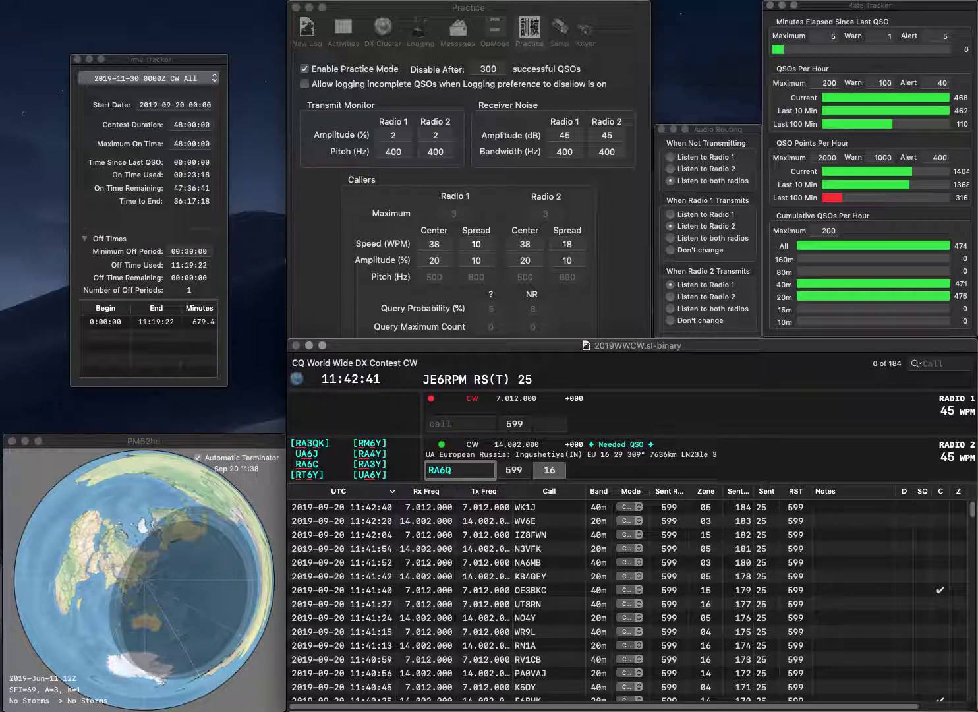
key(BackSpace)
text(3B)
key(Return)
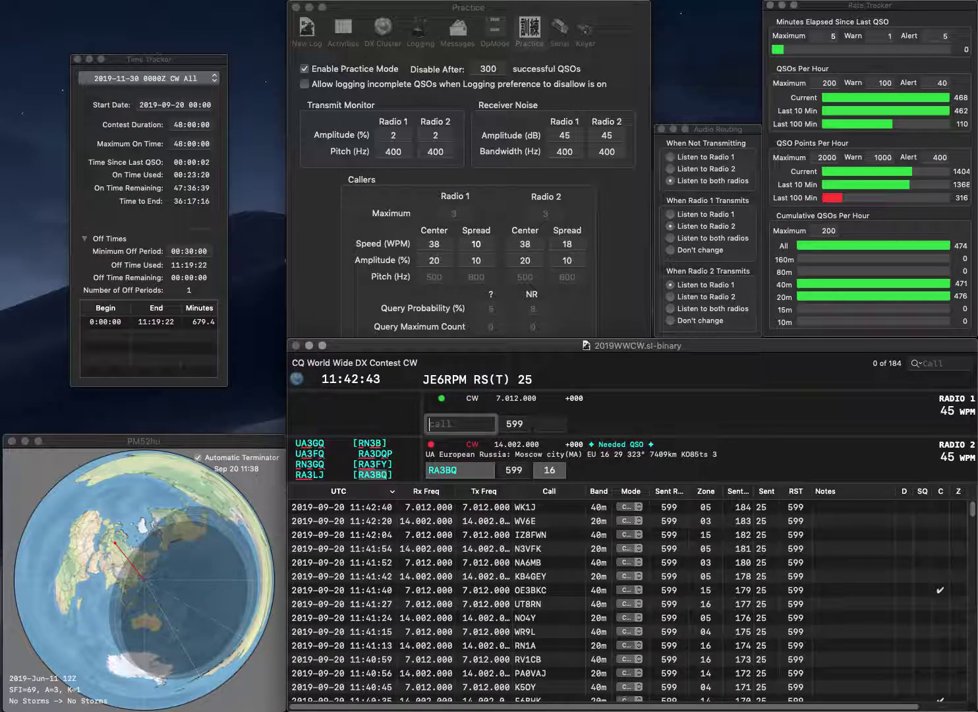
text(G6MN)
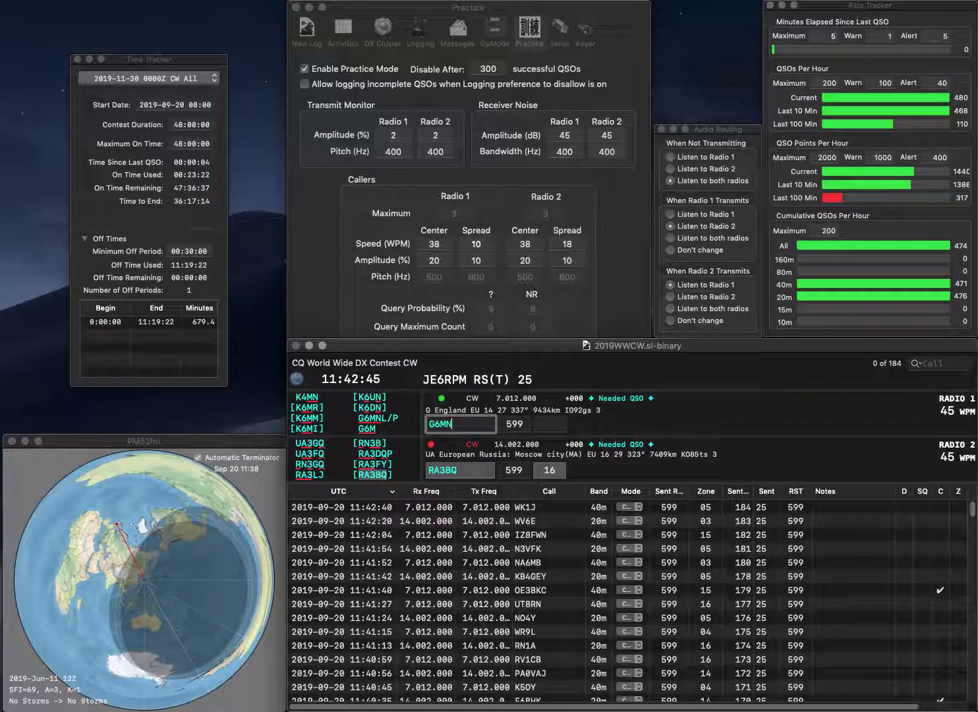
text(L/P)
key(Return)
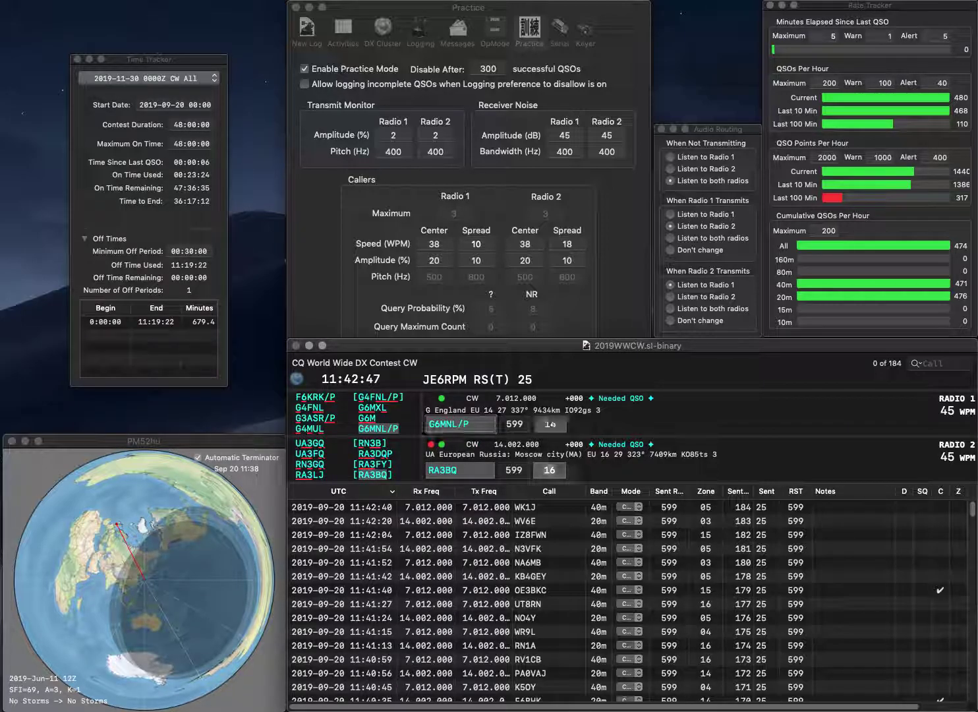
key(Return)
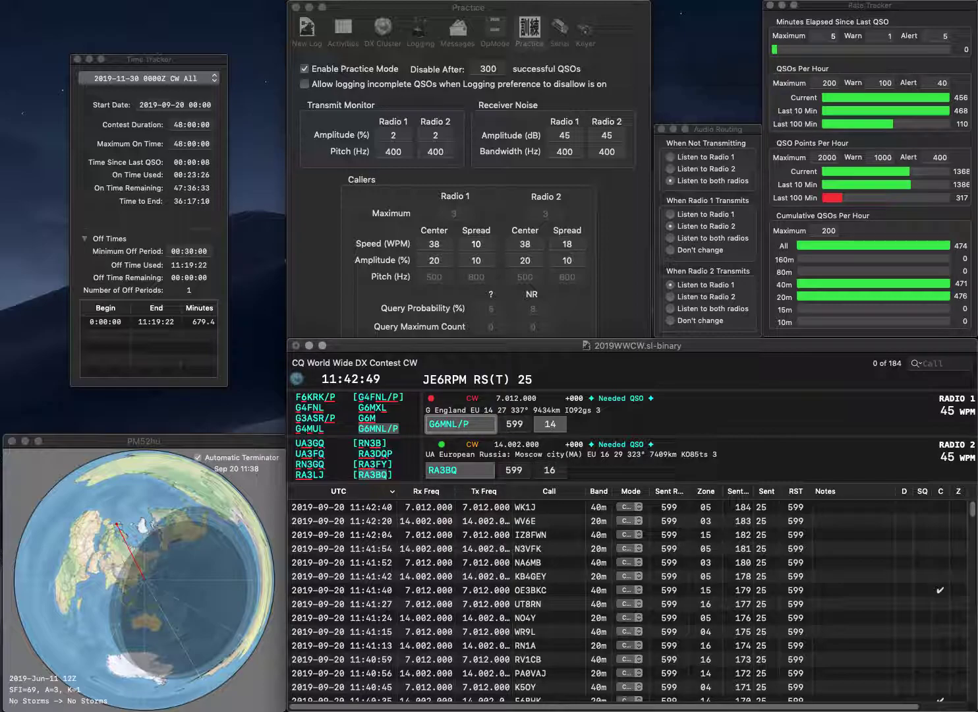
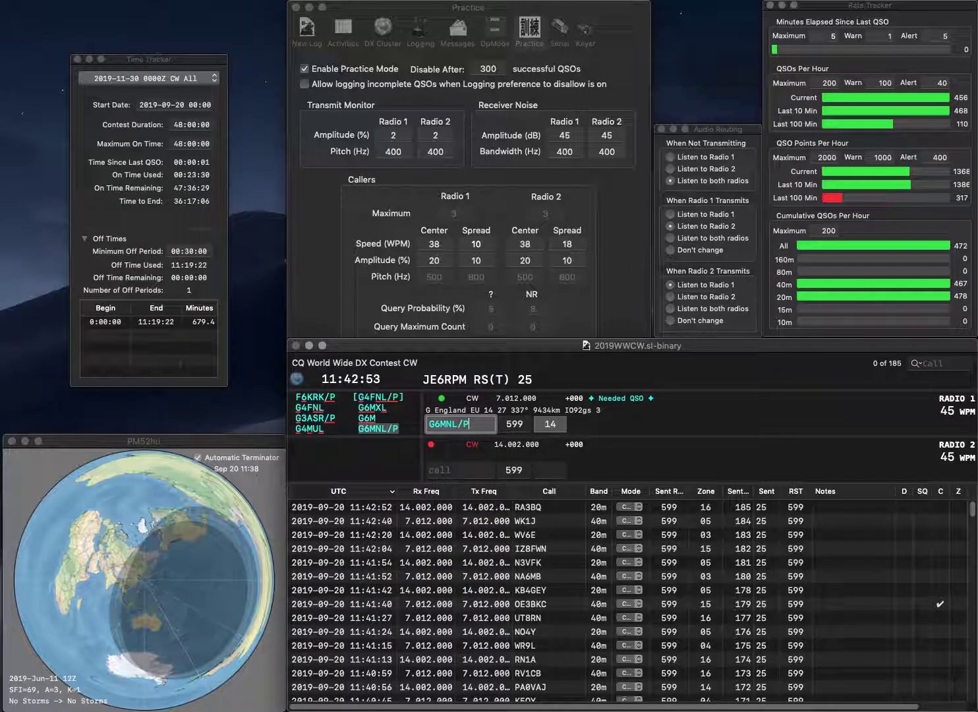
key(Return)
text(WA3AAW)
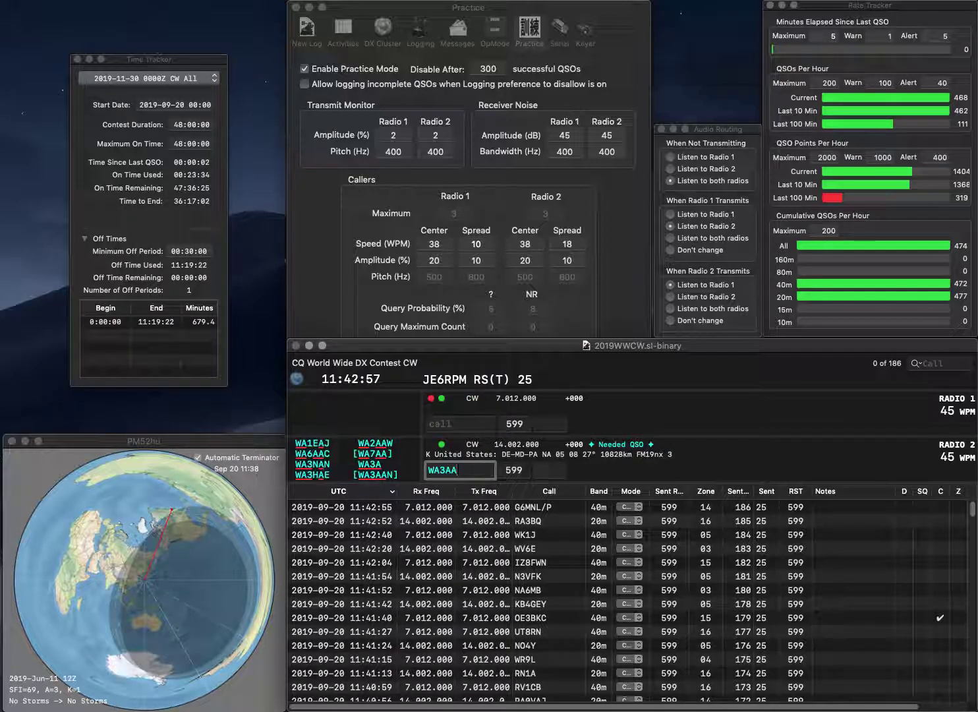
key(Return)
text(KW4LY)
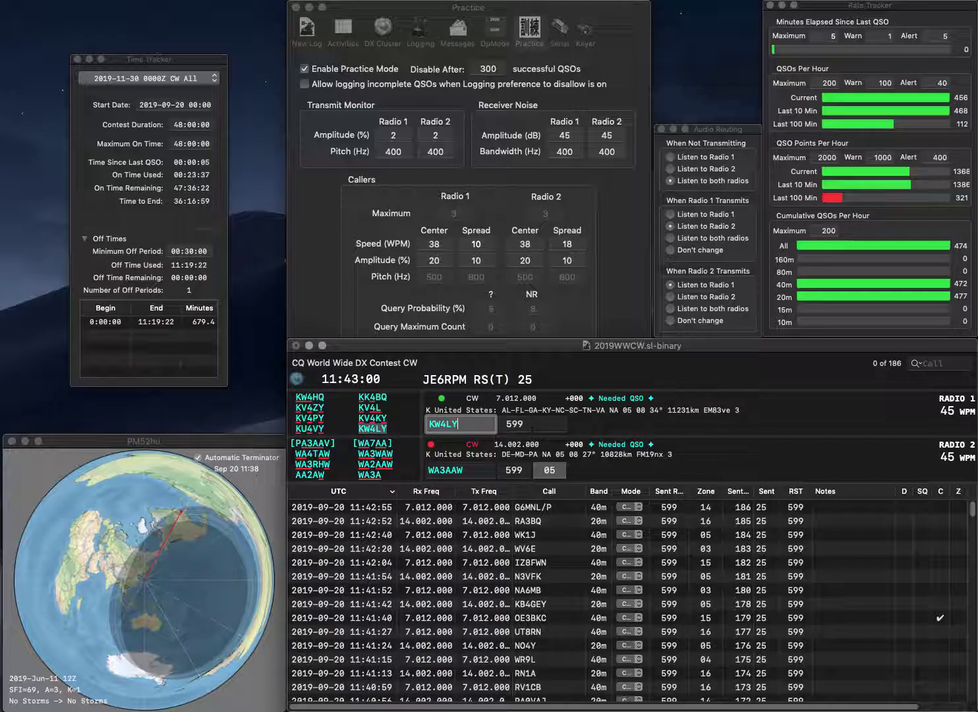
key(Return)
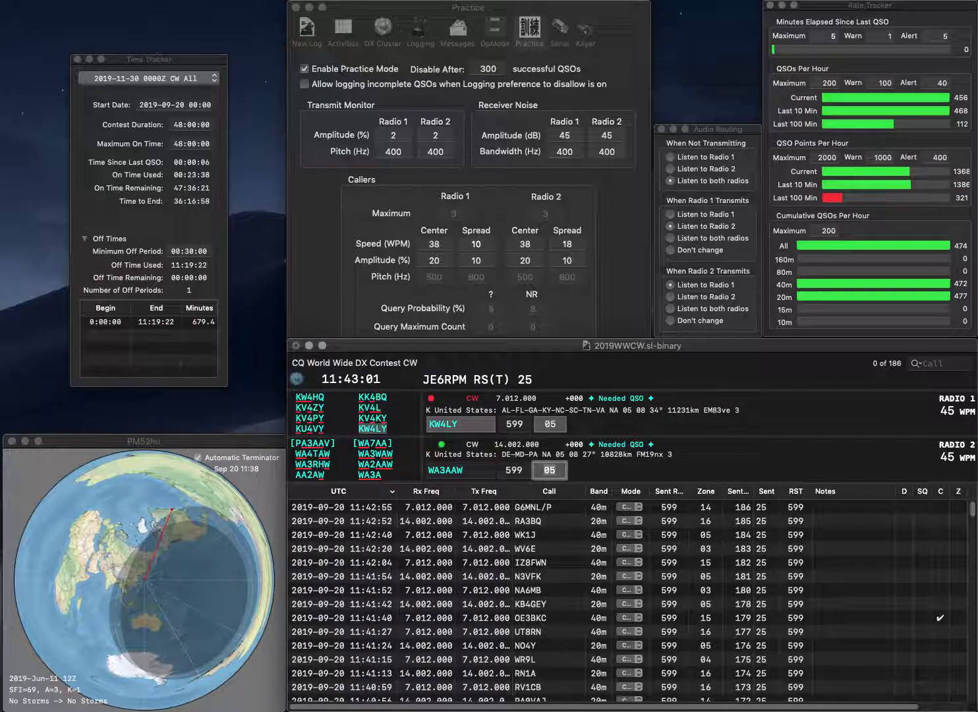
Correct the Radio 2 call to WA2AAW, and log the KW4LY and WA2AAW contacts
key(Tab)
key(Left)
key(Left)
key(Left)
key(BackSpace)
text(2)
key(Return)
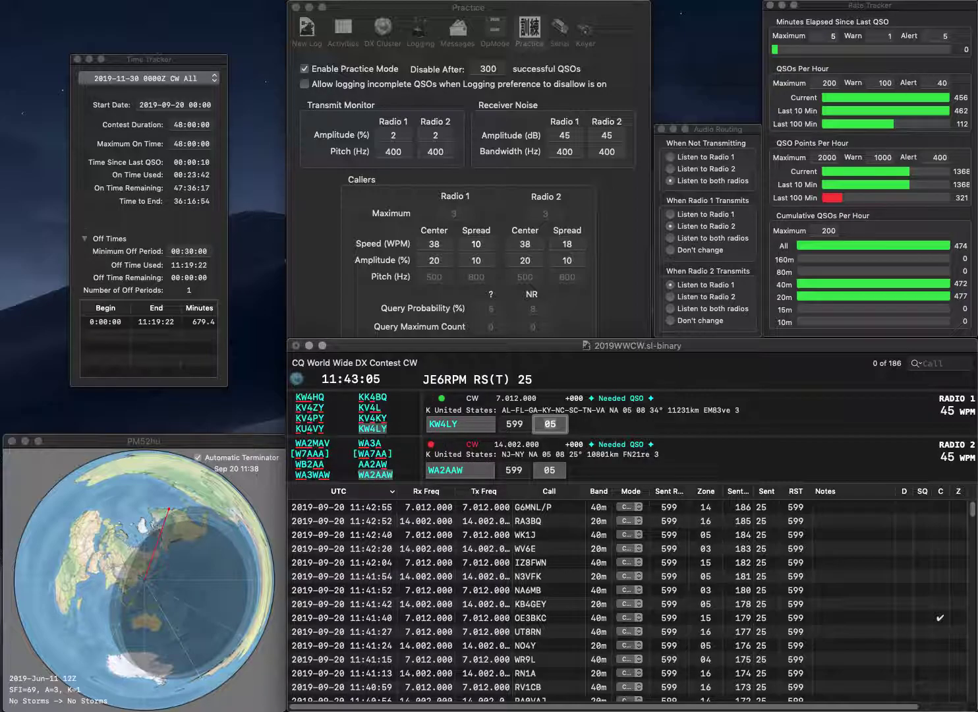
key(Return)
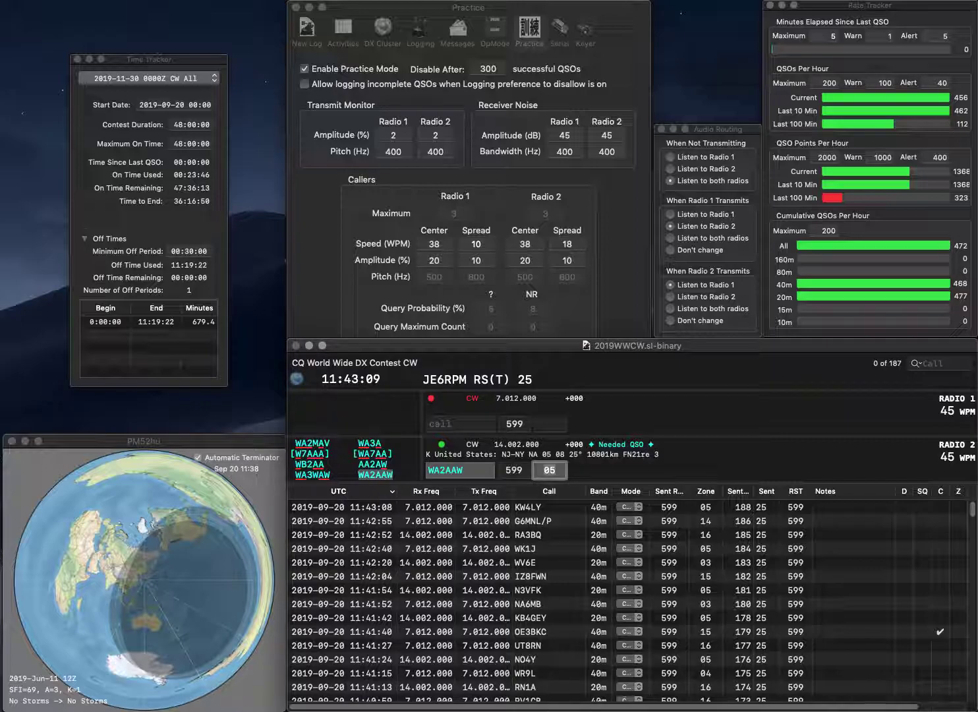
key(Return)
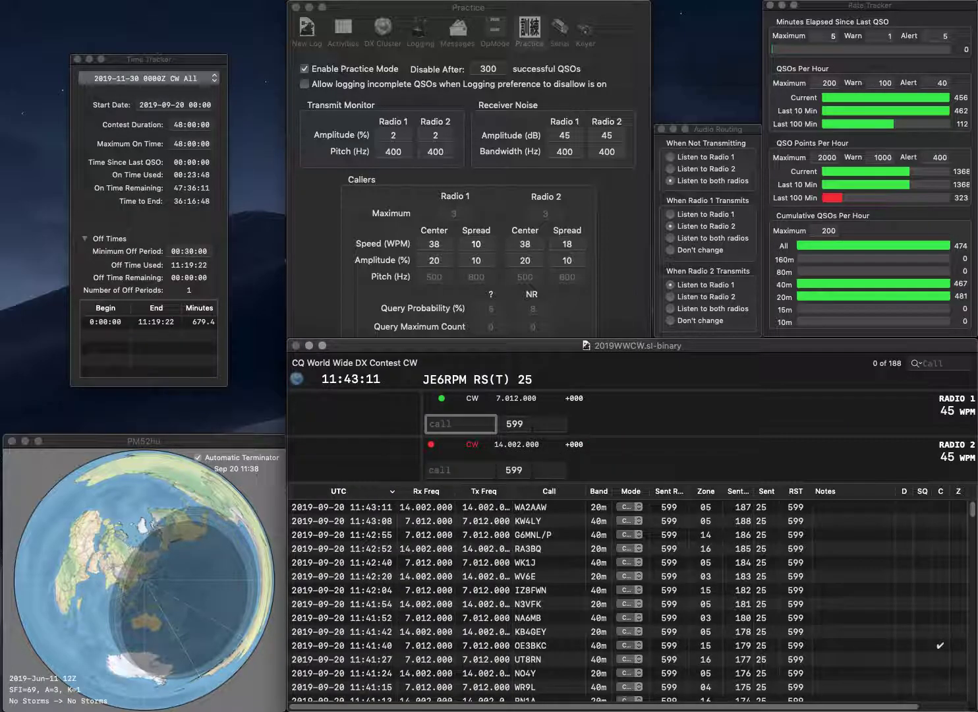
text(JF1LMB)
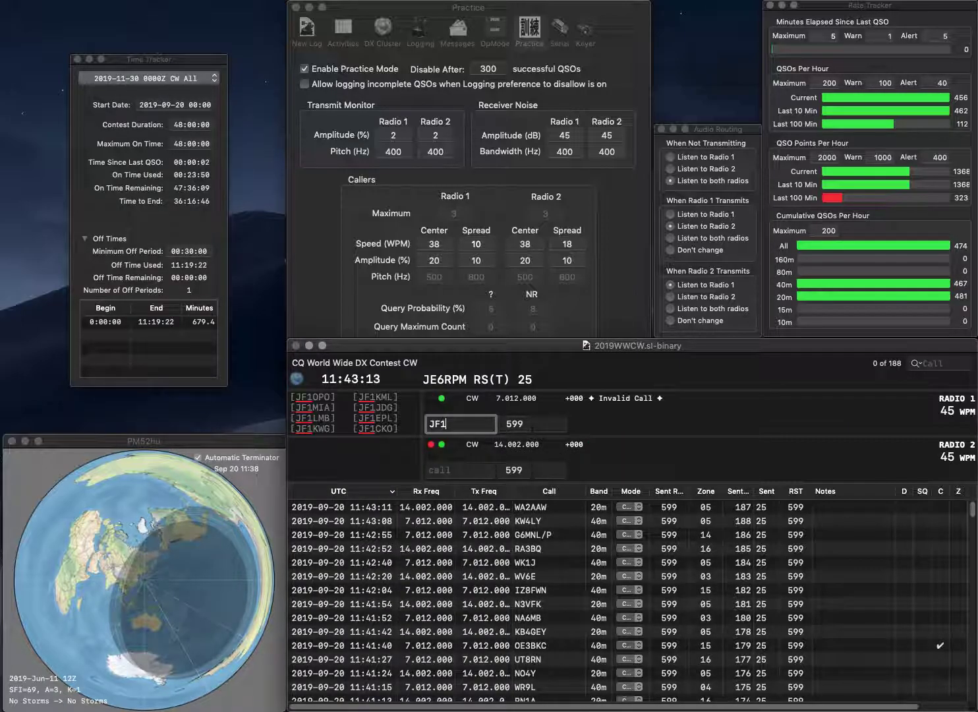
key(Return)
text(W6RQR)
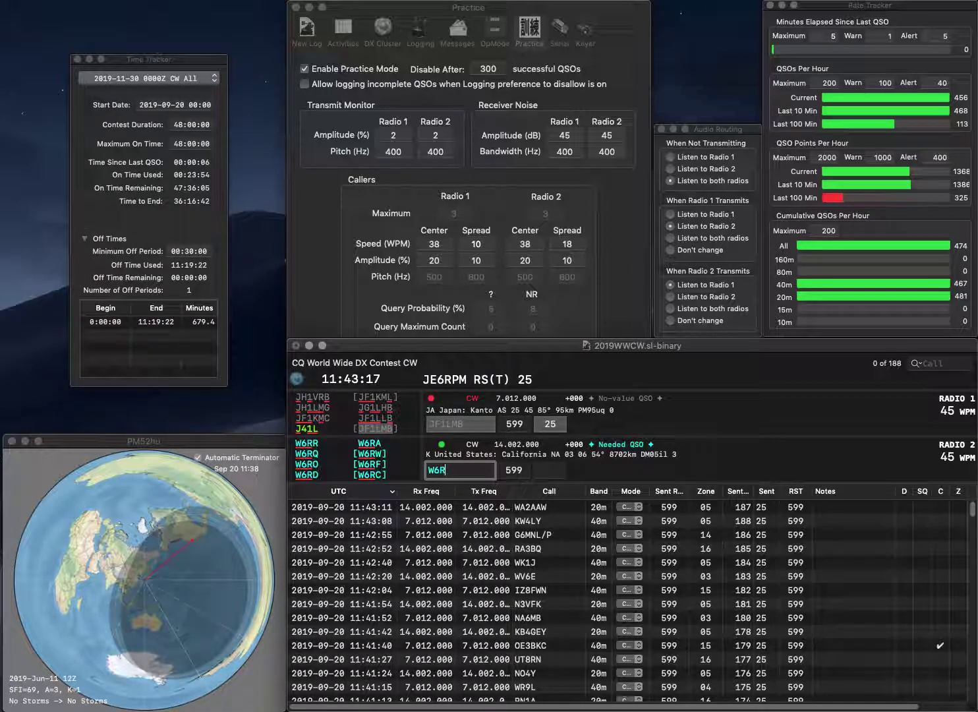
key(Return)
key(space)
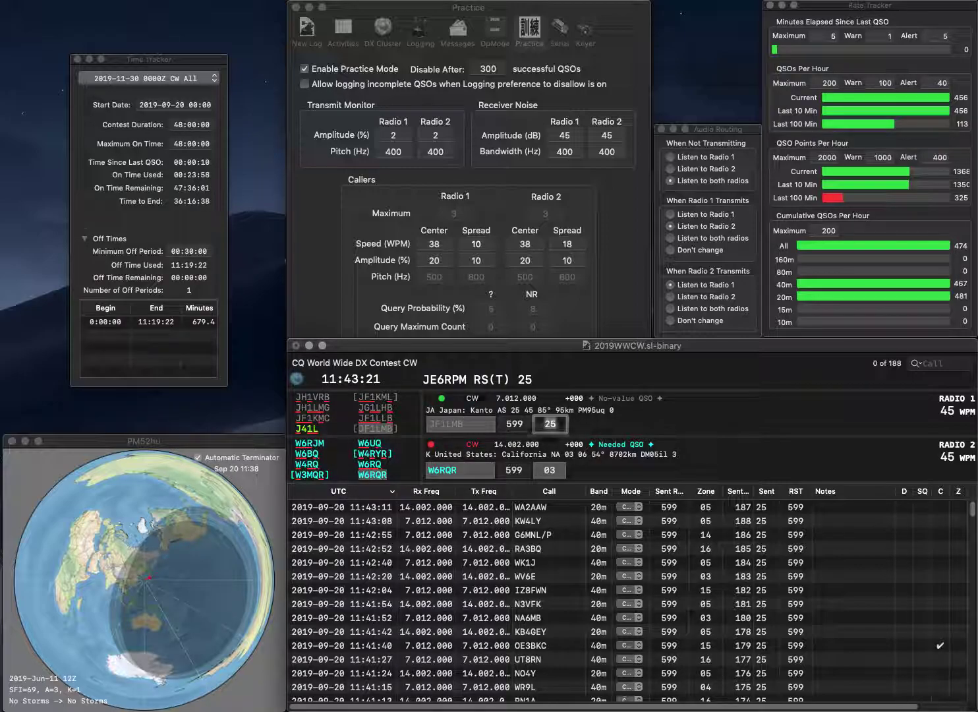
key(Return)
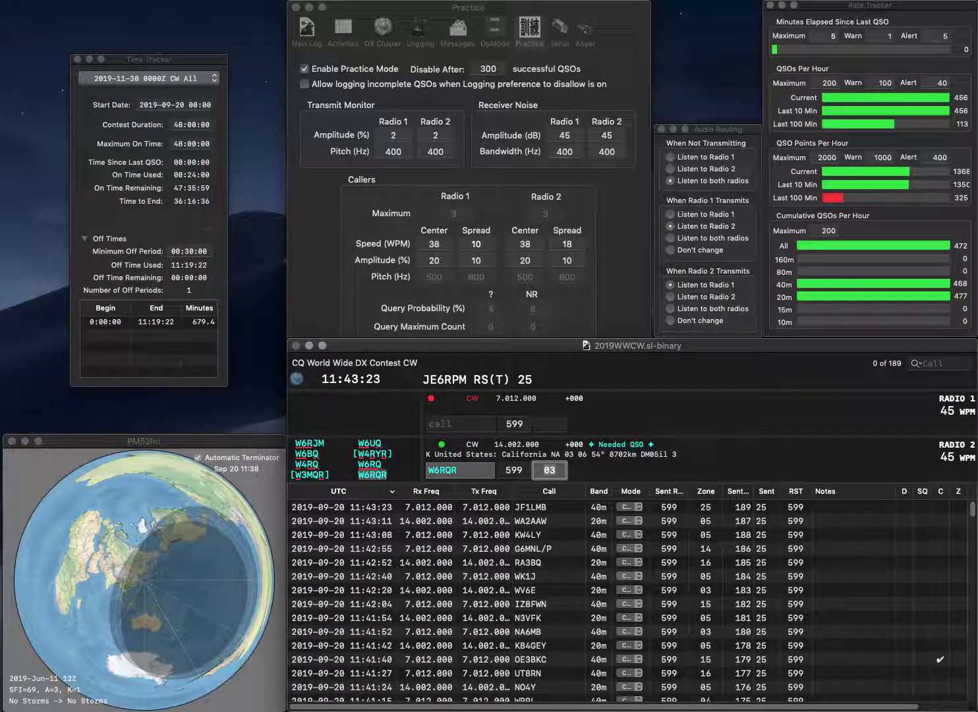
key(Return)
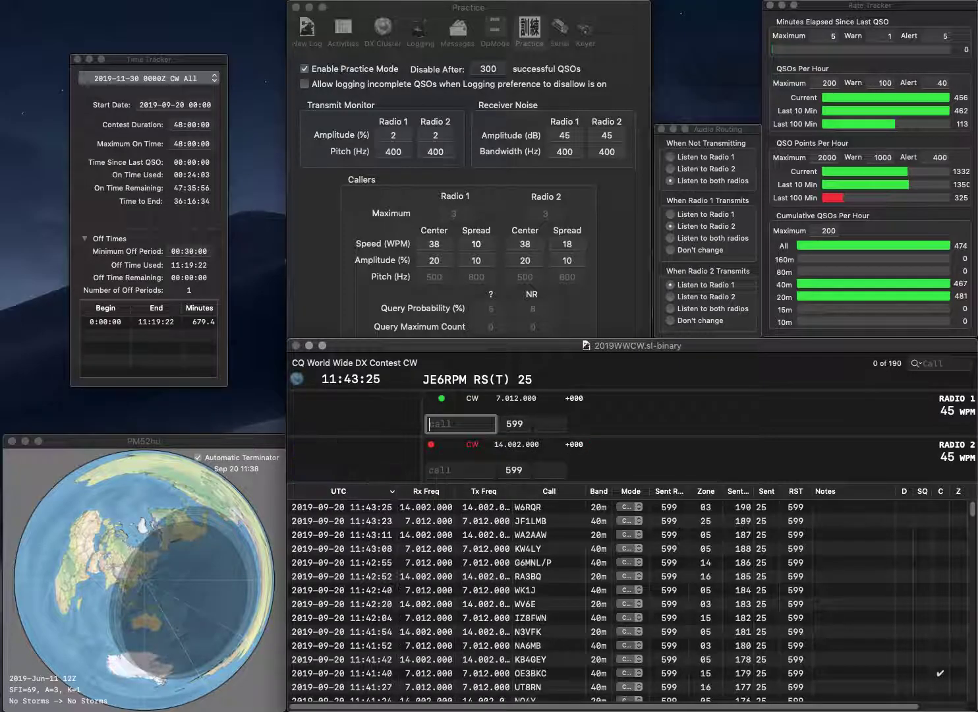
text(KE0MF)
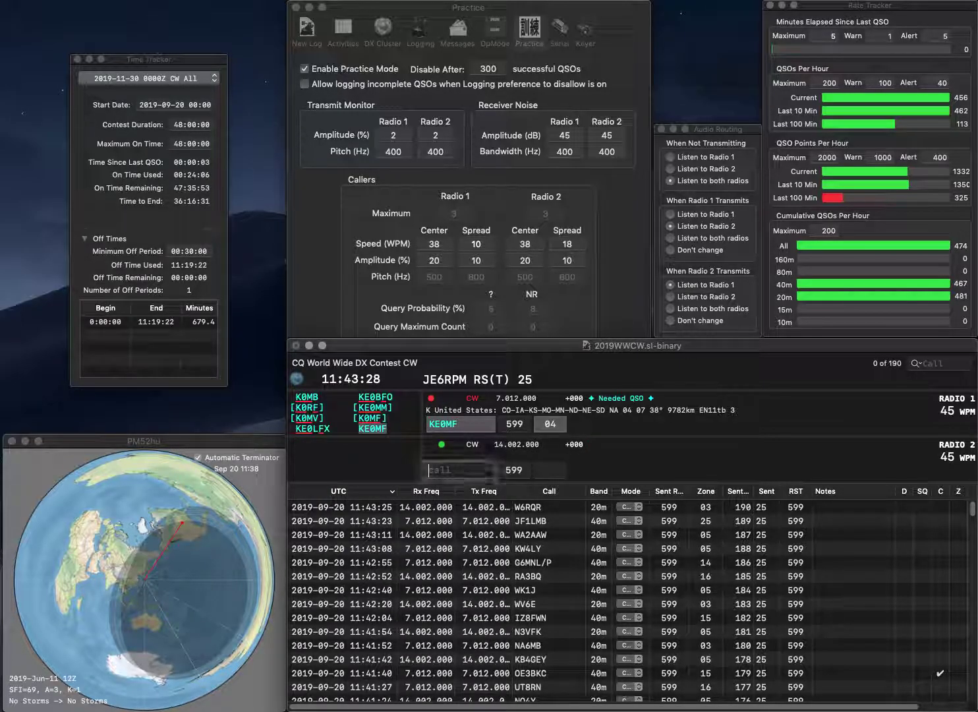
key(Return)
text(DL6)
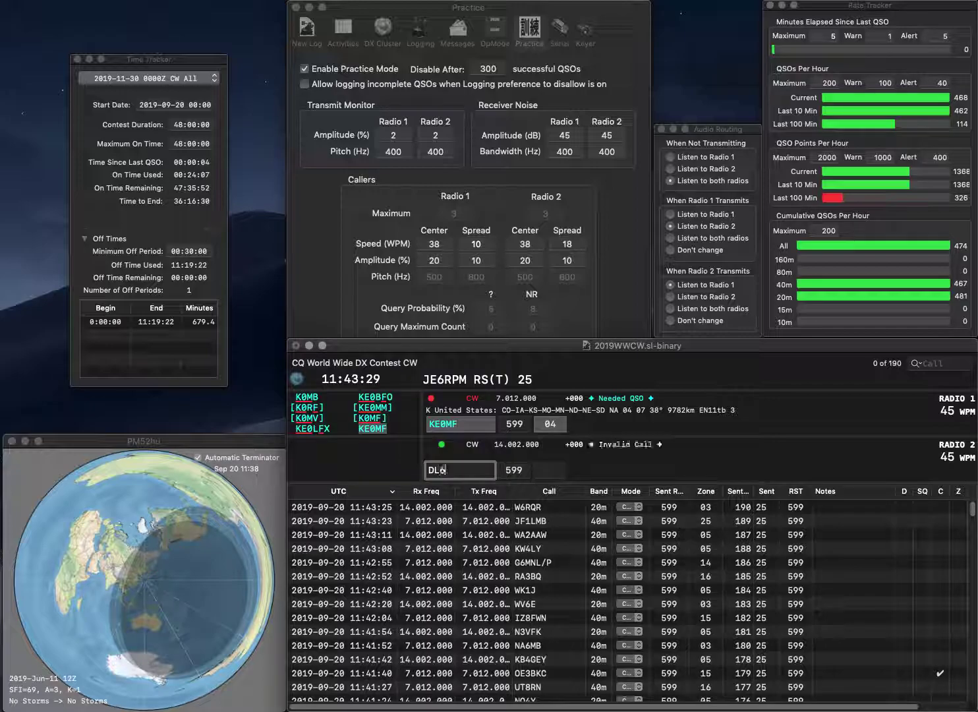
text(UHA14)
key(Return)
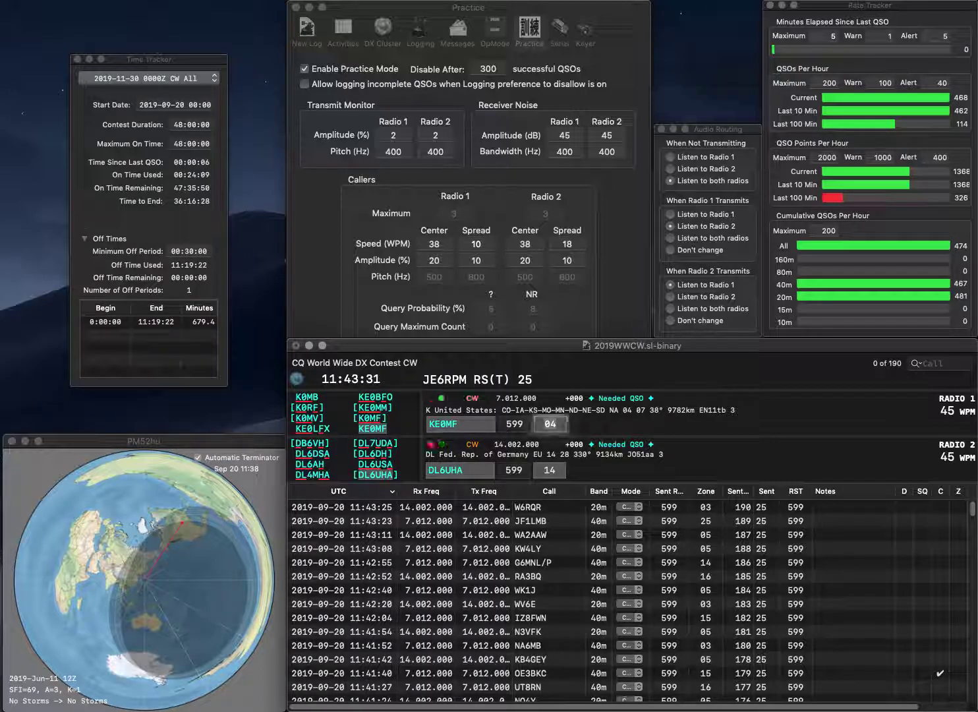
key(Return)
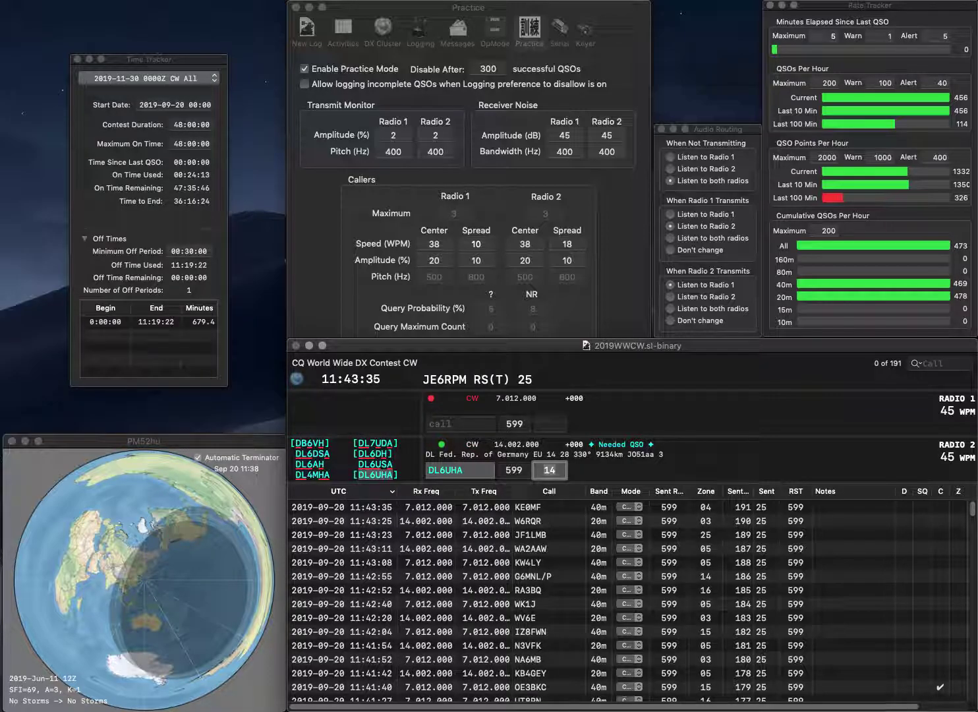
key(Return)
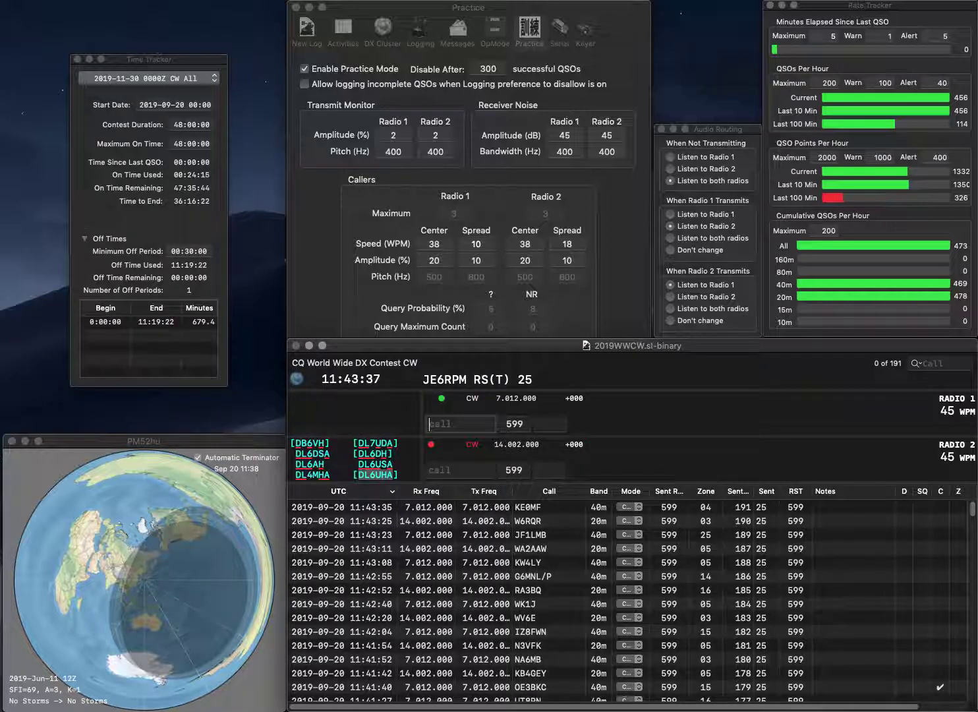
text(IZ2BHQ)
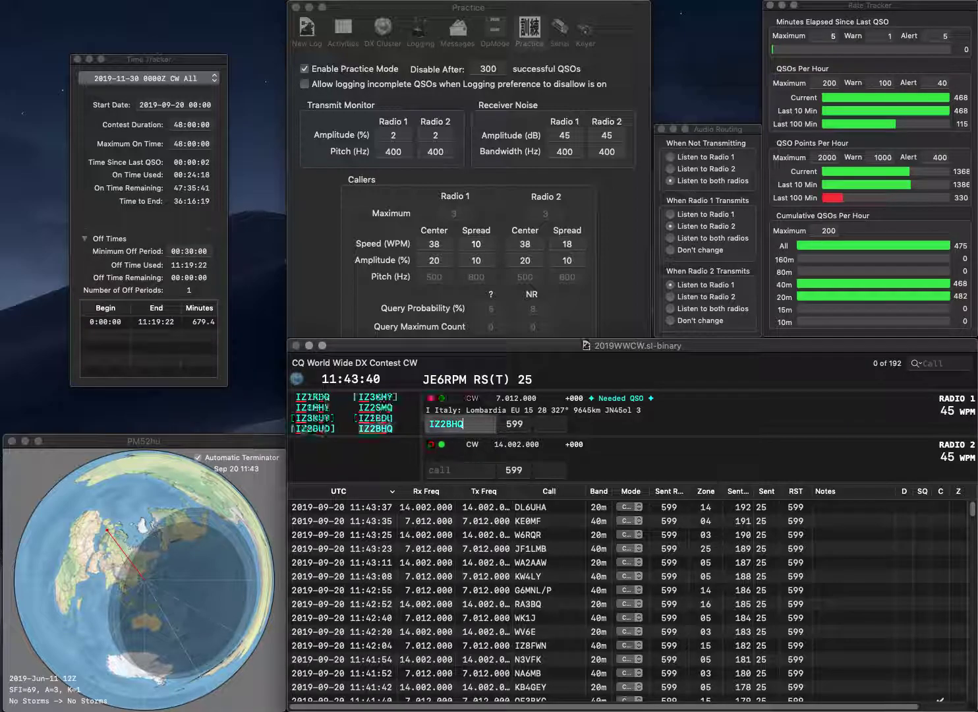
key(Return)
text(WK4)
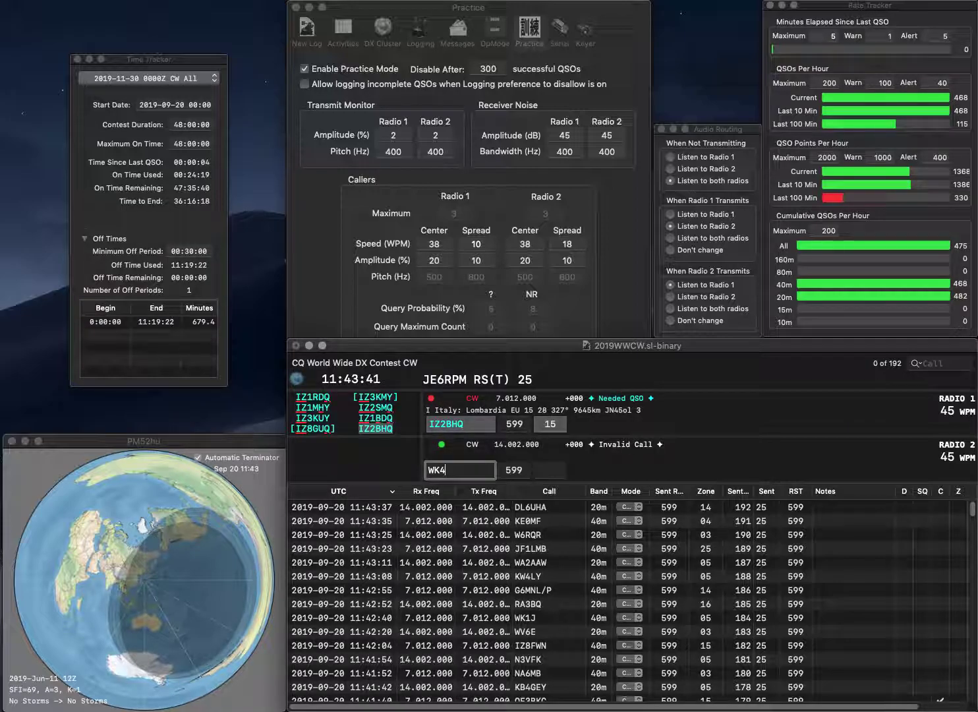
text(J)
key(Return)
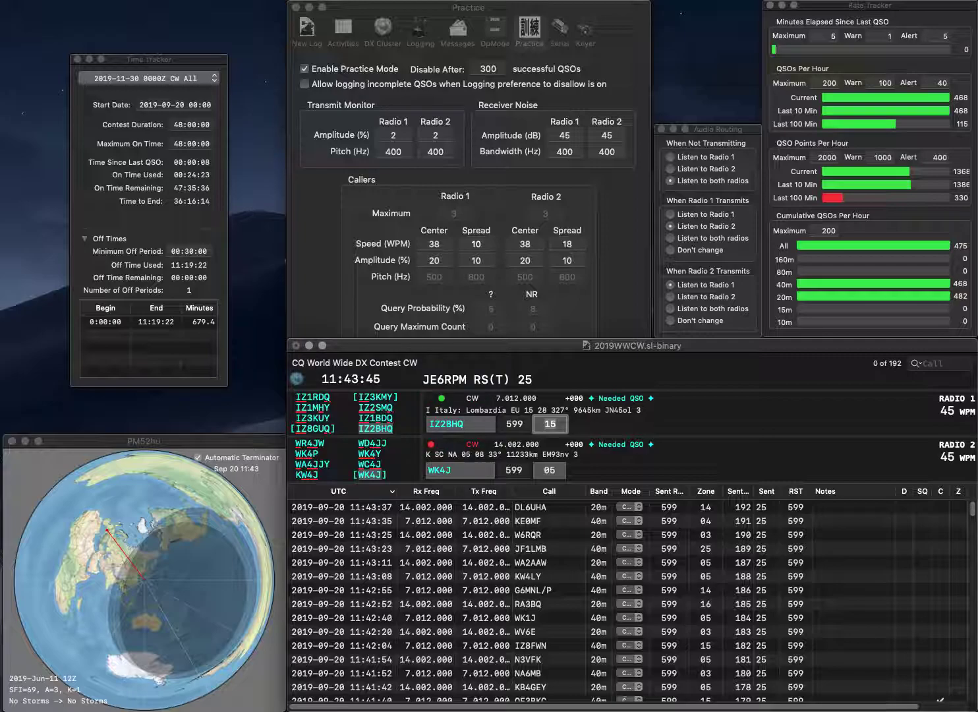
key(Return)
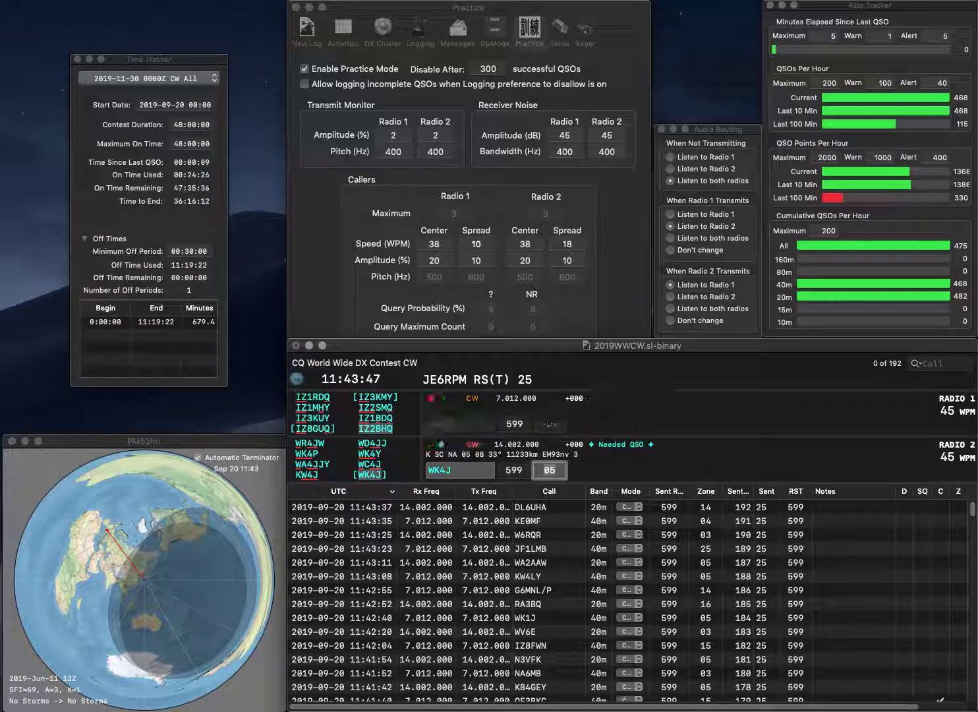
key(Tab)
key(Left)
key(Left)
key(BackSpace)
text(X)
key(Return)
text(W8PIF)
key(Return)
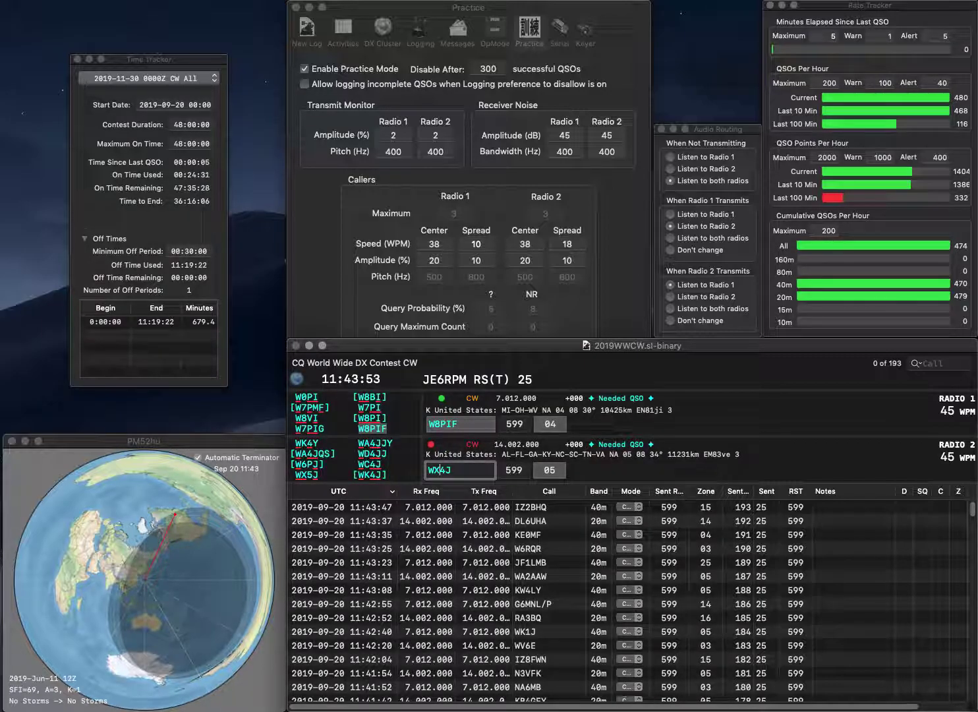
Correct the Radio 2 call to WX5J, and log the W8PIF and WX5J contacts
key(Left)
key(BackSpace)
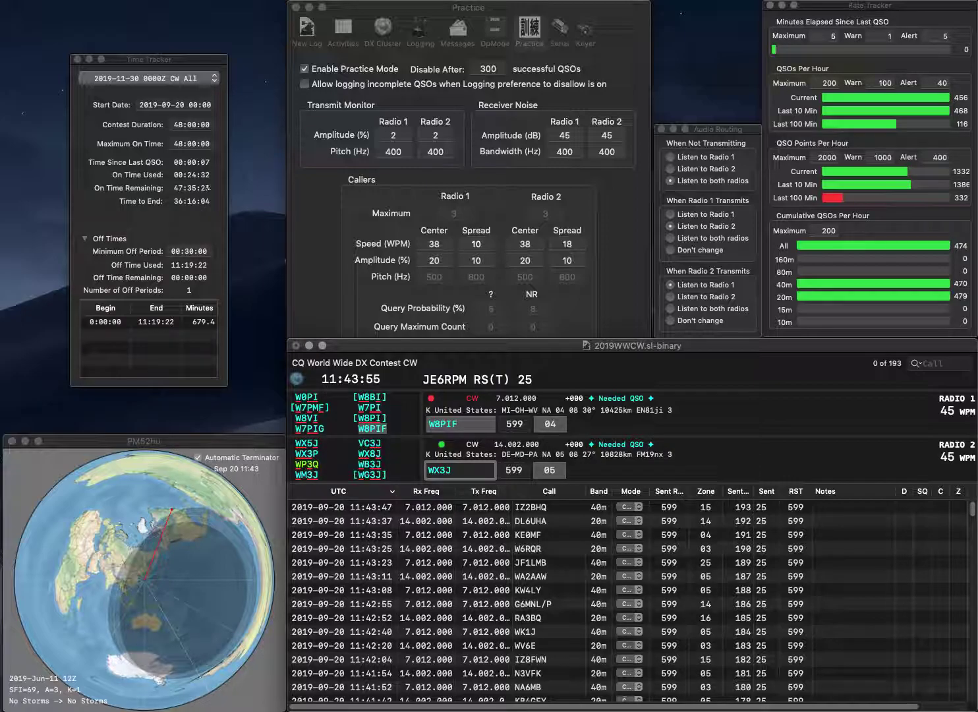
text(5)
key(Return)
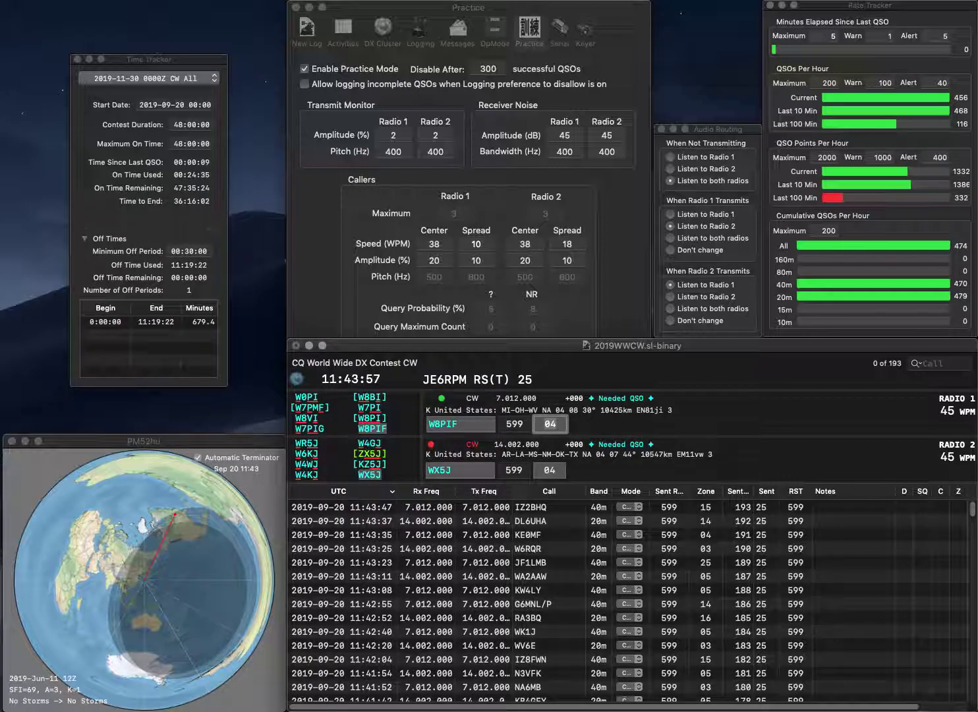
key(Return)
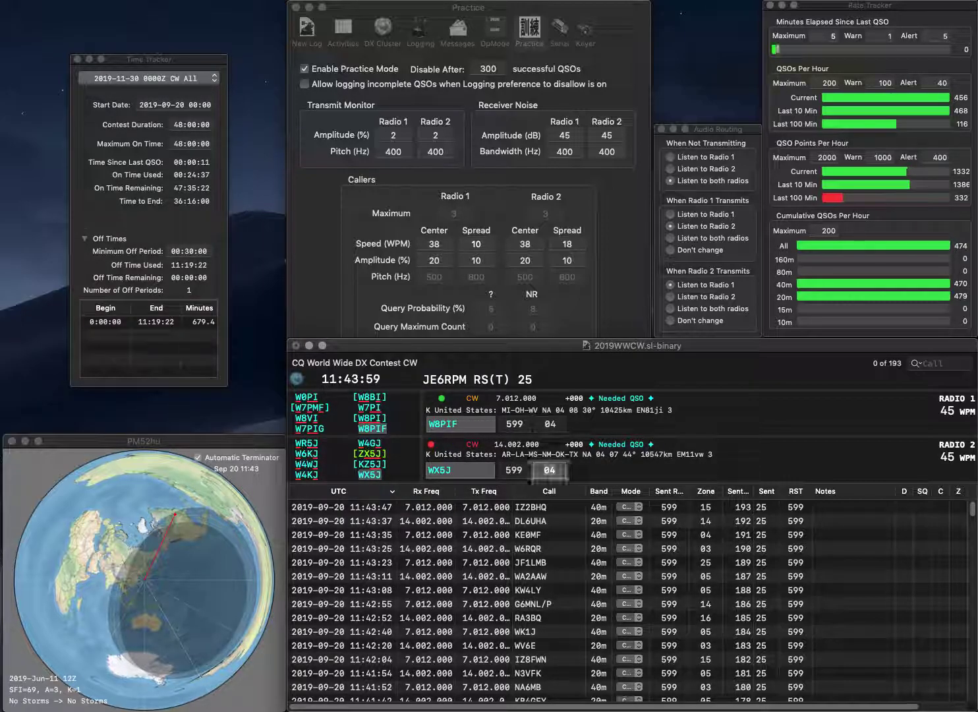
key(Return)
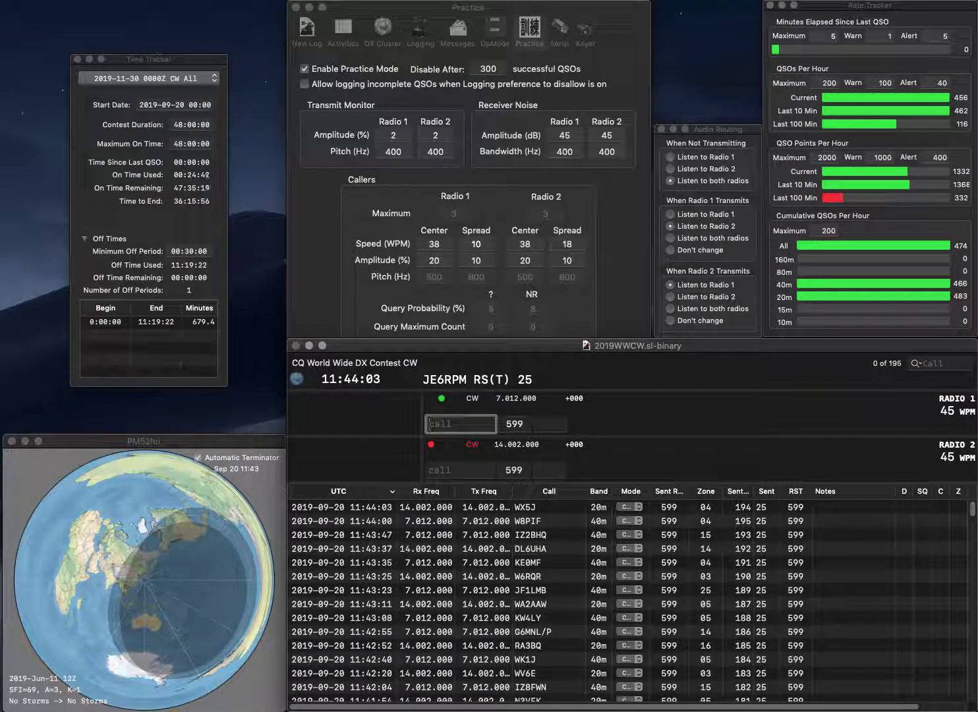
key(Return)
text(UW)
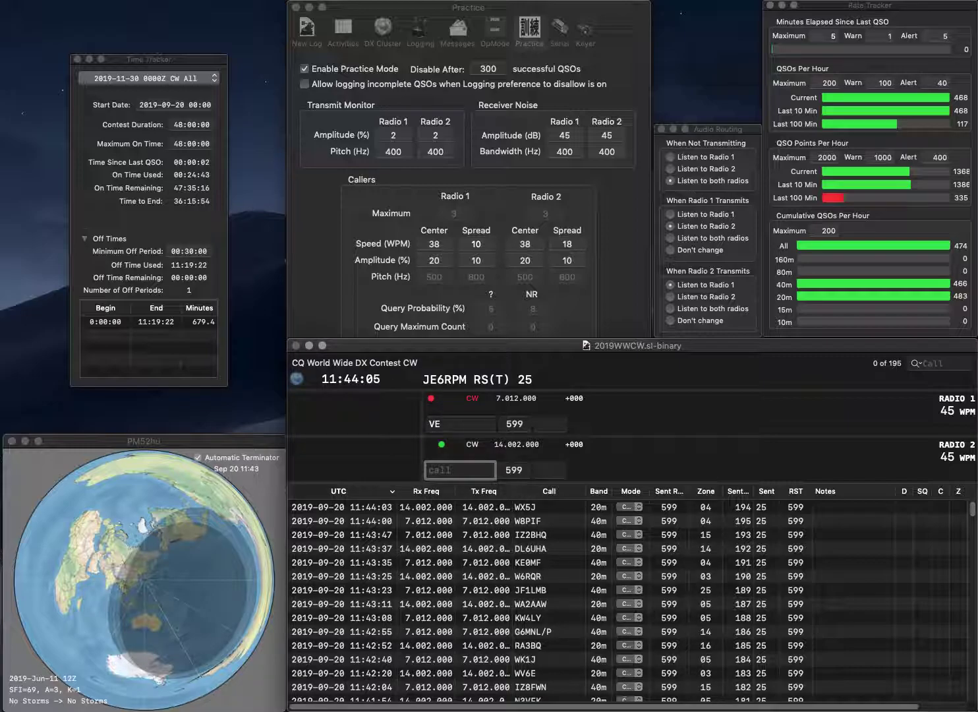
text(3HM)
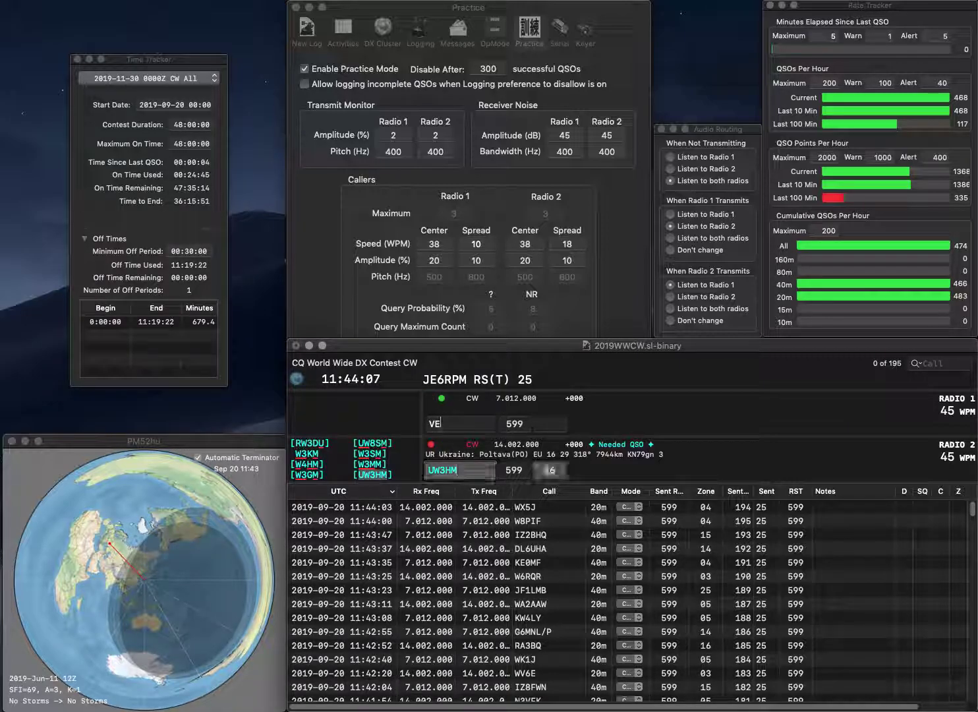
key(Return)
text(3QEE)
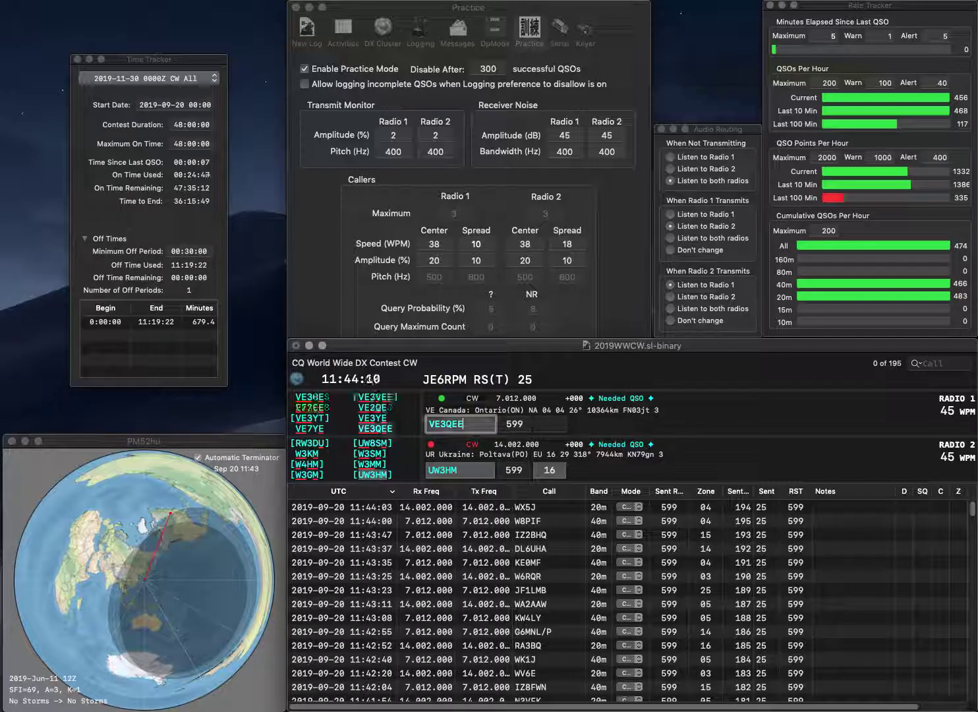
key(Tab)
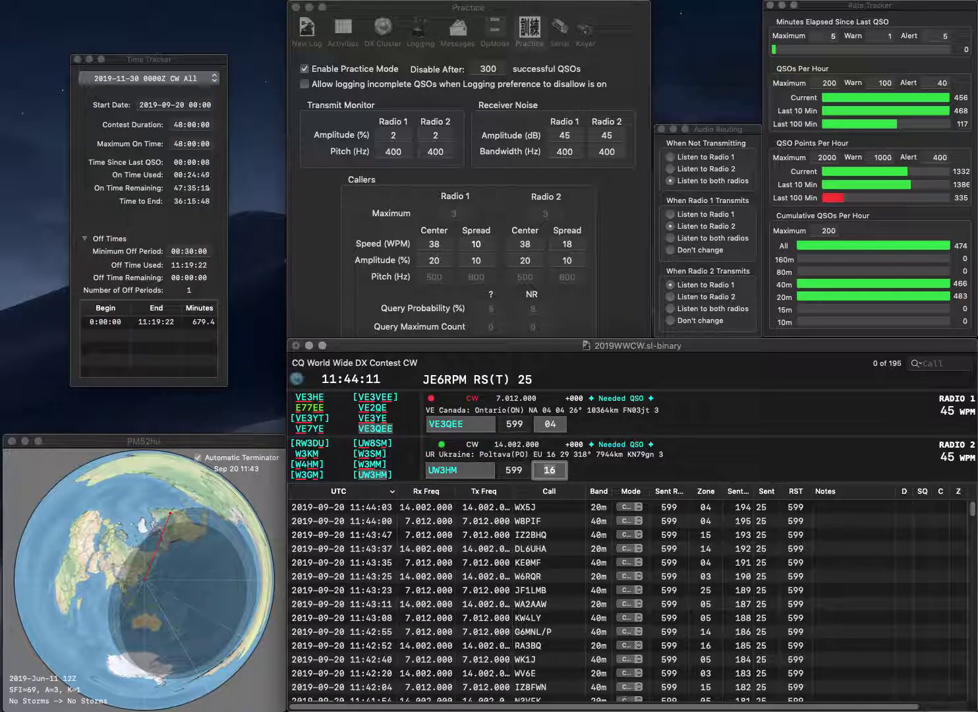
key(Return)
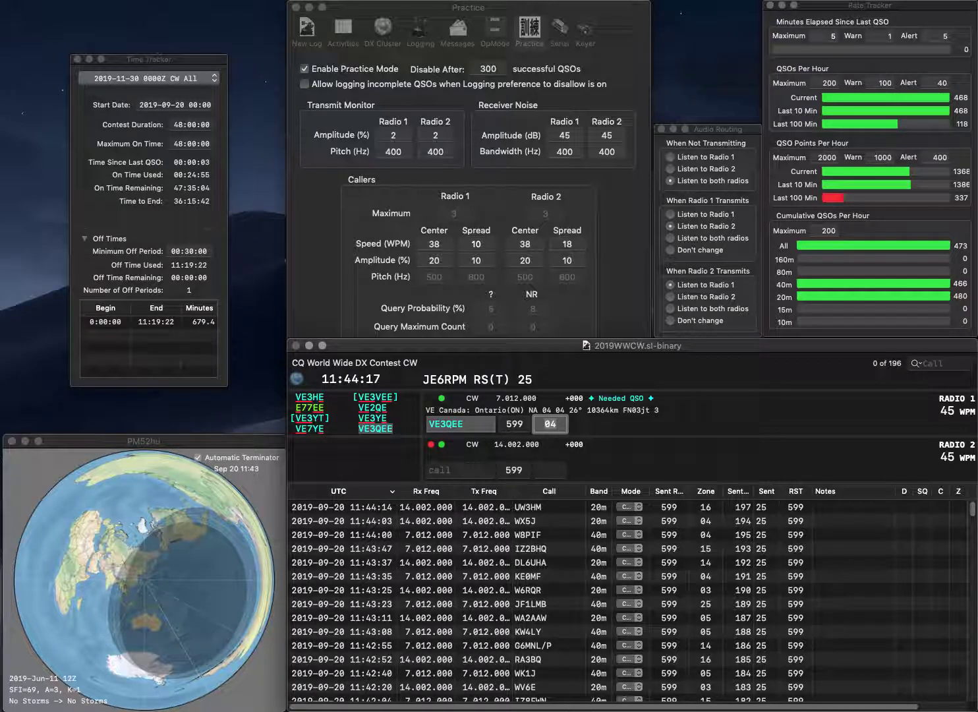
key(Return)
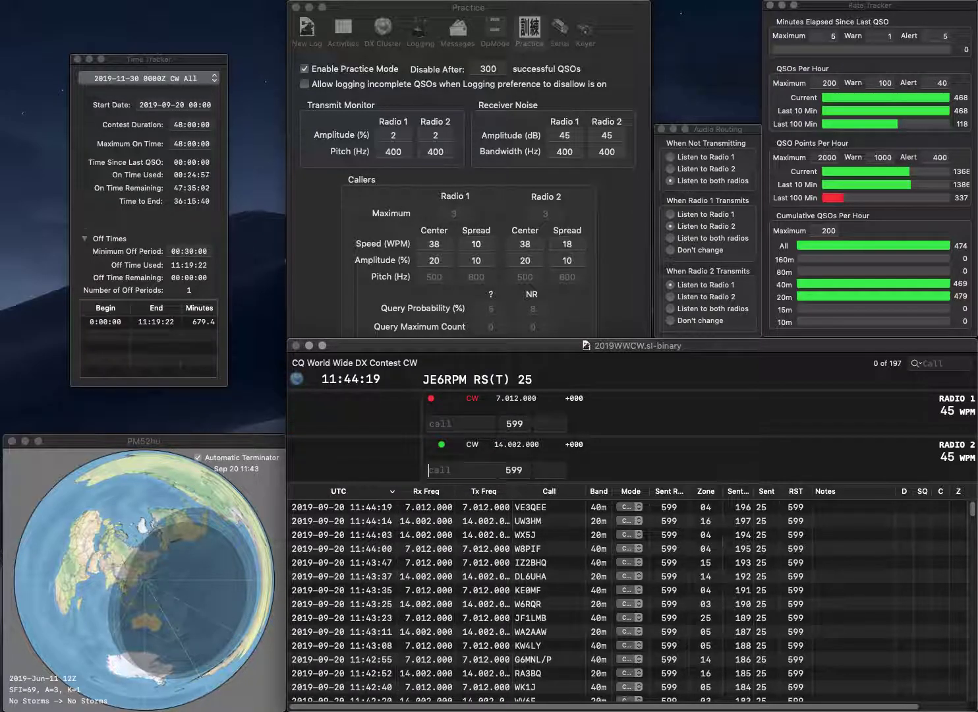
Enter K7JJ on Radio 2 and NR3N on Radio 1, and log both contacts
text(K7JJ)
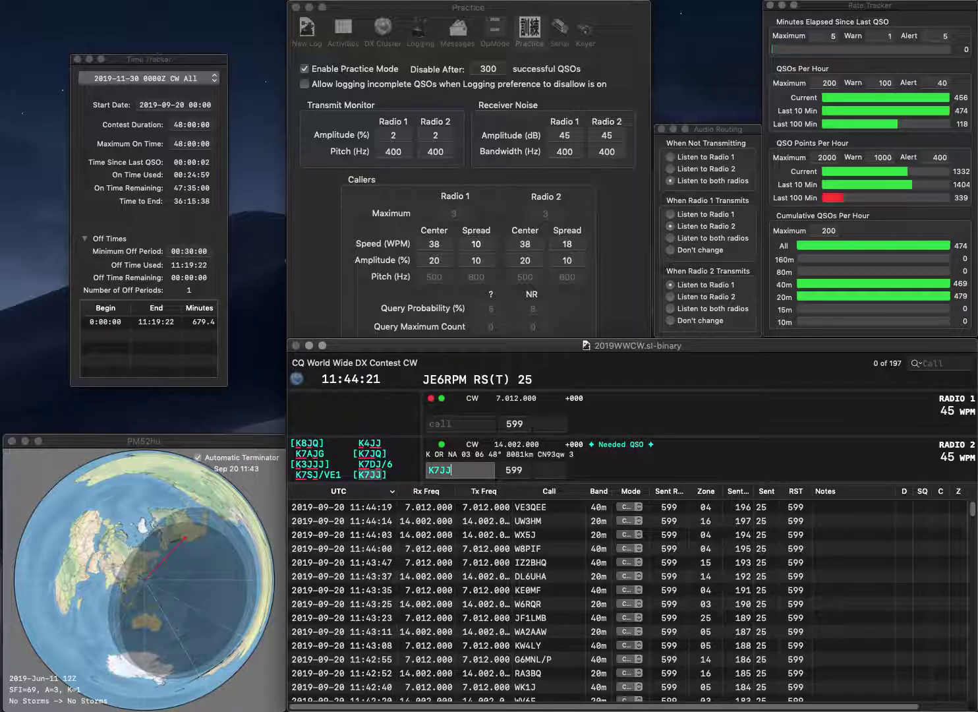
key(Return)
text(NR3N)
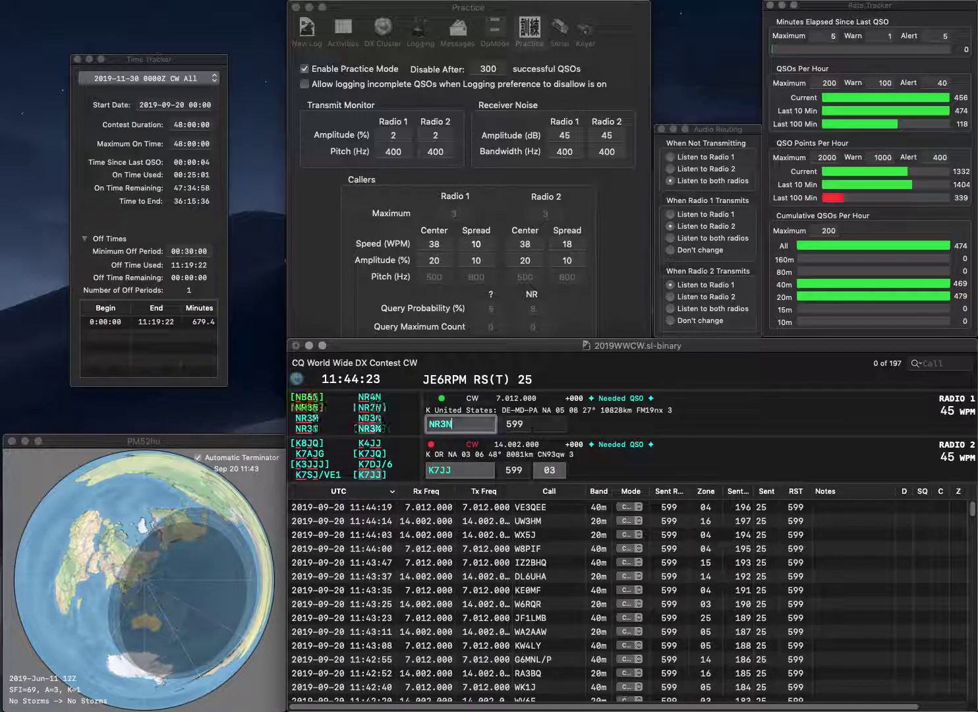
key(Return)
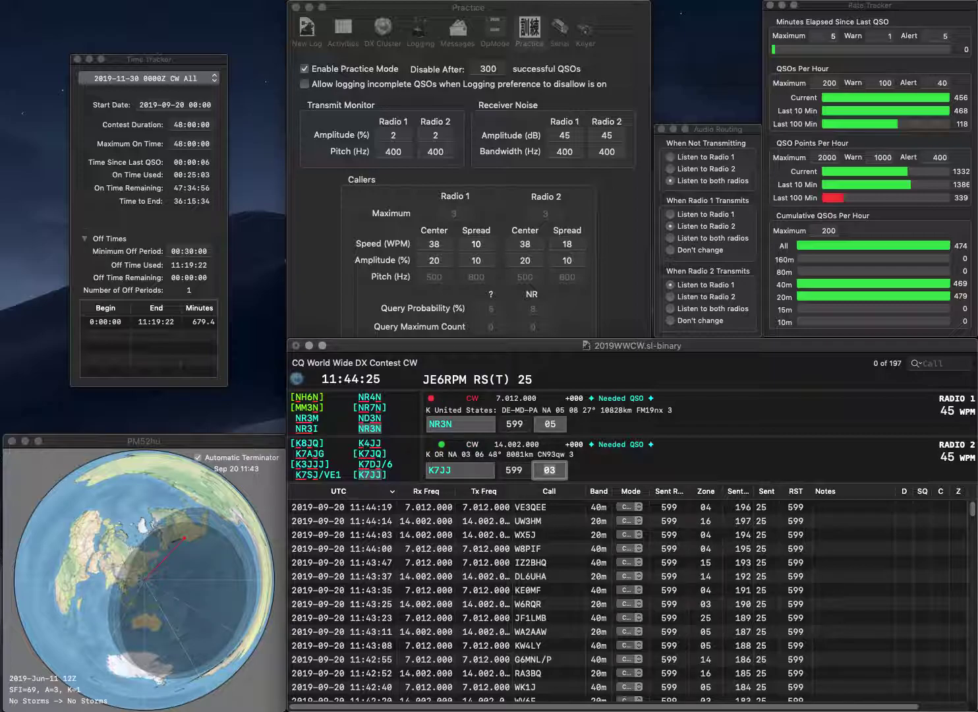
key(Return)
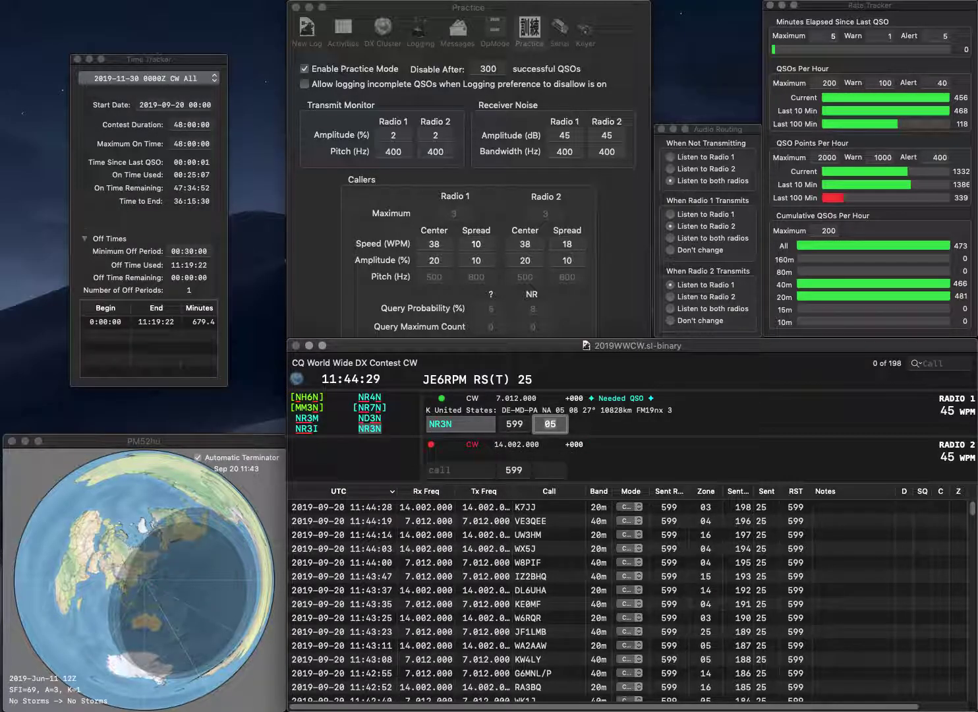
key(Return)
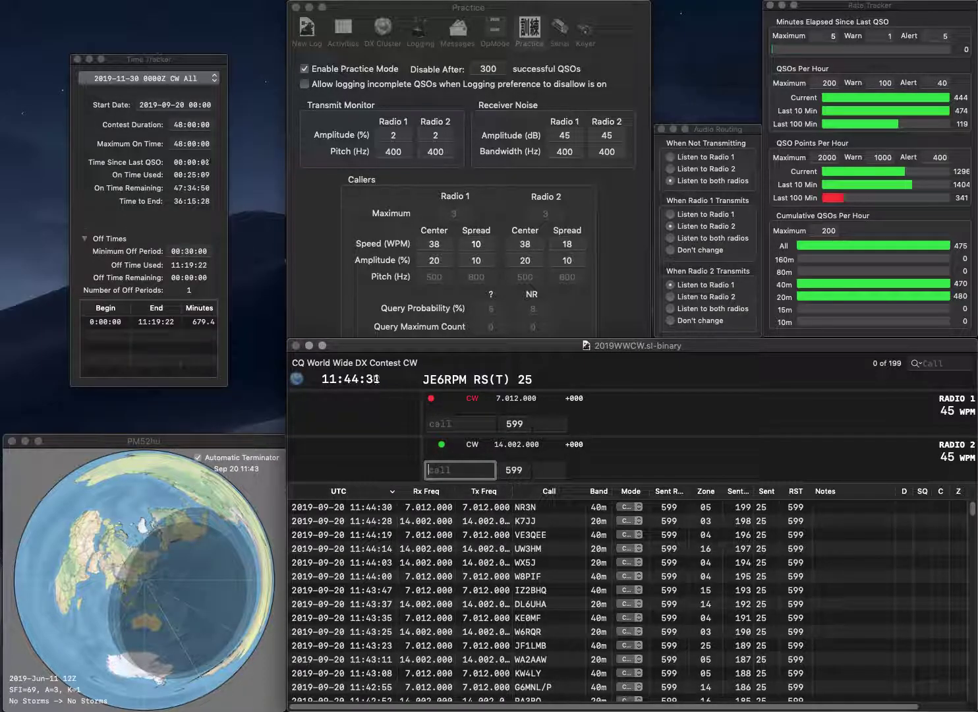
Enter JK2GAD on Radio 2 and OM2ZZ on Radio 1
text(JK2GAD)
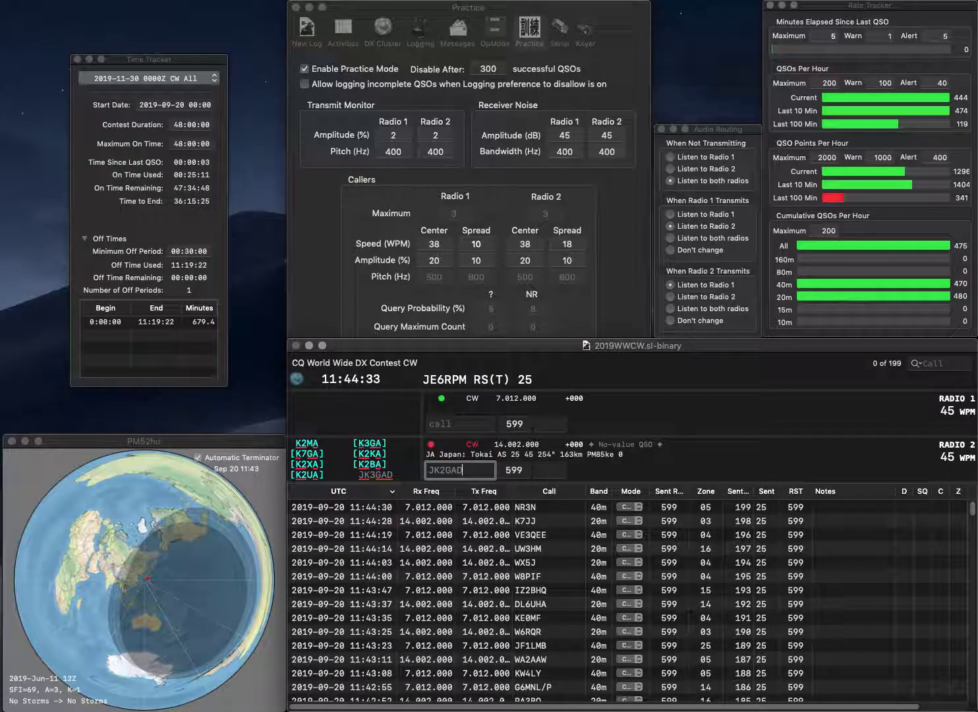
key(Return)
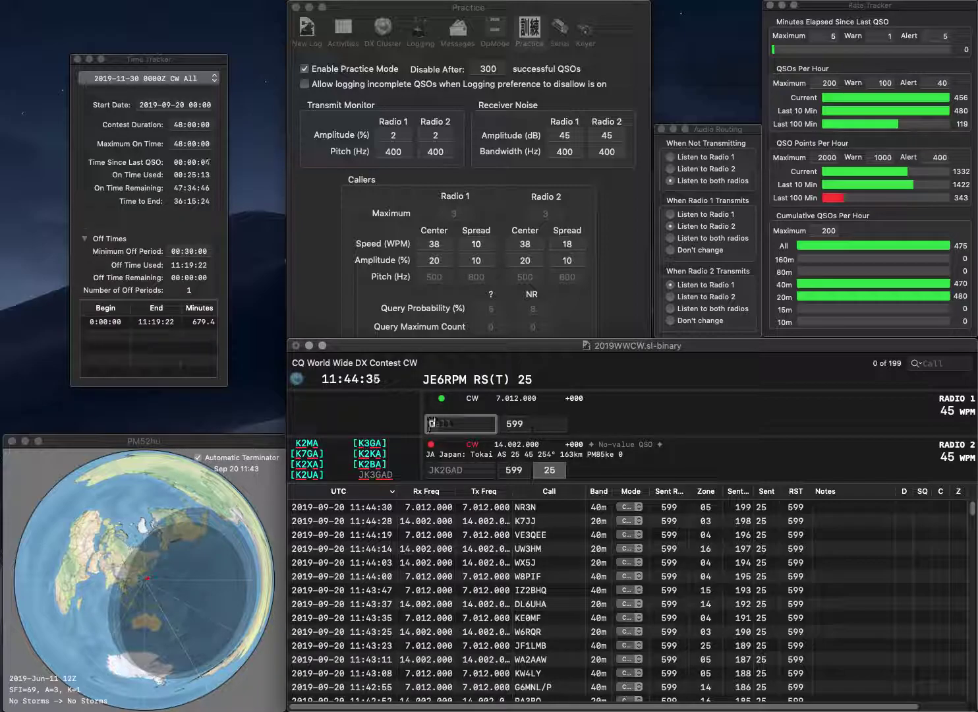
text(OM2ZZ)
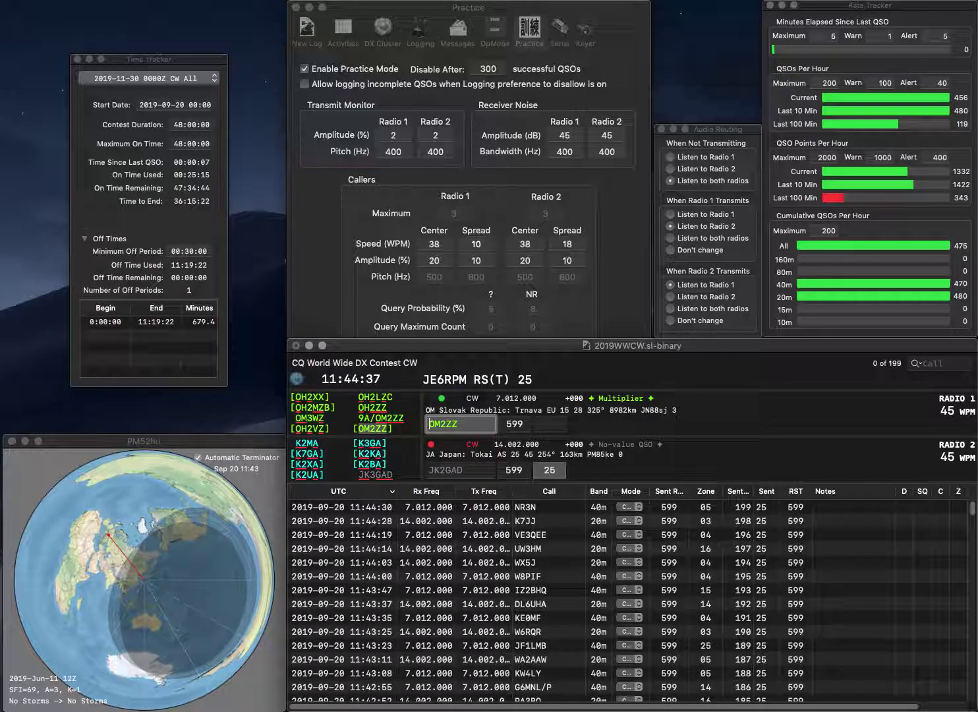
key(Return)
key(Delete)
text(3)
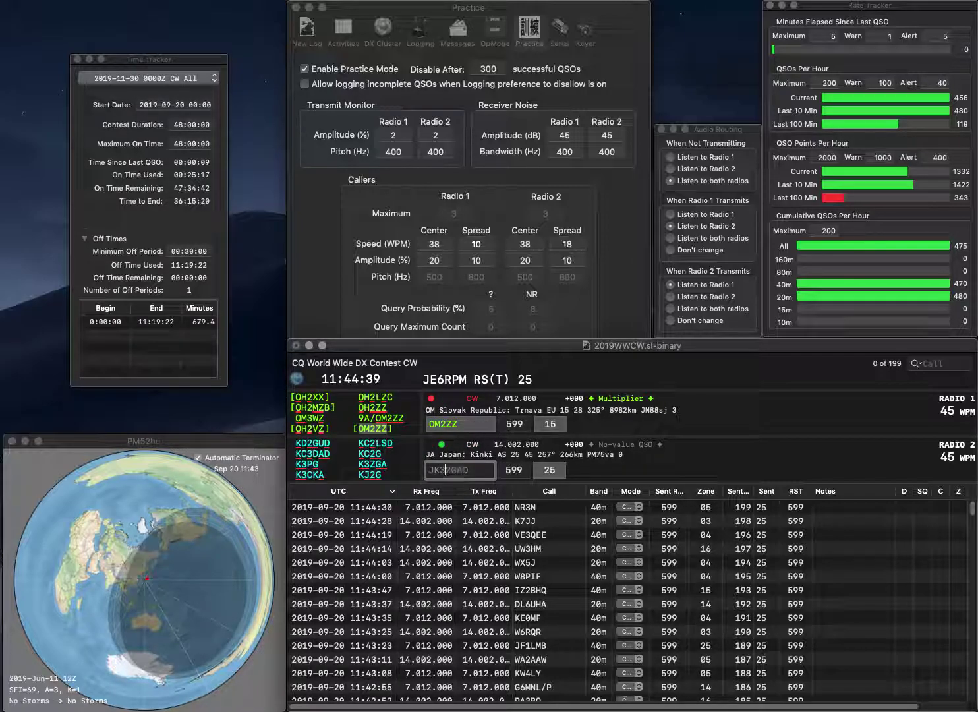
key(Return)
text(9A/)
key(Down)
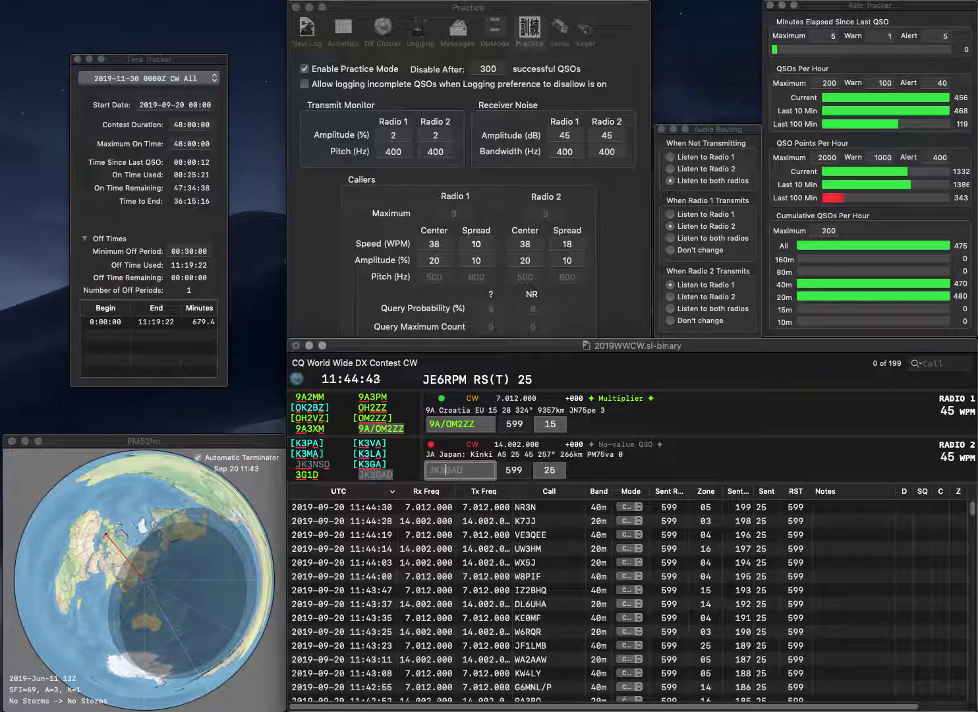
key(Tab)
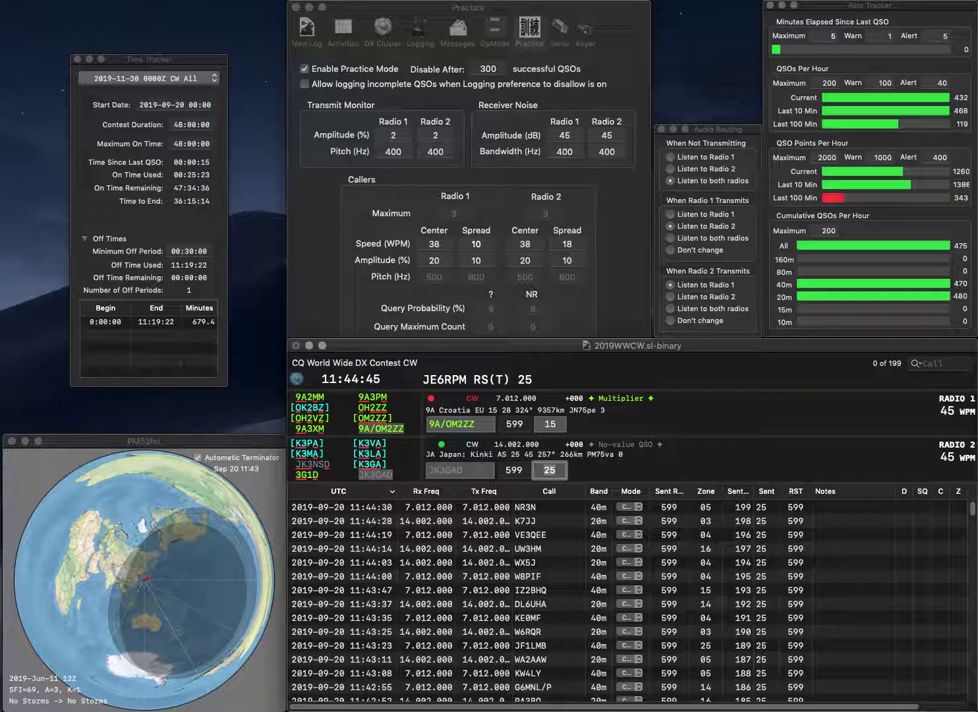
key(Return)
key(Up)
key(Tab)
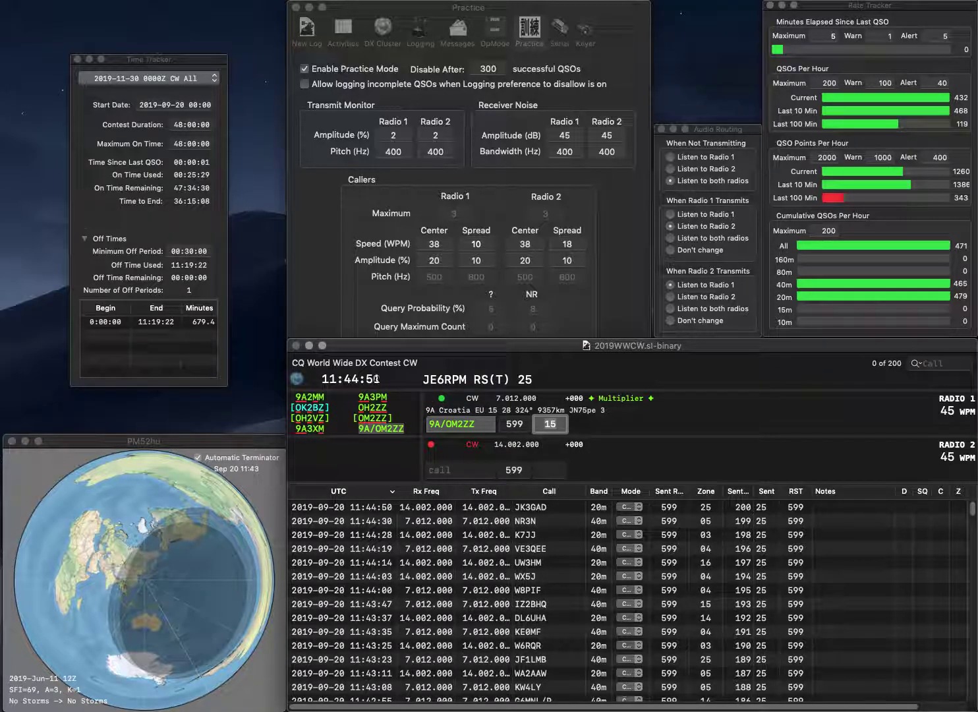
key(Return)
Enter W2VM on Radio 2 and OK1MR on Radio 1
text(W2VM)
key(Return)
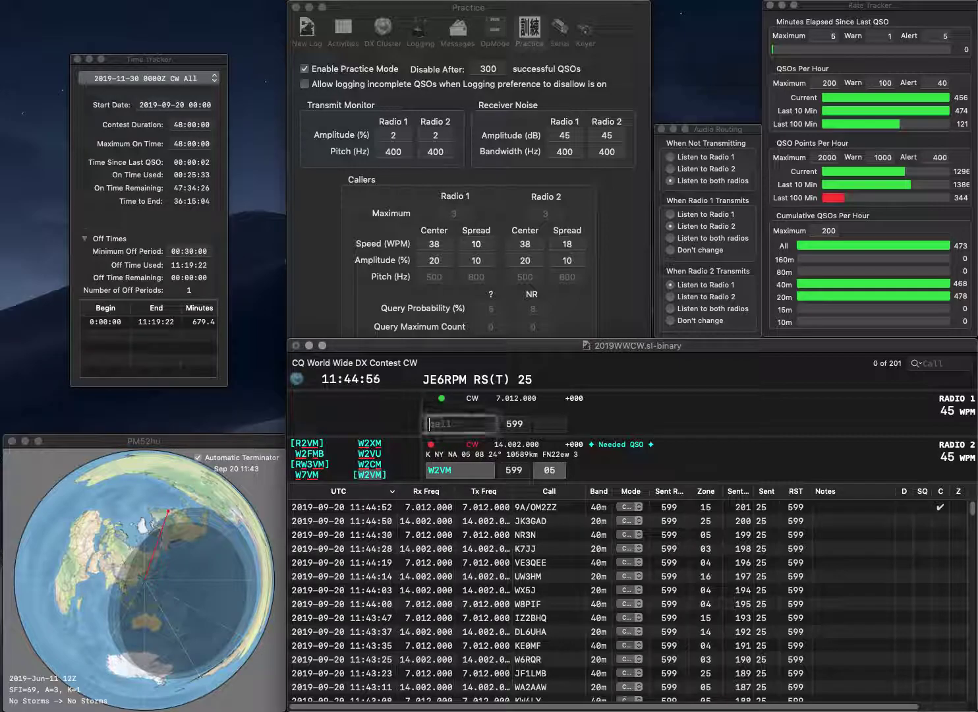
text(0)
key(BackSpace)
text(M)
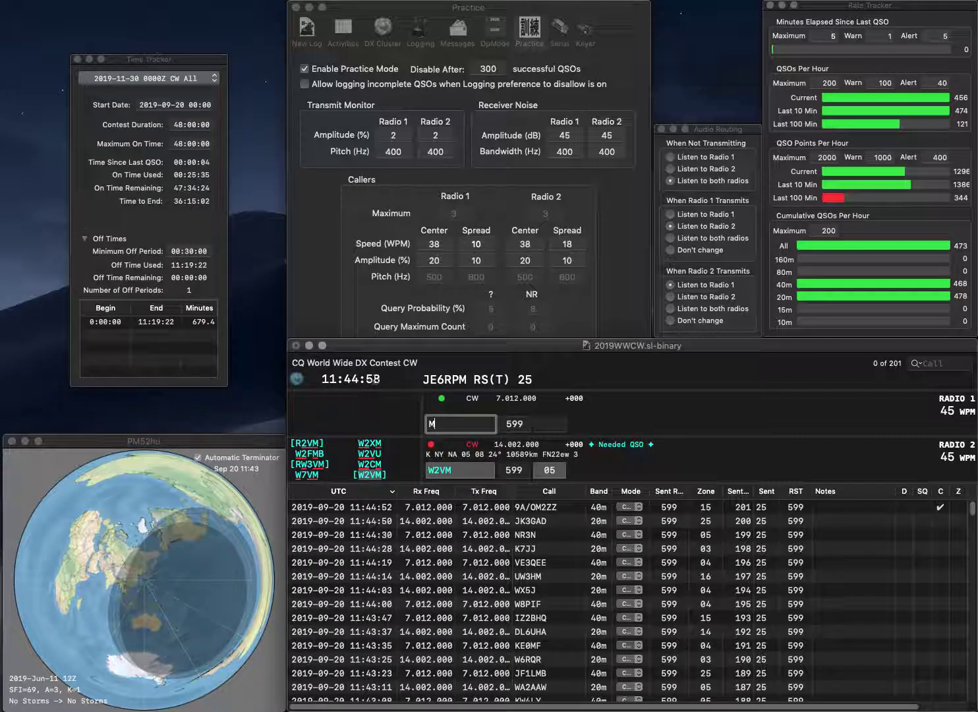
text(OK1)
key(Return)
Log the W2VM contact on Radio 2
key(Return)
key(Tab)
key(Return)
text(KDYP)
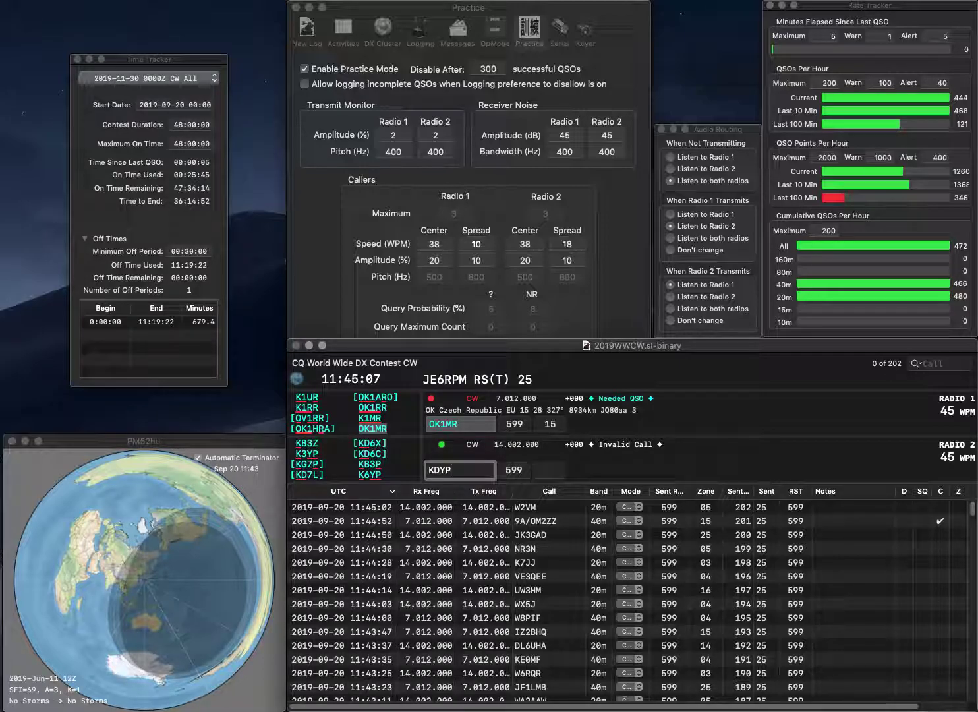
key(Return)
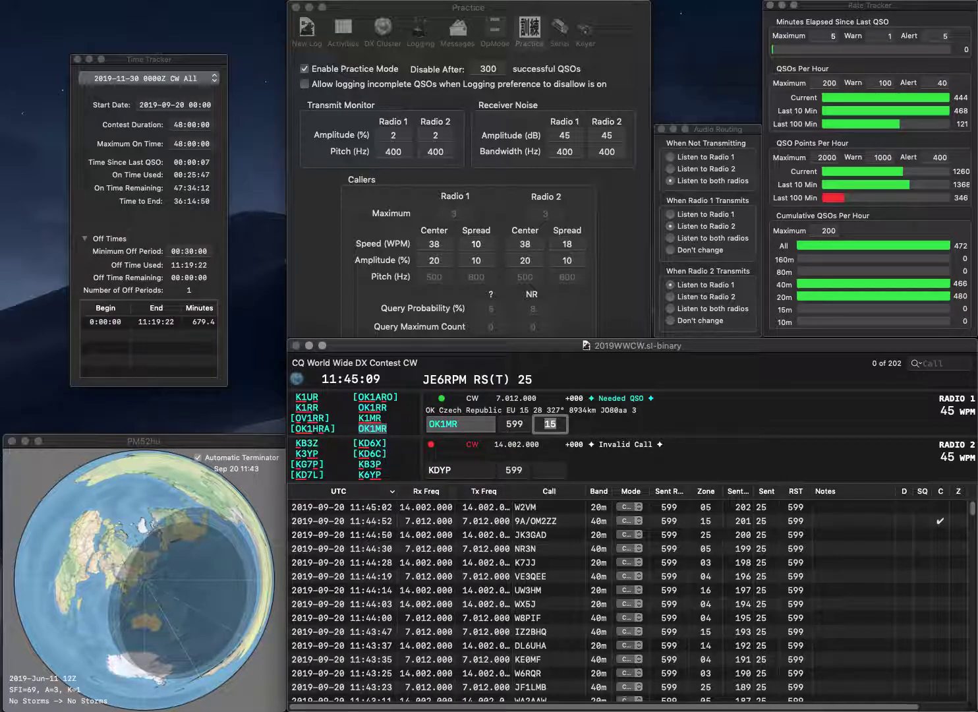
key(Return)
key(BackSpace)
key(BackSpace)
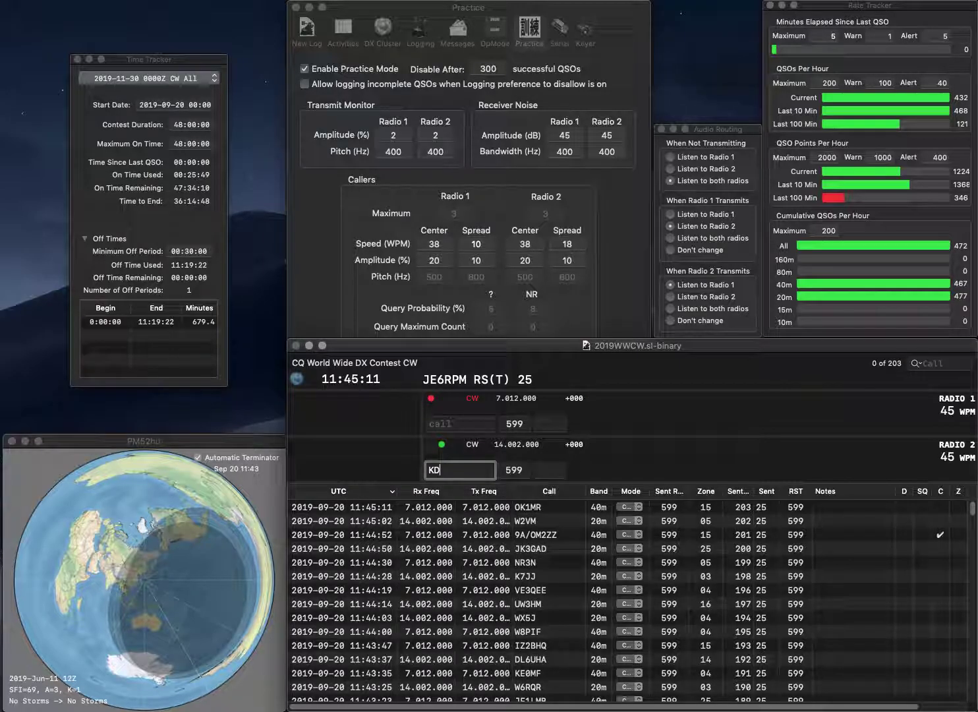
text(5YPH)
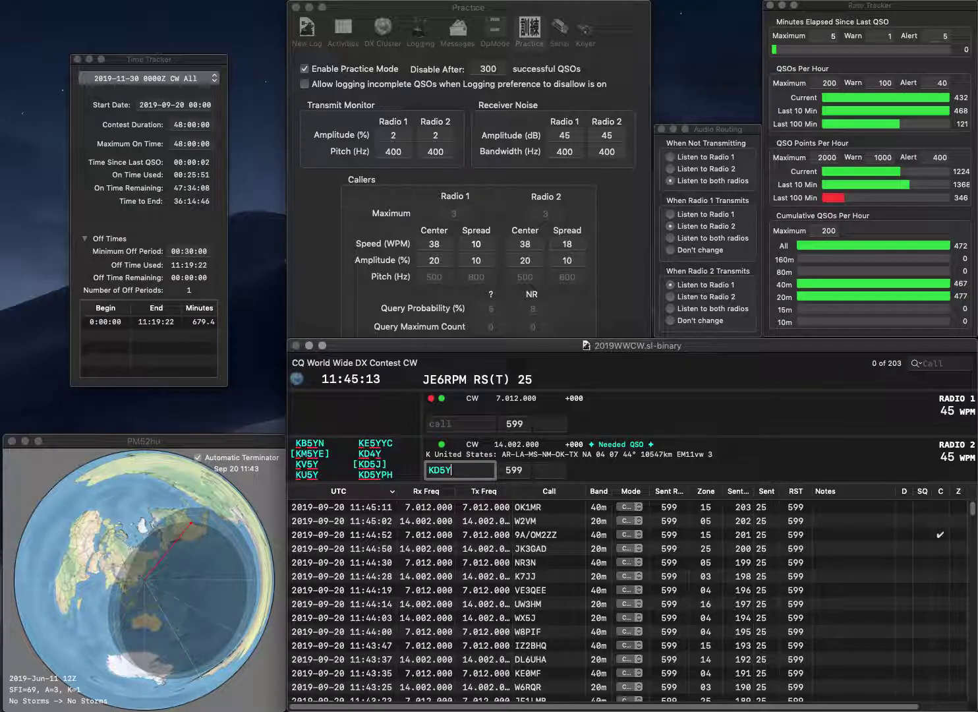
key(Return)
text(B)
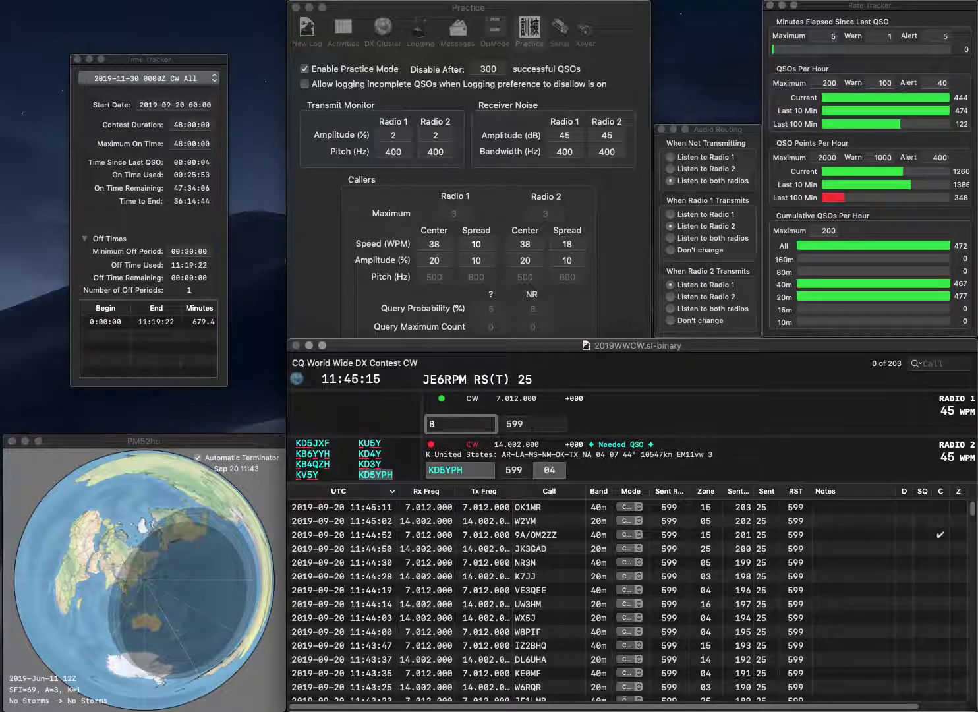
text(YH)
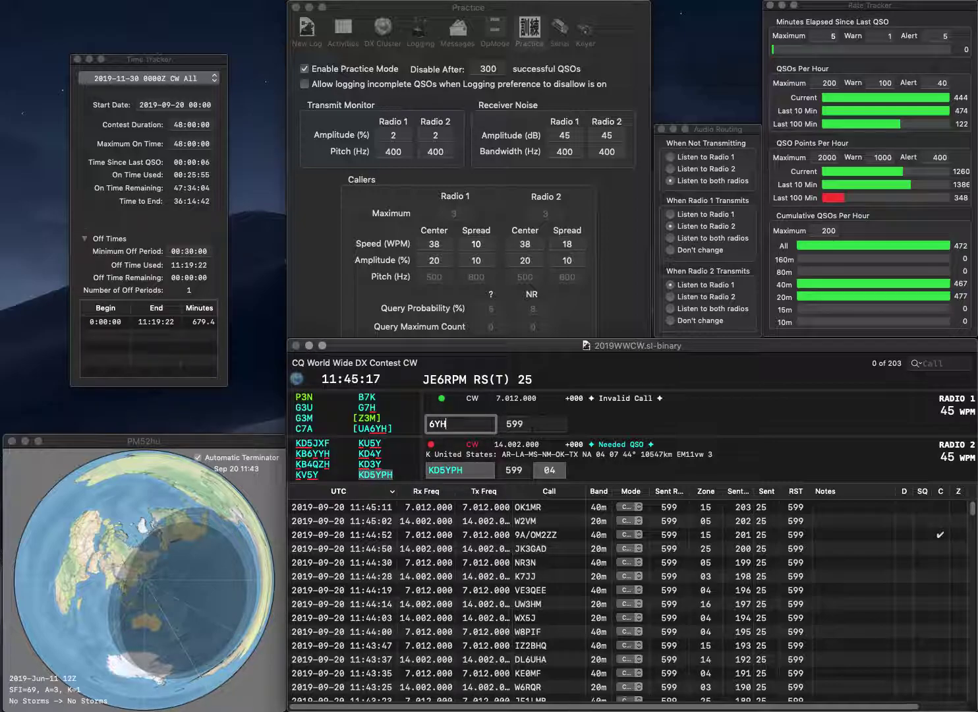
text(W)
key(Return)
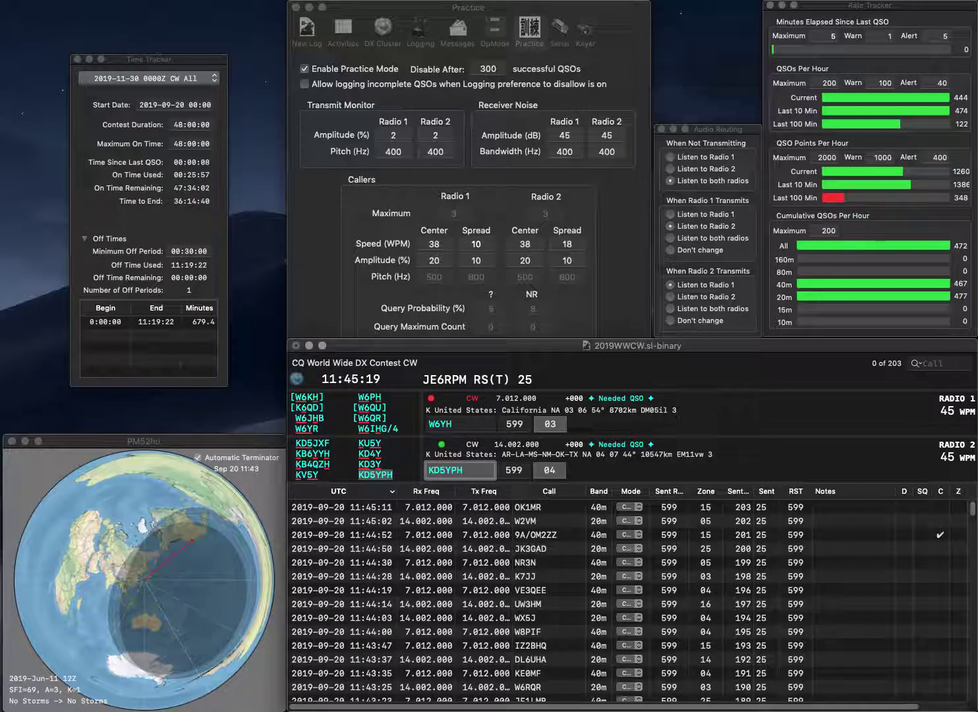
key(Return)
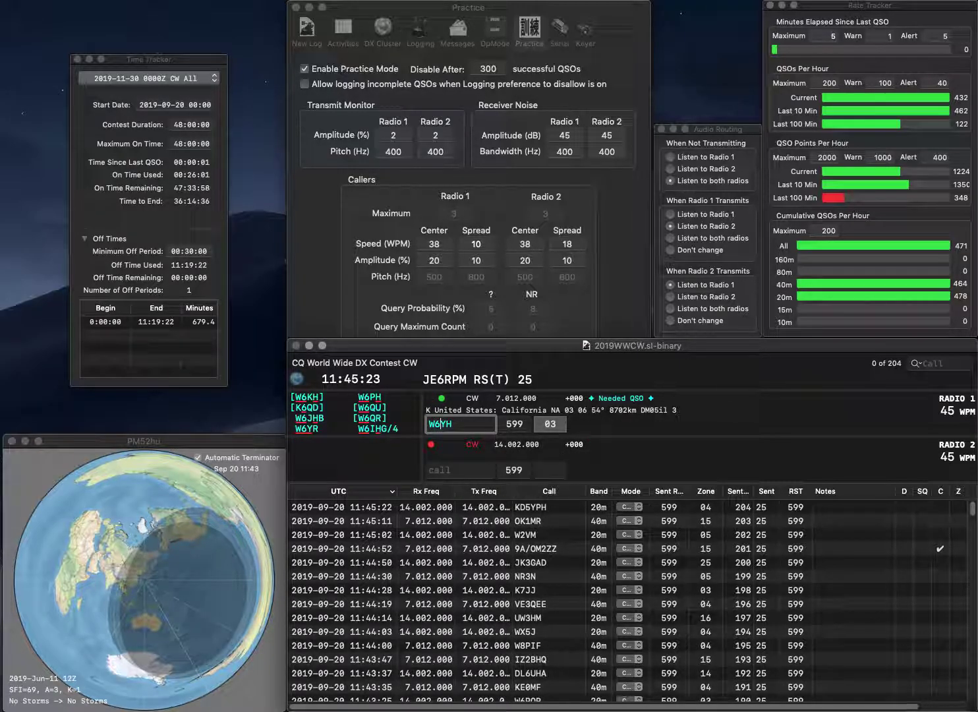
Correct the Radio 1 call to W6KH
key(Delete)
text(K)
key(Return)
Enter IT9BDM on Radio 2, and log the W6KH contact on Radio 1 and the IT9BDM contact on Radio 2
text(IT9)
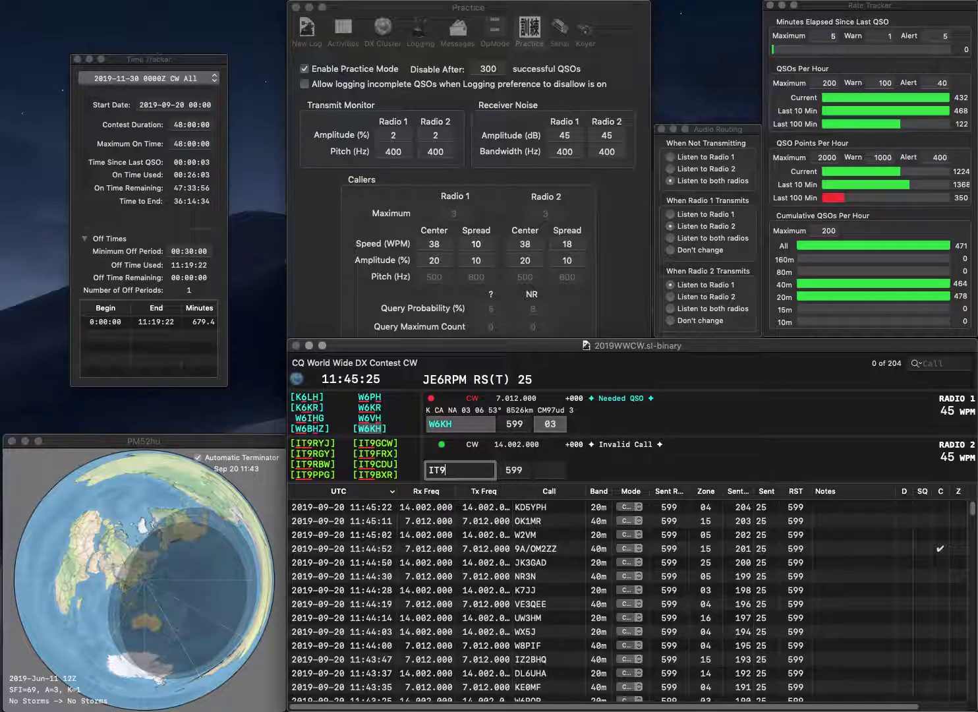
text(DDM)
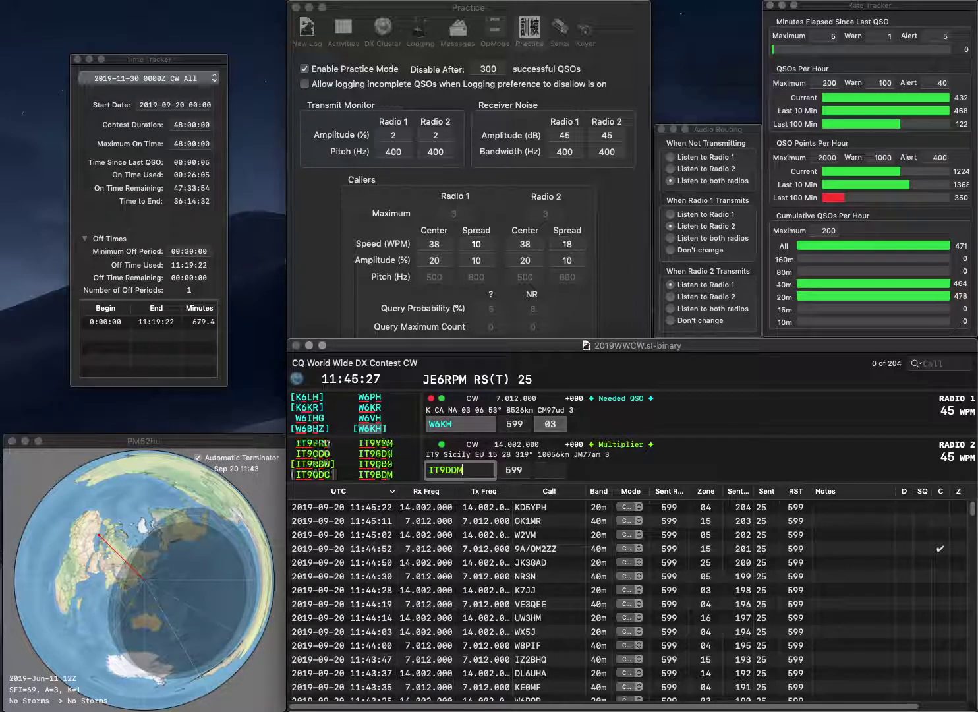
key(BackSpace)
text(B)
key(Return)
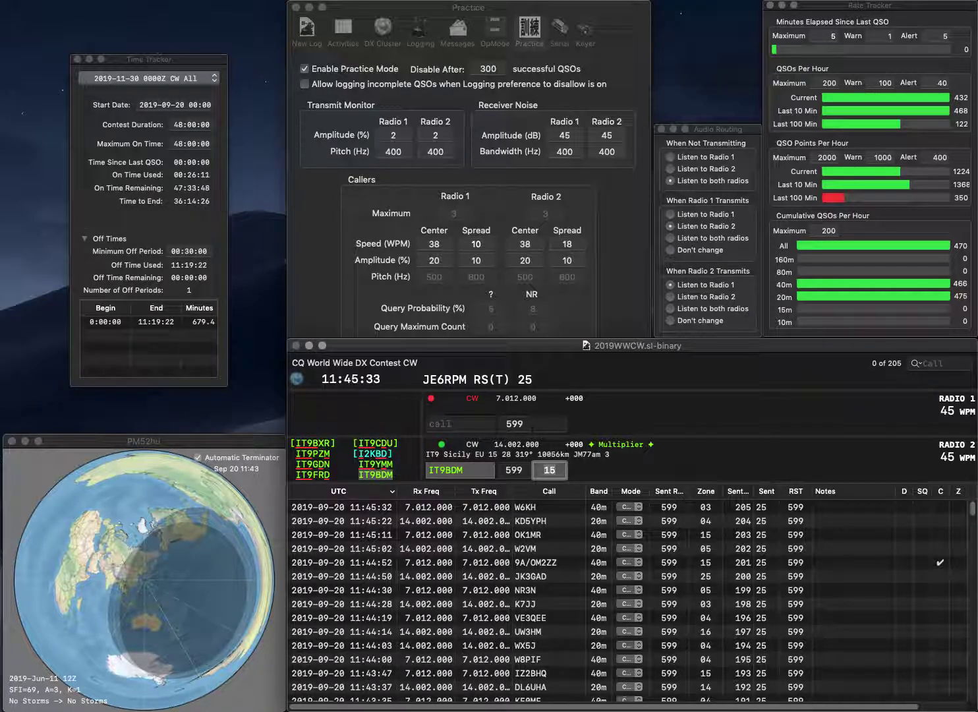
key(Return)
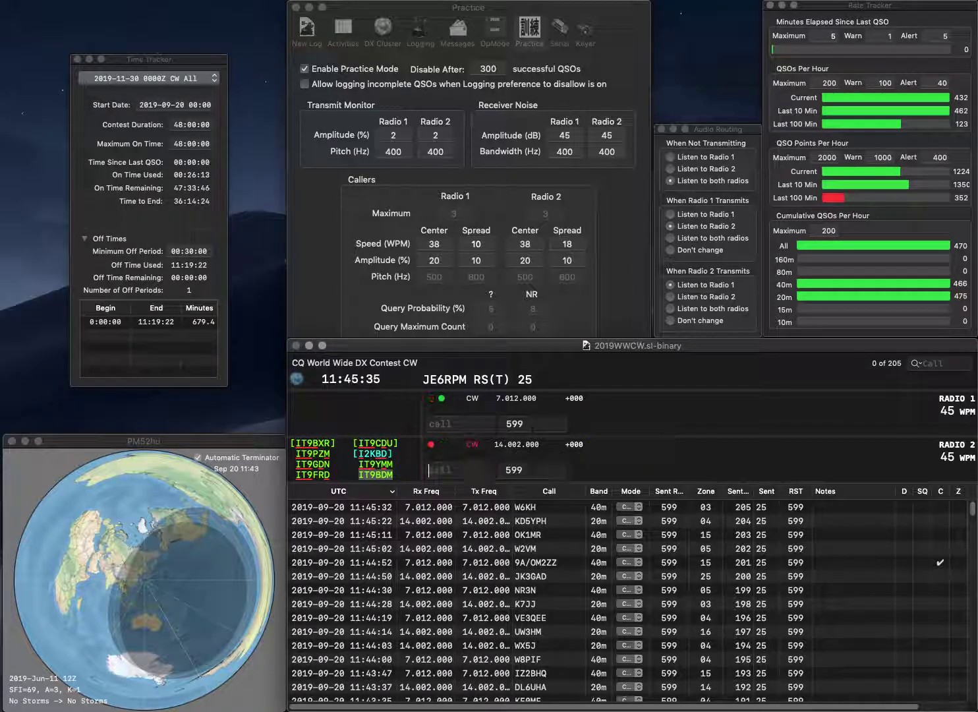
text(IRW)
key(Return)
text(EA3DU)
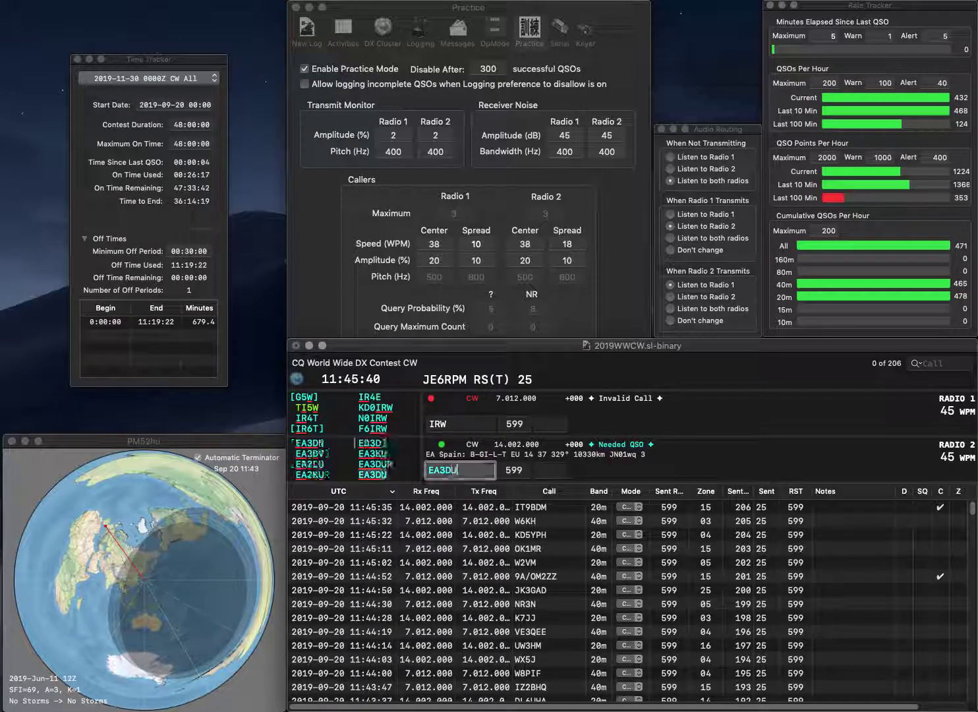
key(Return)
text(F6)
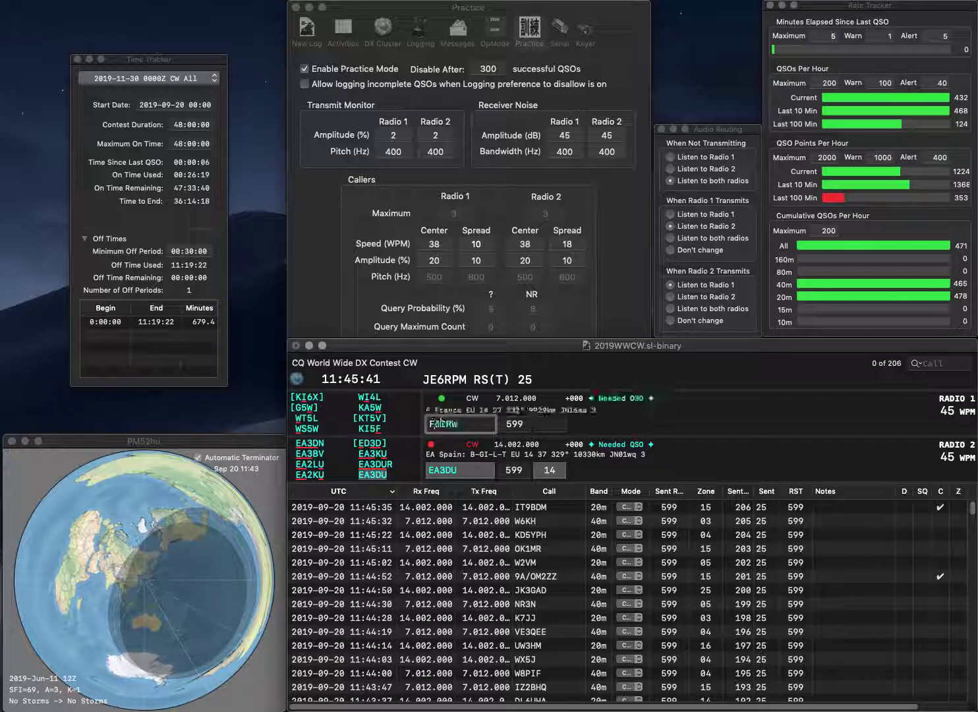
key(Return)
key(Tab)
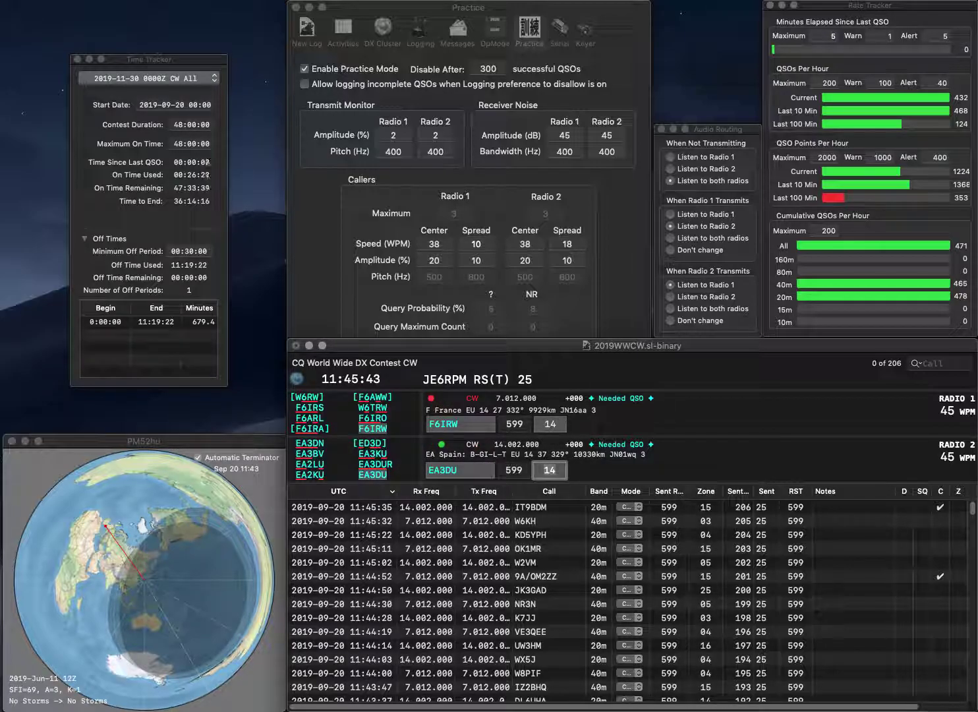
key(Return)
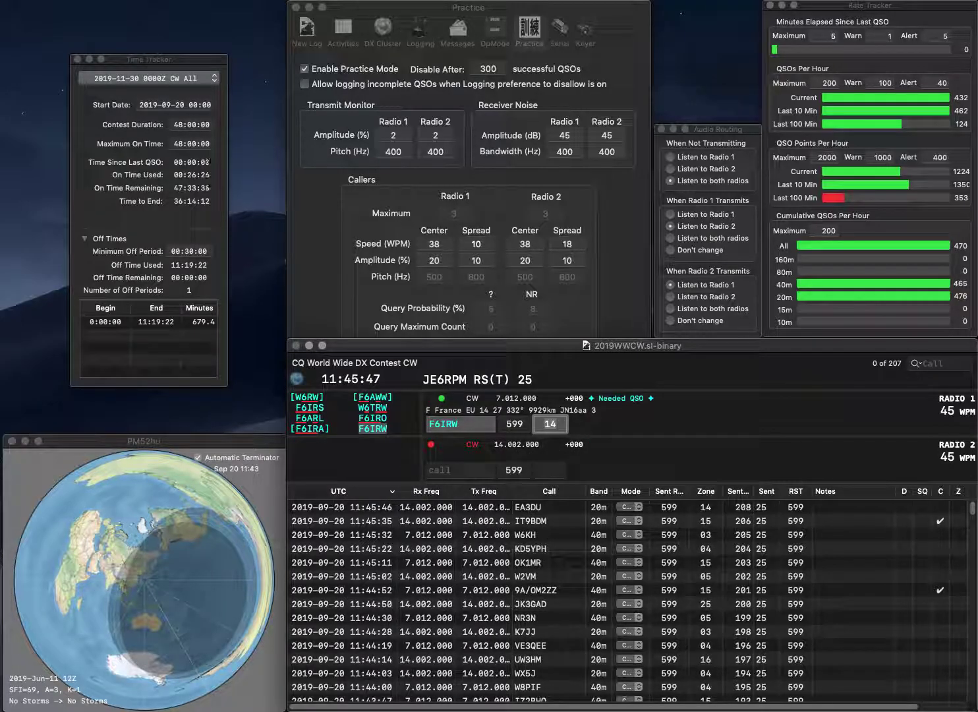
key(Return)
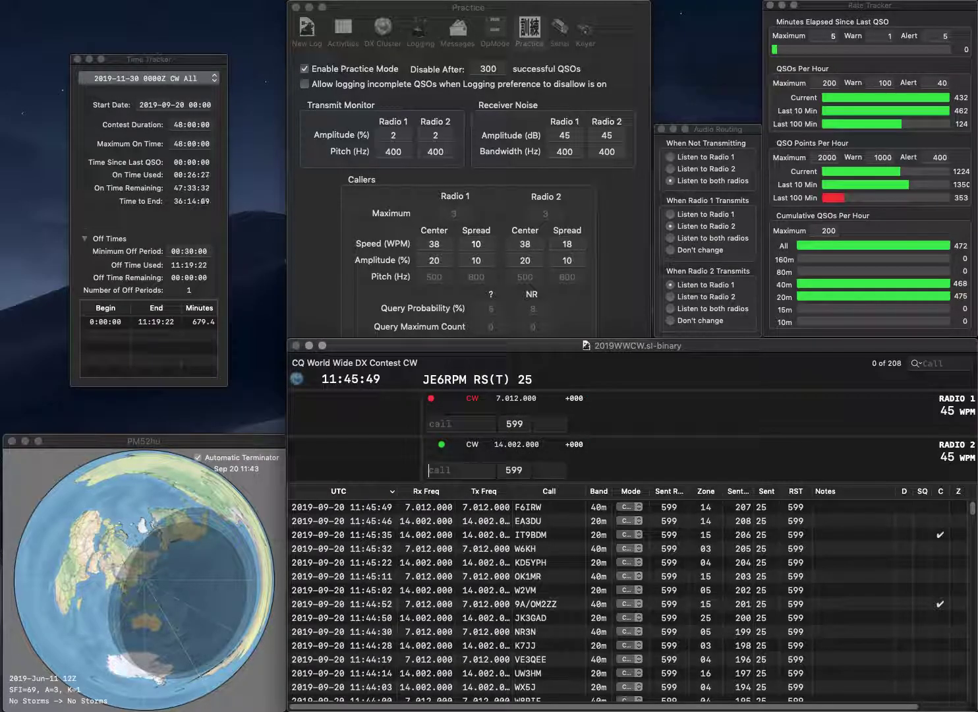
text(WD8RIF)
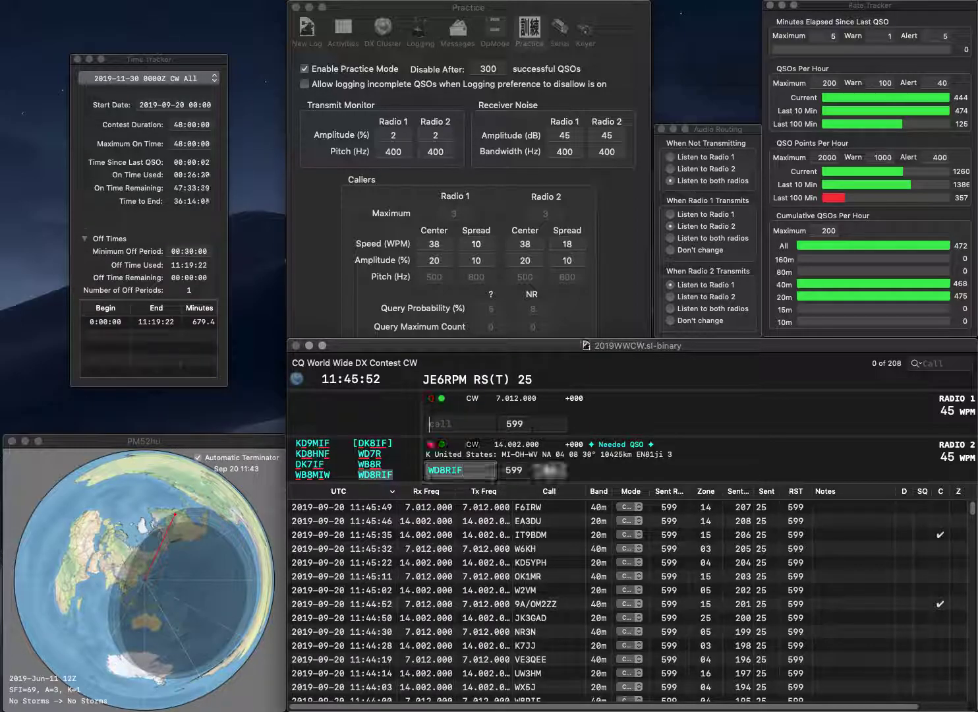
key(Return)
text(HWO)
text(PE1)
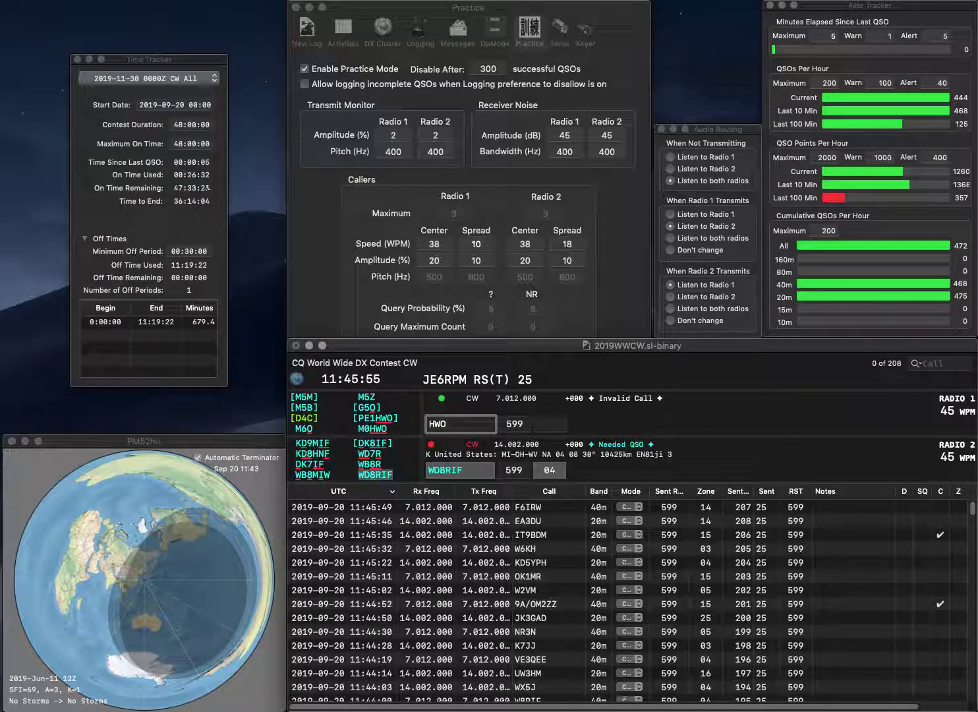
key(Return)
key(Tab)
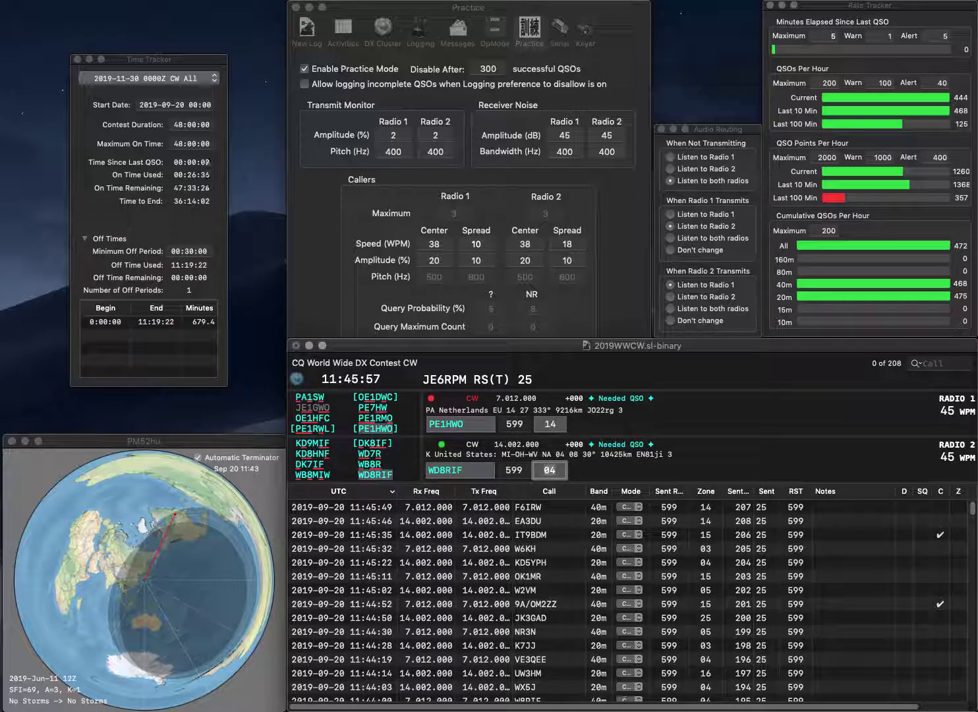
key(Return)
key(Tab)
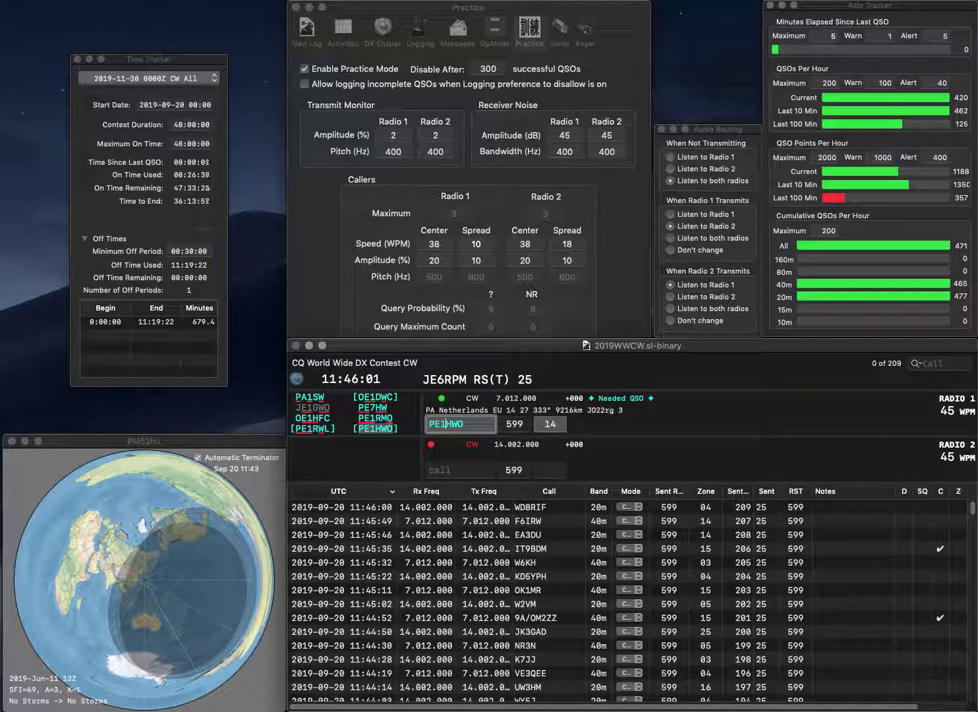
key(BackSpace)
key(BackSpace)
key(BackSpace)
text(M0)
key(Return)
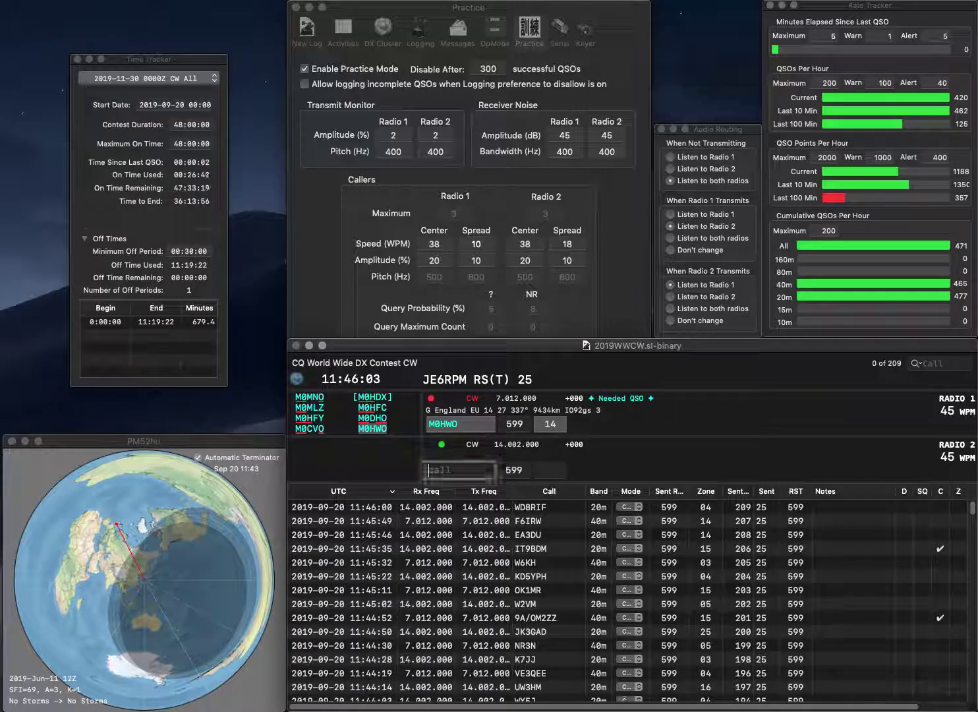
text(JA8FFM)
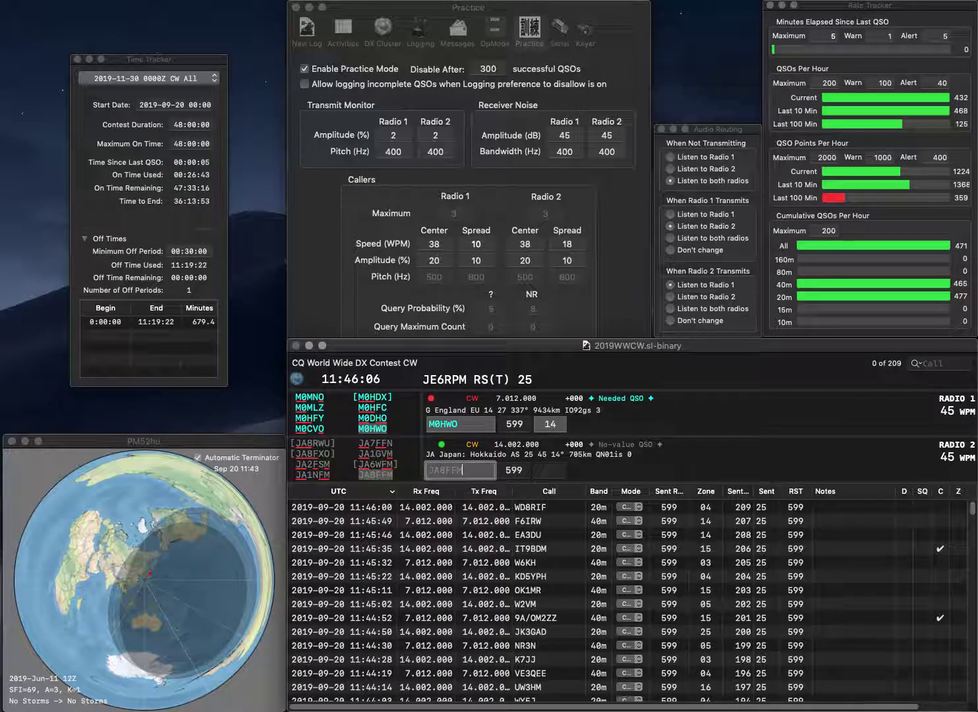
key(Return)
key(Tab)
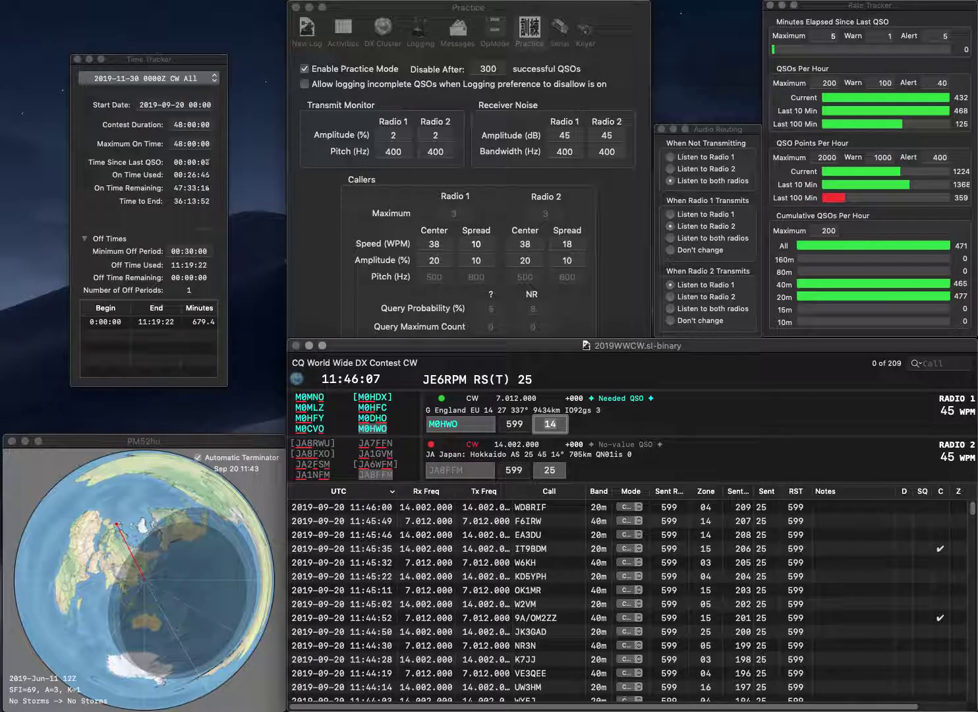
key(Return)
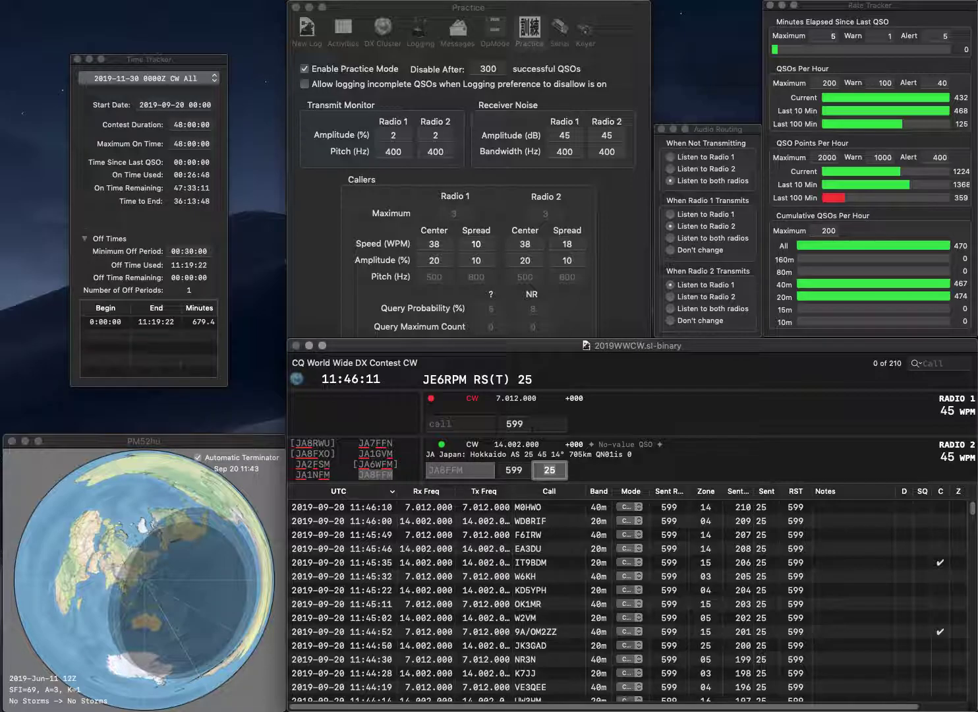
key(Return)
Enter R0LL on Radio 1 and K2HRO on Radio 2, and log both contacts
text(R0LL)
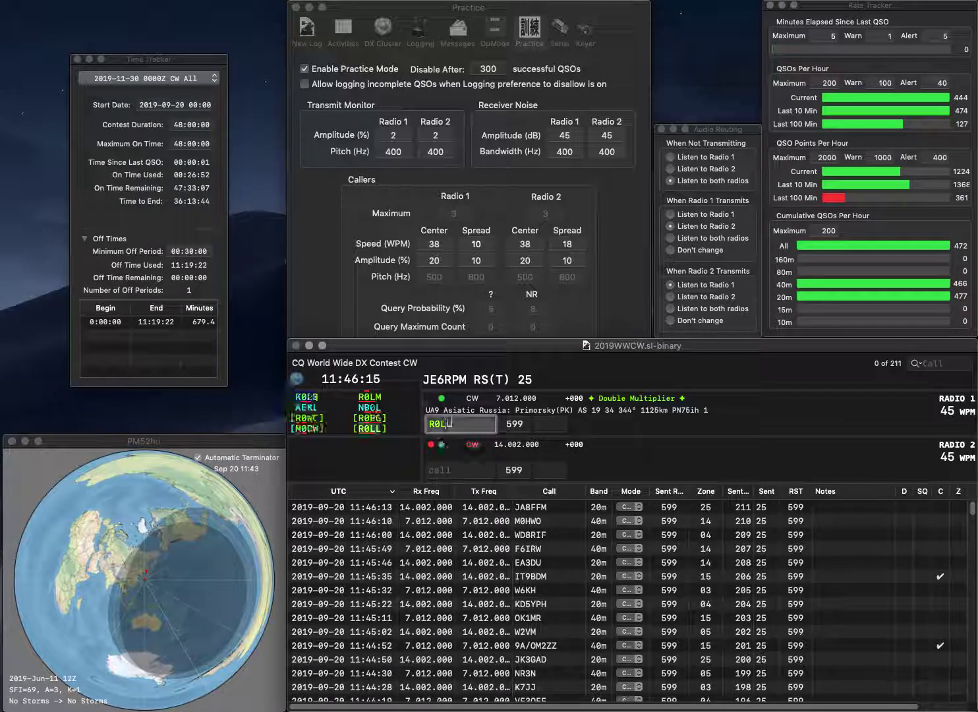
key(Return)
text(K2HRO)
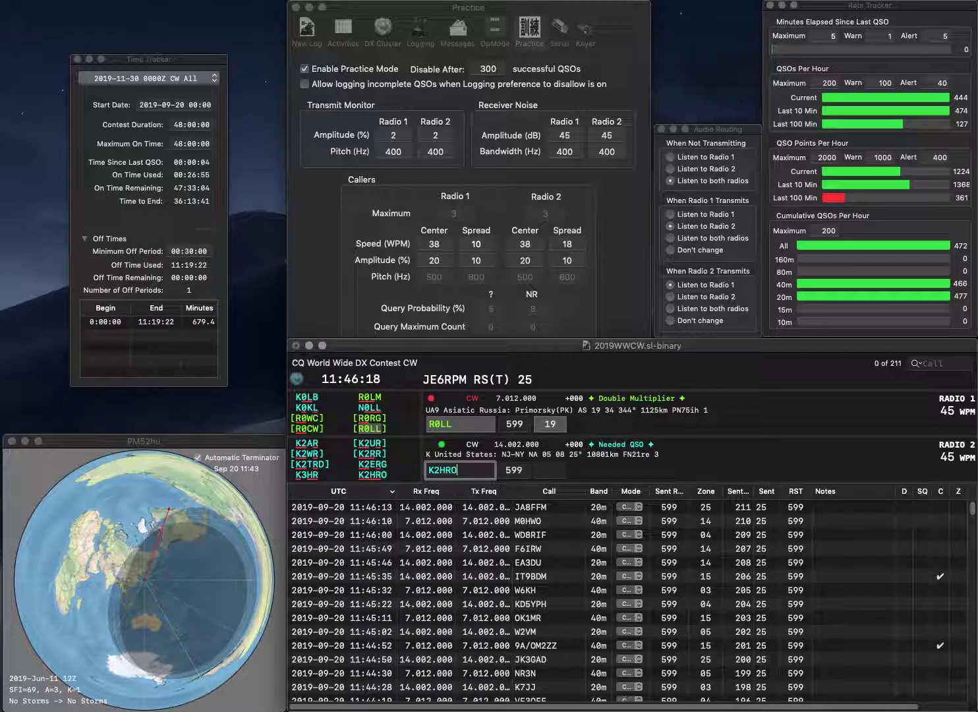
key(Return)
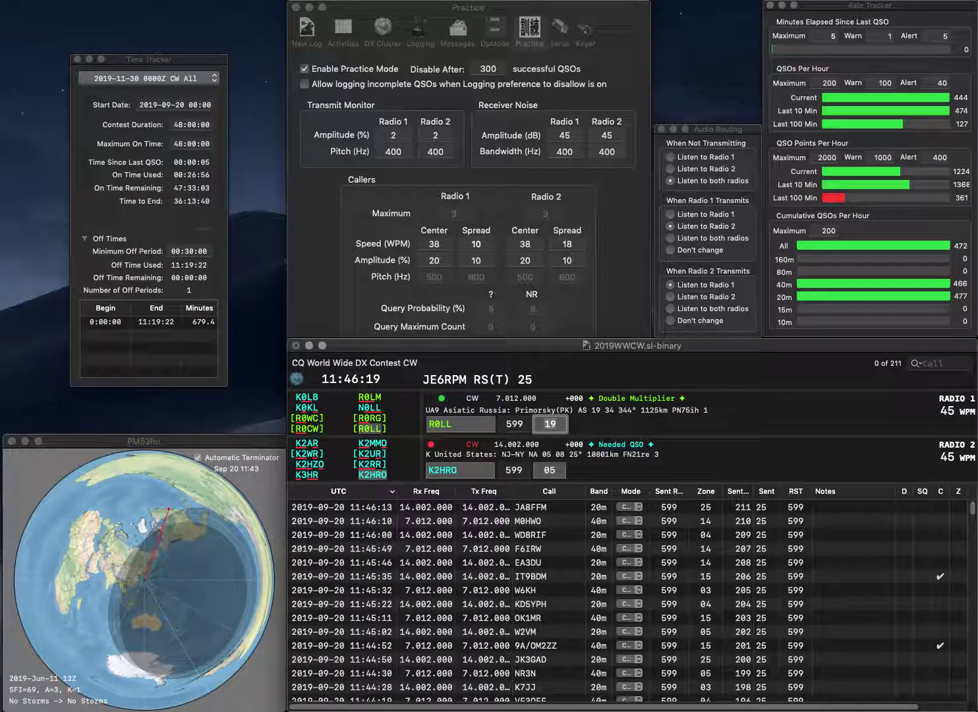
key(Return)
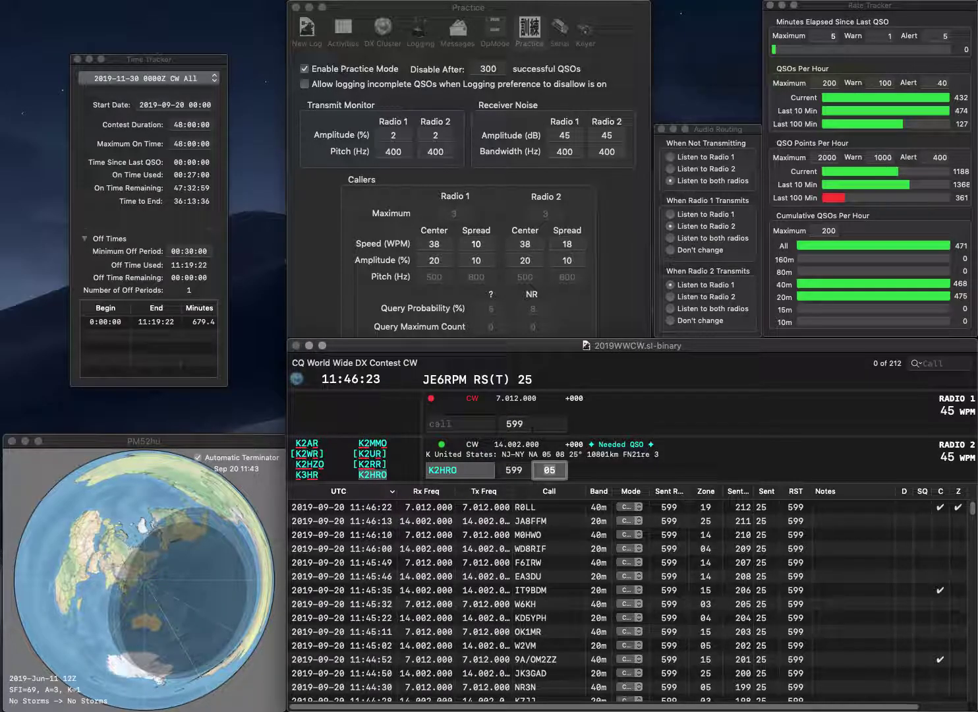
key(Return)
text(W)
text(B9LB)
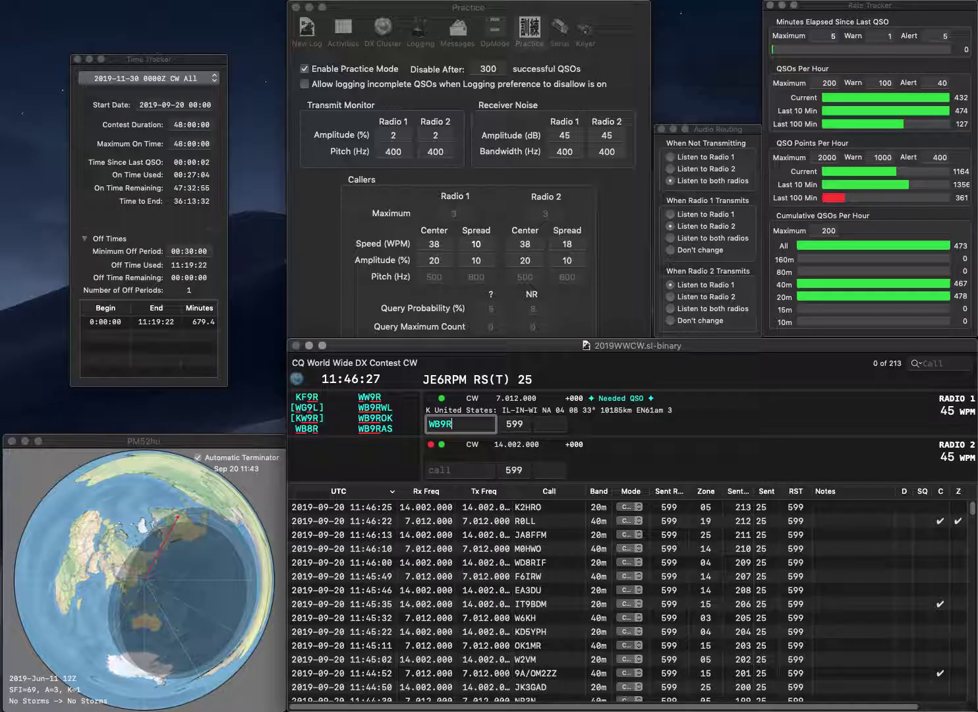
text(T)
key(Return)
text(3C)
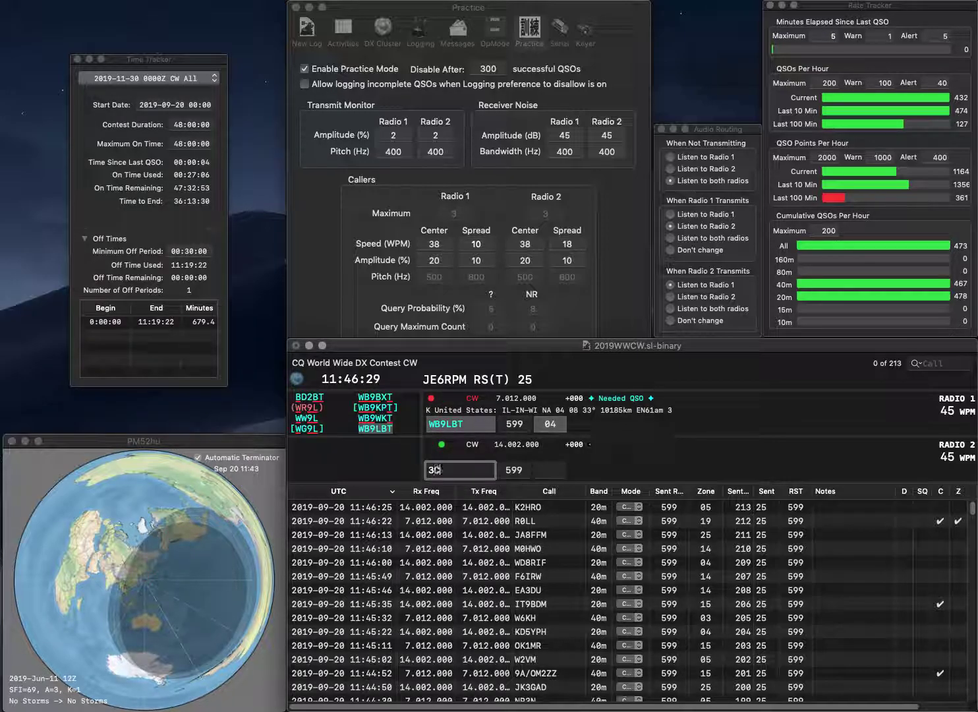
text(SK)
key(Return)
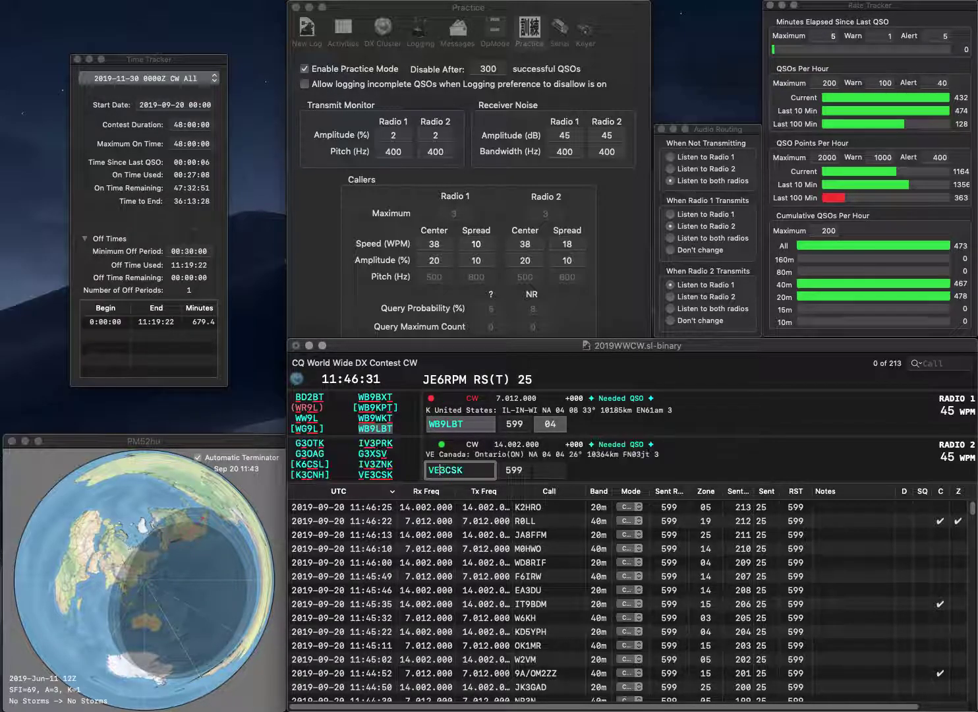
key(space)
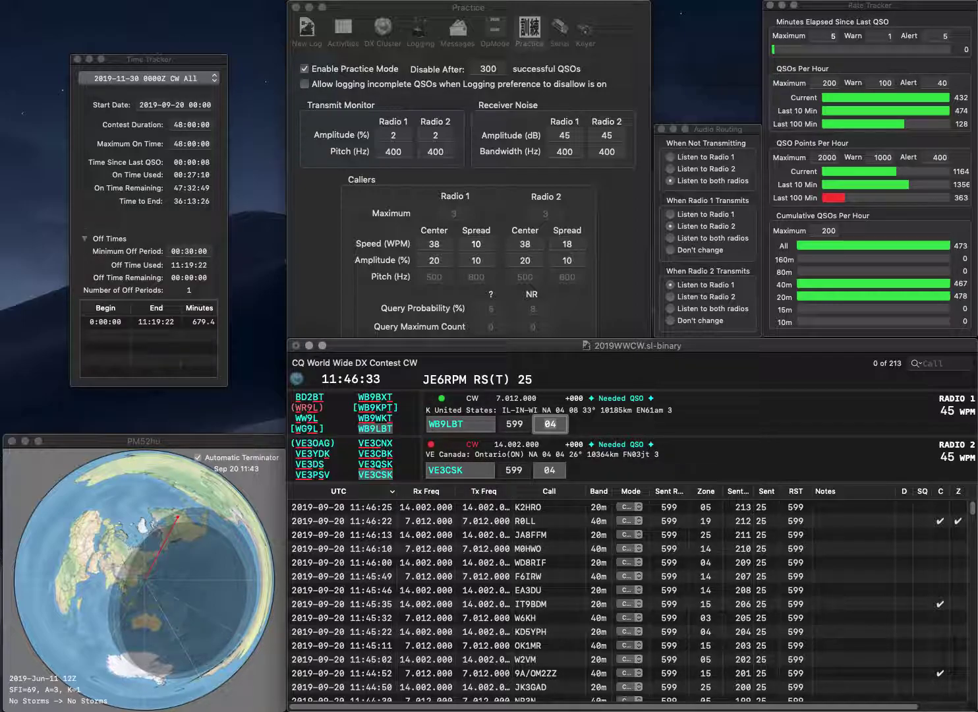
key(Return)
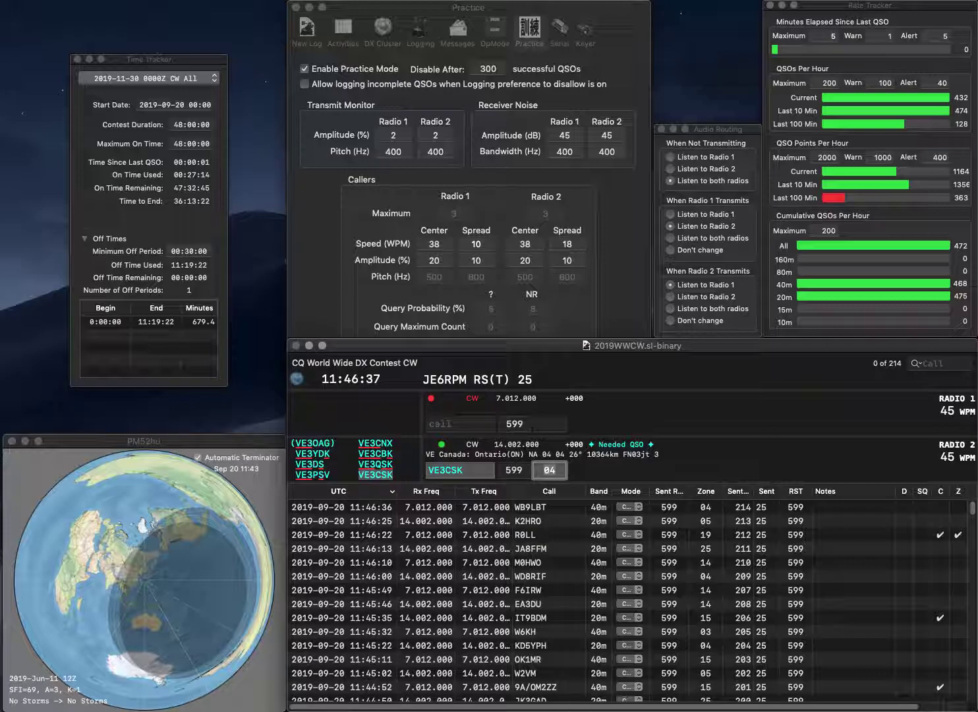
key(Return)
Enter DL4A on Radio 1 and W4UK on Radio 2
text(DL4A)
key(Return)
text(W4UK)
key(Return)
key(space)
key(Return)
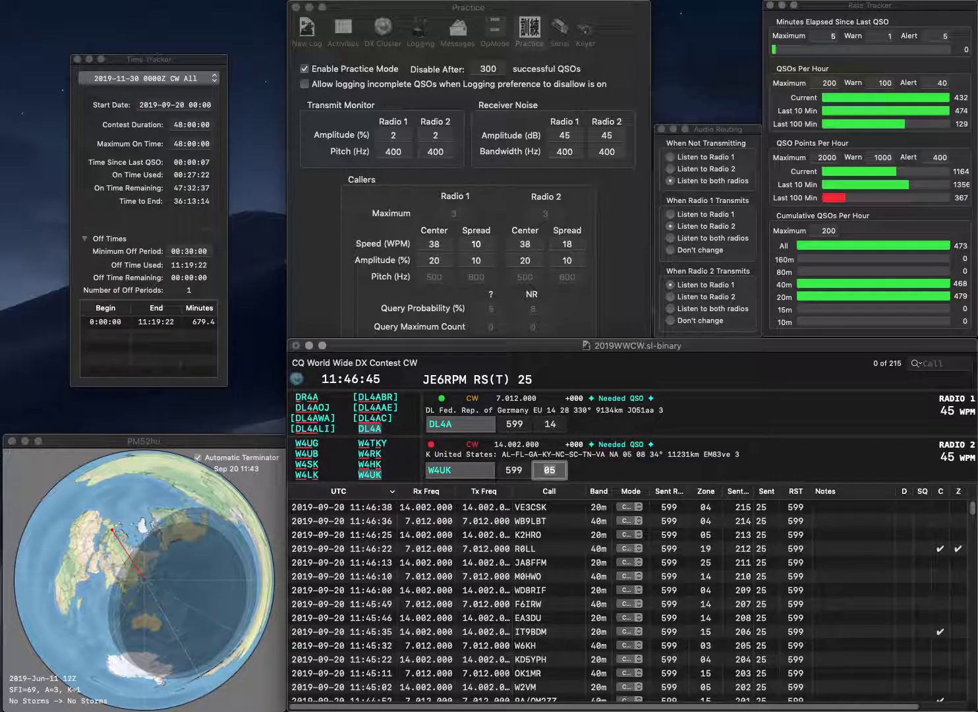
key(Return)
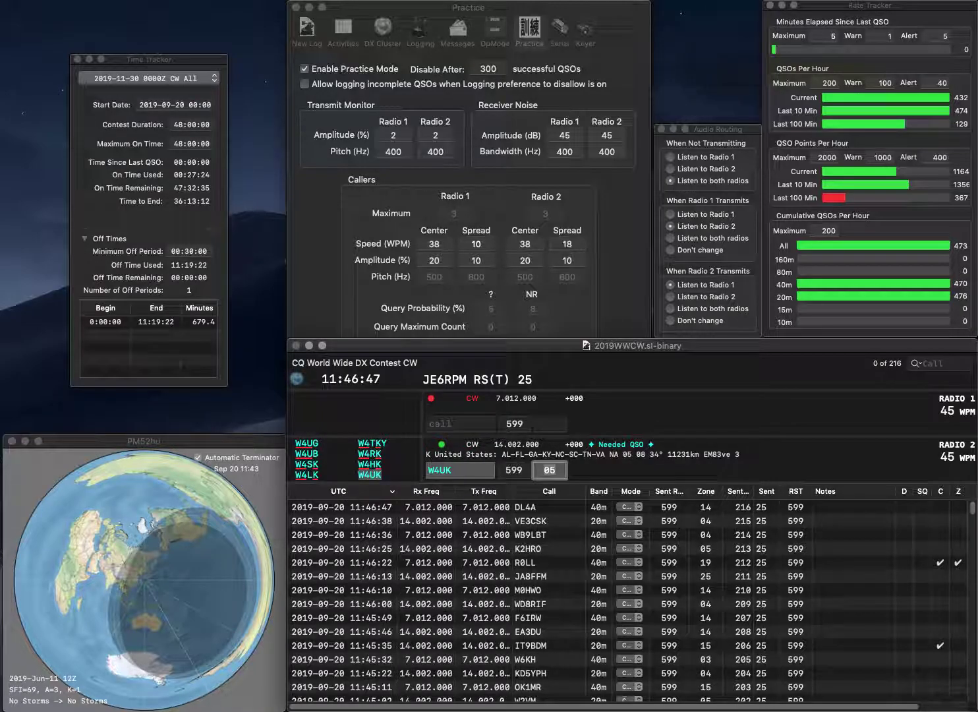
key(Return)
text(JA2PFQ)
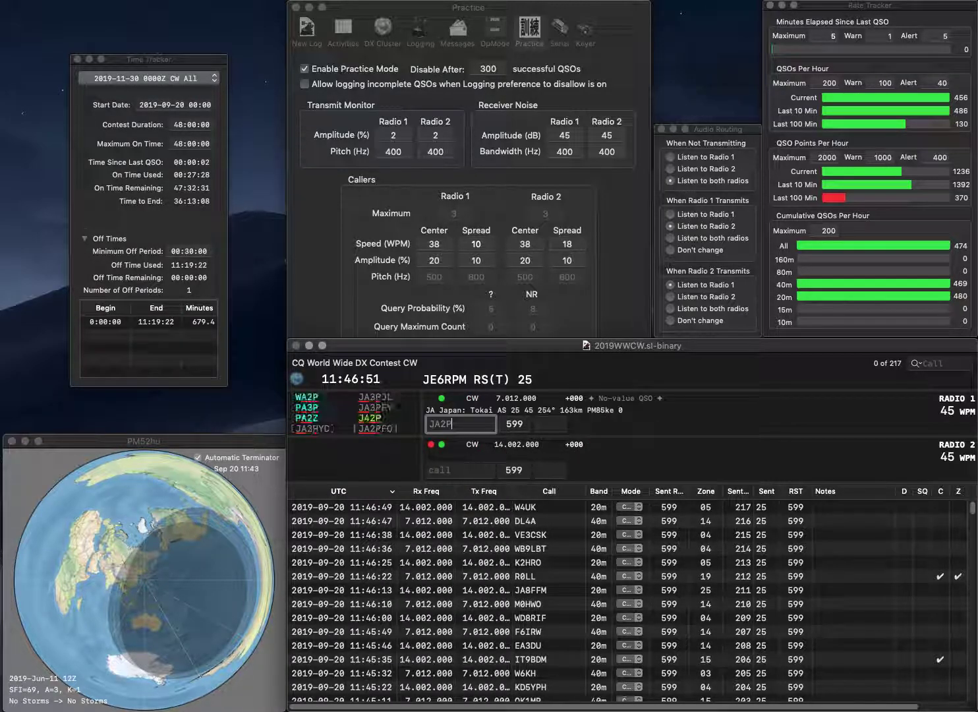
key(Return)
text(4C)
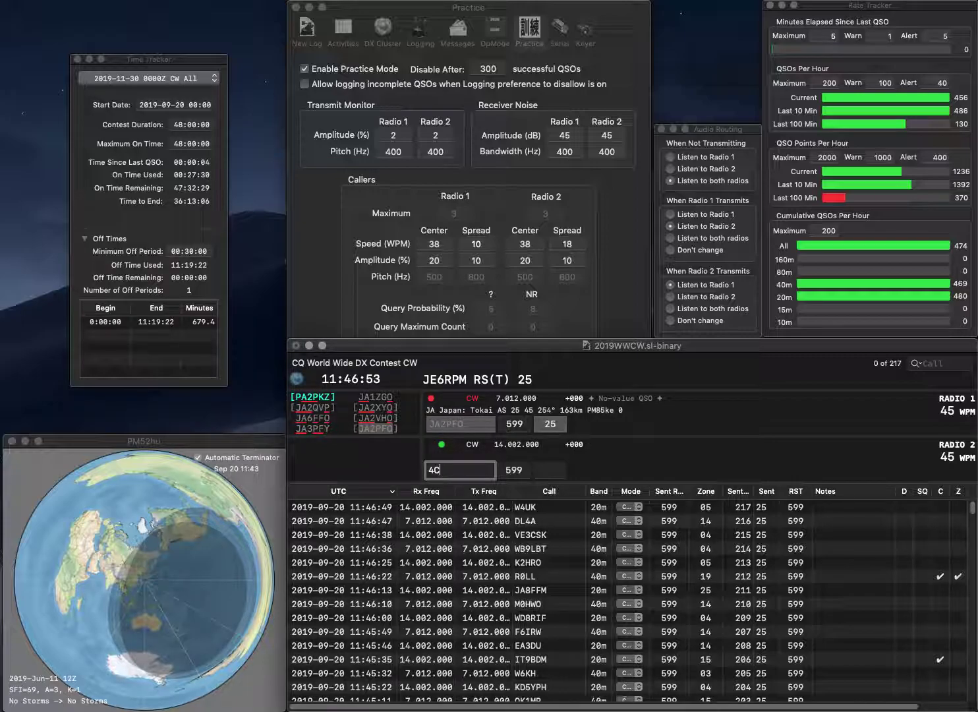
text(WZ)
key(ctrl+a)
text(N)
key(Return)
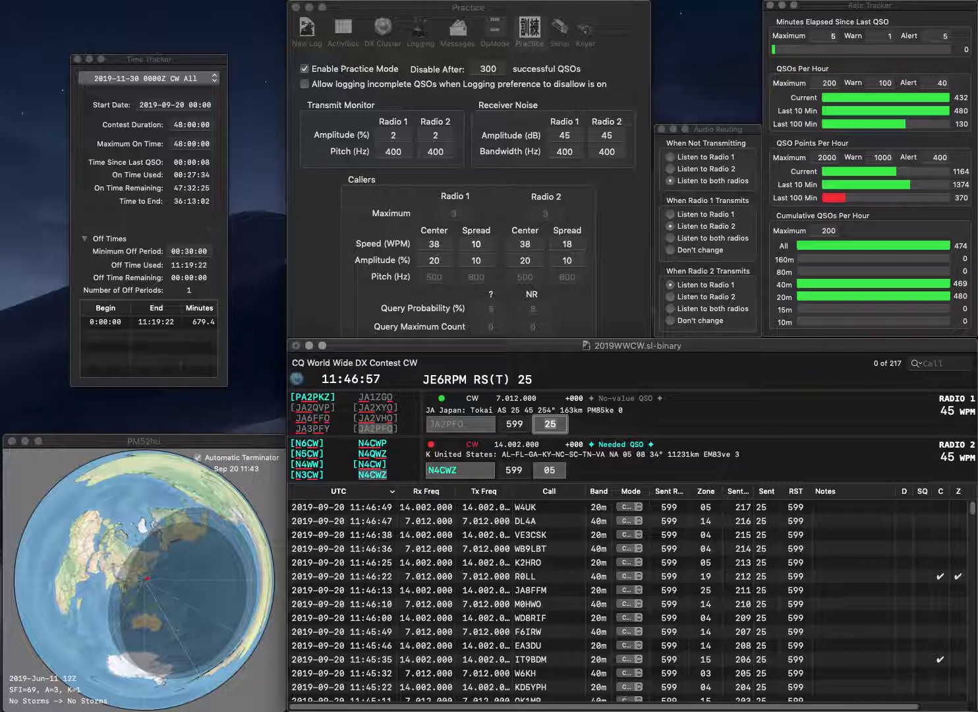
key(Return)
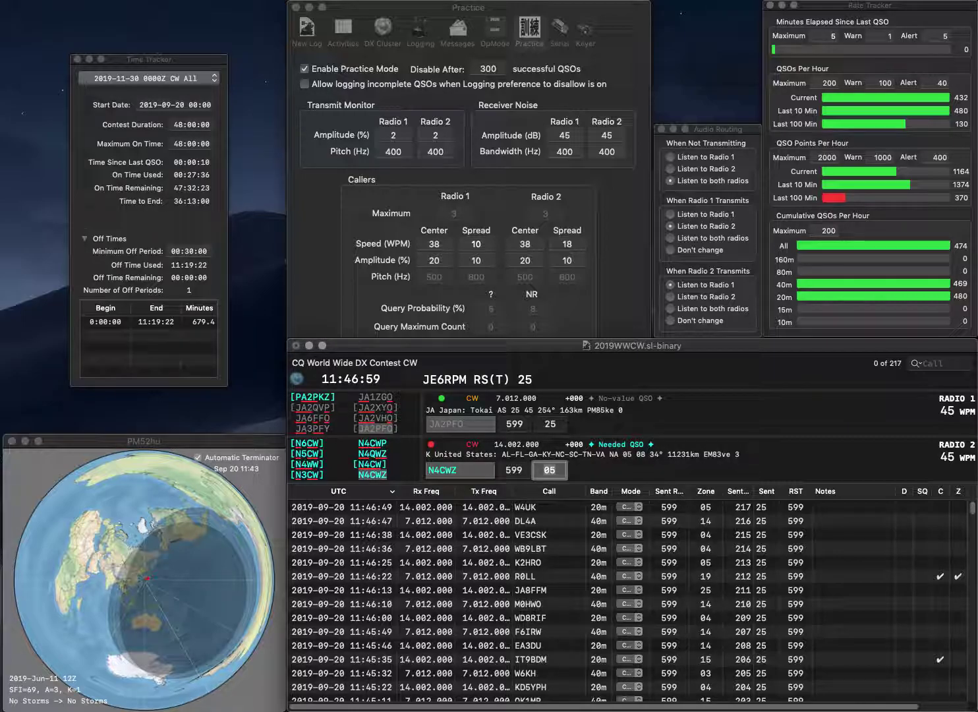
key(Return)
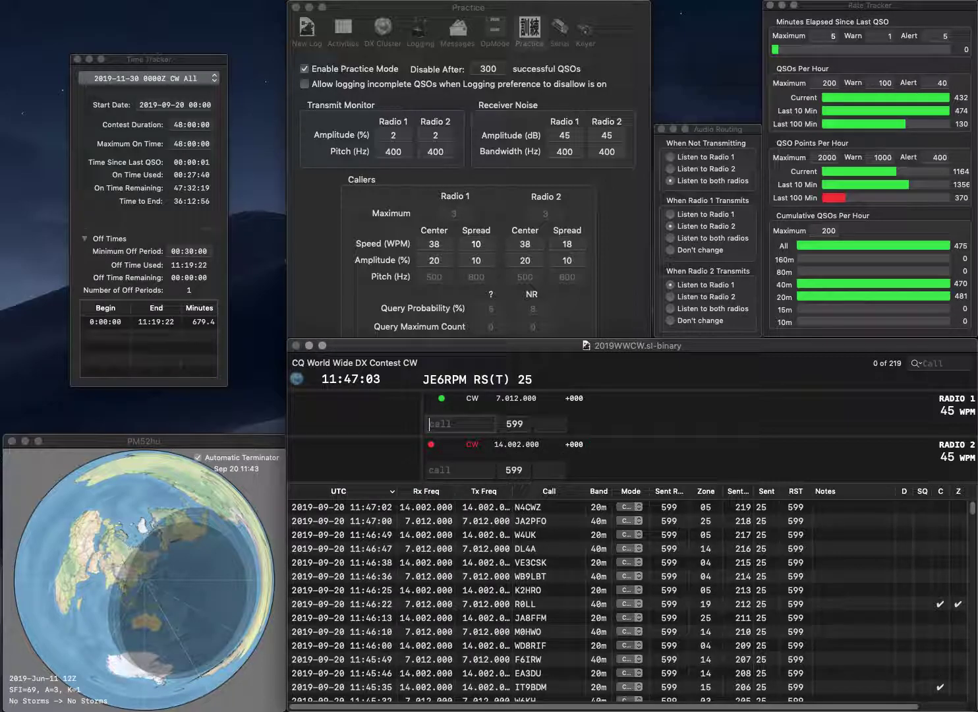
Enter the partial call VUW on Radio 1 and the partial call 7S on Radio 2
text(VUW)
key(Return)
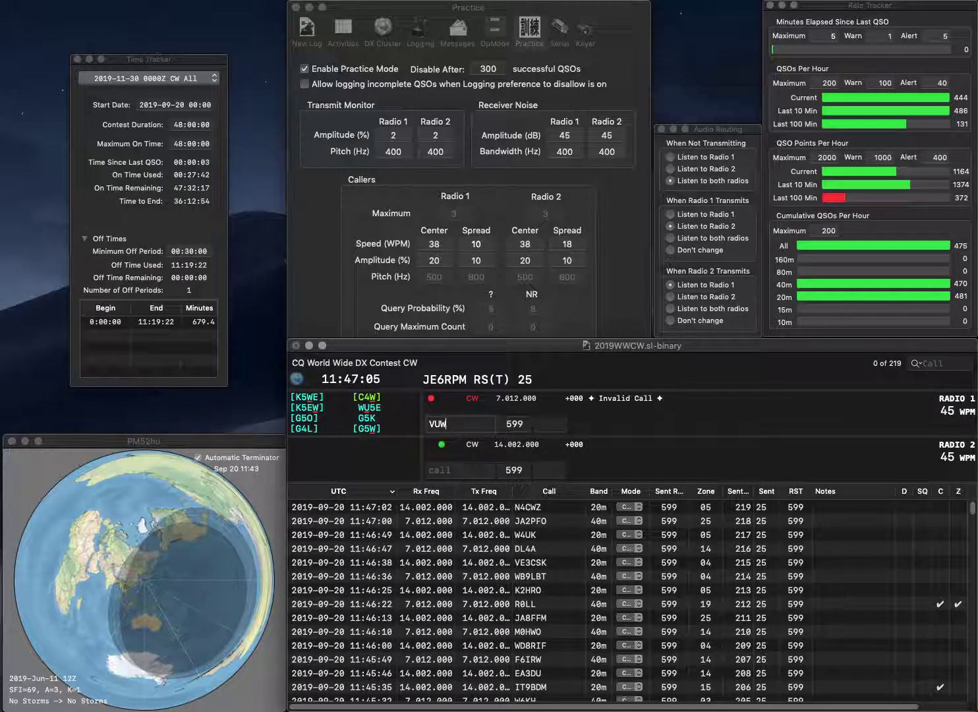
text(7S)
key(Return)
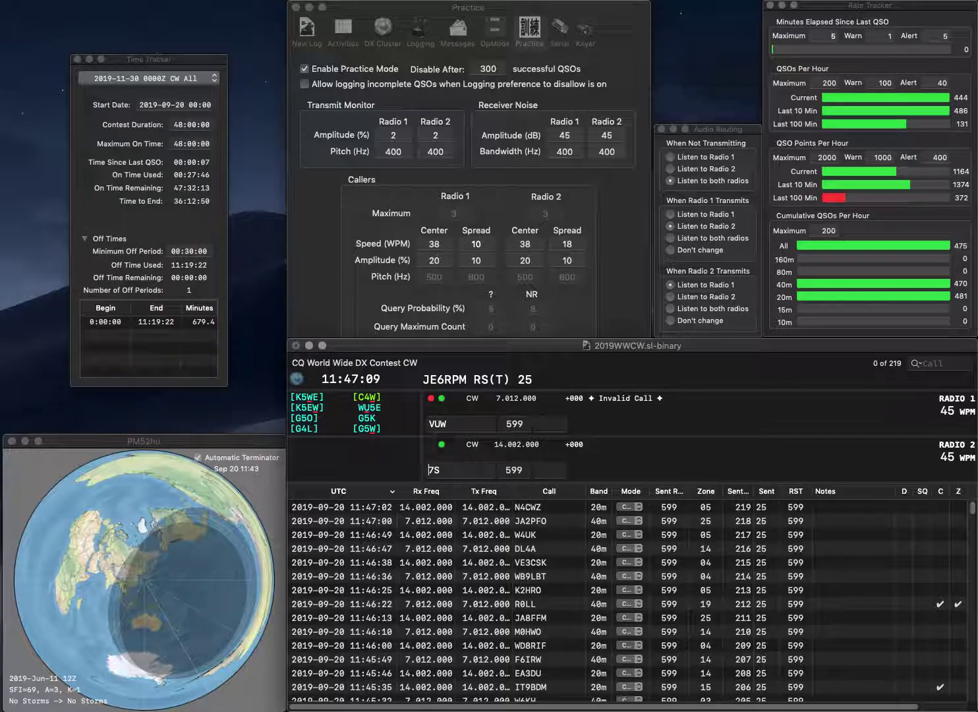
Correct the Radio 1 call to VE3UWC and the Radio 2 call to NL7S, and log both contacts
key(Left)
key(Left)
text(E3UWC)
key(Return)
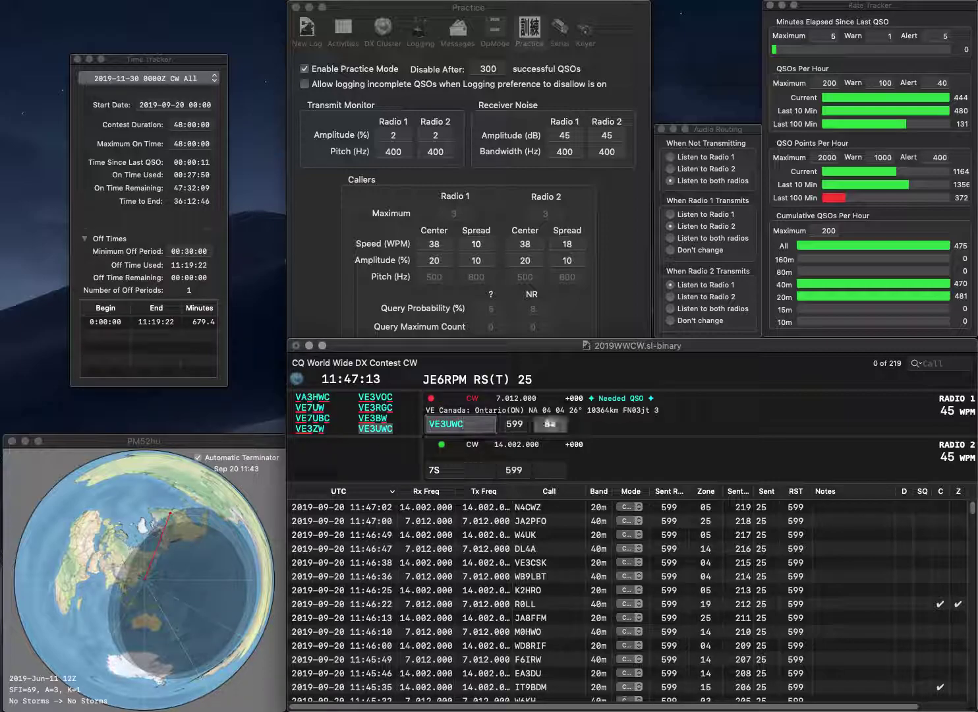
text(NR)
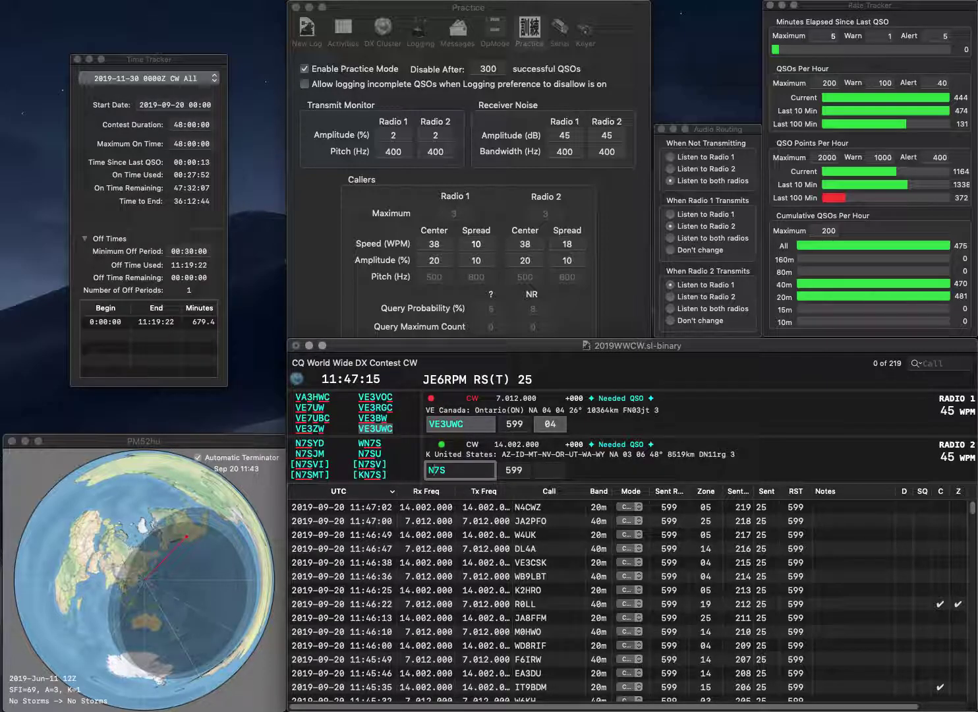
key(BackSpace)
text(L)
key(Return)
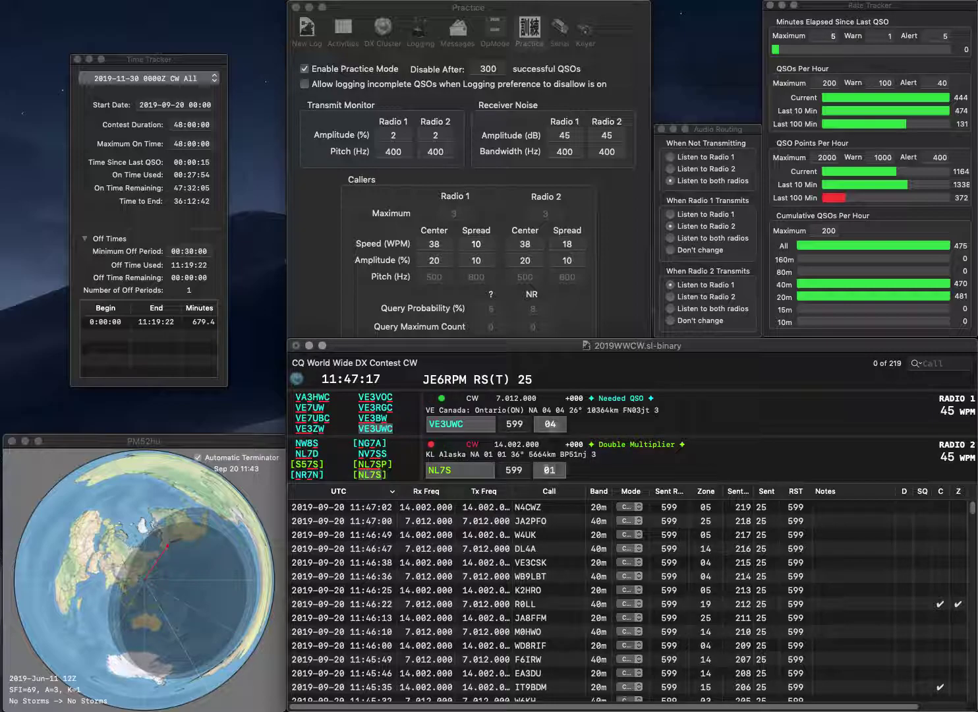
key(Return)
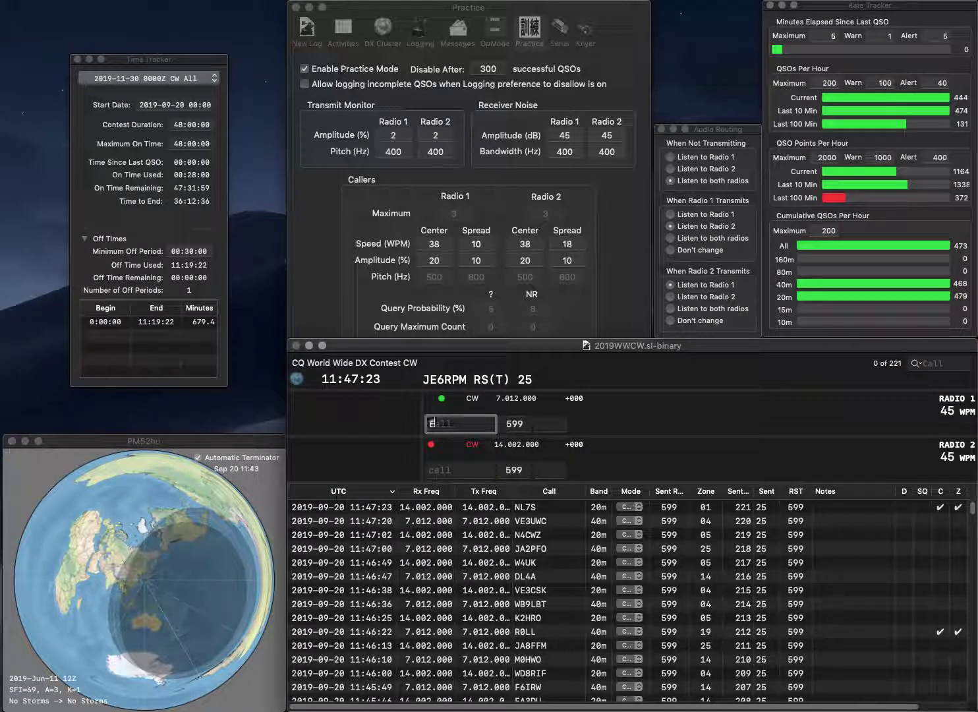
text(3GP)
key(Return)
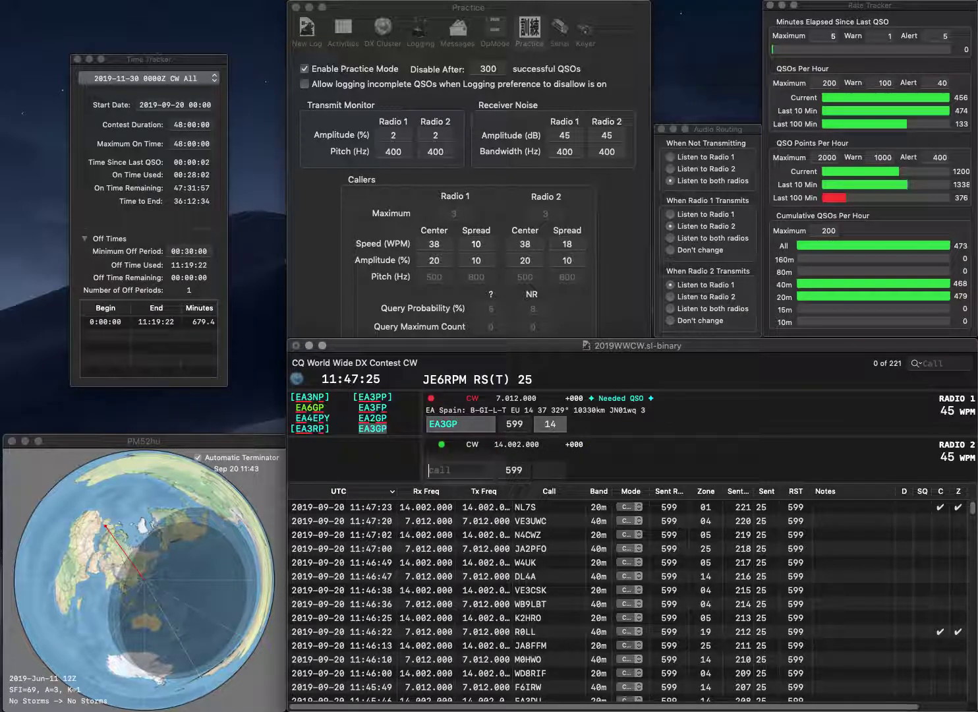
text(K7RRC)
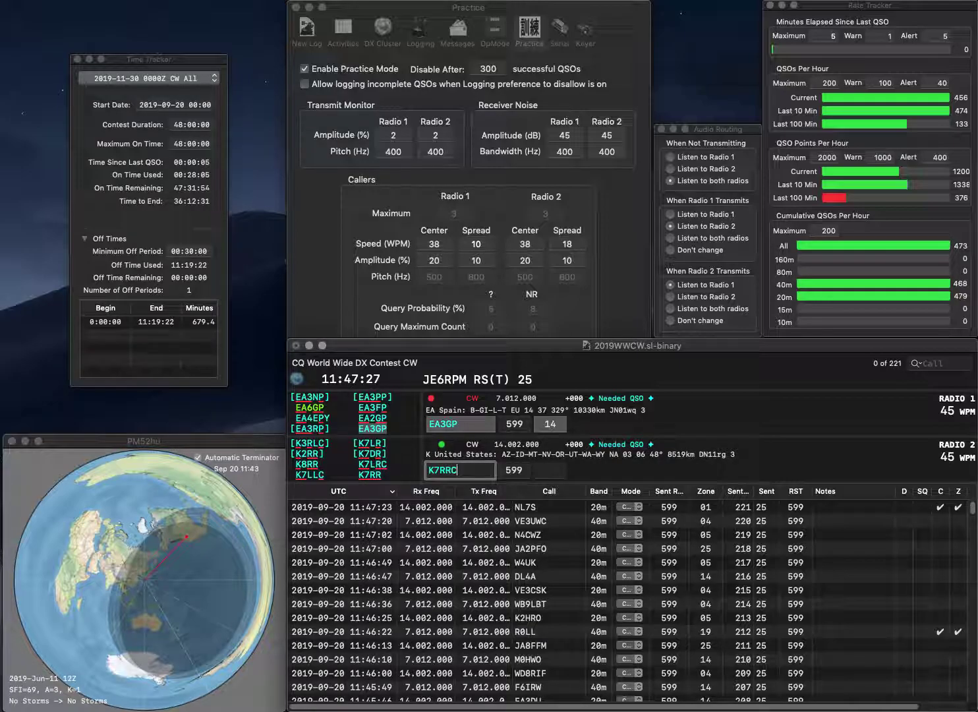
key(Return)
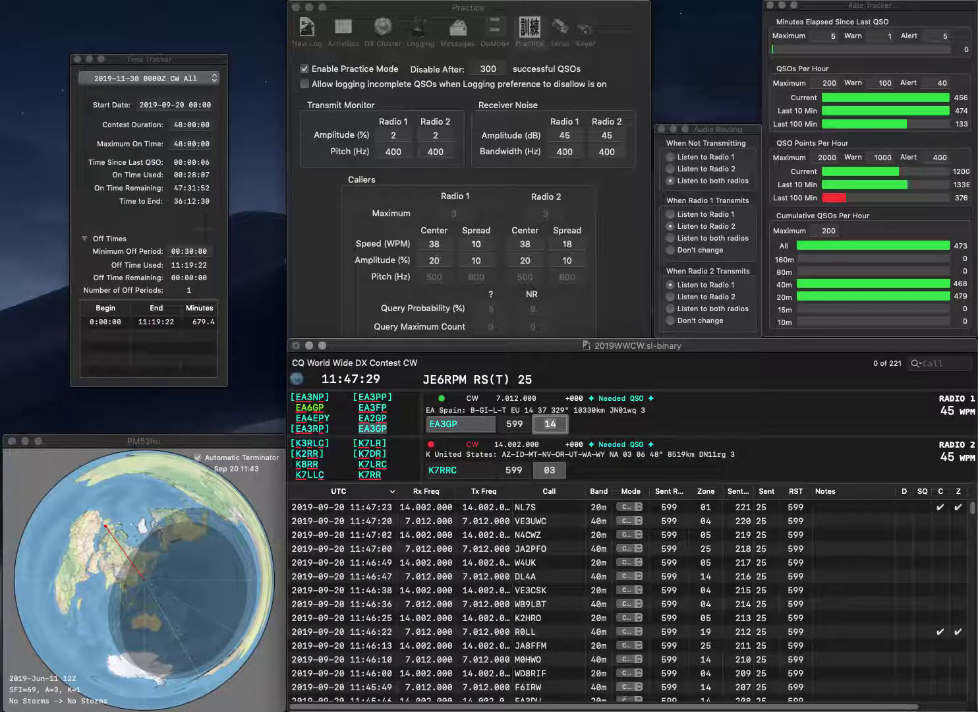
key(Return)
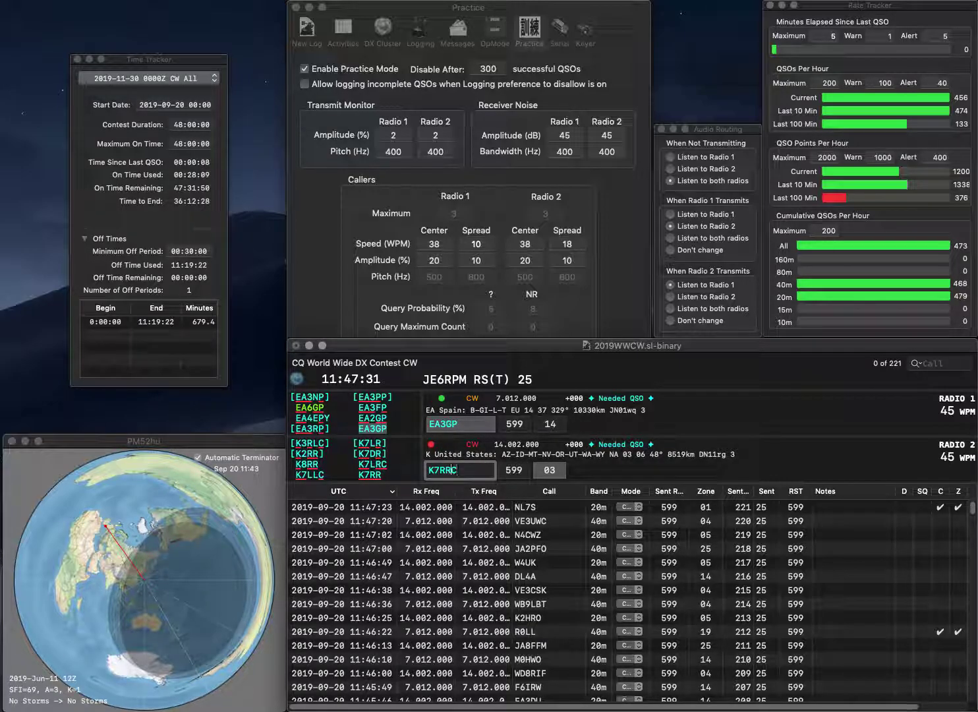
key(BackSpace)
text(L)
key(Return)
text(RN3B)
key(Return)
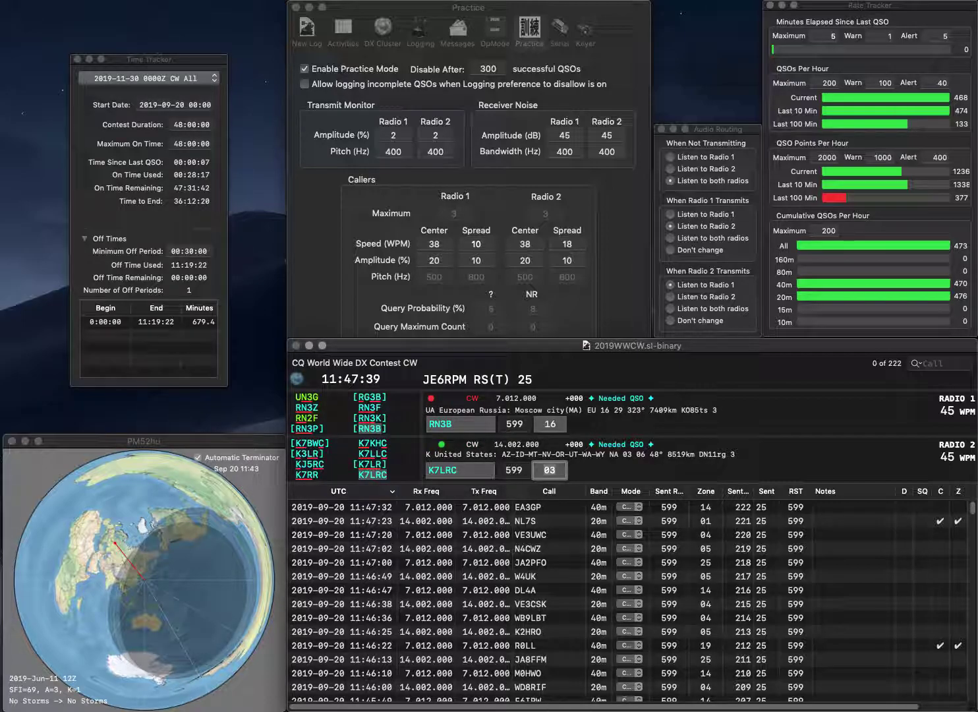
key(Return)
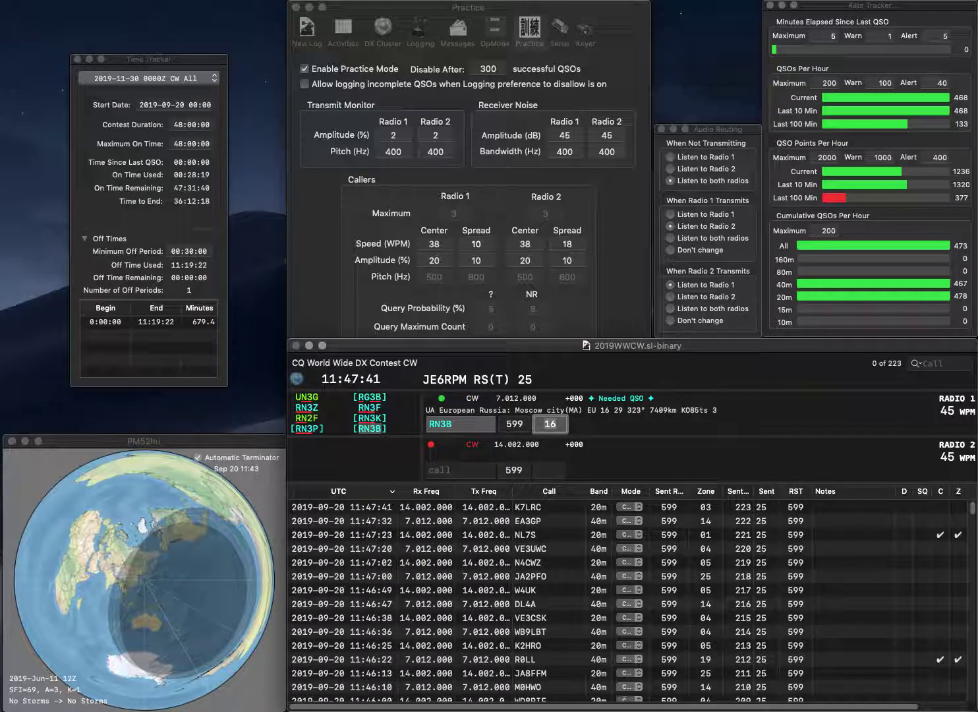
key(Return)
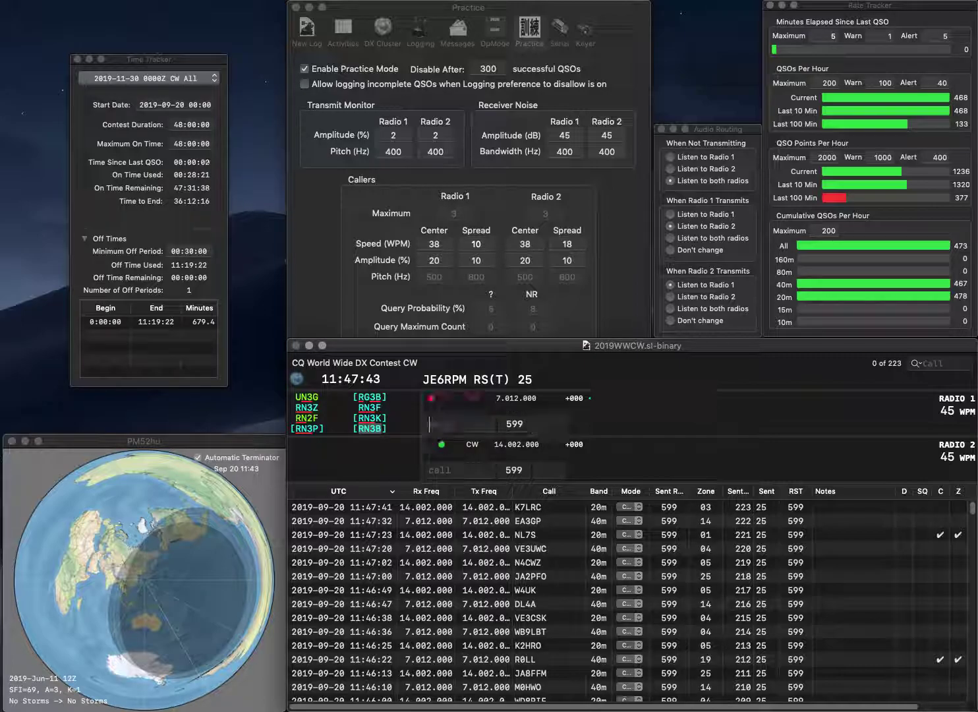
text(K2ANZ)
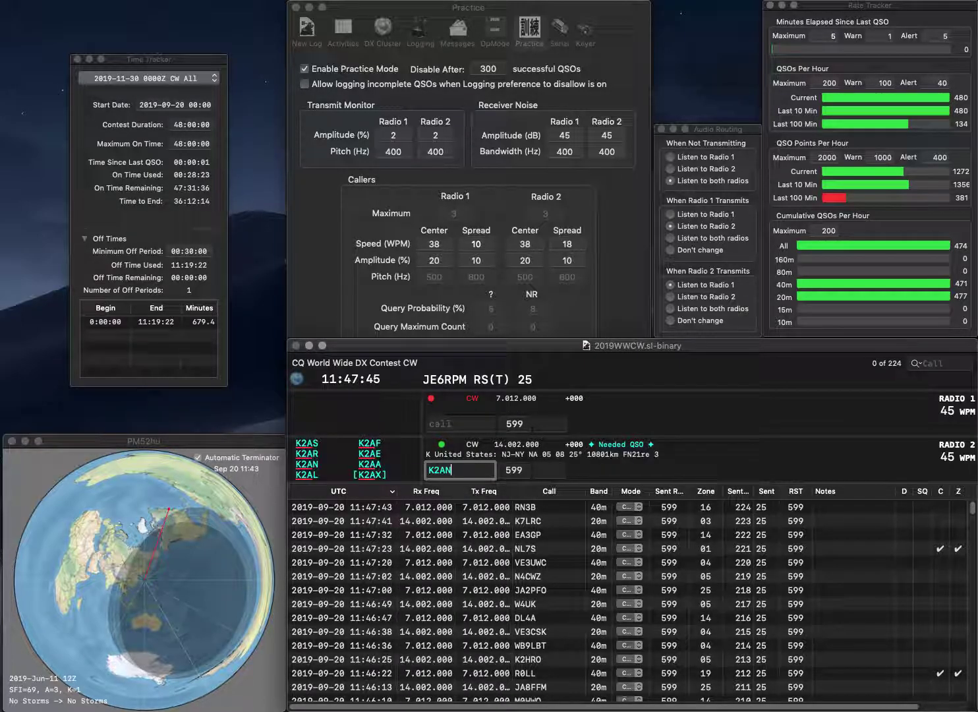
key(Return)
text(N5NA)
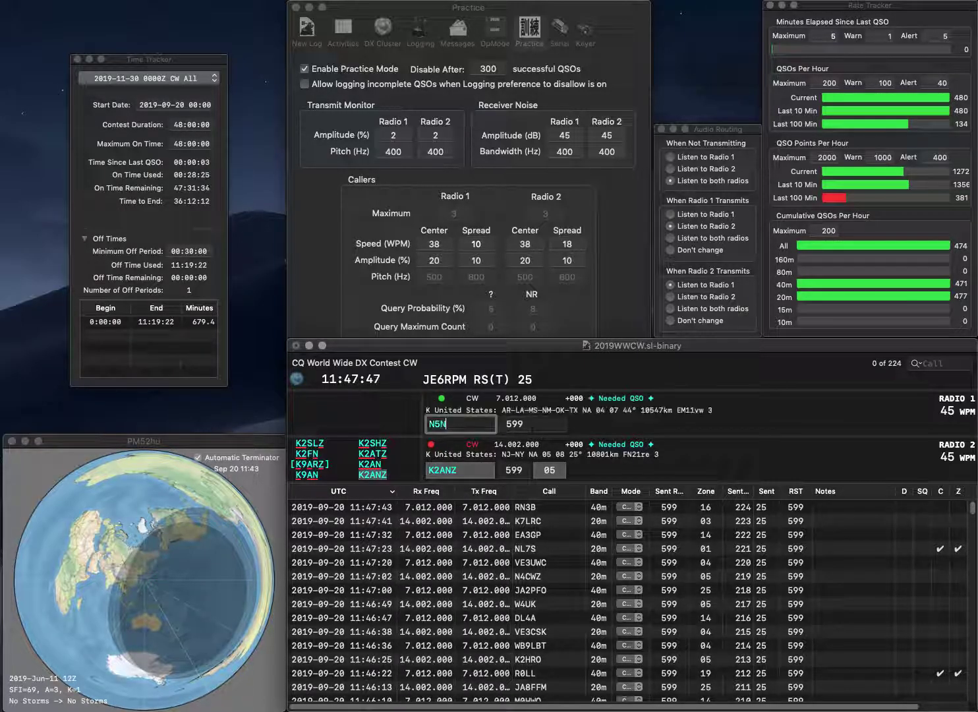
key(Return)
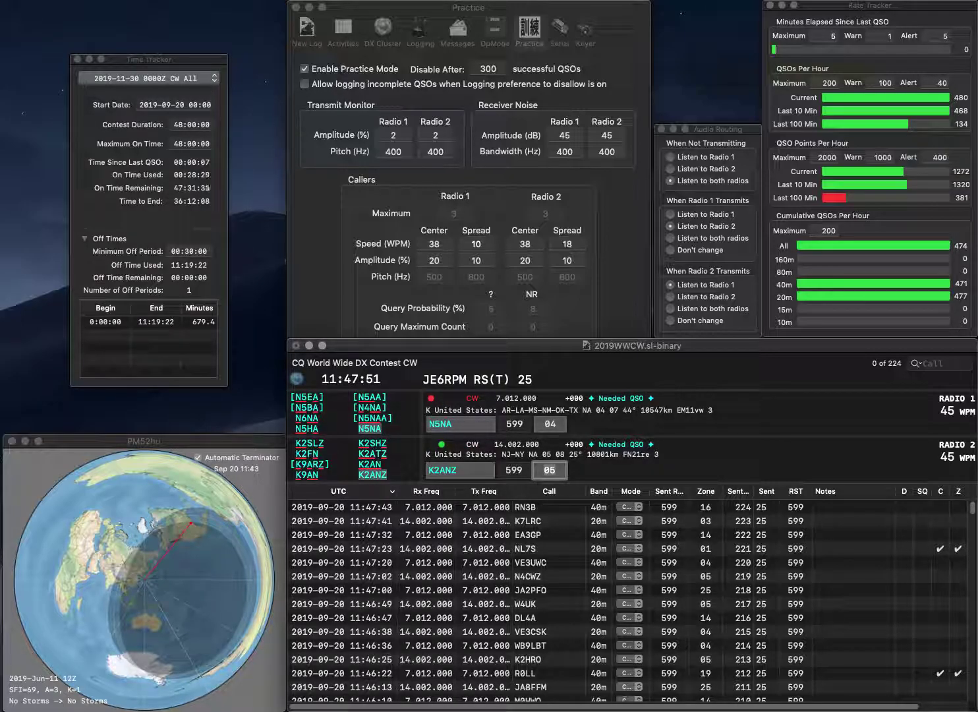
key(Return)
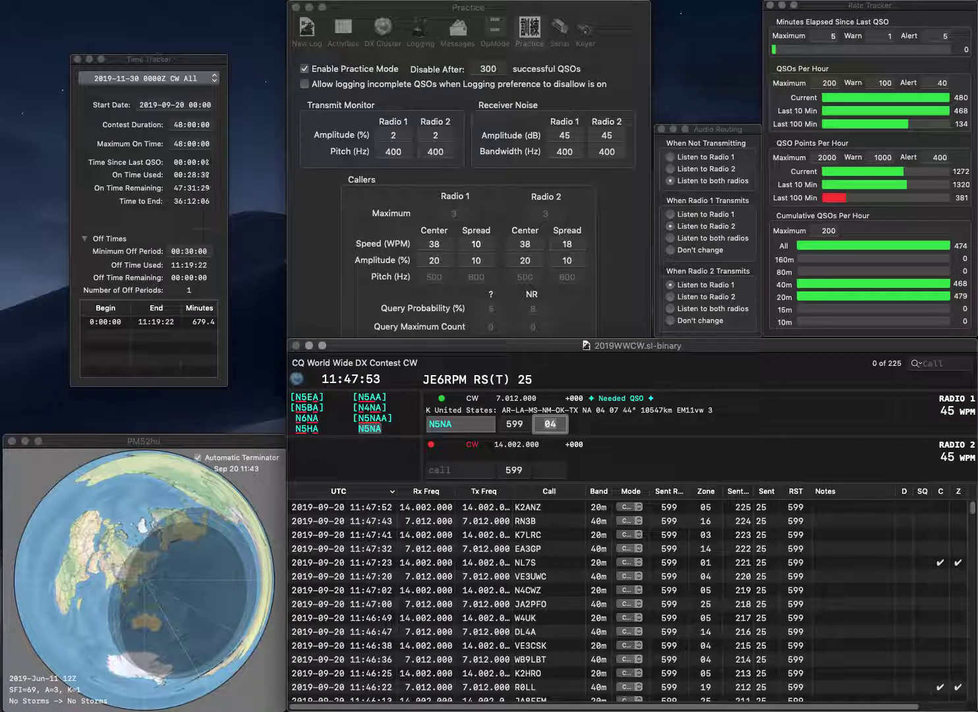
key(Return)
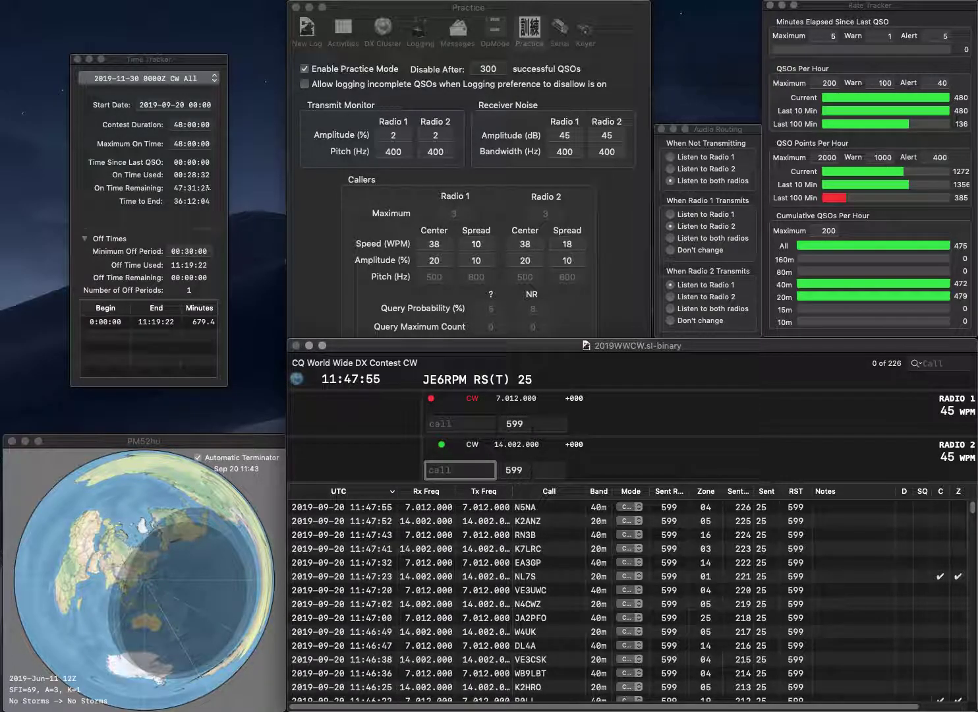
Enter N8KDX on Radio 2 and DL2FDL on Radio 1, and log both contacts
text(N8KDX)
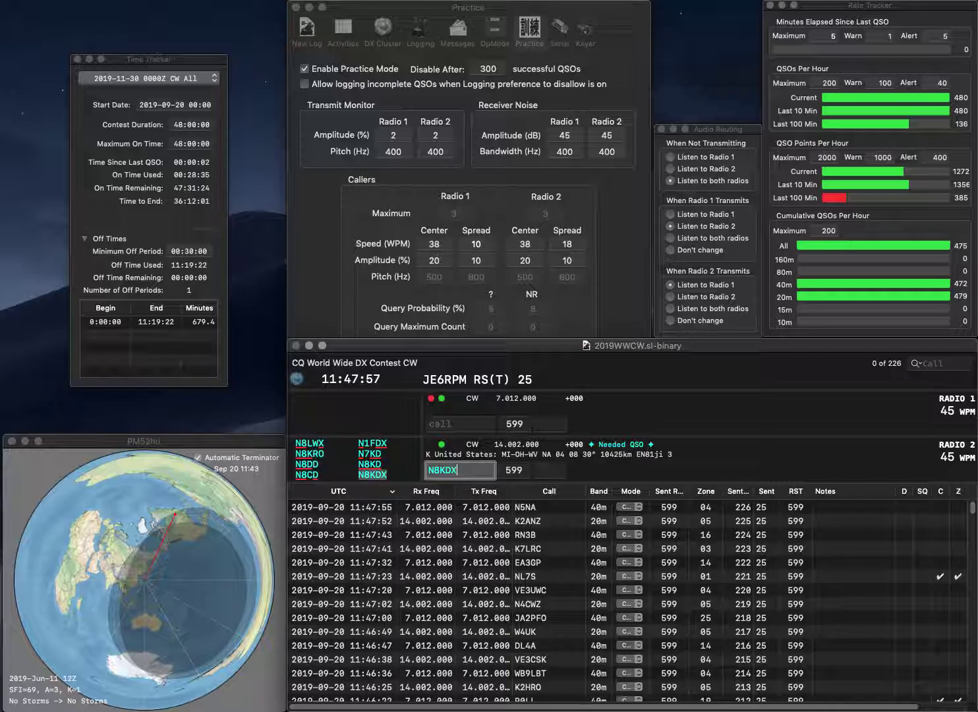
key(Return)
text(5)
text(FDL)
key(Home)
text(DL)
key(Return)
key(Return)
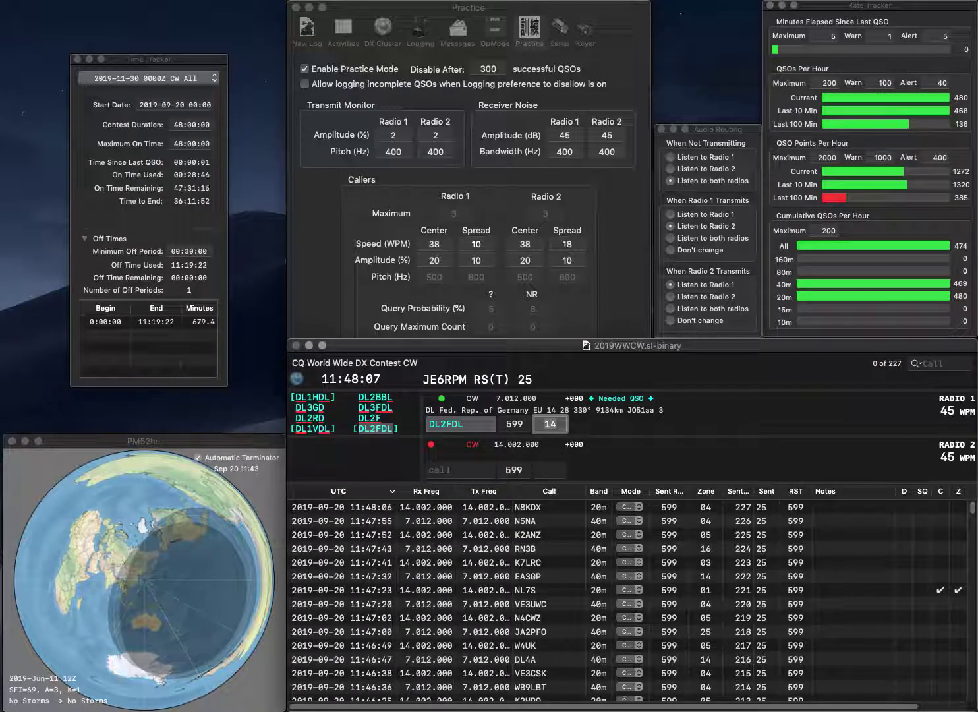
key(Return)
Enter NE8O/4 on Radio 2 and JF2OZH on Radio 1, and log both contacts
text(N)
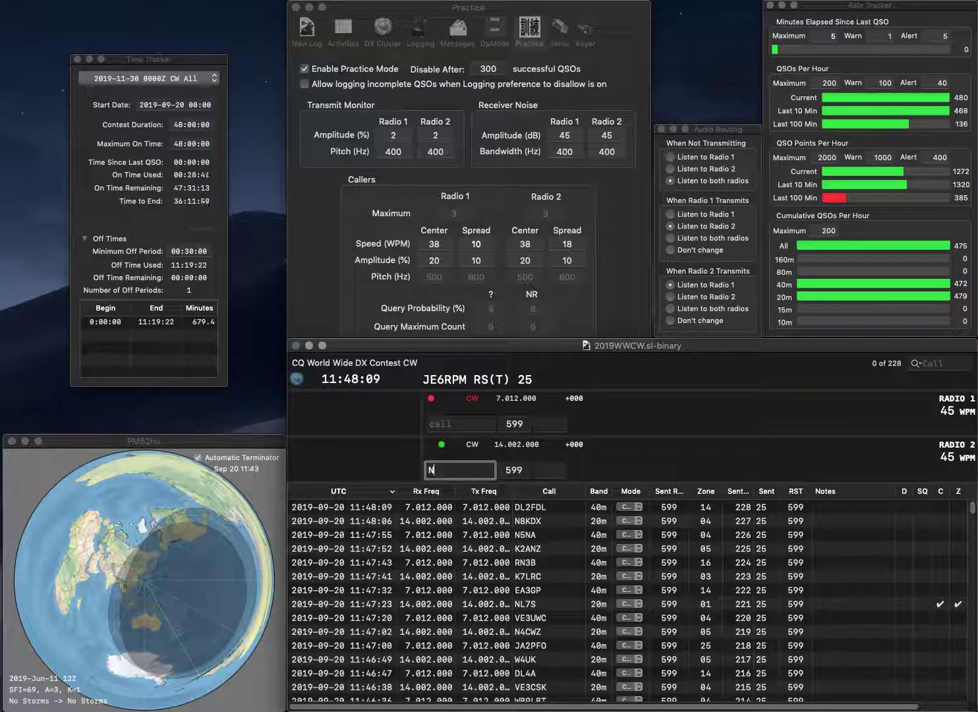
text(E8O/4)
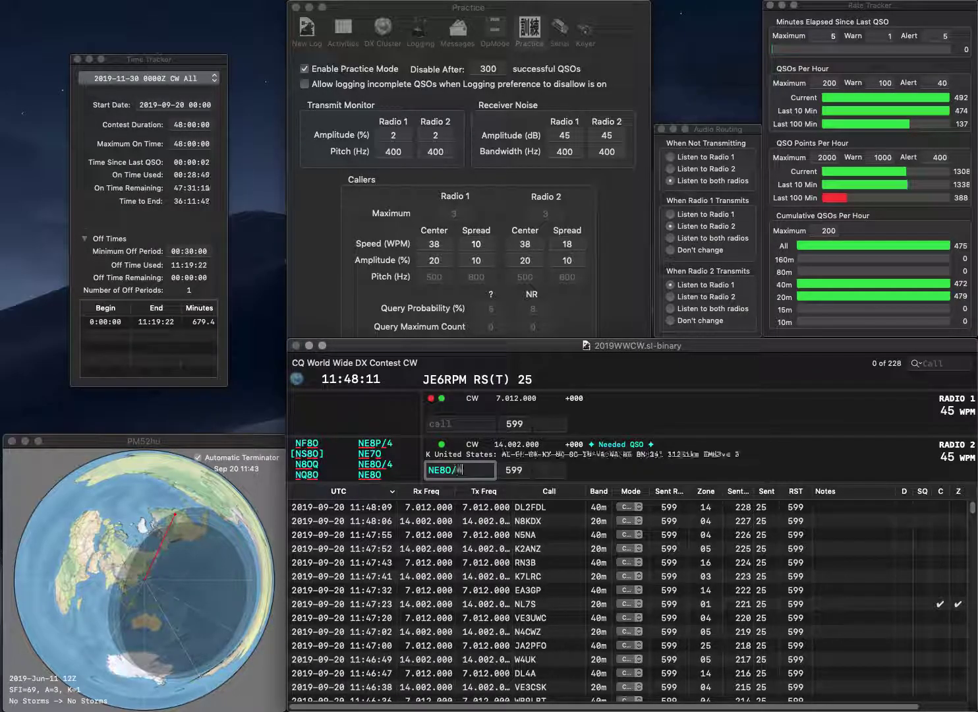
key(Return)
text(JF2)
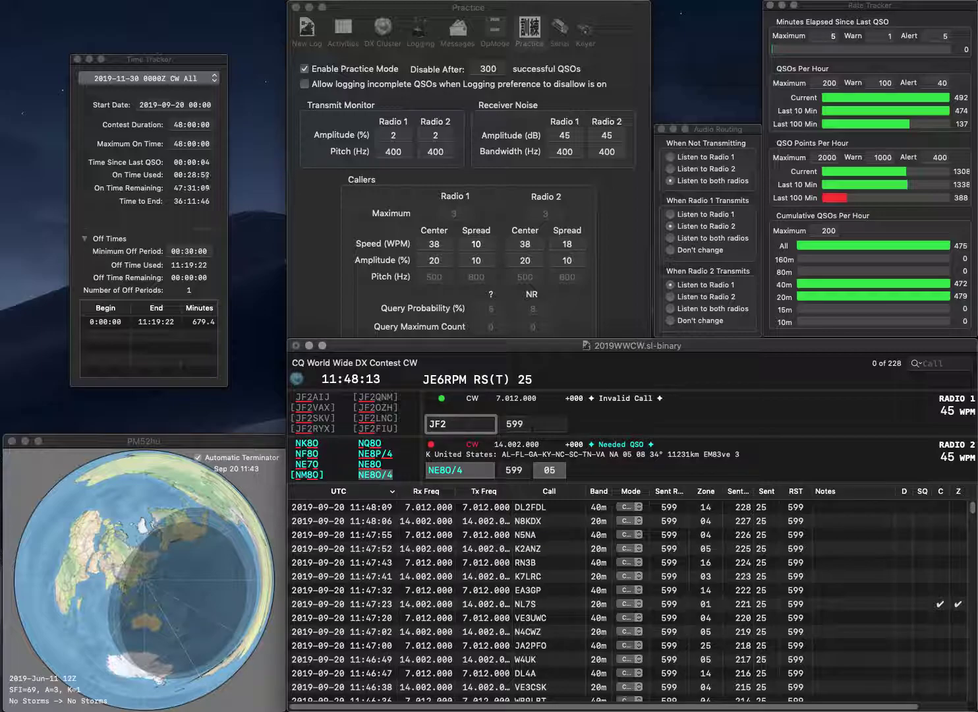
text(OZH)
key(Return)
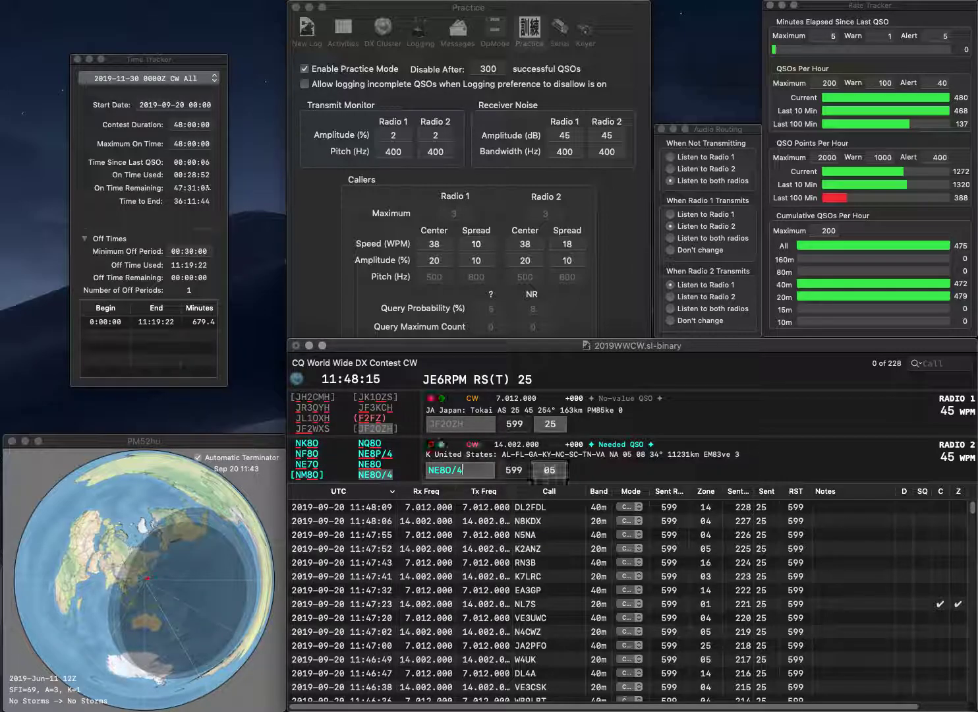
key(Return)
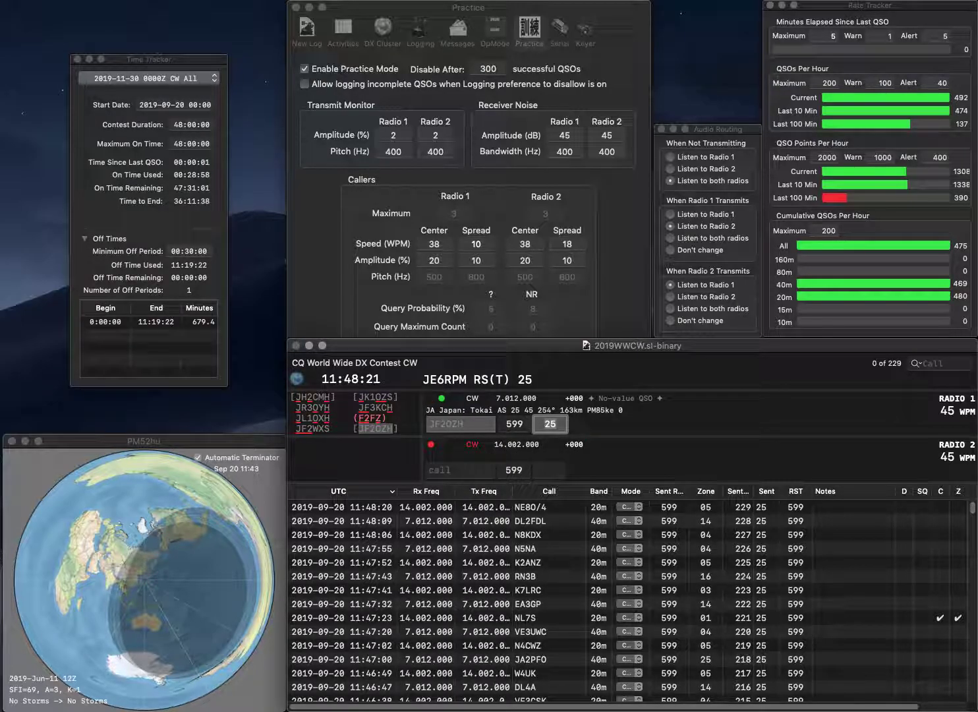
key(Return)
text(TI)
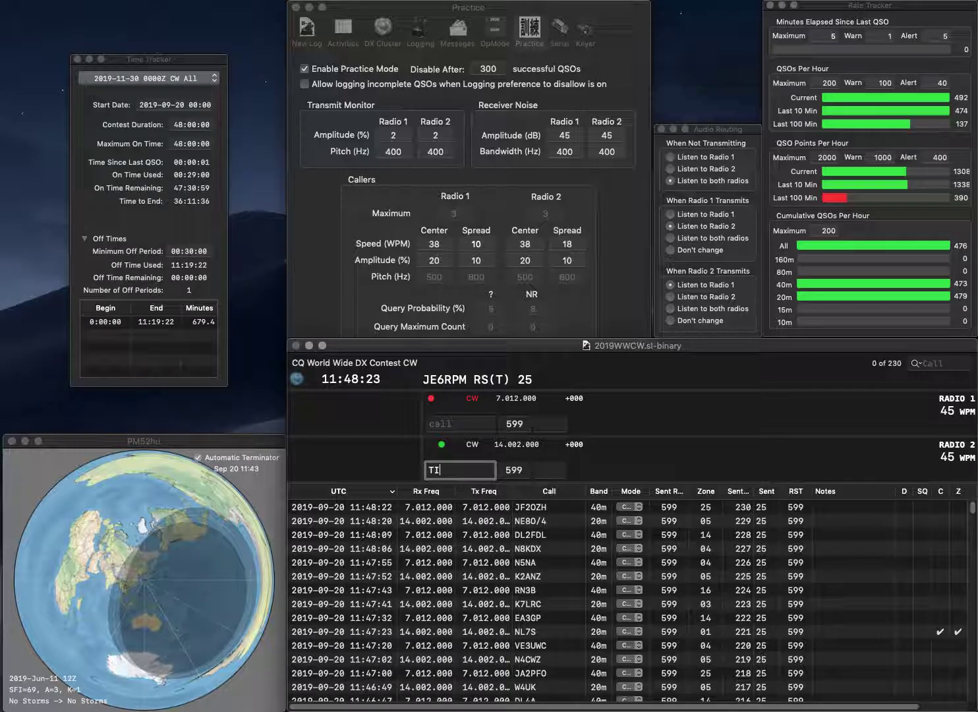
text(0RC)
key(Return)
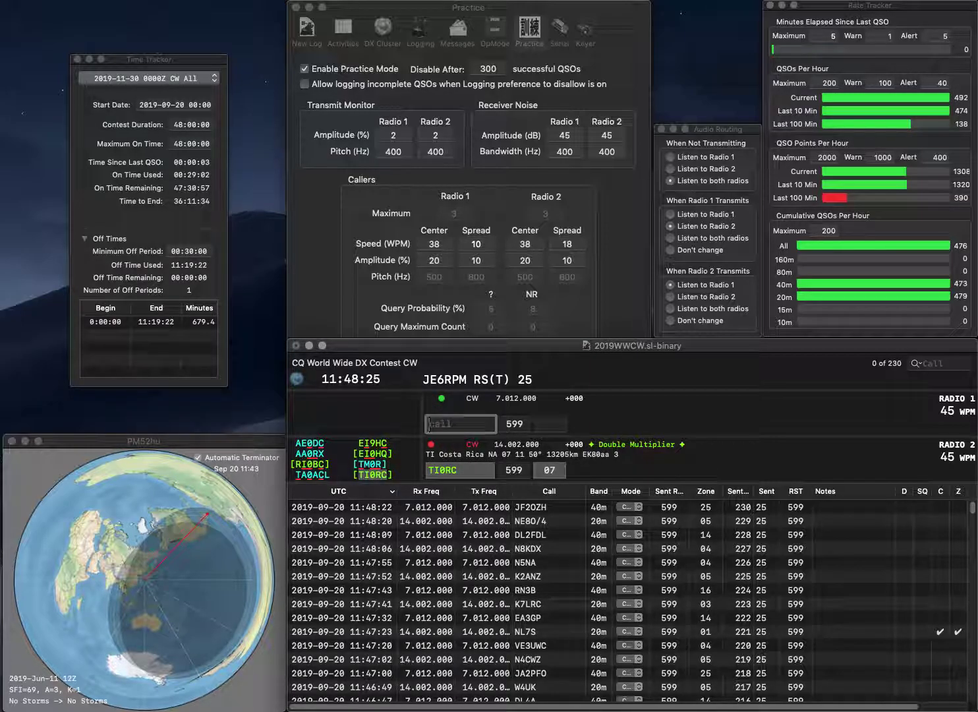
text(W0GJT)
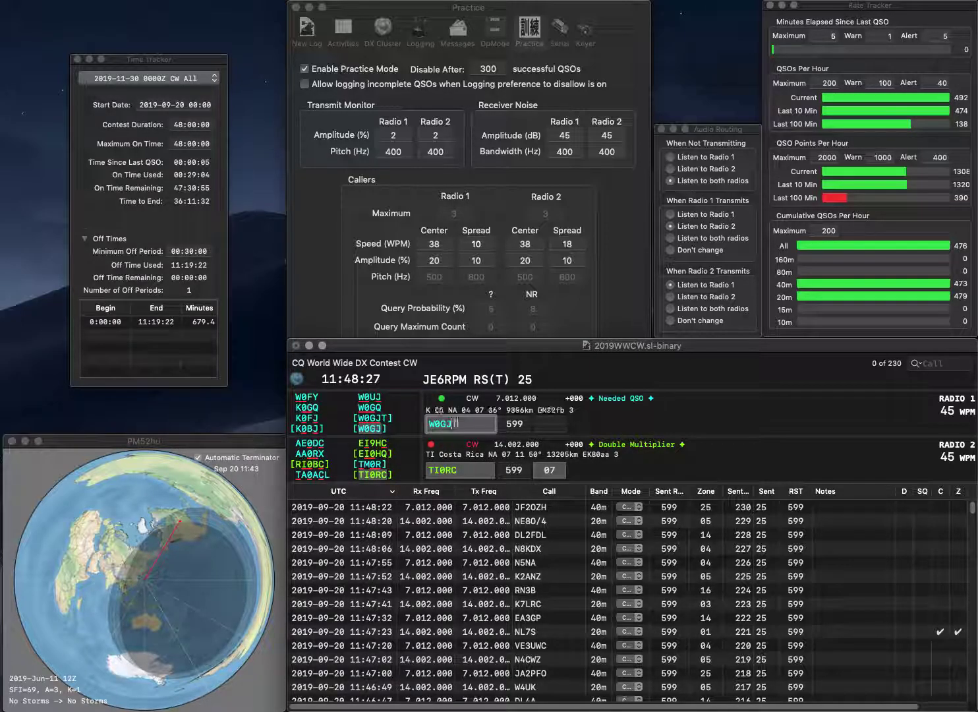
key(Return)
key(Tab)
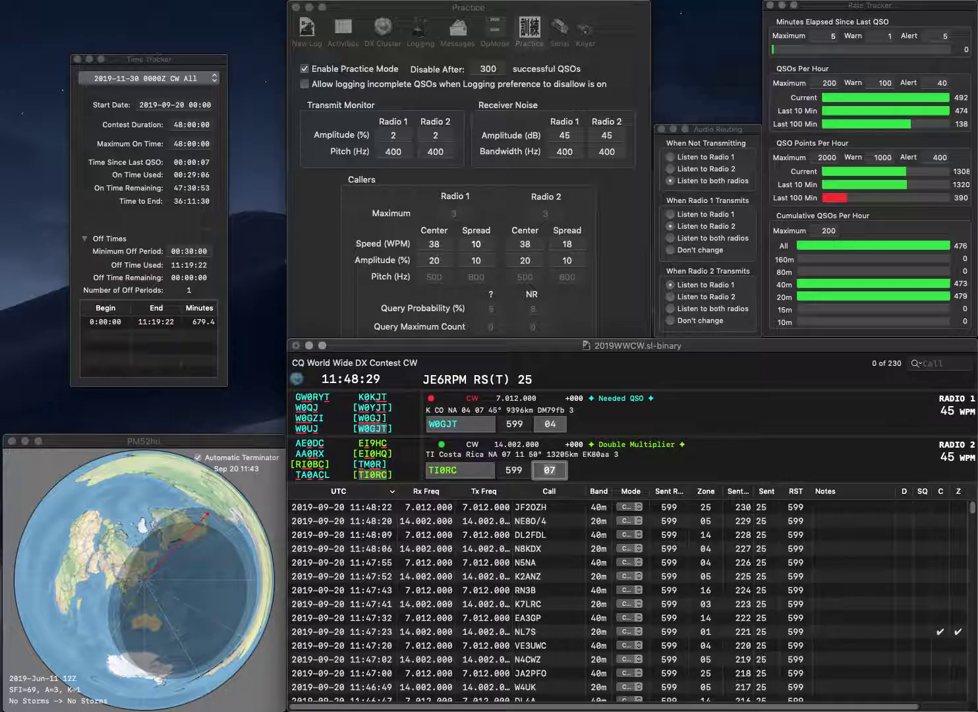
key(Return)
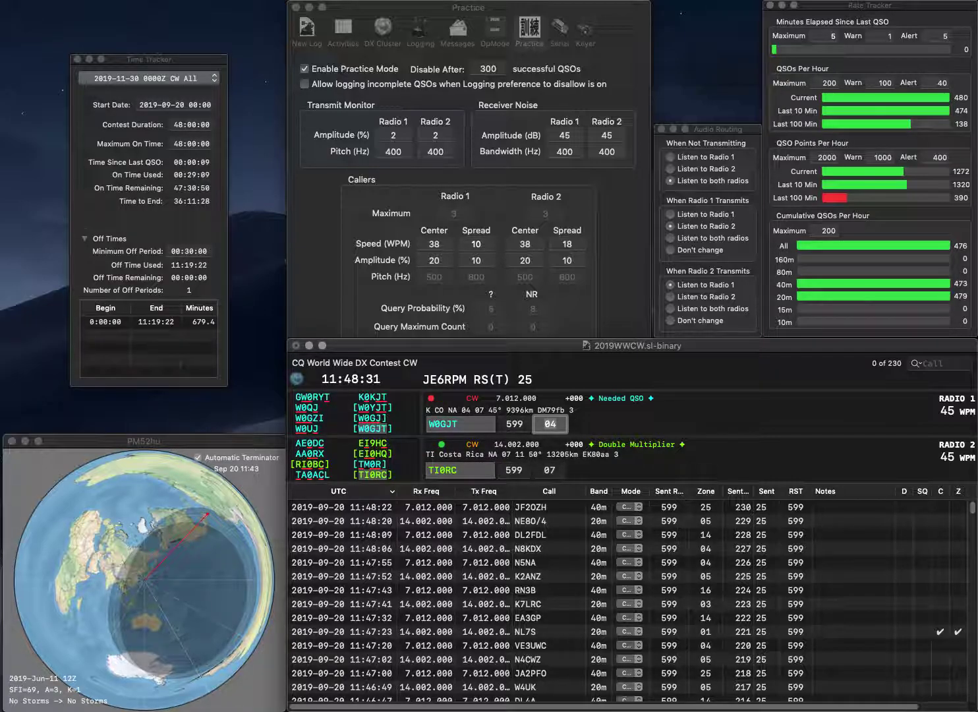
key(Return)
text(VK)
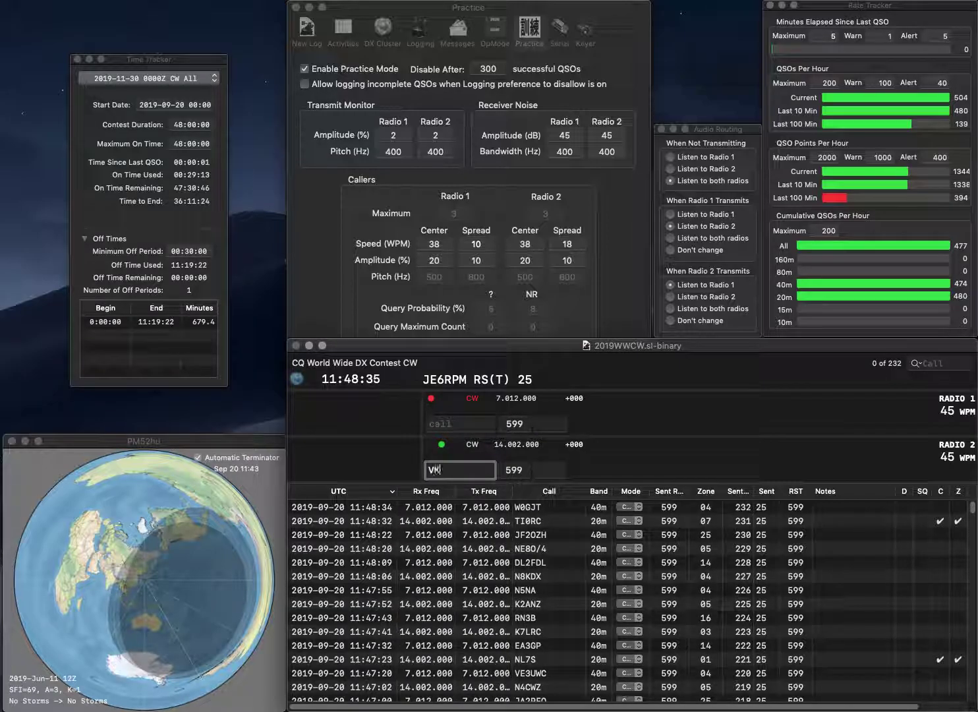
text(3LDB)
key(Return)
text(IN3JJI)
key(Home)
key(Delete)
text(IN3)
key(Return)
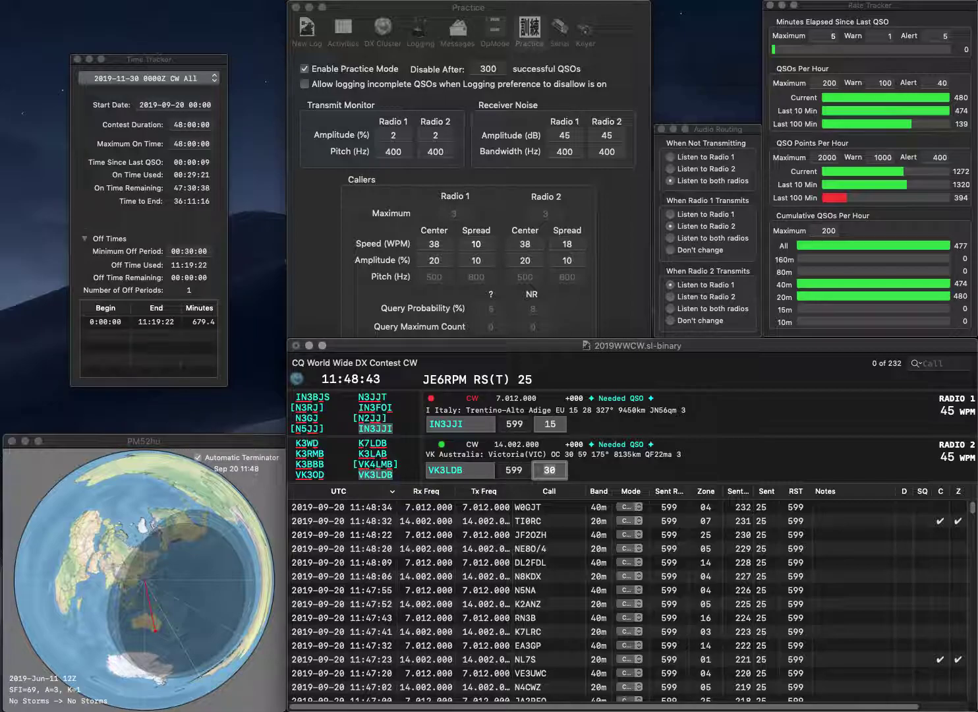
key(Return)
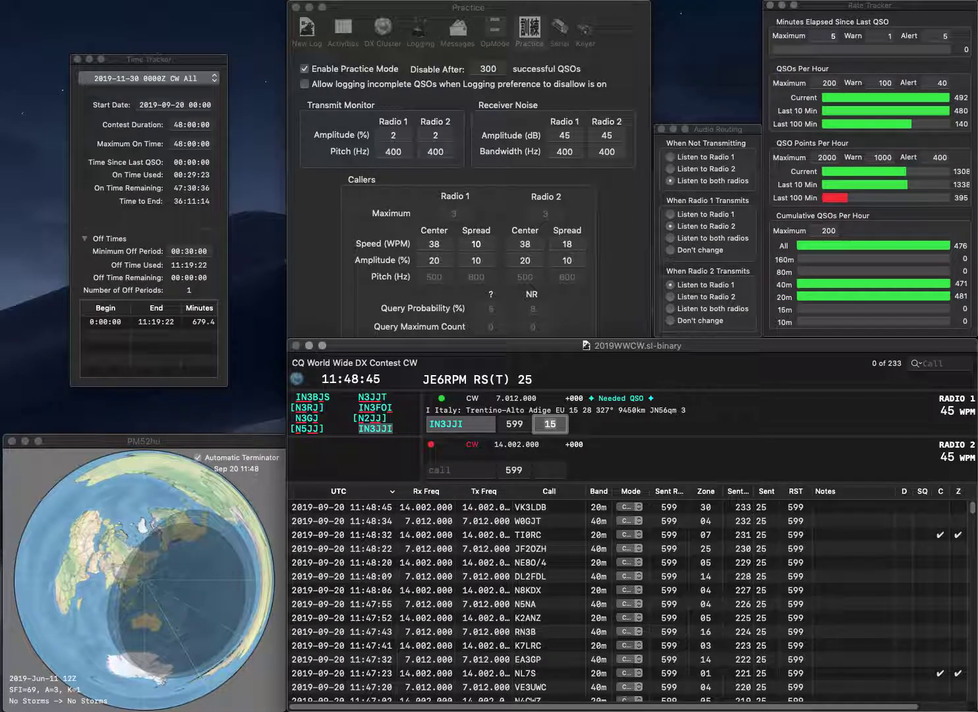
key(Return)
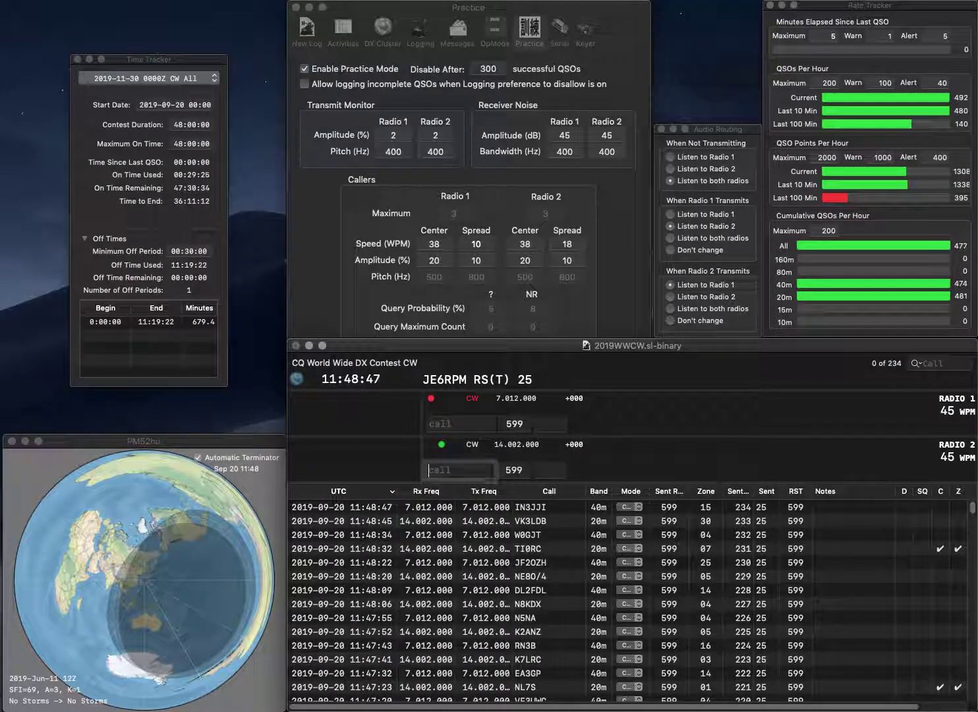
text(N6NU)
key(Return)
text(W1MM)
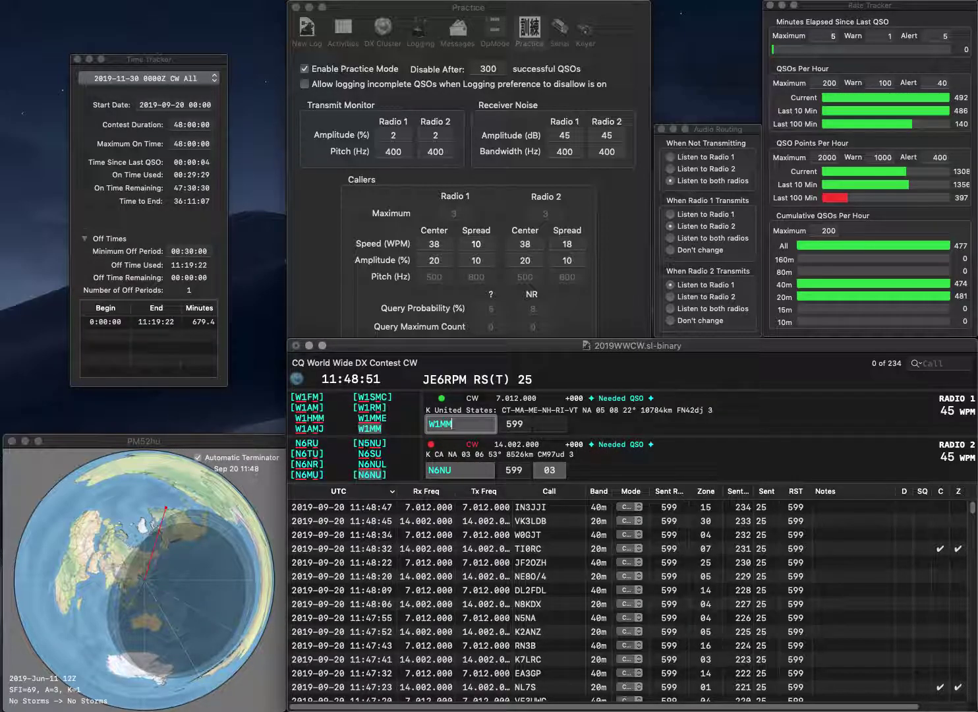
key(Return)
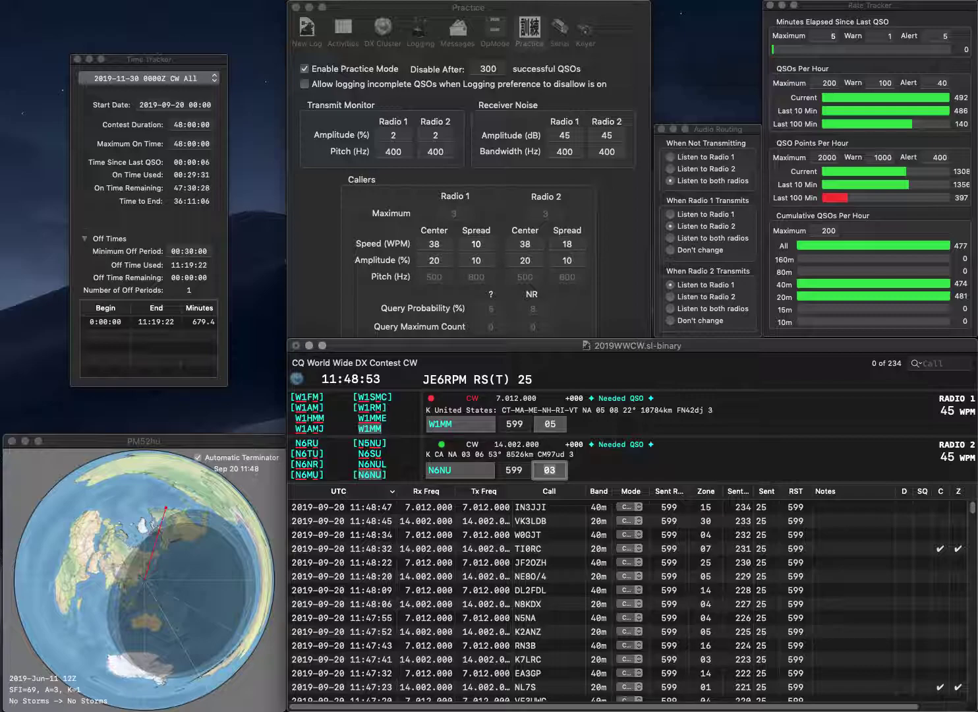
key(Return)
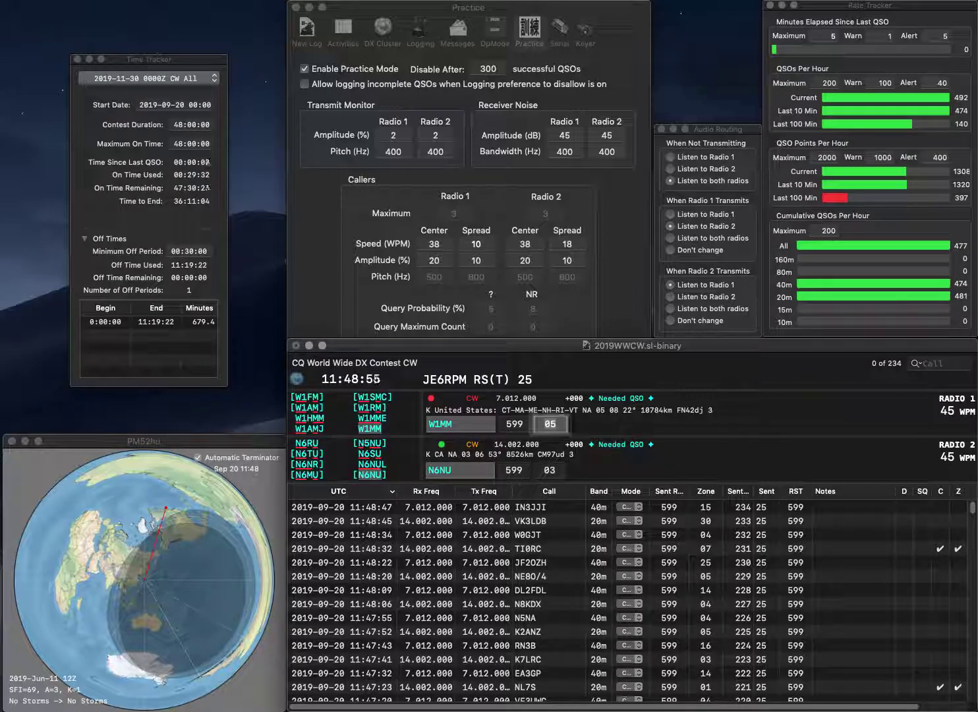
key(Return)
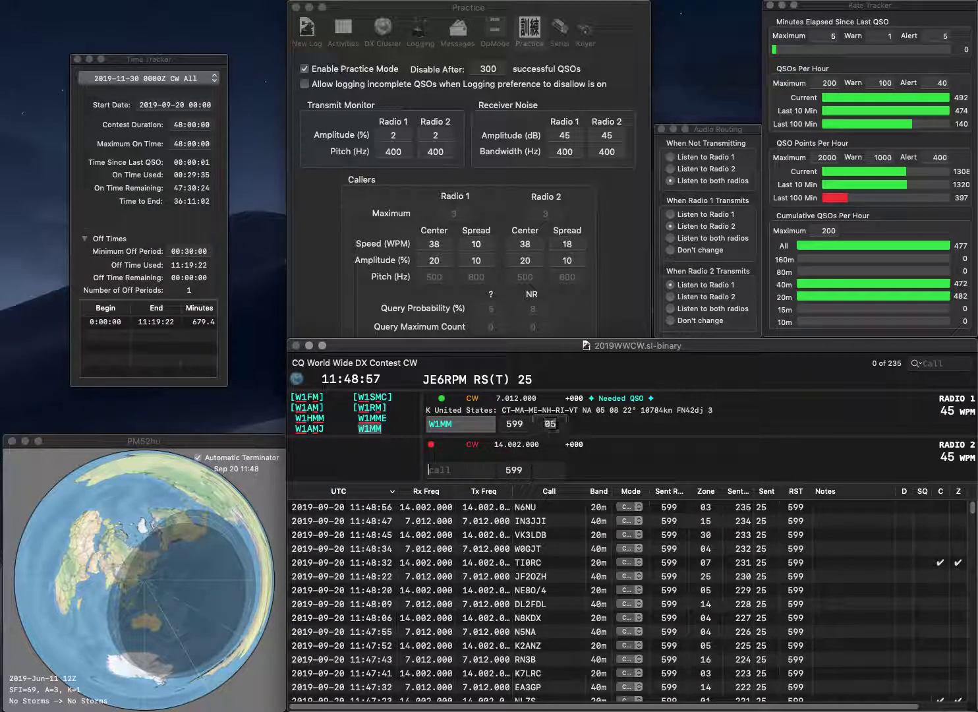
text(EA)
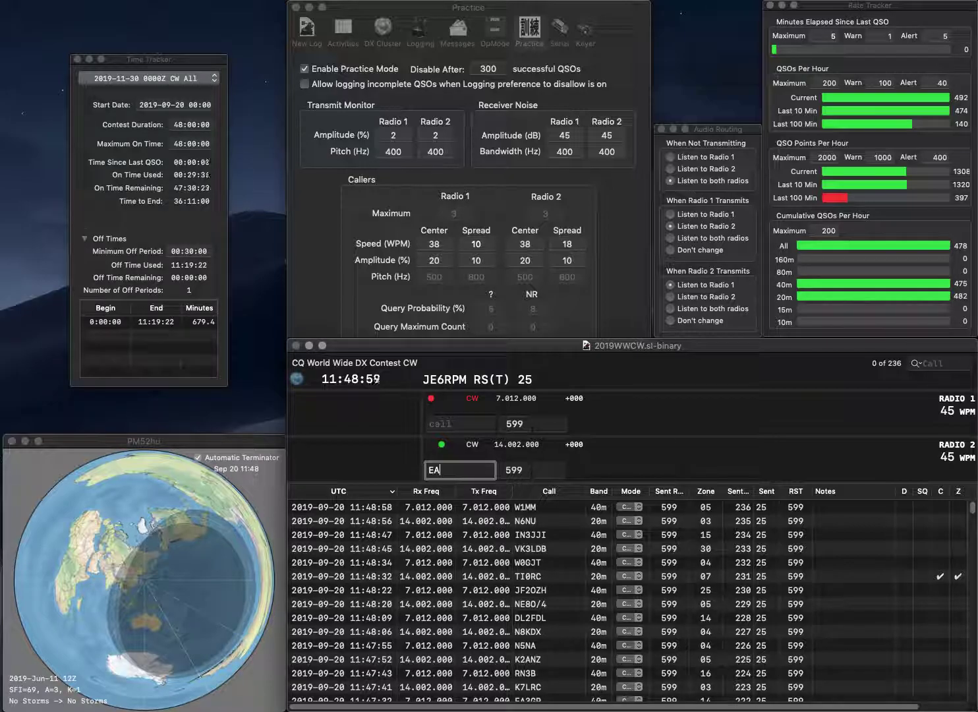
text(3DN)
key(Return)
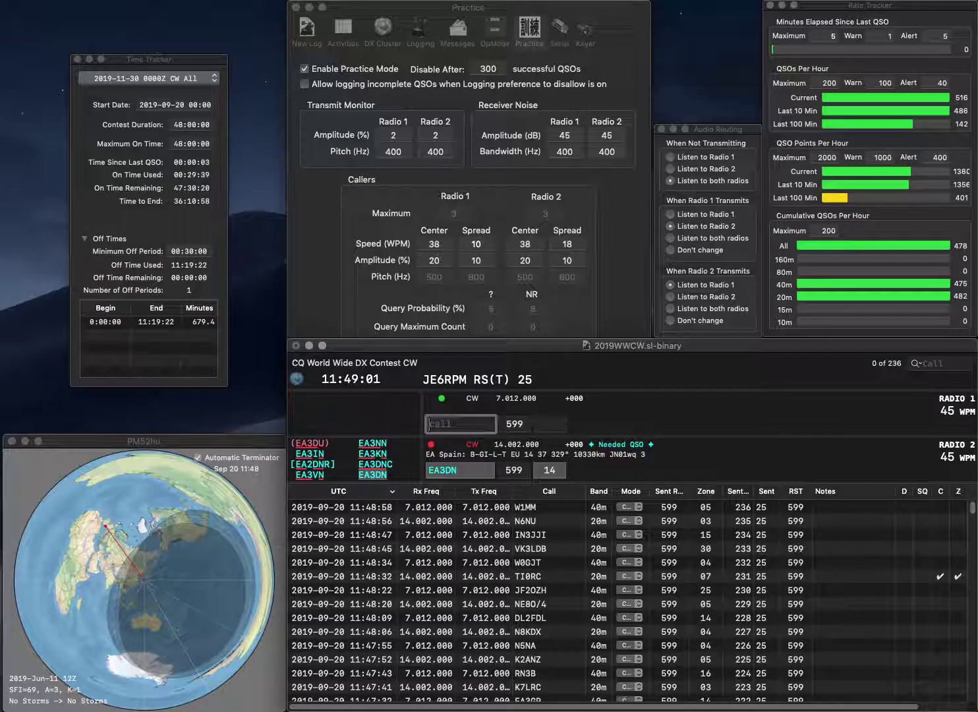
key(BackSpace)
key(ctrl+a)
text(9)
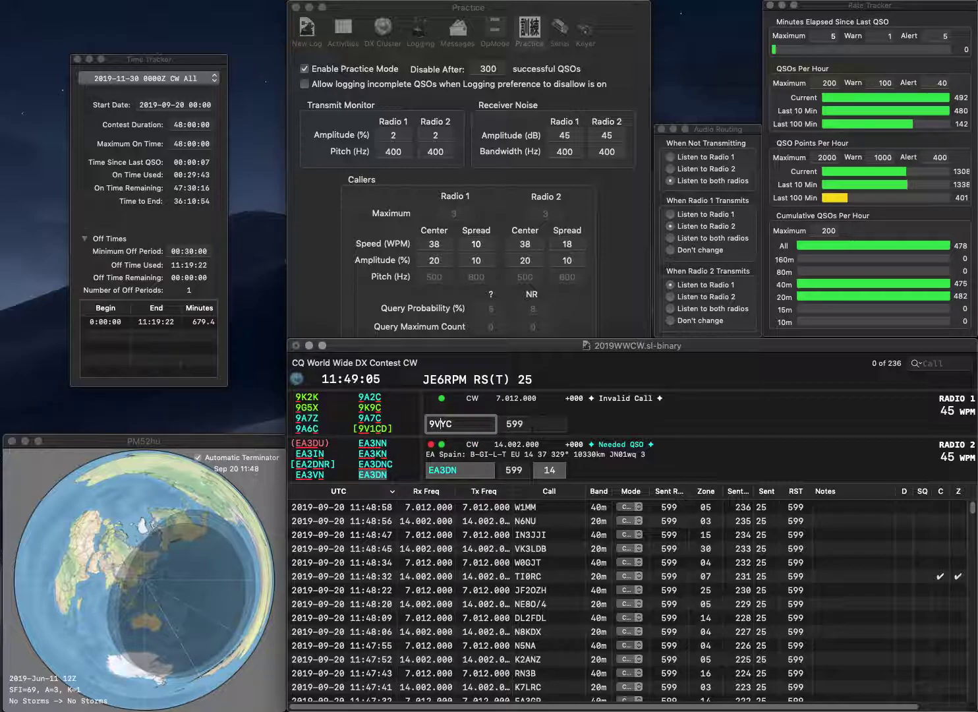
key(Right)
text(1)
key(Return)
key(Return)
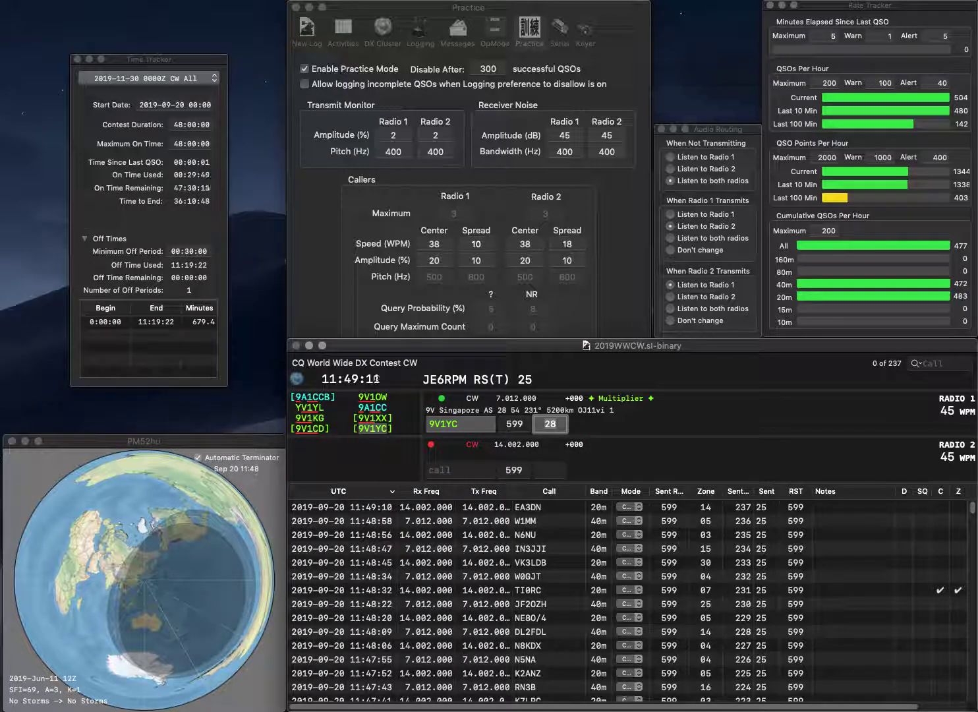
key(Return)
text(WB4M)
key(Return)
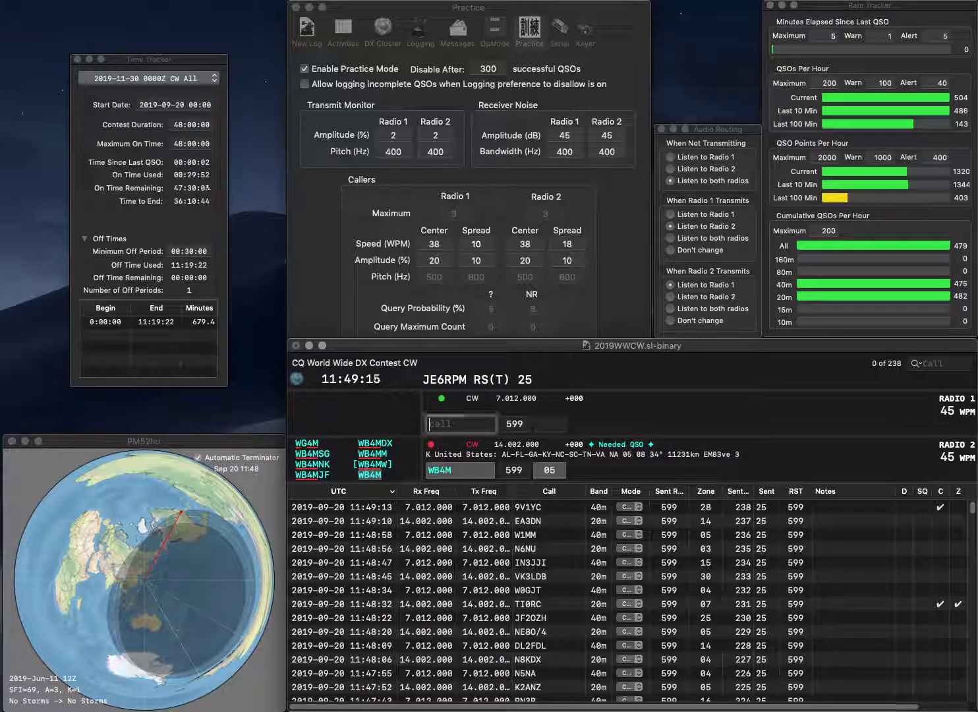
text(R2CA)
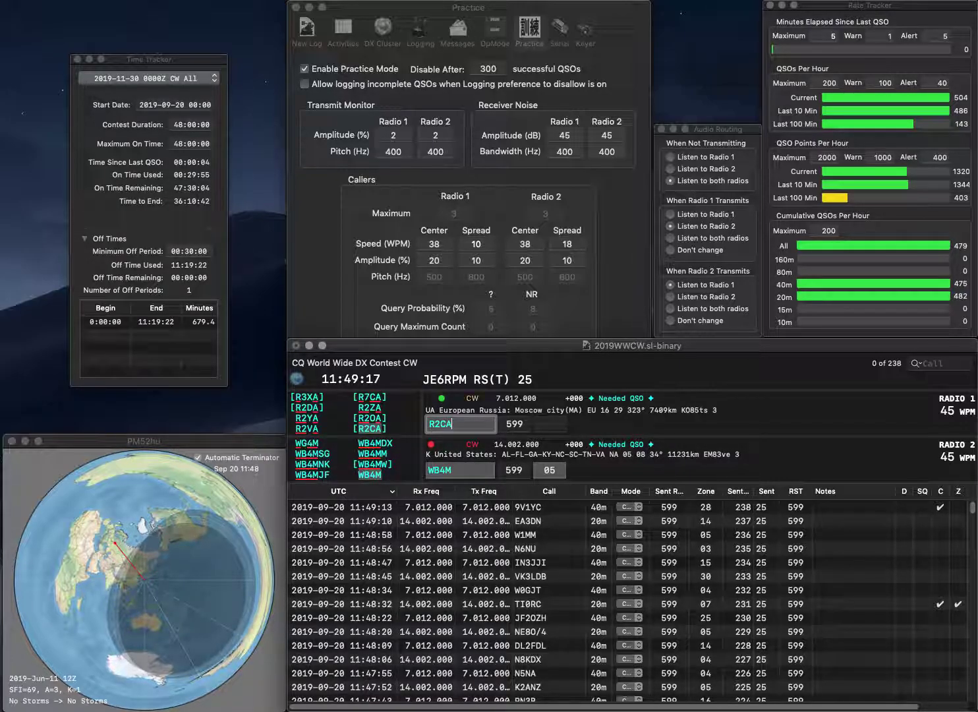
key(Return)
key(Return)
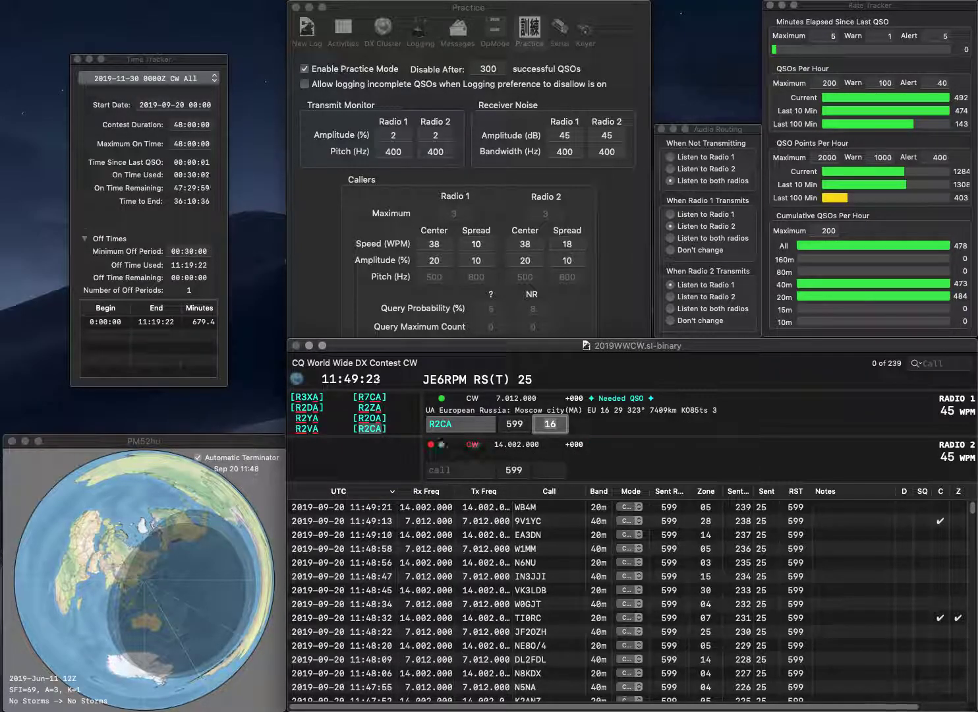
key(Return)
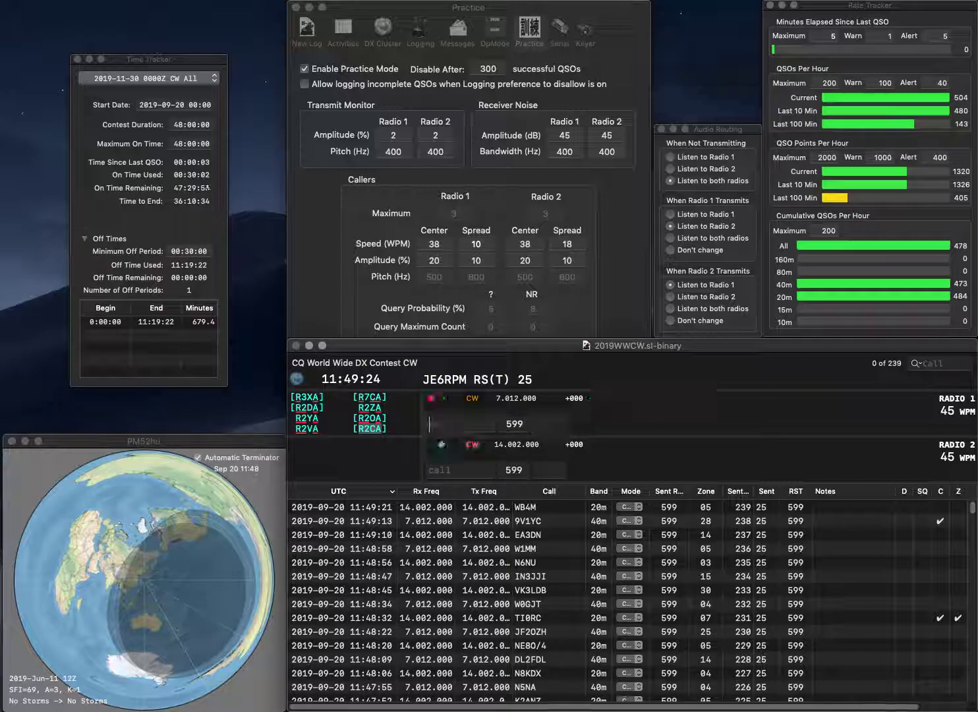
Enter AA0W on Radio 2 and DH1DAC on Radio 1, and log both contacts
text(AA)
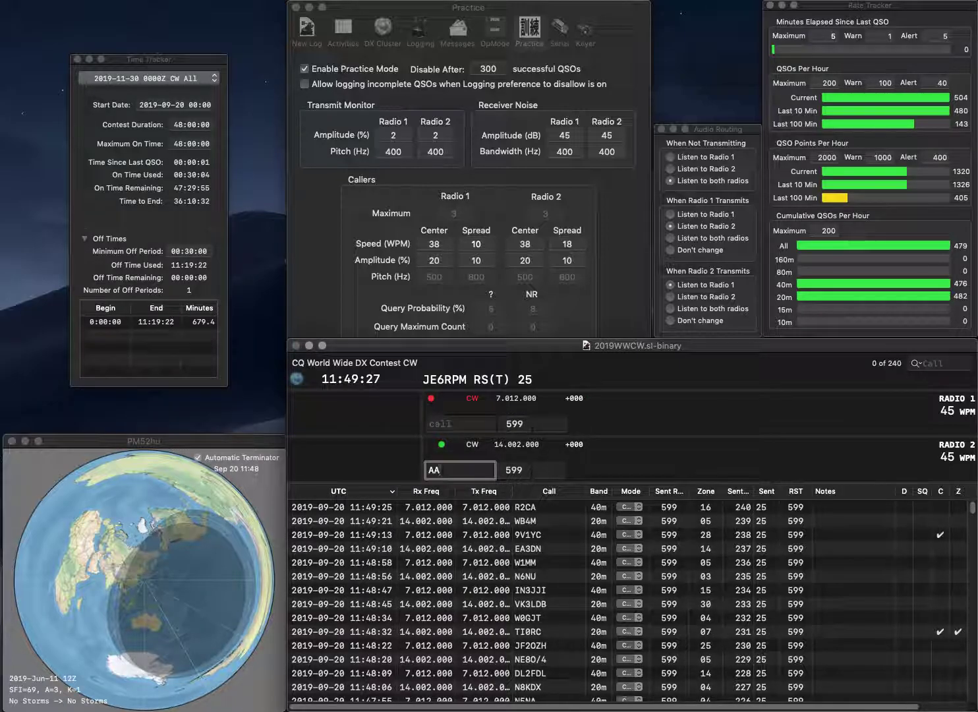
text(0W)
key(Return)
text(DH)
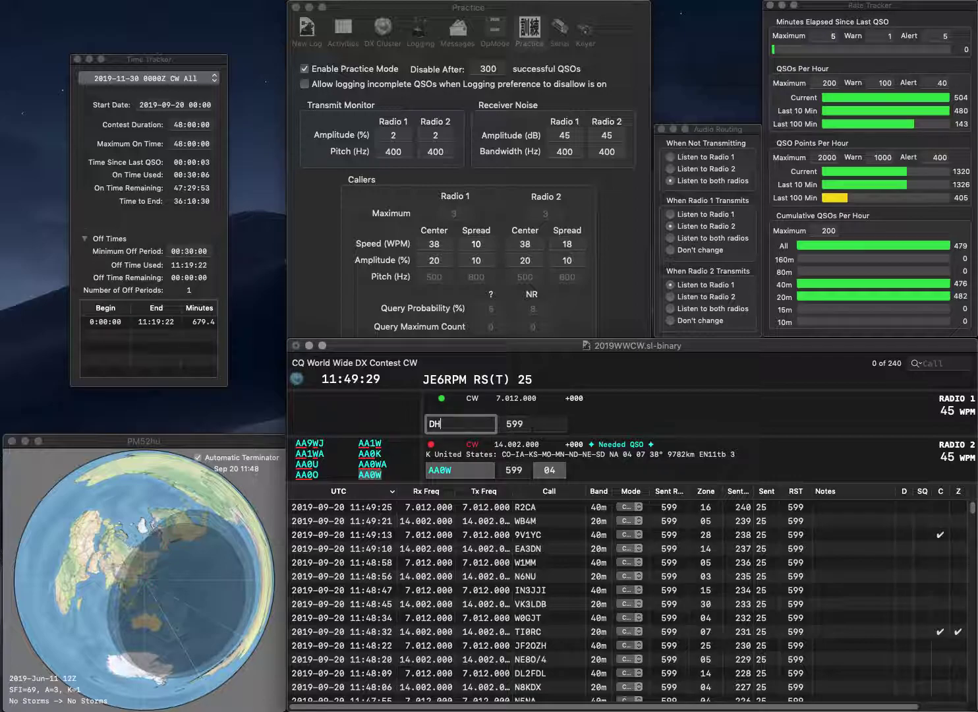
text(1DAC)
key(Return)
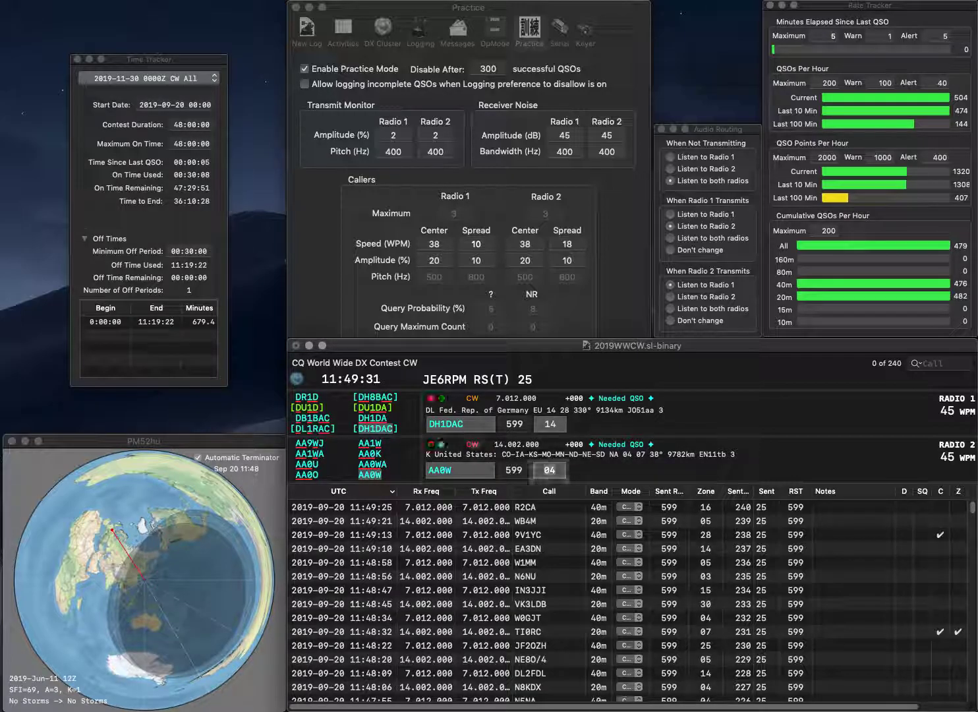
key(Return)
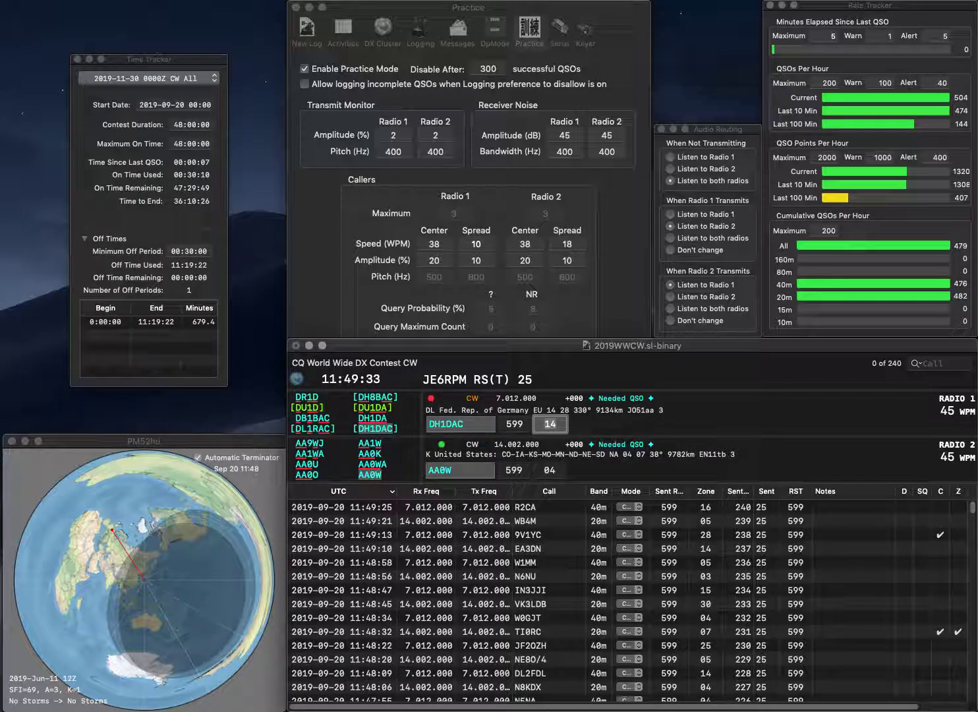
key(Return)
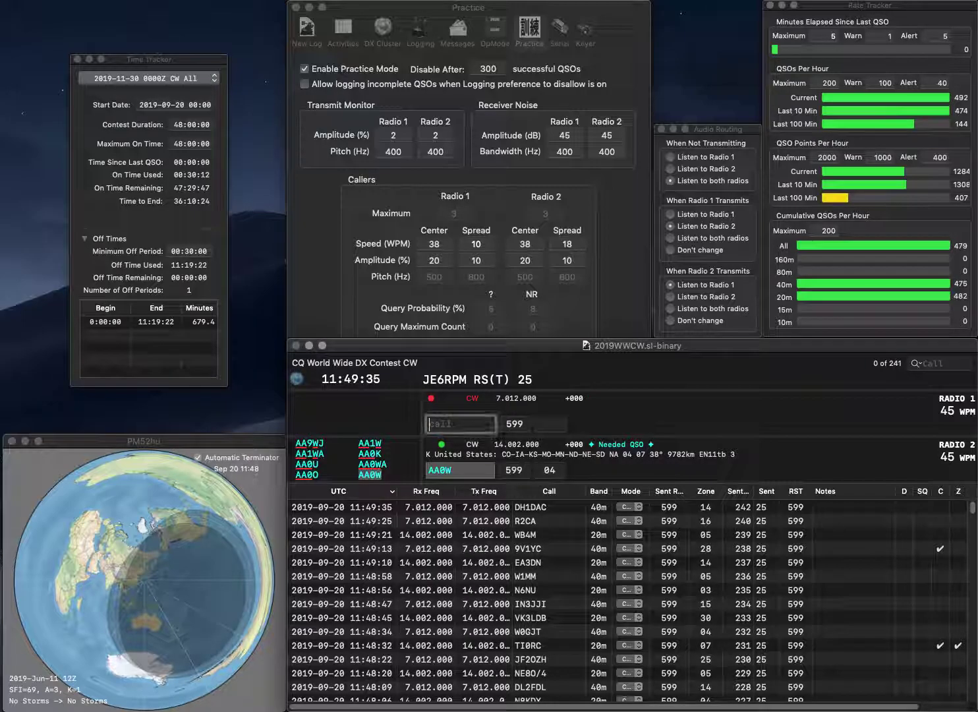
key(Return)
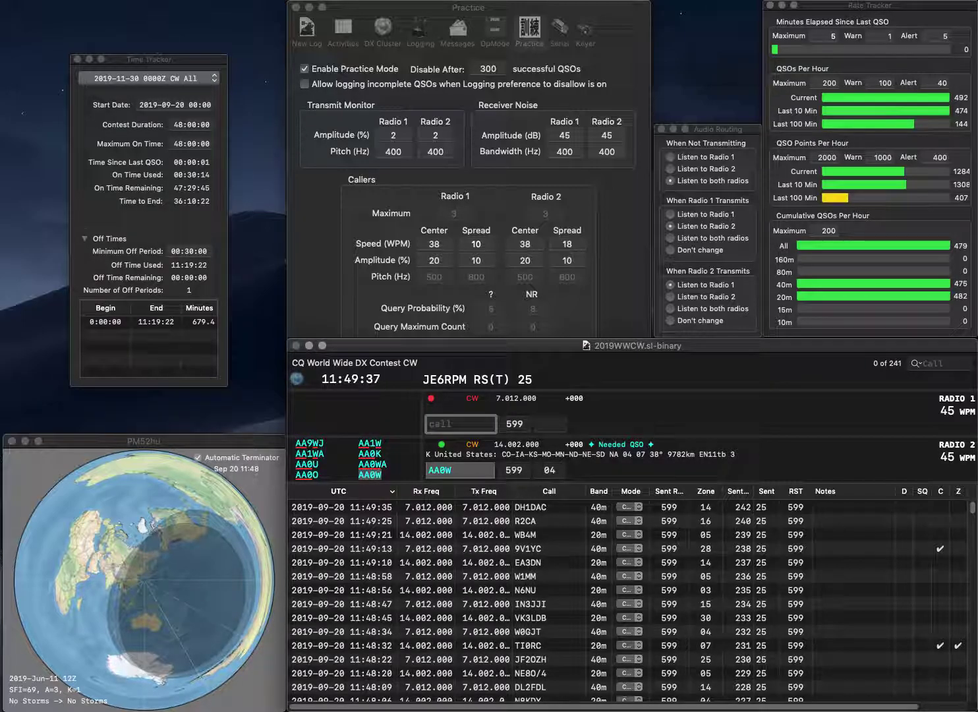
text(ZF2A)
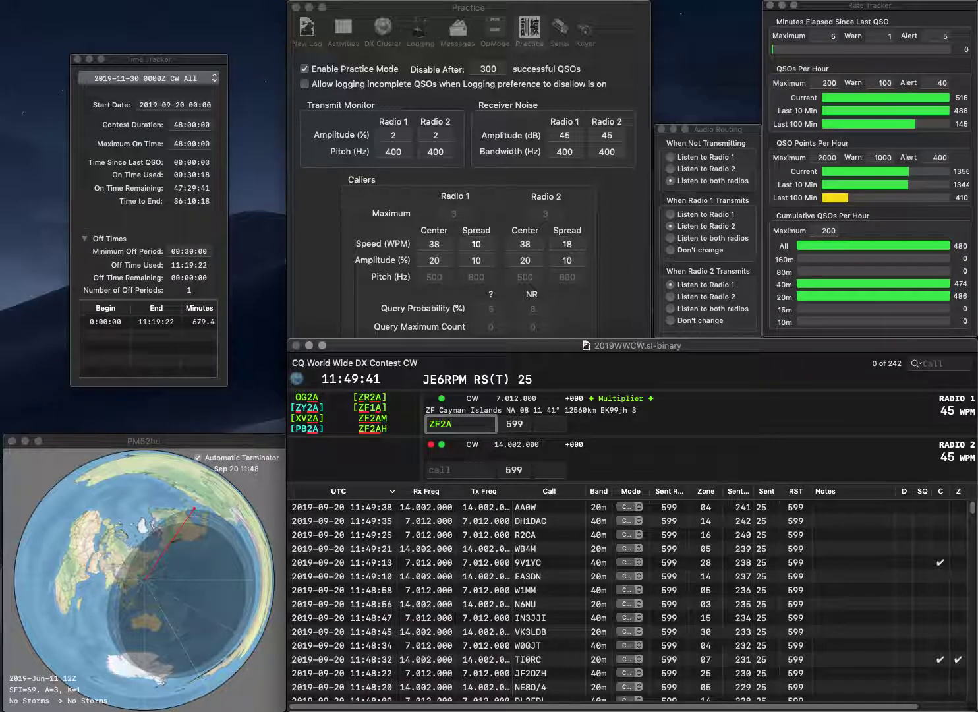
text(H)
key(Return)
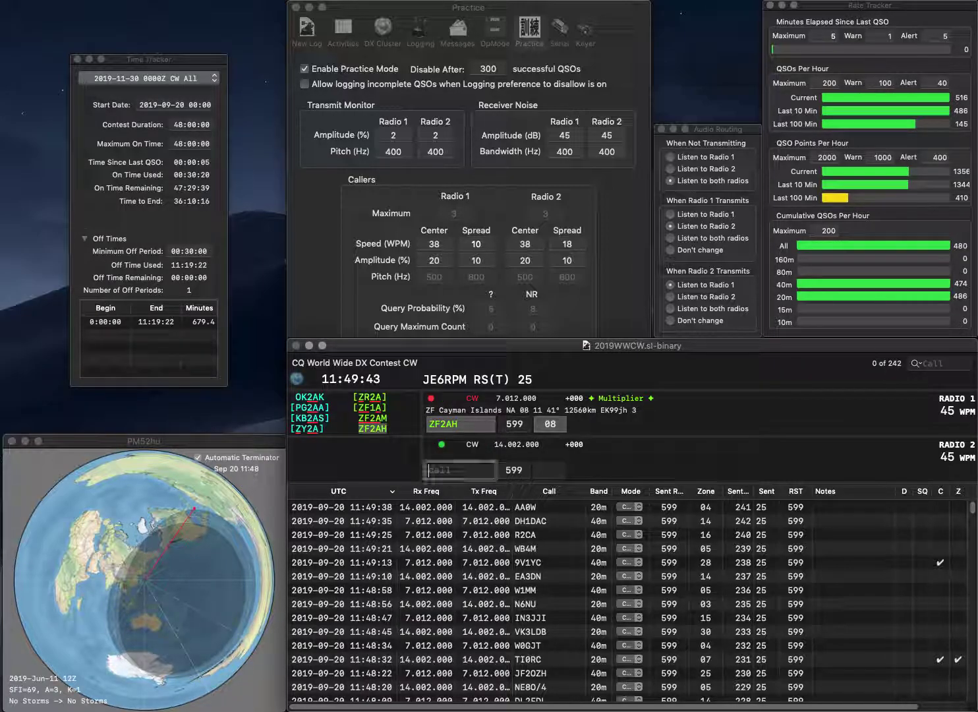
text(3/OK1DX)
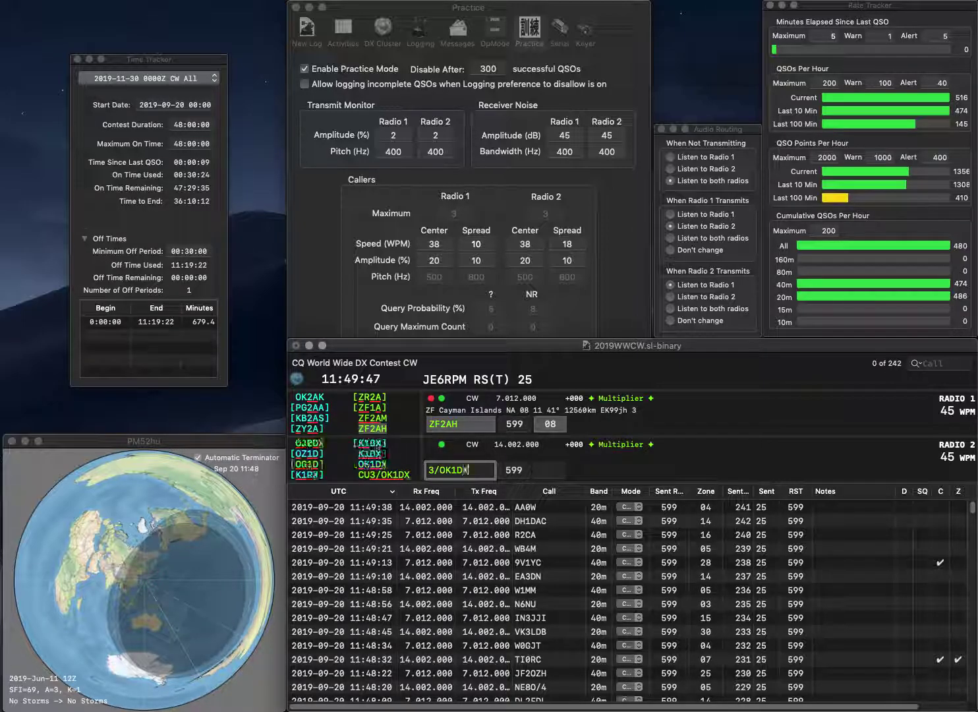
text(CU)
key(Return)
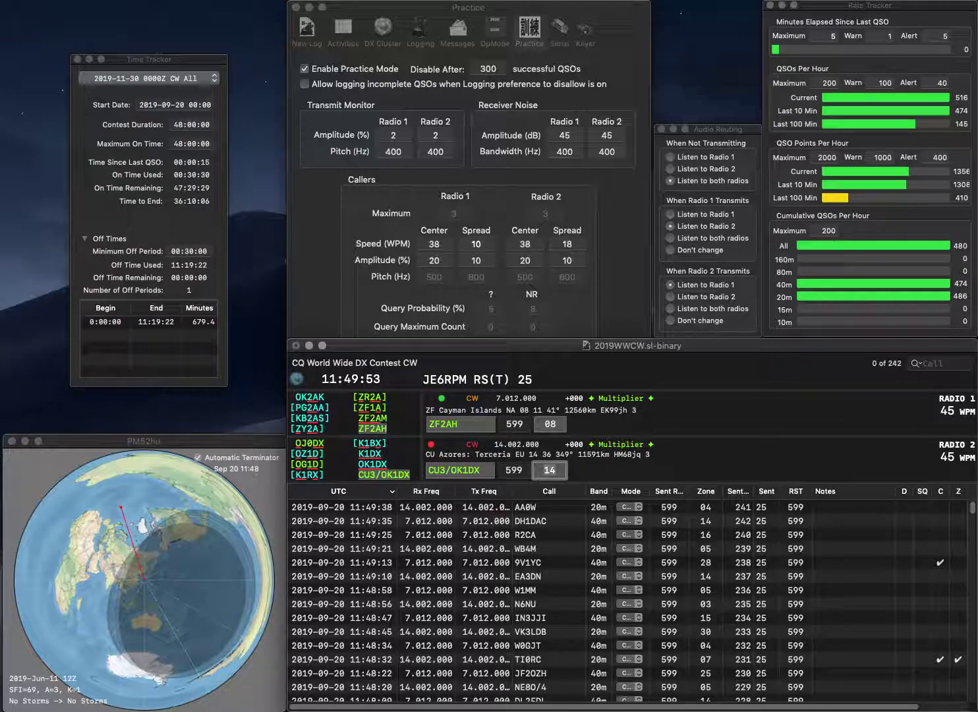
key(Return)
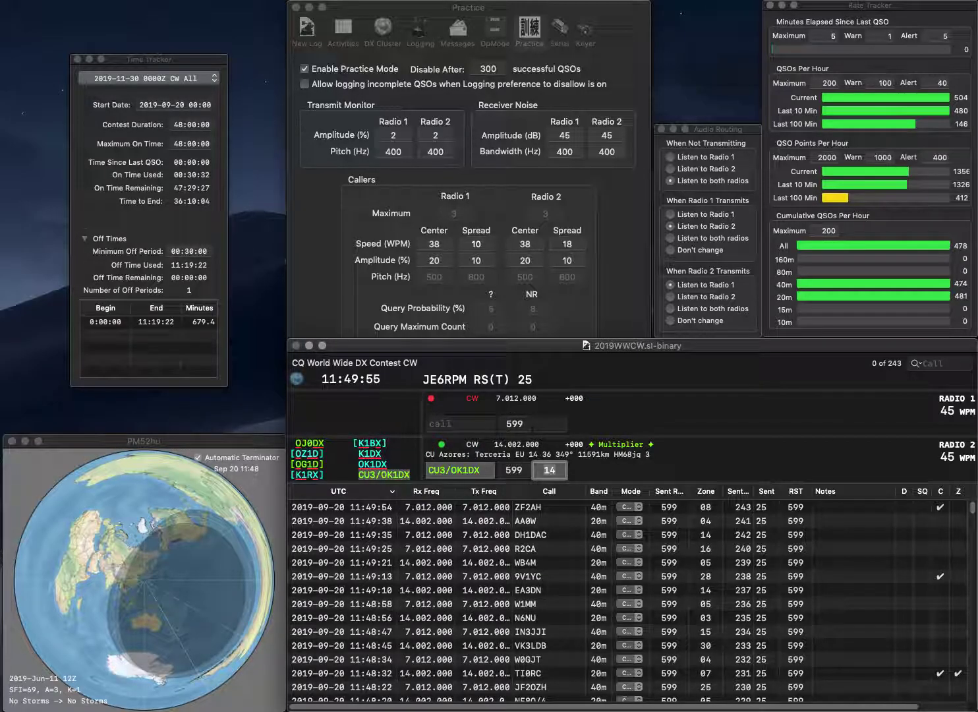
key(Return)
text(NG5E)
key(Return)
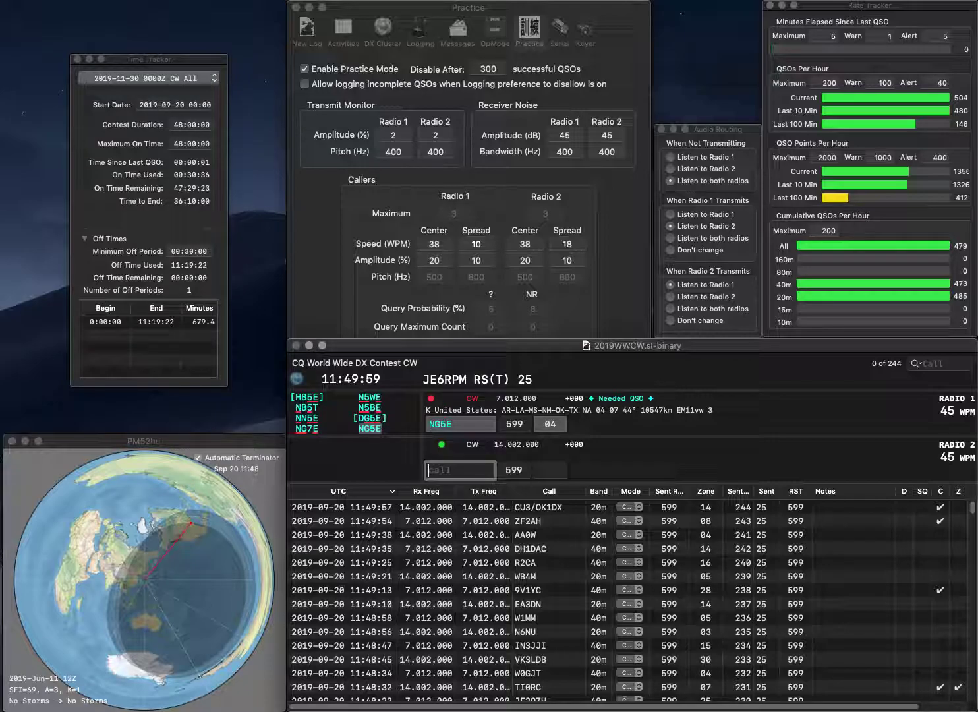
text(Y3BEG)
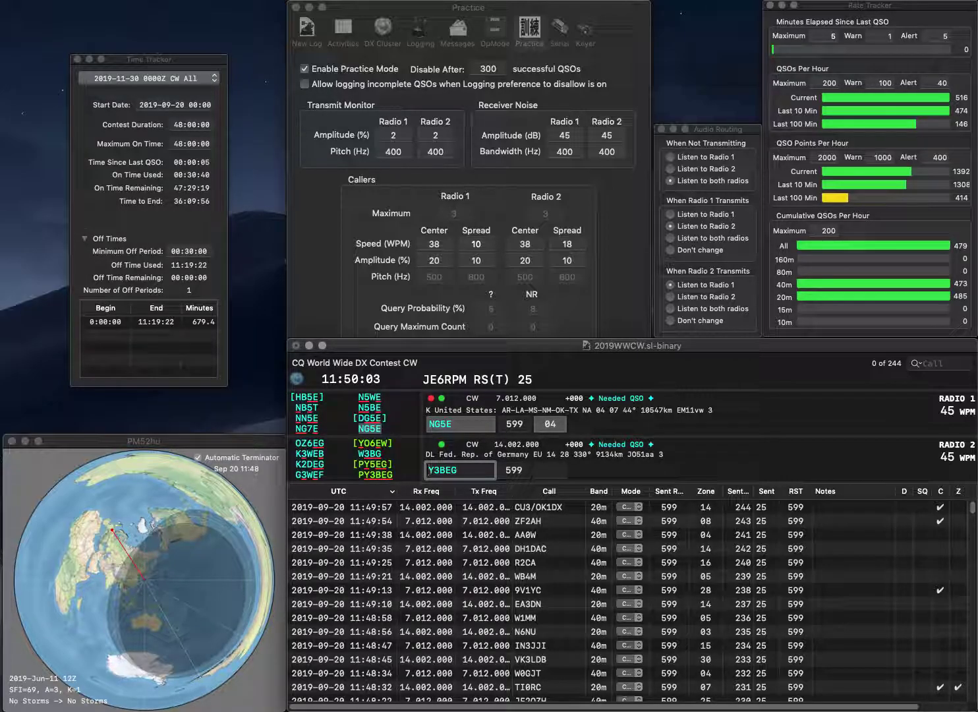
key(super+Left)
text(P)
key(Return)
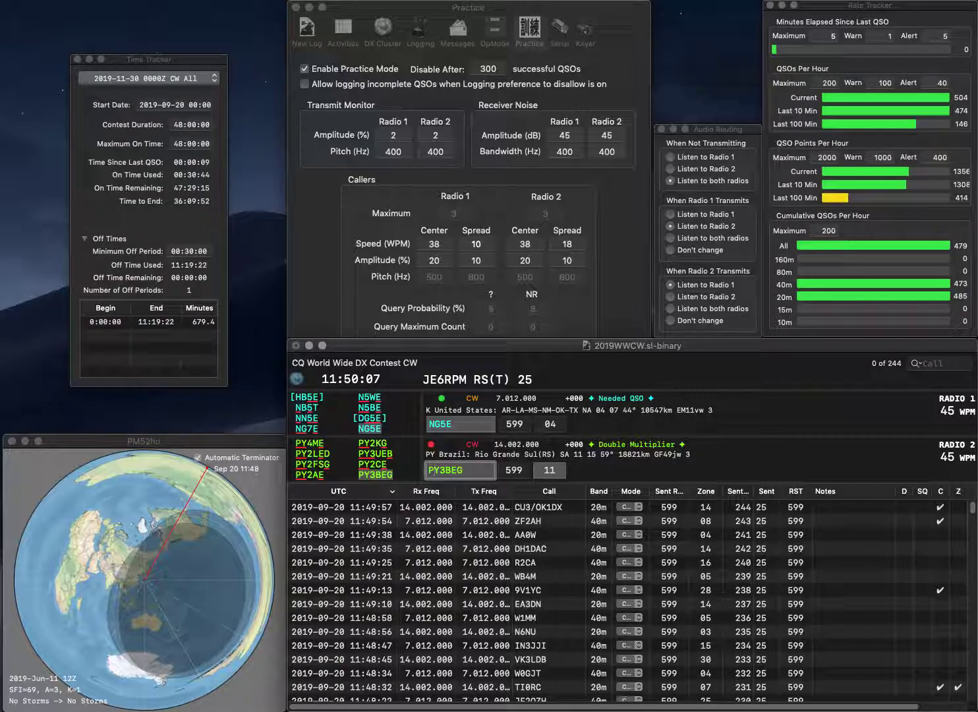
key(Return)
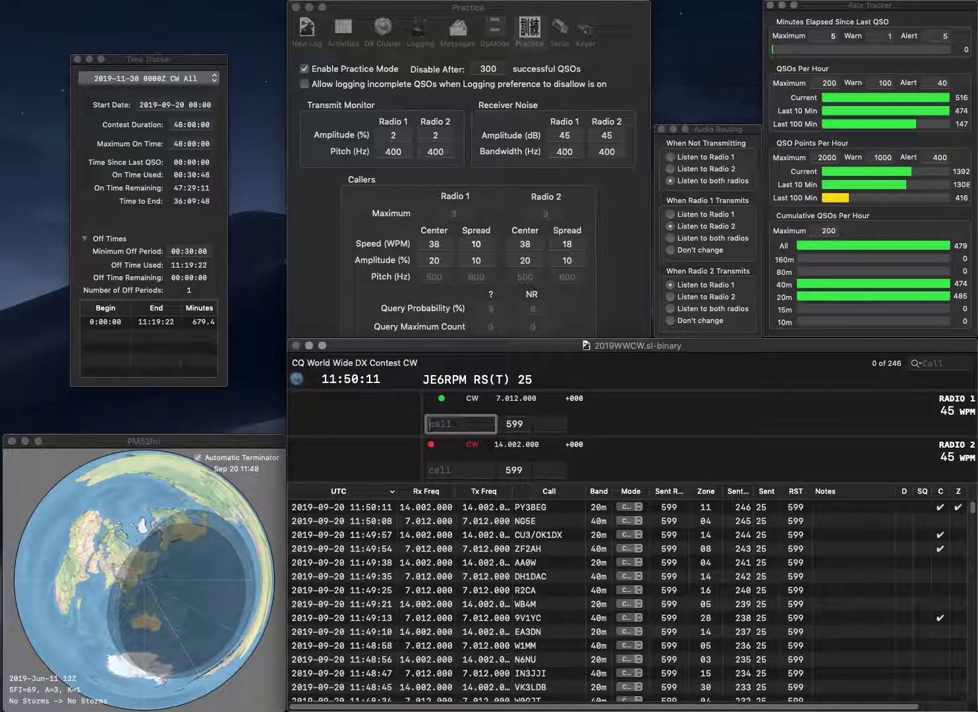
text(W6UV)
key(Left)
key(Left)
text(6)
key(Return)
text(ON8AK)
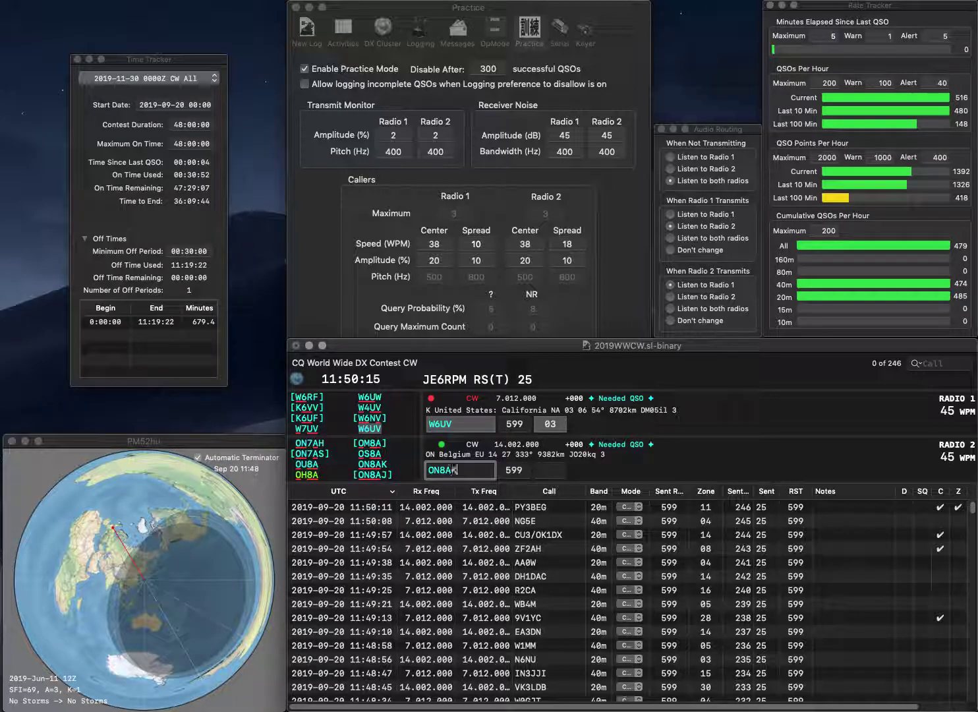
key(Return)
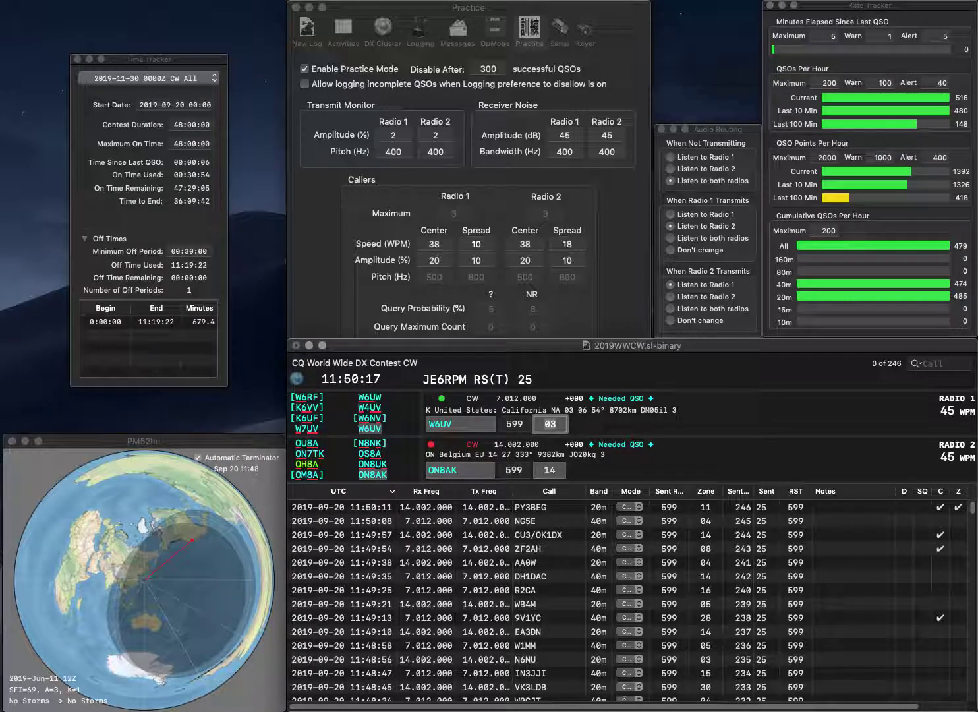
key(Return)
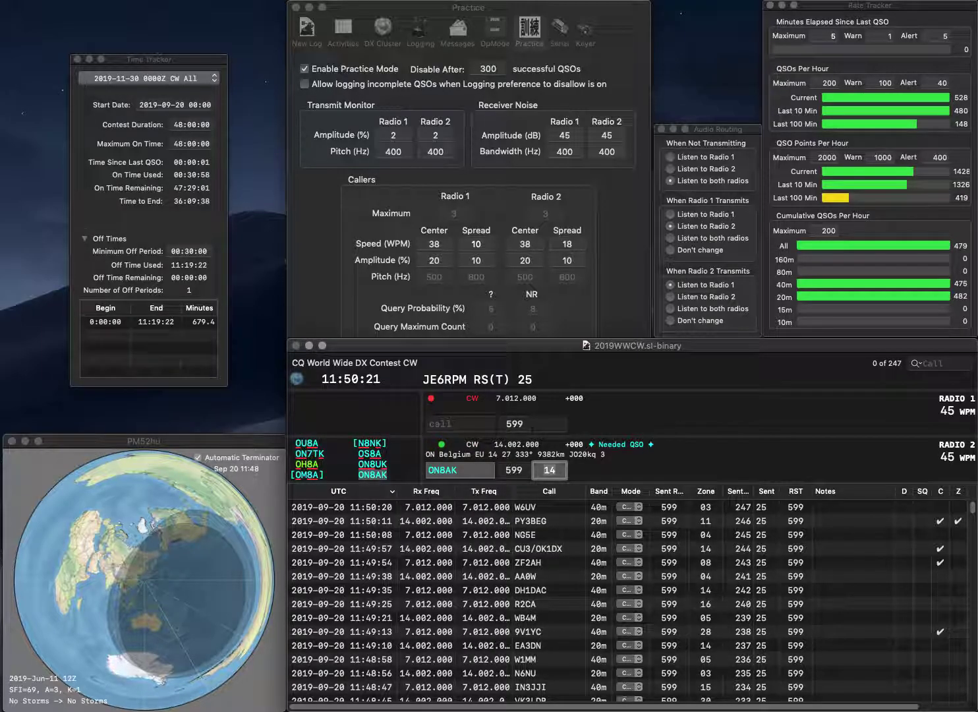
key(Return)
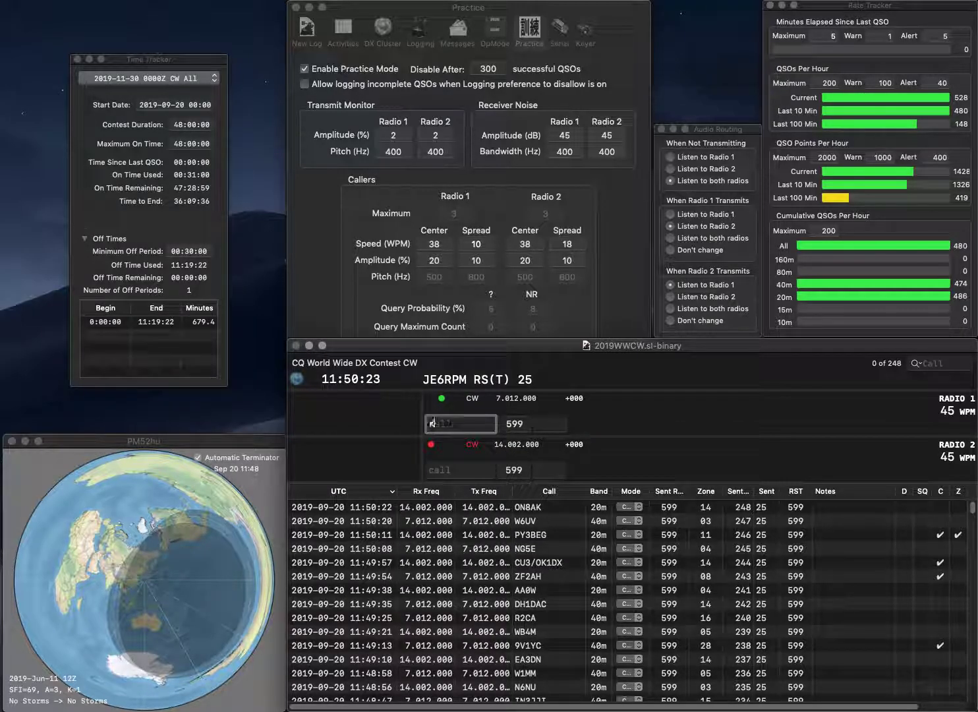
text(3FI)
key(Return)
text(EA1C)
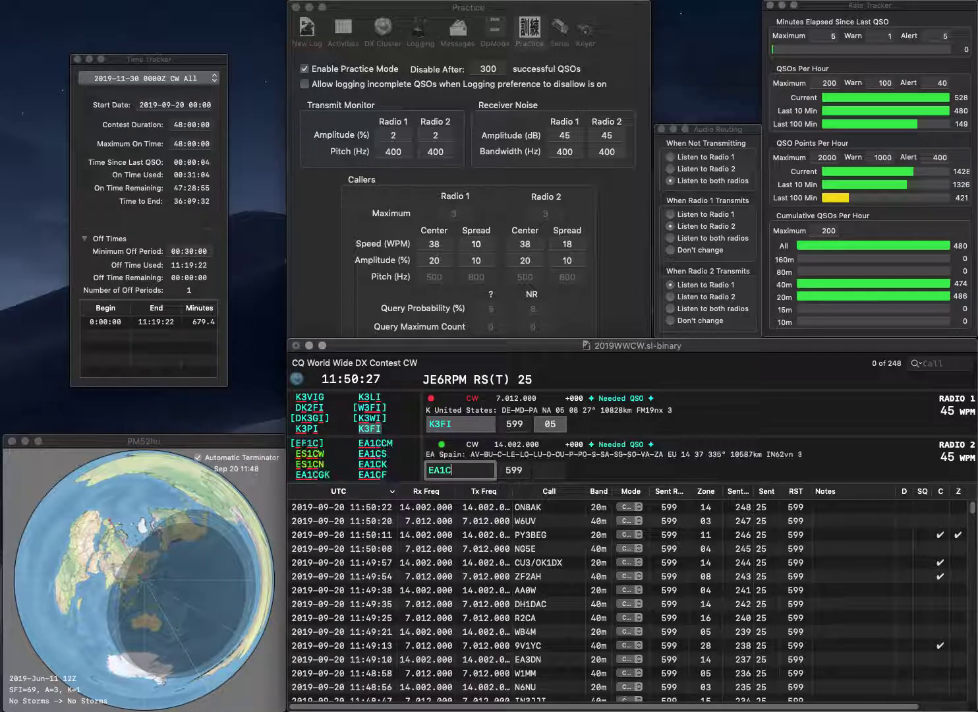
text(GK)
key(Return)
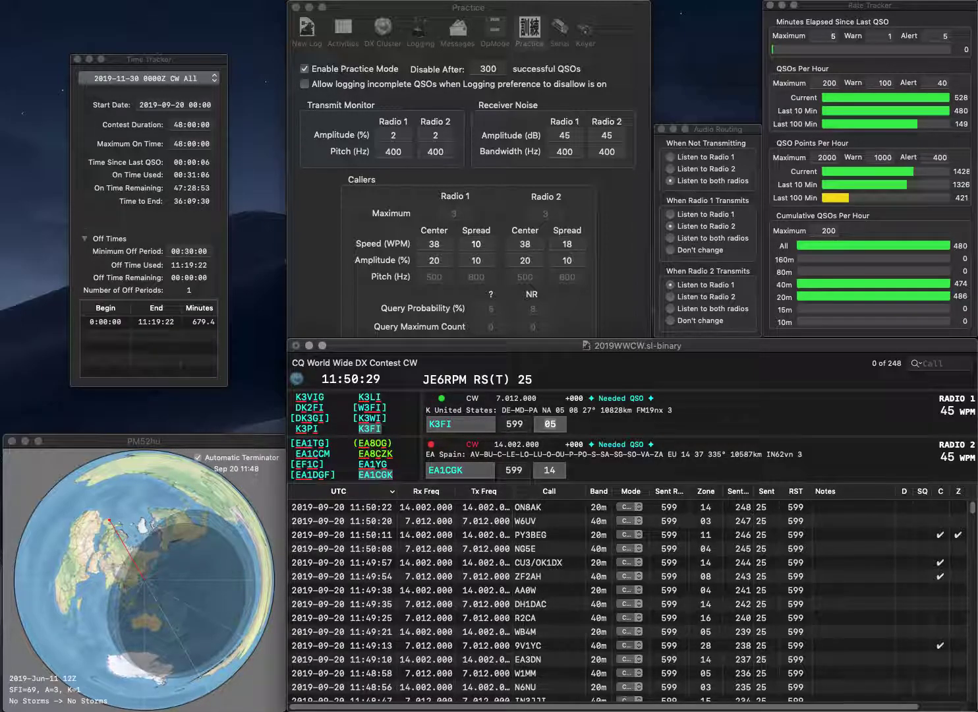
key(Return)
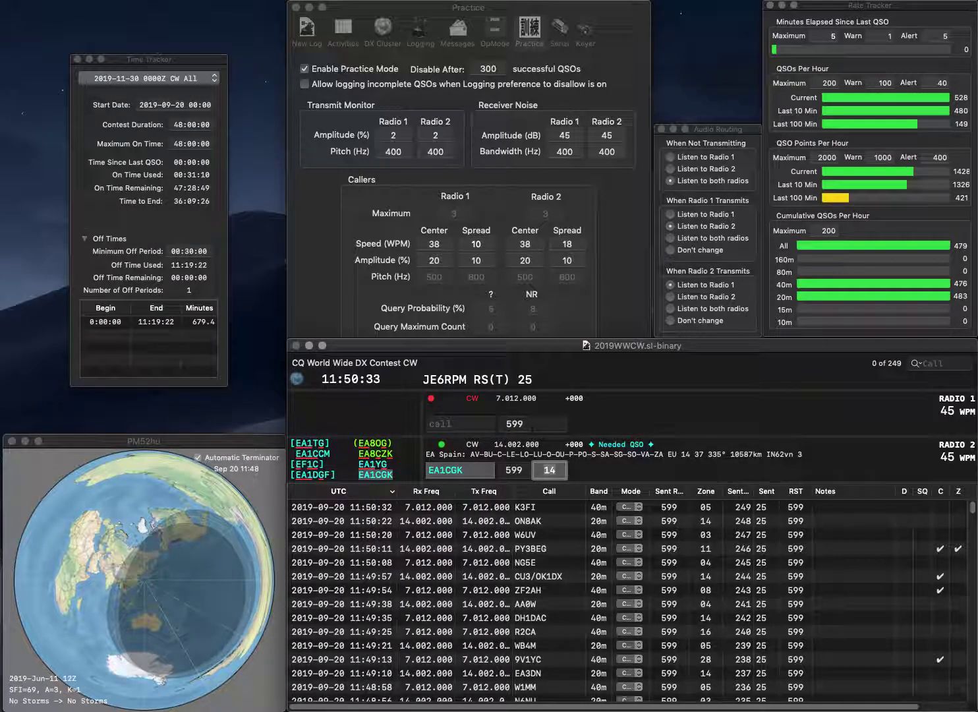
key(Return)
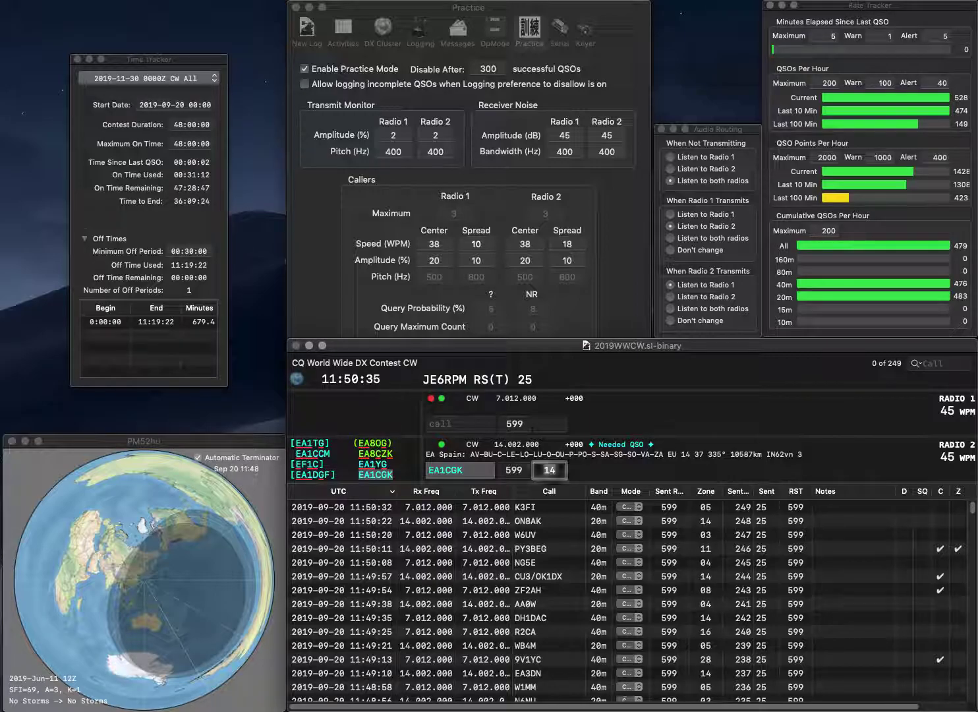
text(W3CCX)
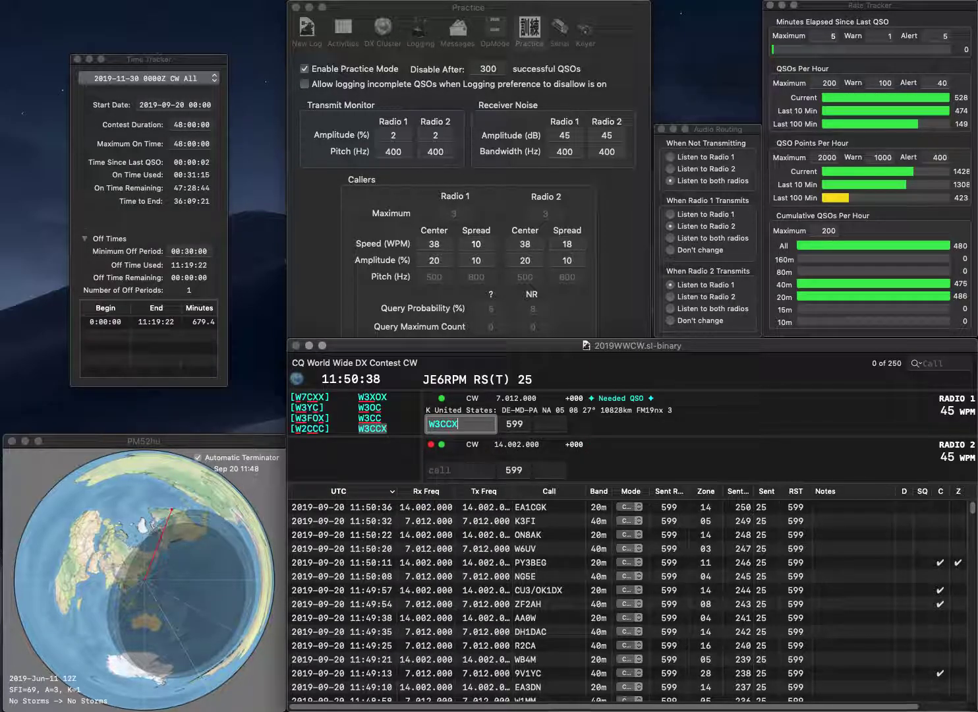
key(Return)
text(KC)
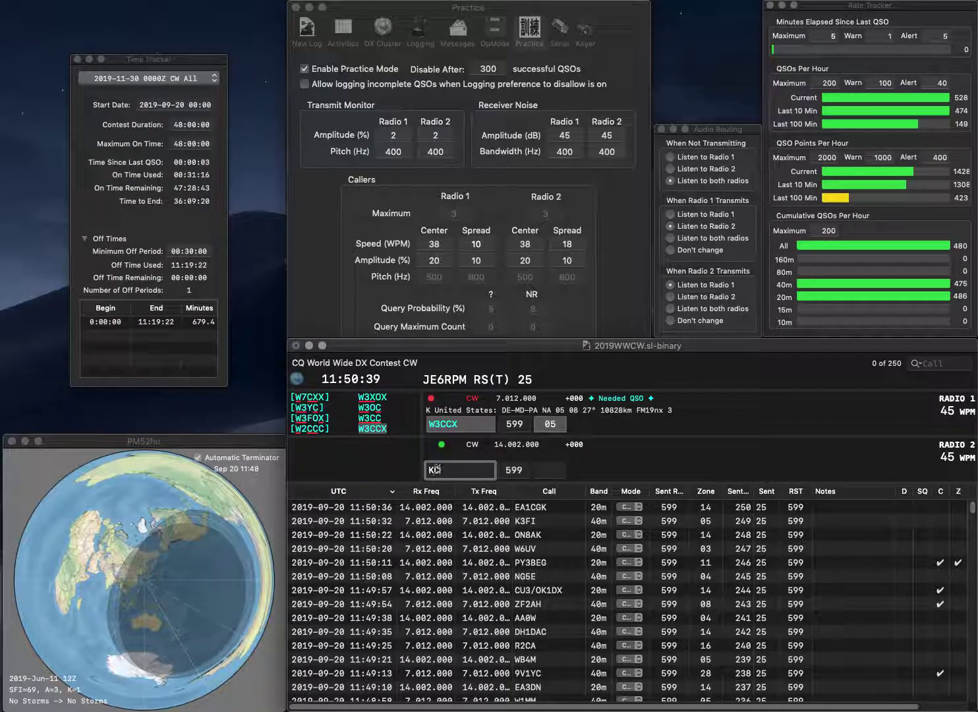
text(1GTK)
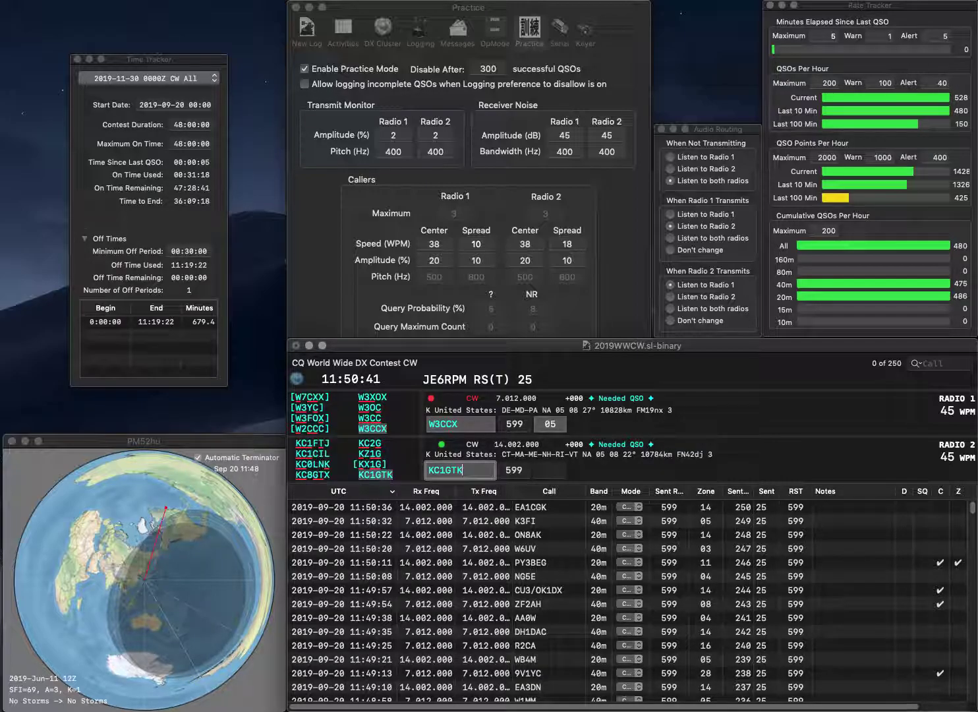
key(Return)
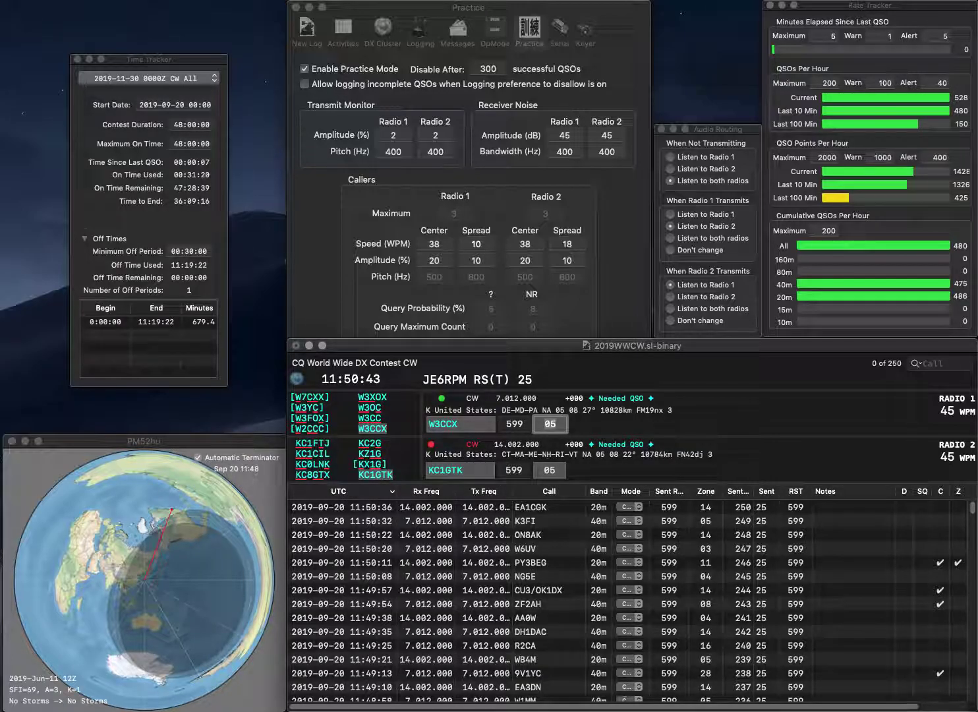
key(Return)
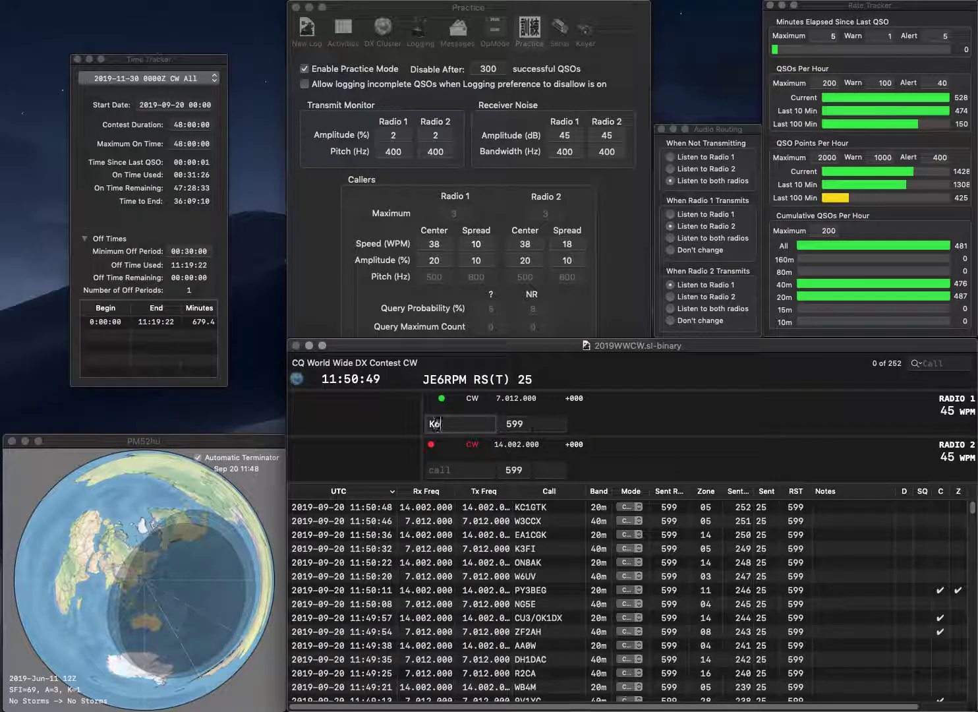
text(NML)
key(Return)
text(G3XTT)
key(Return)
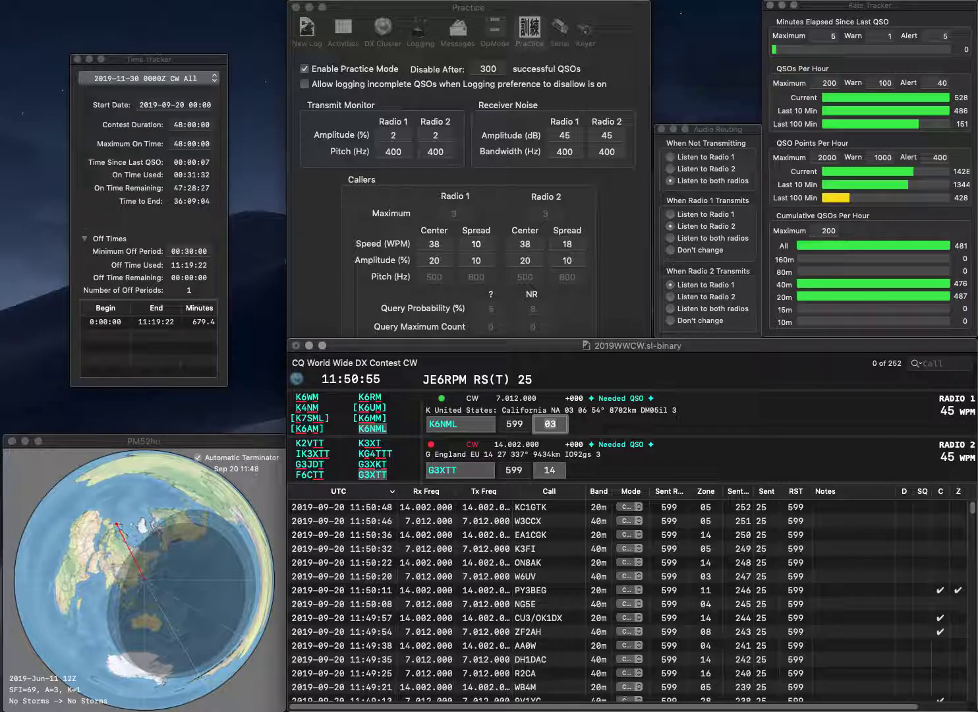
key(Return)
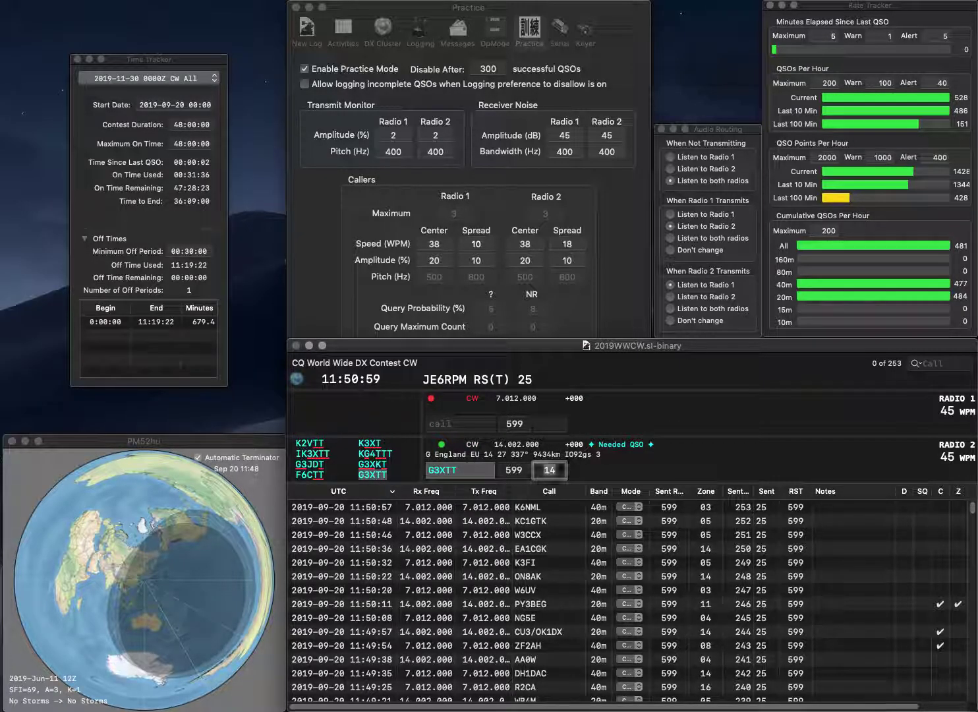
key(Return)
Answer the callers with N4FP on Radio 1 and the partial call 5U on Radio 2
text(N4FP)
key(Return)
text(5U)
key(Return)
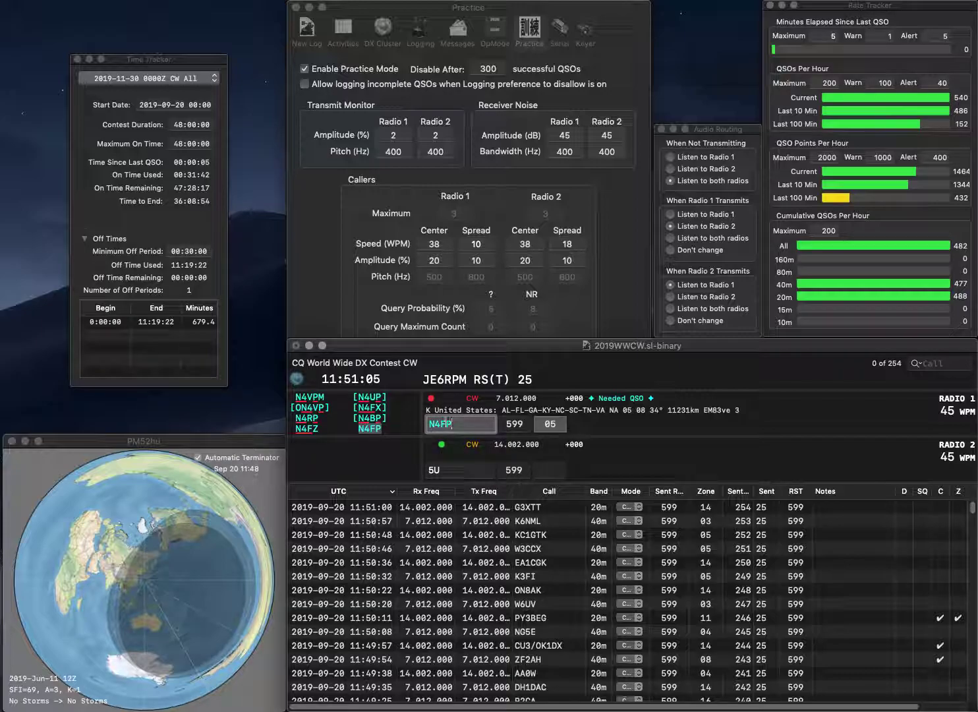
click(446, 424)
text(U)
key(BackSpace)
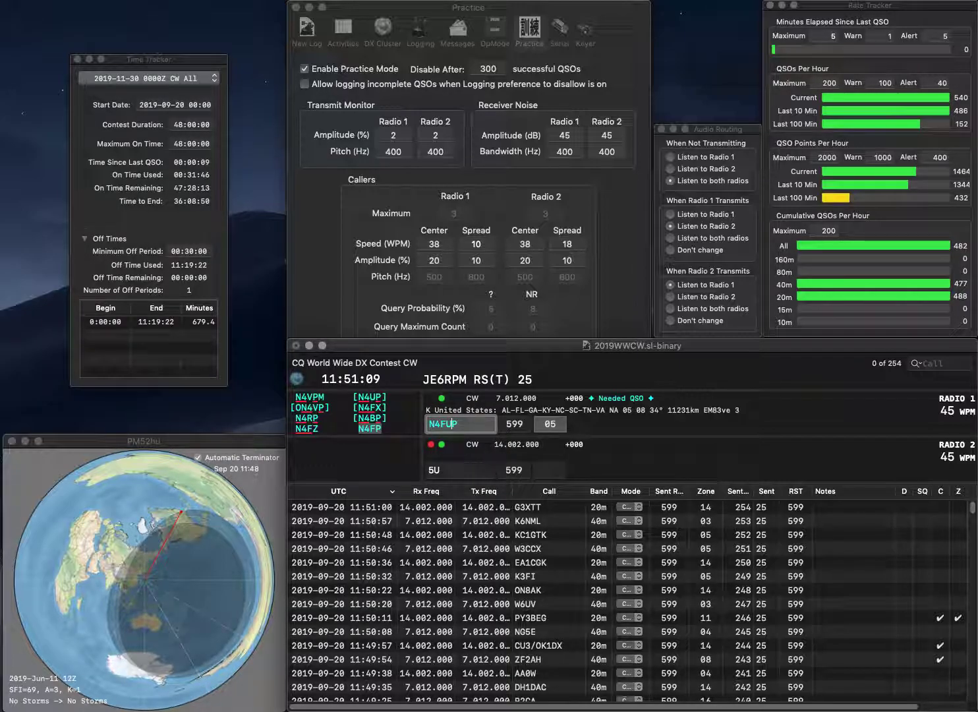
key(Right)
text(U)
key(Return)
key(Tab)
click(451, 424)
key(BackSpace)
key(Left)
text(U)
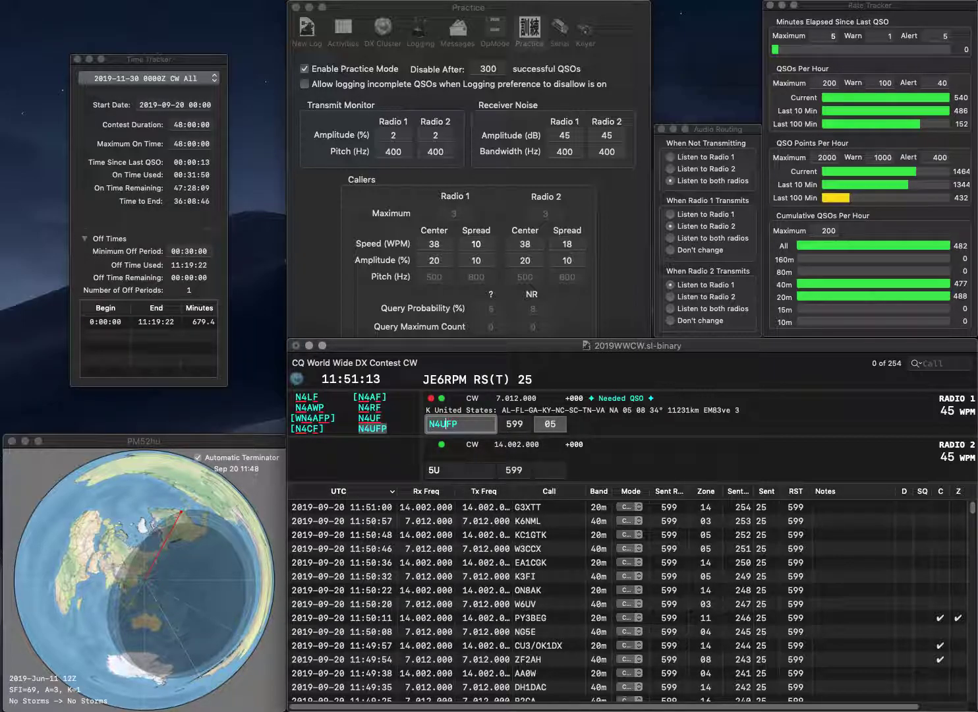
key(Return)
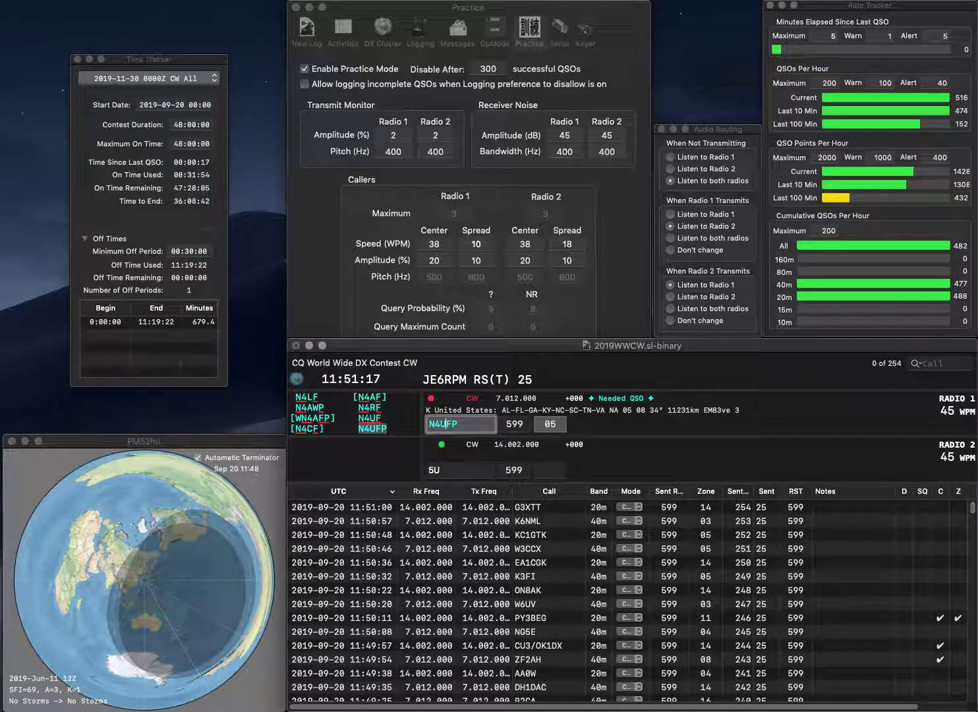
Complete the partial call on Radio 2 as LZ5U, and log the contacts on both radios
text(LZ)
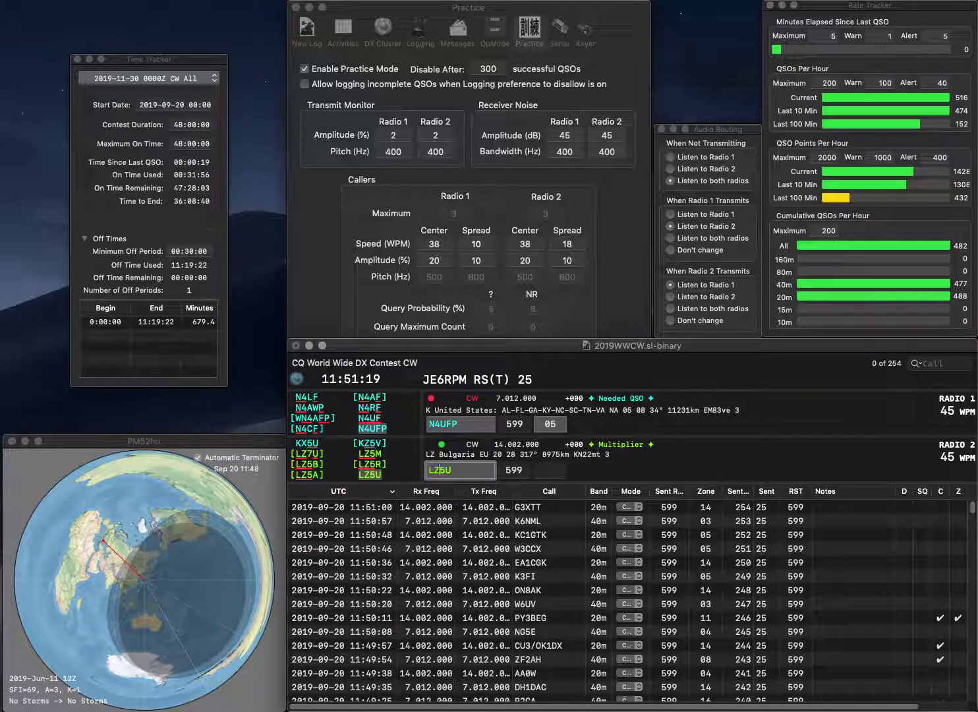
key(Return)
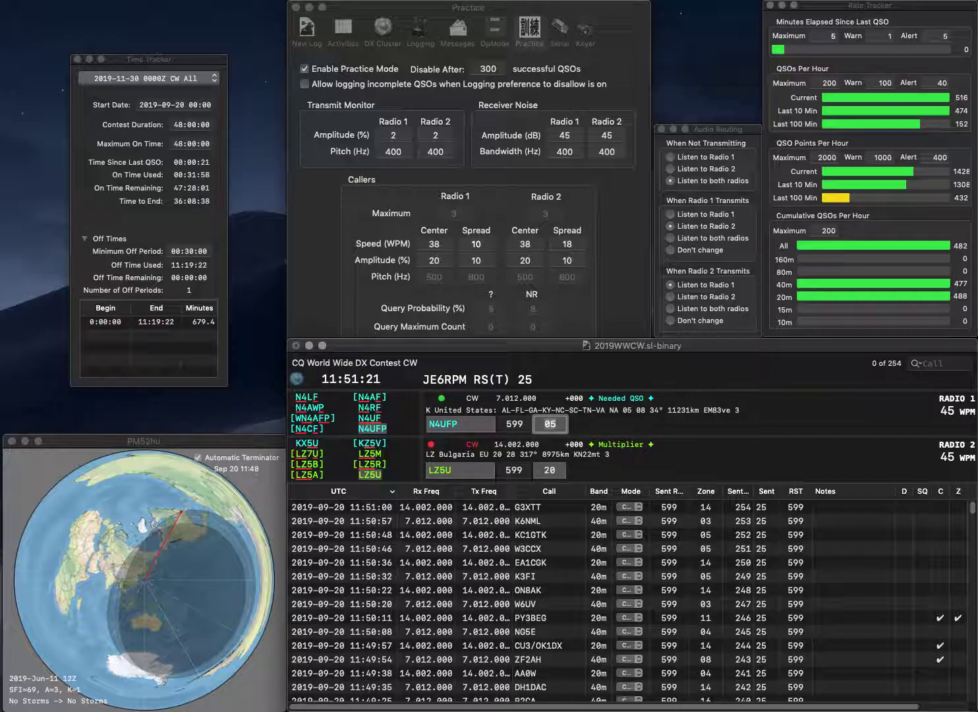
key(Return)
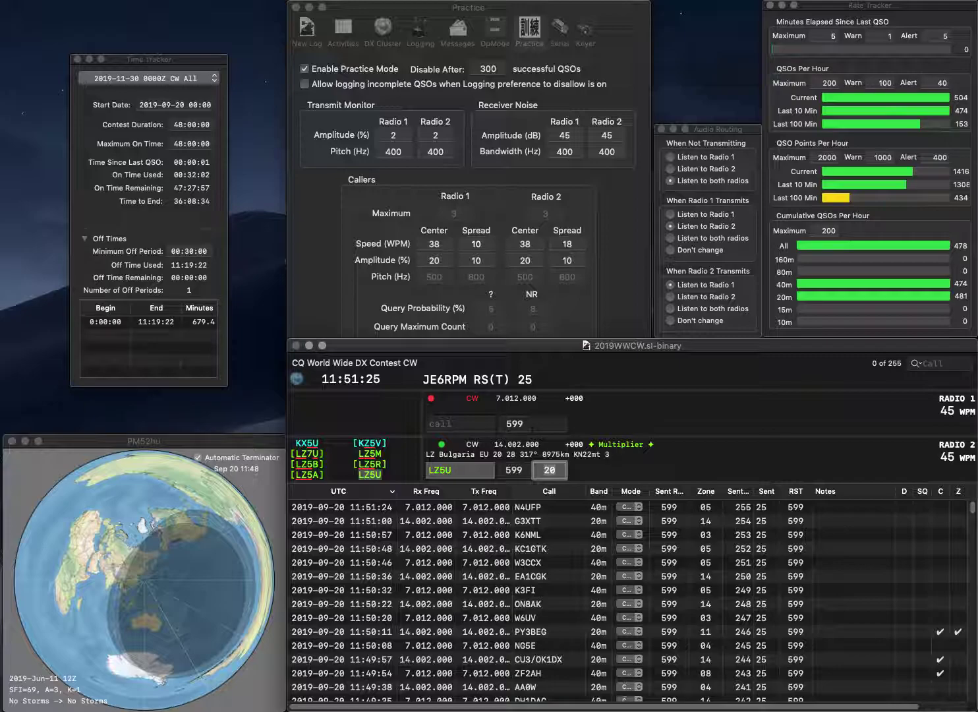
key(Return)
text(KF6MK)
key(Return)
text(N3IQ)
key(Return)
key(Tab)
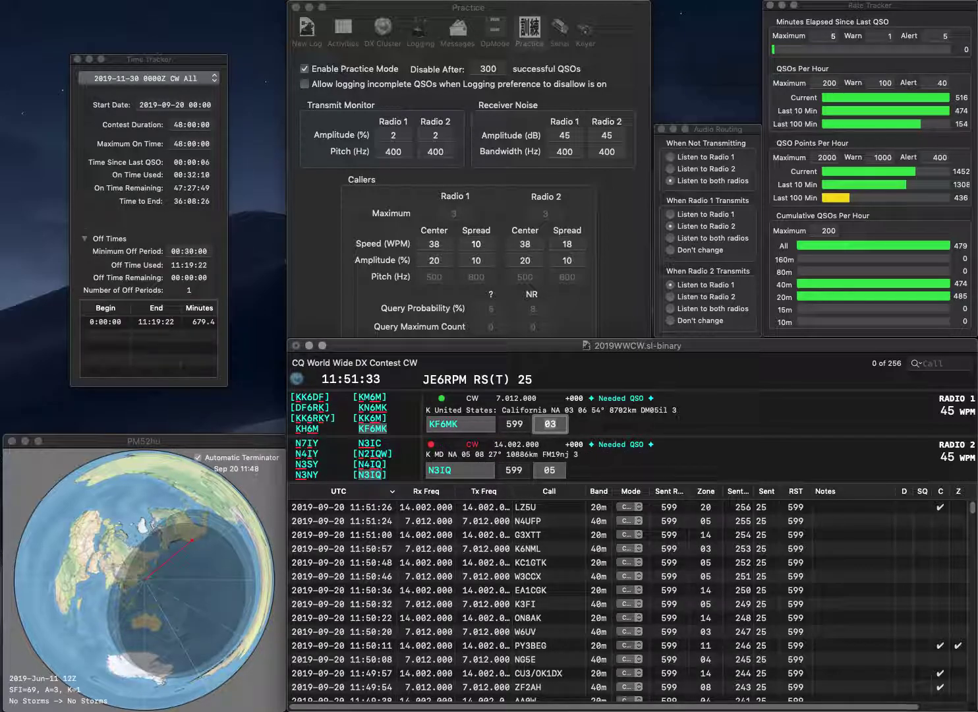
key(Return)
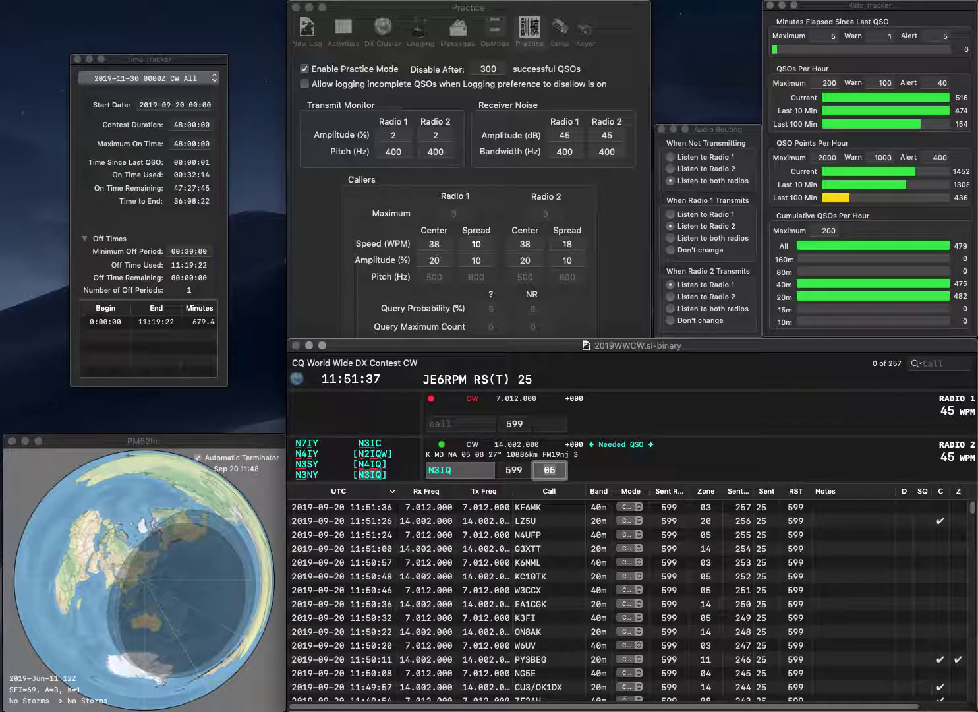
key(Return)
text(OZ9V)
key(Return)
text(JA1GLE)
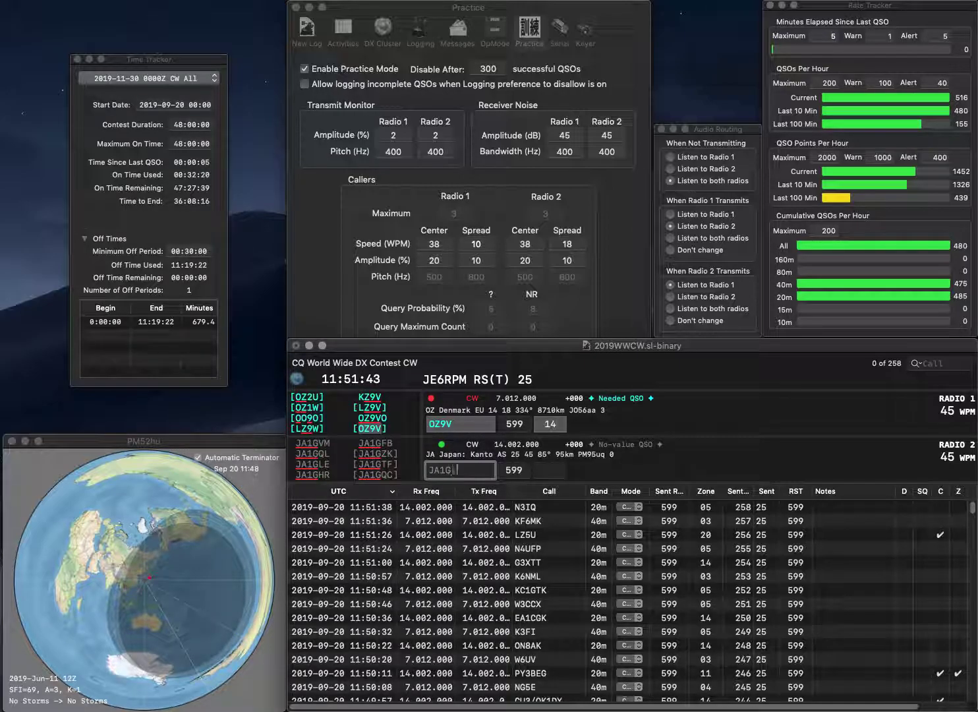
key(Return)
text(25)
key(Return)
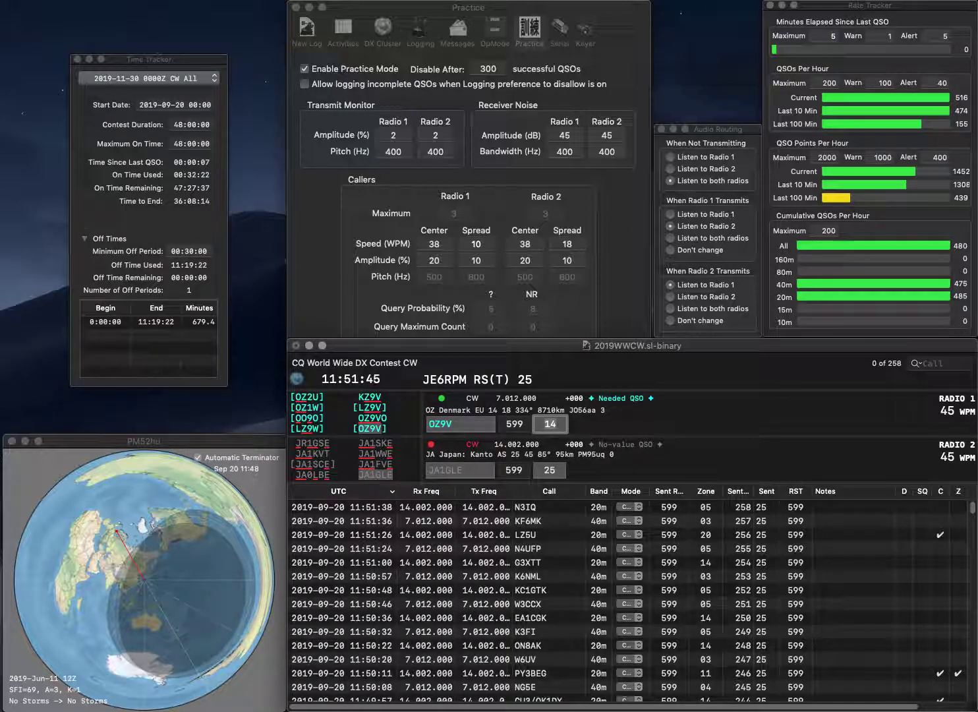
key(Return)
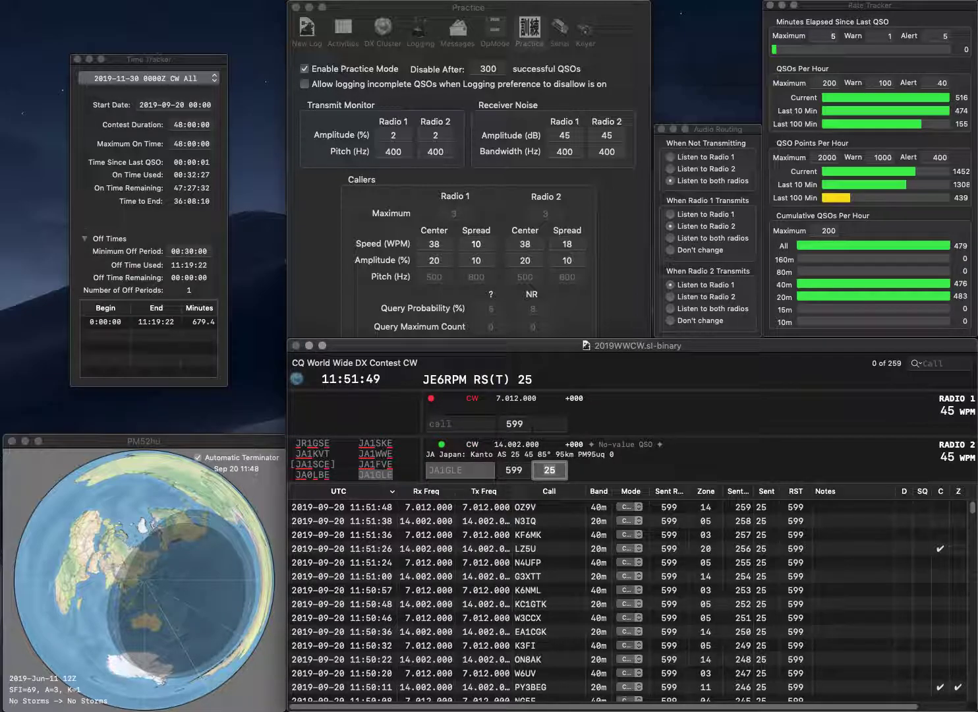
key(Return)
Enter NI2M on Radio 1 and HK6P on Radio 2, and log both contacts
text(NI2M)
key(Return)
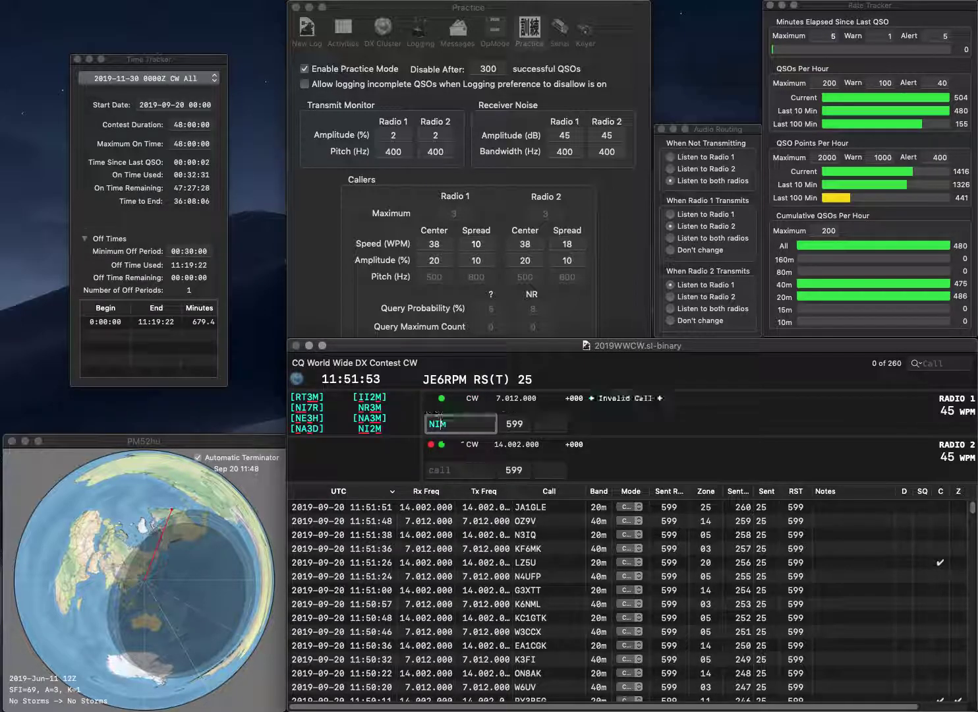
text(HK6P)
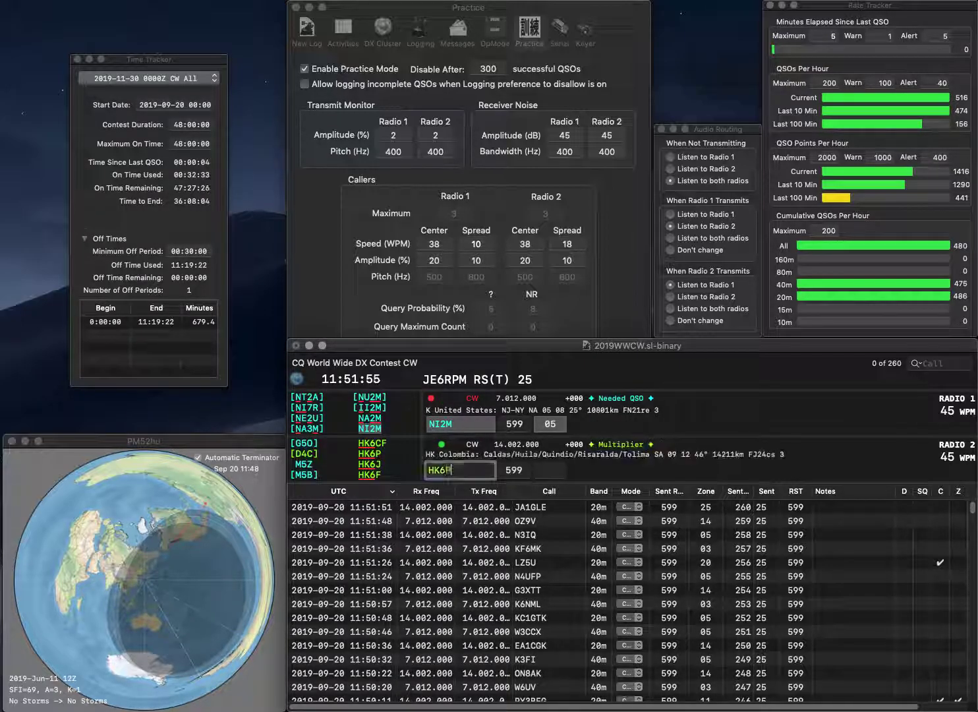
key(Return)
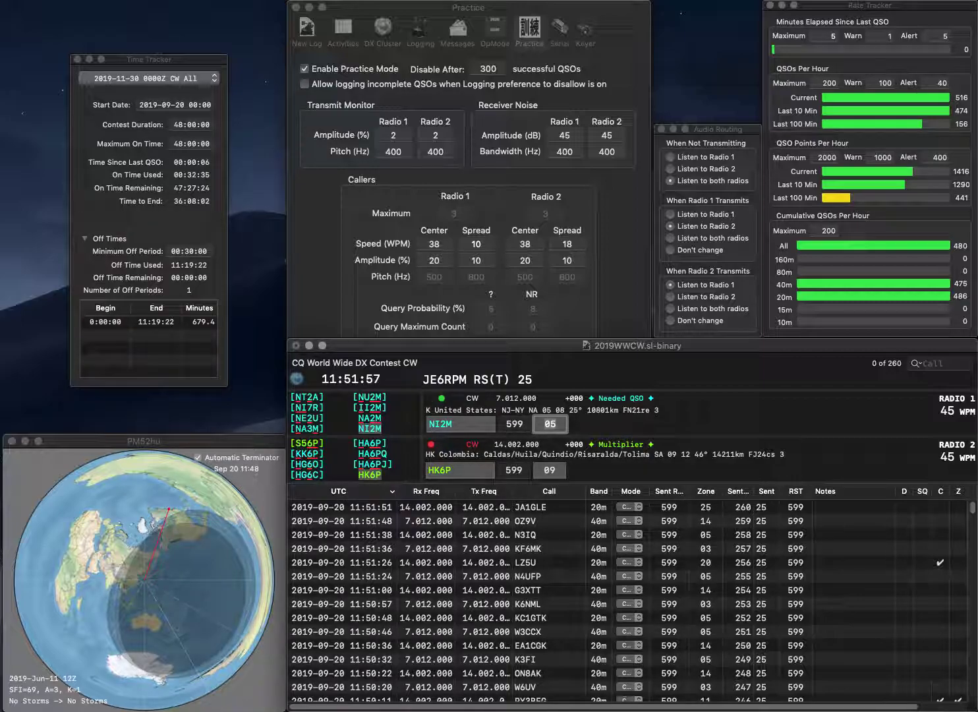
key(Return)
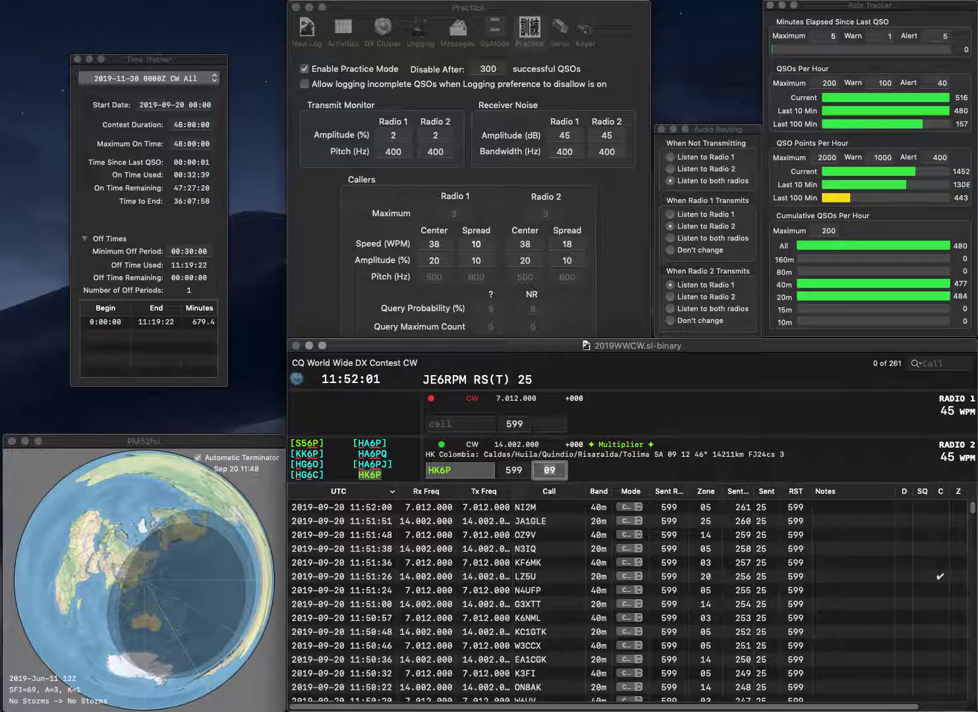
key(Return)
Enter HL3AMO on Radio 1 and RT9R on Radio 2, and send the exchange to both callers
text(H)
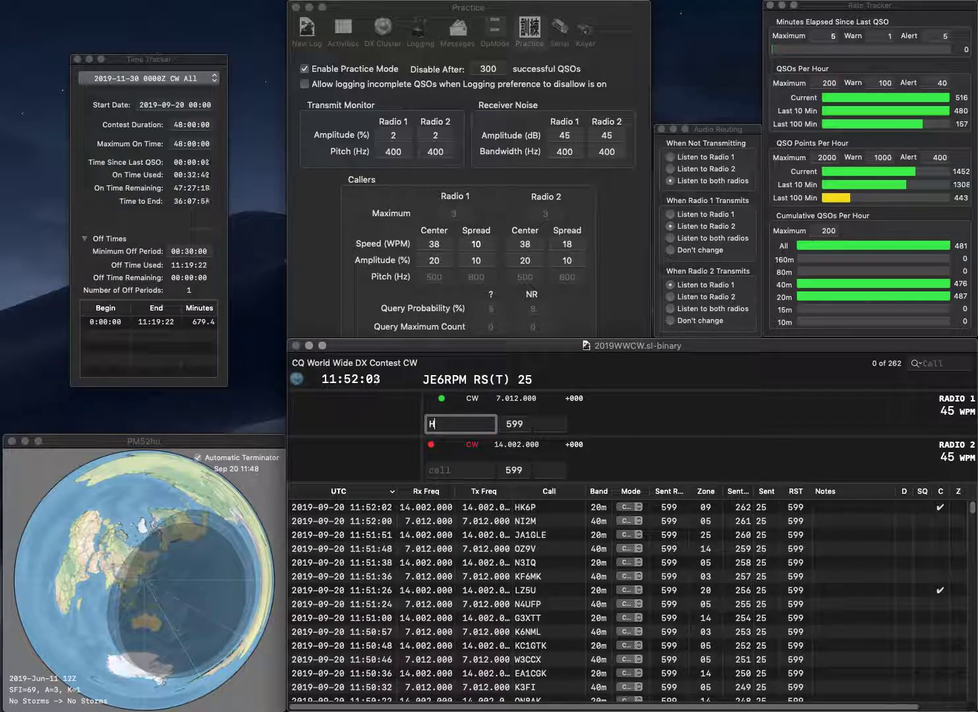
text(L3AMO)
key(Return)
text(T9R)
key(Home)
text(R)
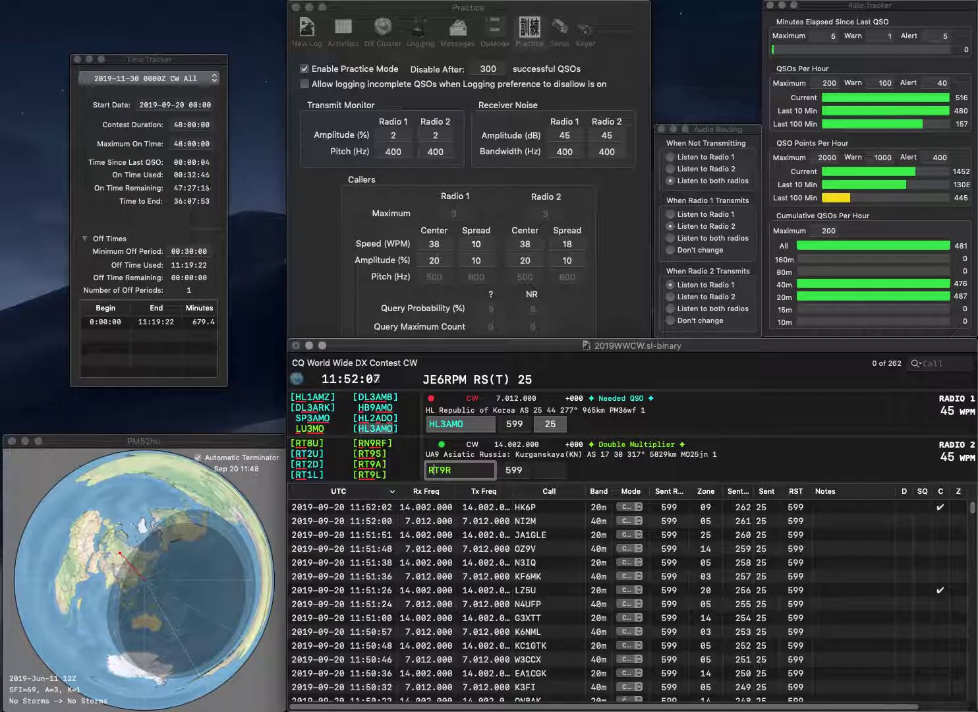
key(Return)
key(Tab)
key(Return)
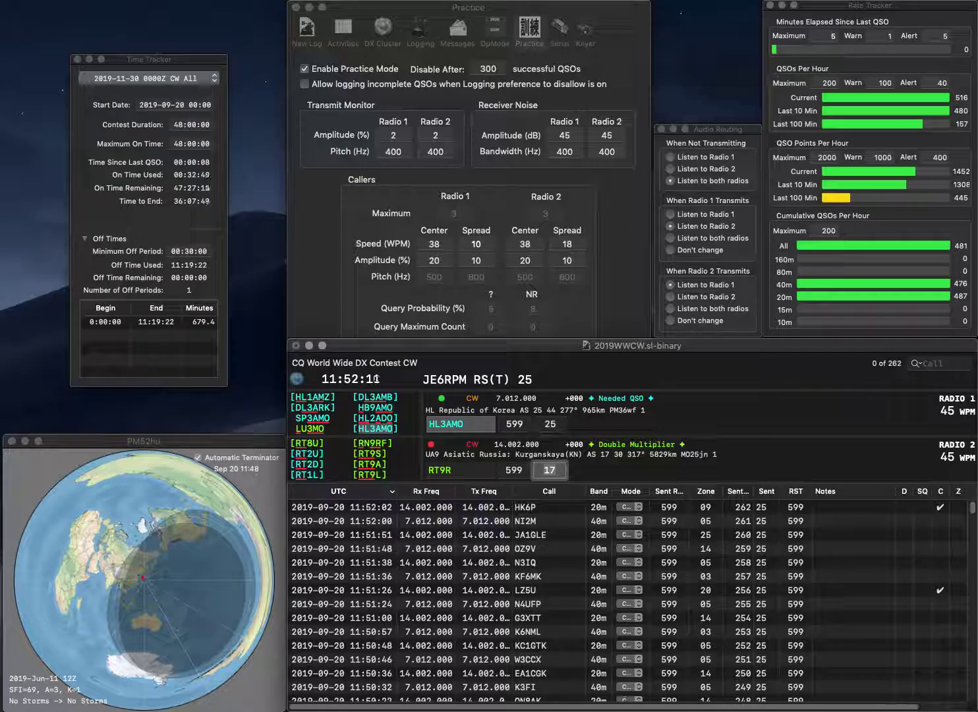
Correct the Radio 2 call to RT0F, and log the HL3AMO contact on Radio 1
key(Left)
key(BackSpace)
text(0F)
key(Delete)
key(Return)
key(Return)
text(UX0DL)
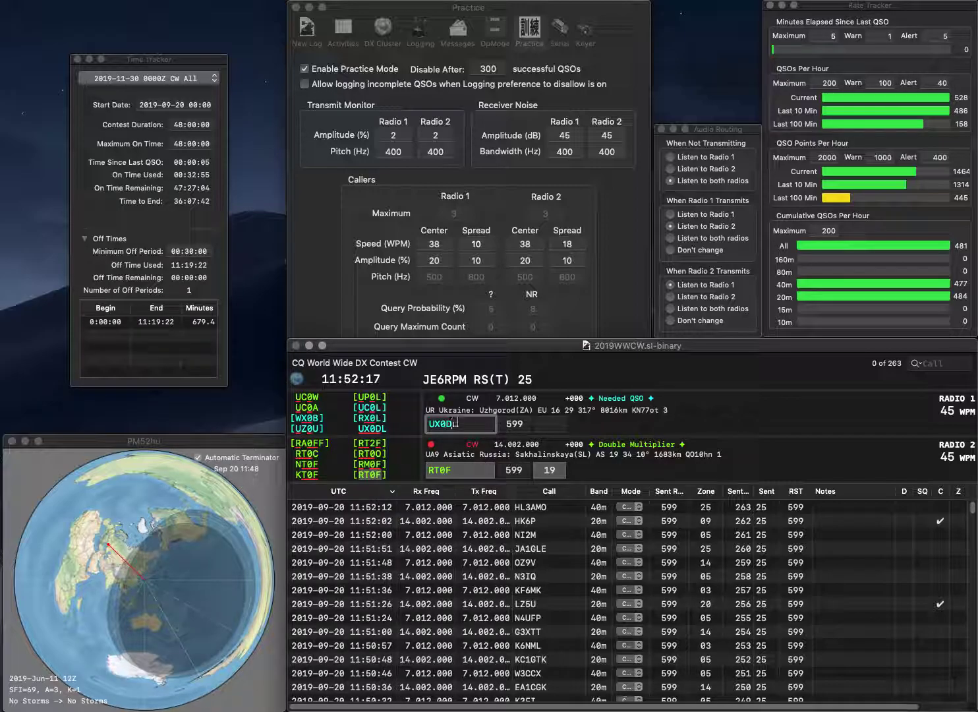
key(Return)
key(Tab)
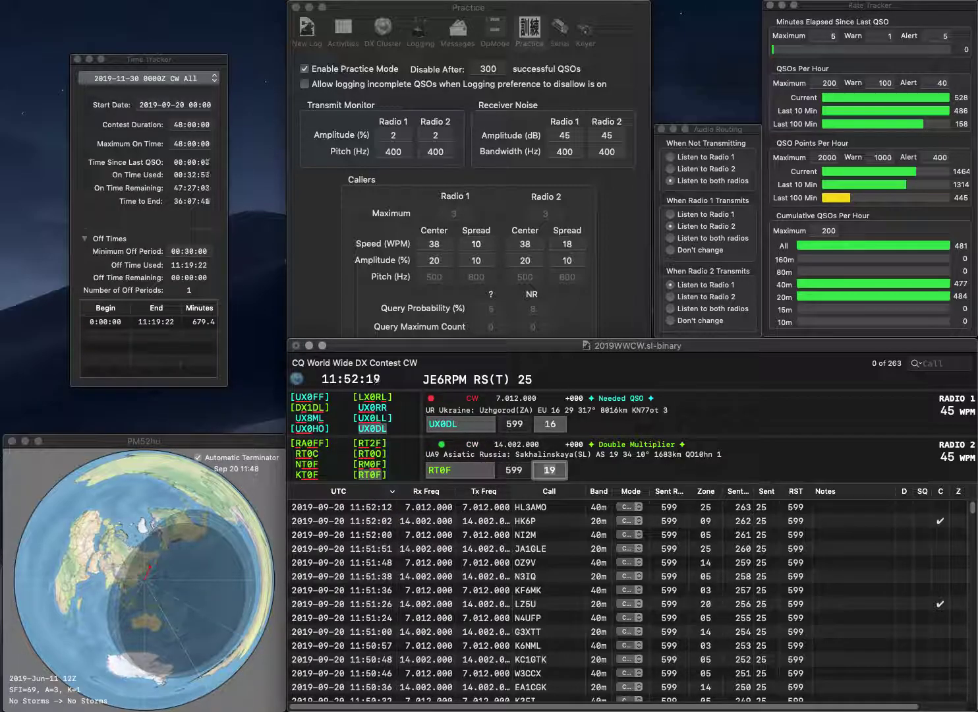
key(Return)
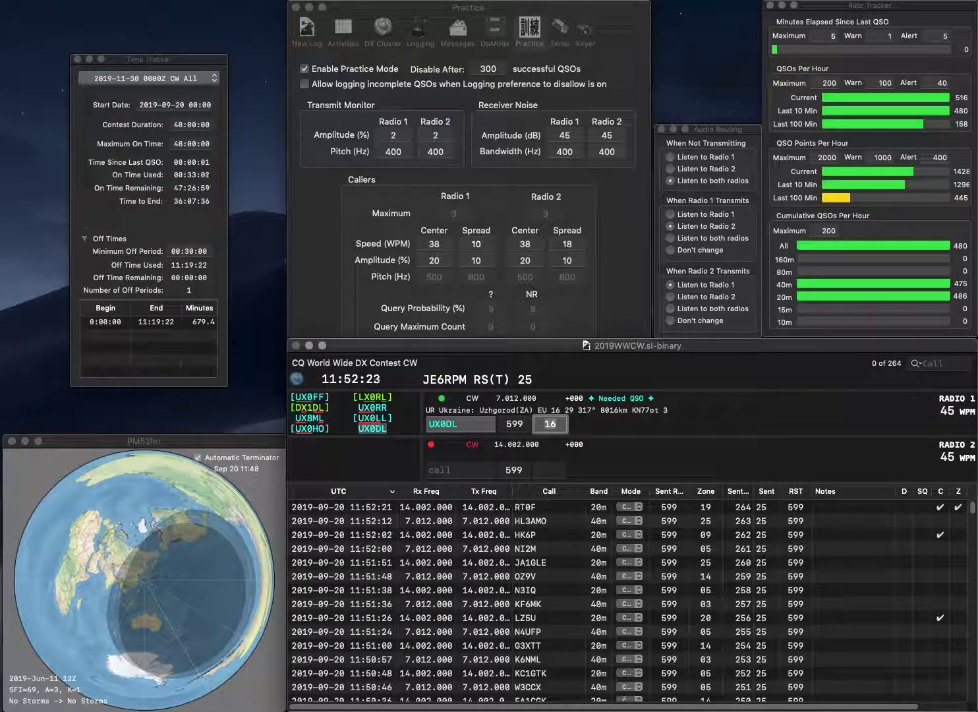
key(Return)
text(K2SM)
key(Return)
text(AA1LS)
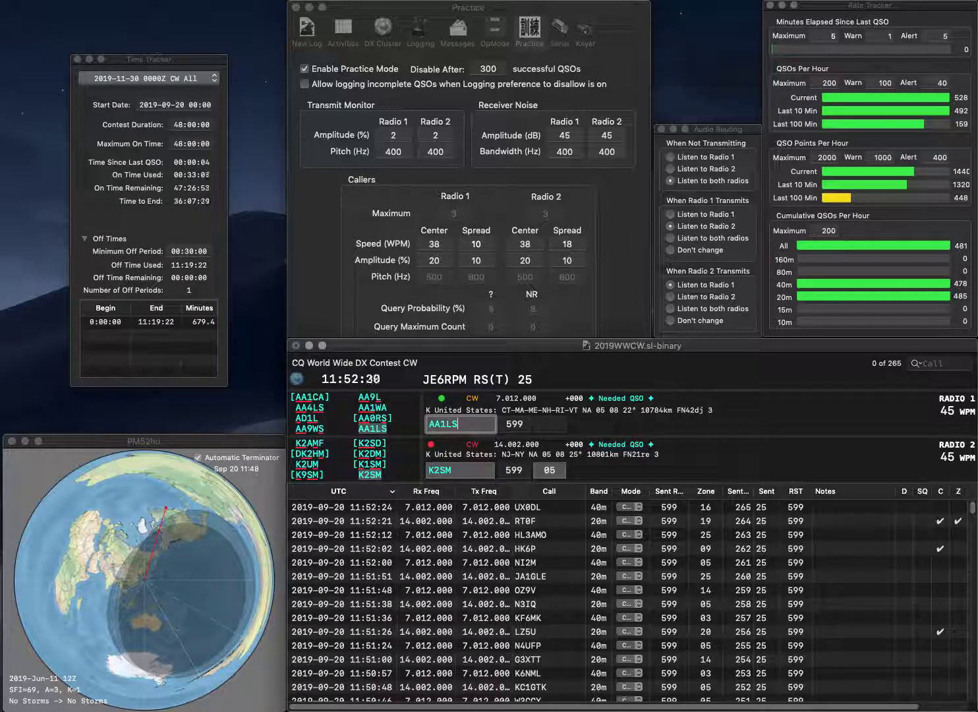
key(Return)
key(Return)
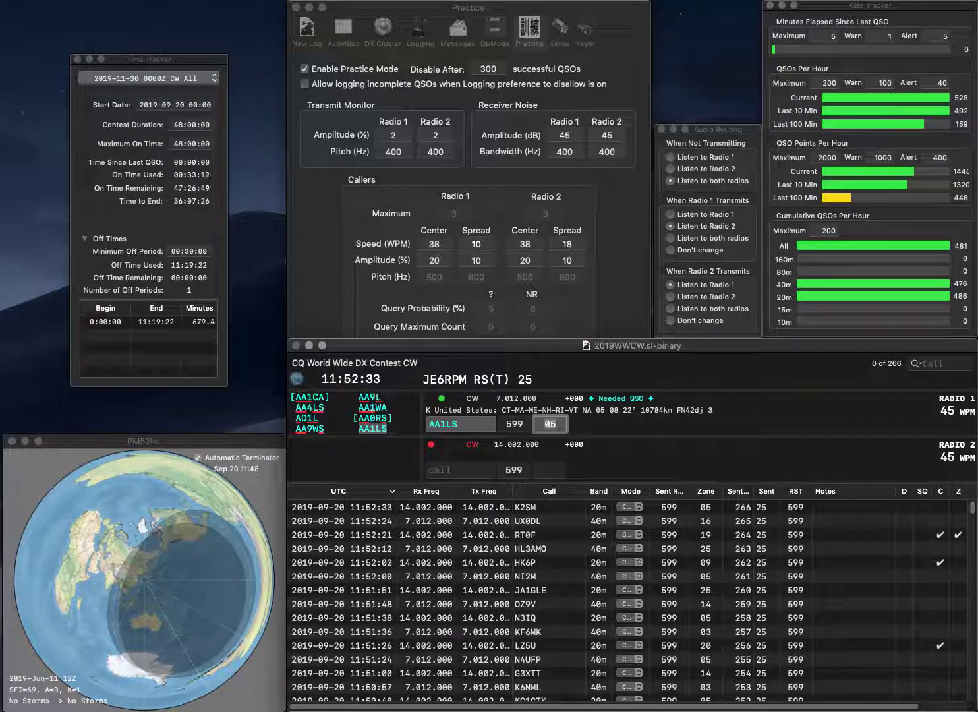
key(Return)
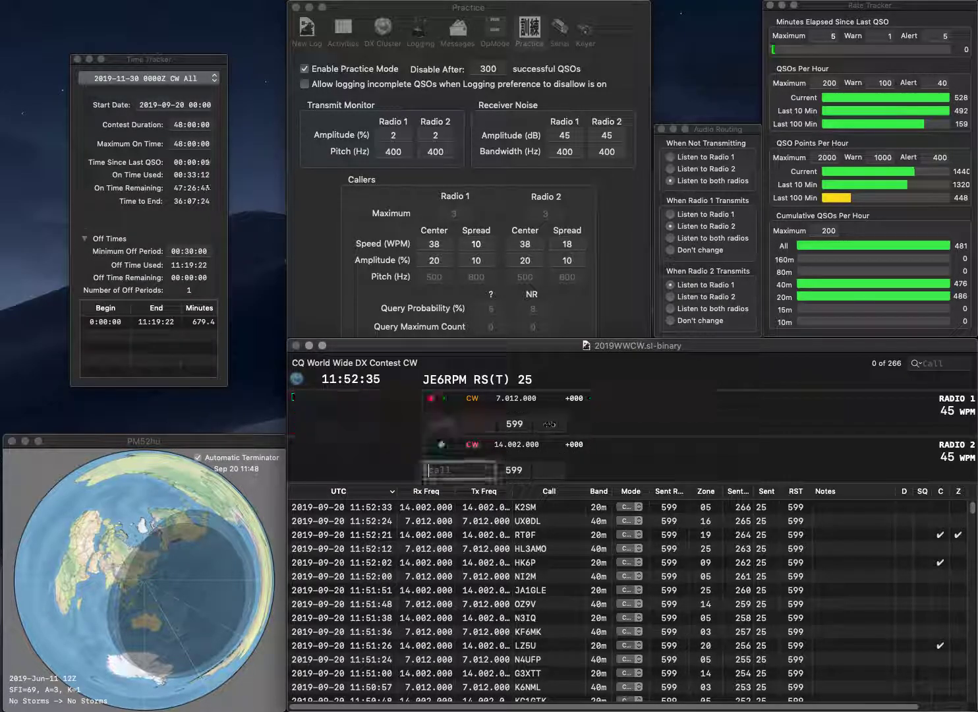
text(W7YTF)
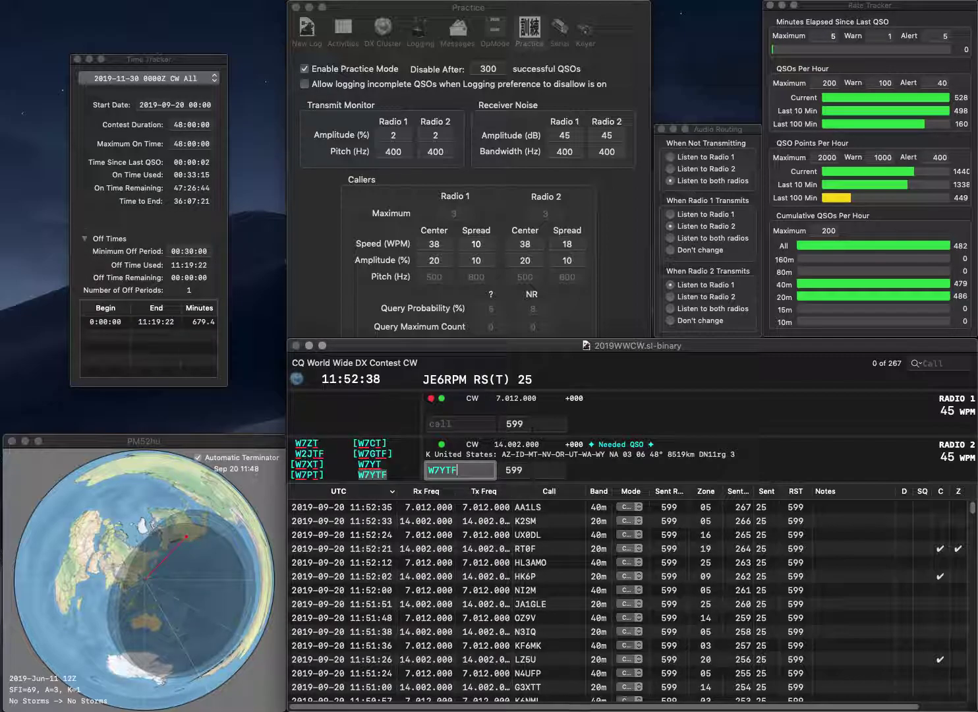
key(Return)
text(KT6V)
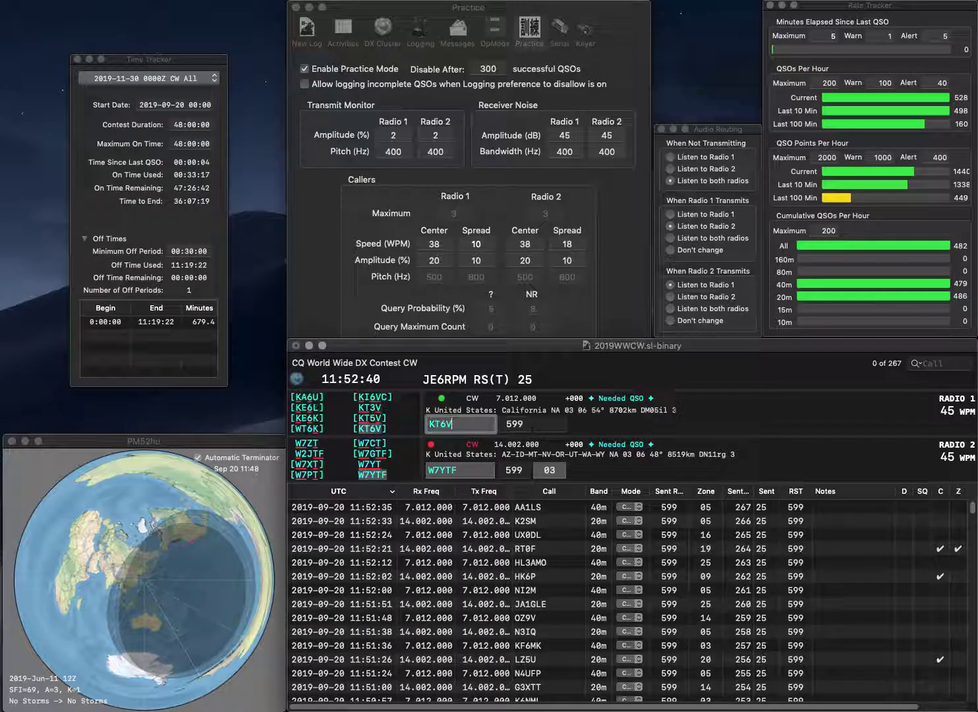
key(Return)
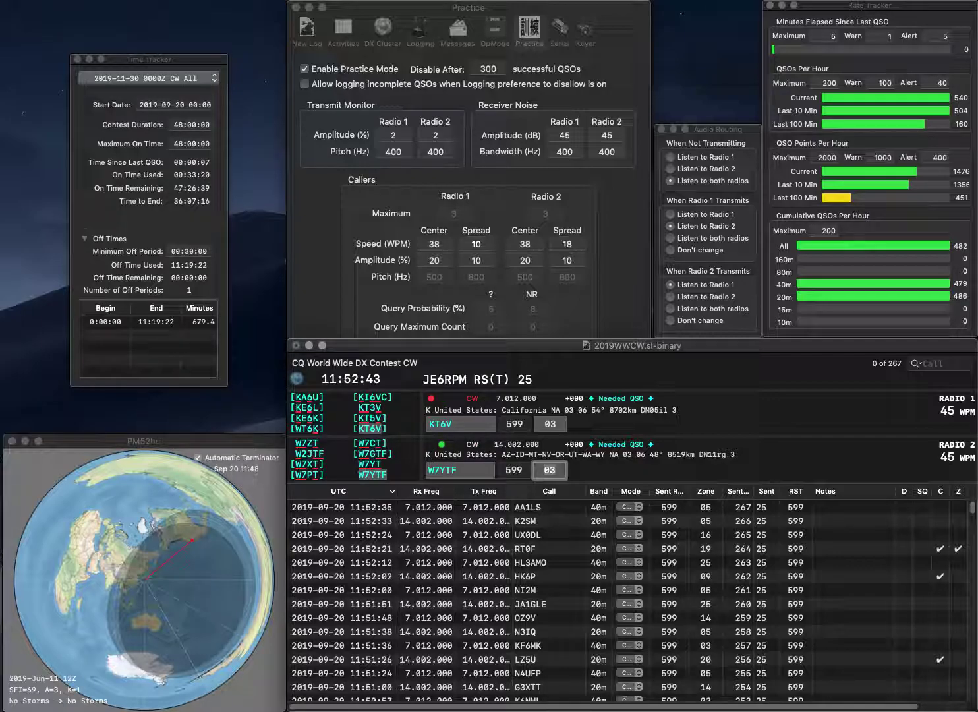
key(Return)
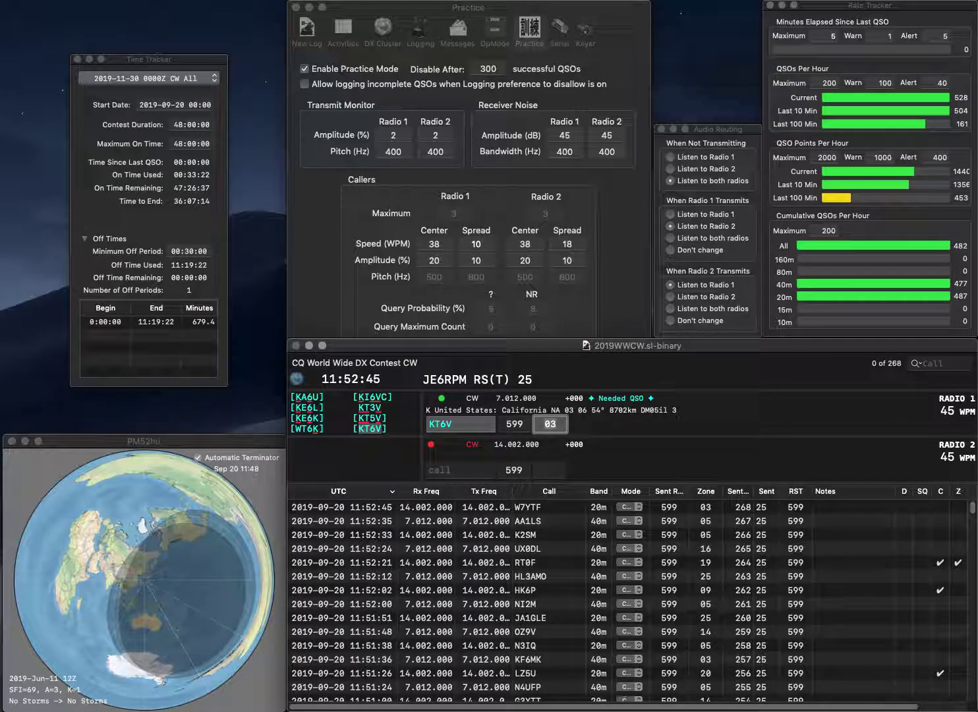
key(Return)
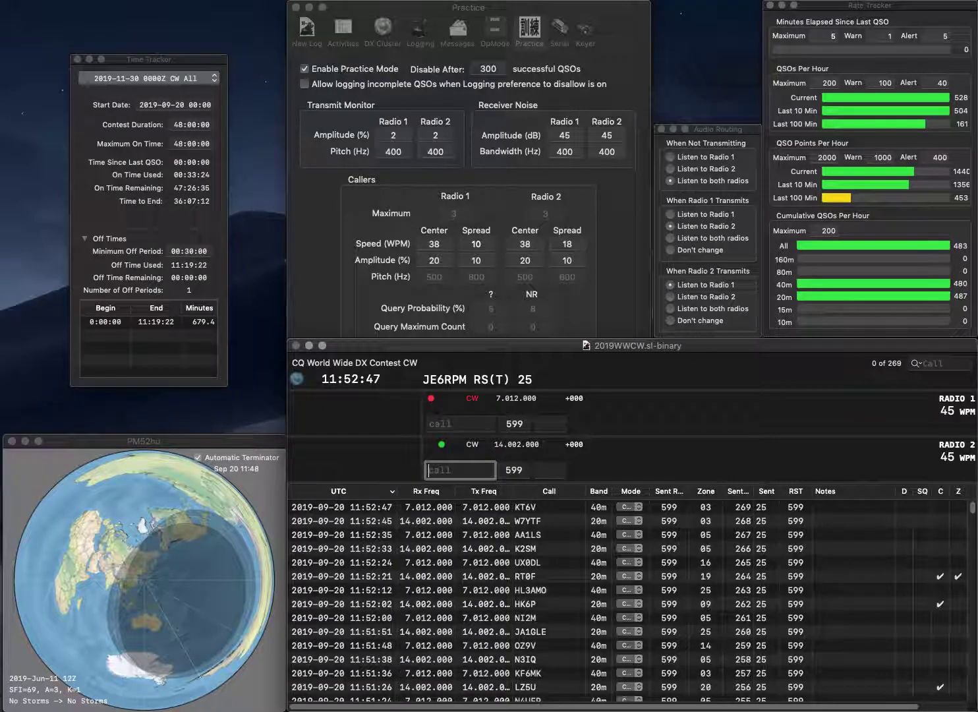
text(EA1RN)
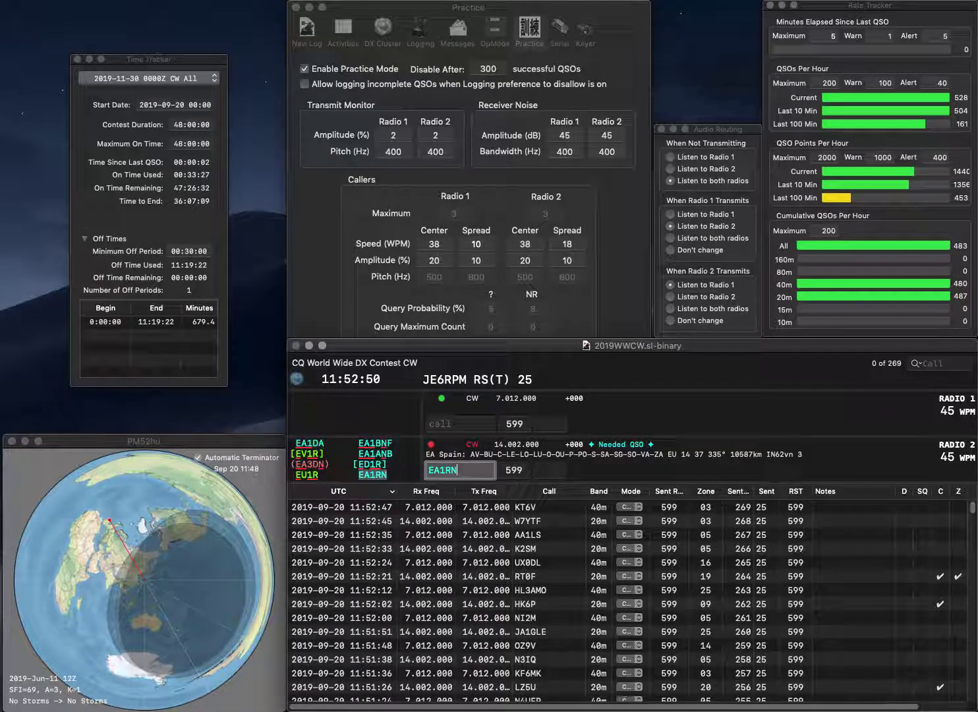
key(Return)
text(EA7AN)
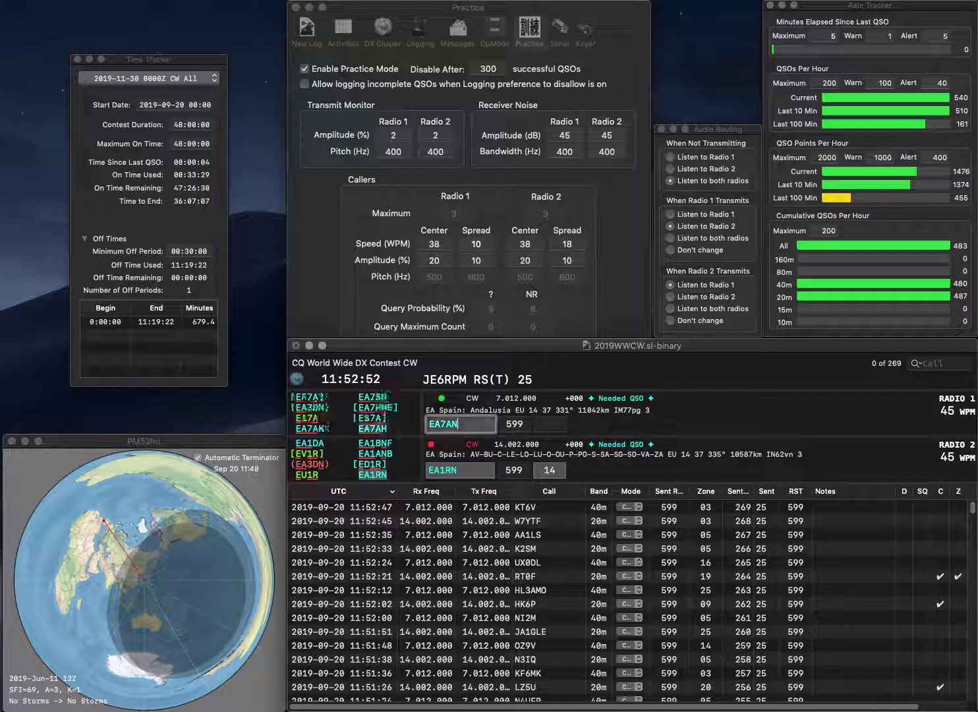
key(Return)
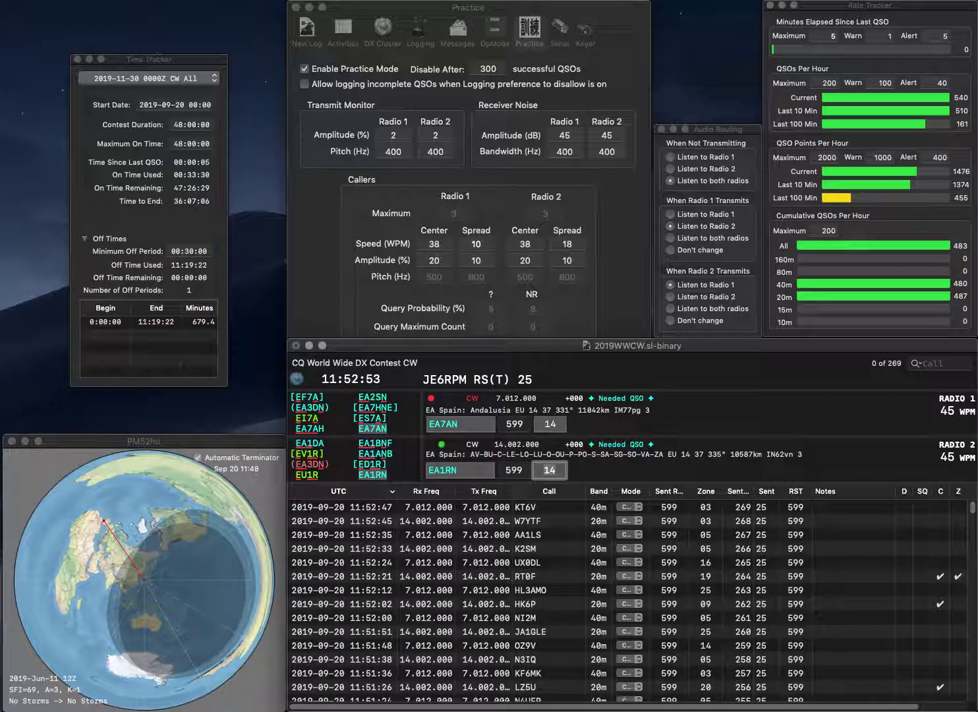
key(Return)
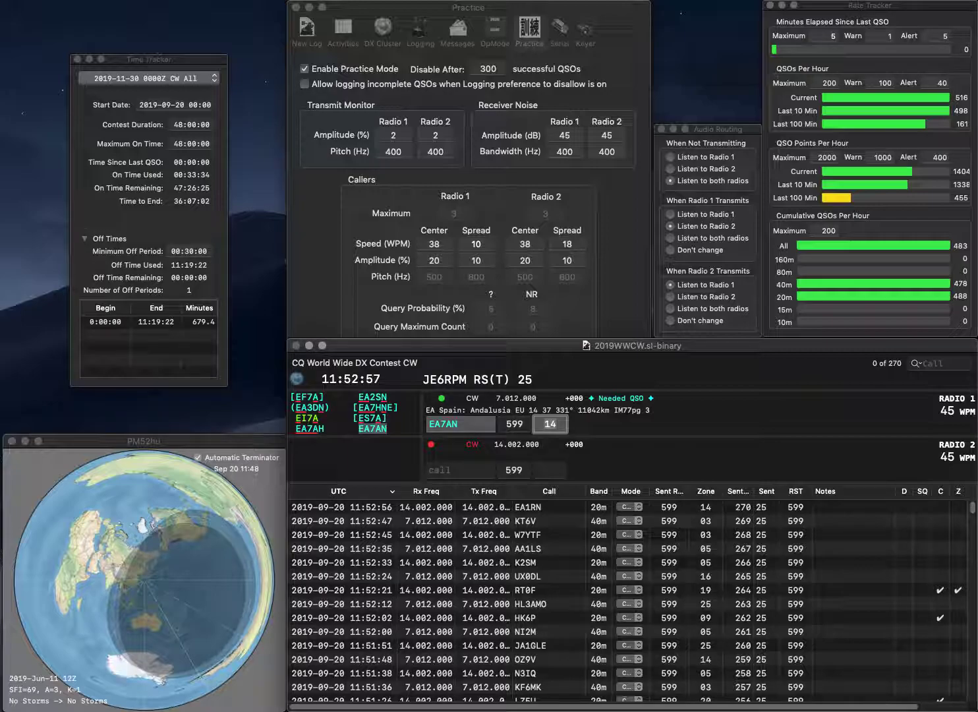
key(Return)
text(5HMIW)
key(Home)
key(Delete)
key(Return)
text(9IQB)
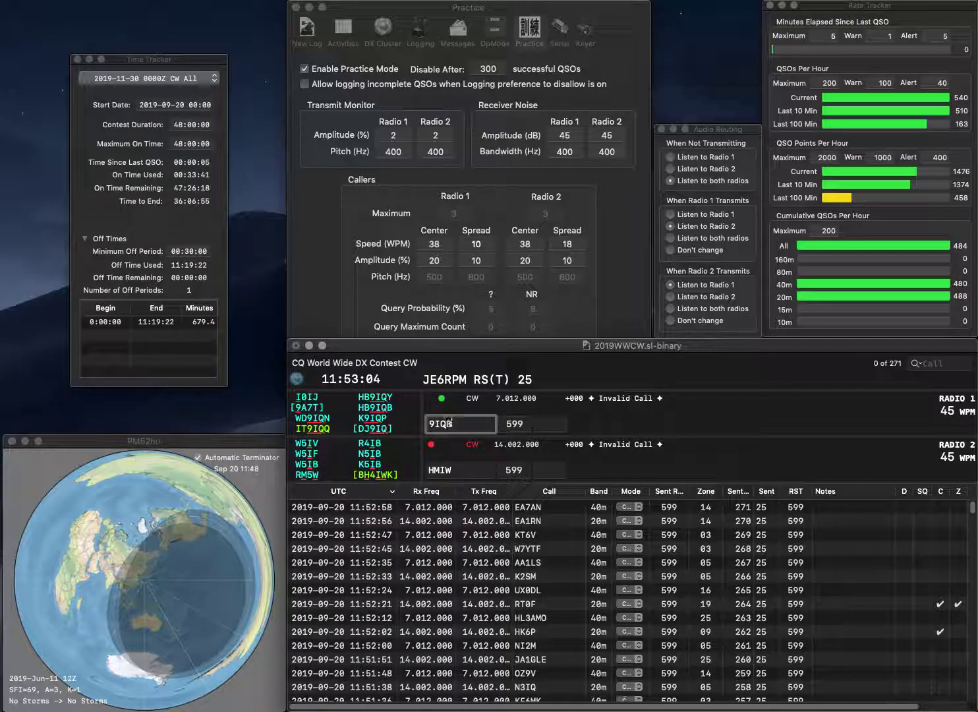
key(Home)
text(HB)
key(Return)
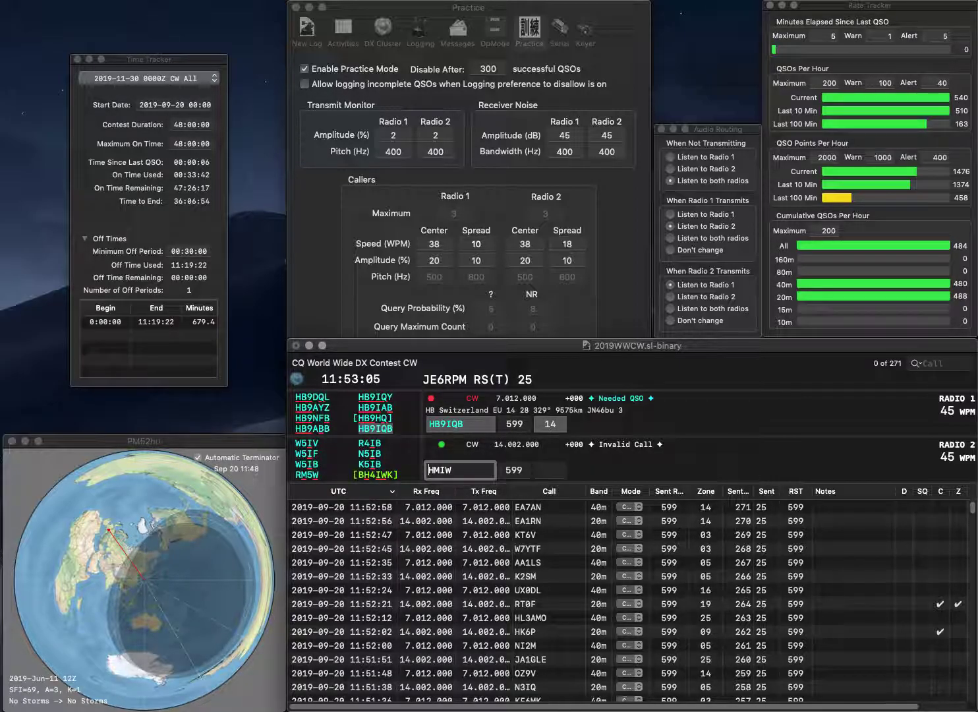
text(A6)
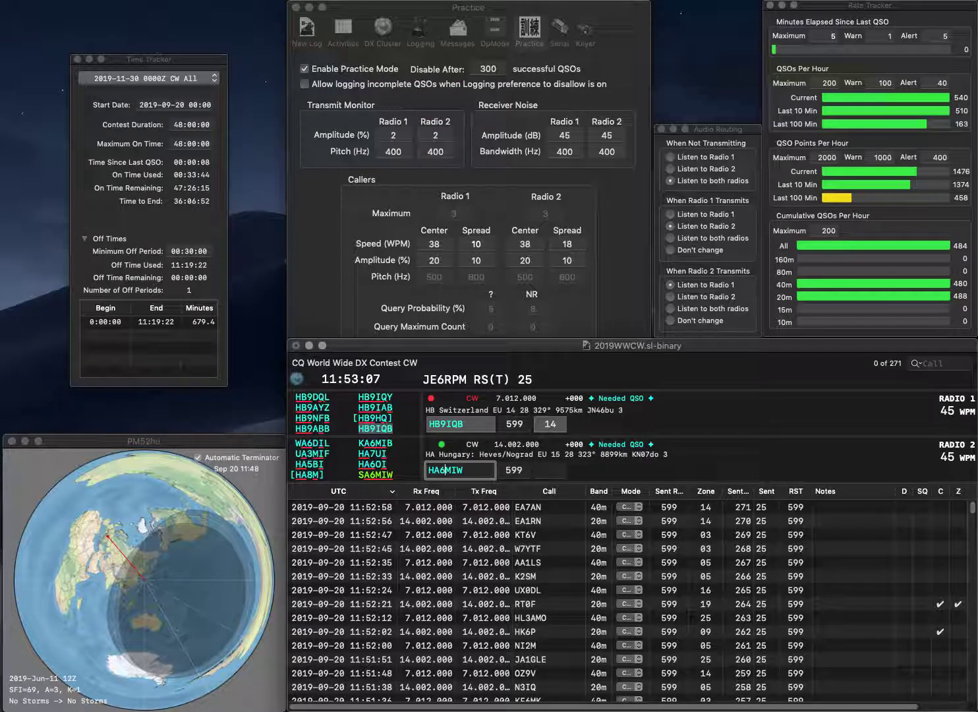
key(Home)
key(Delete)
text(S)
key(Return)
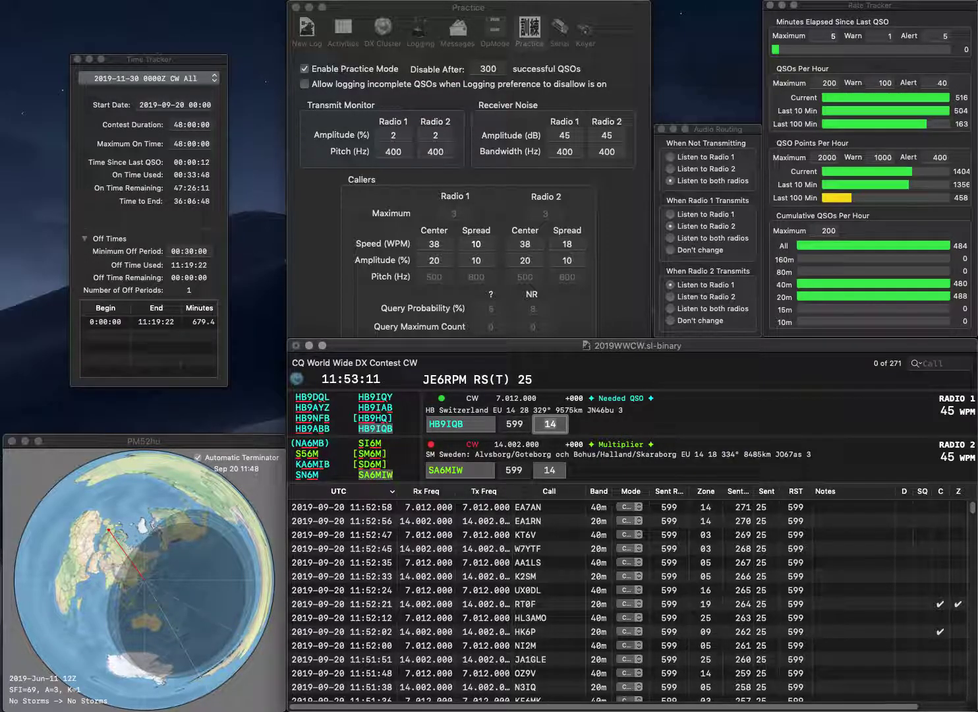
key(Return)
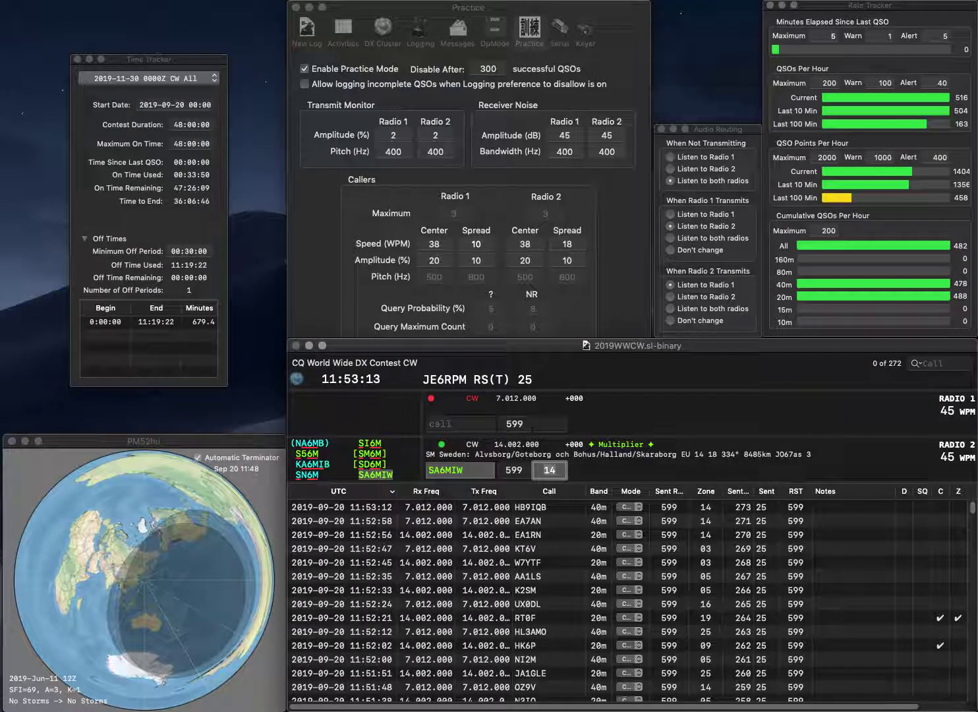
key(Return)
Enter DL3PU on Radio 1 and W2DFC on Radio 2, and log both contacts
text(DL3PU)
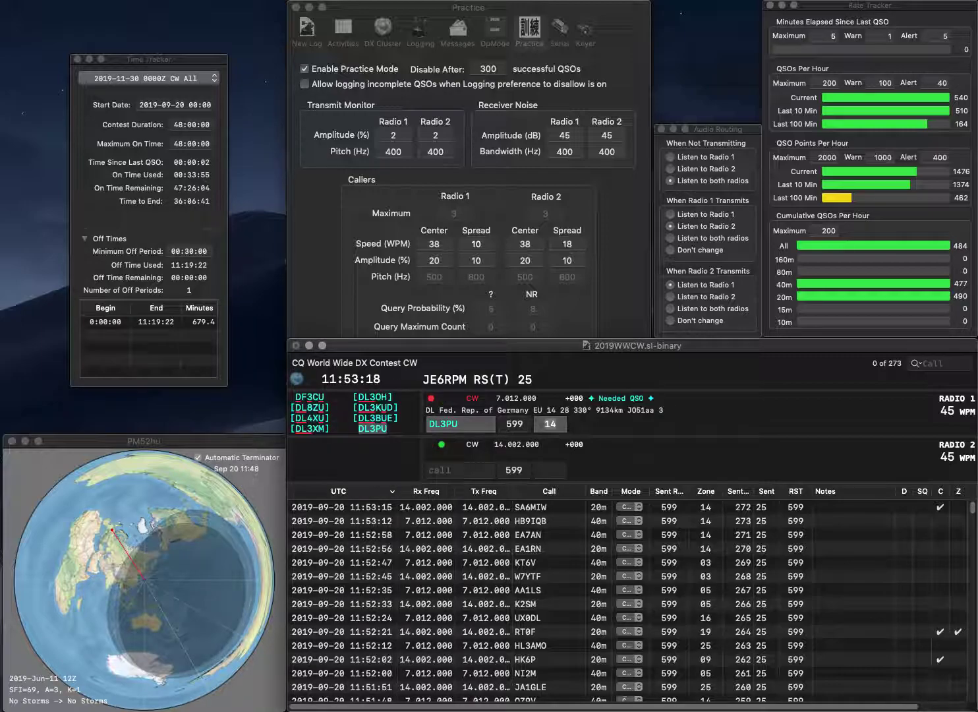
key(Return)
text(2DFC)
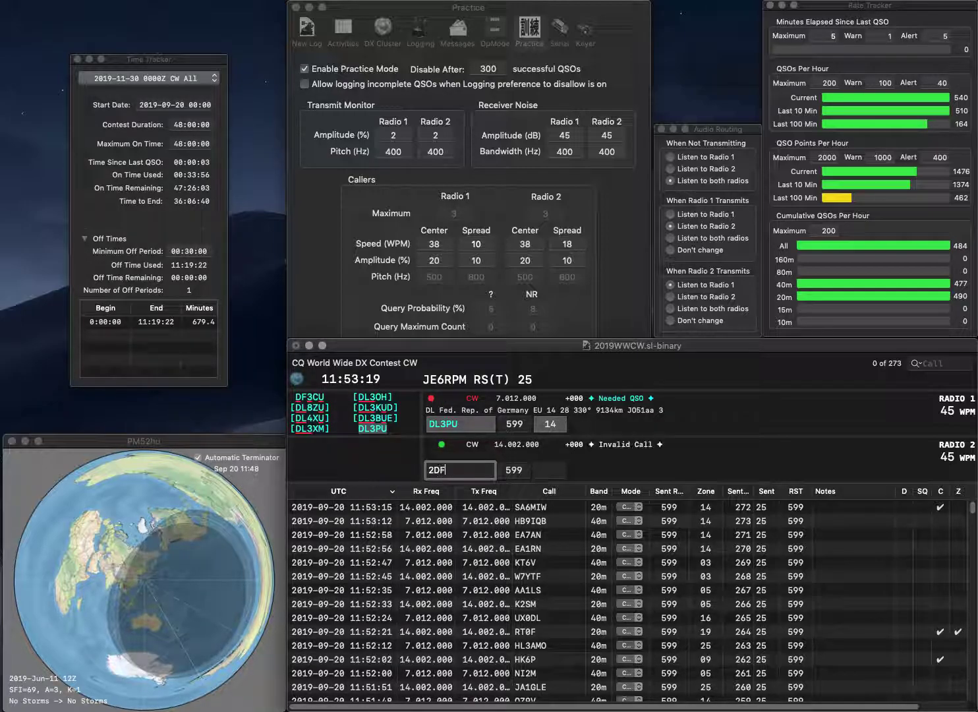
key(Home)
text(W)
key(Return)
key(Tab)
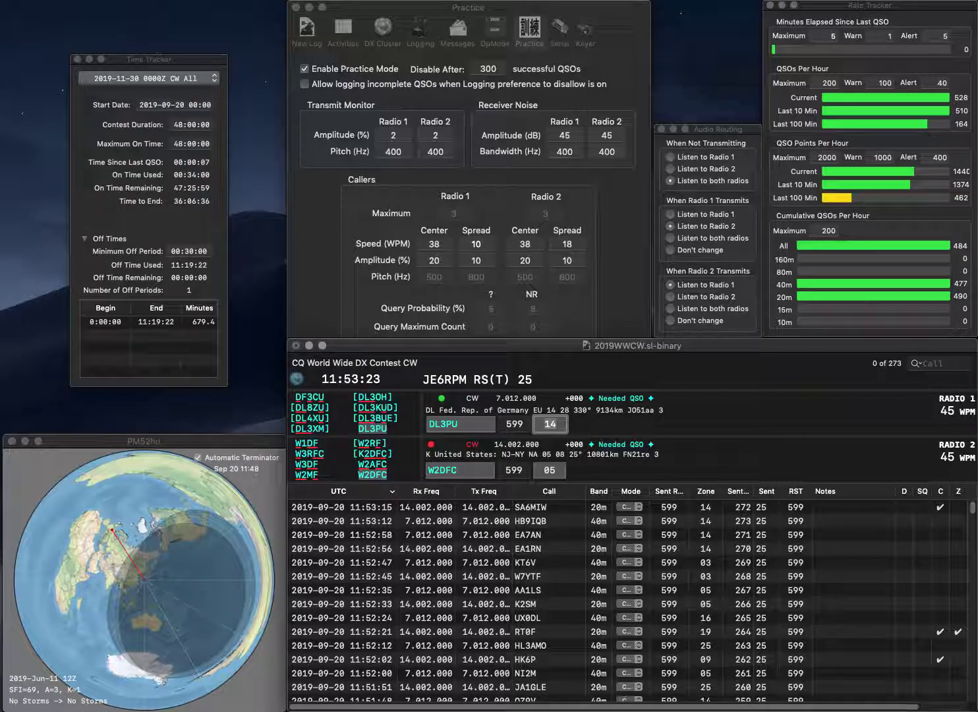
key(Return)
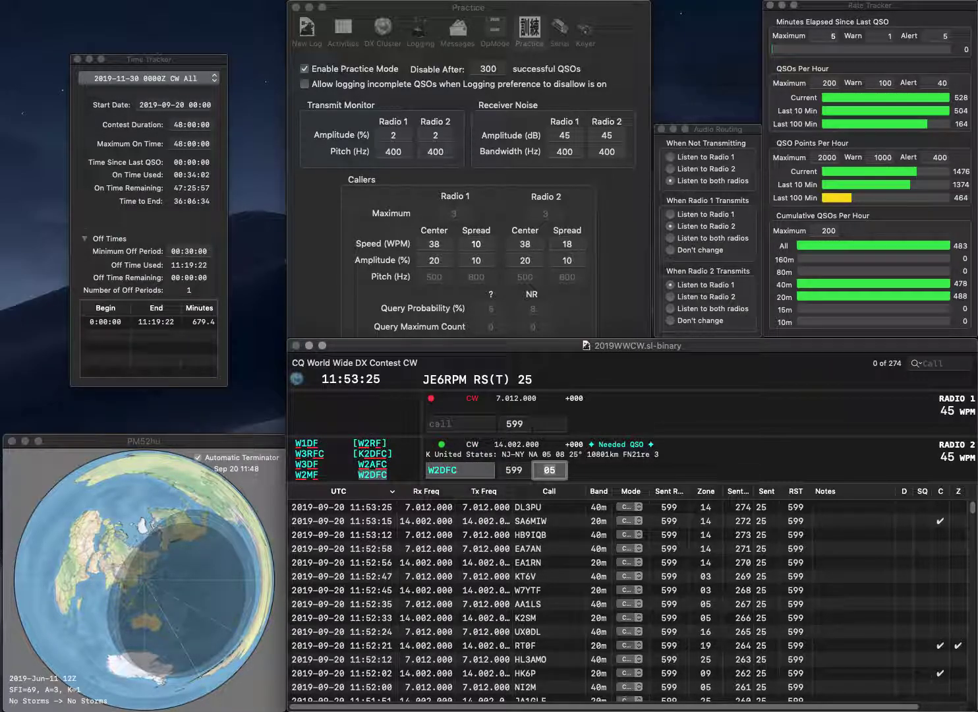
key(Return)
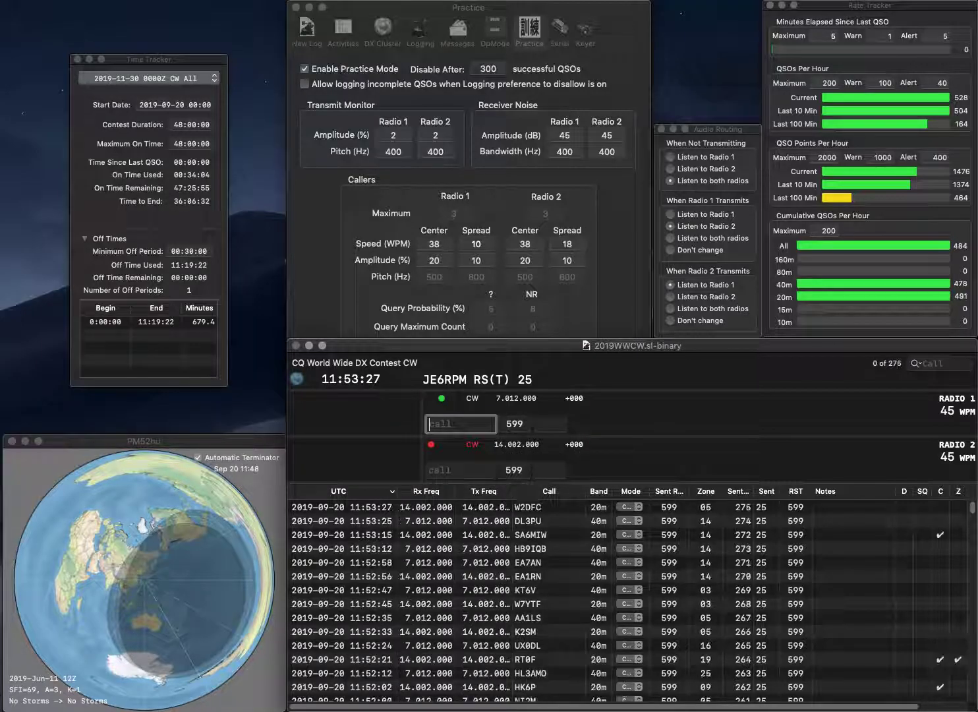
Enter RA1OD on Radio 1 and UI0A on Radio 2, and log both contacts
text(RA1OD)
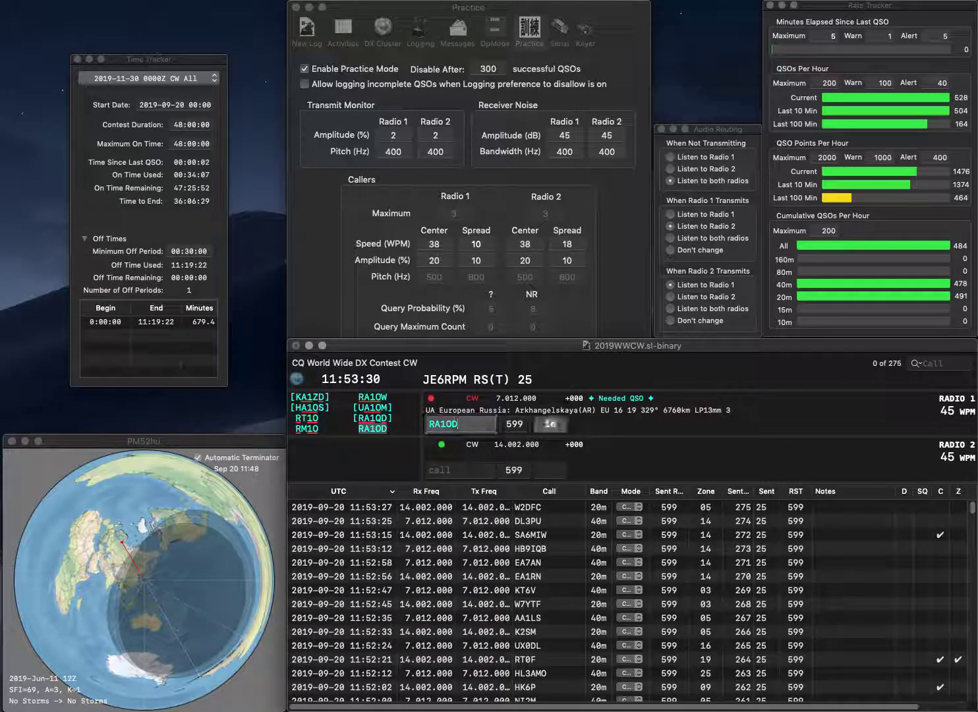
key(Return)
text(dI)
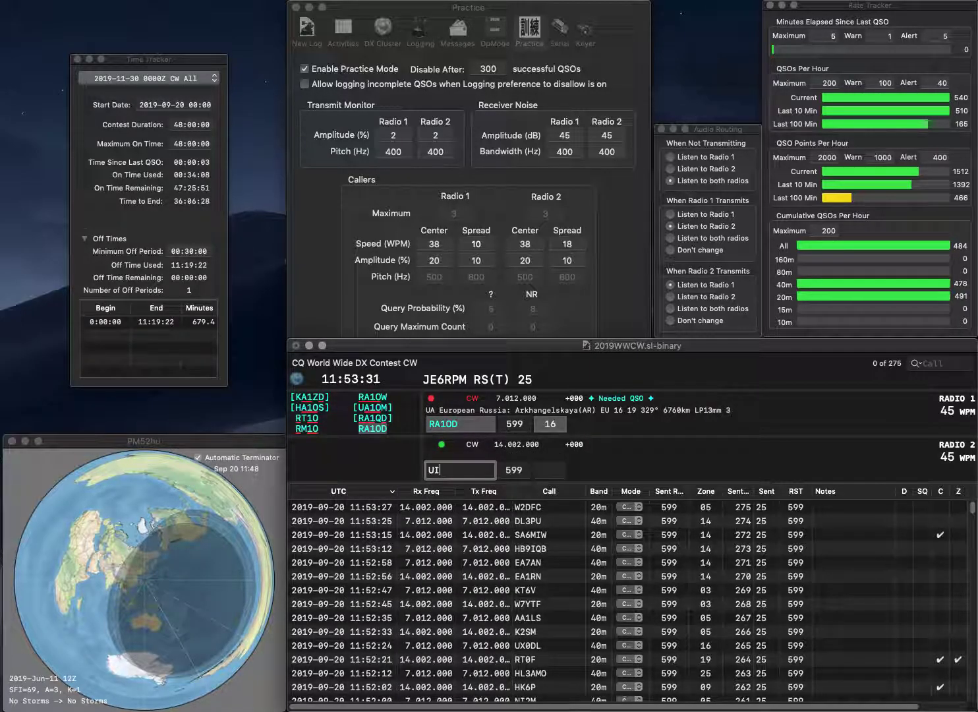
text(0A)
key(Return)
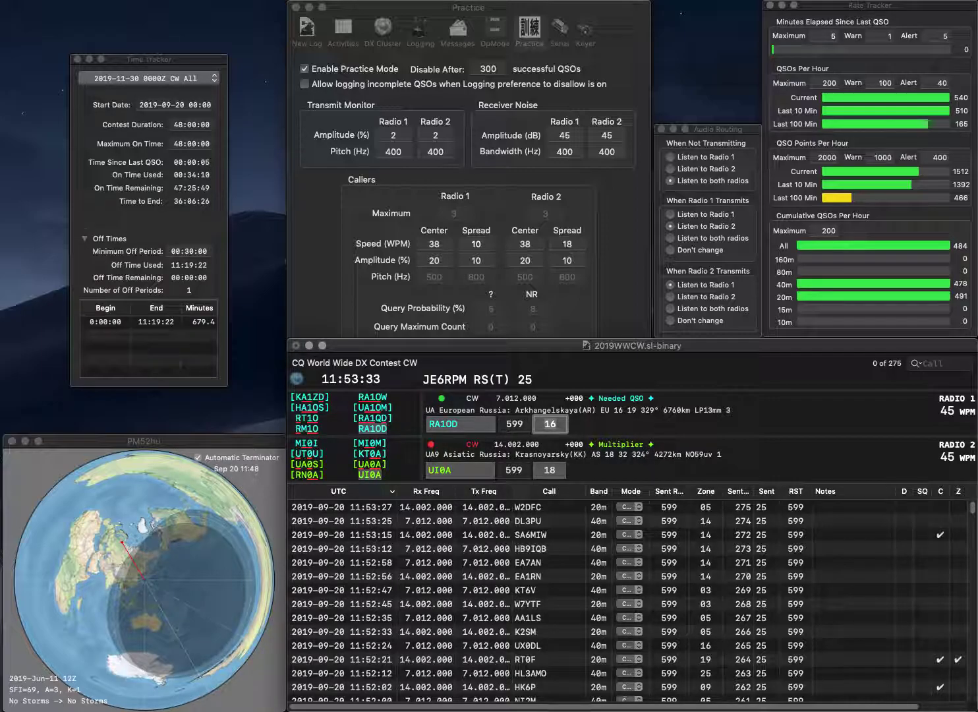
key(Return)
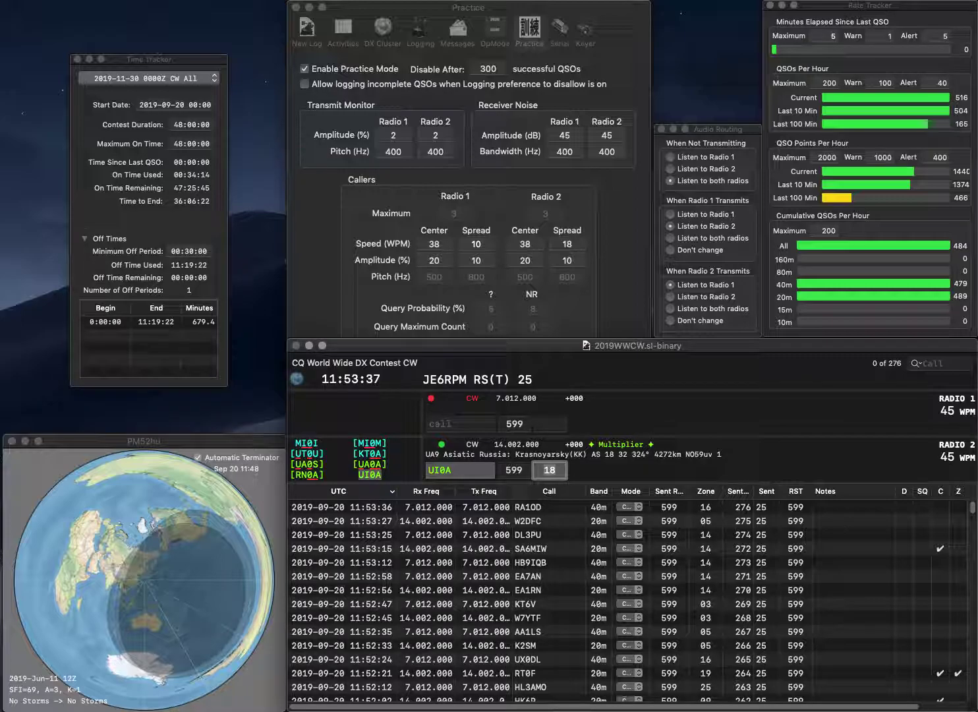
key(Return)
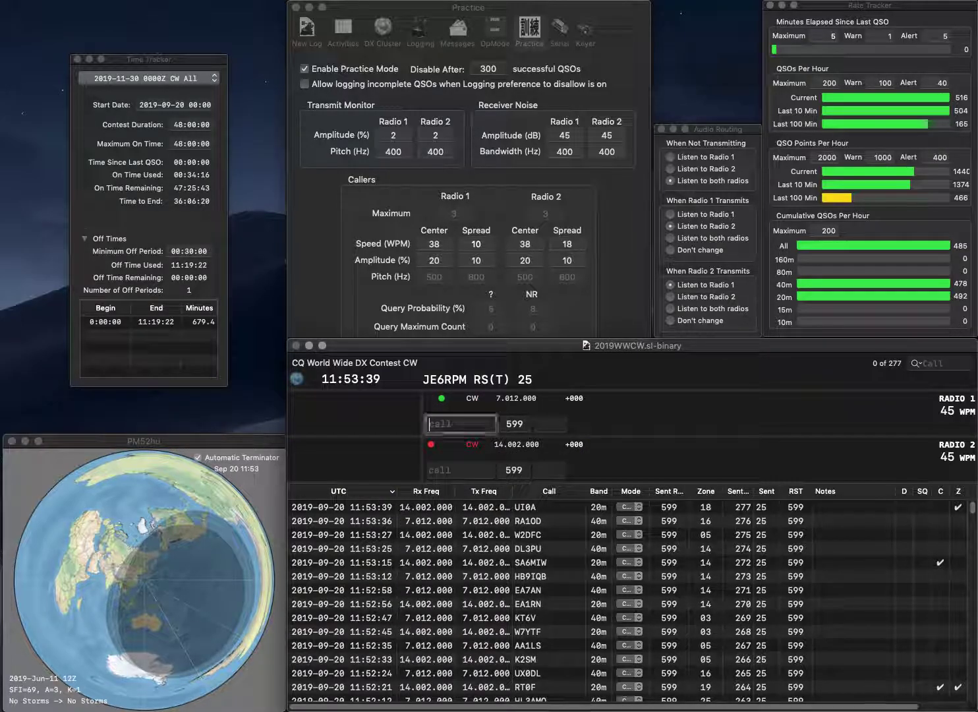
Enter OH0X on Radio 1 and VA3AAA on Radio 2, and log both contacts
text(OH0X)
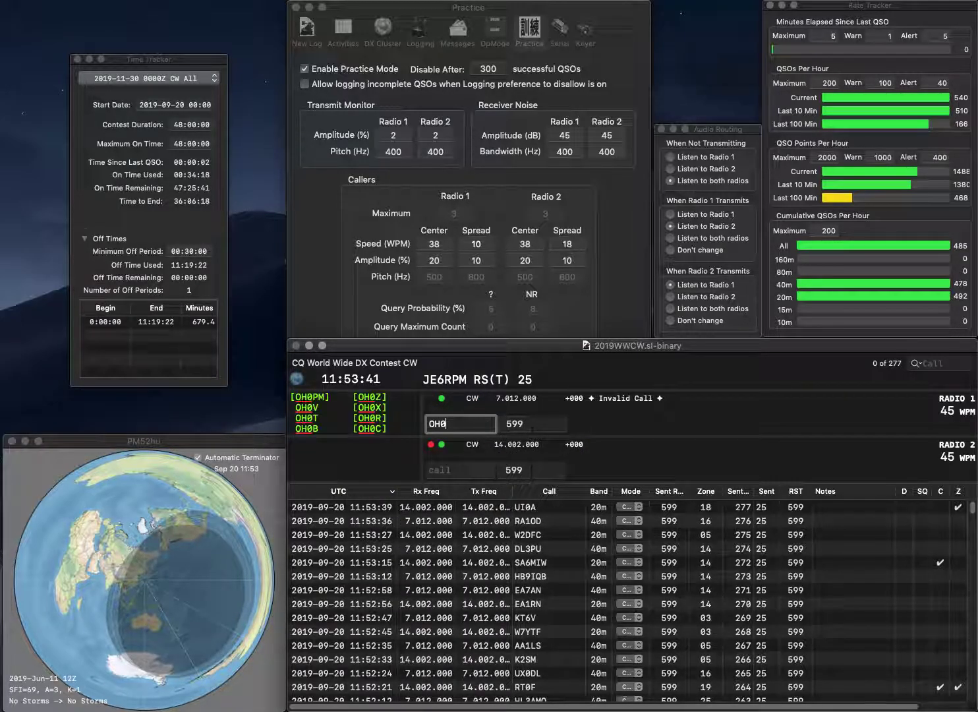
key(Return)
text(3A)
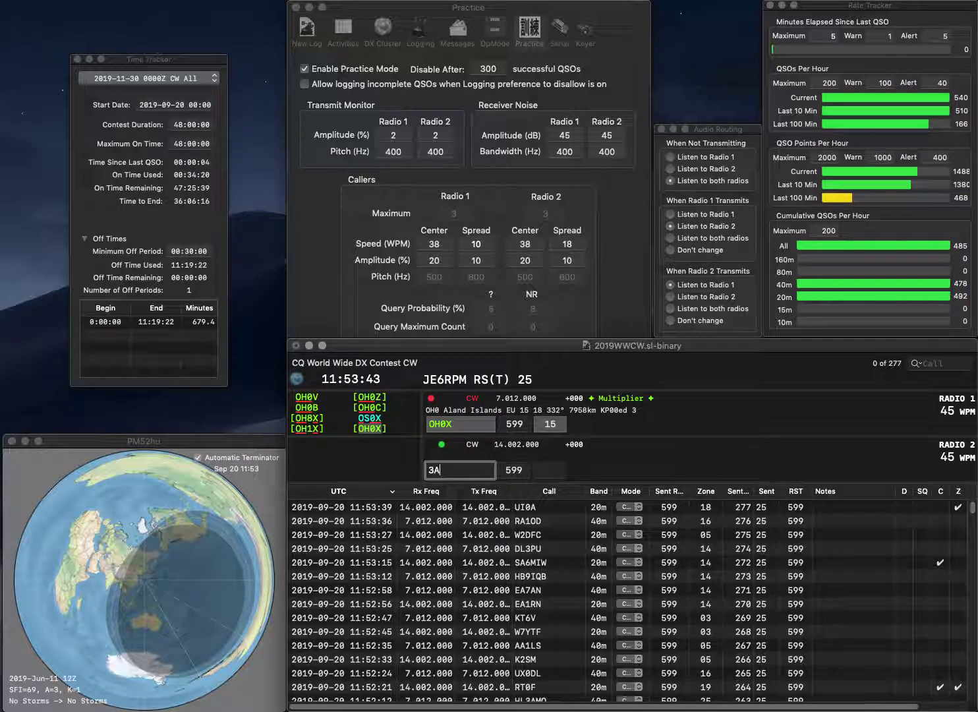
text(AAVA3AAA)
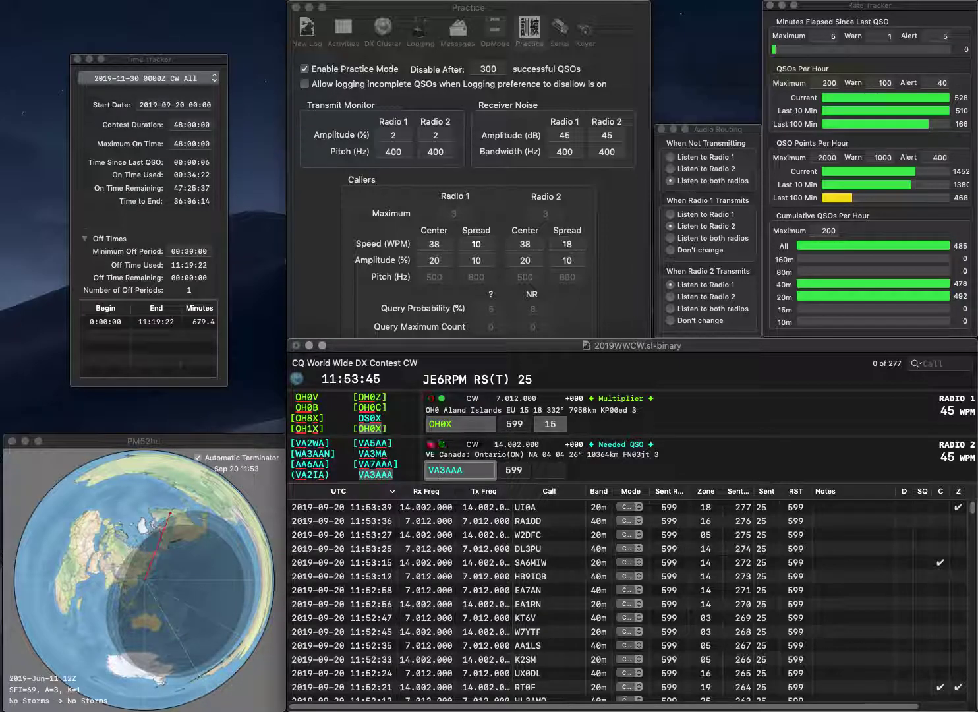
key(Return)
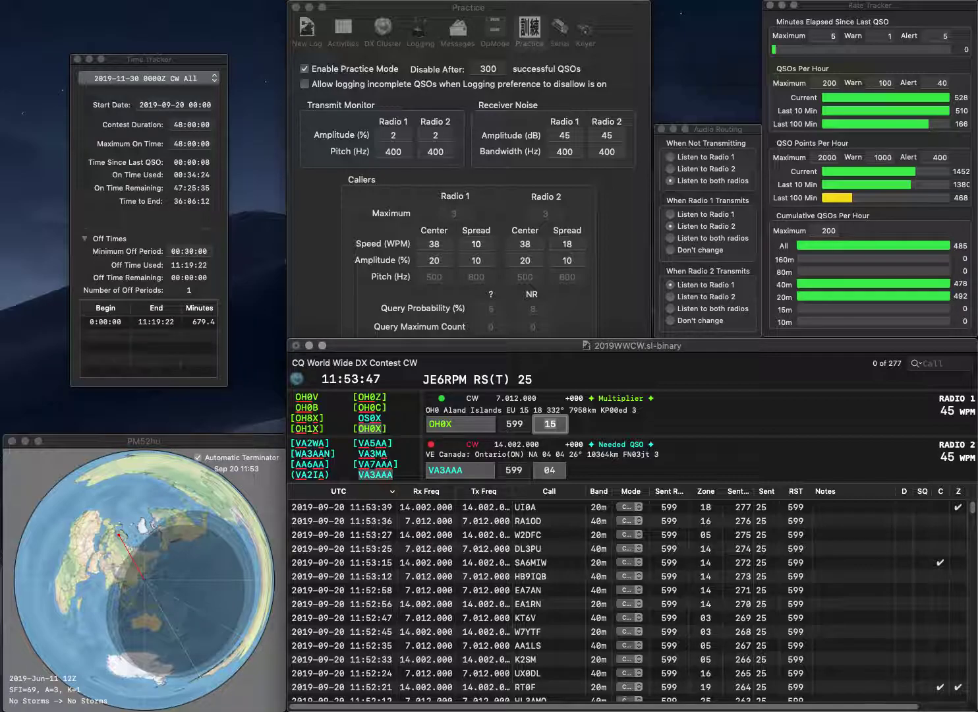
key(Return)
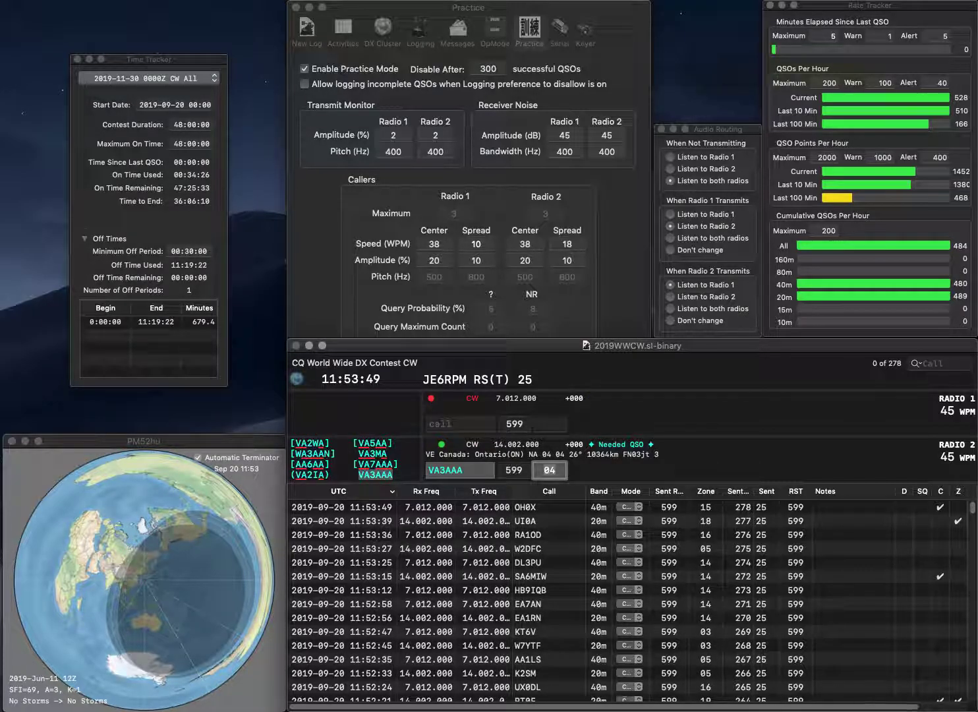
key(Return)
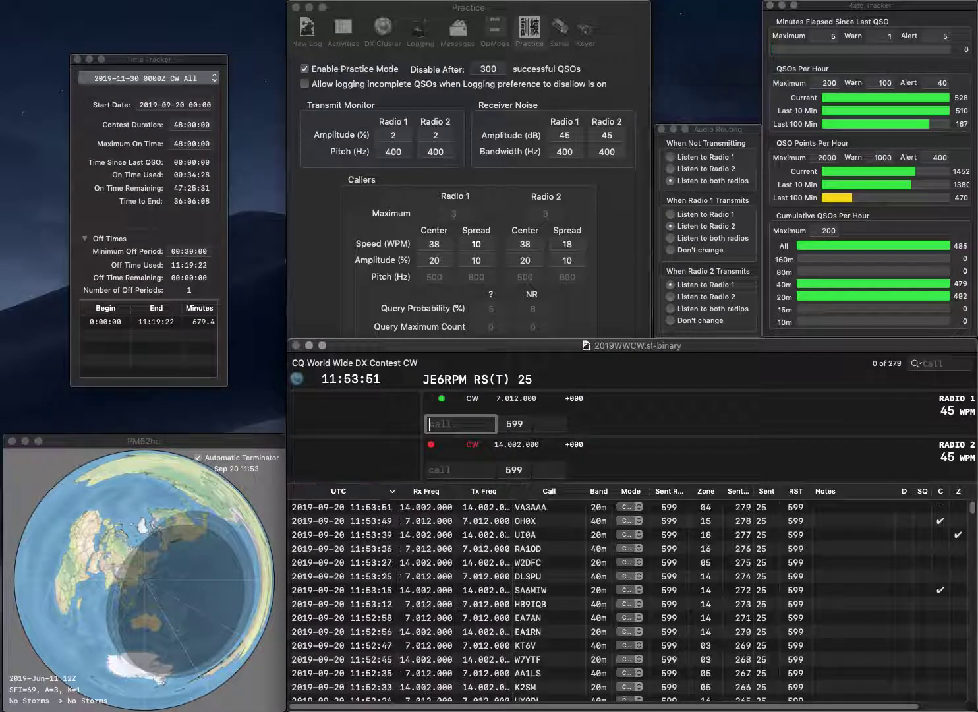
text(W1DB)
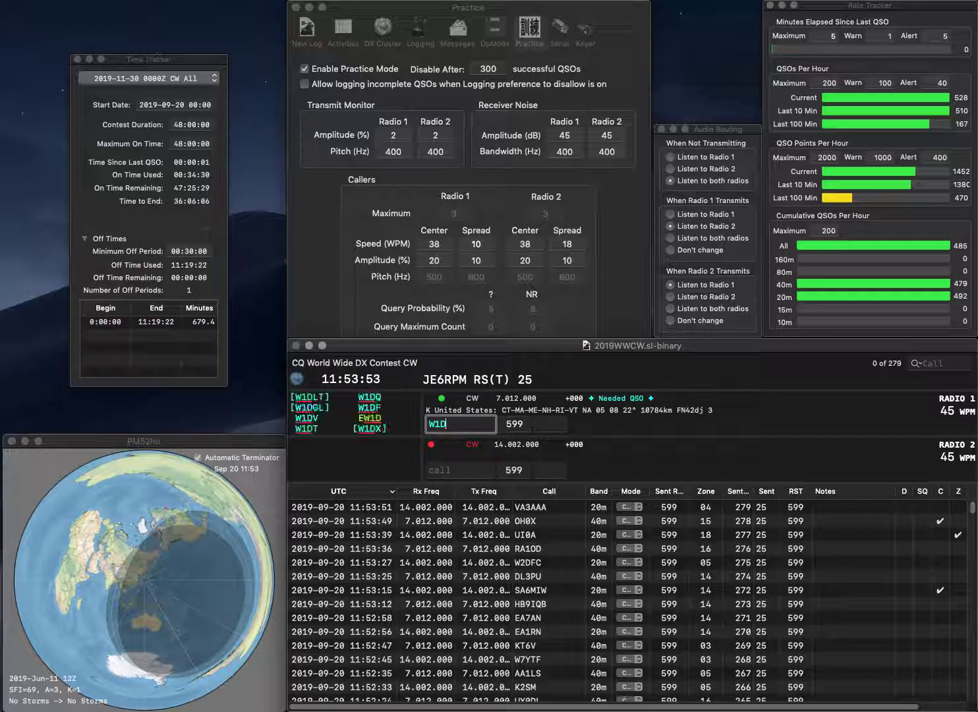
key(BackSpace)
key(BackSpace)
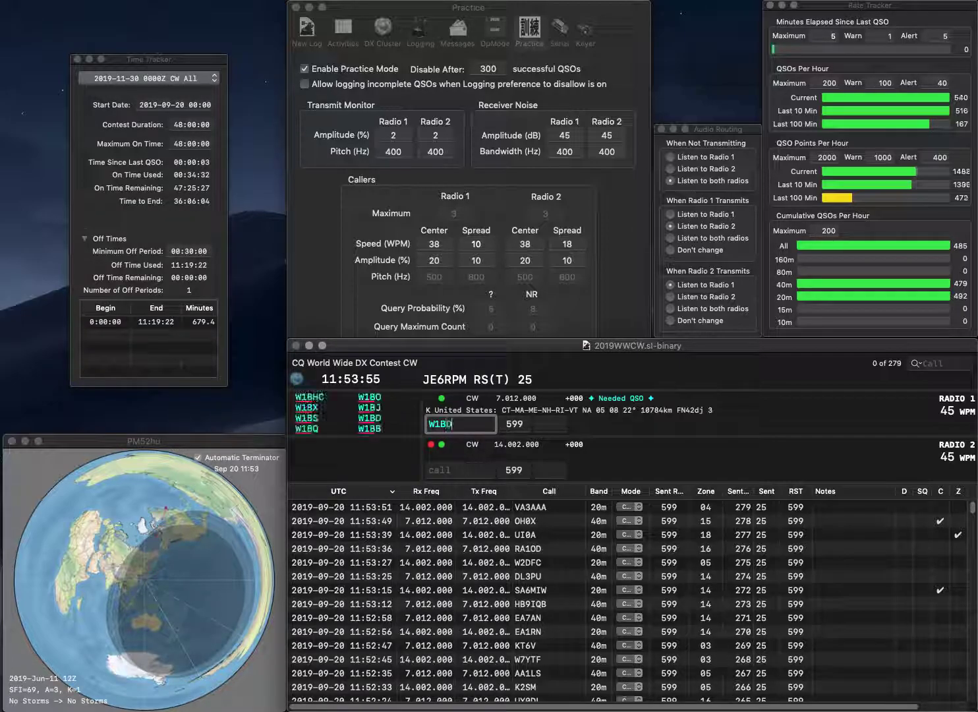
text(BD)
key(Return)
text(KE0LFX)
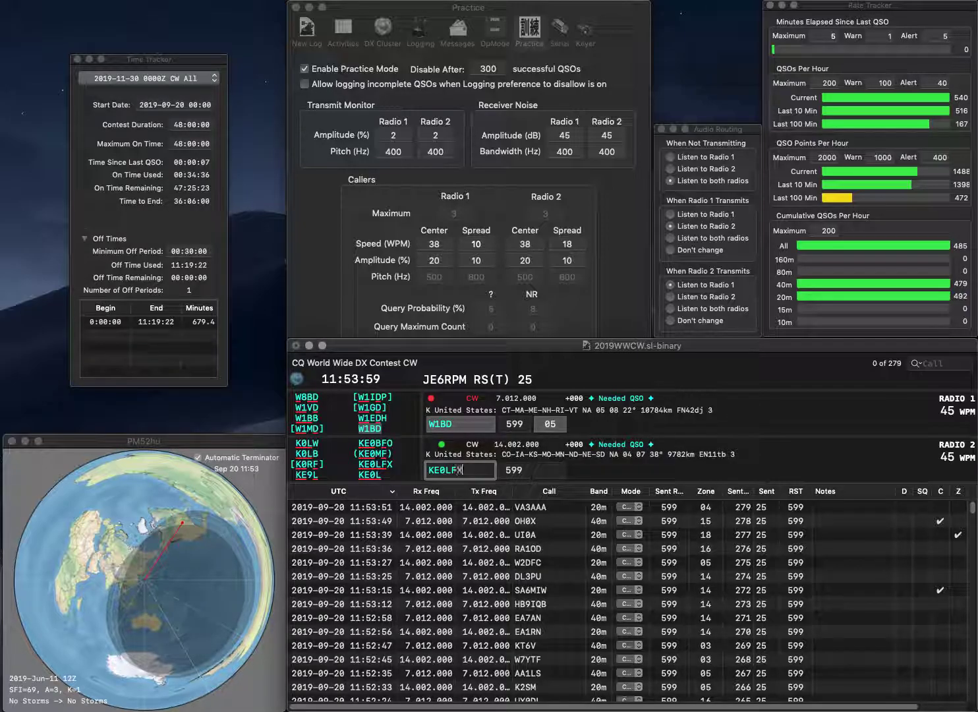
key(Return)
key(Tab)
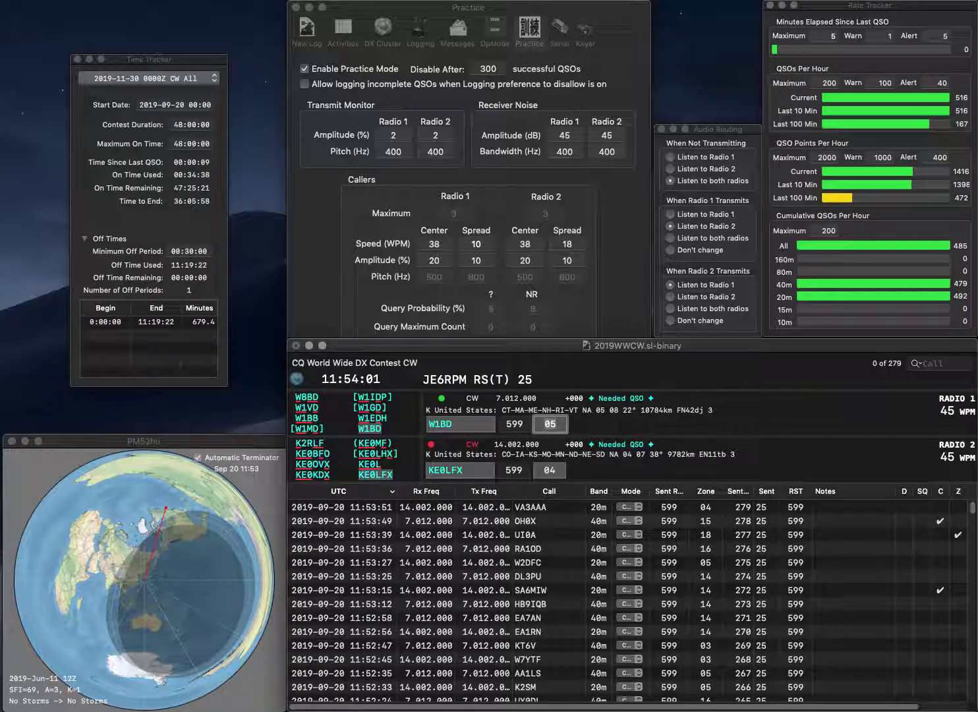
key(Return)
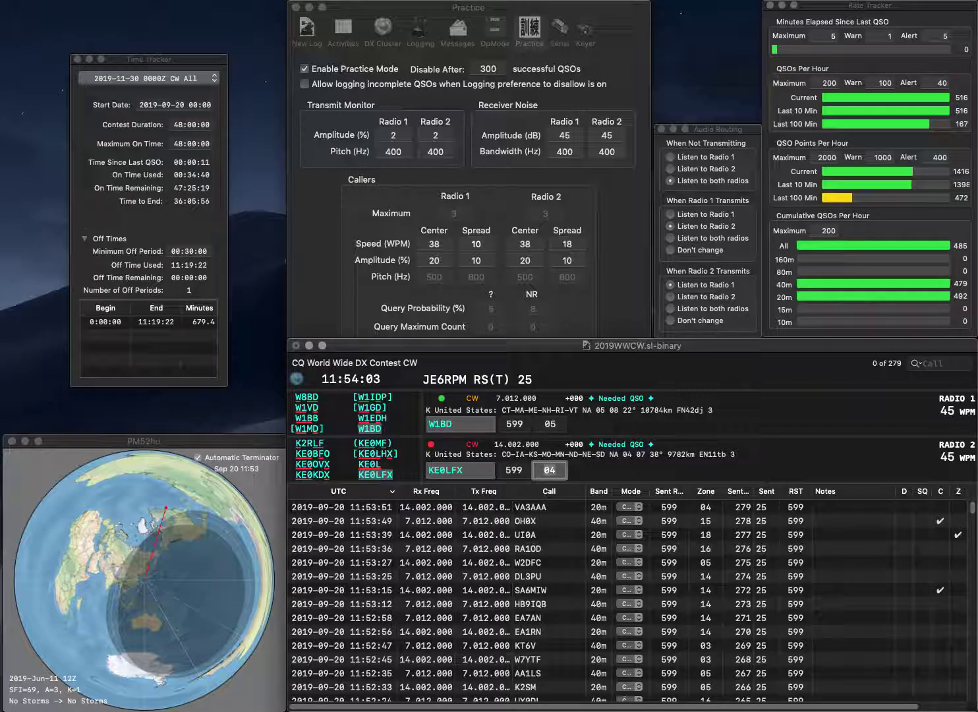
key(Return)
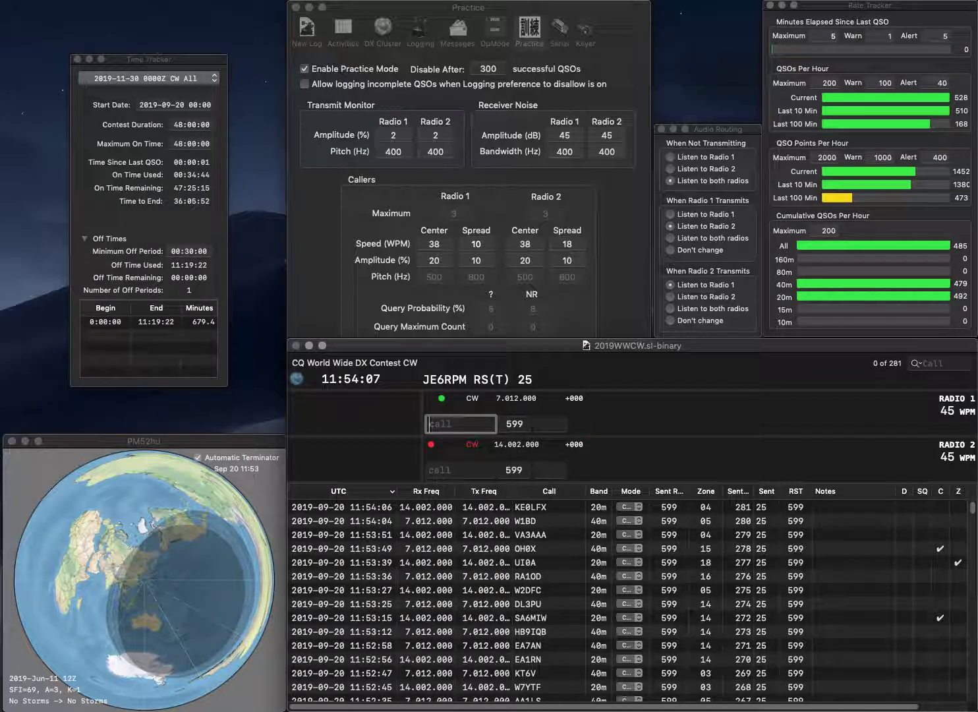
text(W2BUD)
key(Return)
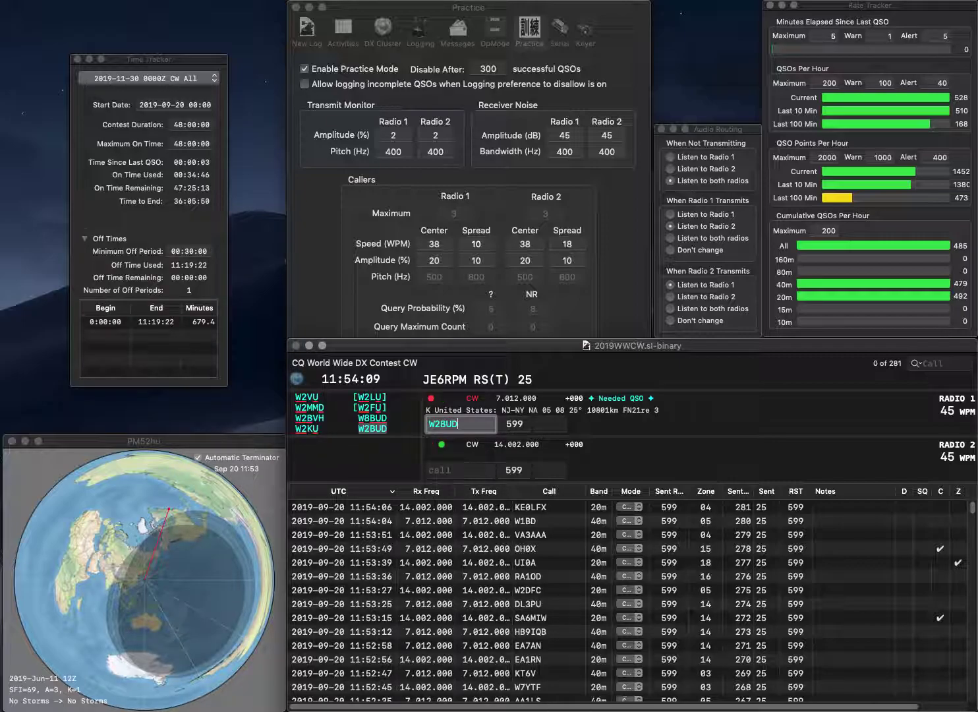
text(6J)
key(Left)
key(Left)
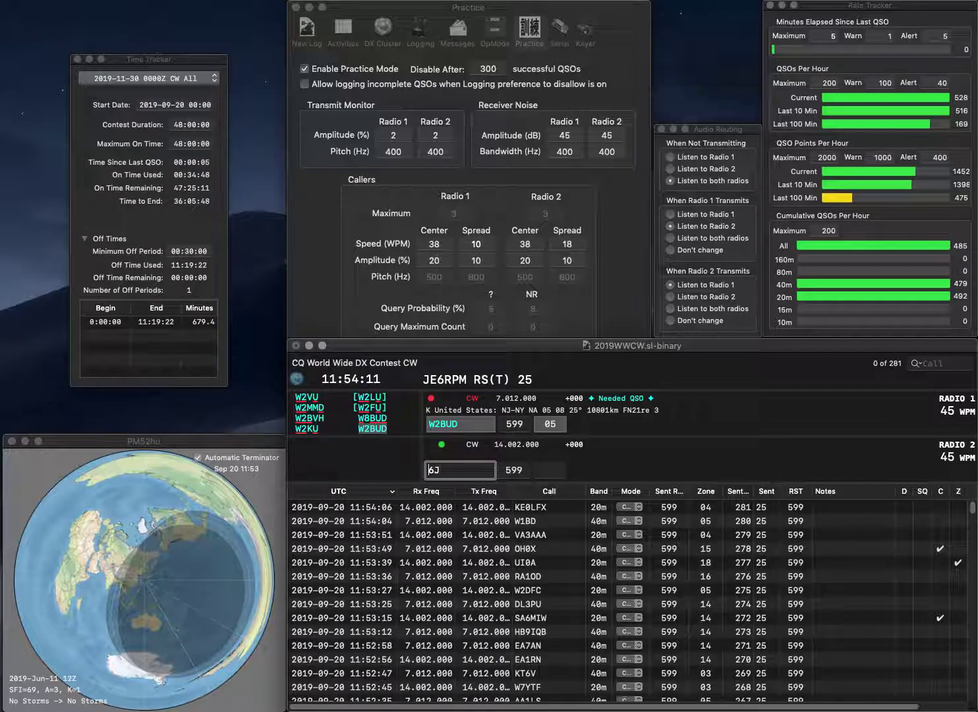
text(R)
key(Right)
text(A)
key(BackSpace)
text(D)
key(Return)
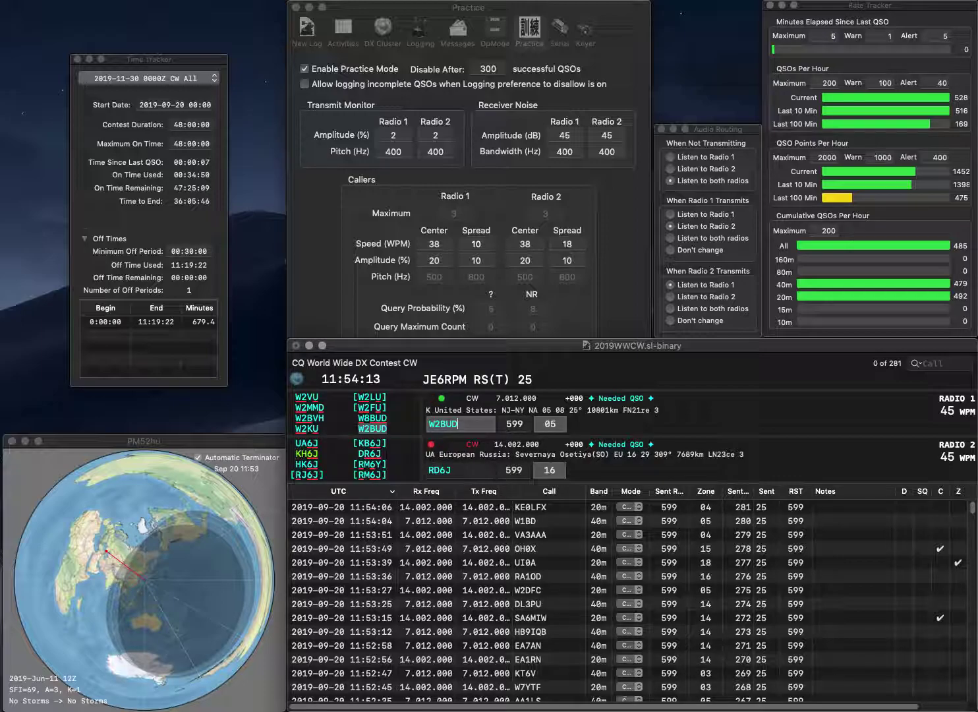
Log W2BUD on Radio 1, and correct the call on Radio 2 to RM6J
key(backslash)
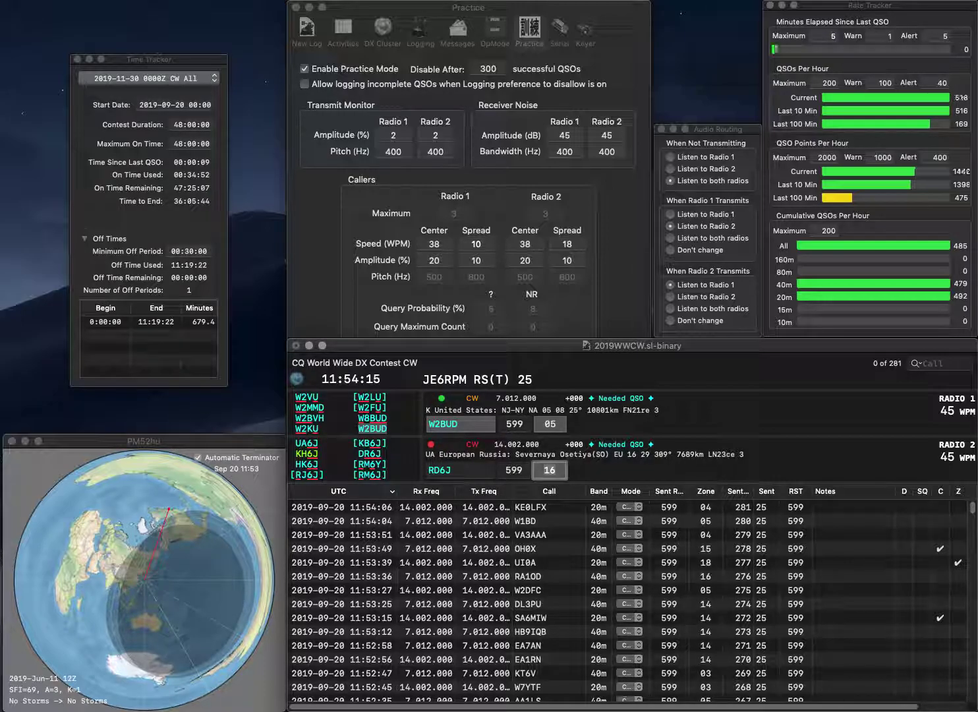
key(Return)
key(BackSpace)
text(M)
key(Return)
text(UR5EPM)
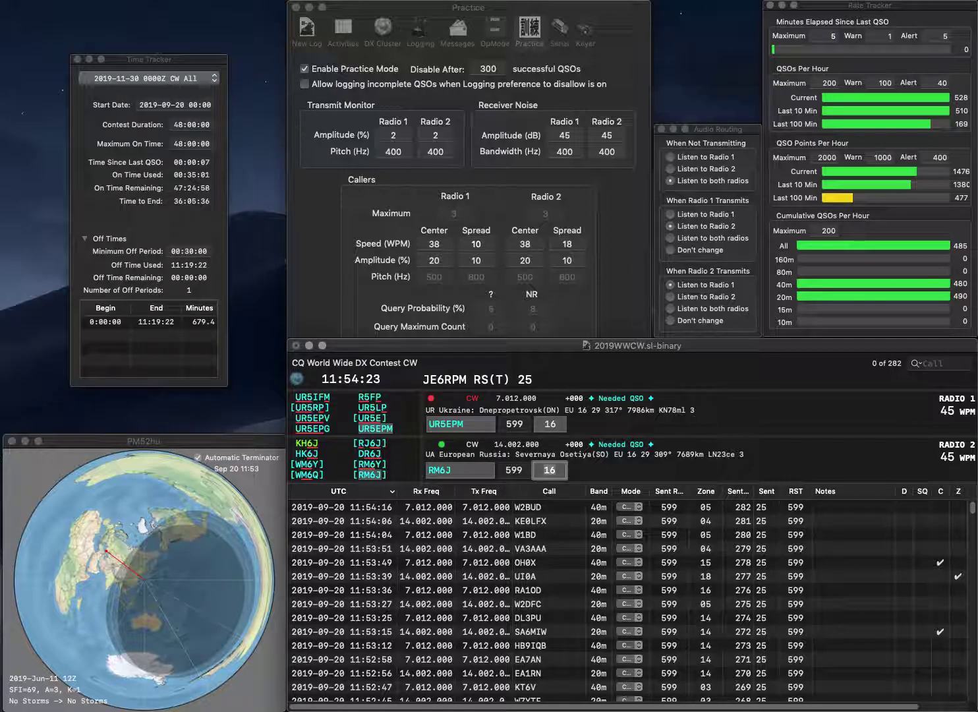
key(Tab)
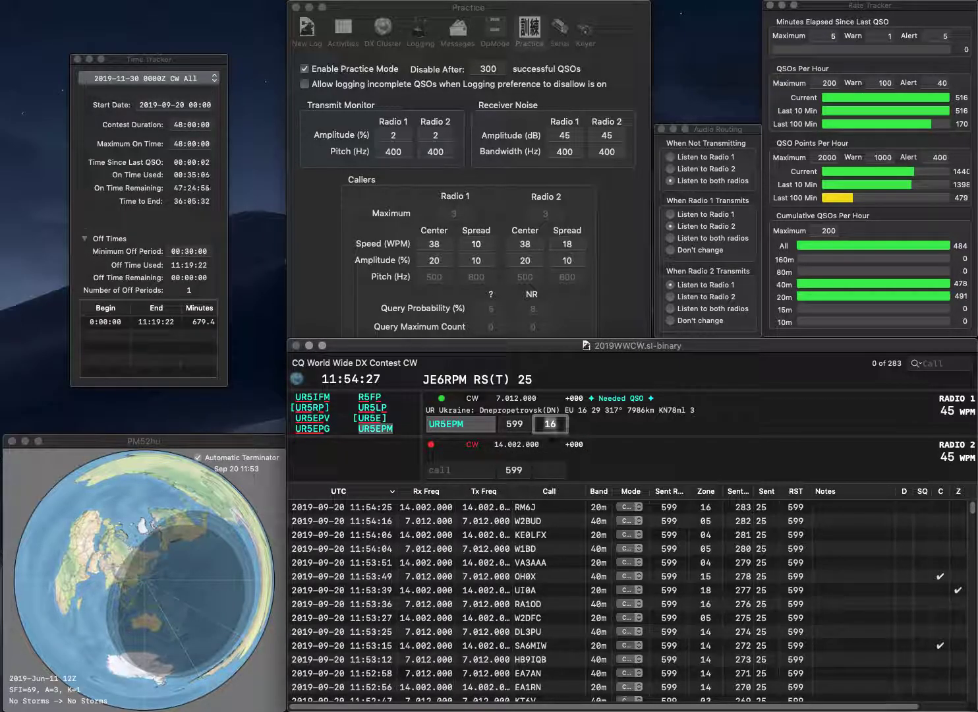
key(Return)
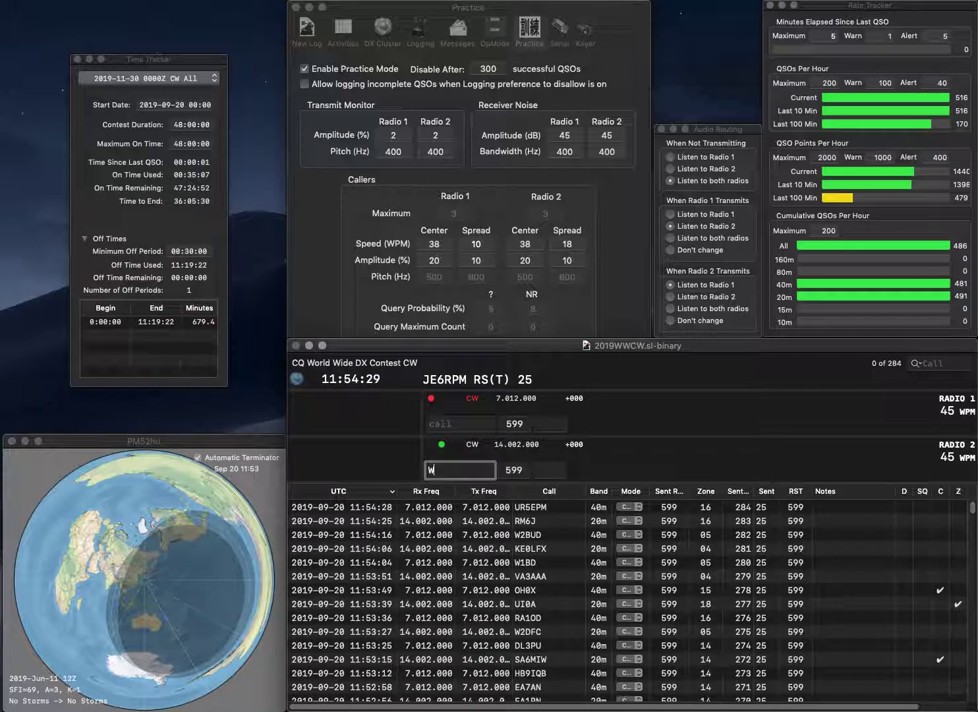
key(Return)
text(VP)
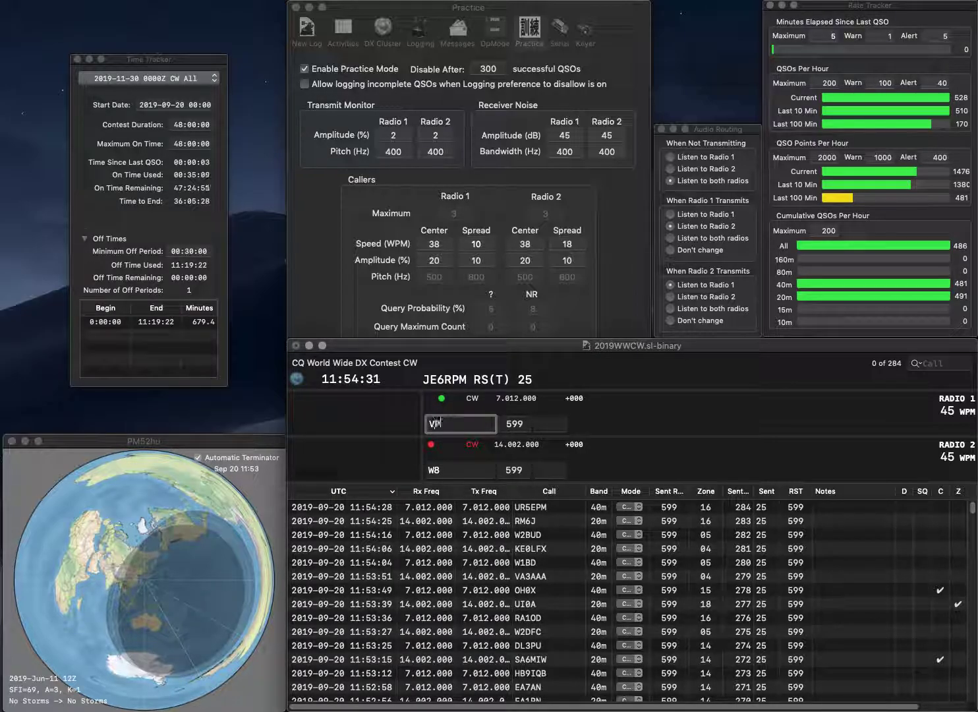
text(2MKG)
key(Return)
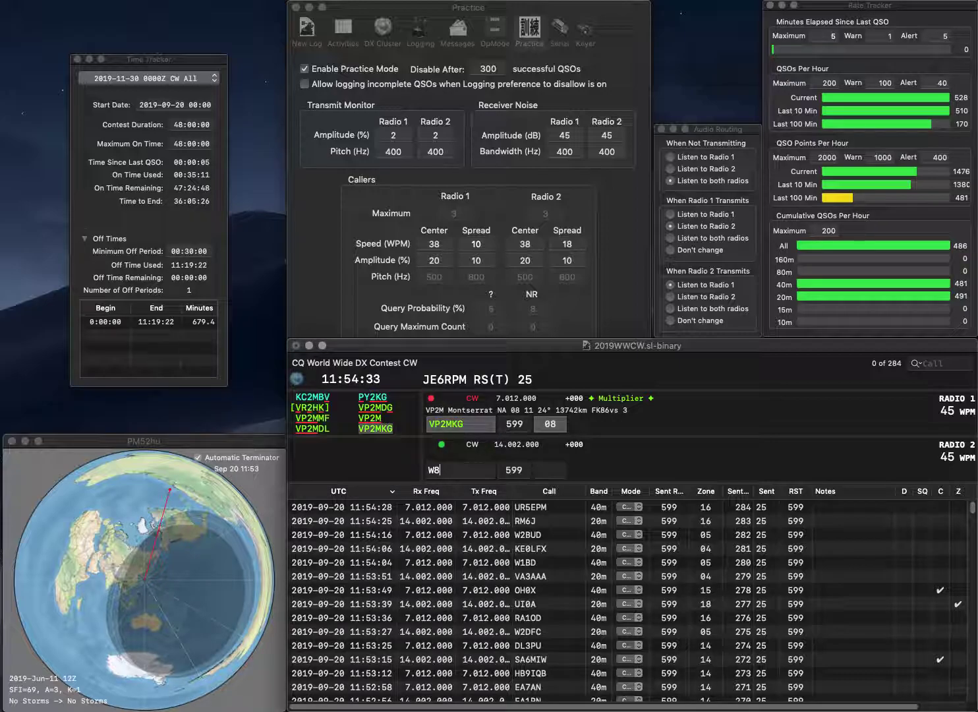
key(BackSpace)
text(9LW)
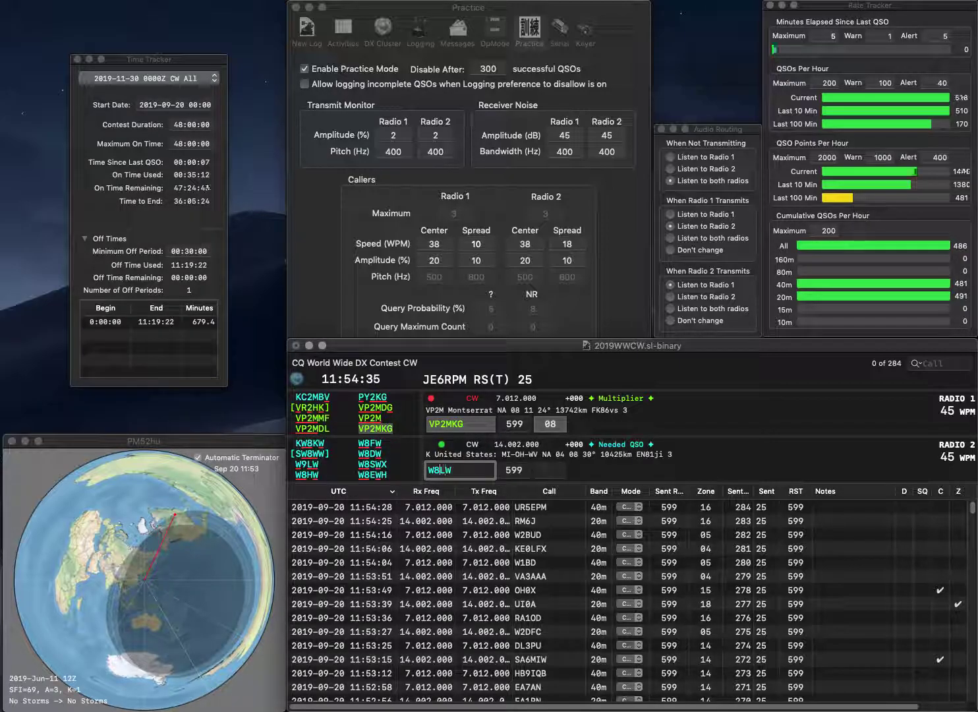
key(Return)
key(Tab)
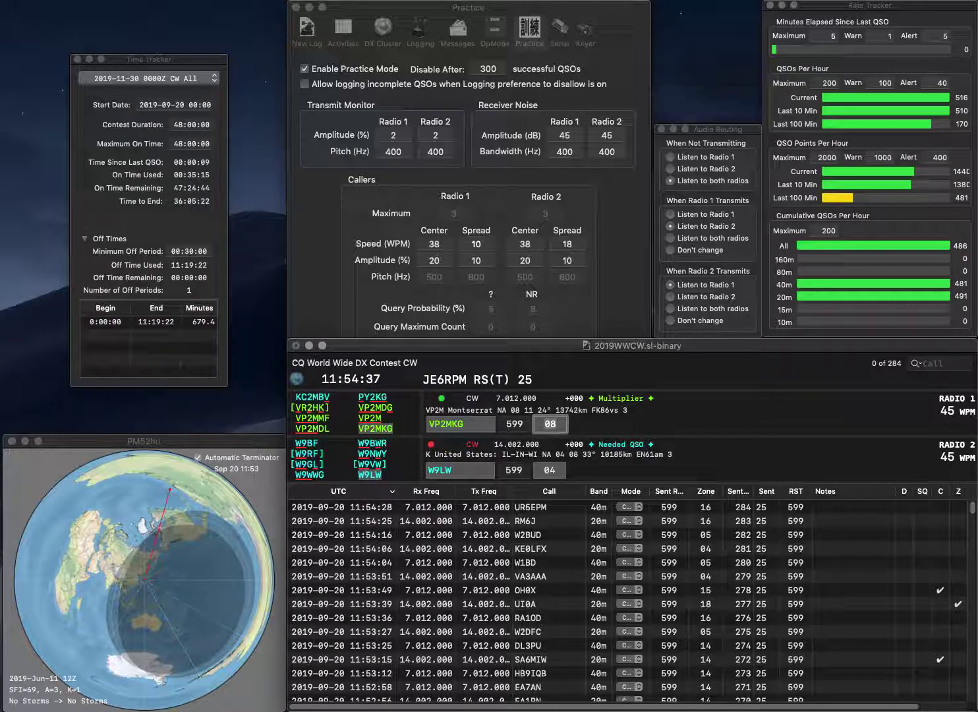
key(Return)
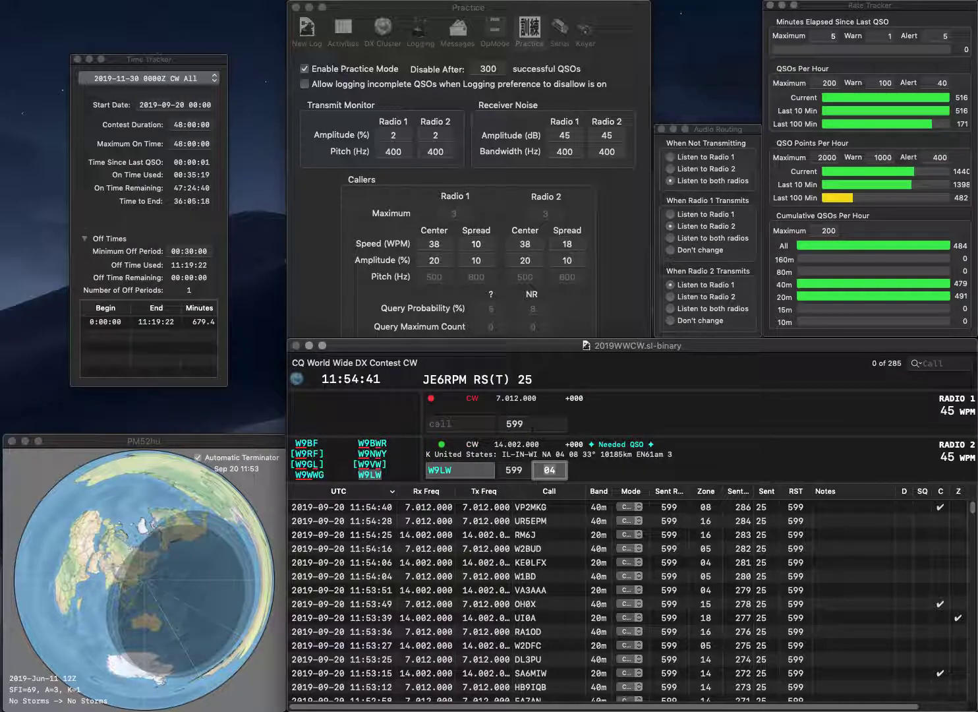
key(Return)
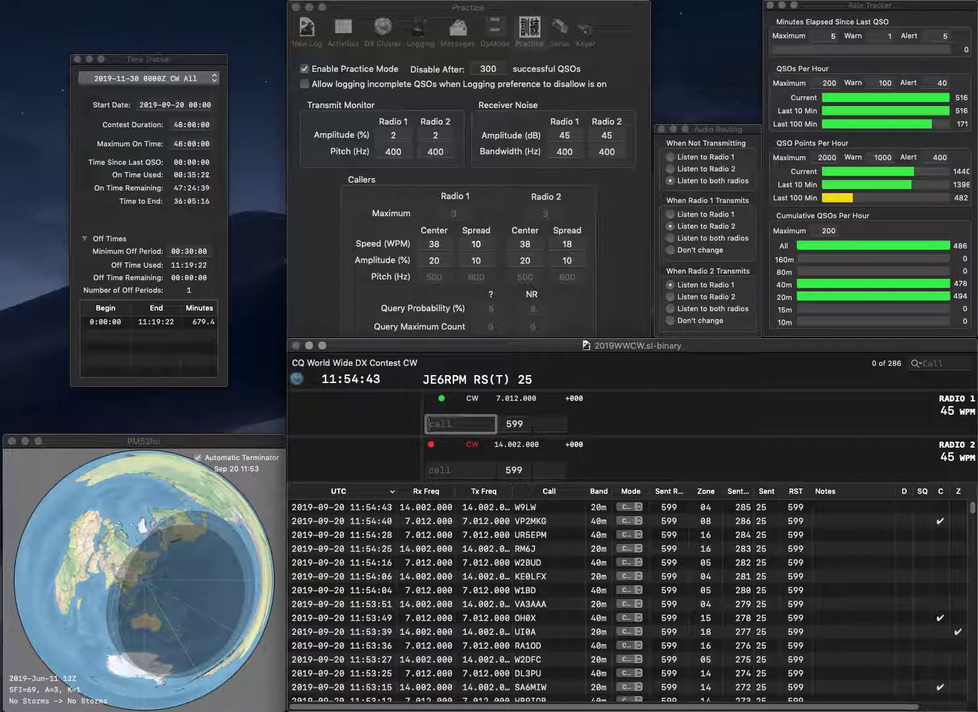
text(SP9)
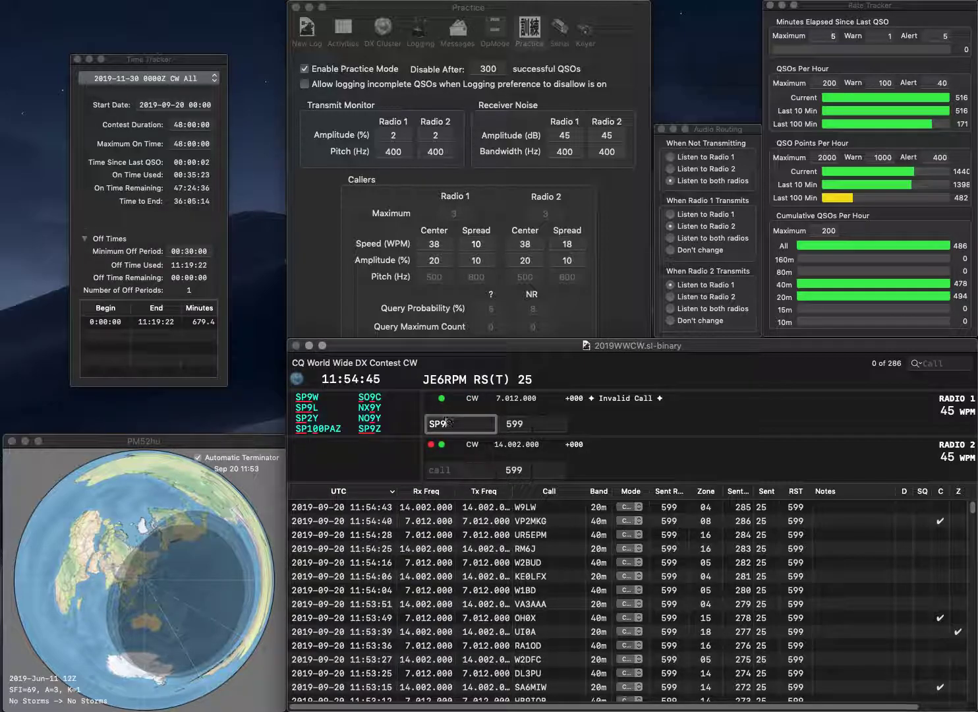
text(0EML)
key(Return)
text(WX)
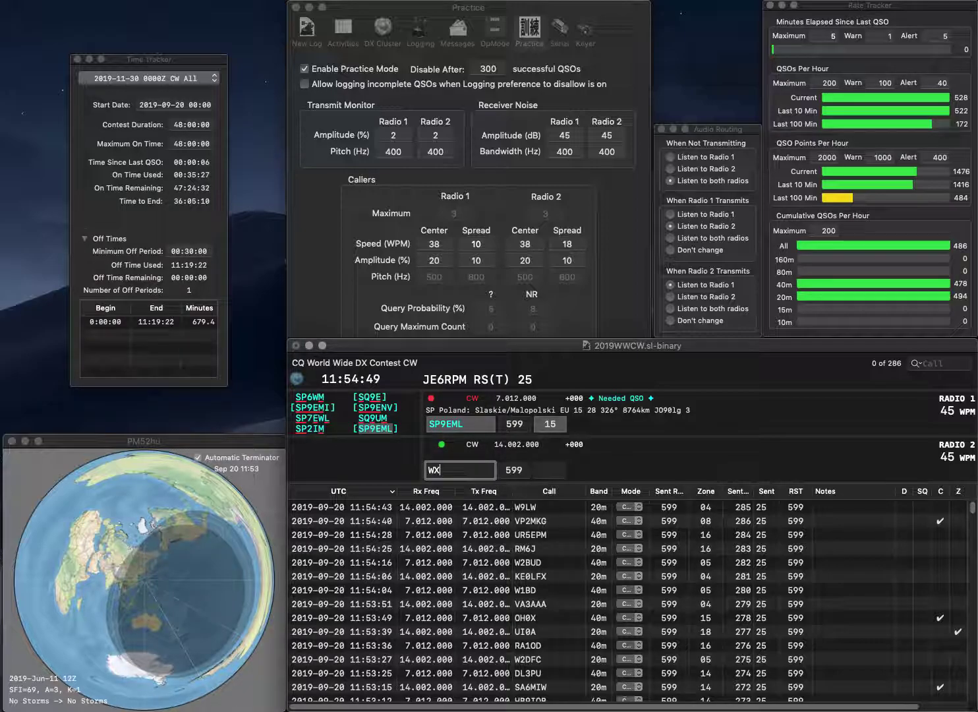
text(5J)
key(Return)
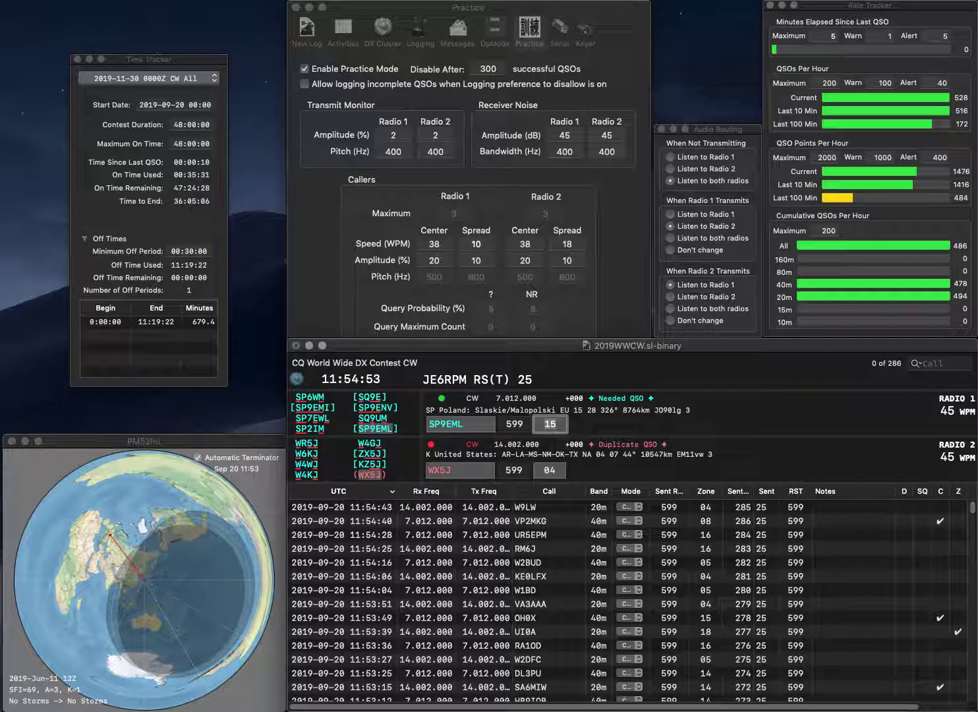
key(Return)
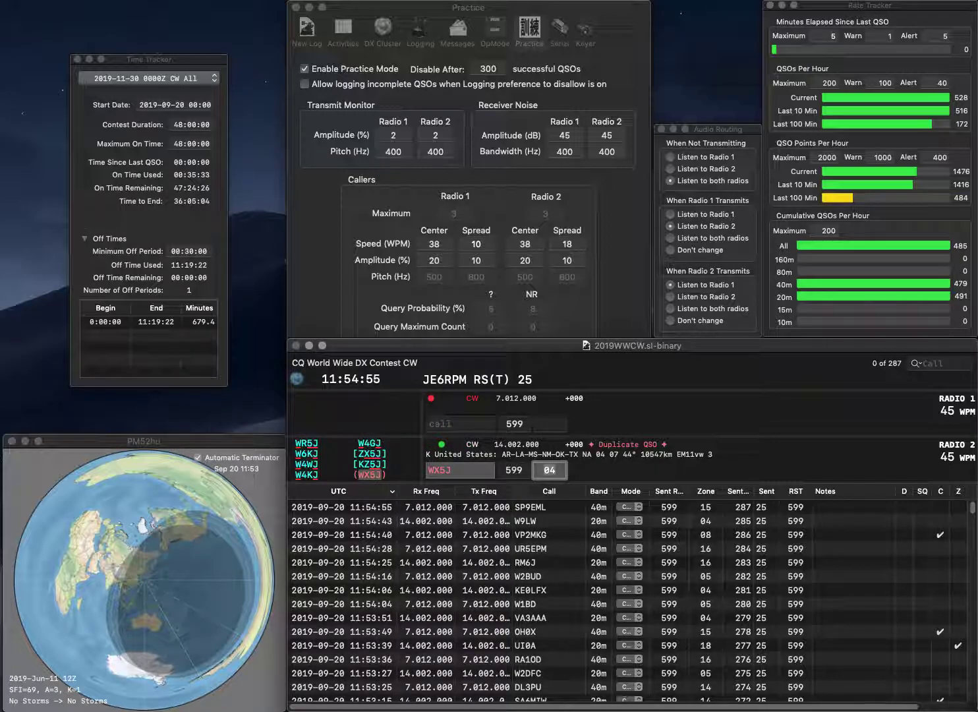
key(Return)
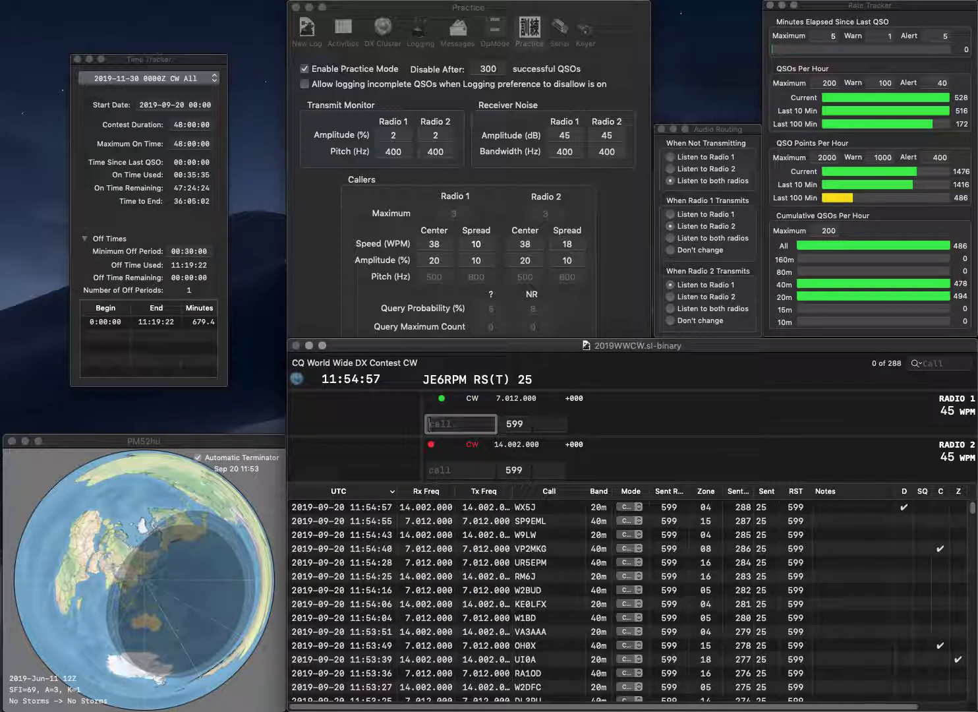
Enter NO5V on Radio 1 and S51TC on Radio 2, and log both contacts
text(NO5V)
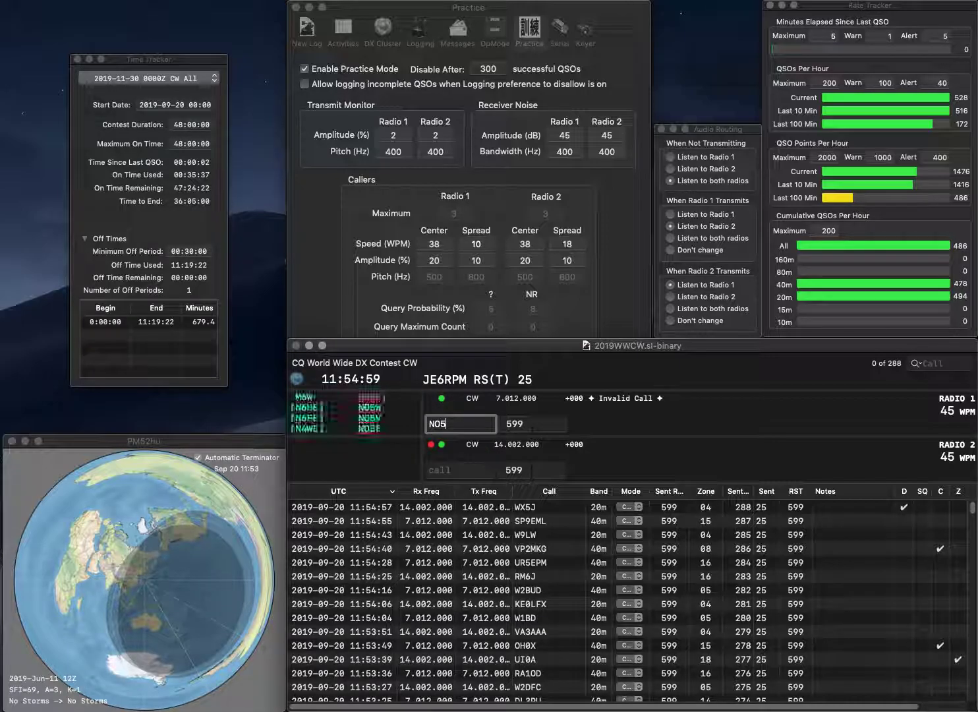
key(Return)
text(S51TC)
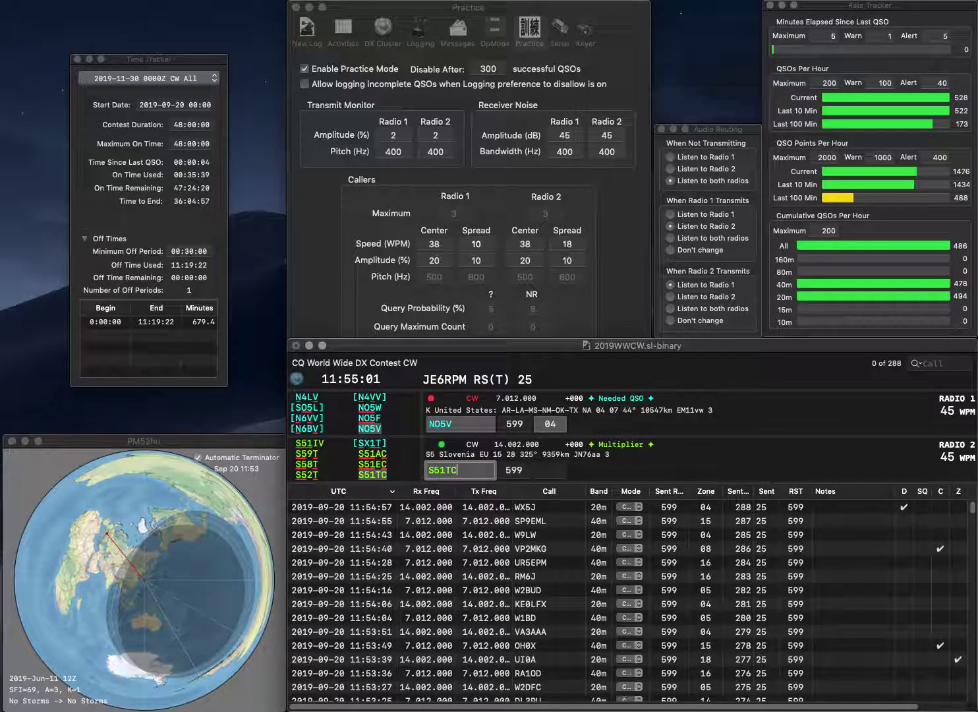
key(Return)
key(Tab)
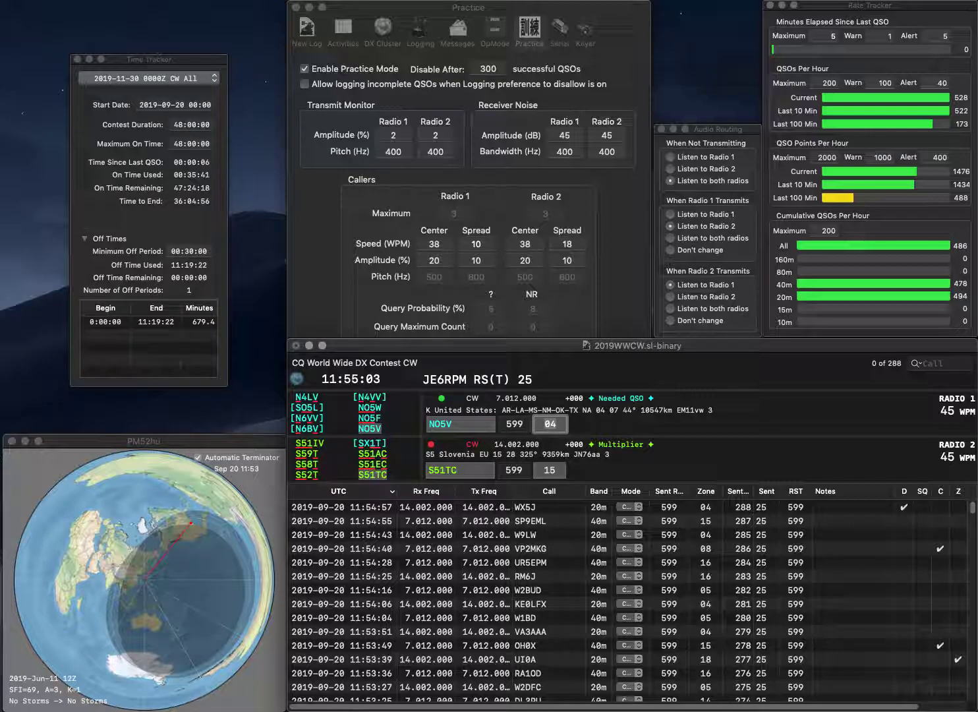
key(Return)
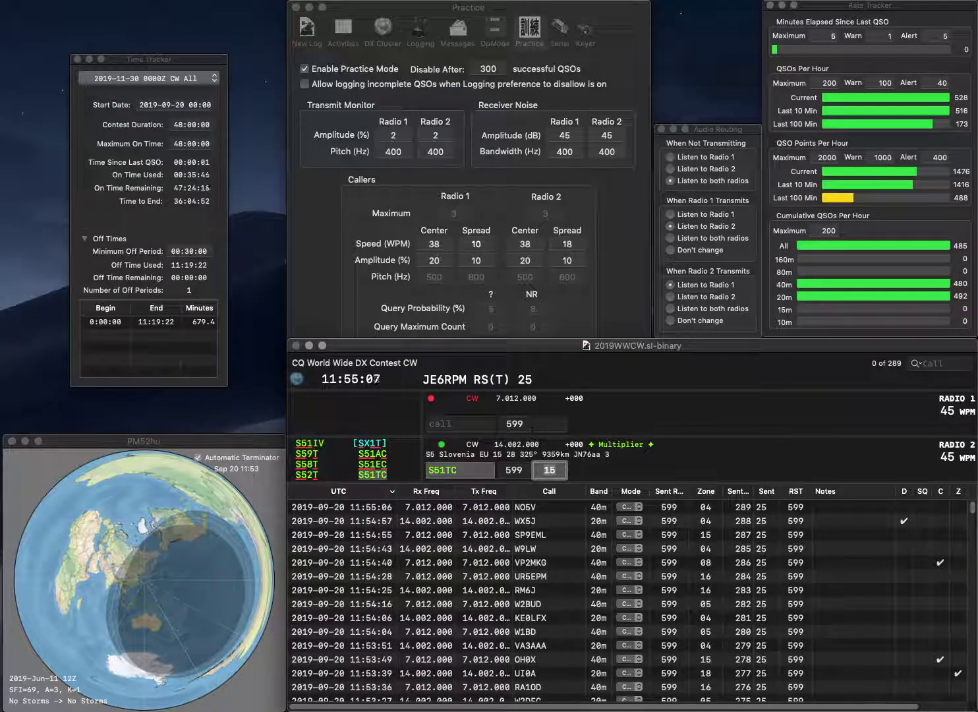
key(Return)
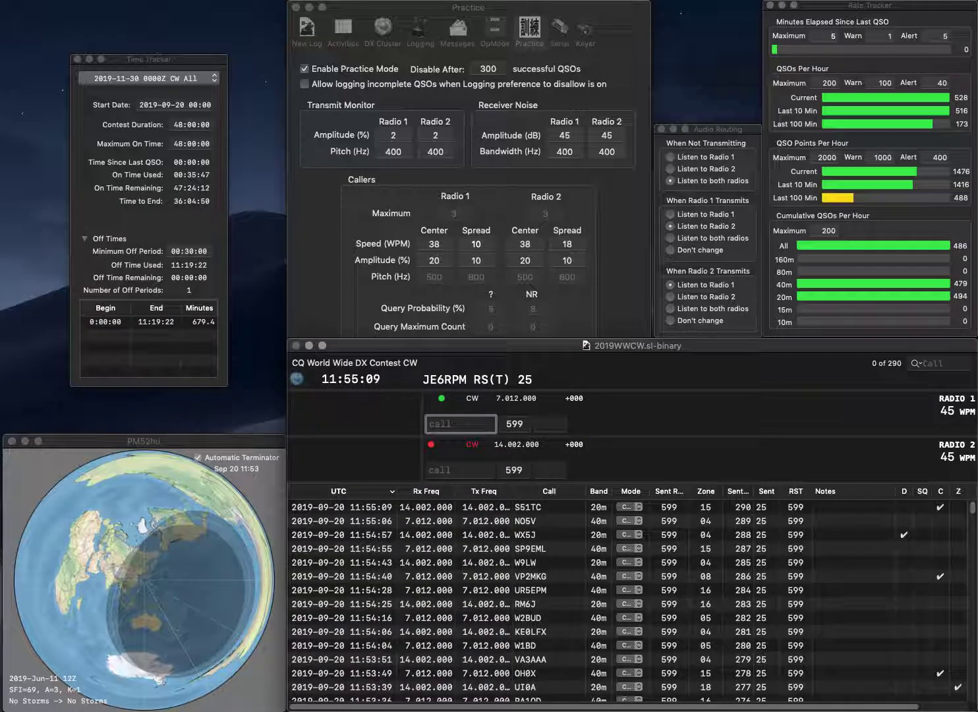
text(IT9DXL)
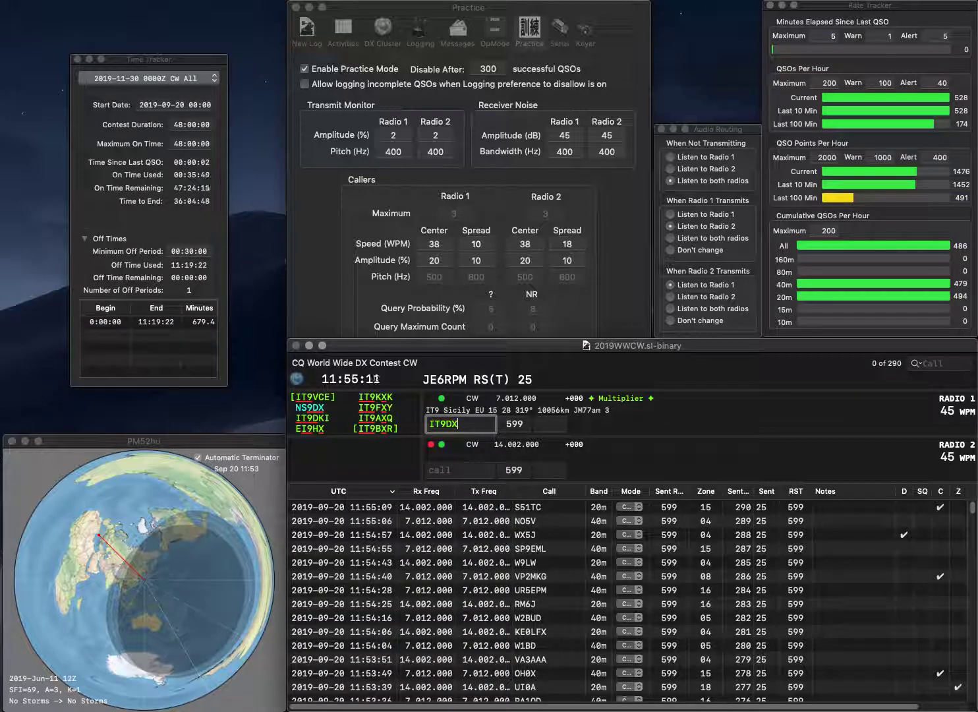
key(BackSpace)
text(R)
key(Return)
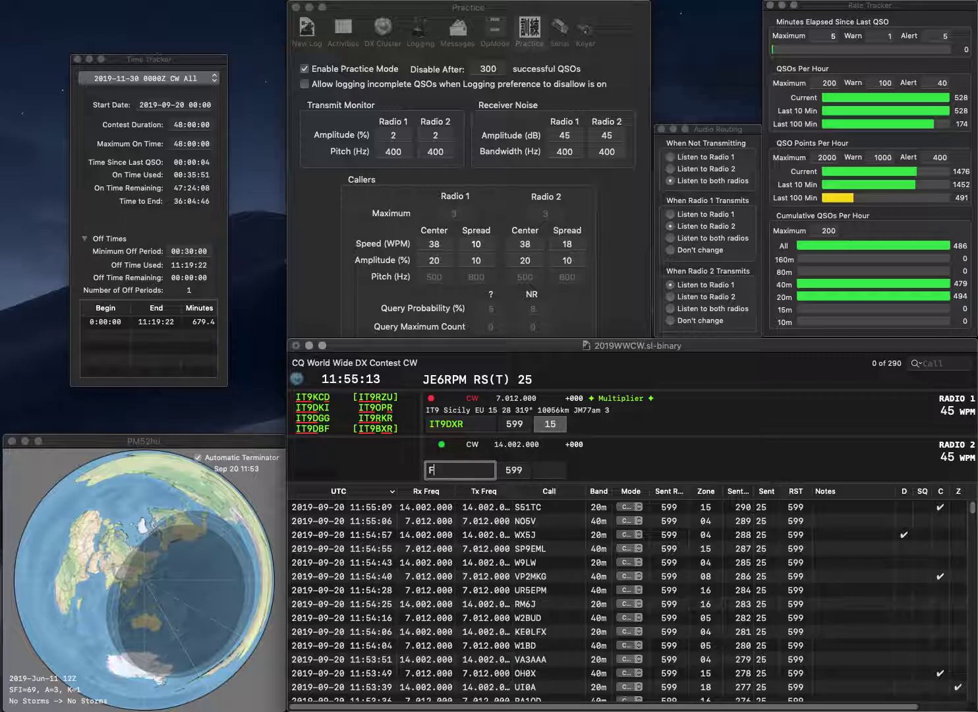
key(Return)
key(BackSpace)
text(B)
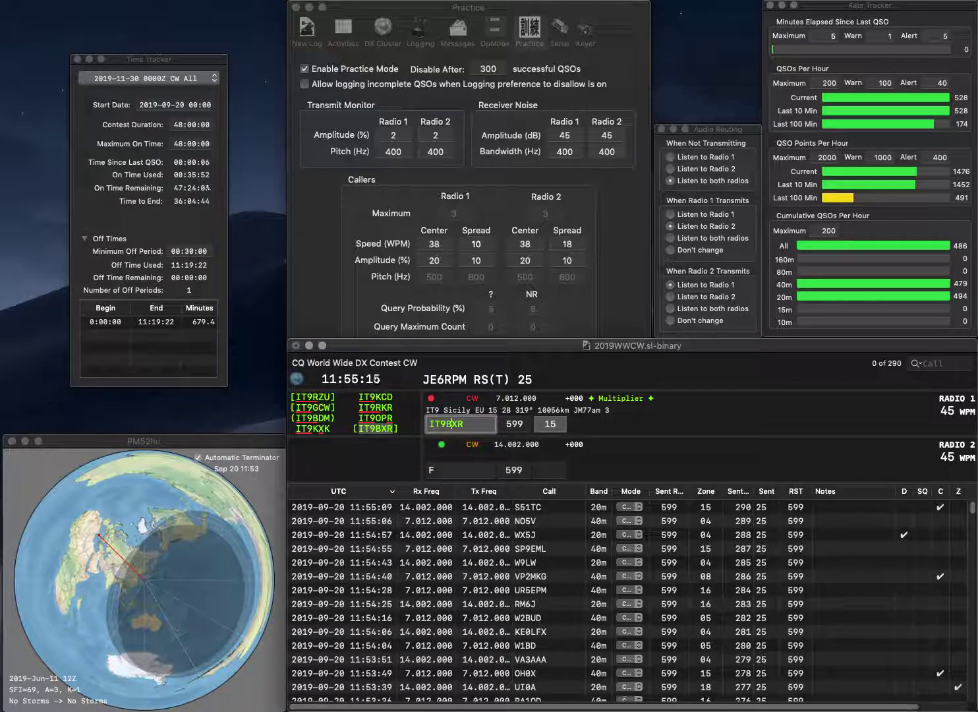
key(Return)
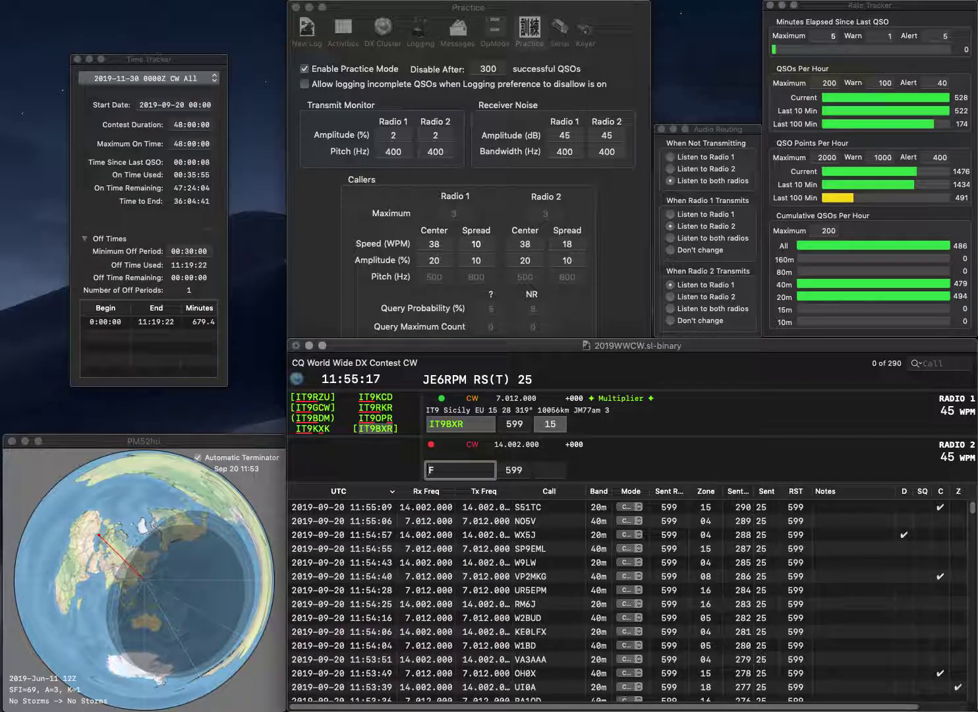
Enter UI2F on Radio 2, and log the contacts on both radios
text(UI2)
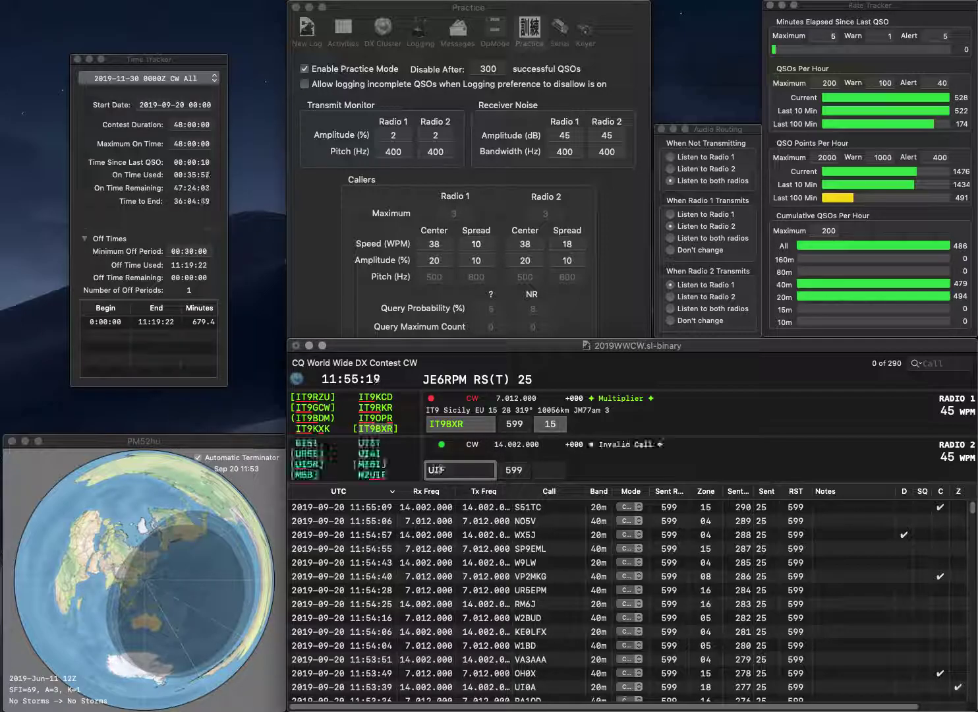
key(Return)
key(Return)
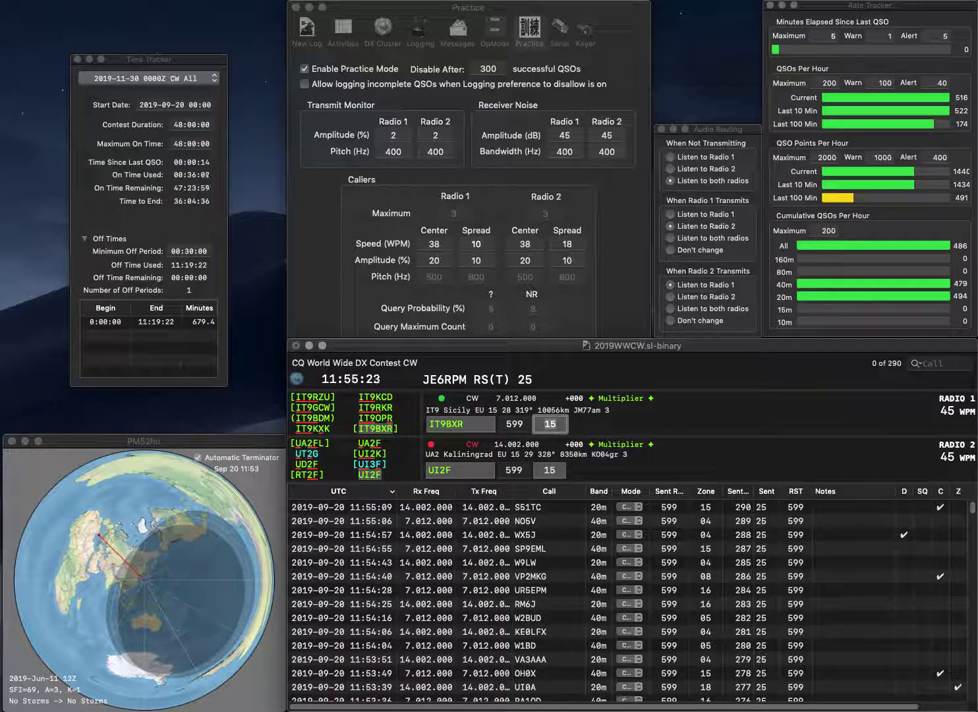
key(Return)
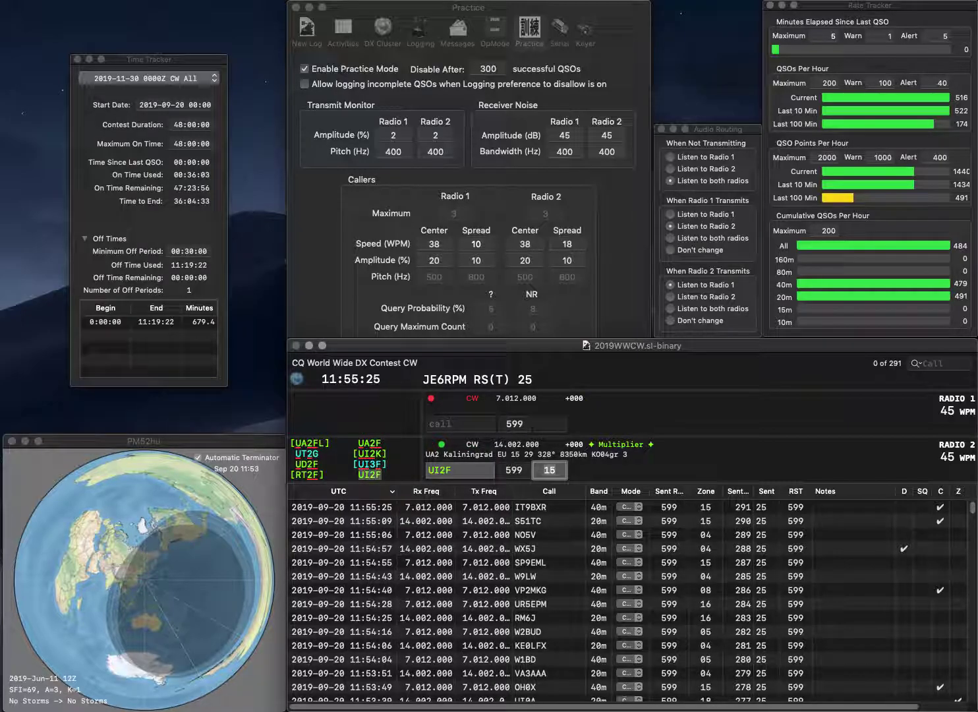
key(Return)
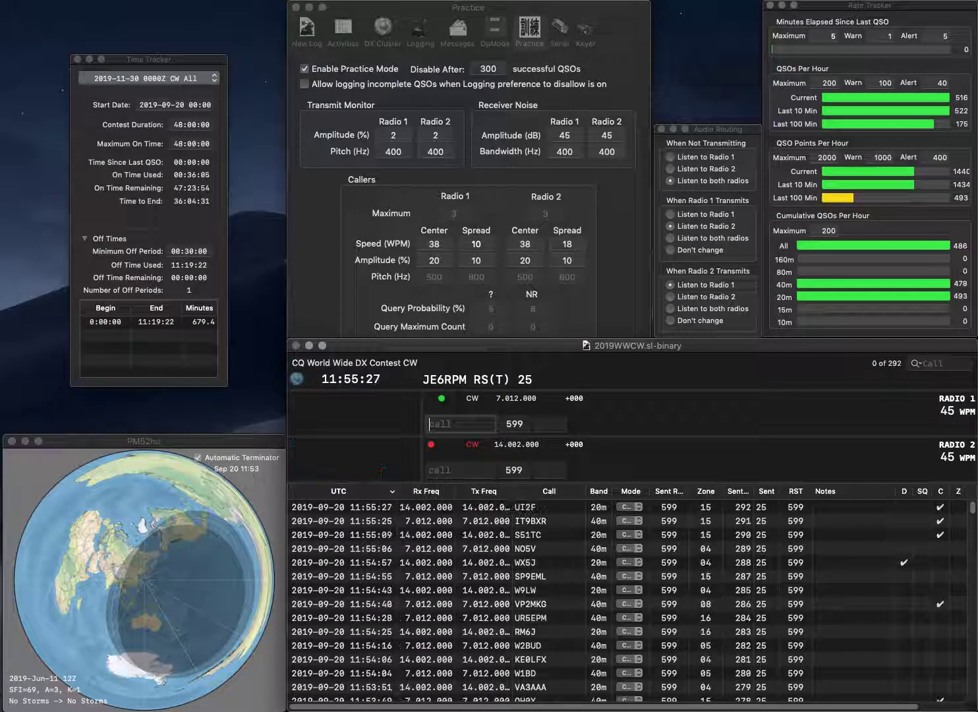
text(N5VR)
key(Return)
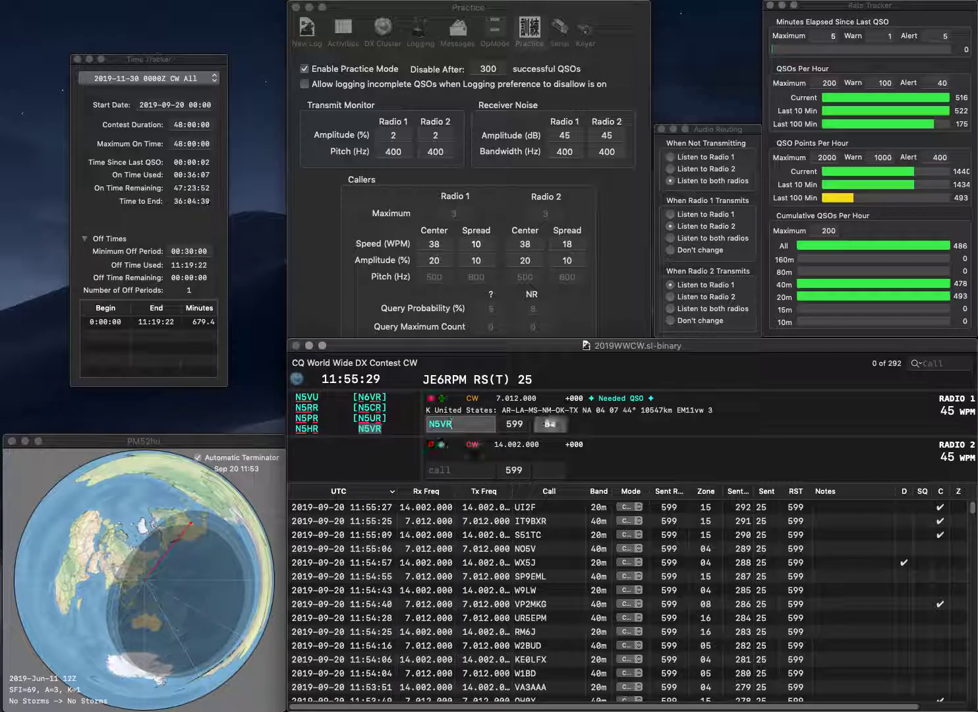
text(DL0WM)
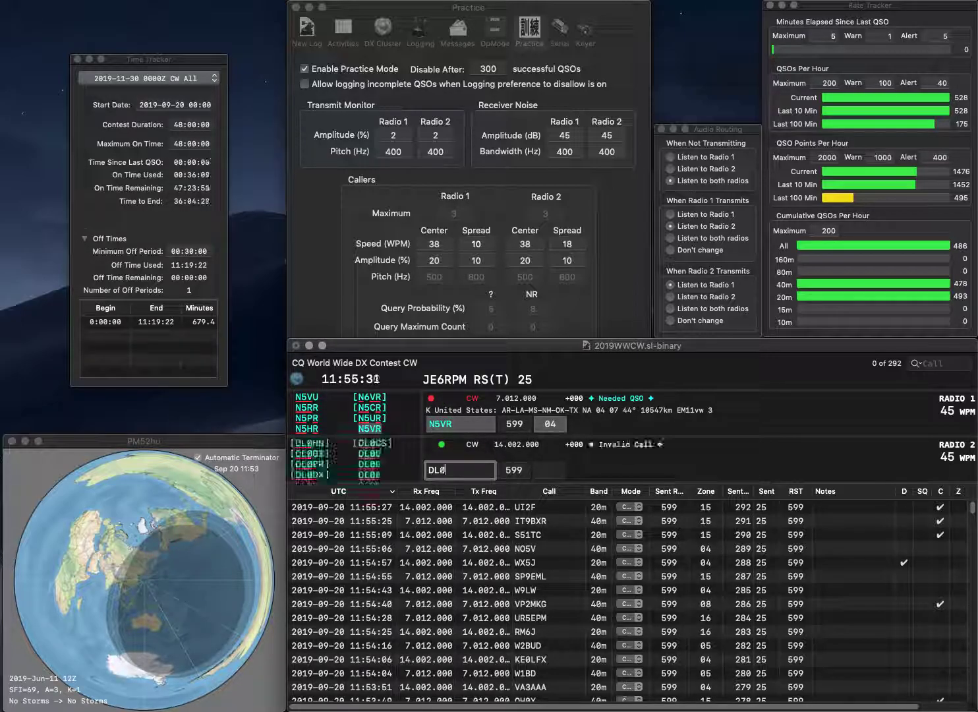
key(Return)
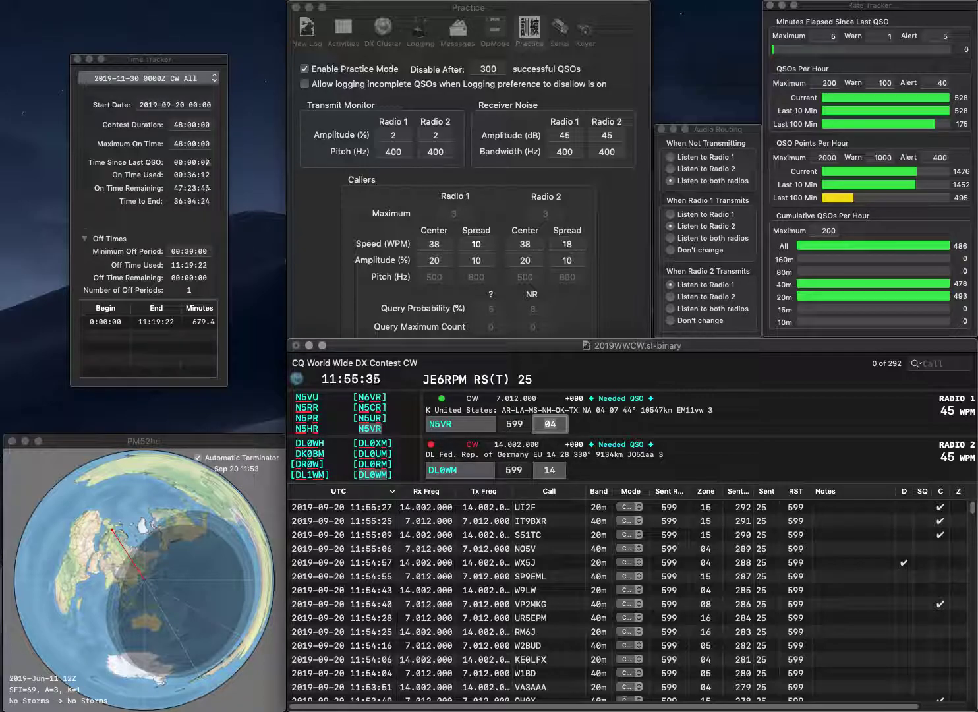
key(Return)
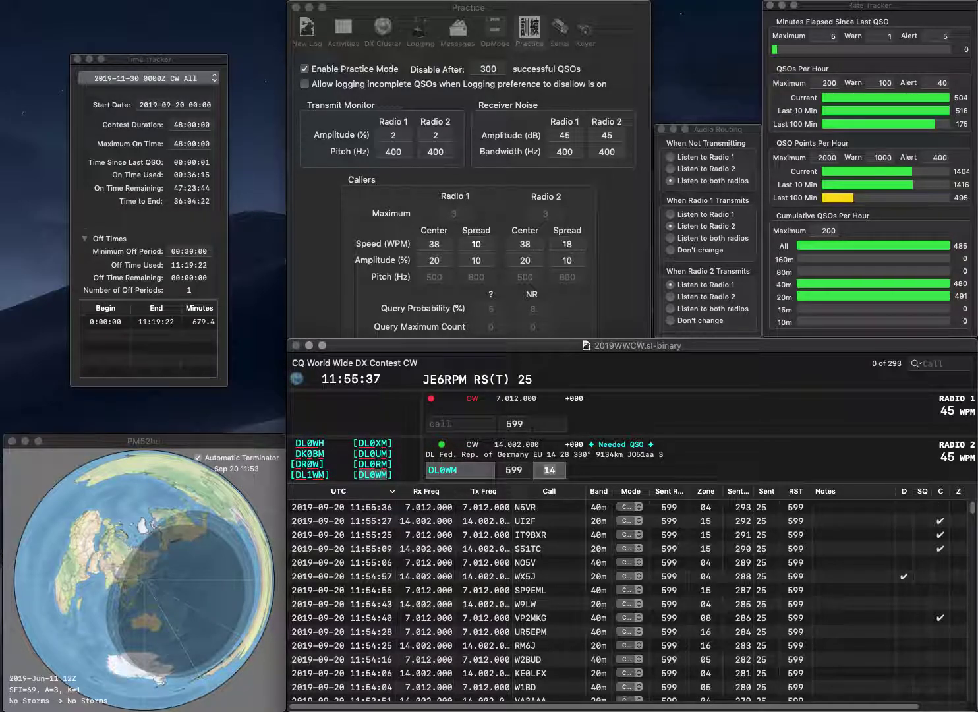
key(Return)
Enter VE5AG on Radio 1 and VA7AT on Radio 2
text(VE)
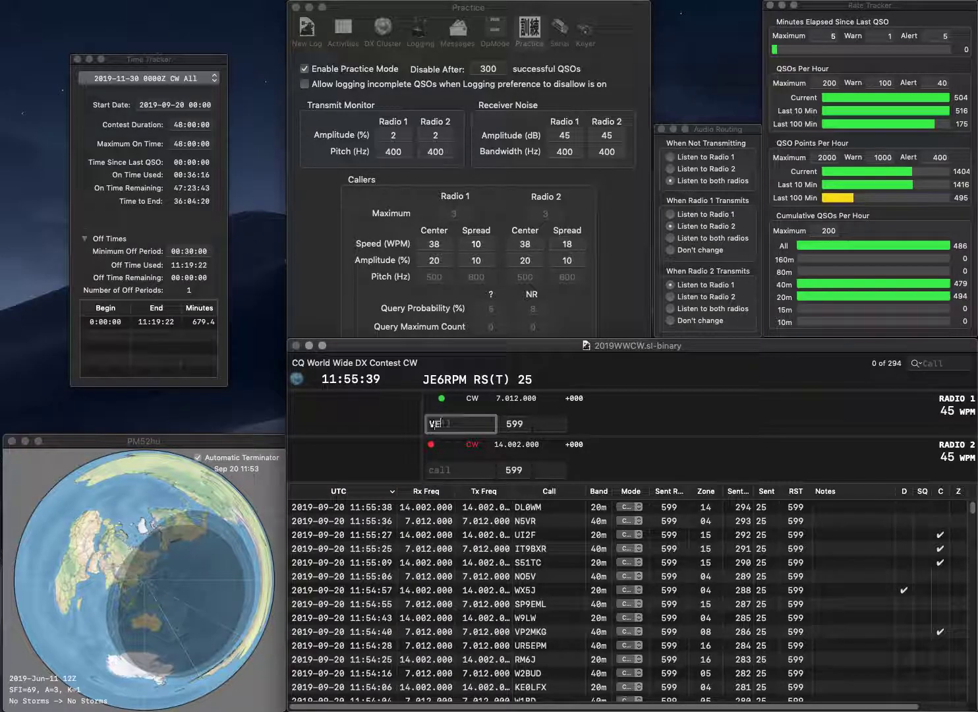
text(5AG)
key(Return)
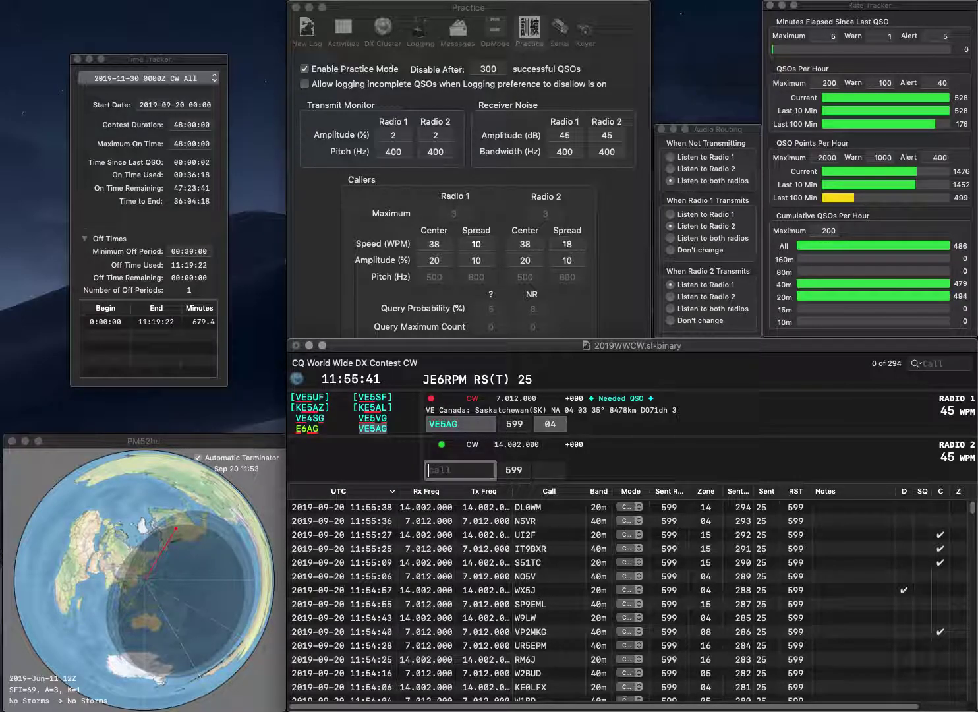
text(VA8T)
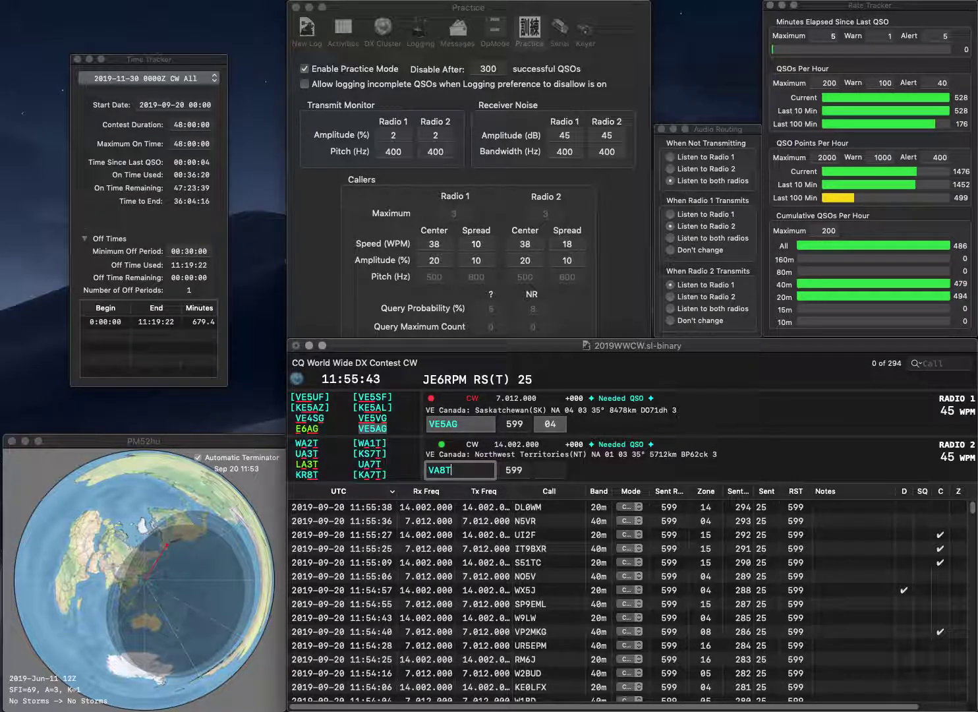
text(A)
key(Left)
key(BackSpace)
text(7)
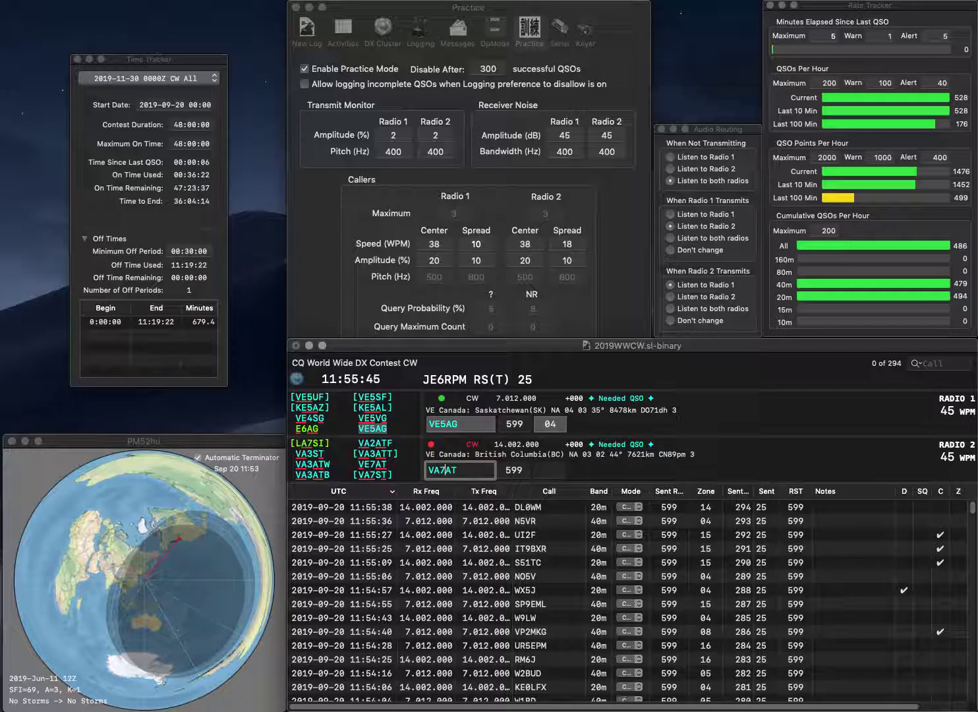
Log VE5AG on Radio 1, and correct the call on Radio 2 to VA7ST
key(Return)
key(Return)
key(space)
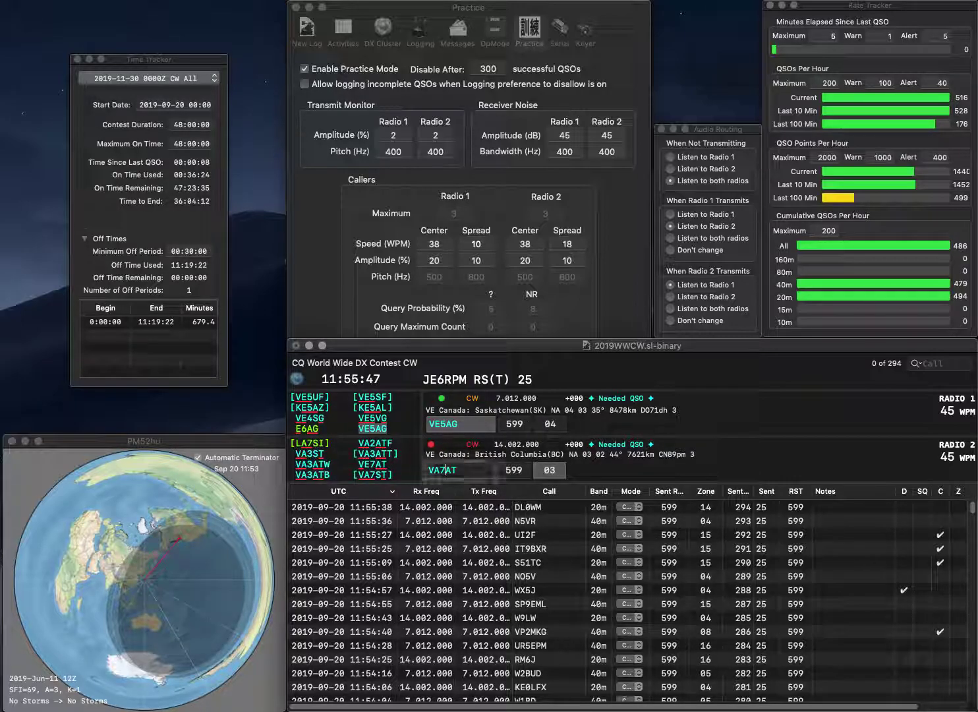
text(S)
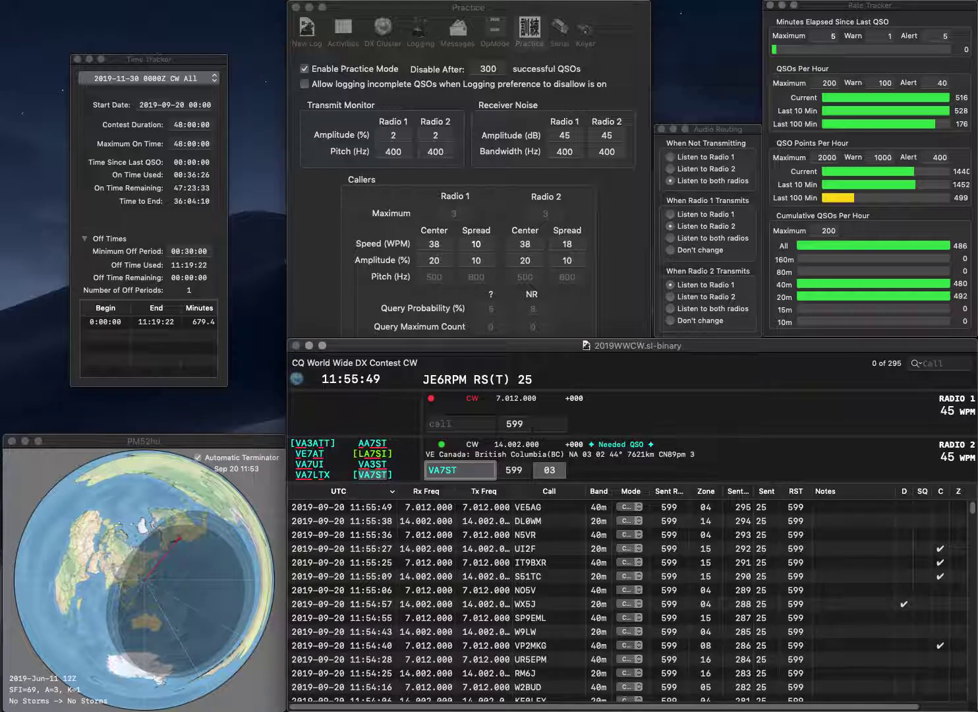
key(Return)
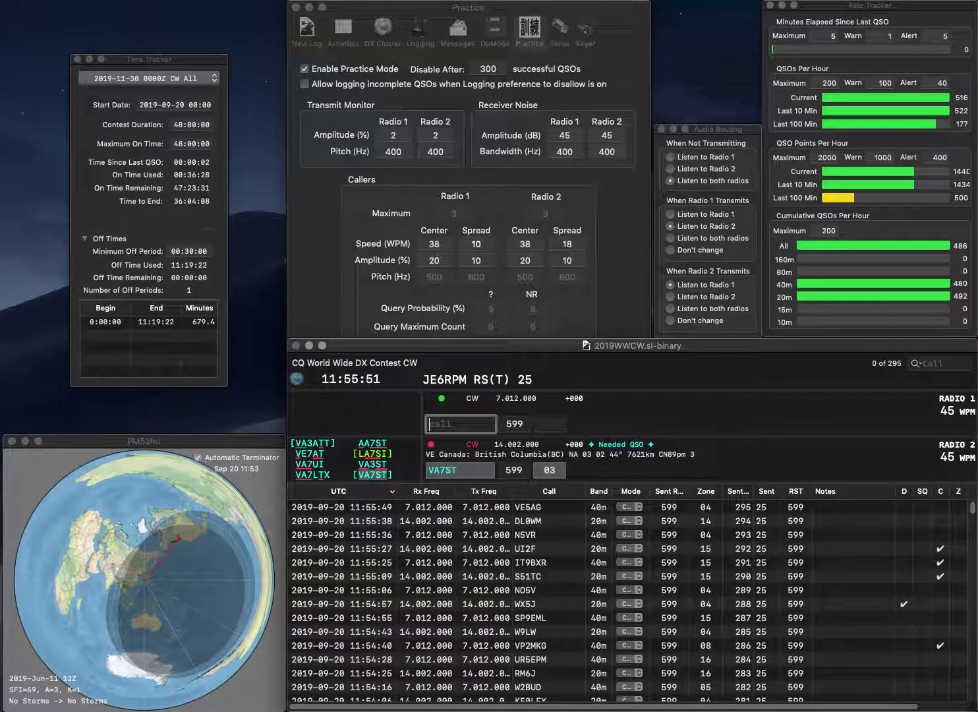
text(SP5FKW)
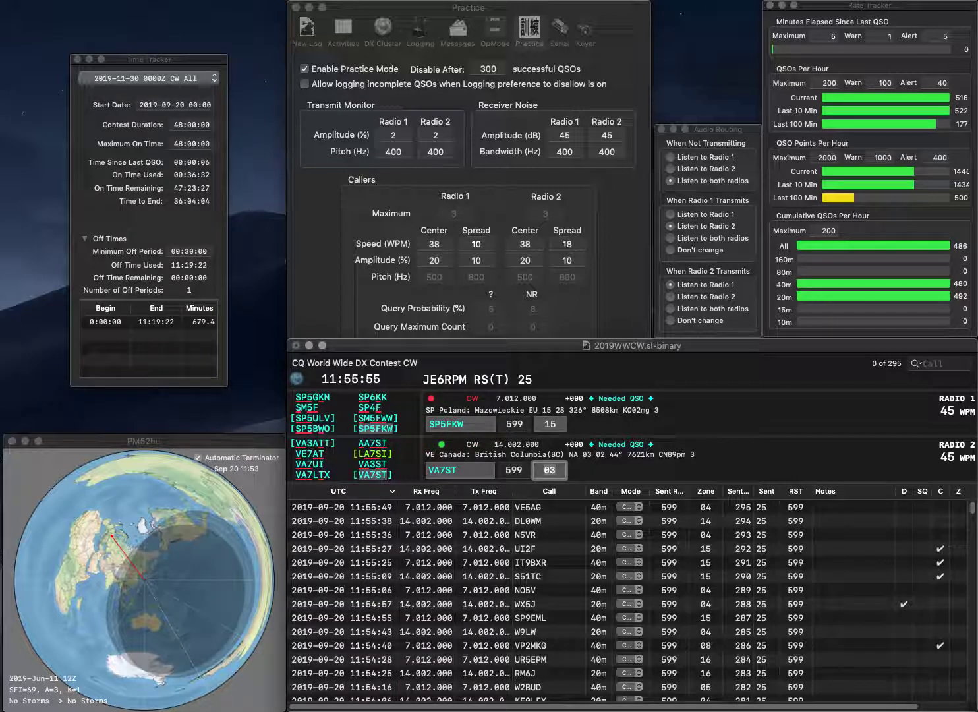
key(Return)
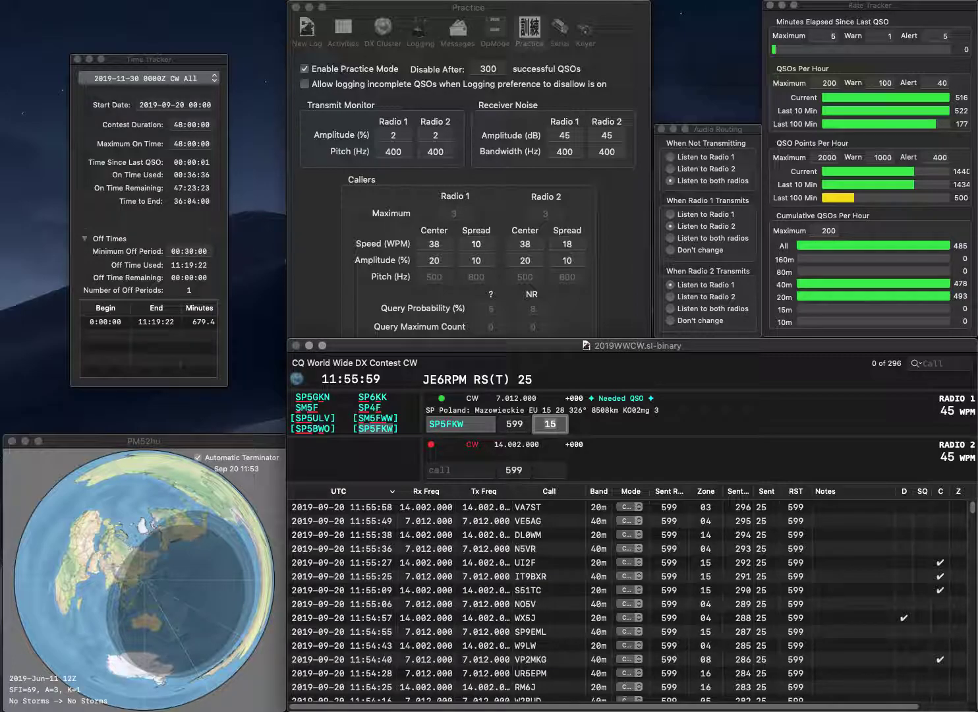
key(Return)
text(PG90T)
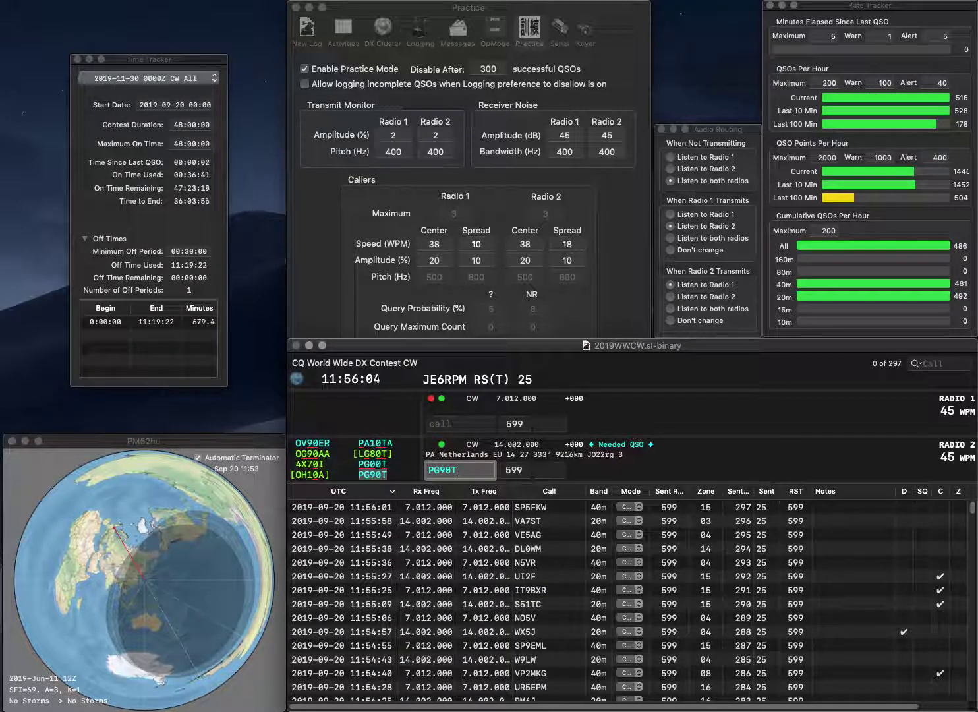
key(Return)
text(8)
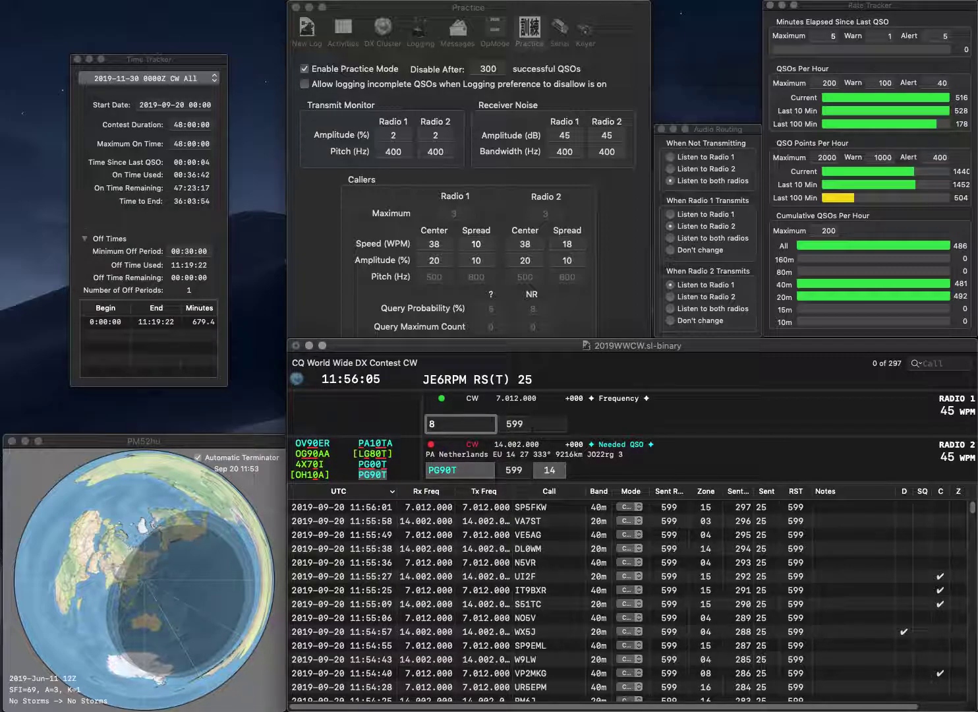
text(IL)
key(Left)
key(Left)
key(BackSpace)
text(N0)
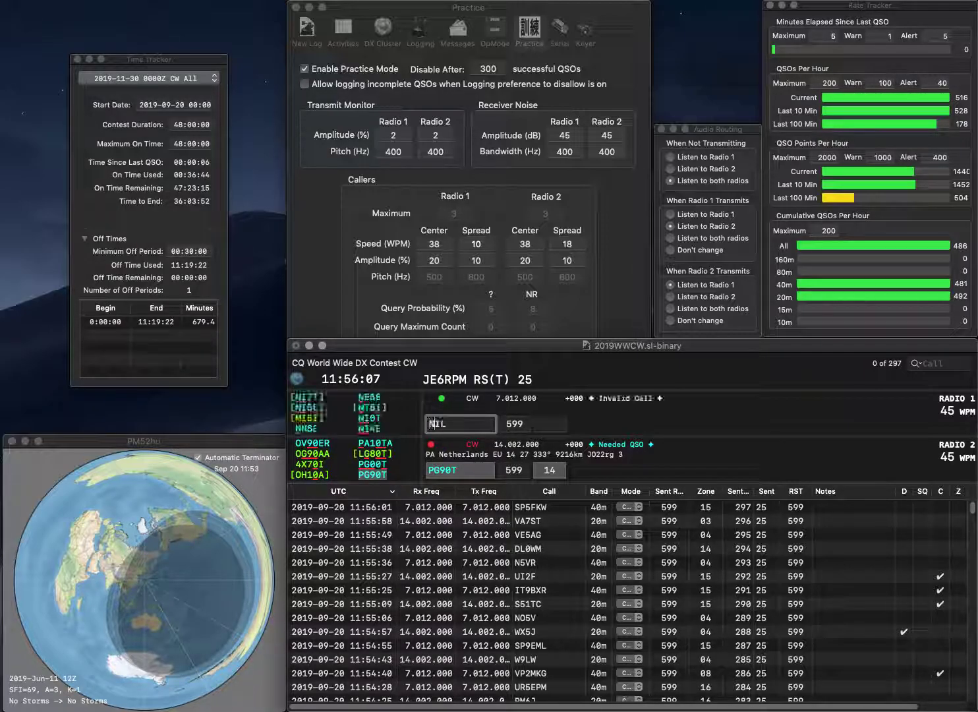
key(BackSpace)
text(9)
key(Return)
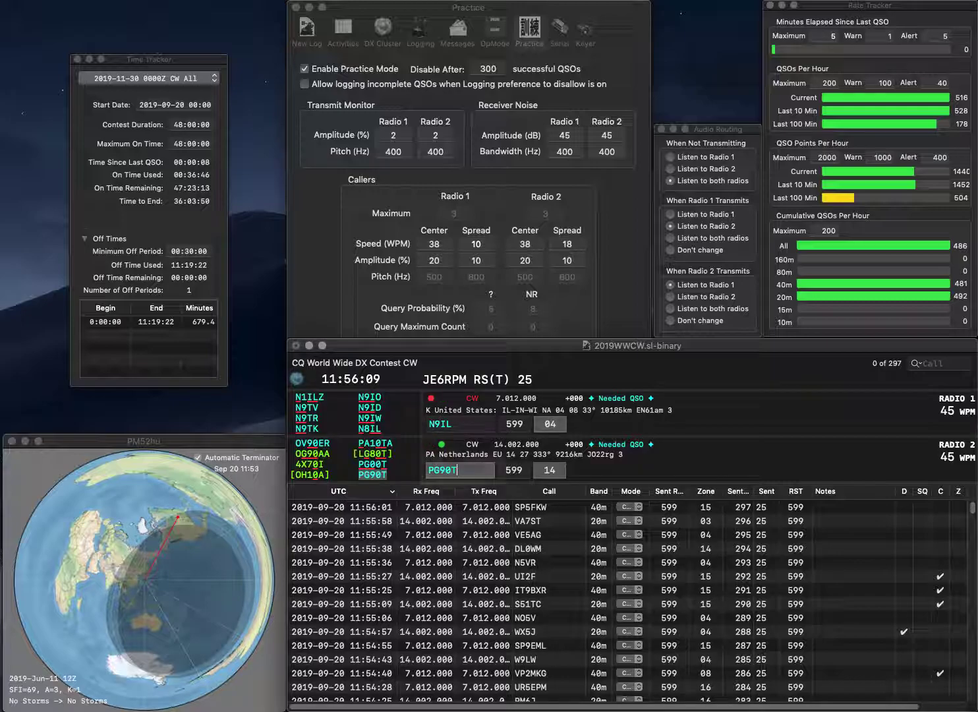
Log PG90T on Radio 2, and correct the call on Radio 1 to N8IL
key(Return)
key(space)
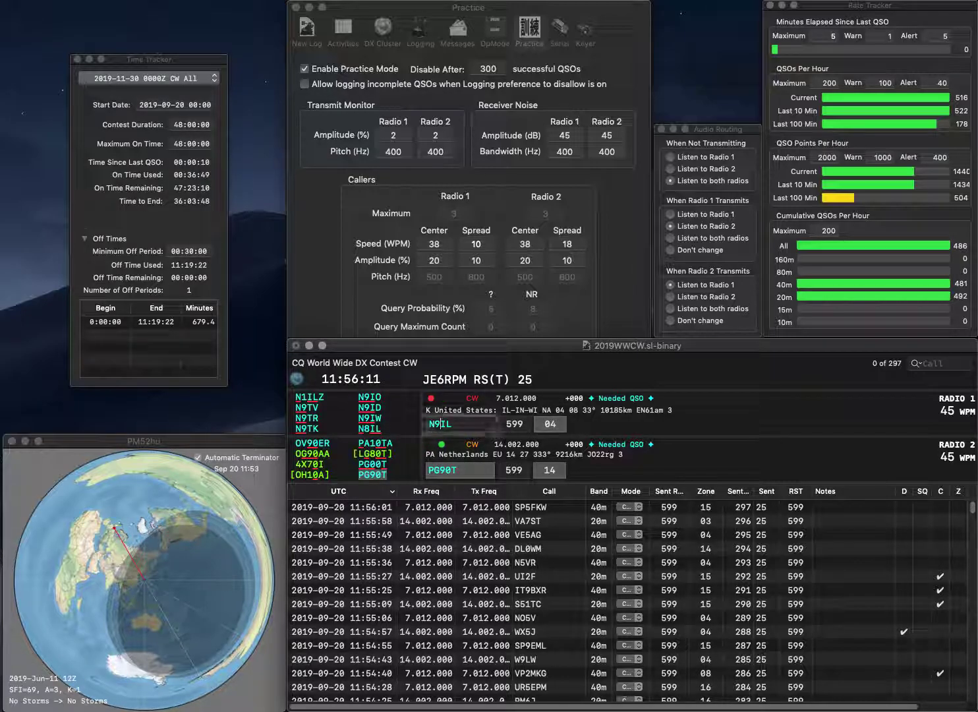
key(BackSpace)
text(8)
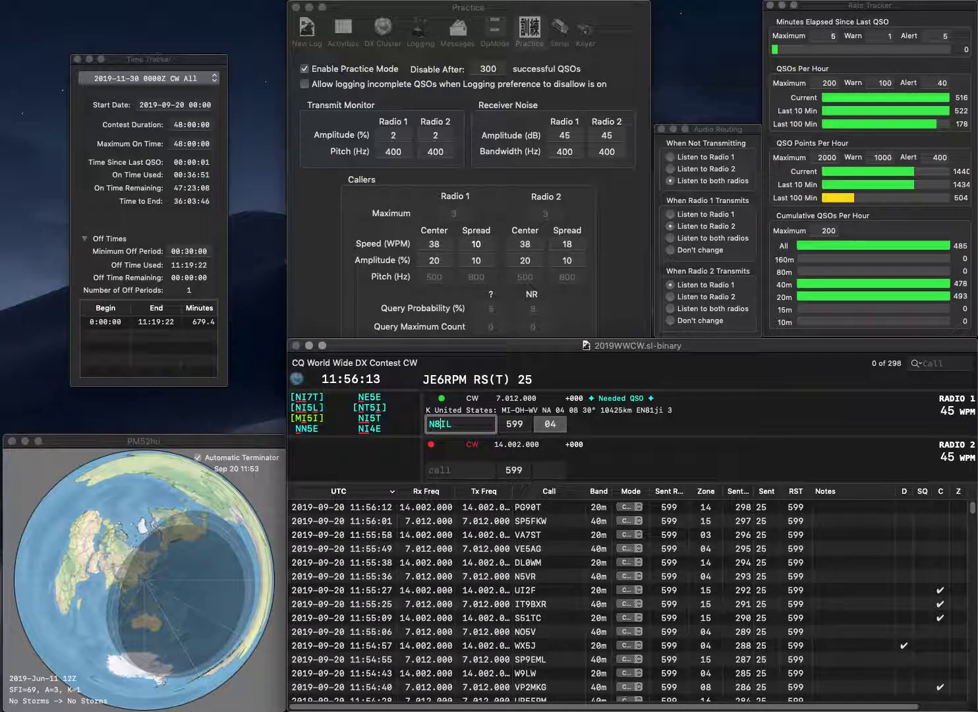
key(Return)
text(PY4H)
text(L)
key(Return)
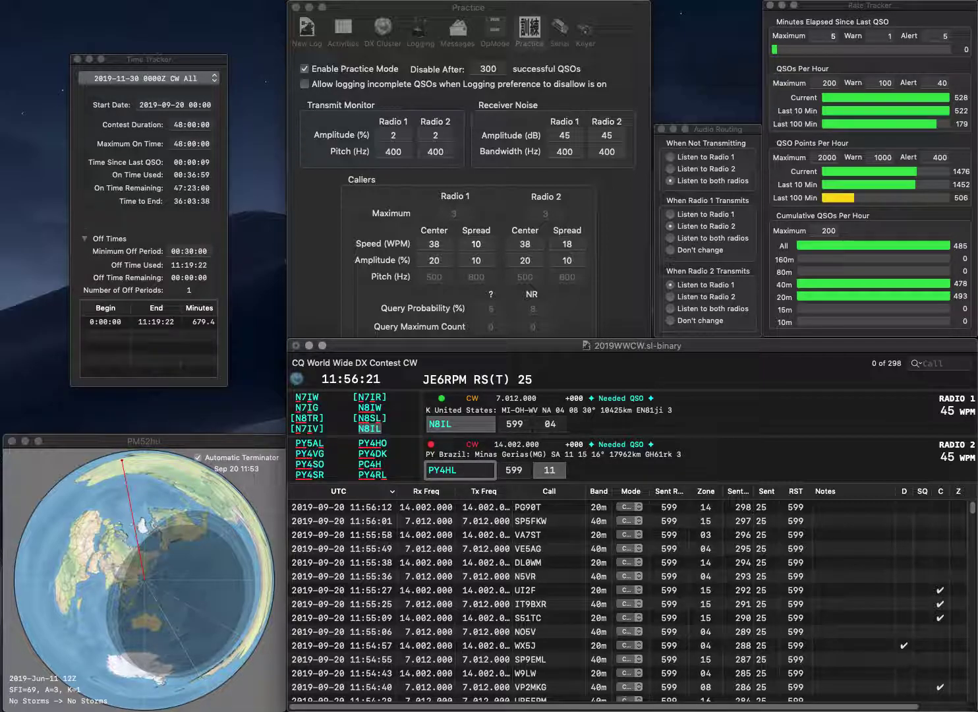
click(451, 470)
key(BackSpace)
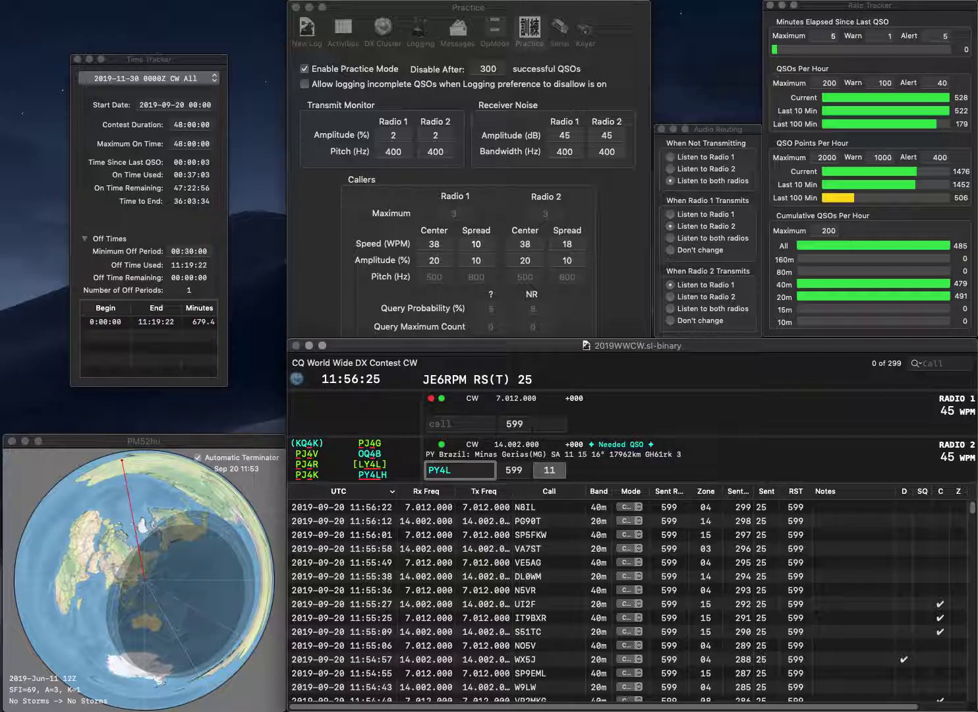
key(Return)
text(N)
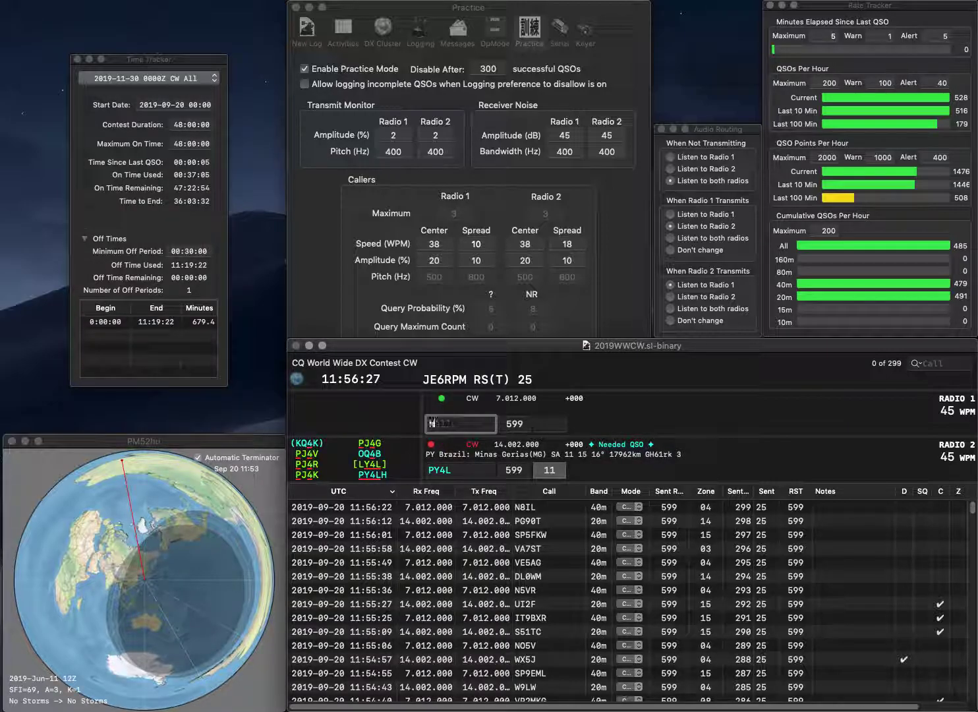
text(O9E)
key(Return)
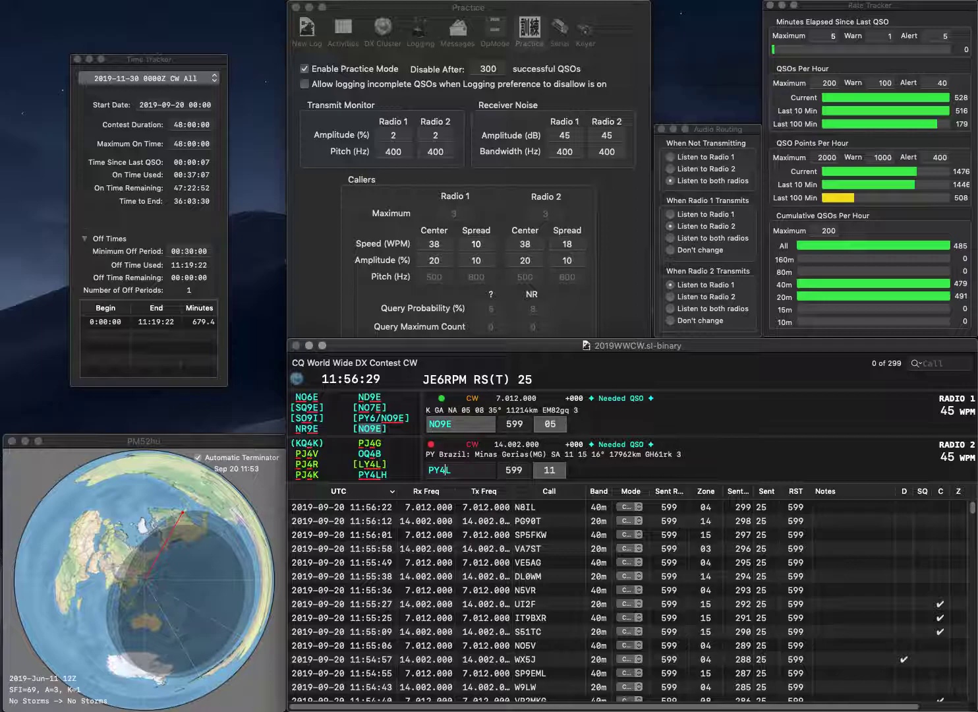
key(BackSpace)
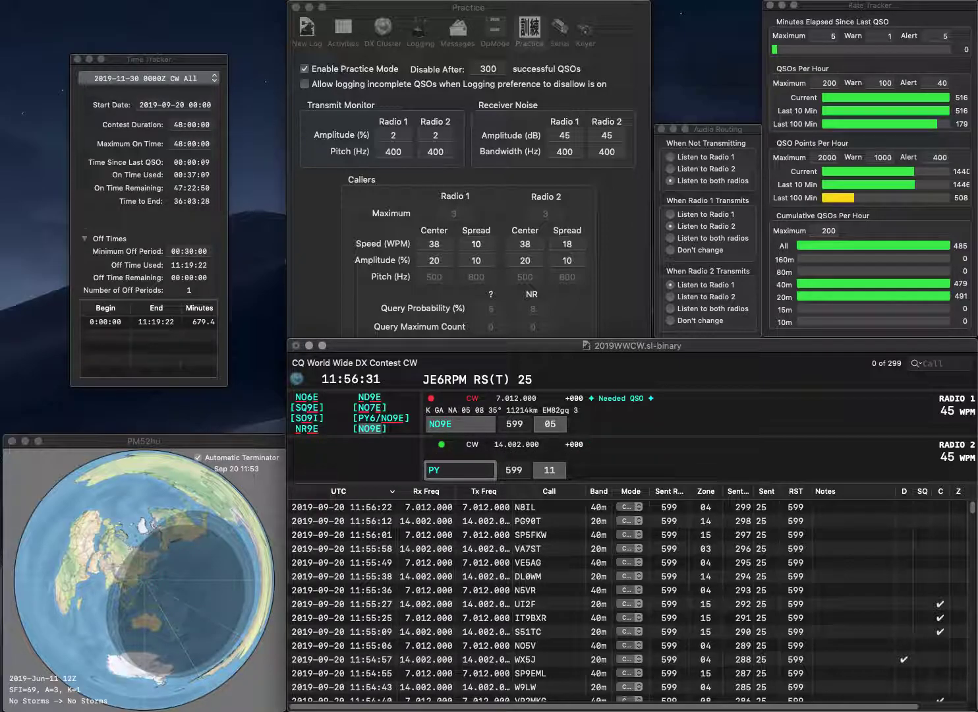
text(4SR)
key(Return)
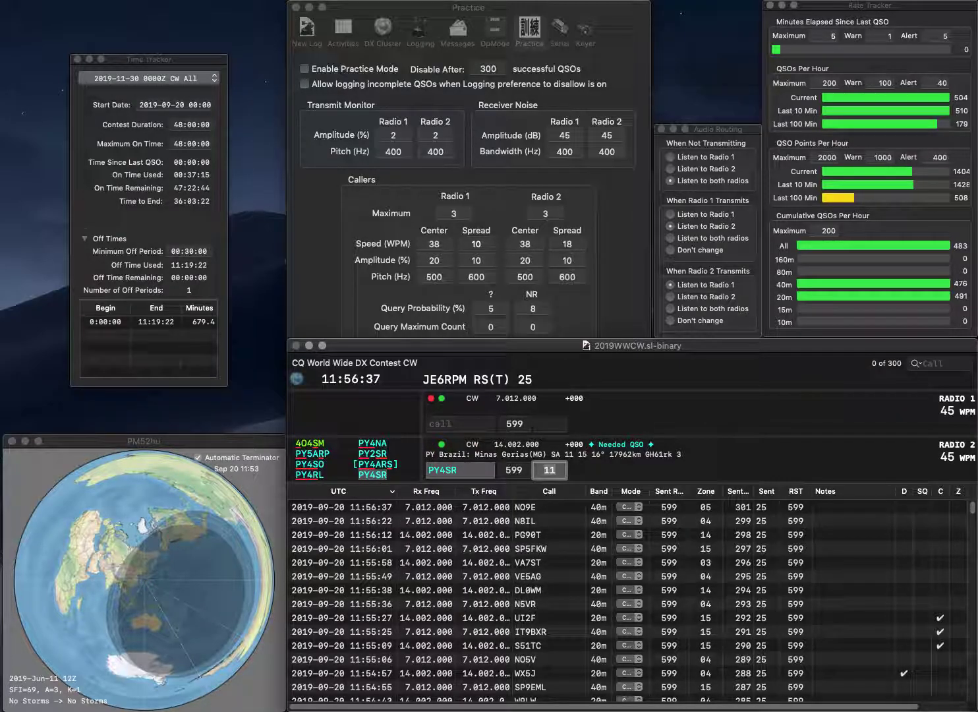
key(super+Tab)
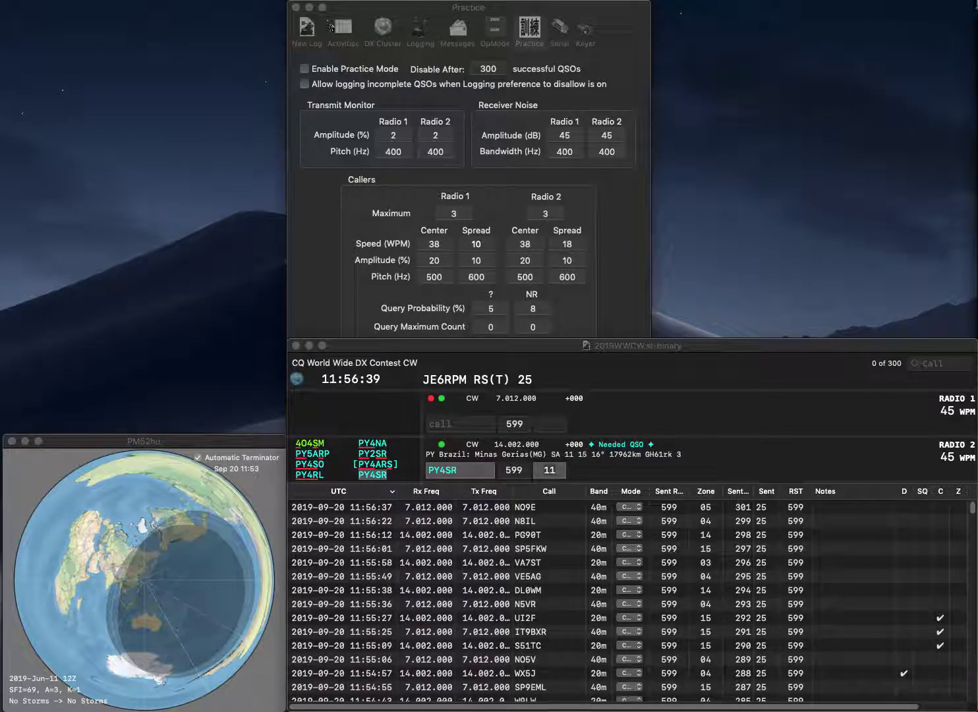